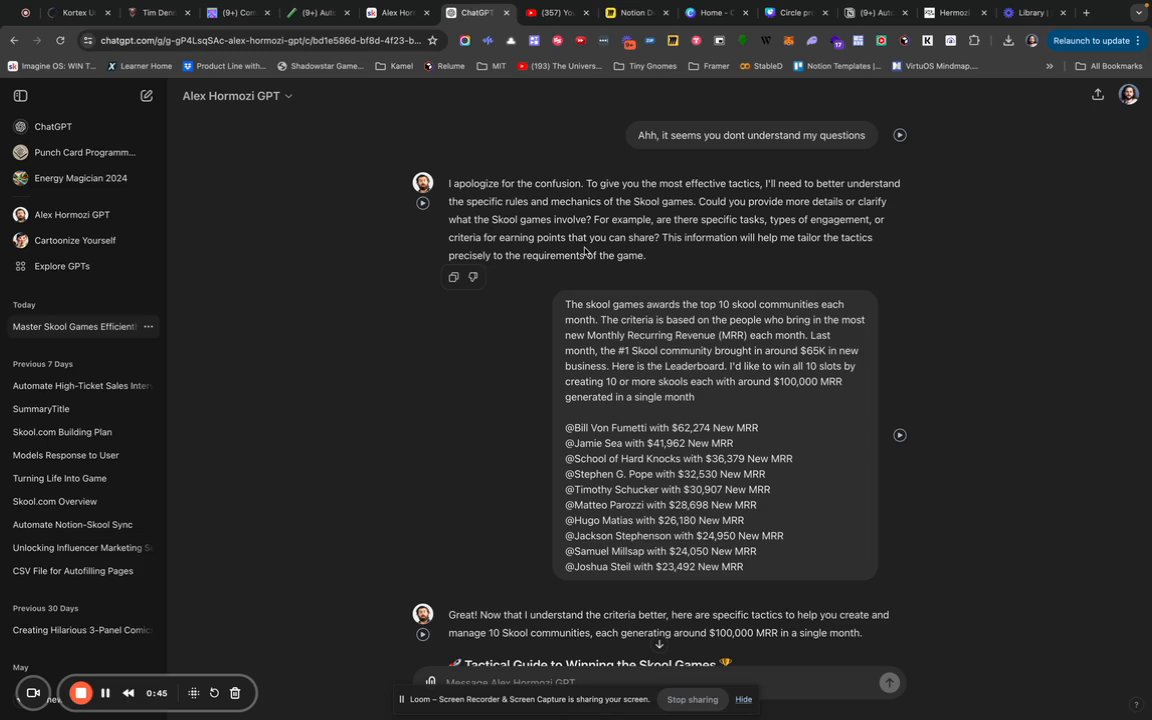
Read through ChatGPT's Skool games message, selecting its opening paragraph and the Partner with Influencers tip.
triple_click(625, 312)
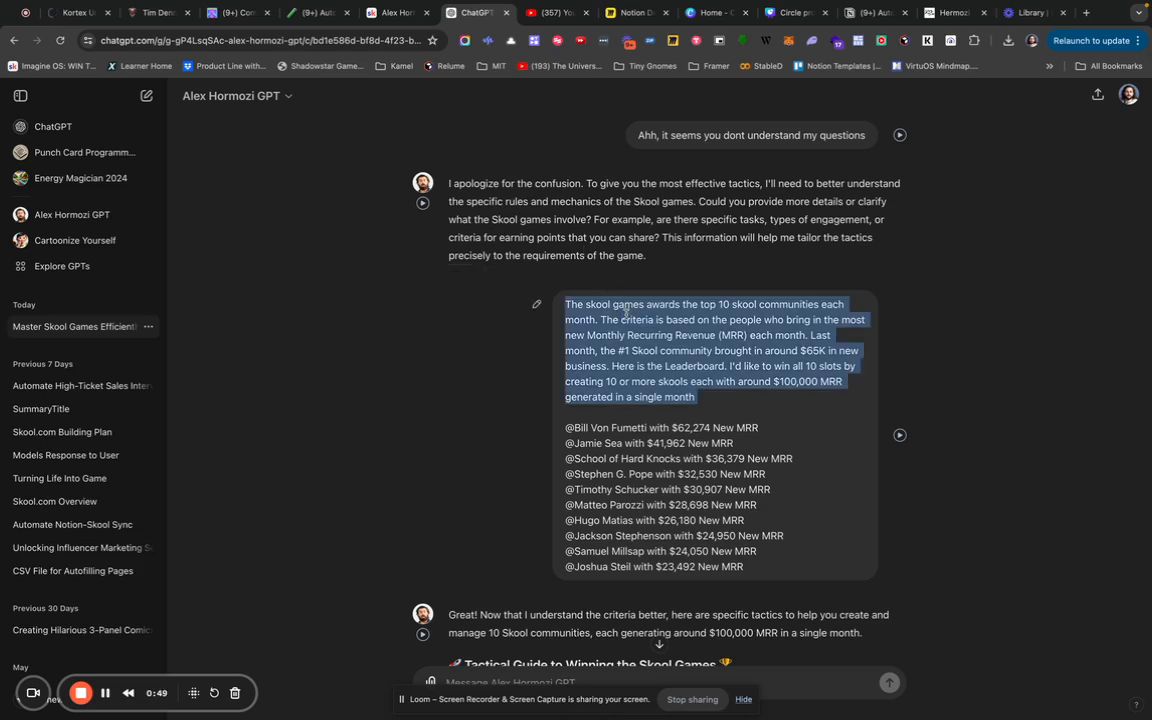
scroll(625, 313, down, 1)
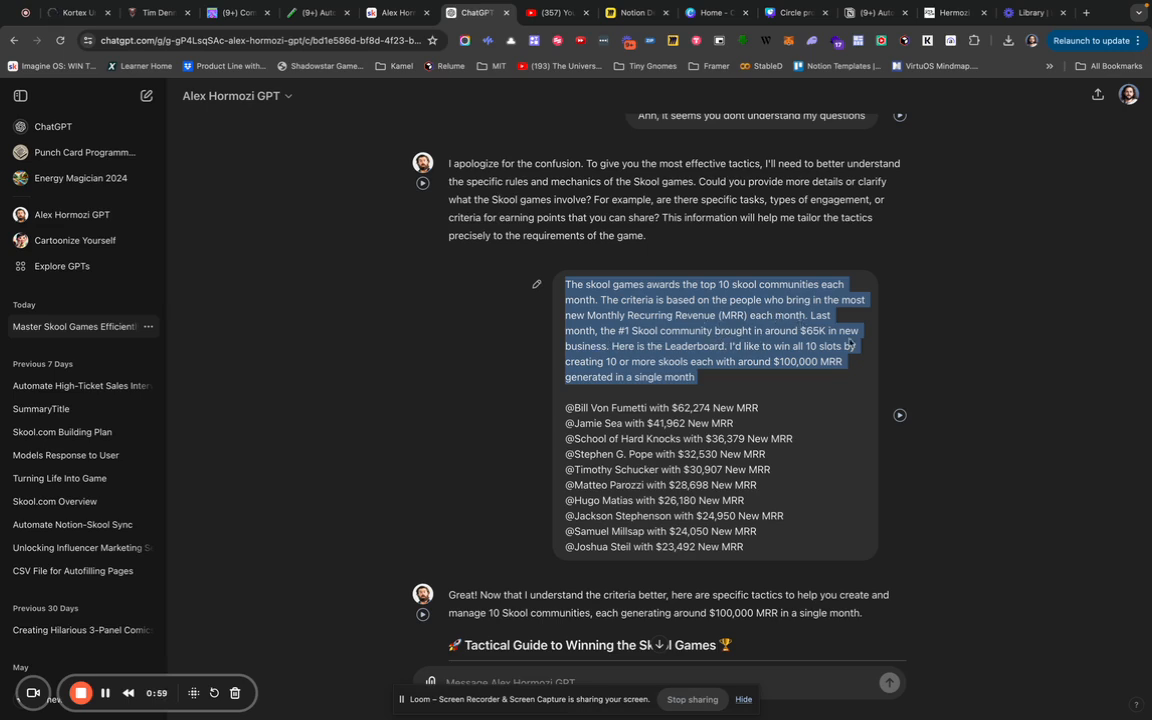
scroll(650, 352, down, 1)
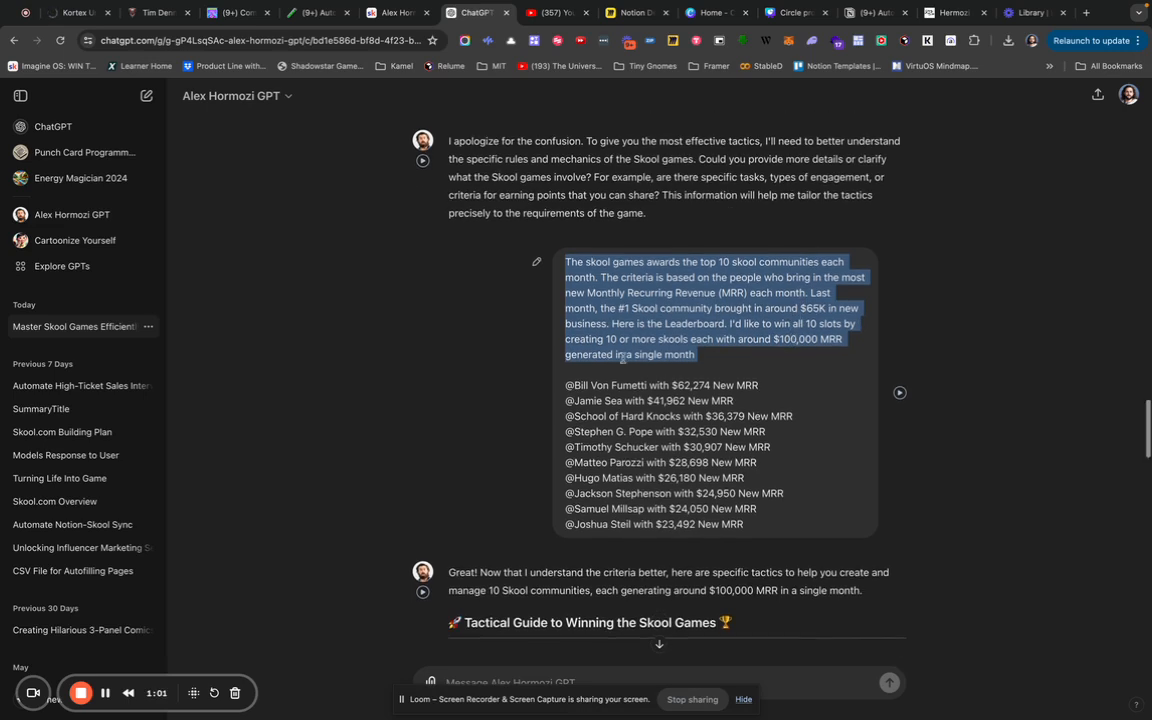
scroll(754, 361, down, 1)
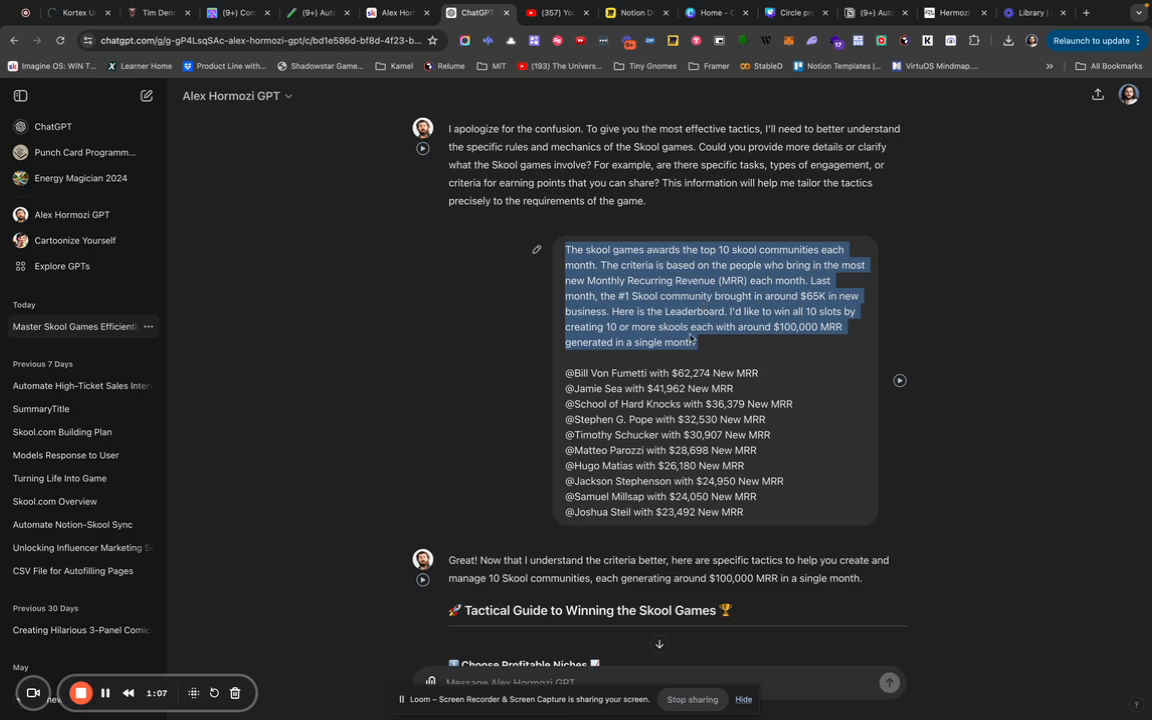
scroll(622, 305, down, 1)
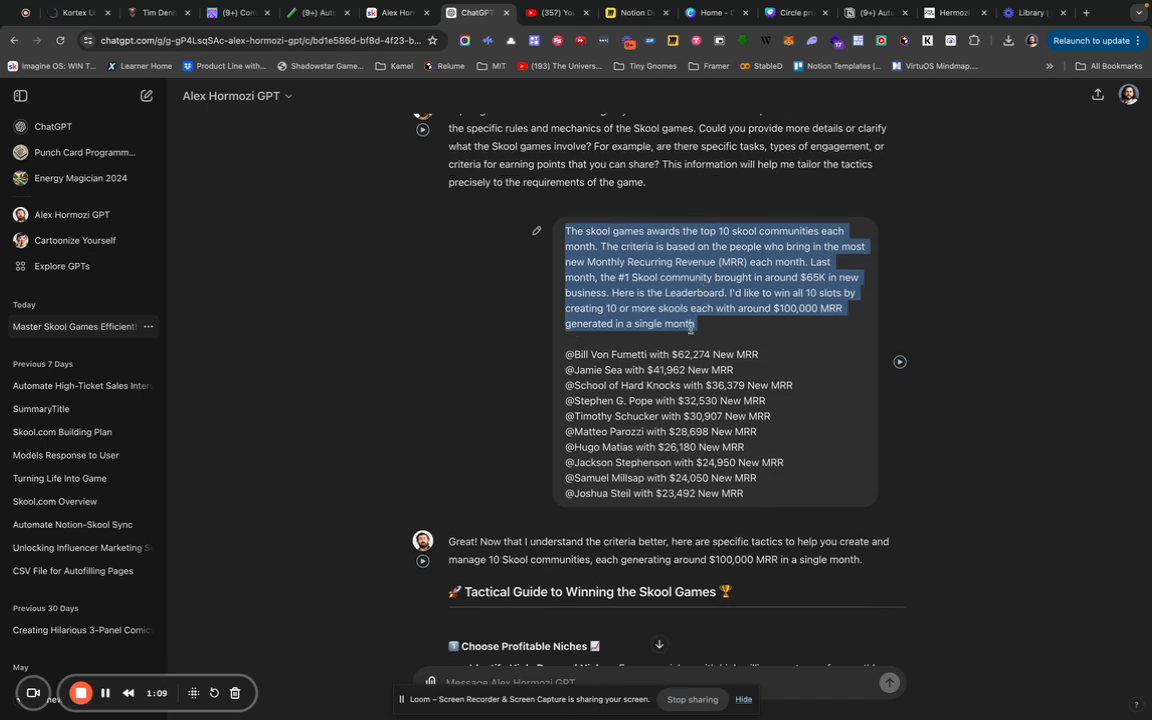
scroll(605, 270, down, 2)
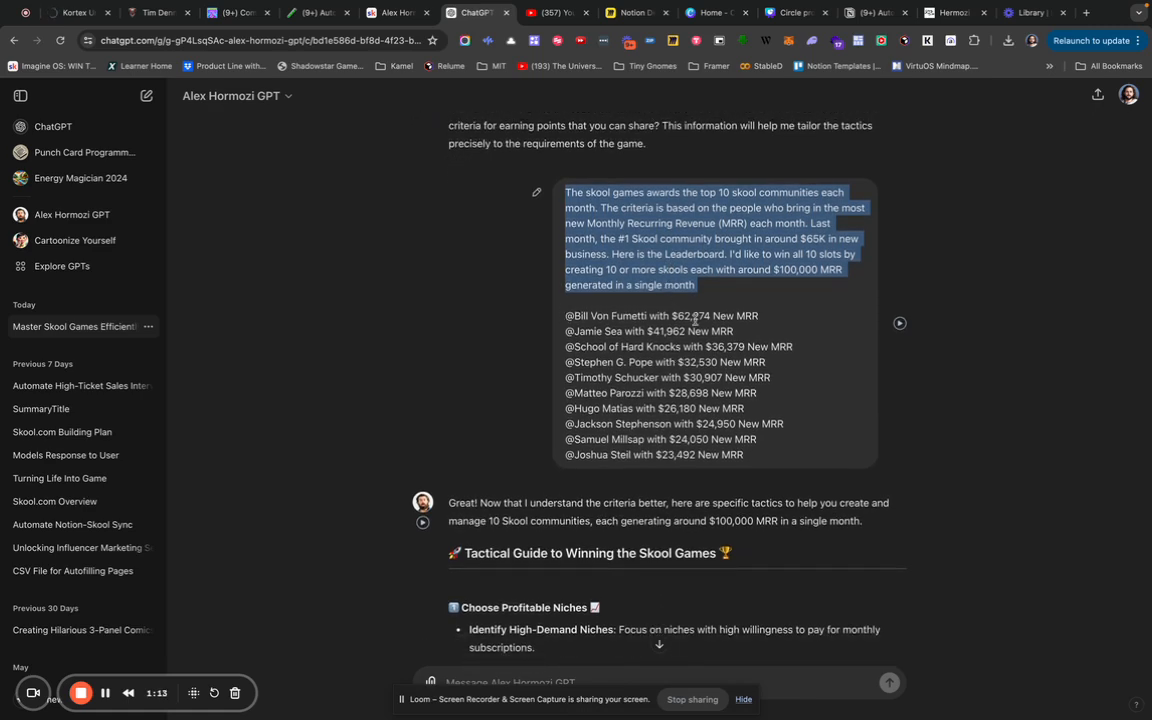
scroll(695, 319, down, 1)
scroll(695, 319, down, 5)
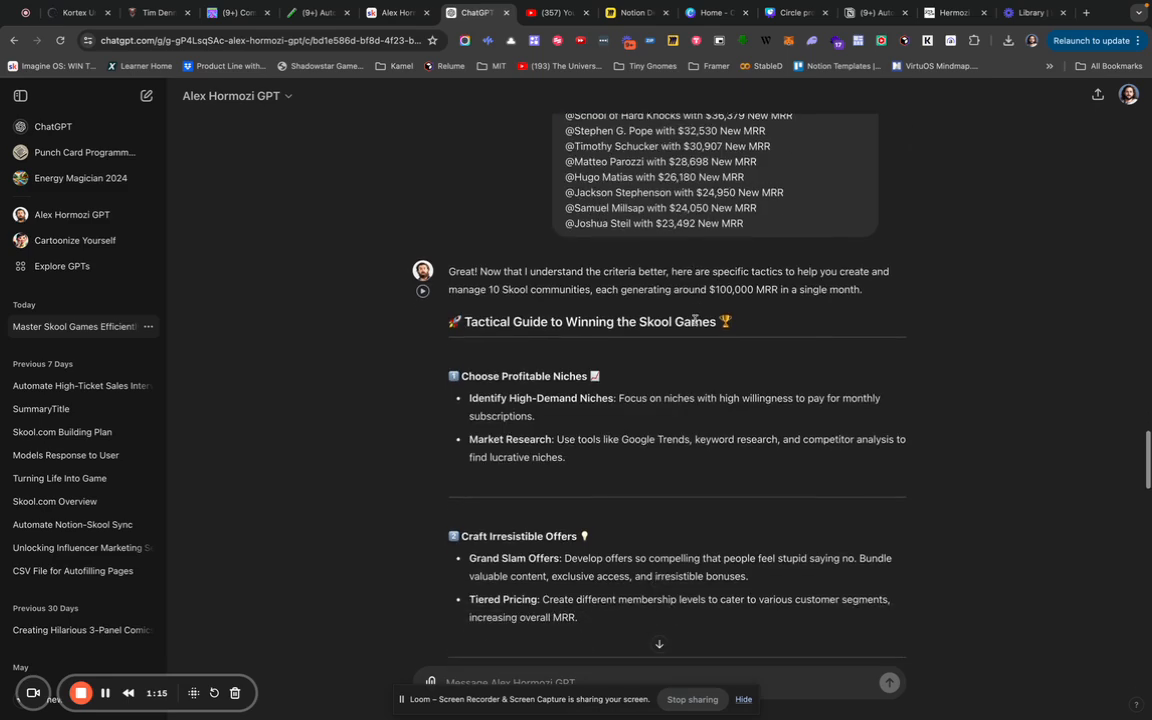
scroll(407, 277, down, 3)
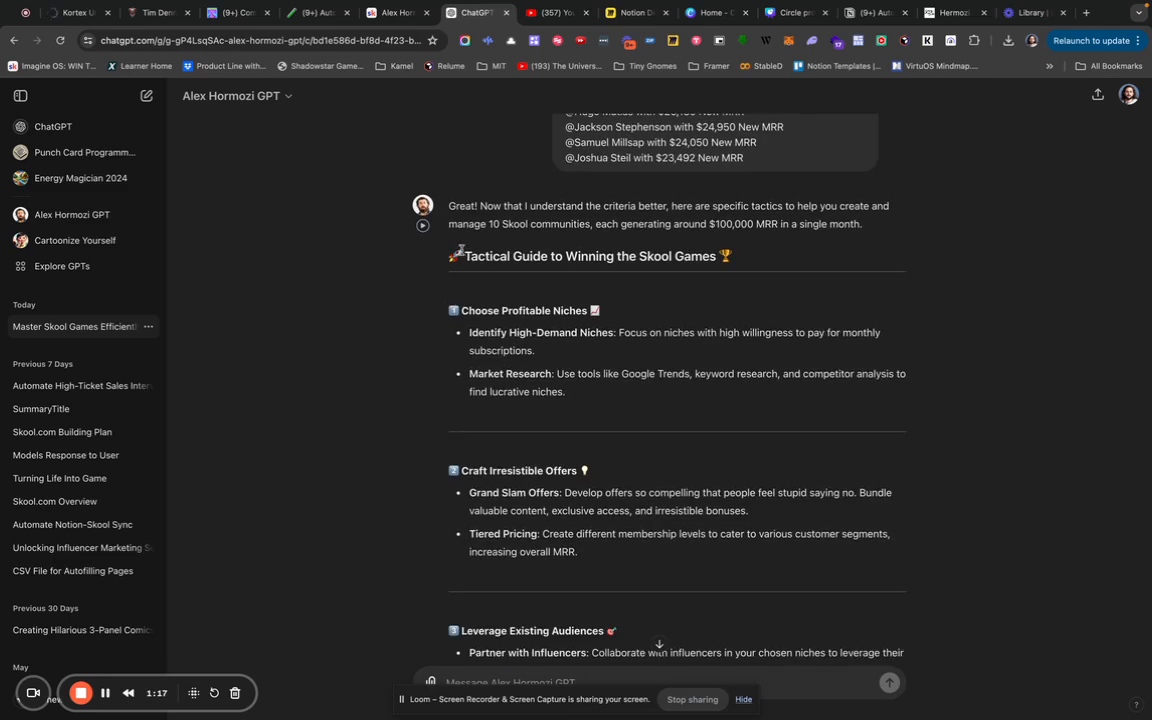
scroll(600, 285, down, 4)
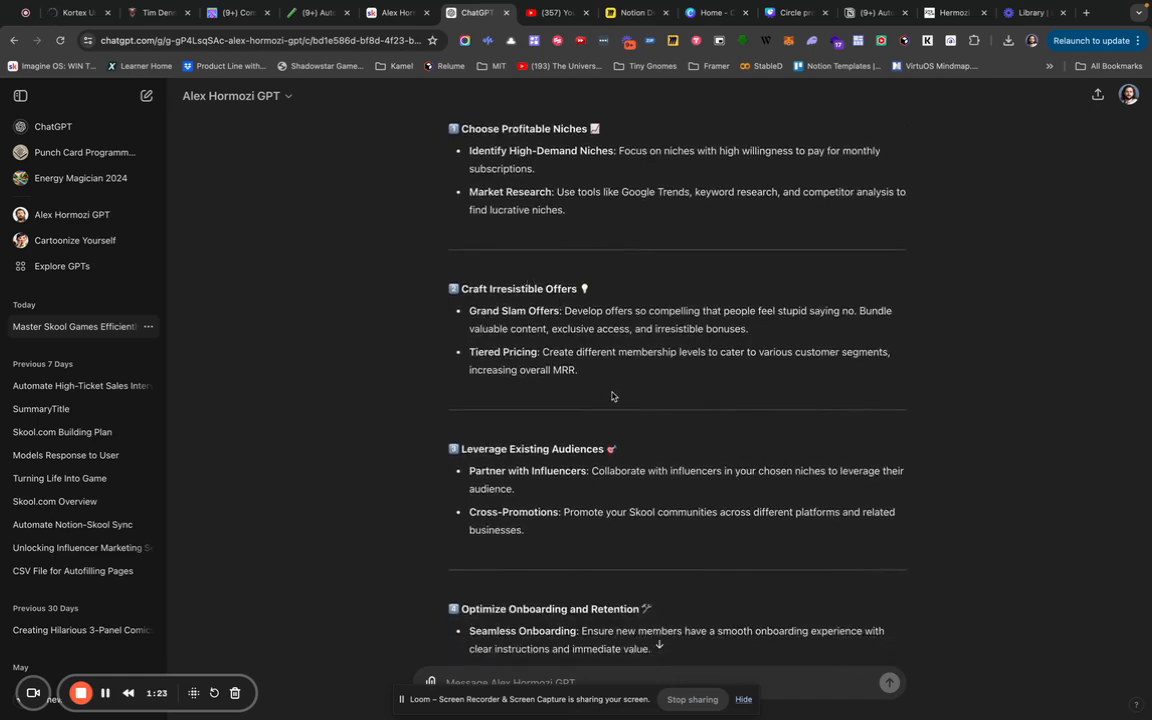
scroll(612, 396, down, 1)
scroll(605, 395, down, 2)
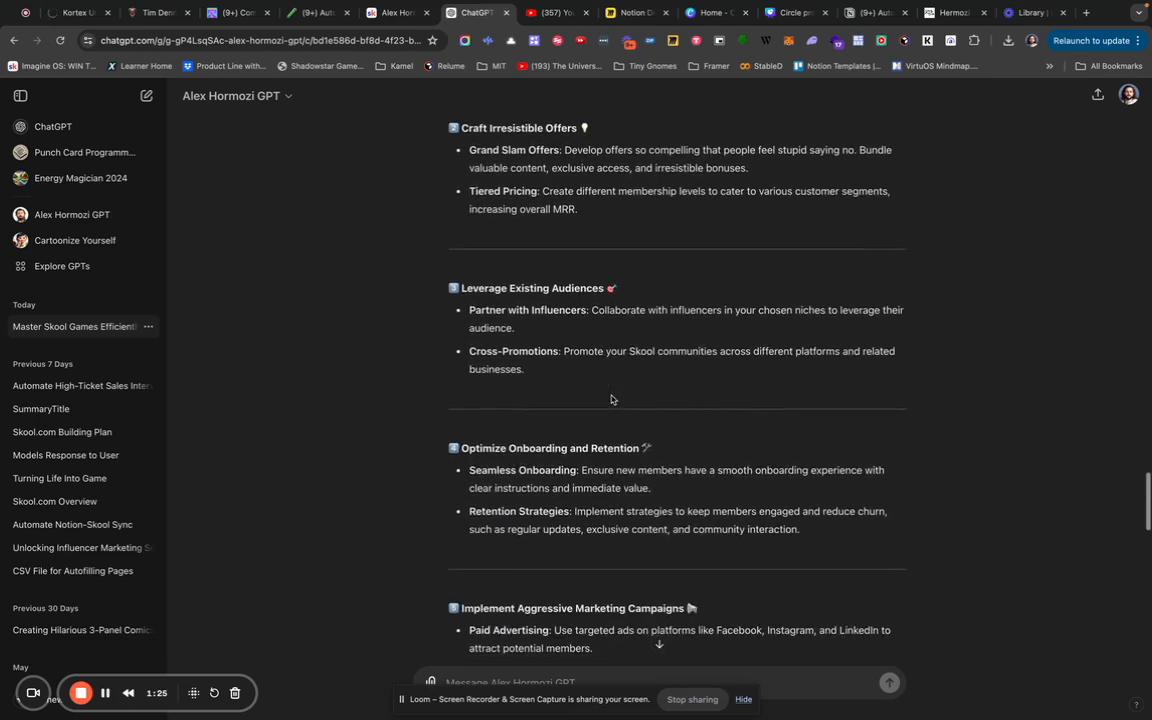
triple_click(512, 314)
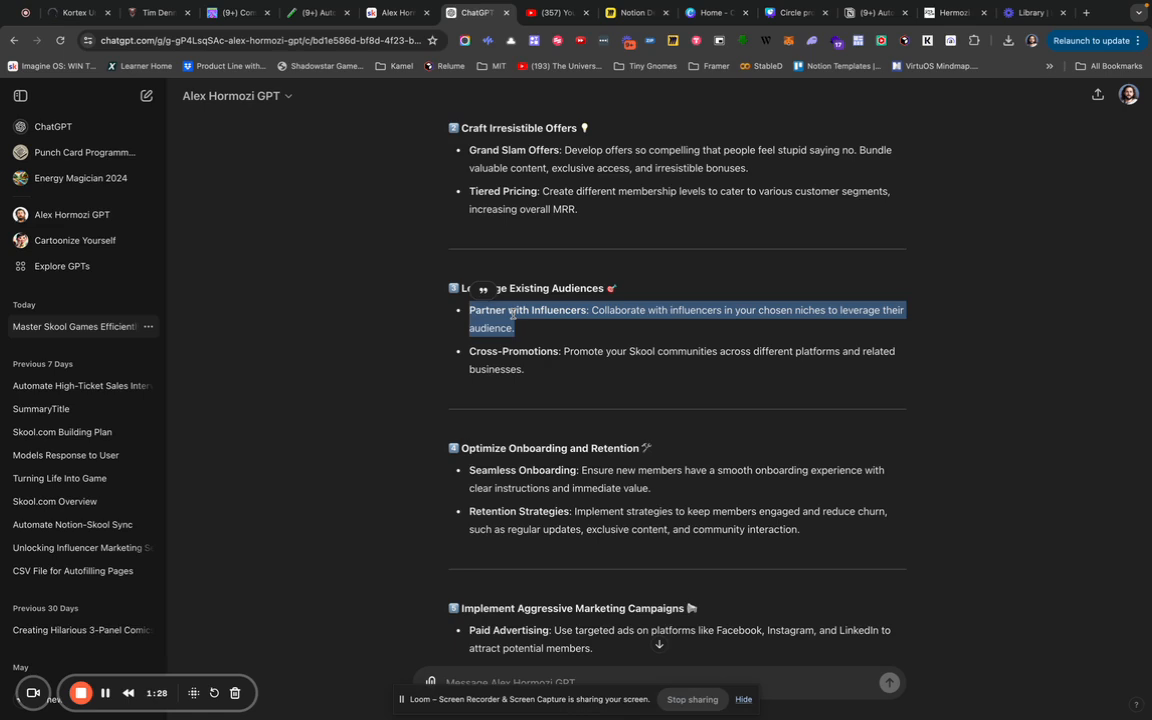
scroll(512, 314, down, 1)
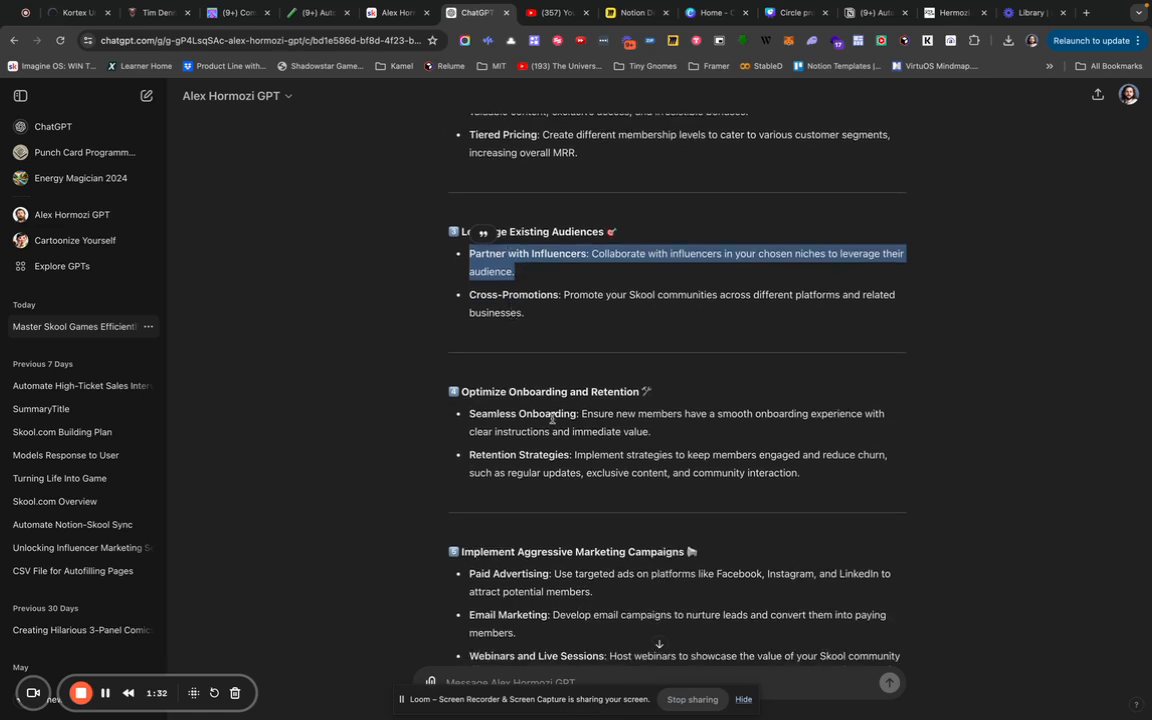
scroll(551, 418, down, 2)
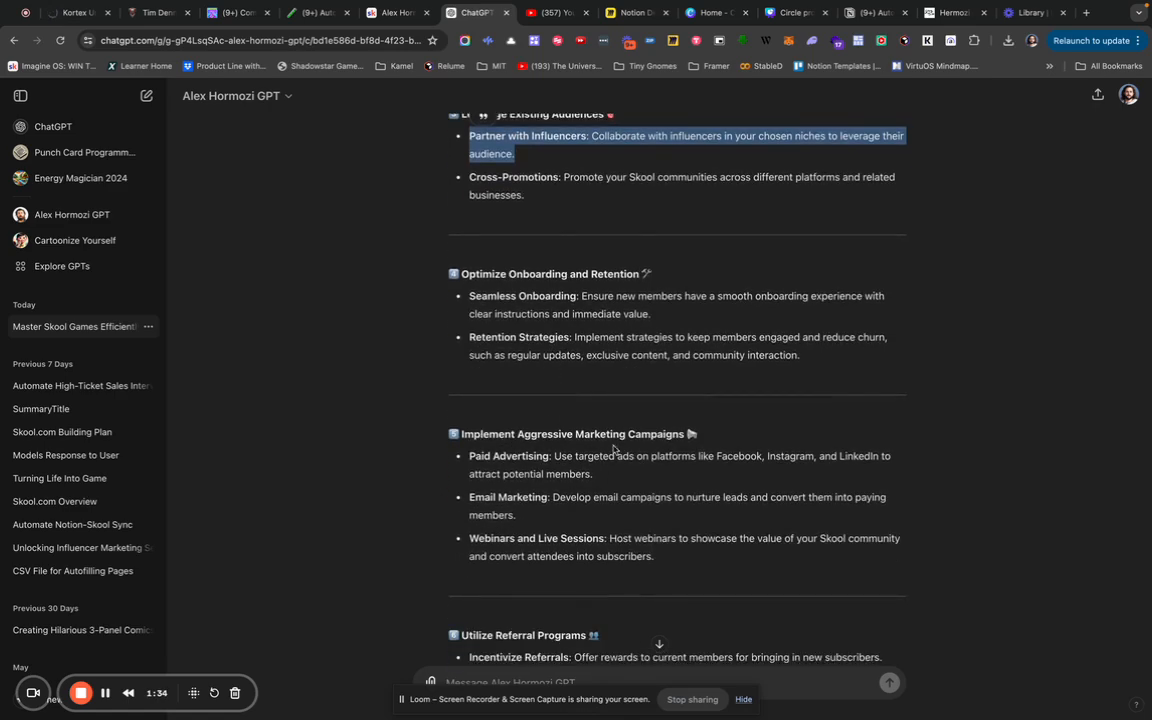
scroll(672, 458, down, 4)
scroll(672, 458, down, 3)
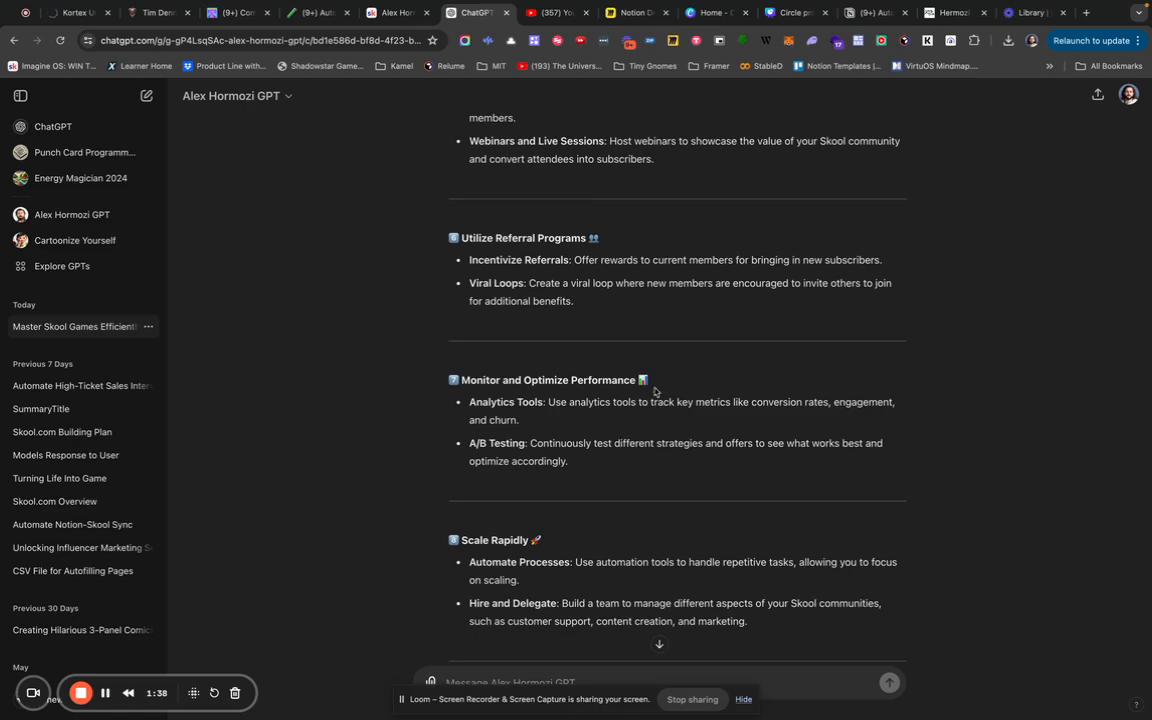
scroll(620, 470, down, 3)
scroll(575, 490, down, 2)
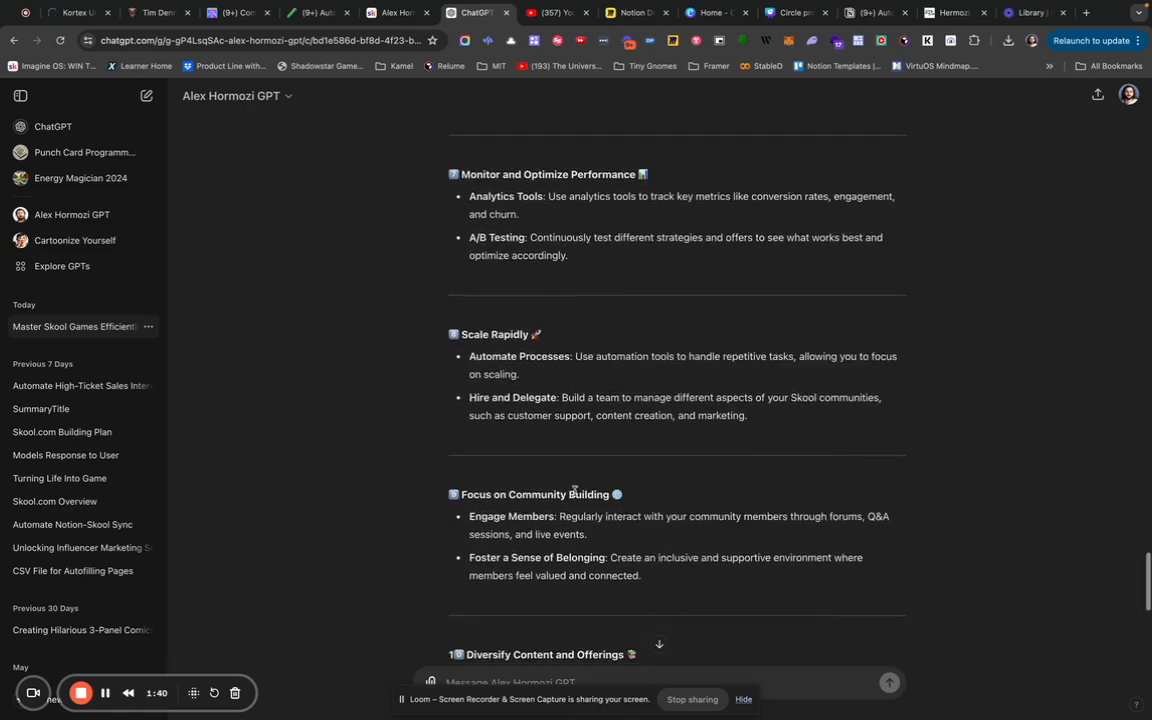
scroll(585, 530, down, 2)
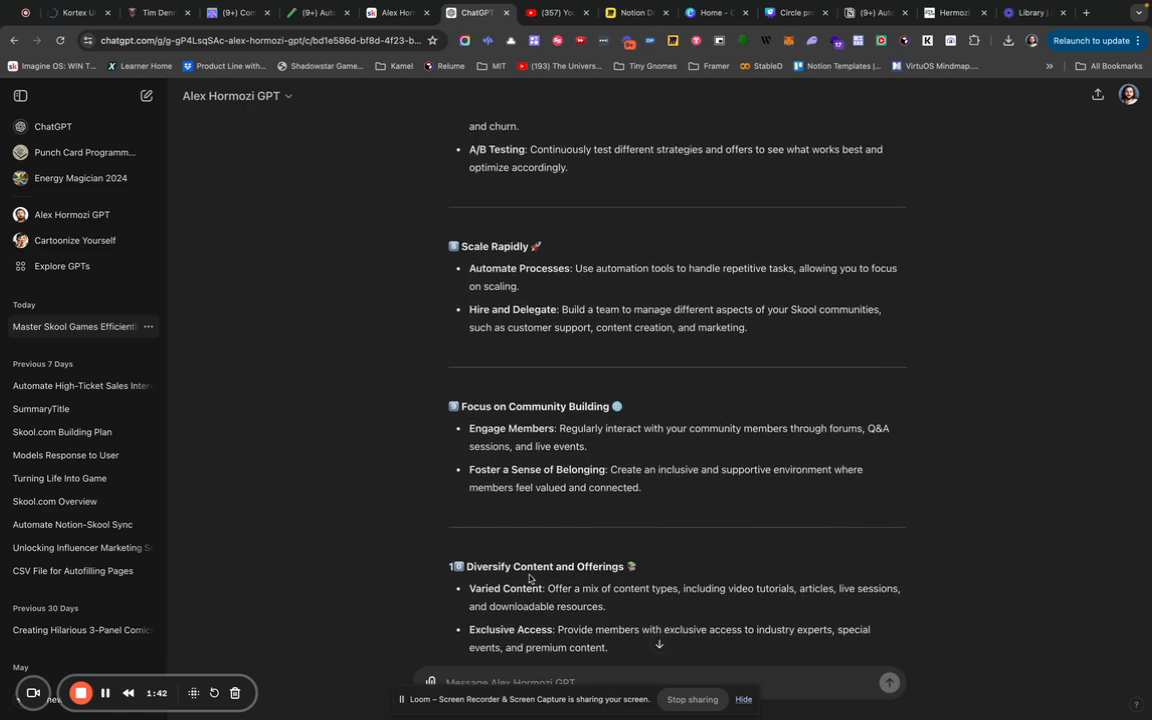
scroll(530, 578, down, 7)
scroll(520, 560, down, 1)
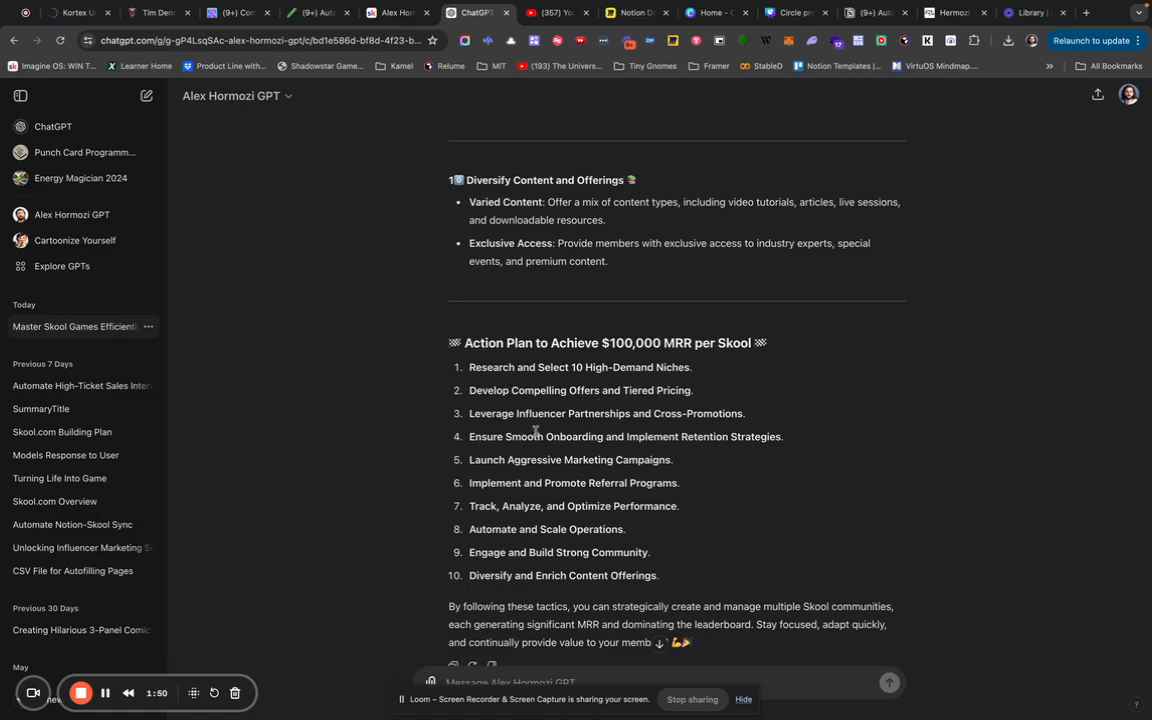
scroll(549, 544, down, 2)
scroll(549, 544, up, 5)
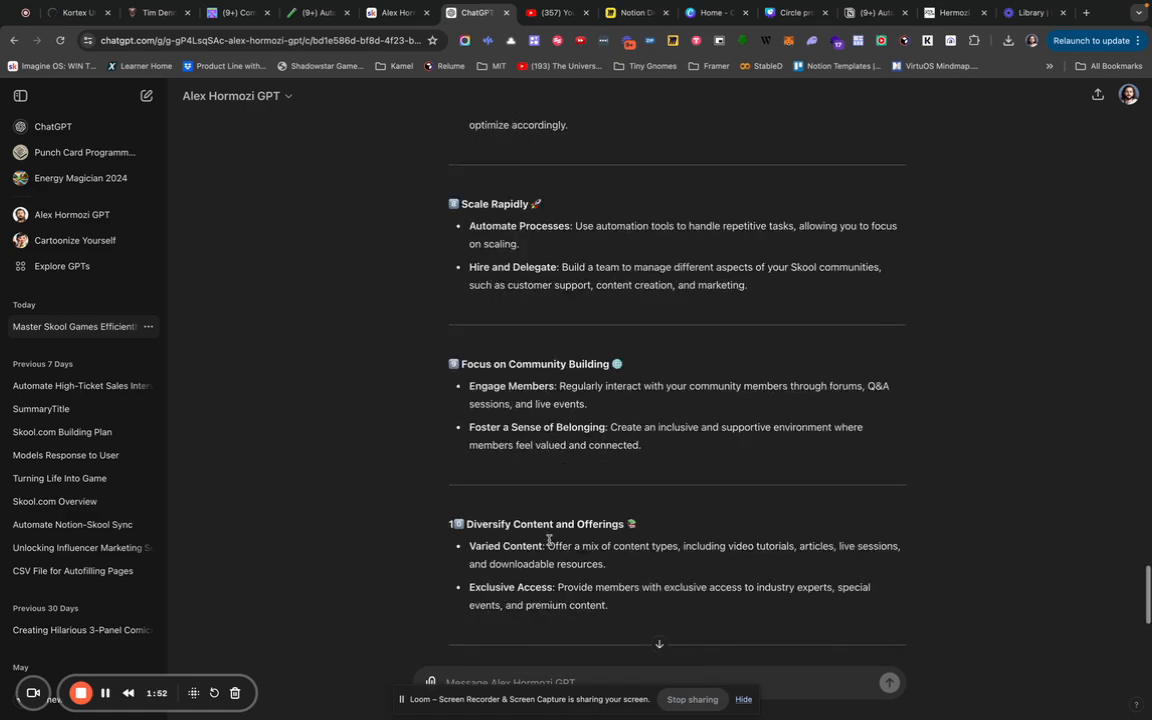
Undo twice to bring back Scene 1's laptop character and its 'Hi! I'm Alex Hermozi GPT' bubble.
click(946, 13)
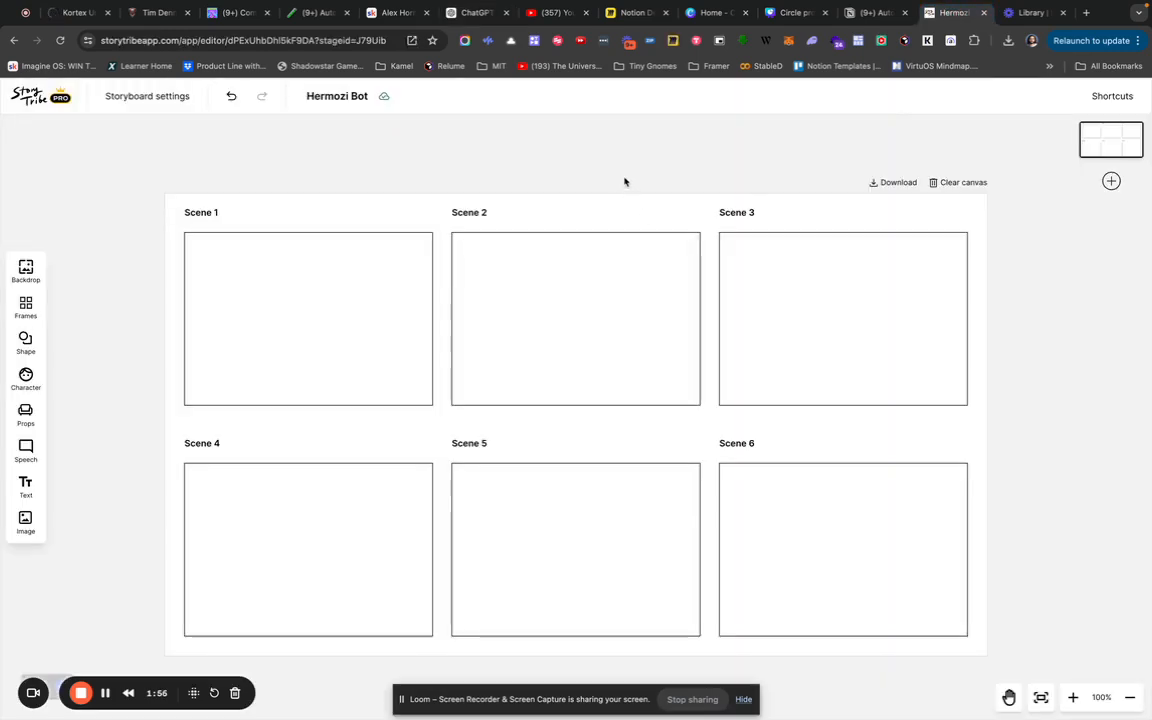
key(super+z)
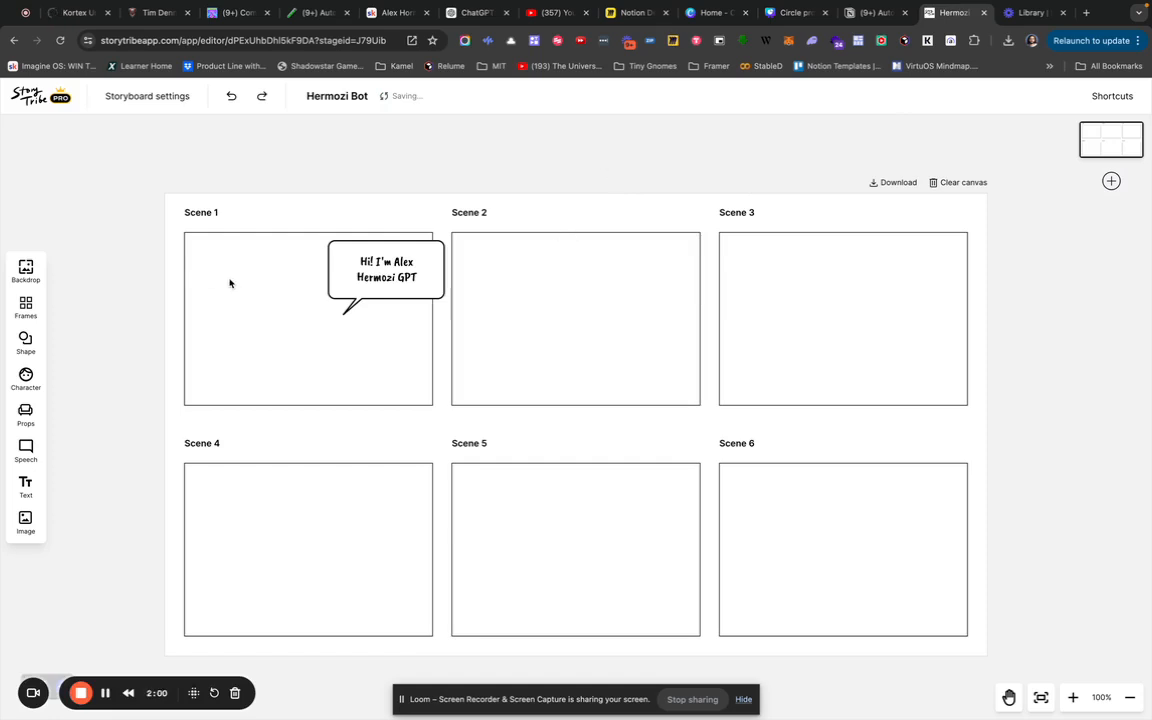
key(super+z)
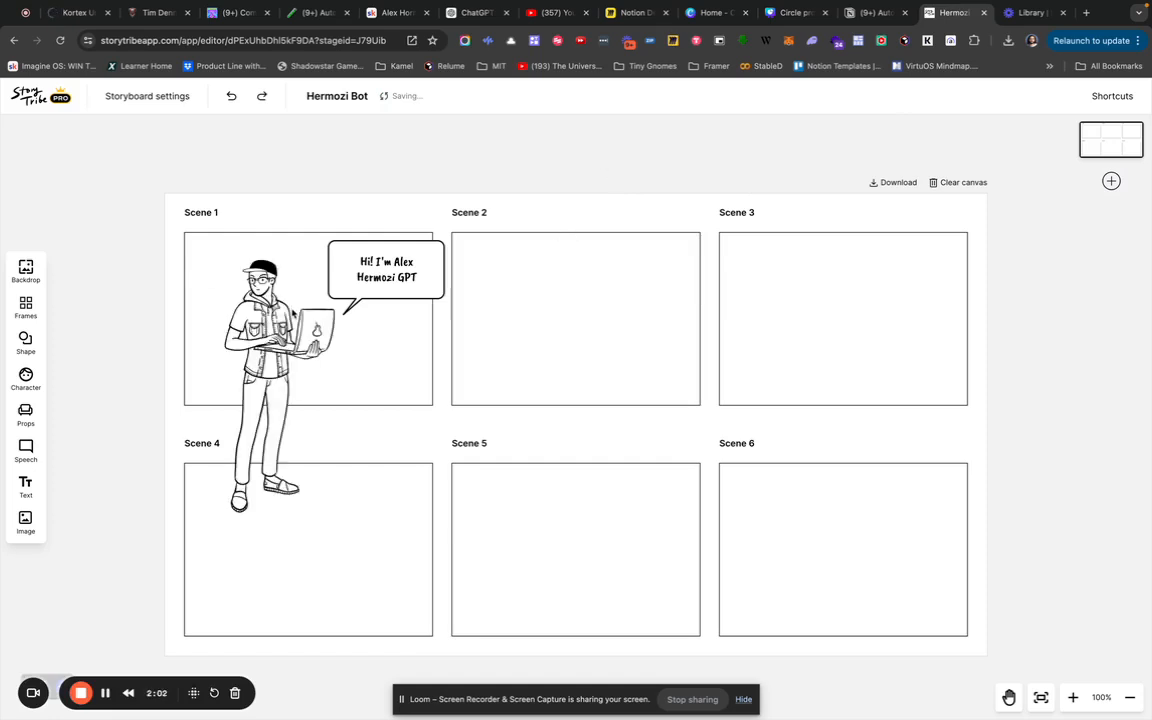
Turn the Scene 1 character's head to a different angle, then deselect it.
click(293, 313)
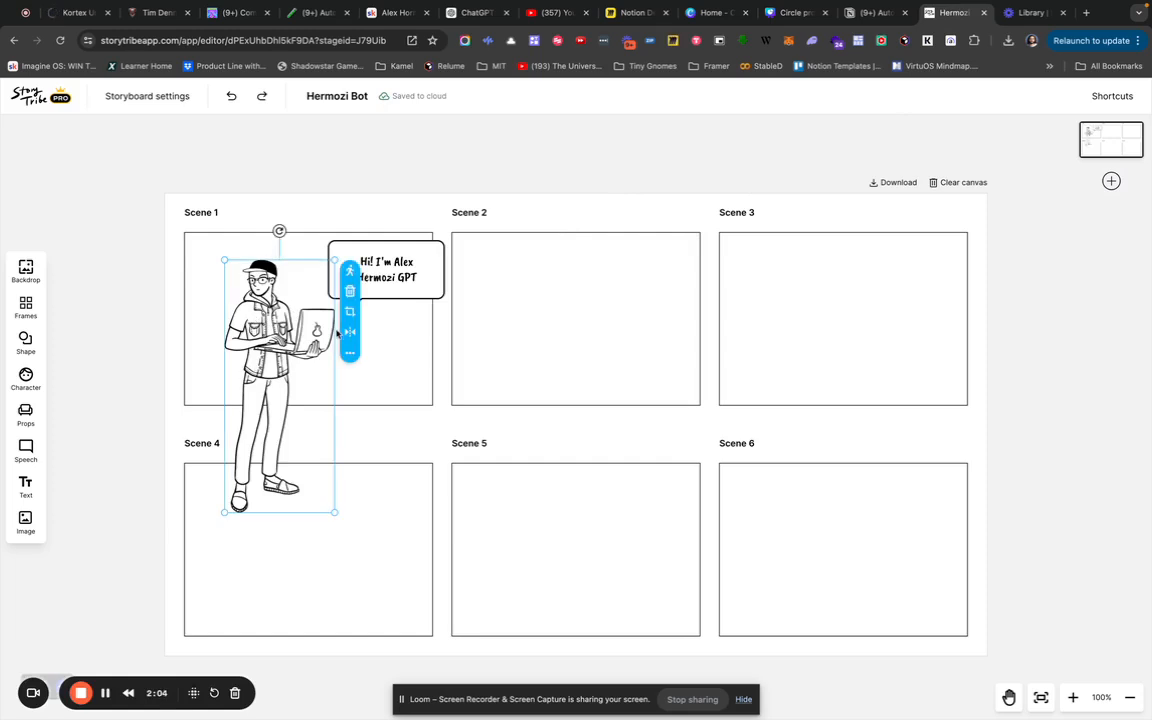
click(350, 271)
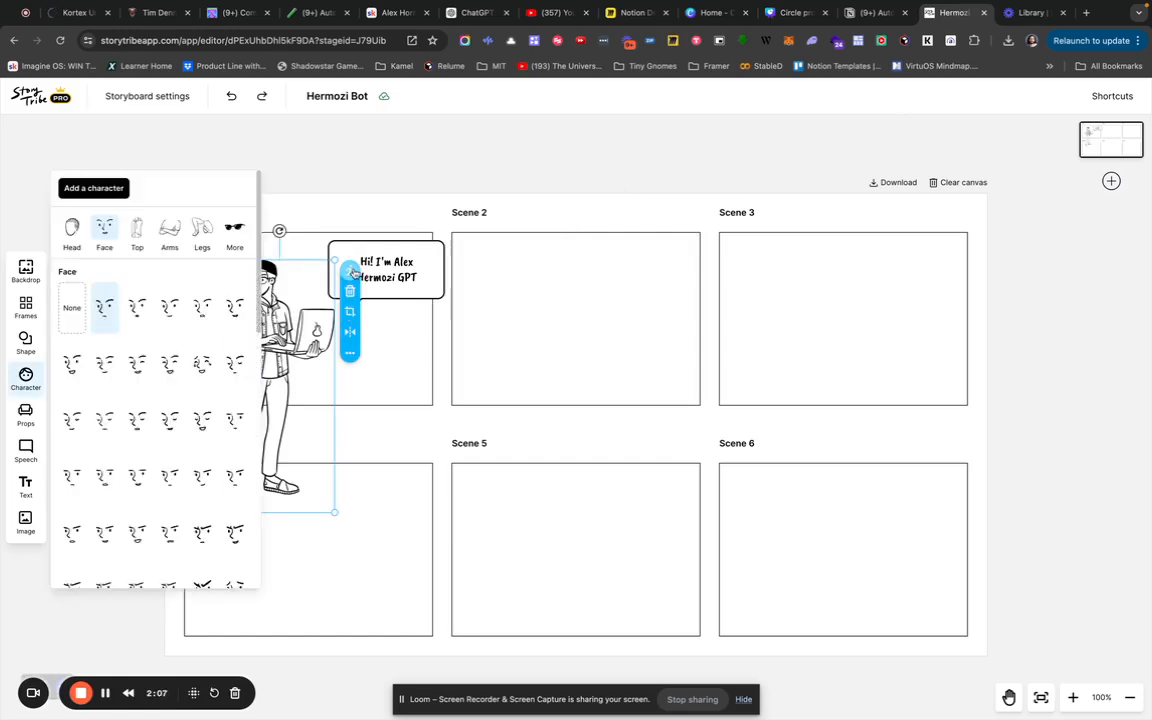
click(72, 236)
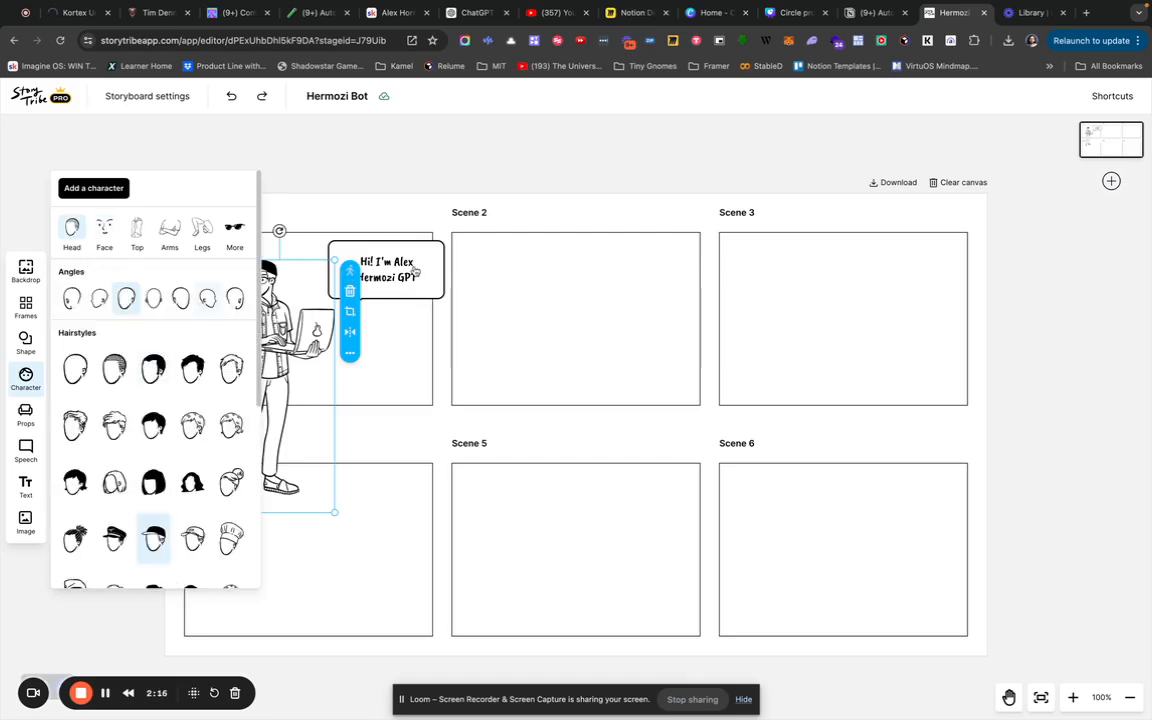
click(203, 312)
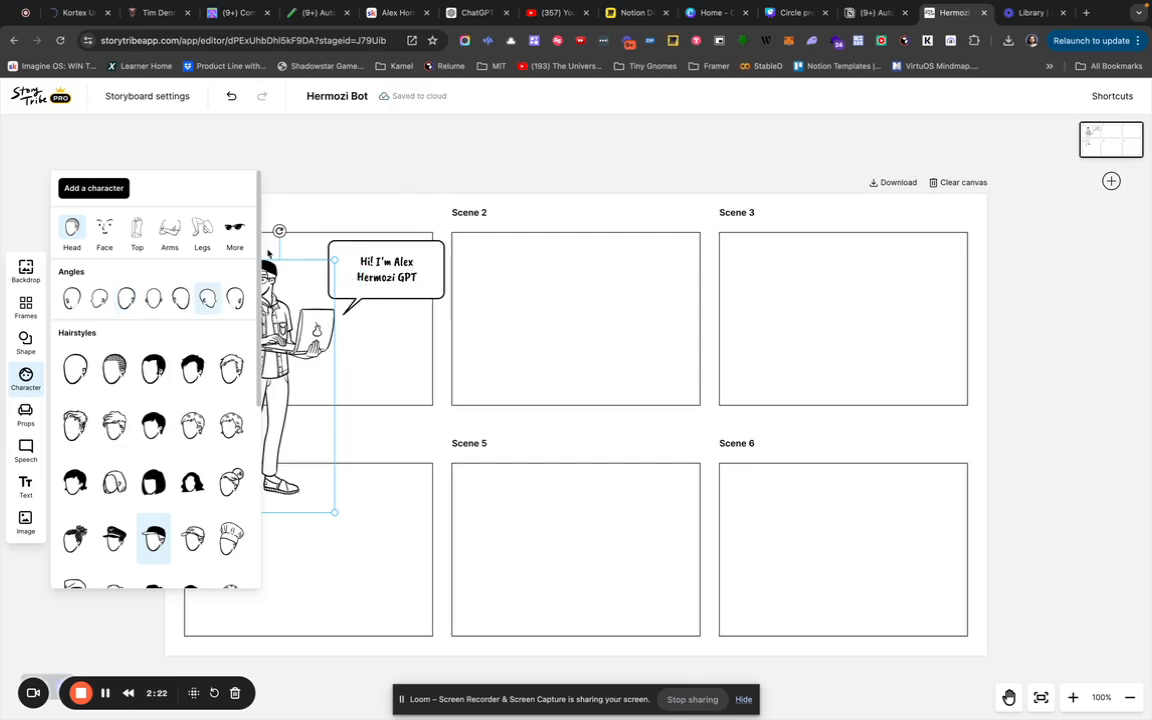
click(360, 198)
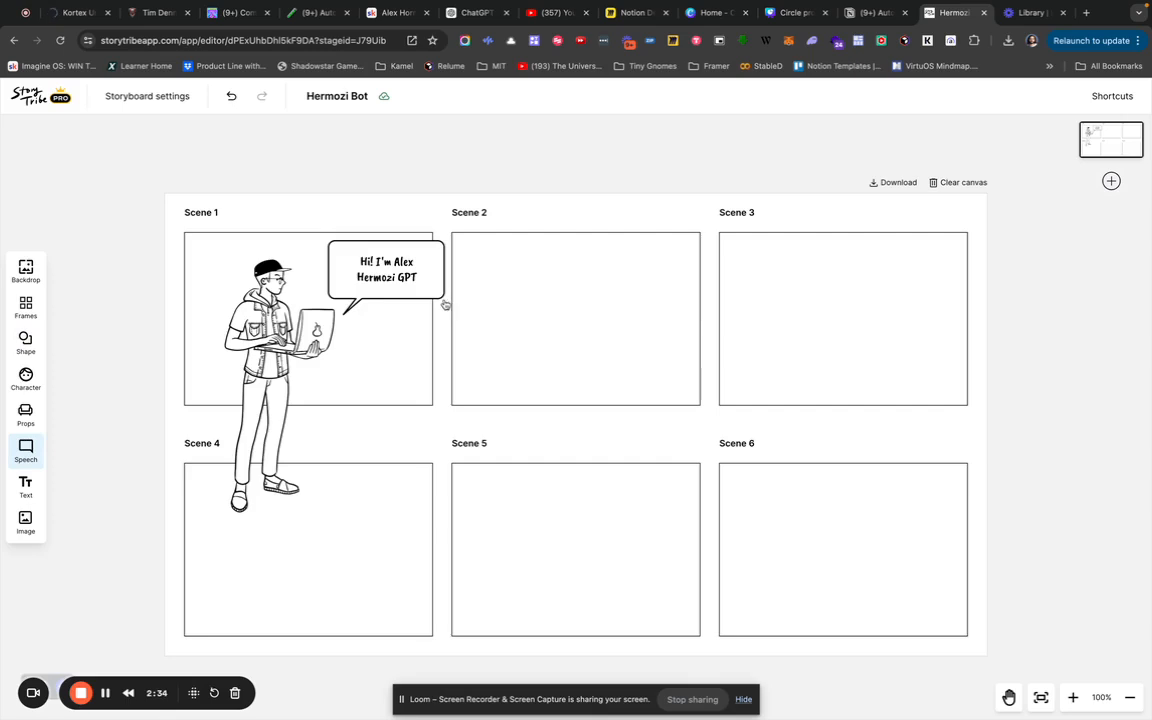
Place a round speech bubble at Scene 2's lower edge and paste the Loom share link into it.
click(26, 450)
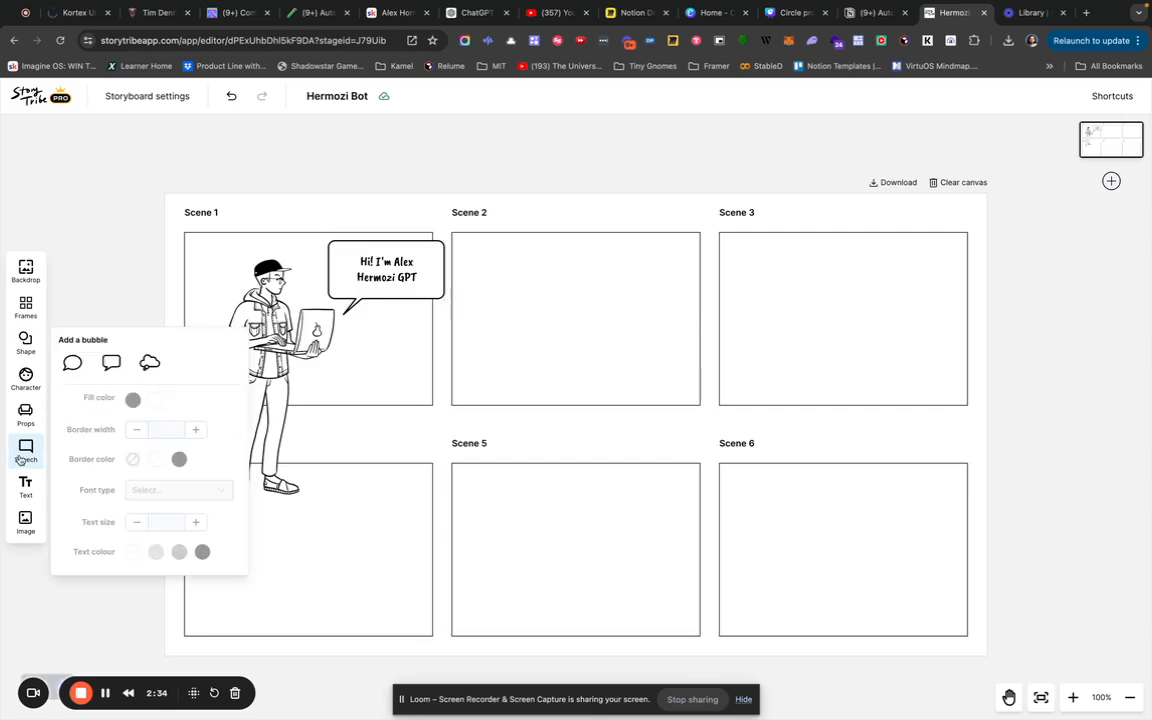
click(78, 368)
click(467, 335)
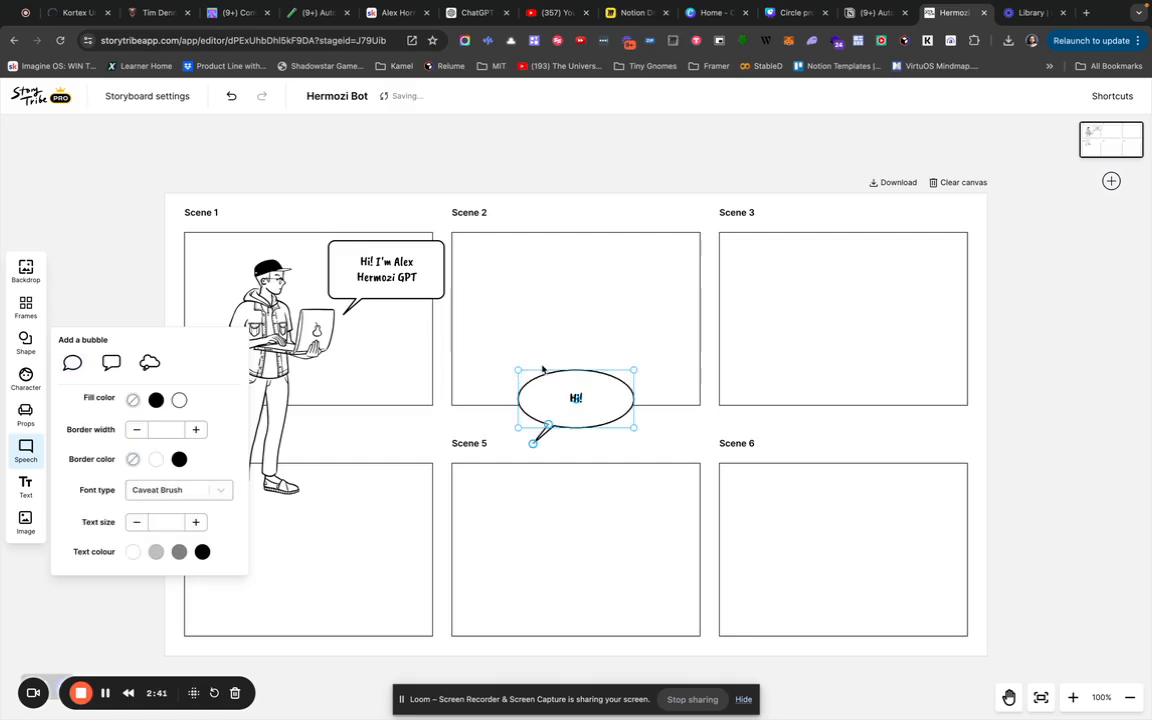
click(579, 400)
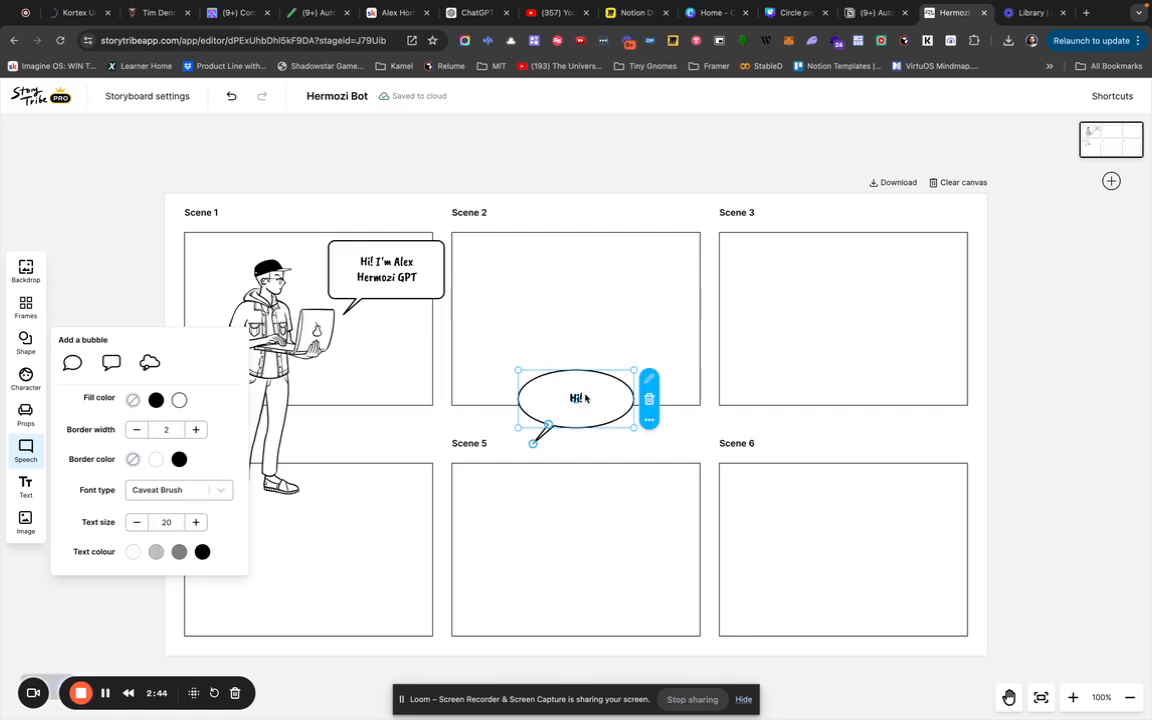
double_click(578, 397)
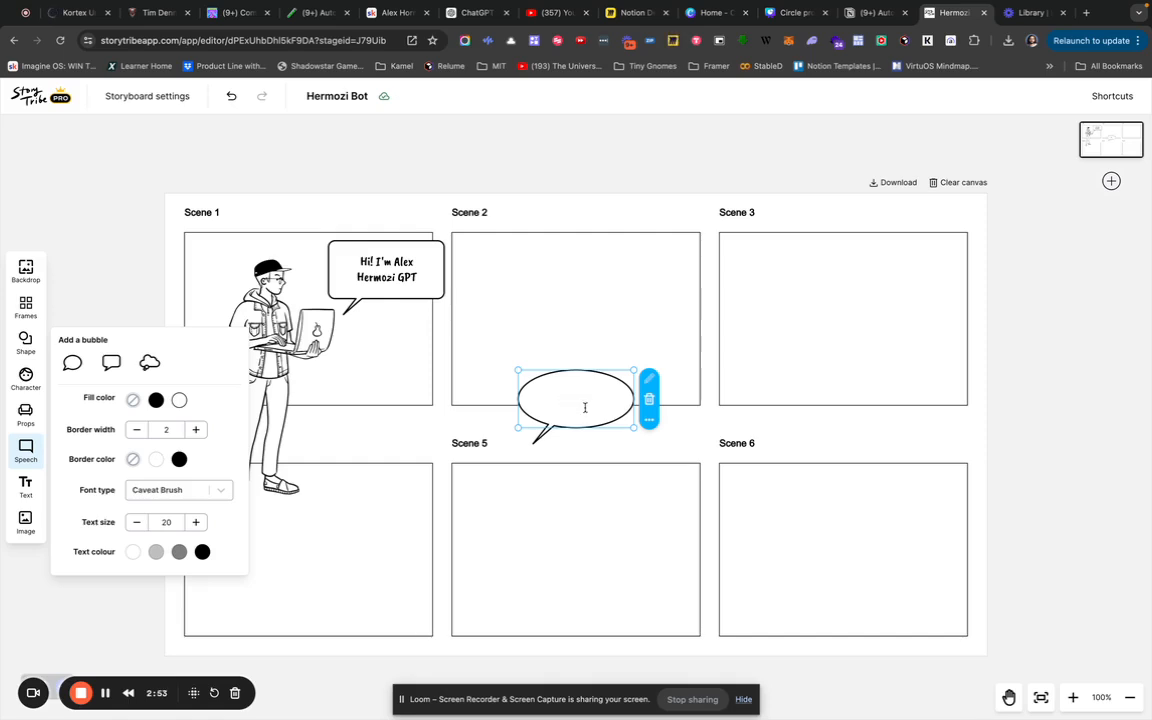
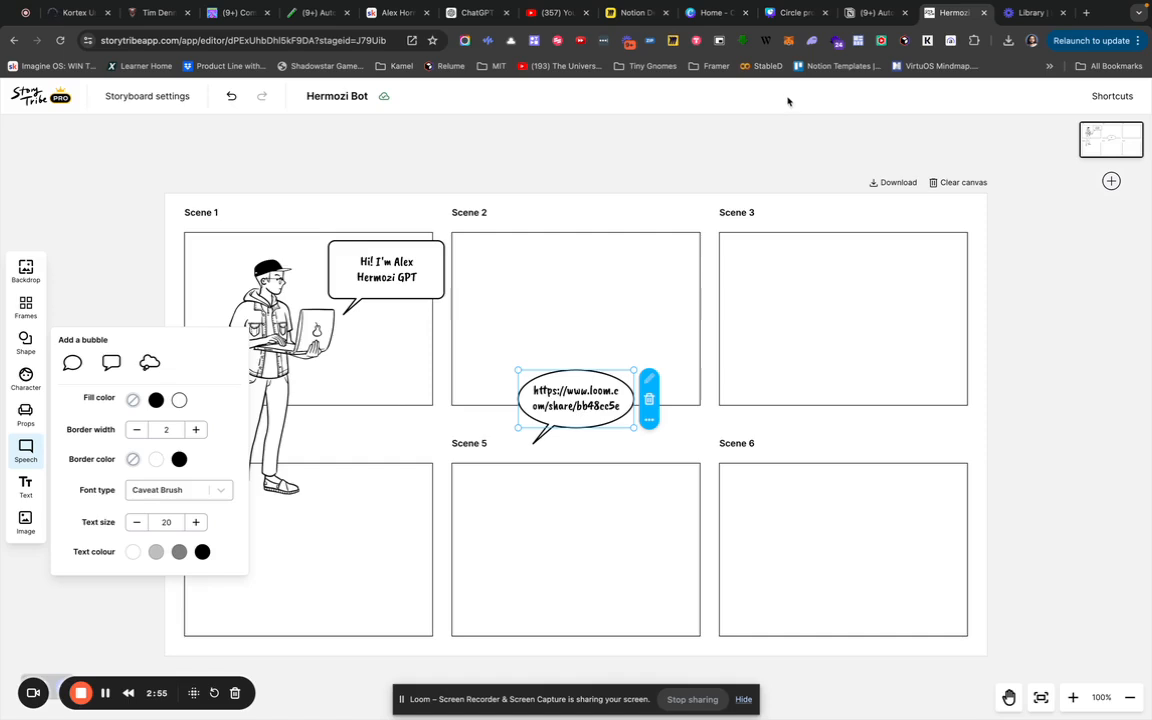
click(476, 12)
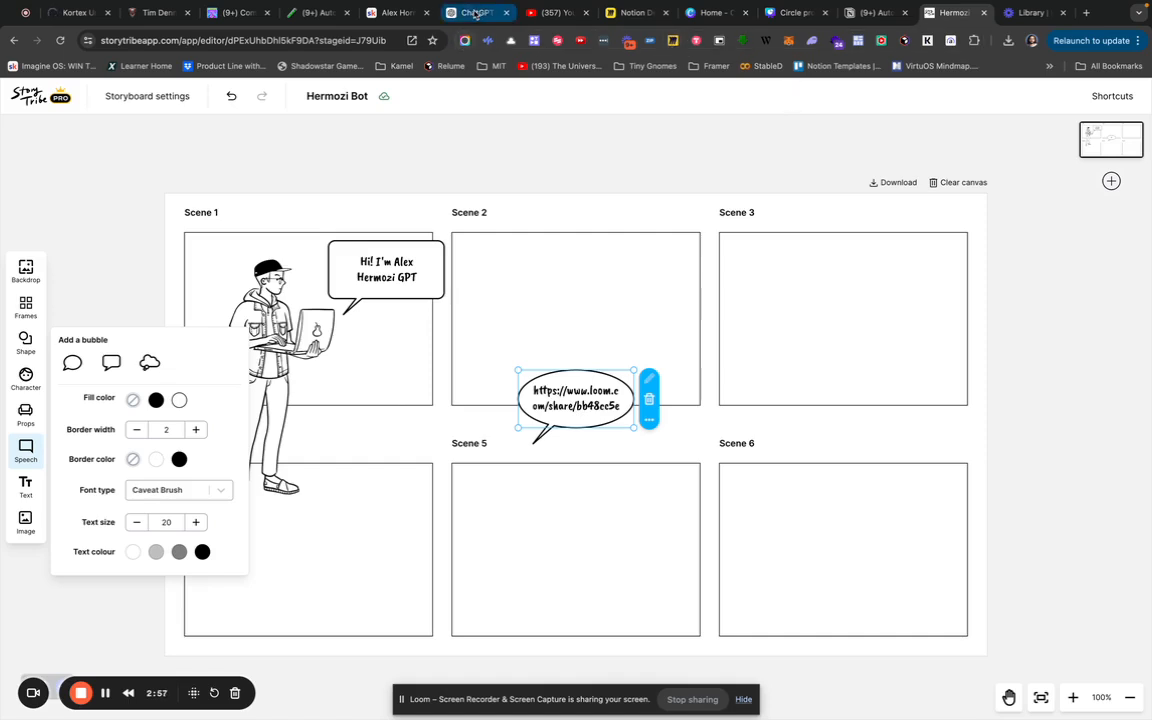
Scroll back to the Skool games criteria message and select its opening paragraph.
click(476, 12)
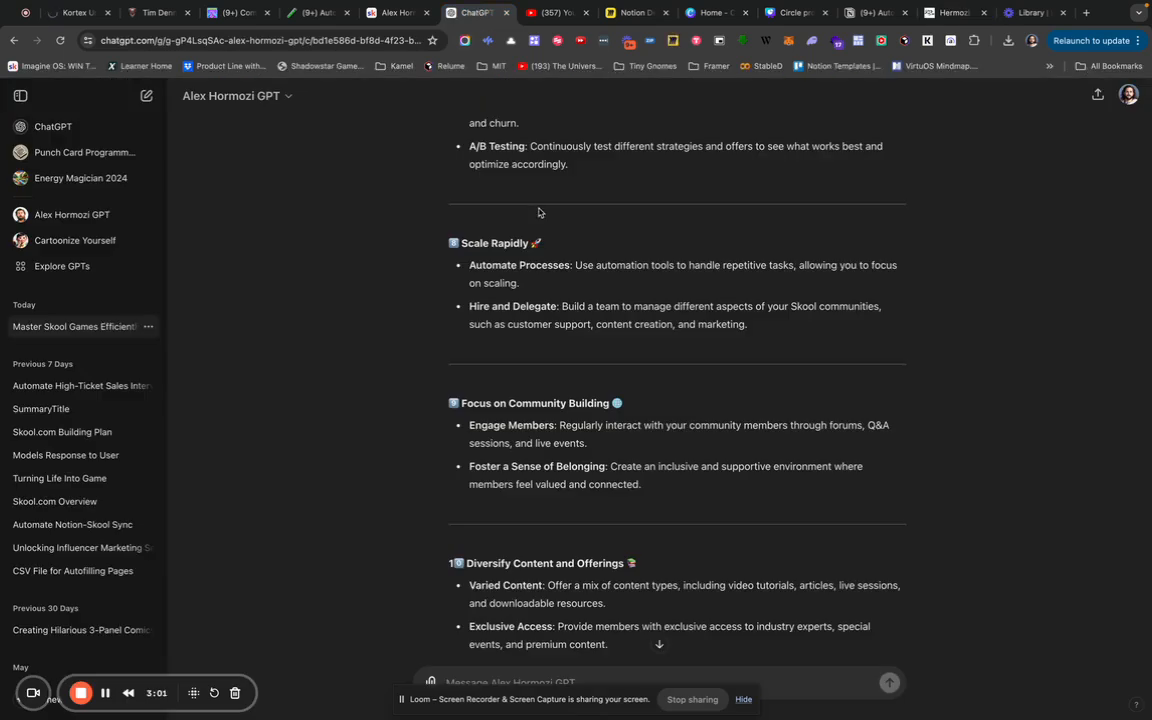
scroll(539, 212, up, 15)
scroll(539, 212, up, 8)
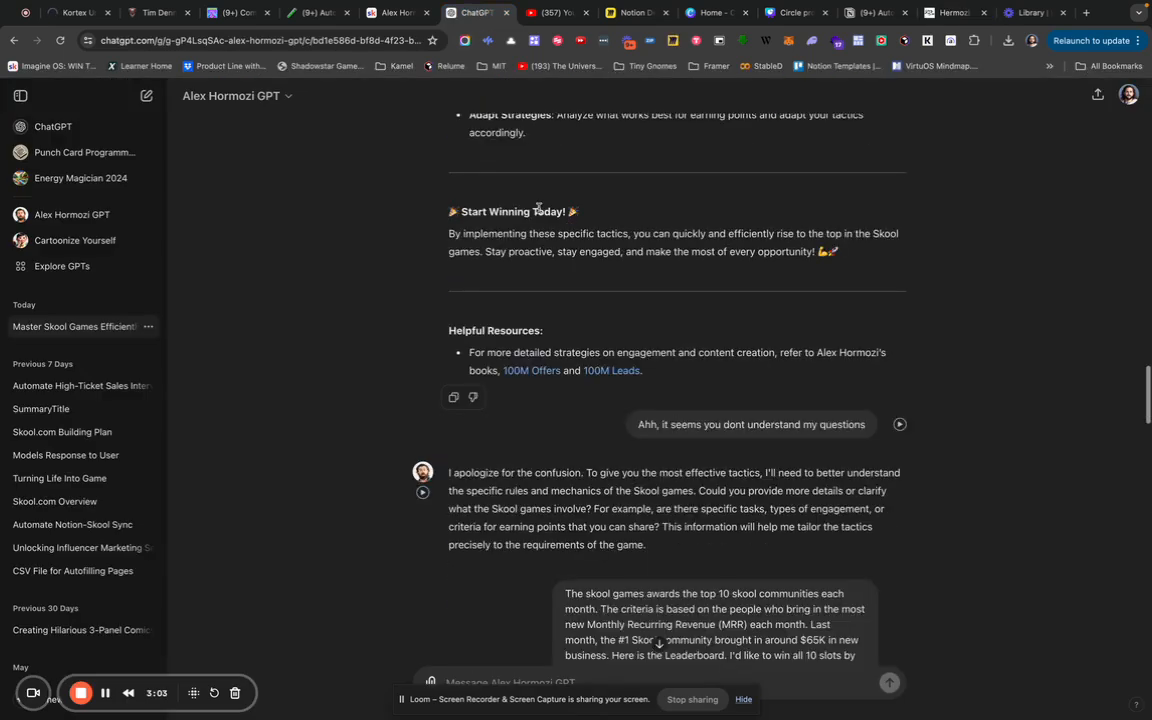
scroll(539, 212, down, 5)
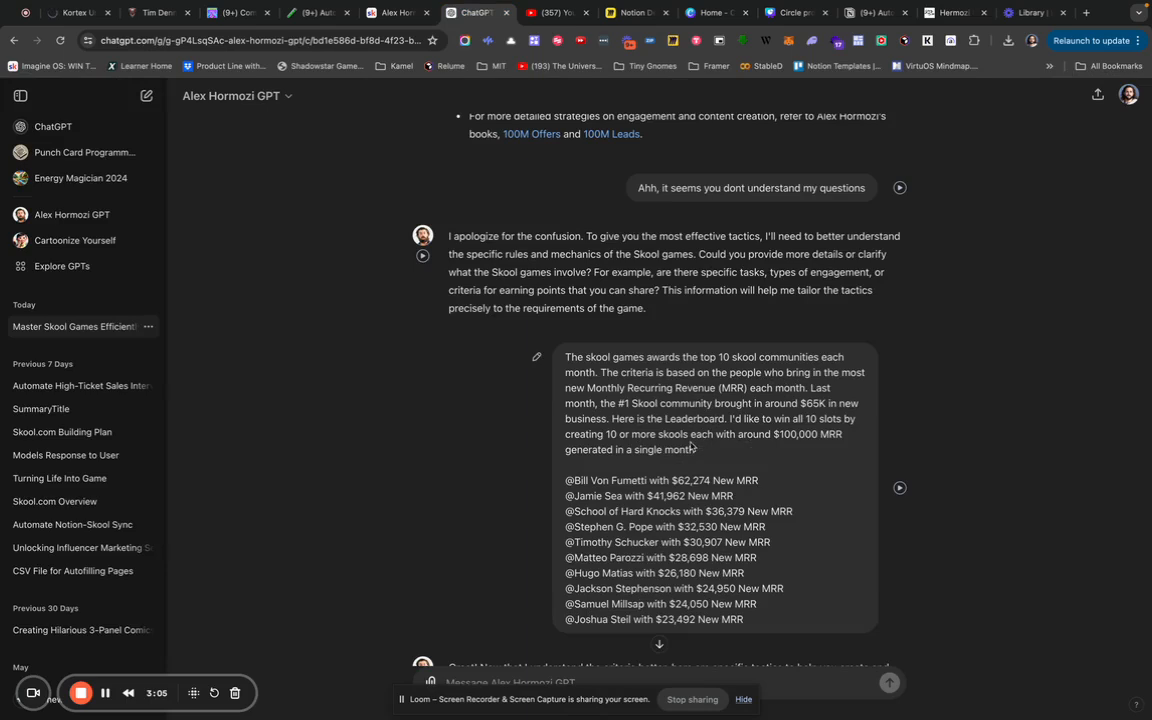
drag(697, 450, 558, 352)
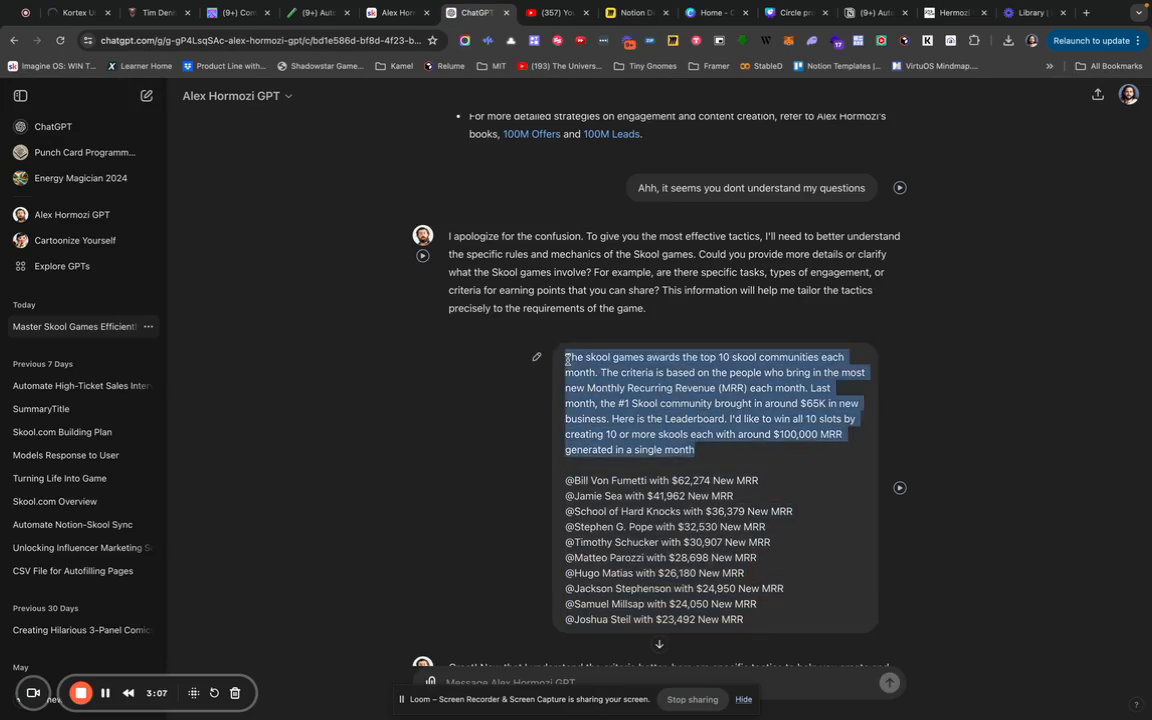
Replace the bubble's link with the Skool games paragraph, then enlarge the bubble and move it to Scene 2's top.
click(938, 16)
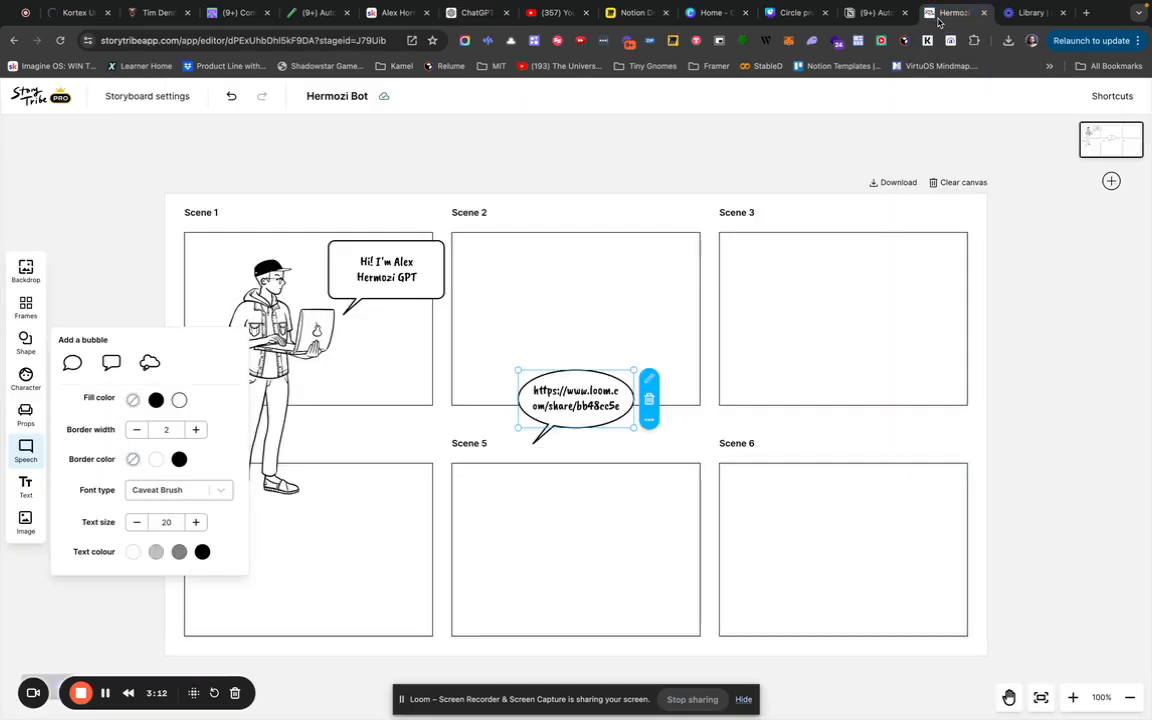
triple_click(566, 405)
text(The skool games awards the top 10)
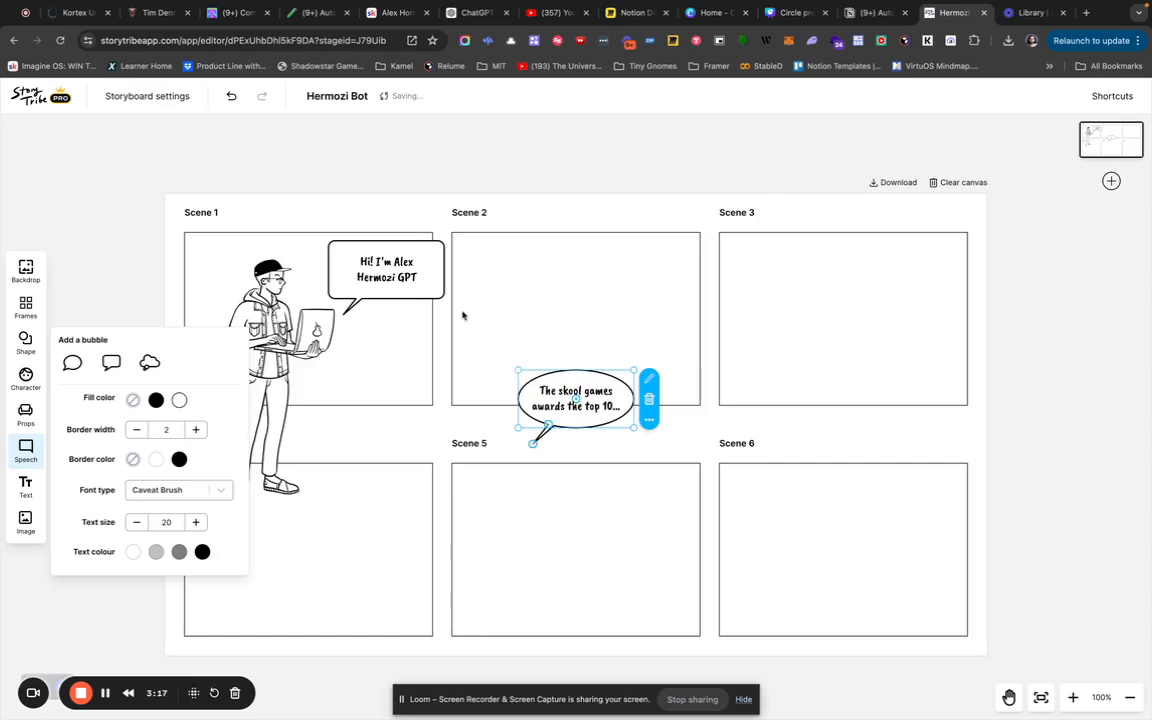
drag(518, 370, 436, 302)
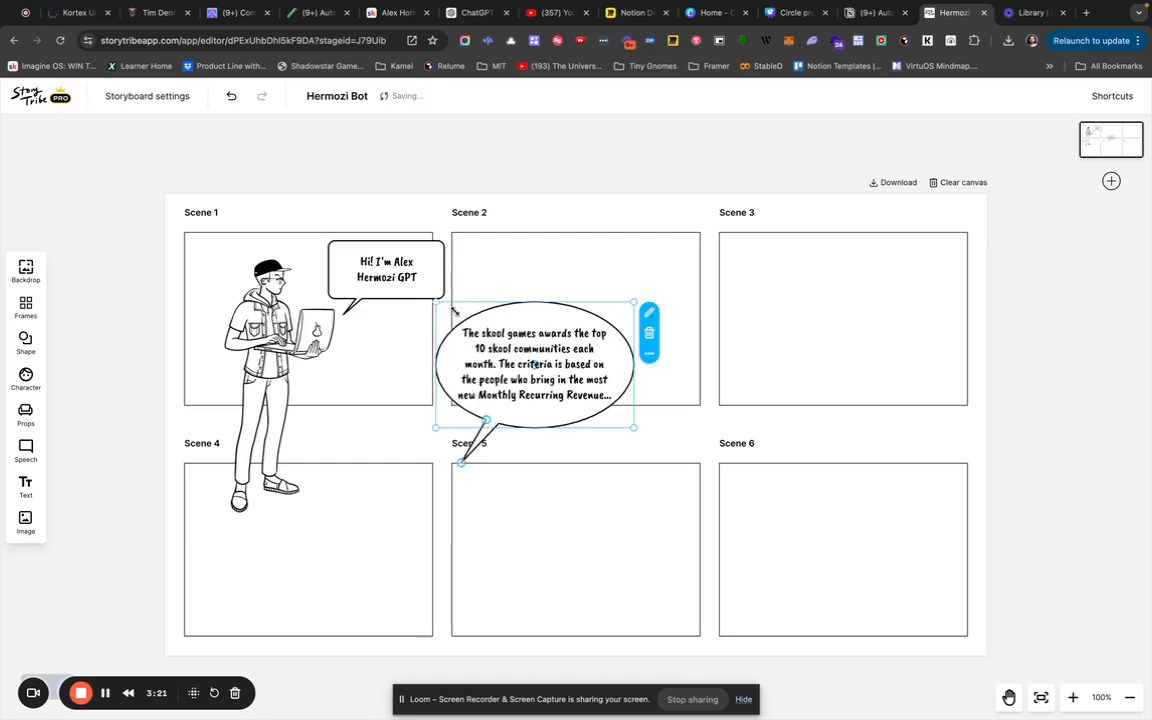
drag(517, 338, 616, 237)
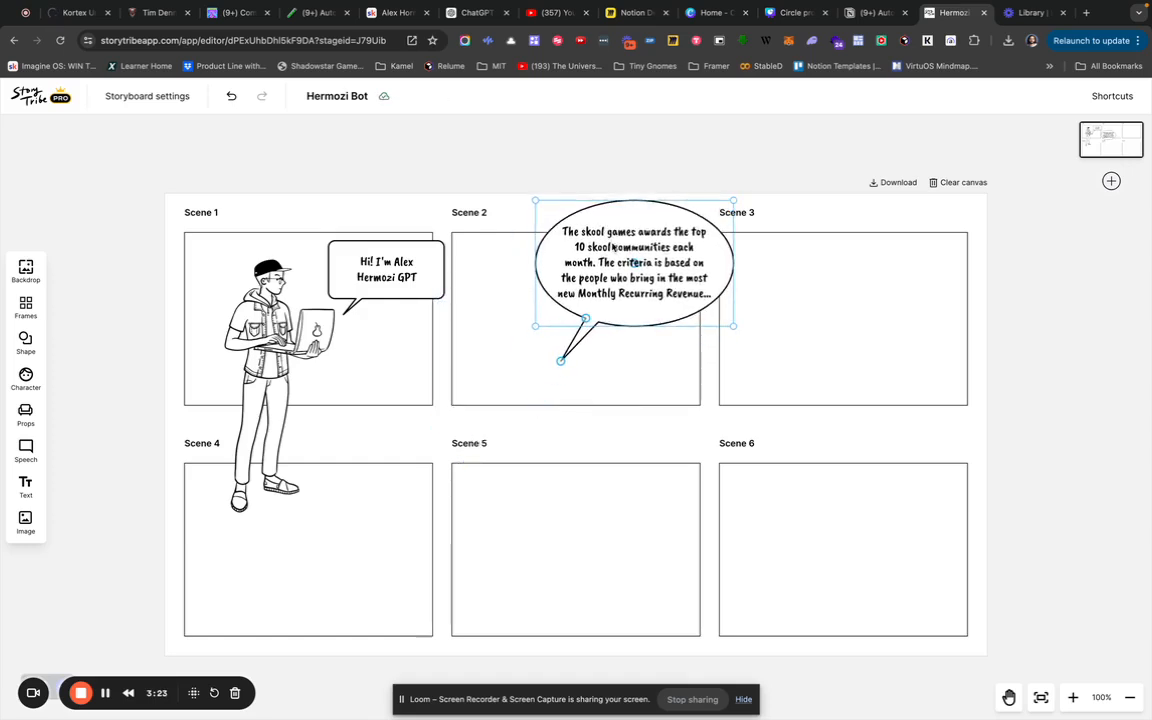
Shrink the speech bubble's text size to 12, then deselect the bubble.
click(27, 485)
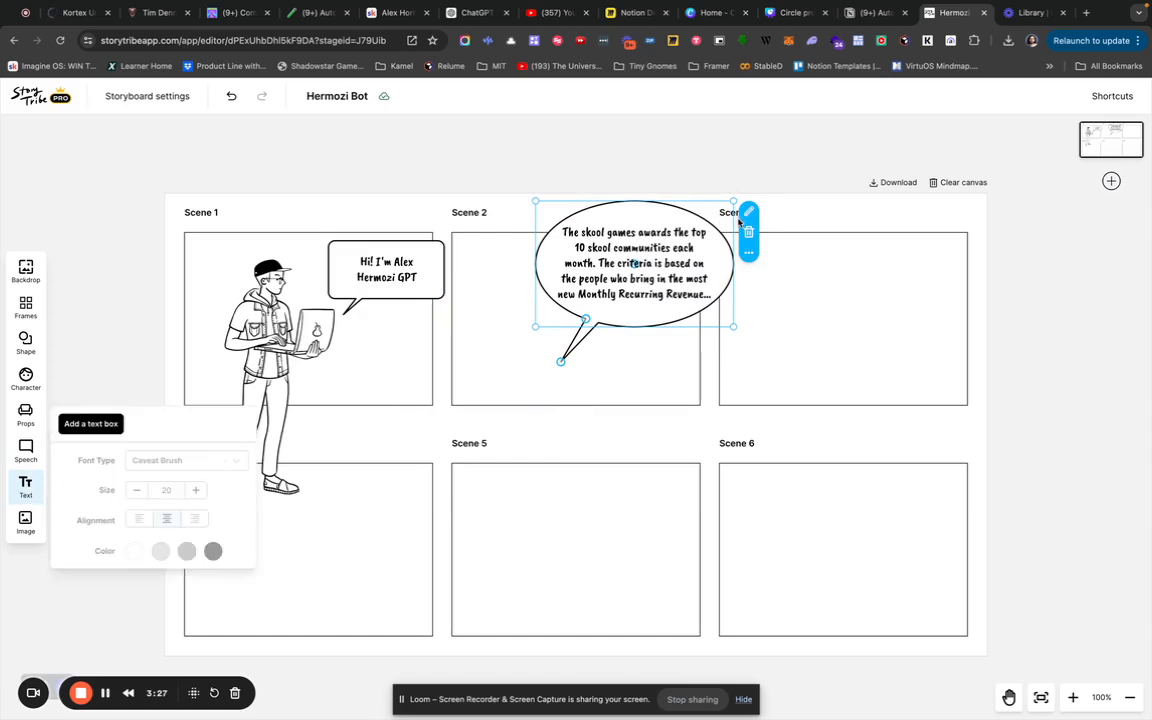
click(26, 450)
click(137, 522)
click(137, 522)
click(137, 522)
click(137, 522)
click(137, 522)
click(137, 522)
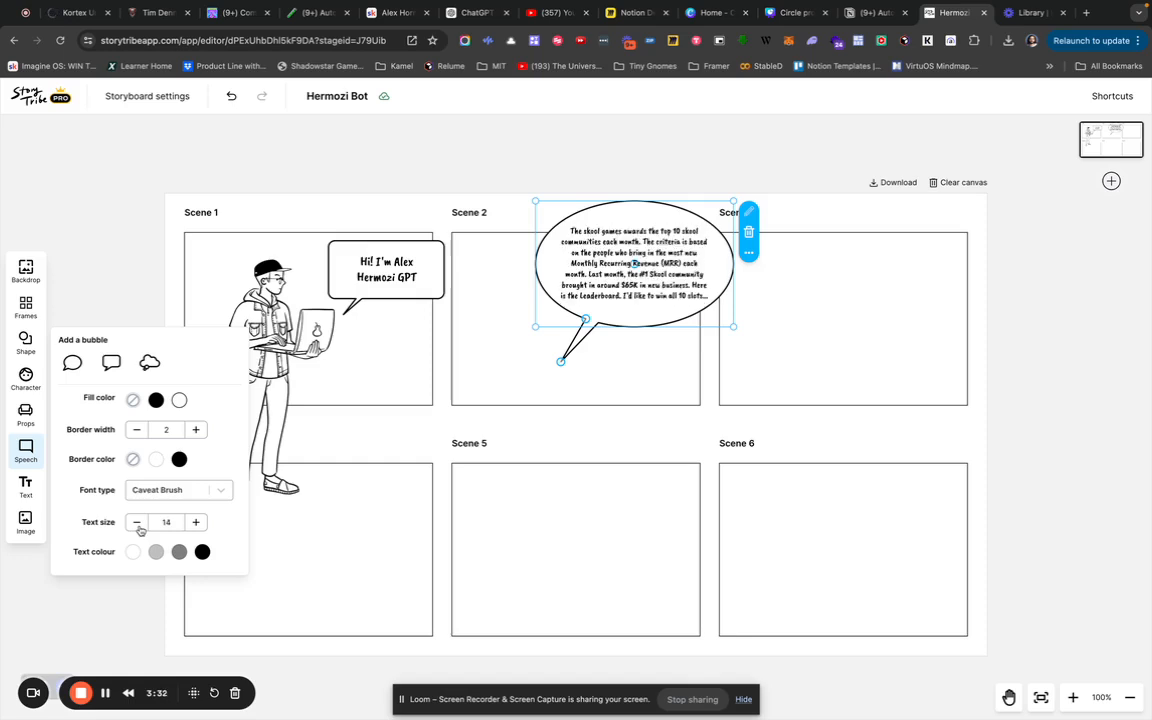
click(138, 523)
click(138, 523)
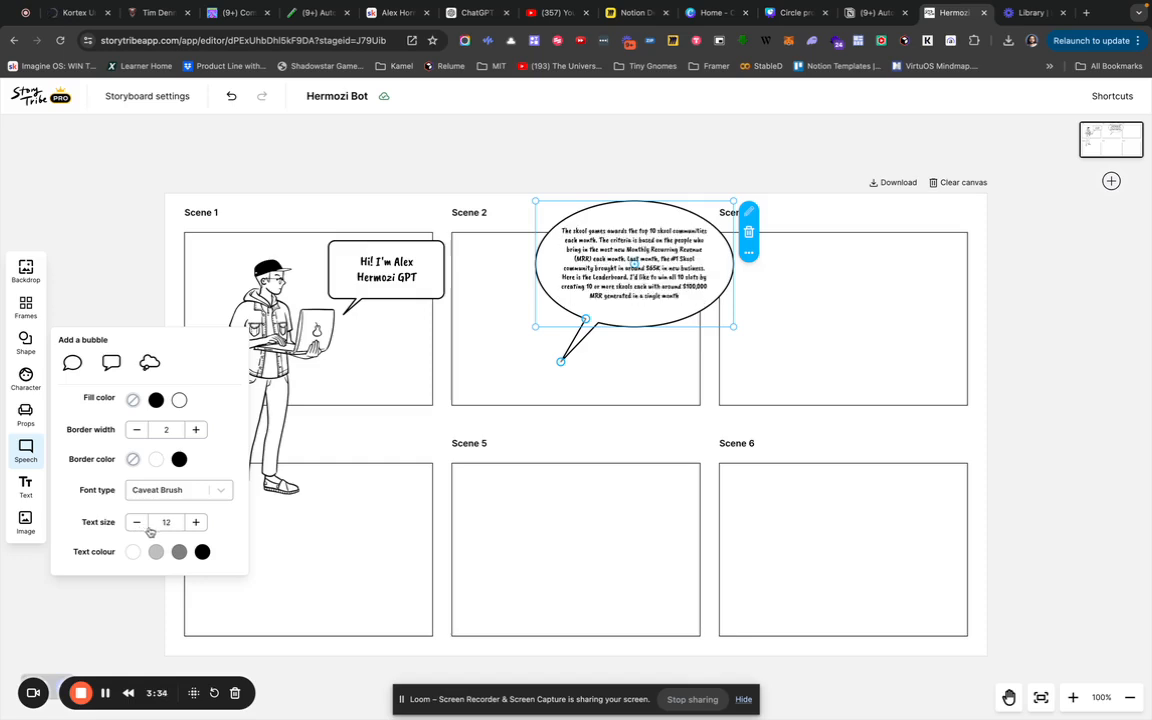
click(195, 522)
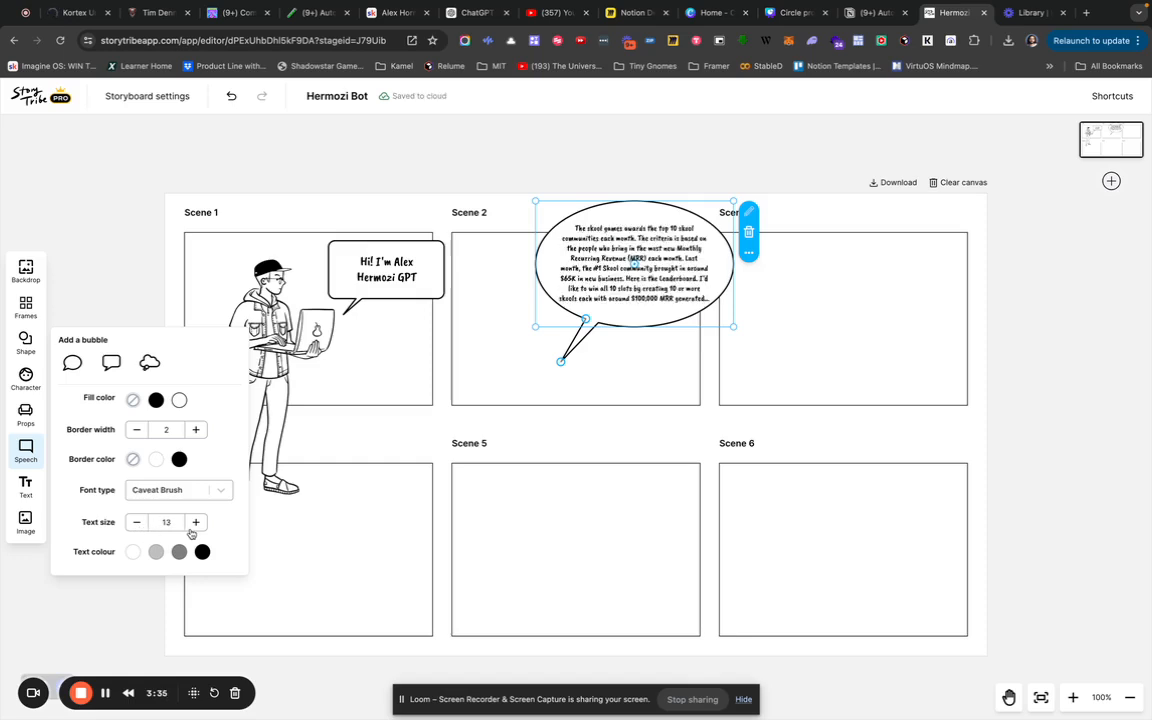
click(137, 522)
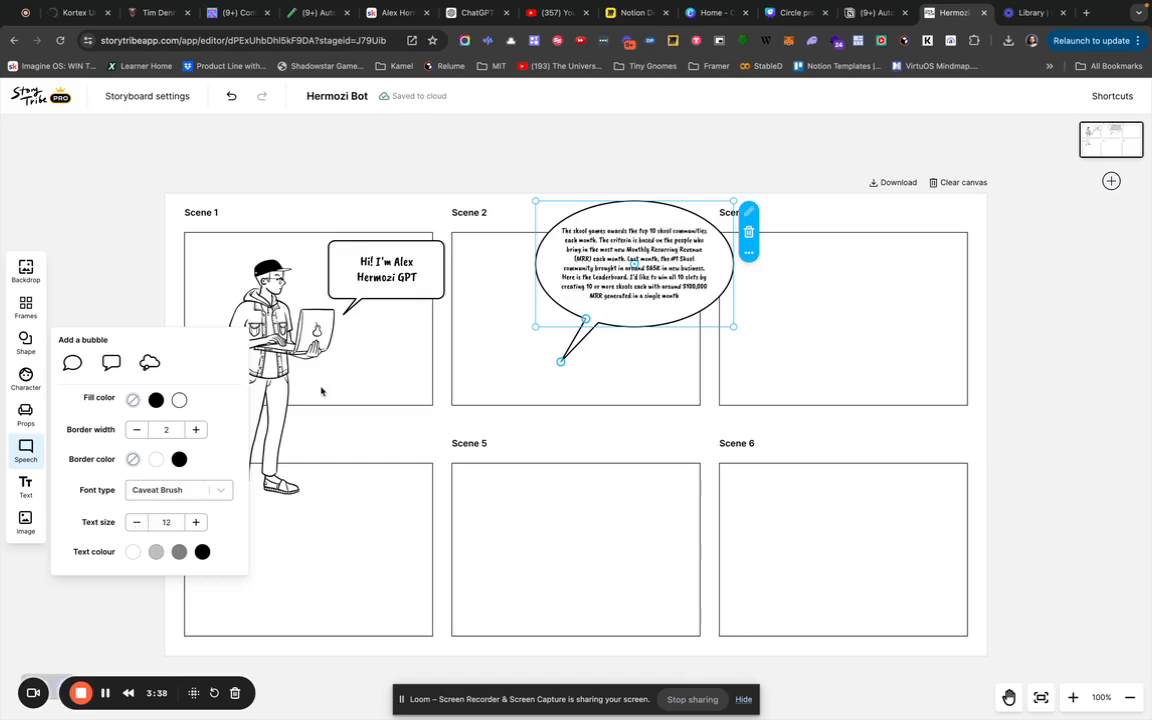
click(501, 377)
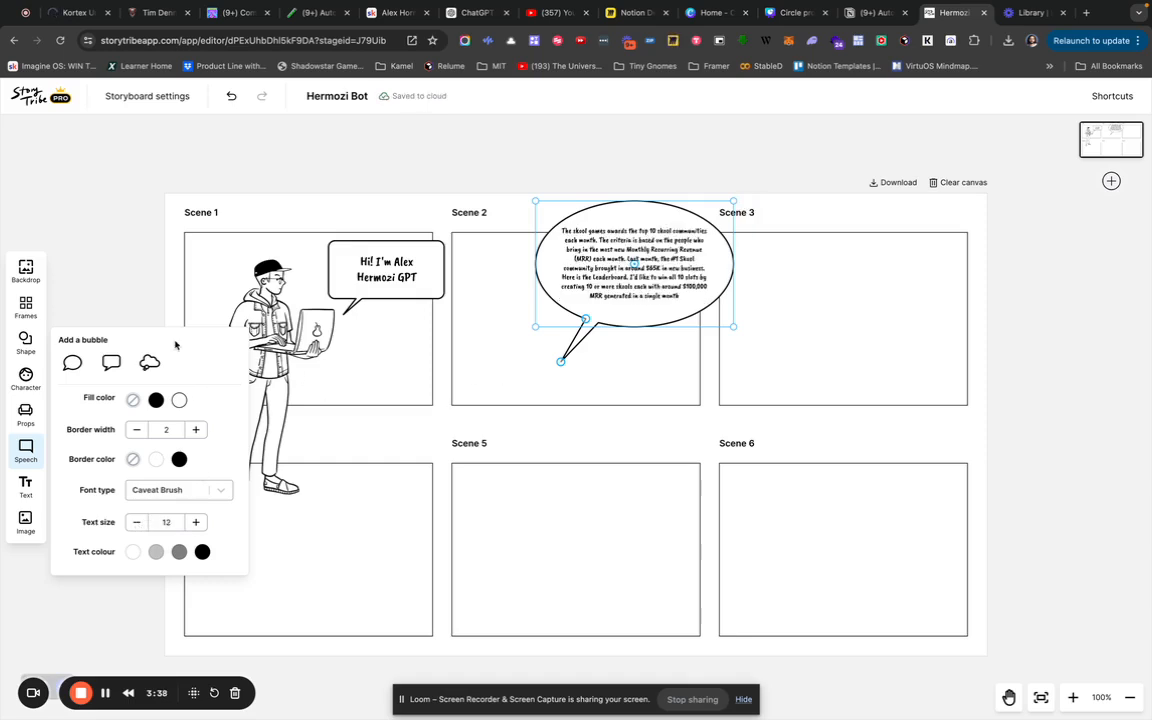
Add a new character and give it a cross-legged sitting pose.
click(26, 376)
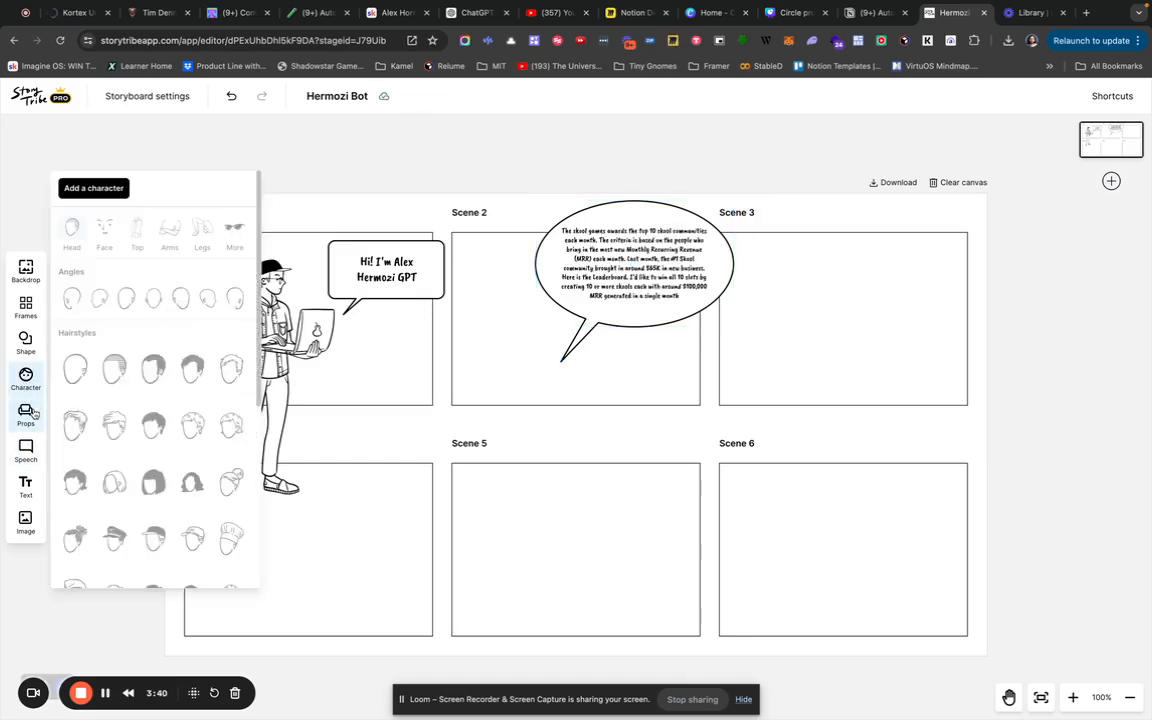
click(100, 190)
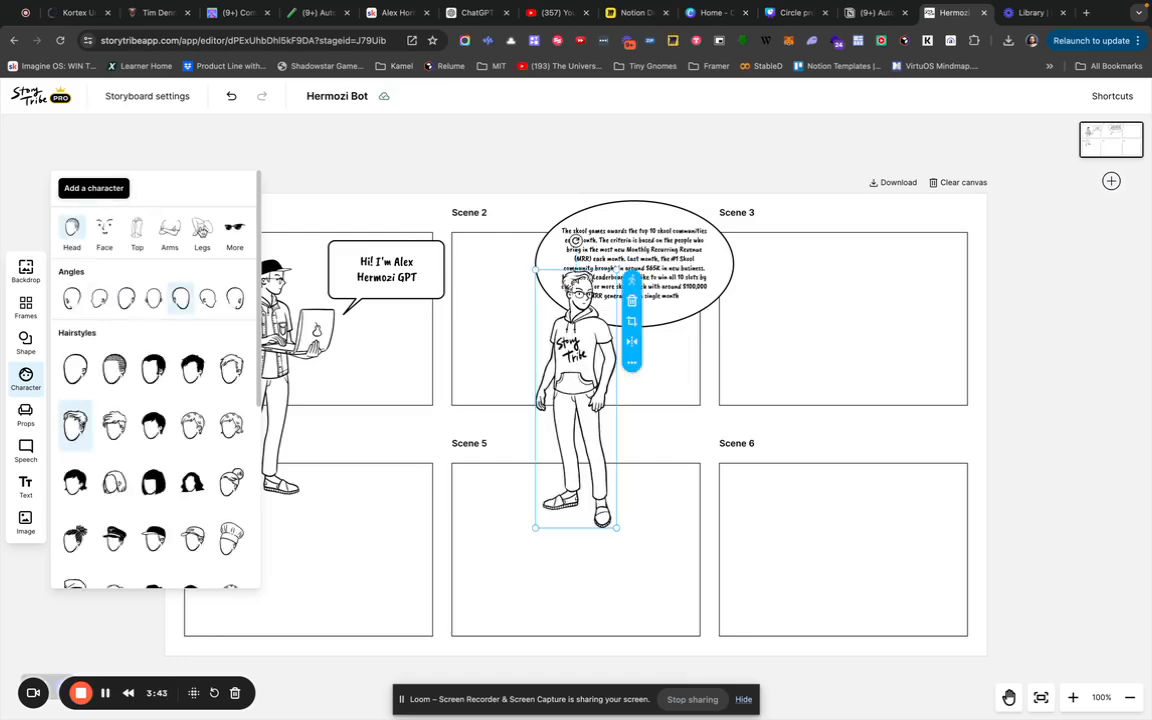
click(201, 231)
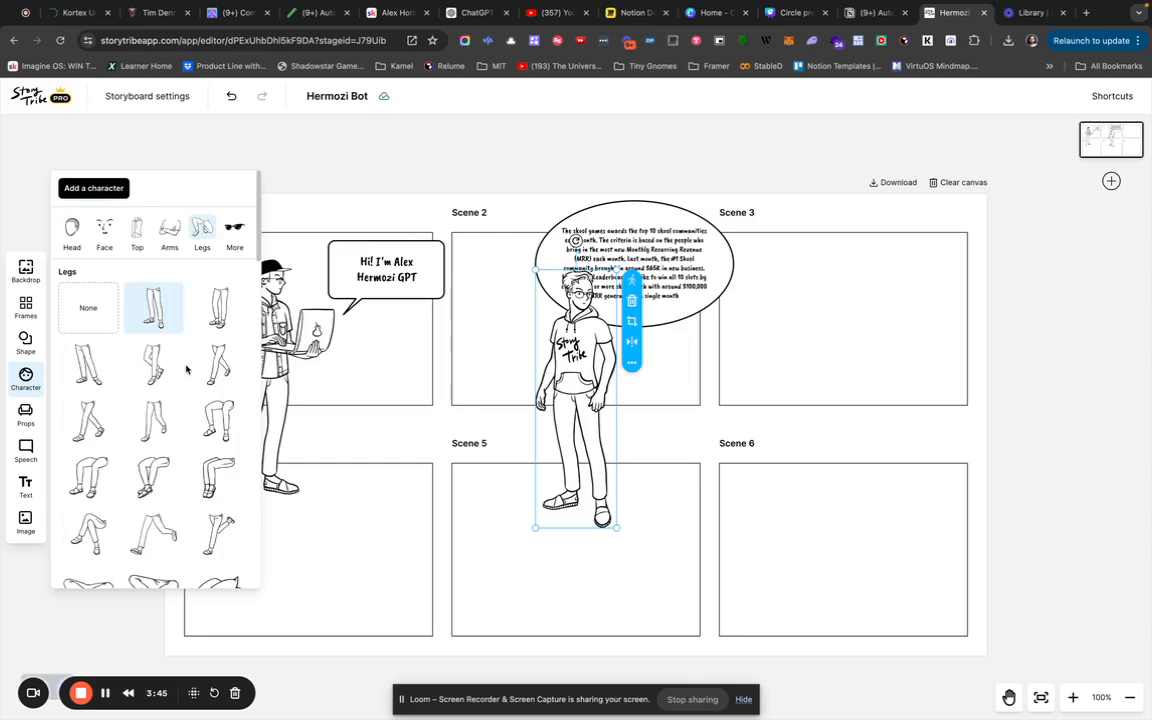
scroll(200, 420, down, 1)
click(153, 437)
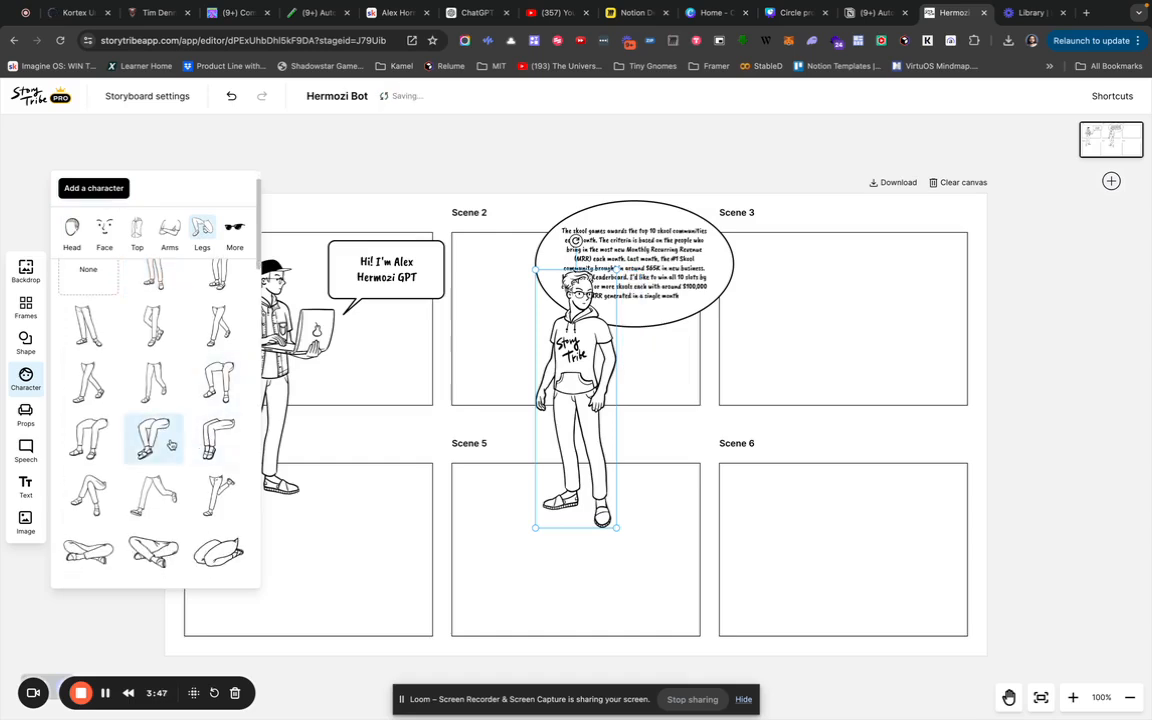
click(153, 552)
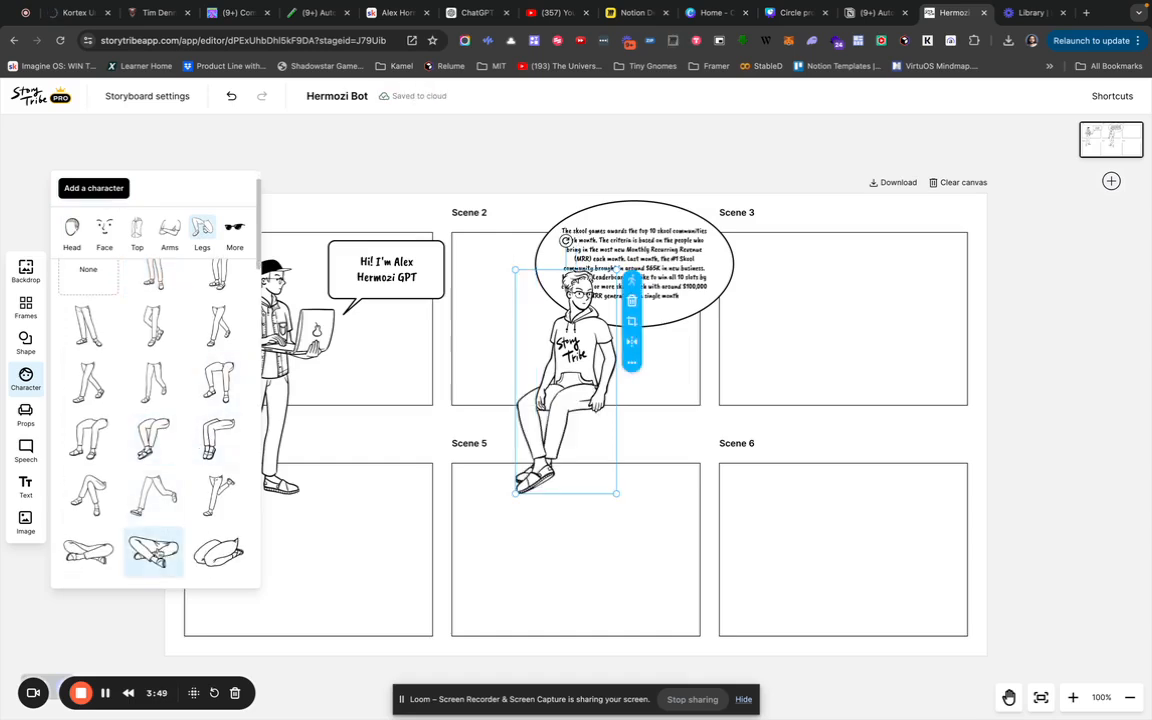
Position the seated character on the Scene 1/Scene 4 border beside the laptop character.
drag(532, 329, 470, 389)
drag(527, 421, 540, 435)
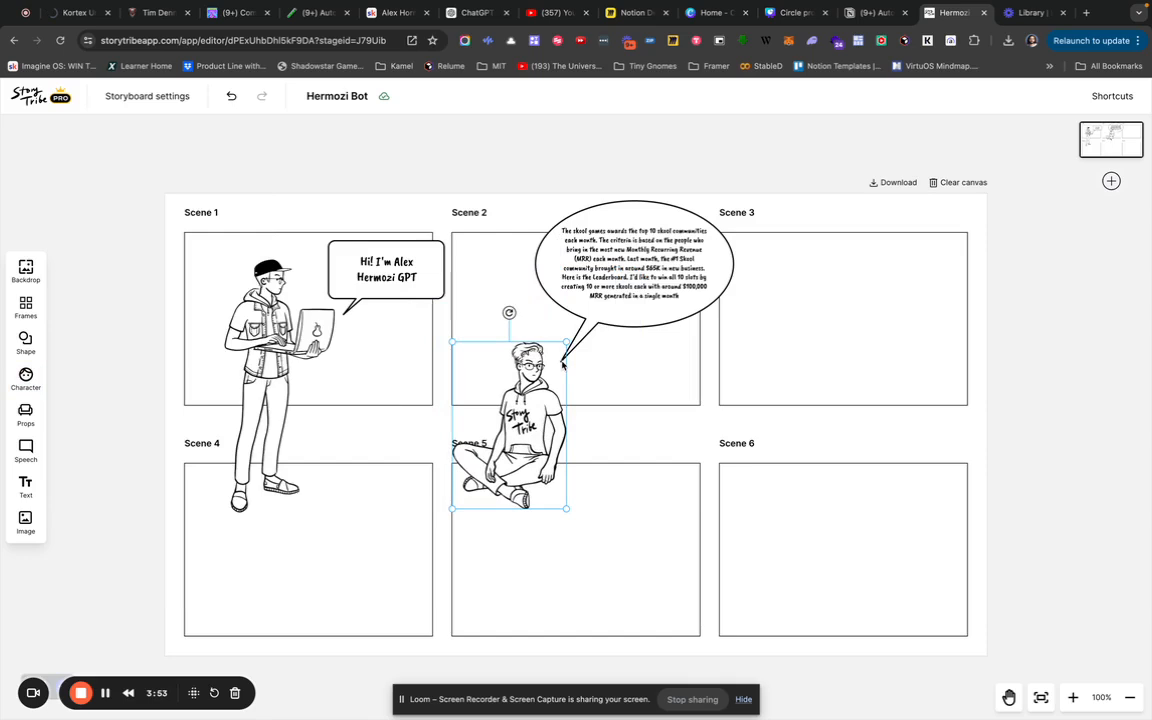
click(543, 399)
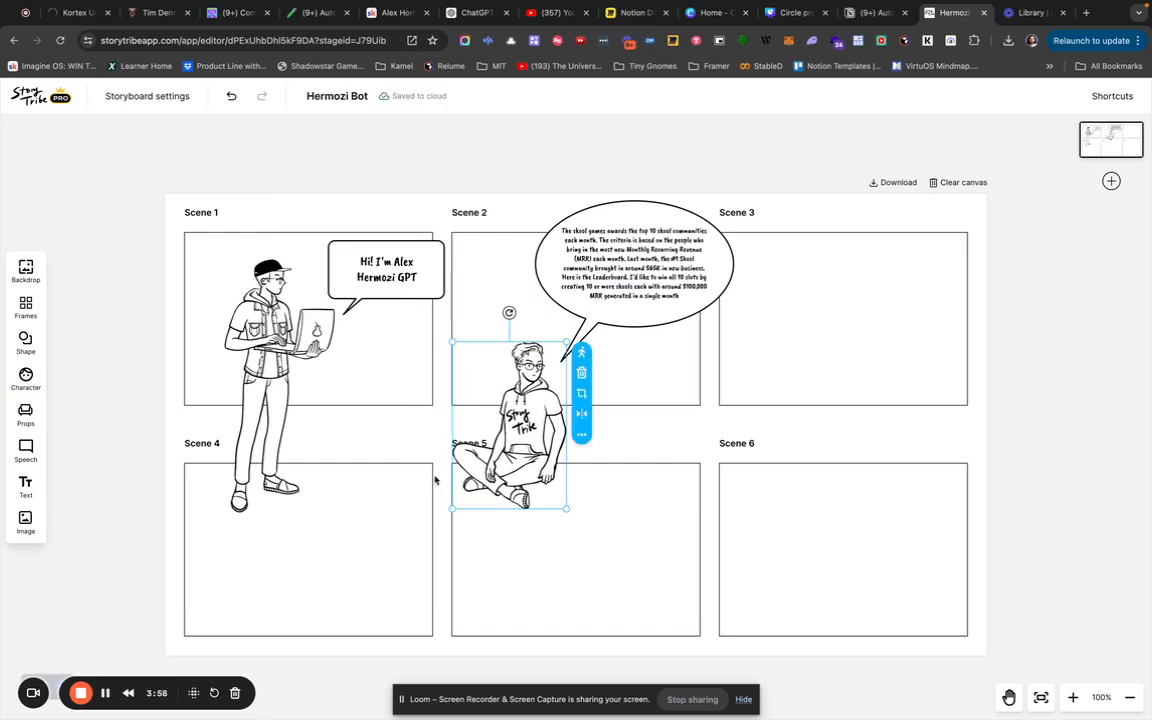
drag(551, 358, 431, 410)
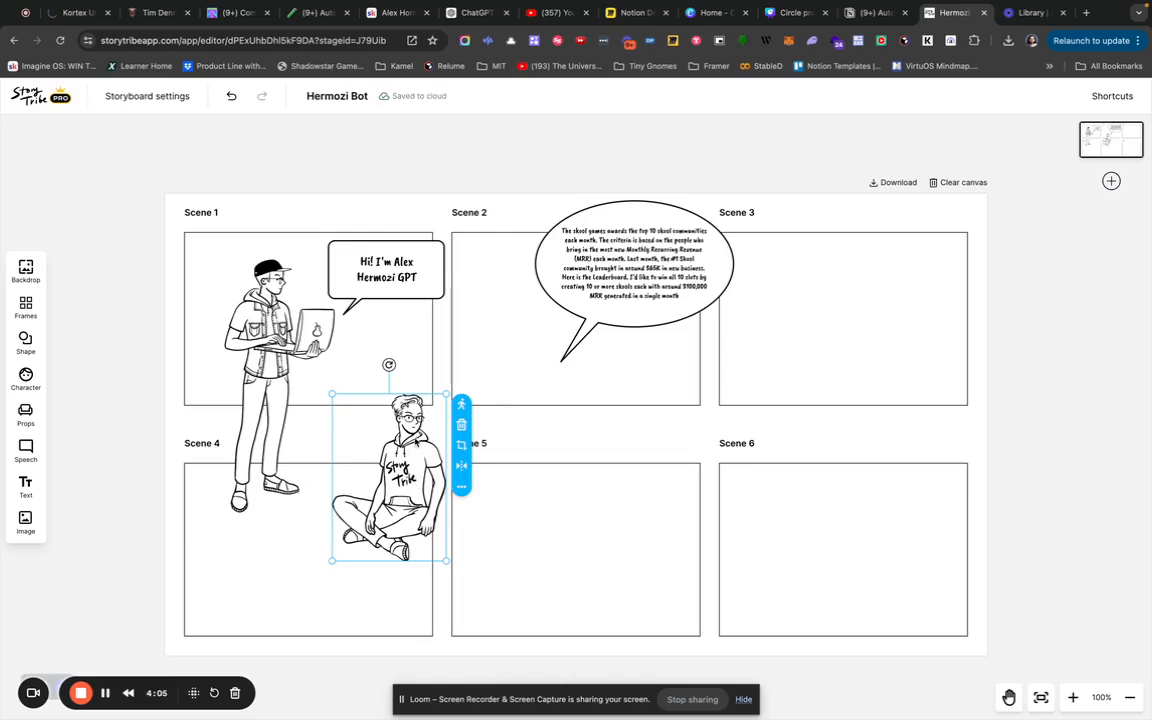
drag(405, 500, 408, 500)
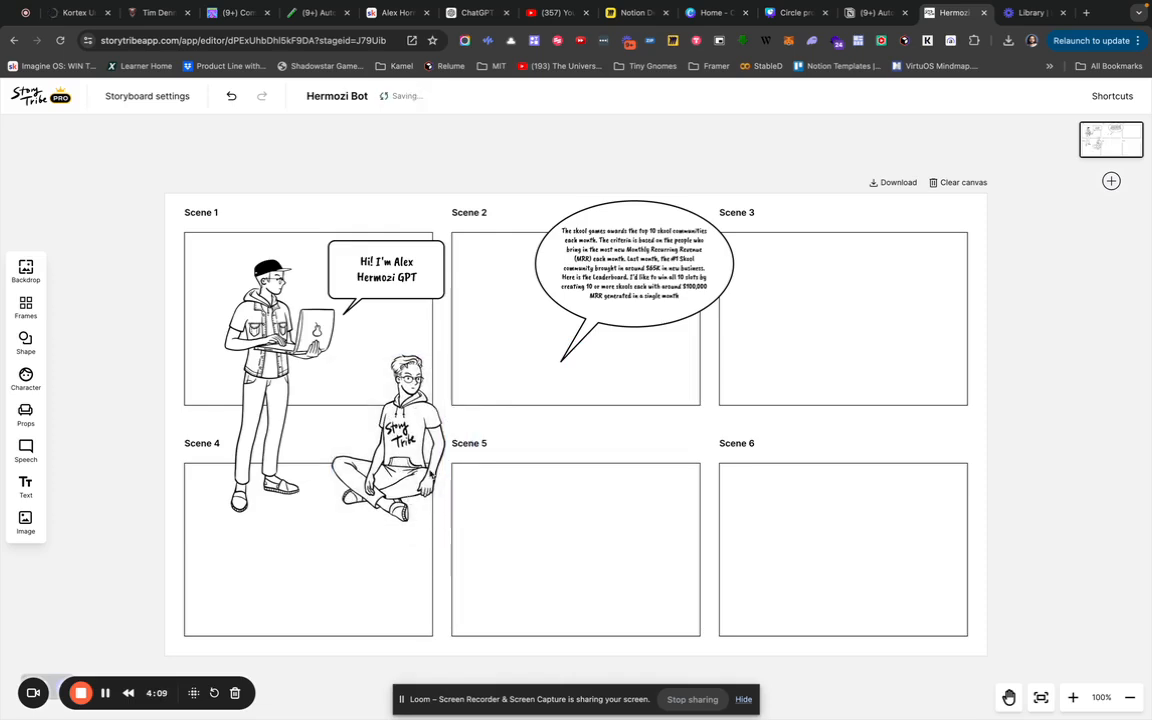
Move the Skool games bubble inside the Scene 2 frame and aim its tail at the seated character's head.
click(620, 279)
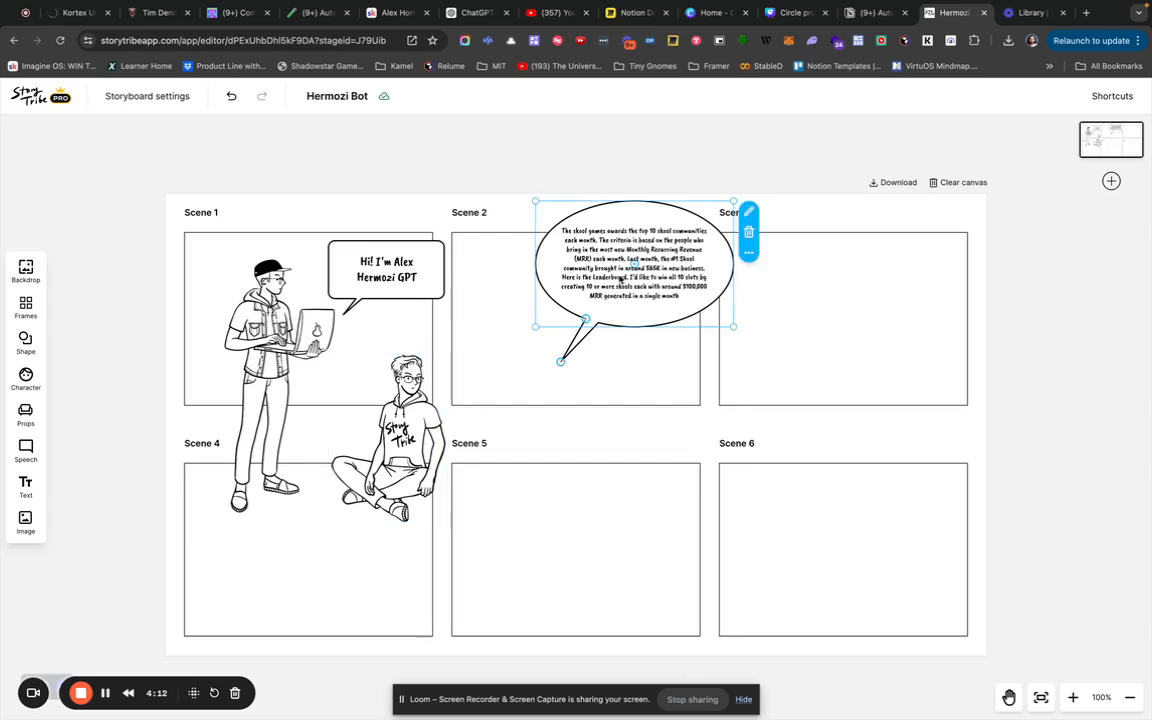
drag(620, 279, 518, 298)
drag(503, 296, 538, 303)
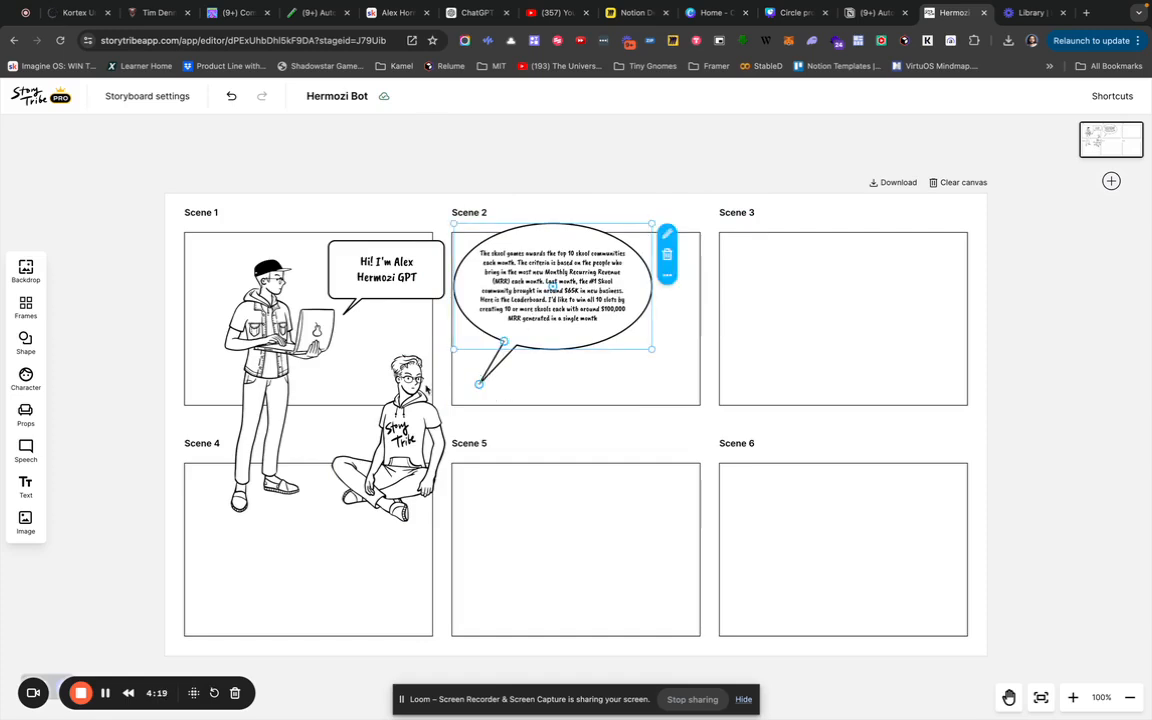
click(519, 393)
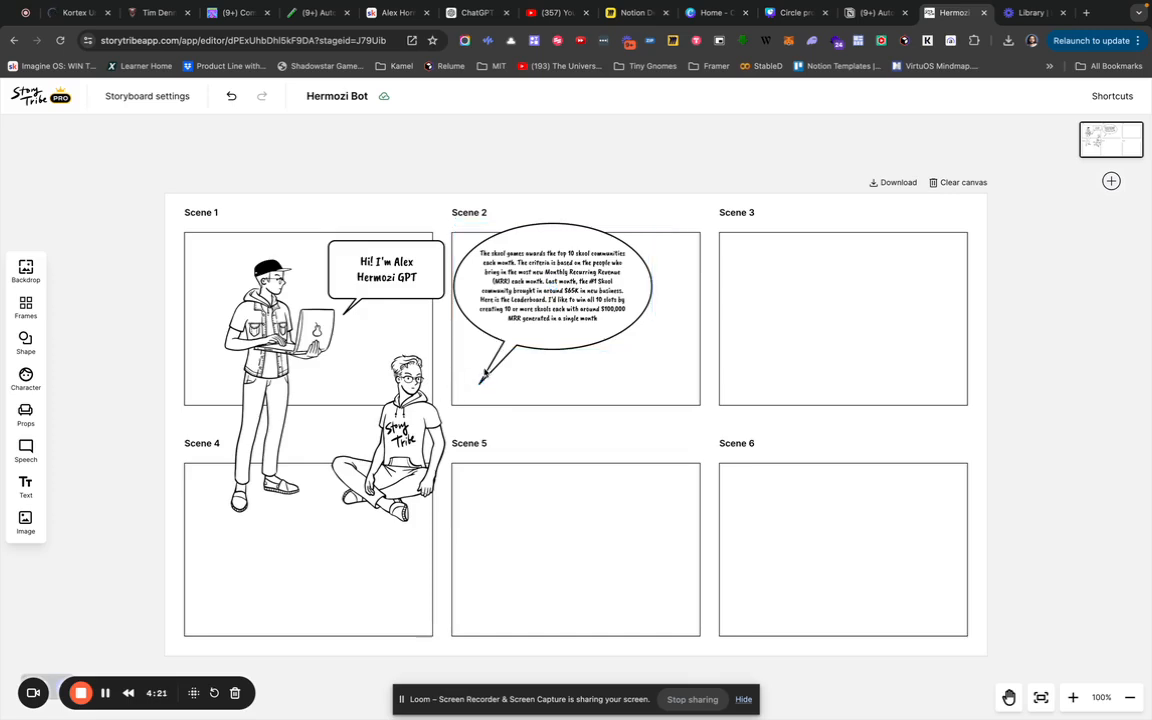
click(487, 376)
drag(487, 376, 433, 382)
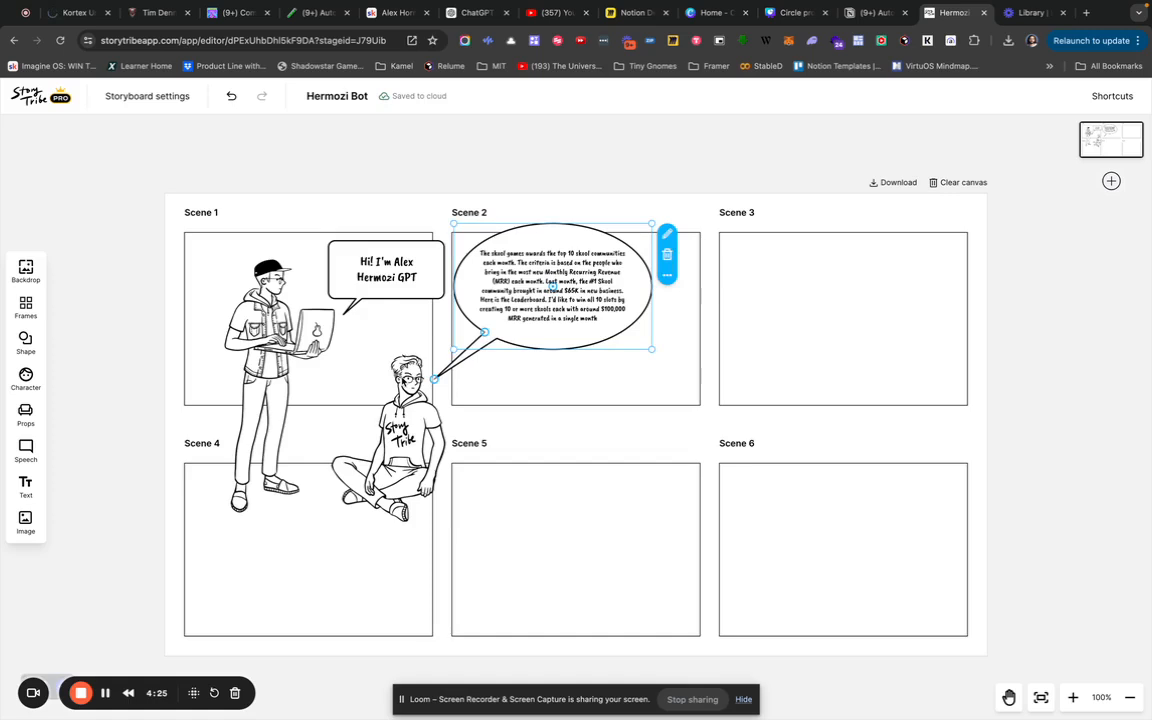
click(405, 382)
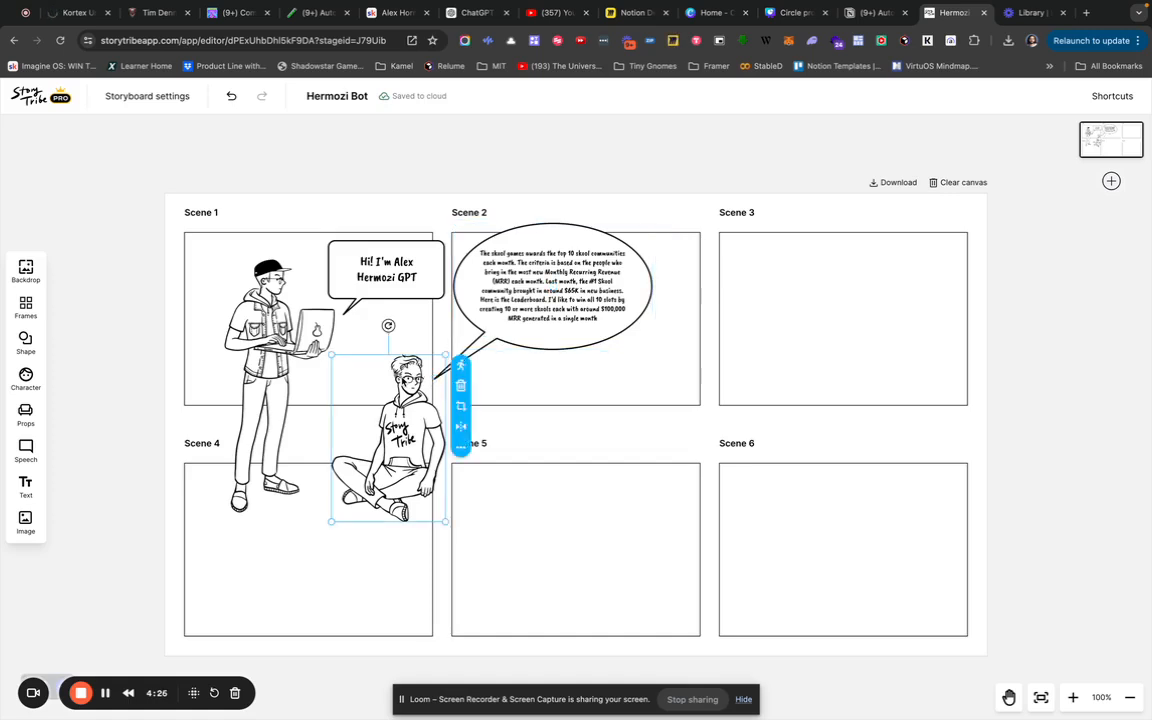
Give the seated character a side-facing head angle and tied-back hairstyle, then deselect him.
click(466, 369)
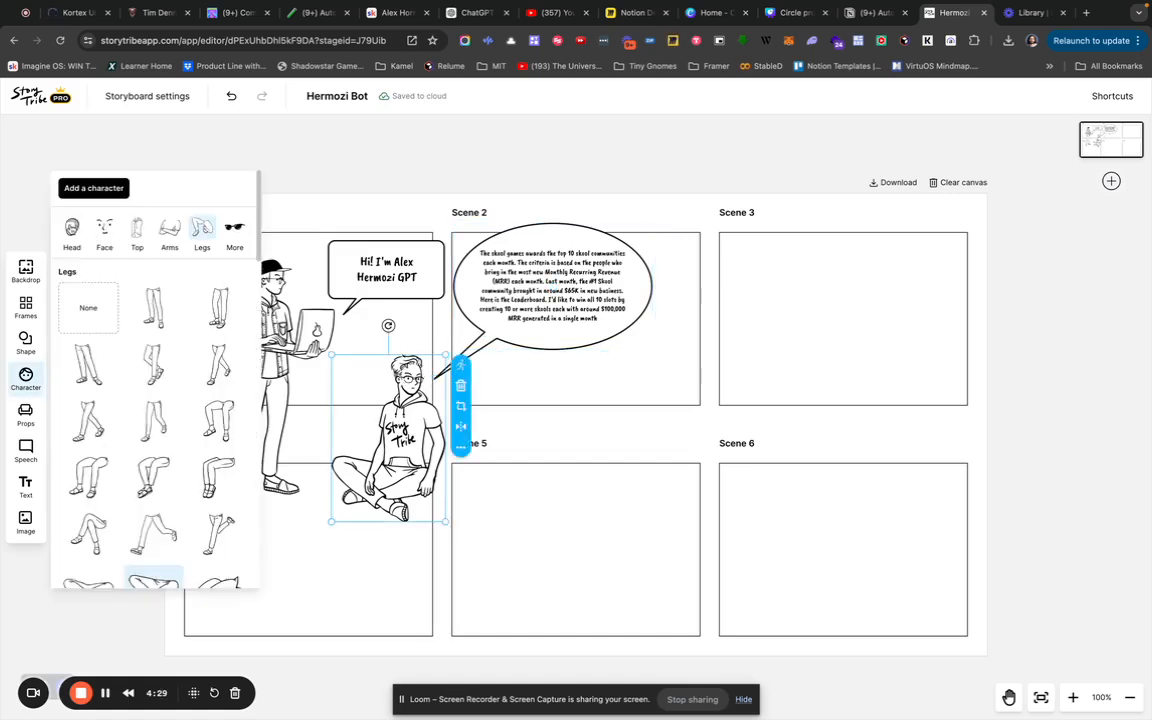
click(71, 230)
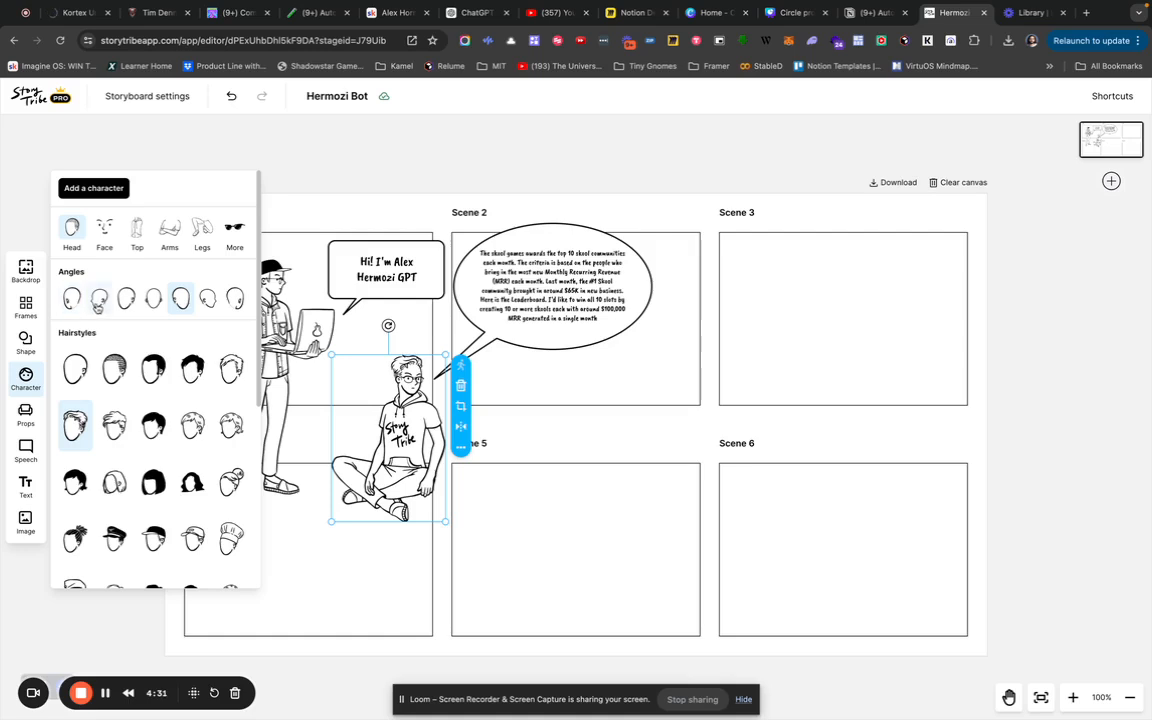
click(99, 302)
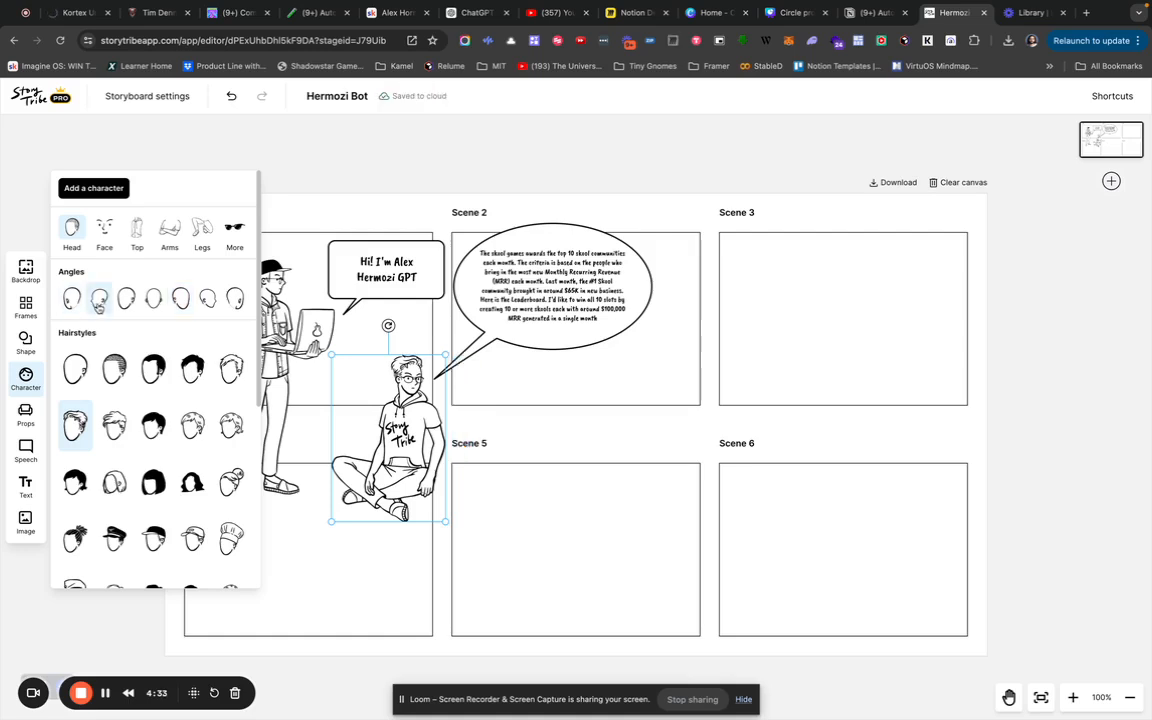
click(78, 300)
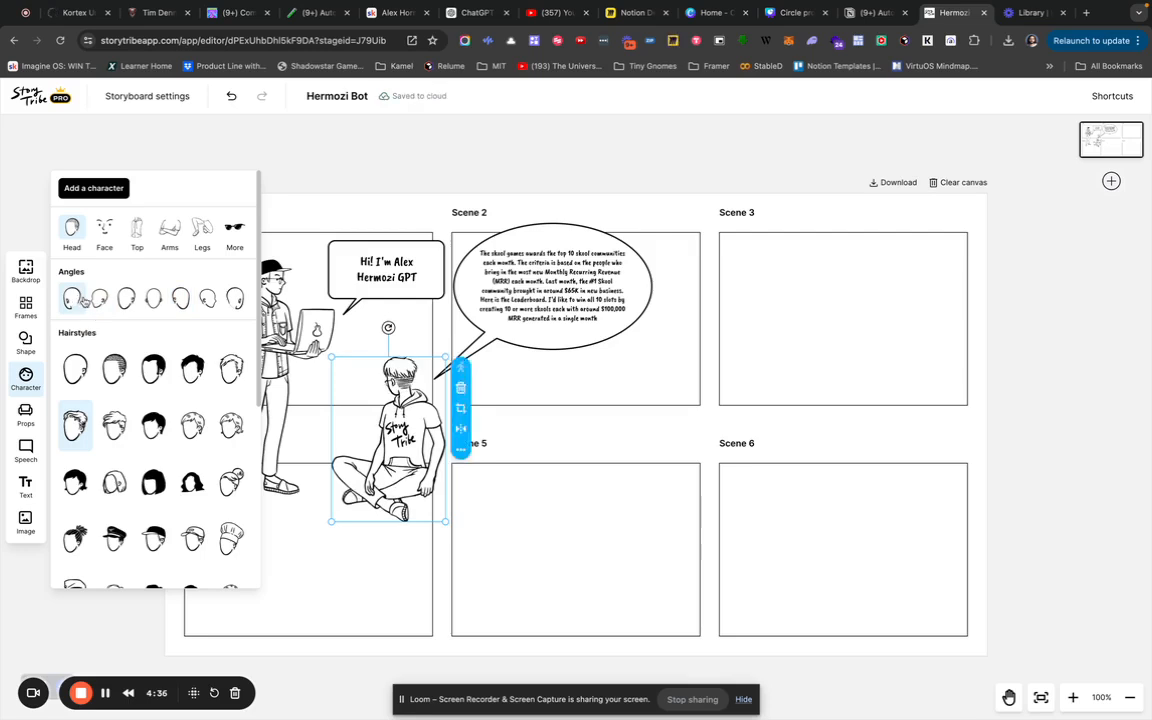
click(97, 300)
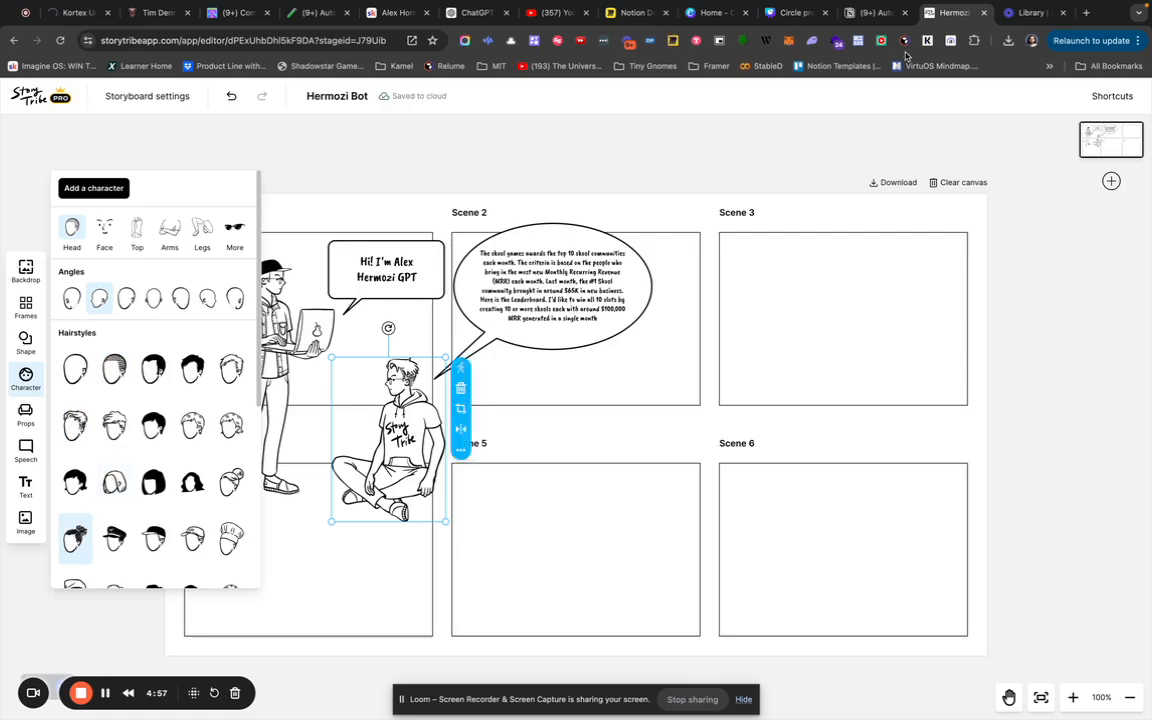
click(591, 365)
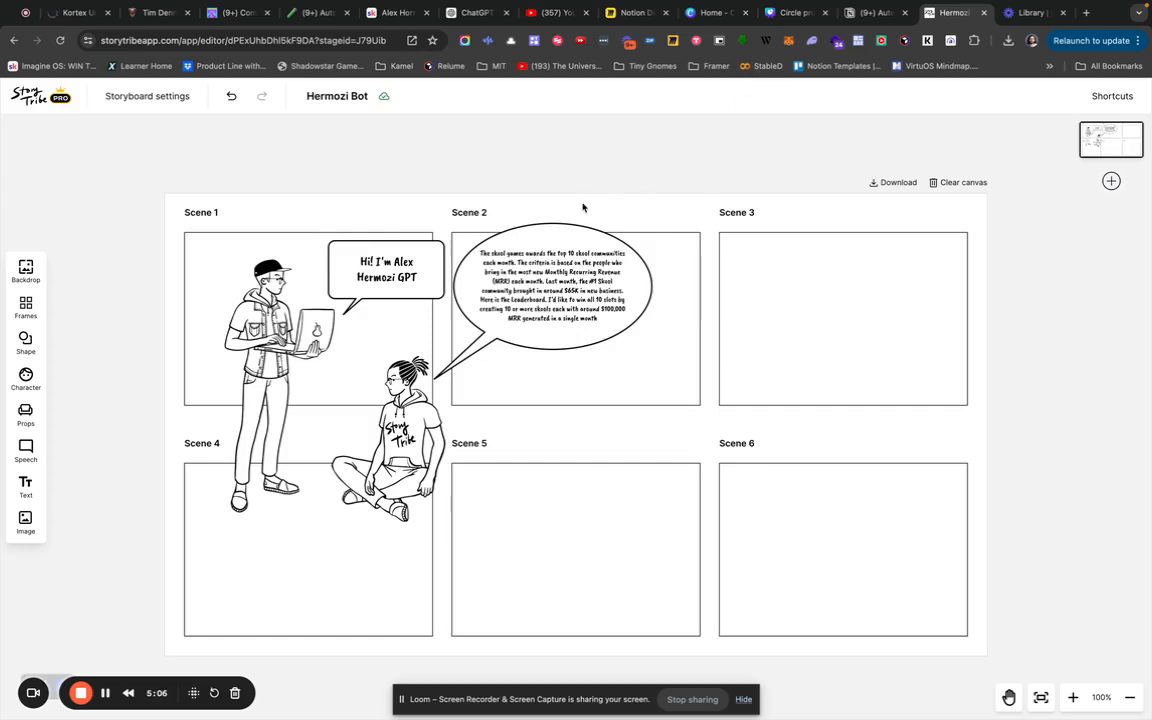
Split the Scene 2 bubble text into paragraphs, with breaks before 'The criteria' and 'Last month'.
scroll(584, 207, left, 1)
scroll(584, 207, down, 1)
scroll(575, 214, up, 1)
scroll(575, 214, right, 1)
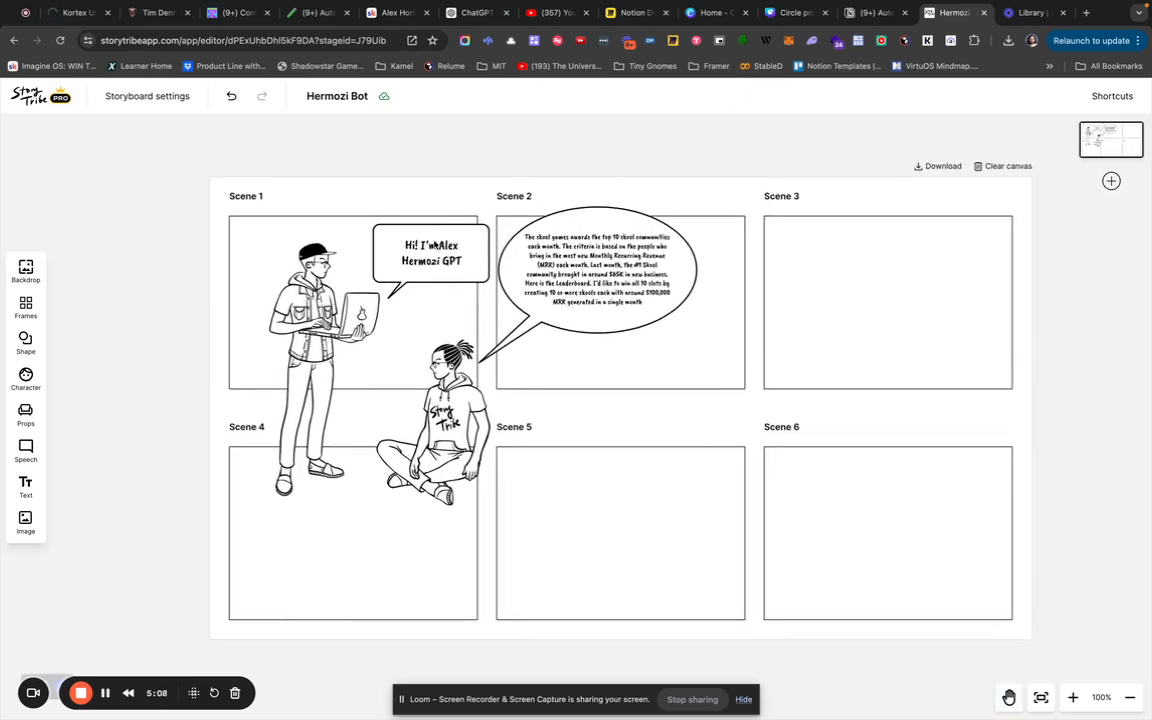
scroll(434, 243, up, 5)
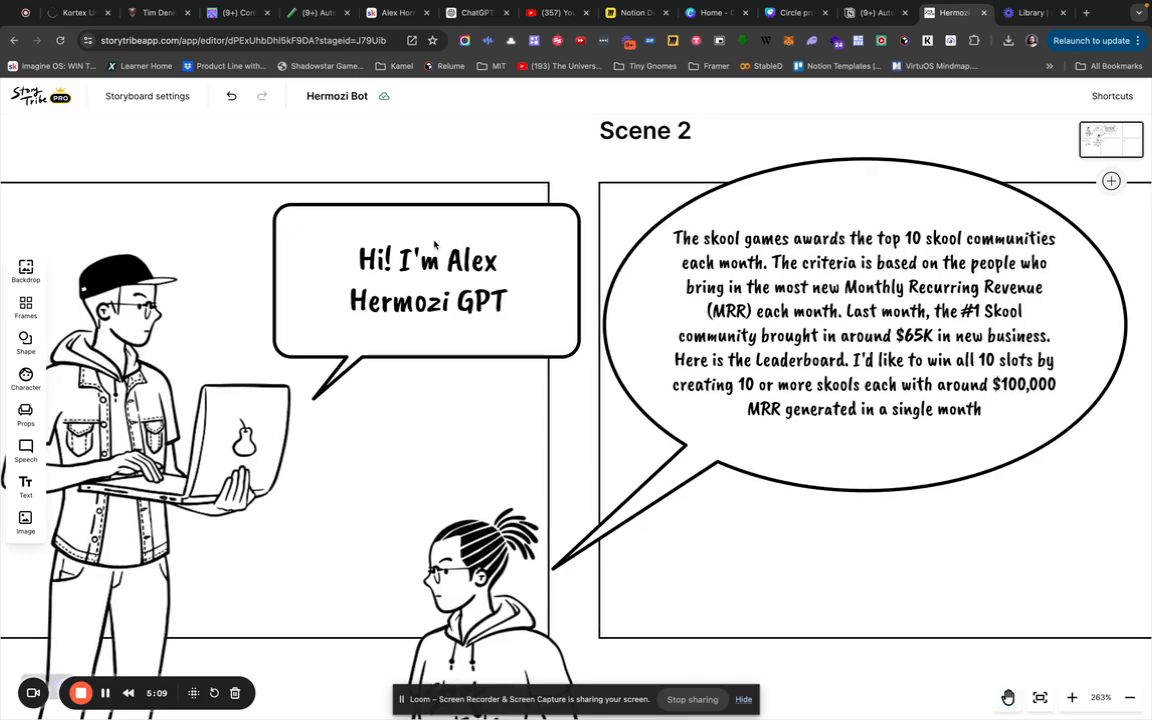
scroll(434, 243, left, 3)
scroll(434, 243, left, 2)
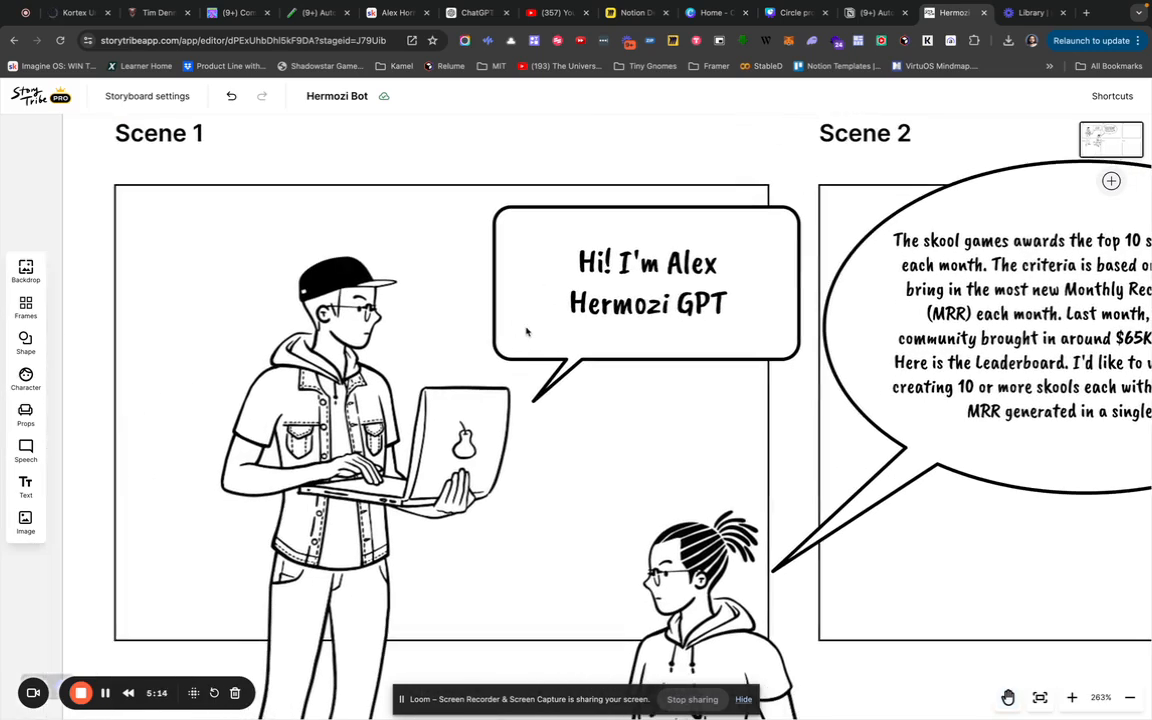
scroll(591, 438, right, 1)
scroll(591, 438, right, 1)
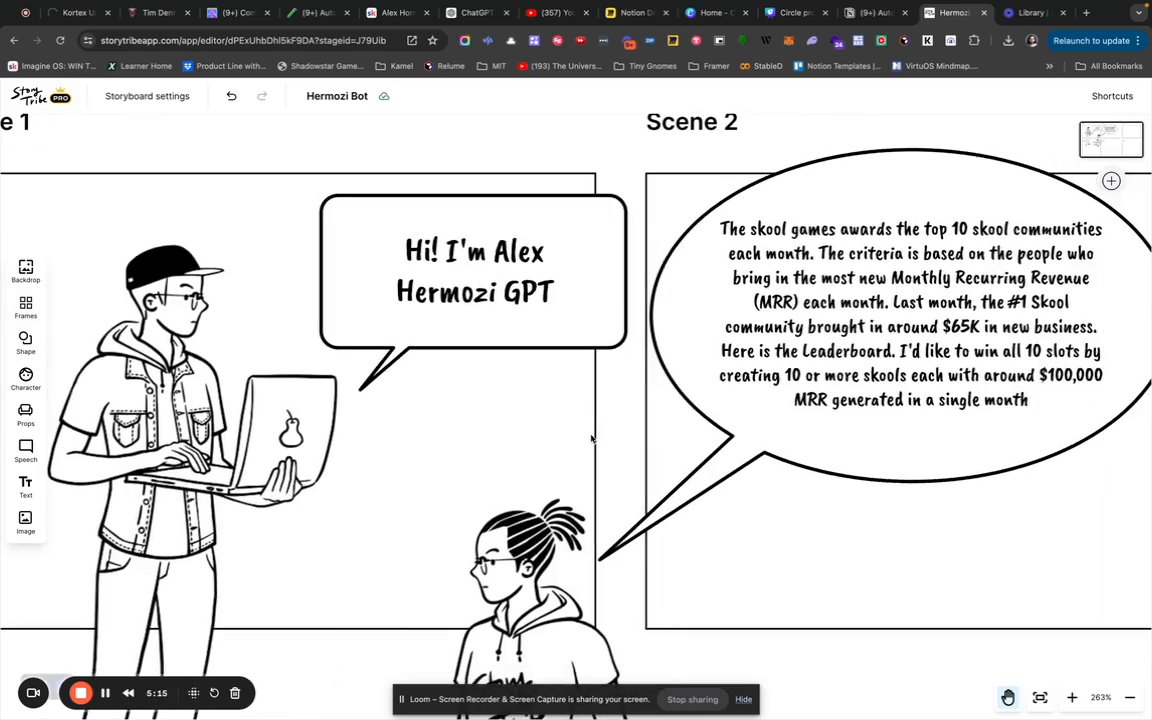
scroll(591, 438, down, 2)
scroll(591, 438, right, 2)
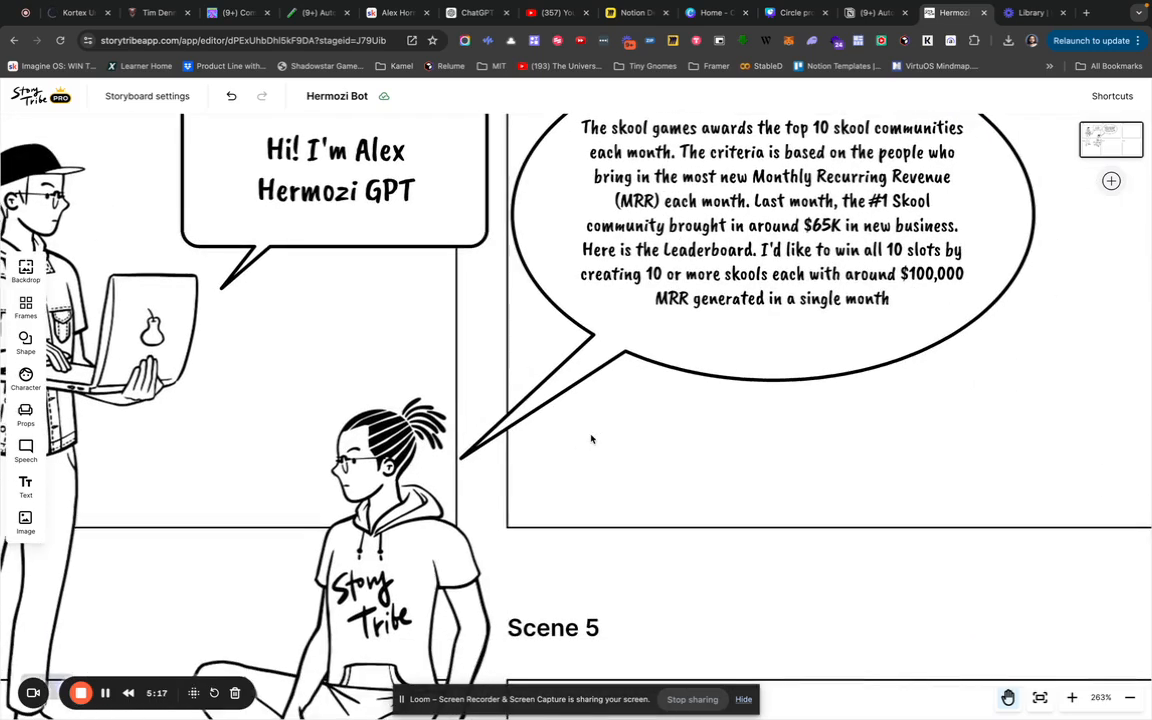
scroll(591, 438, up, 1)
scroll(591, 438, right, 2)
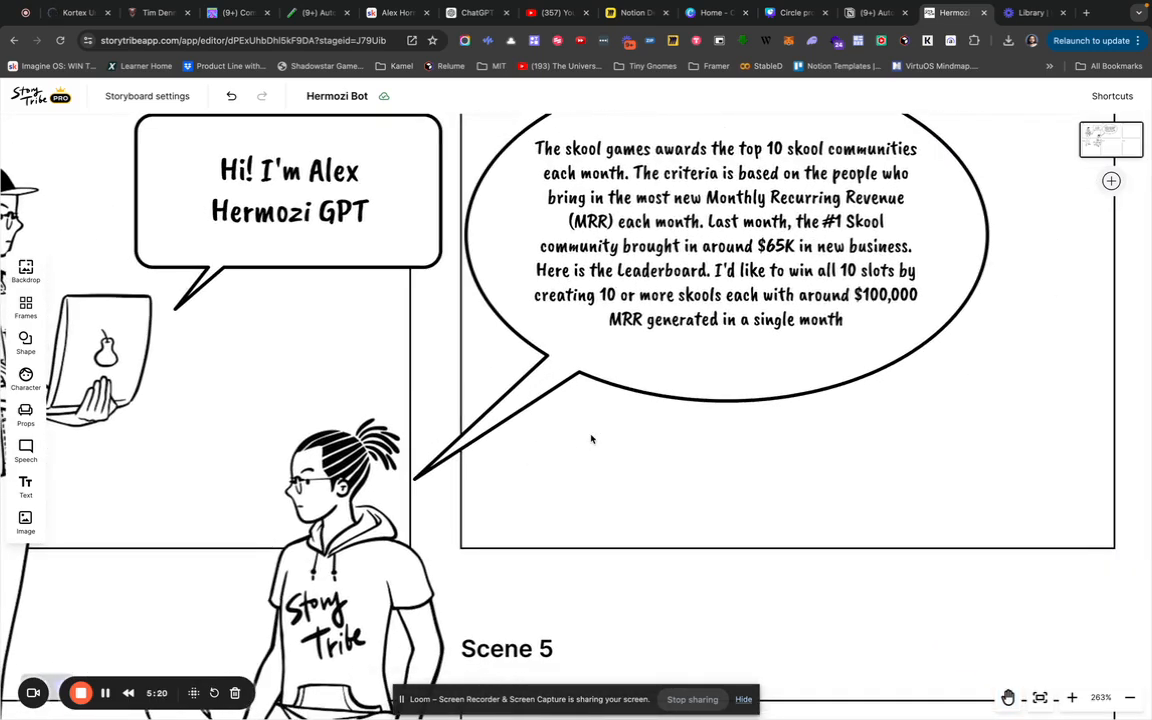
click(594, 179)
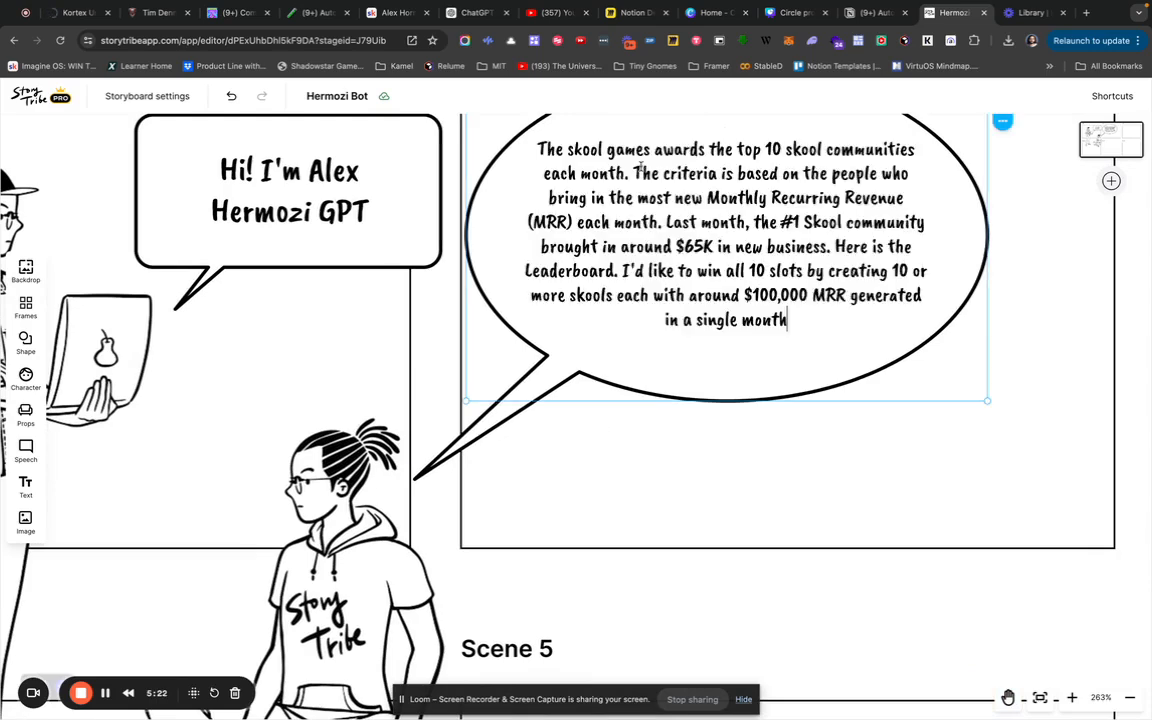
click(635, 173)
key(Return)
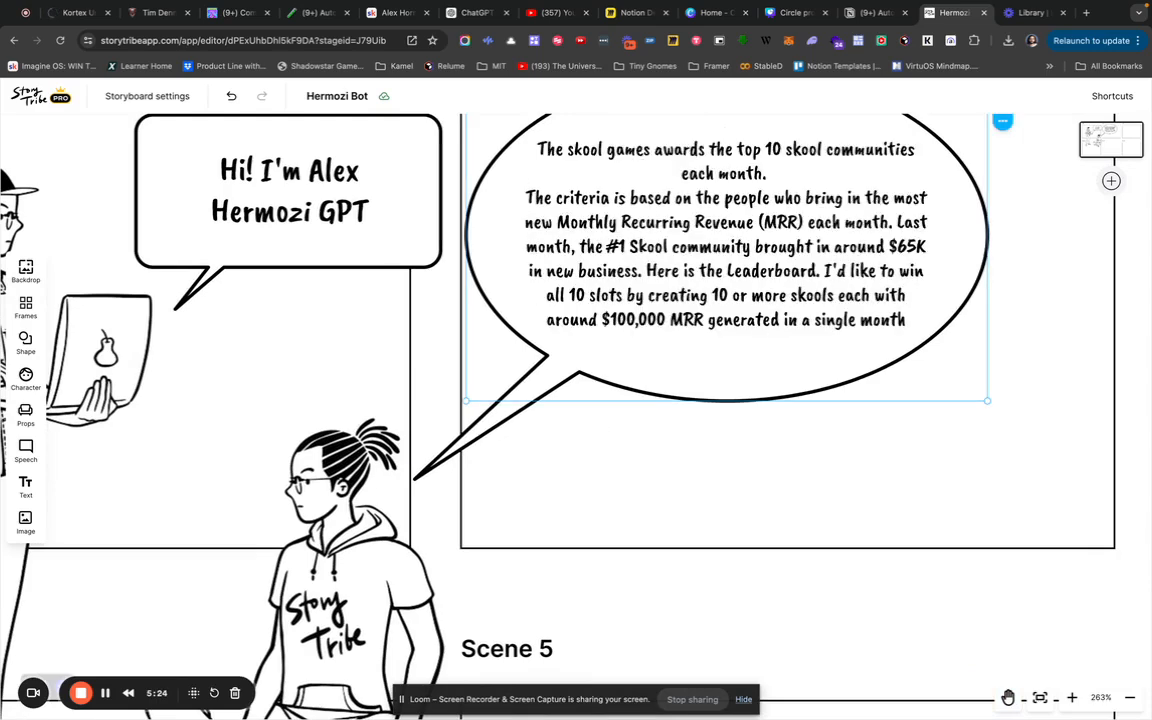
key(Return)
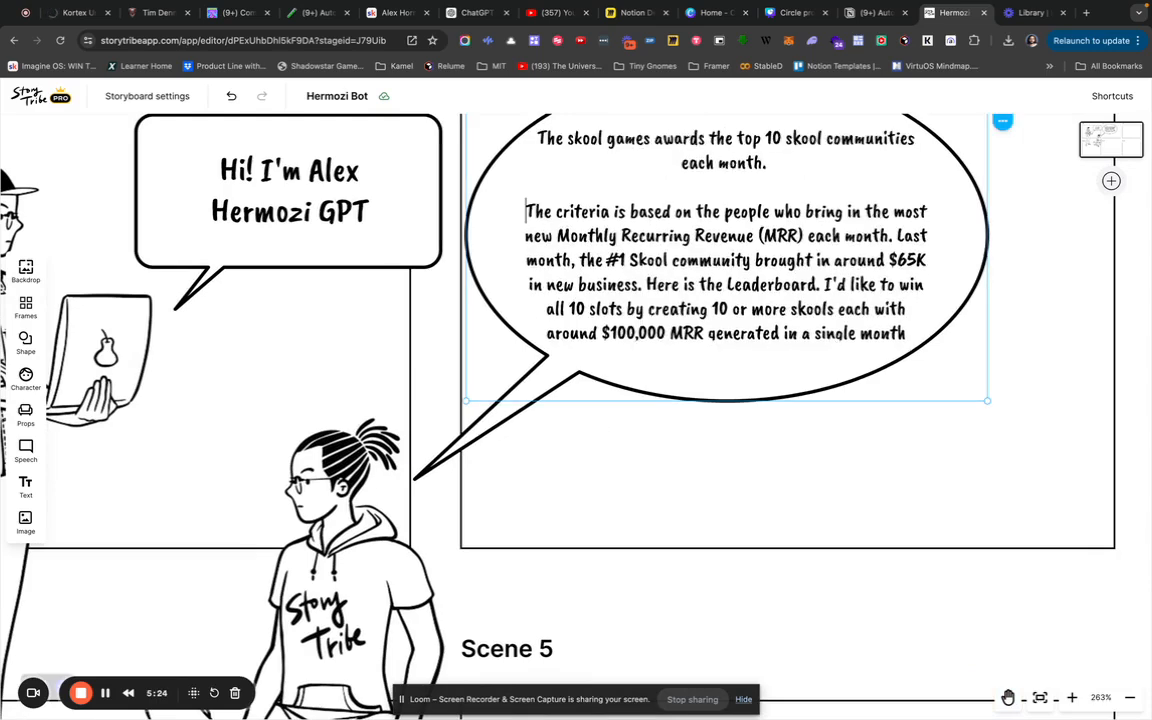
click(898, 236)
key(Return)
key(Return)
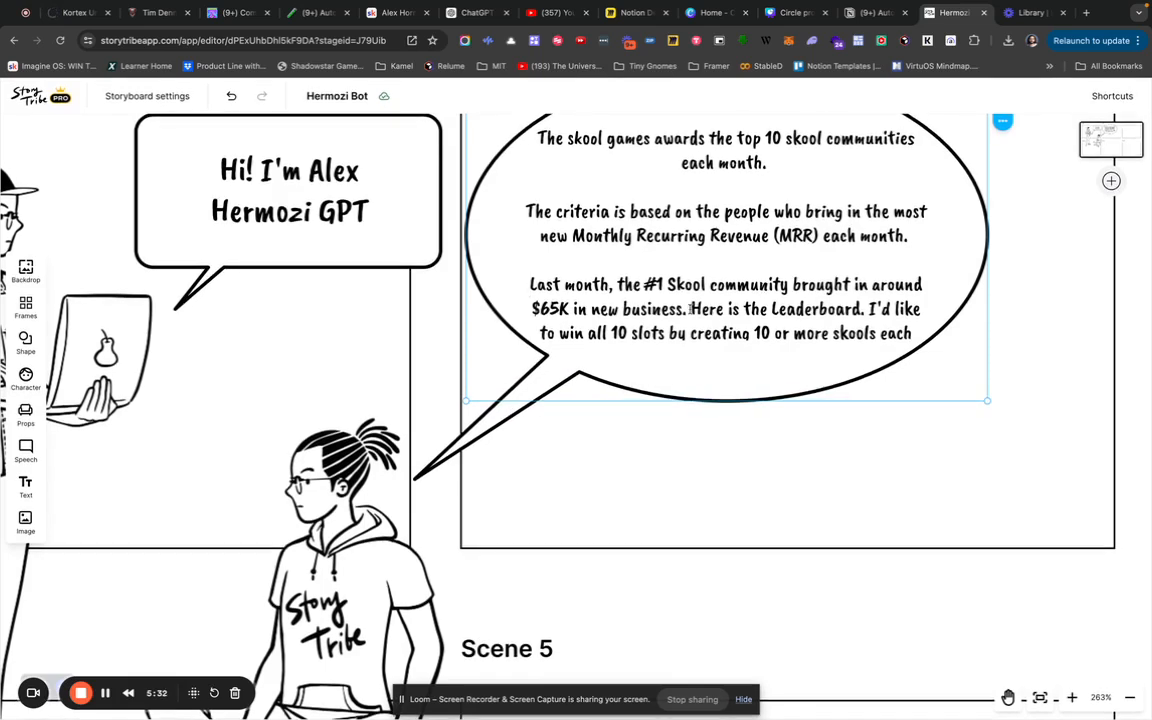
drag(691, 309, 884, 410)
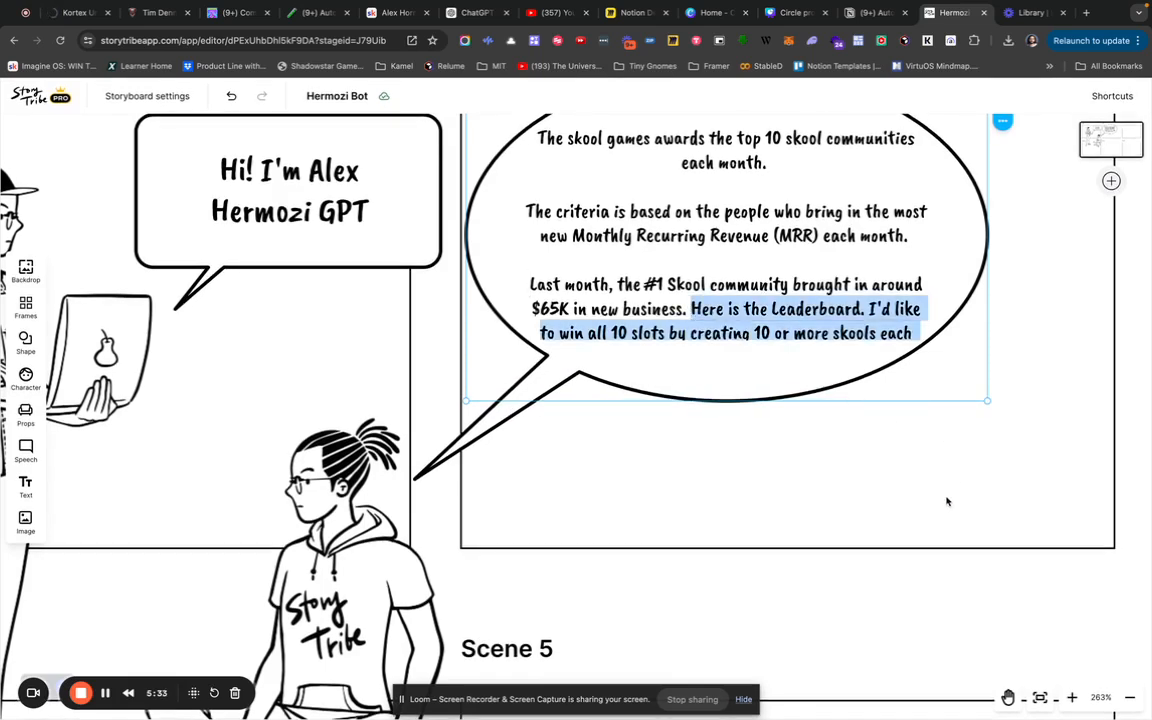
key(Escape)
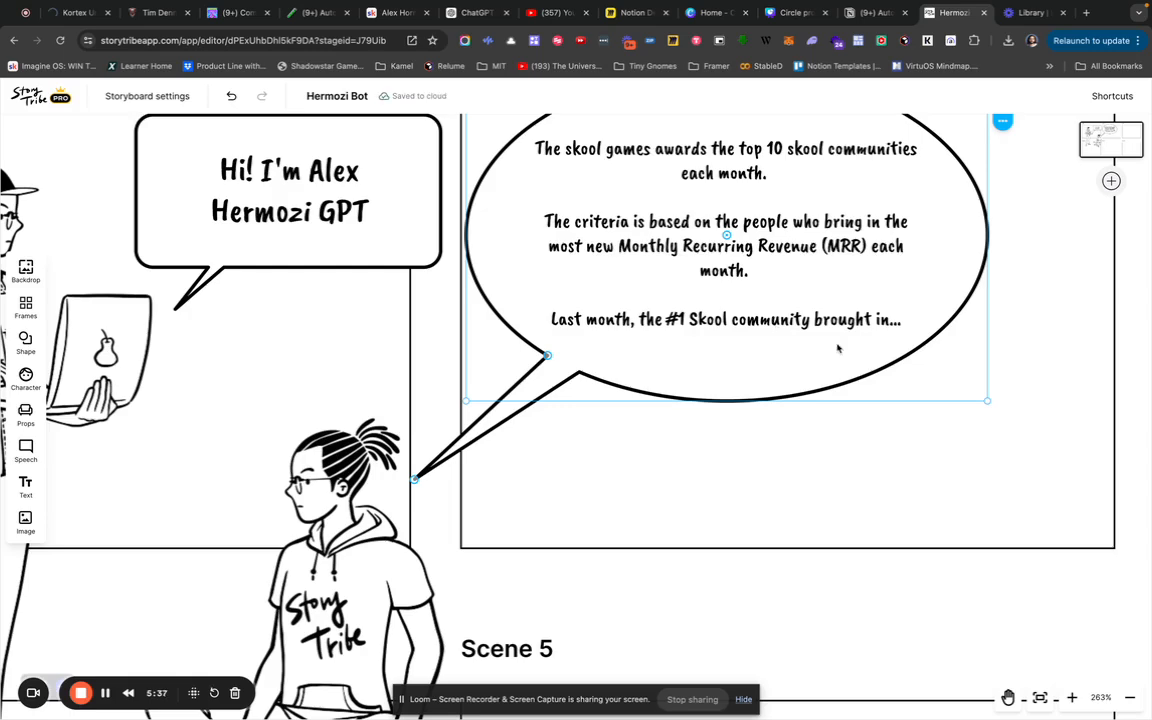
Bring up the speech bubble's actions menu, dismiss it, and scroll back over the storyboard.
right_click(772, 330)
scroll(799, 479, down, 1)
scroll(799, 479, down, 1)
click(466, 517)
scroll(466, 517, down, 10)
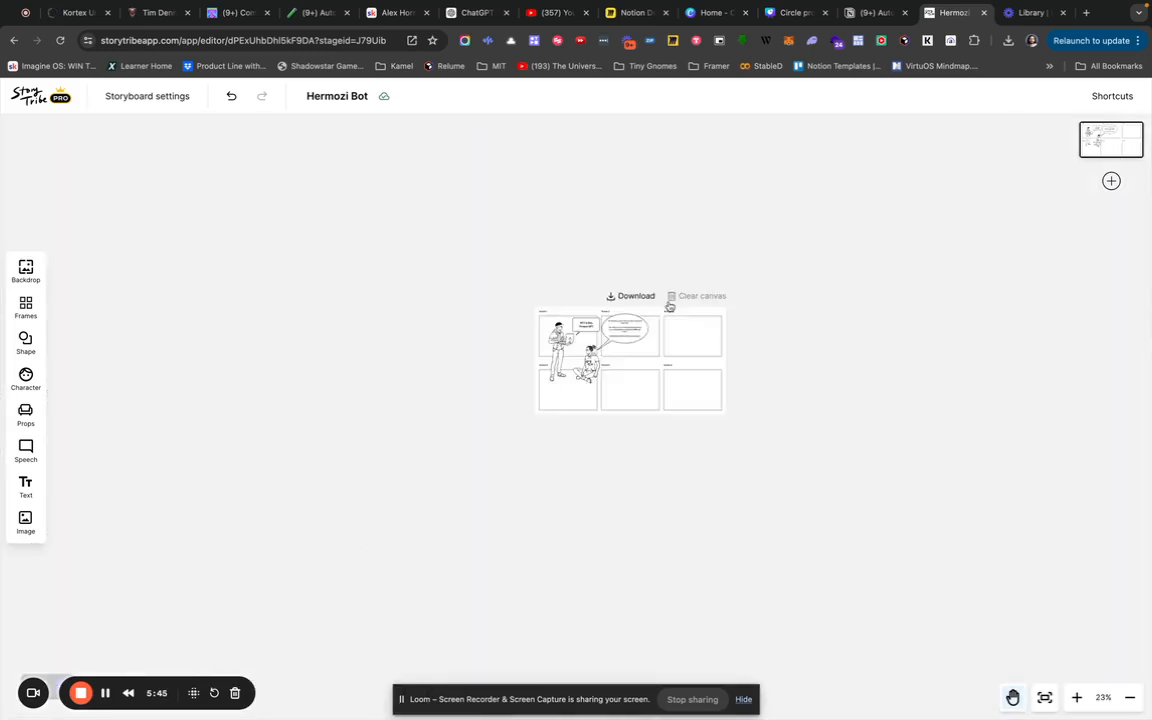
scroll(670, 306, up, 2)
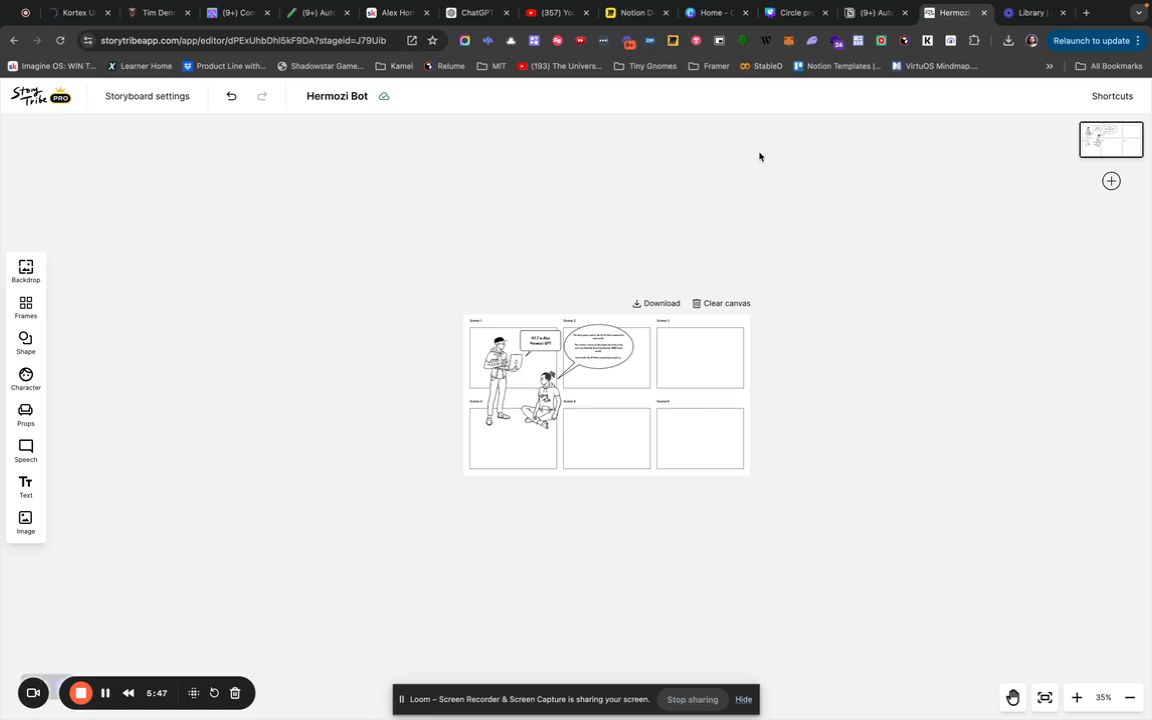
scroll(588, 355, up, 3)
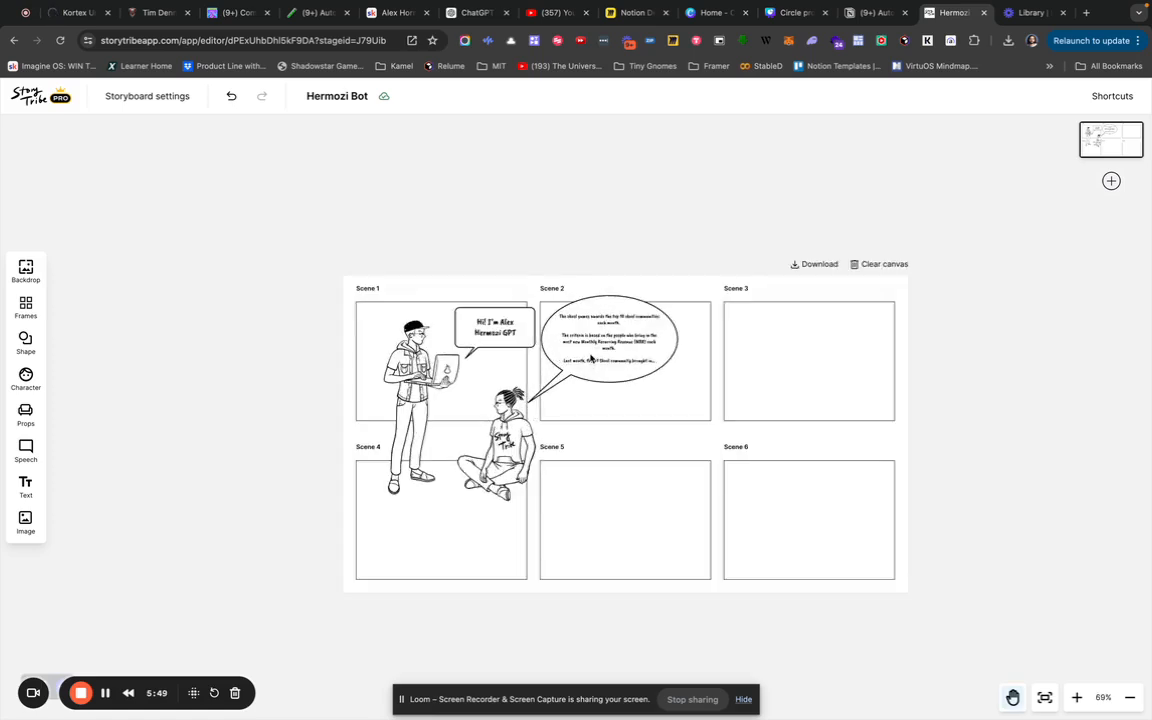
scroll(594, 283, up, 3)
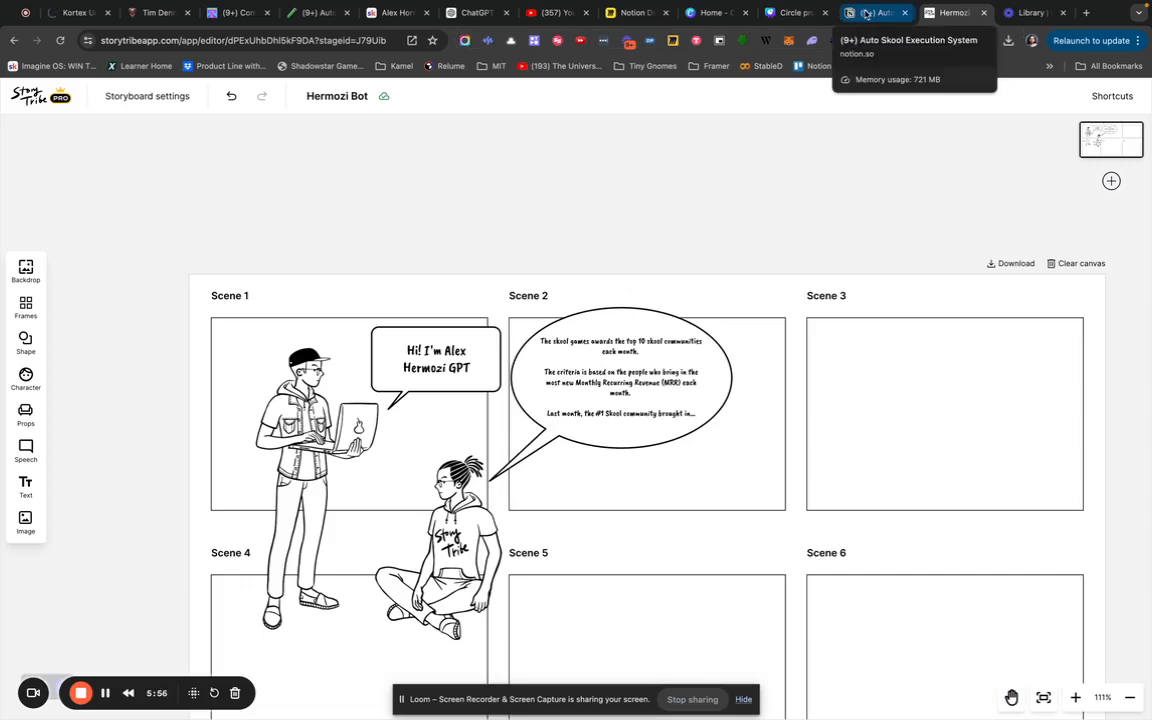
mouse_move(469, 20)
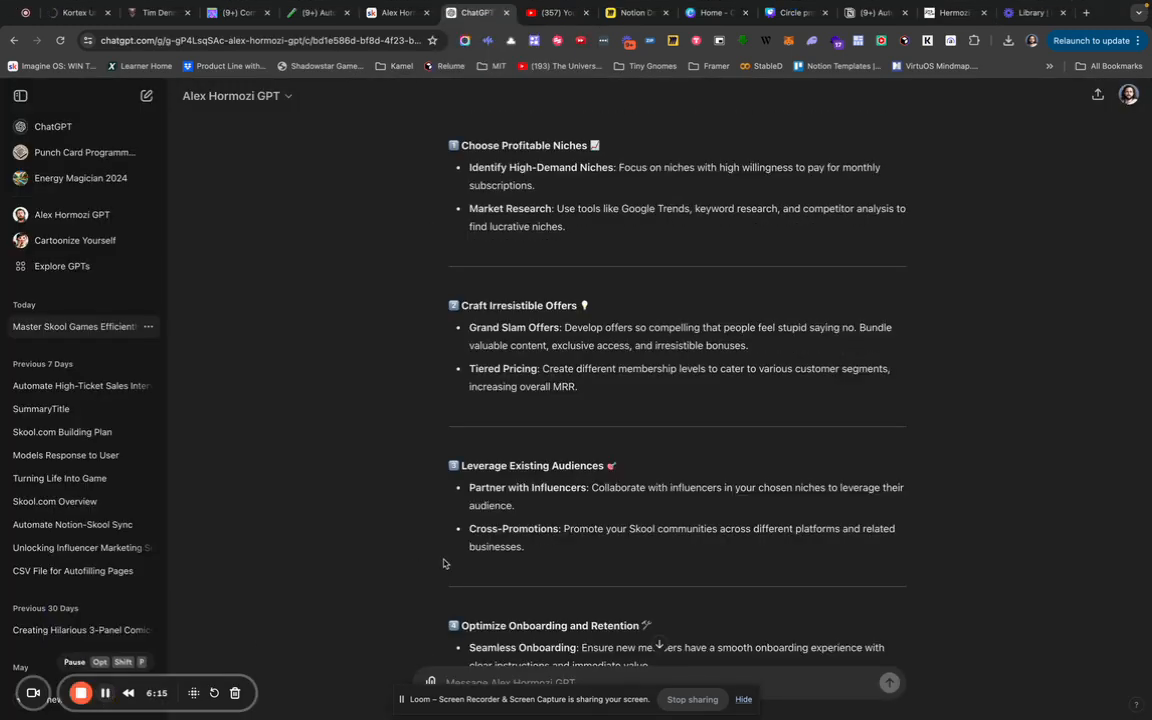
Start the message 'Hi Alex, I love the idea of partnering with influencers…' about building Skool communities.
scroll(440, 565, down, 1)
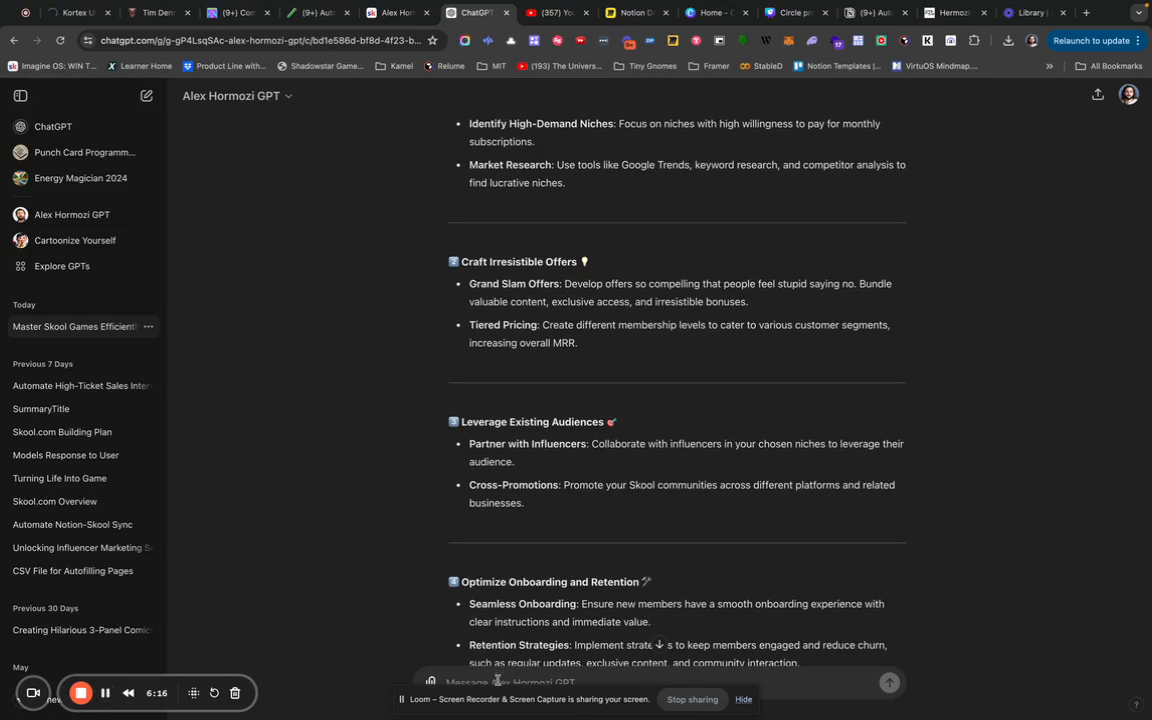
text(Hi)
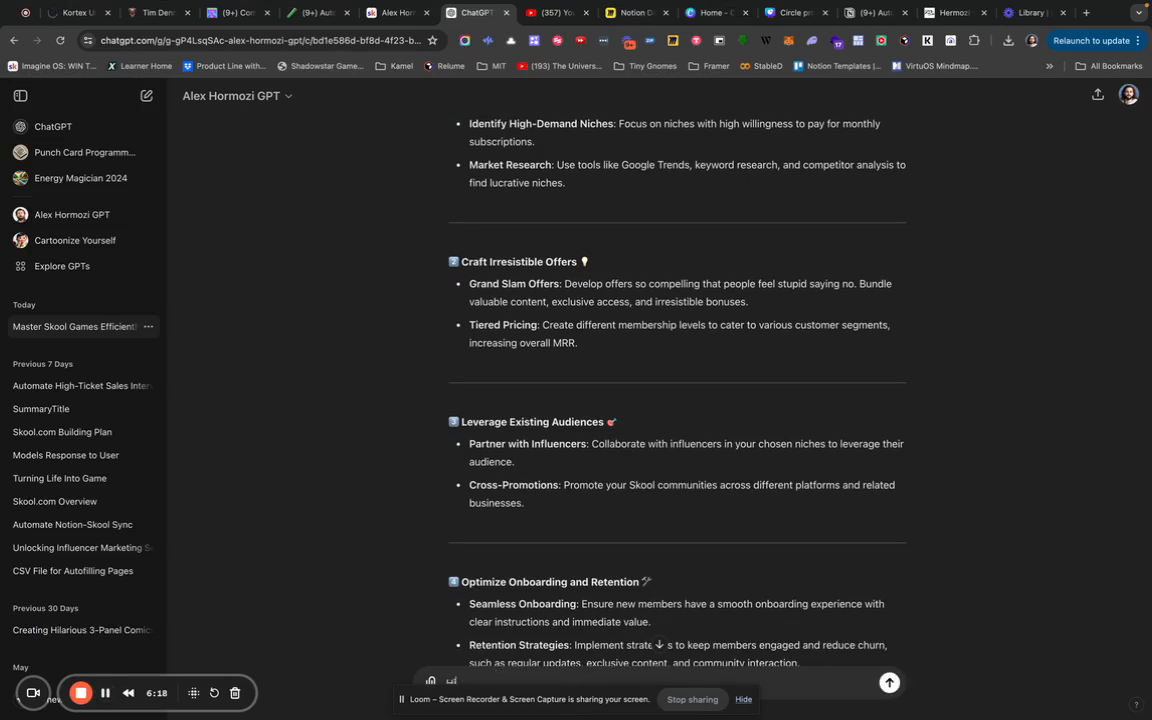
text( Alex )
text( I love the idea of partnering with influencers. In fa)
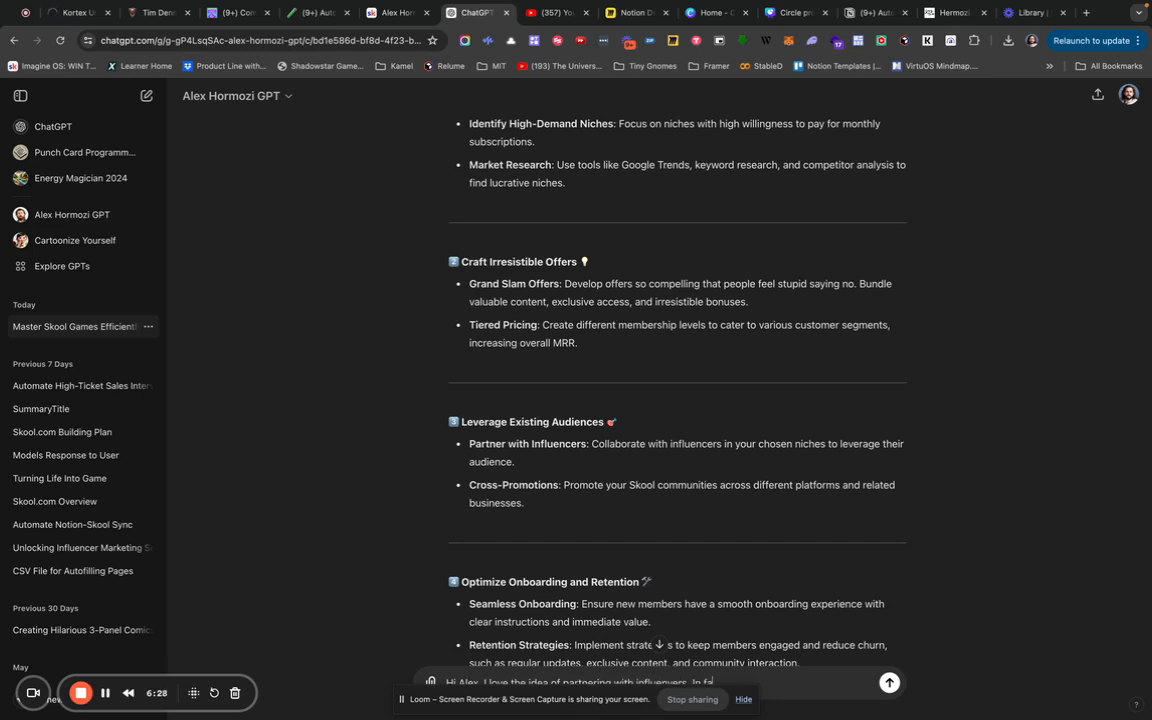
text(ct , i'd like to build 100 to 1000)
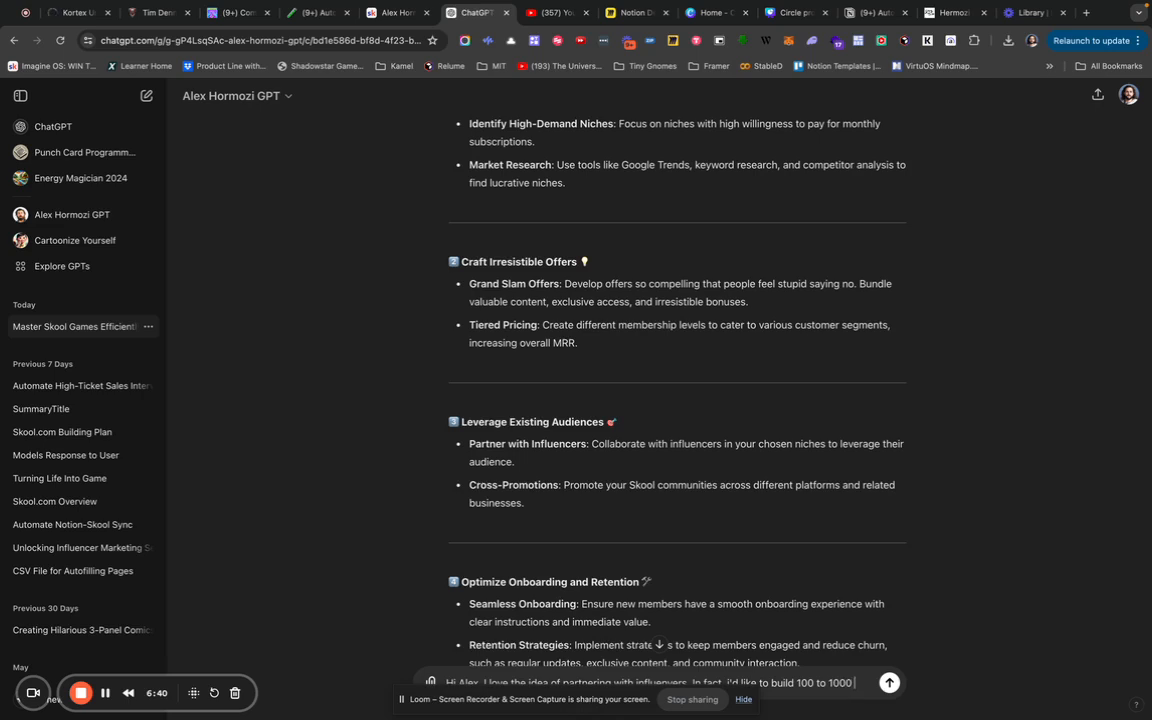
text( Skools Automatically based on curating content from top)
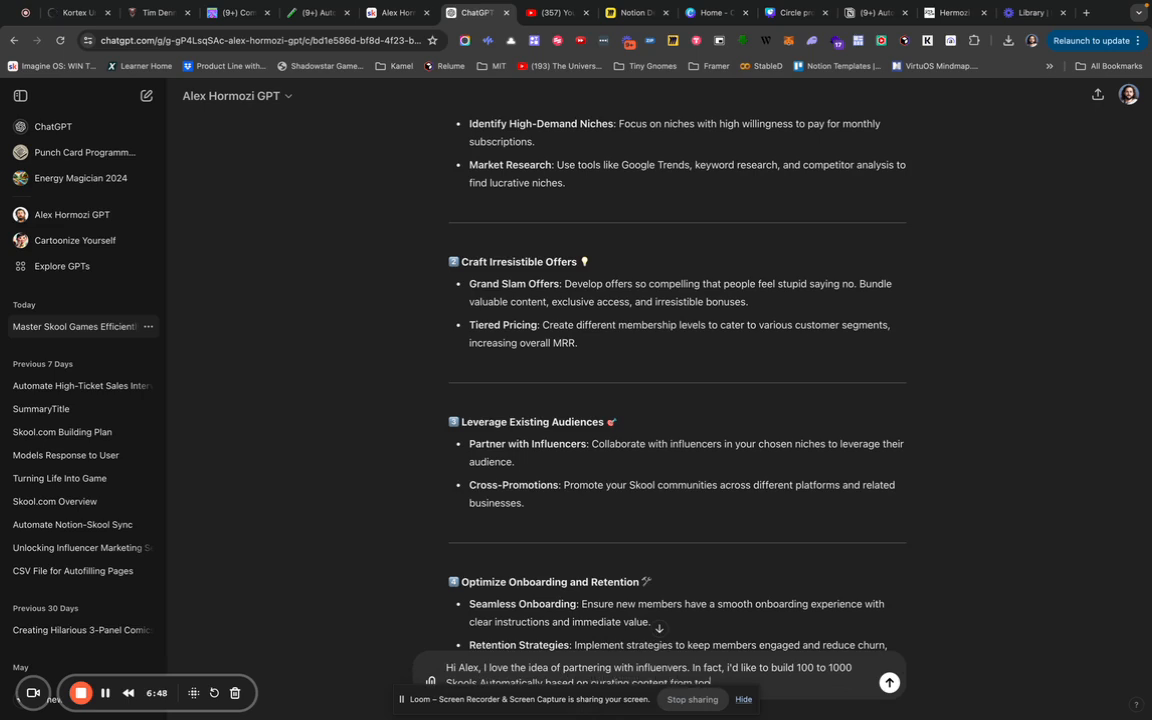
text( social media influencers like Alex Her)
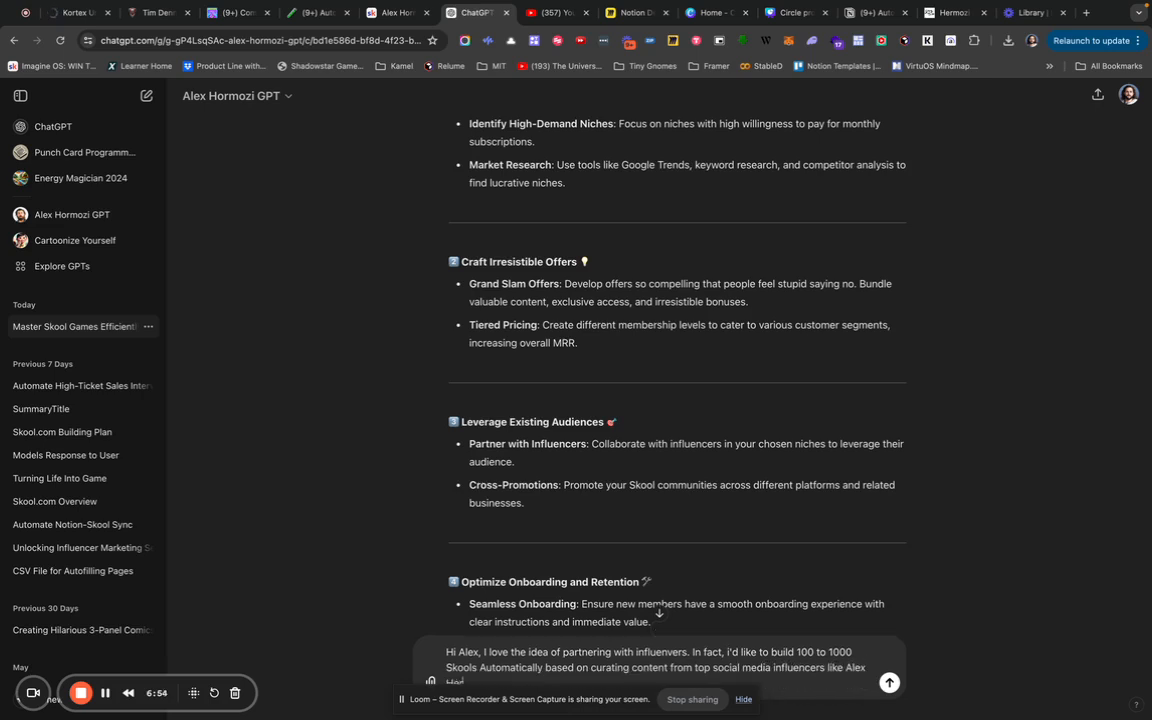
text(mozi and others who would be perfect niche creators for Sko)
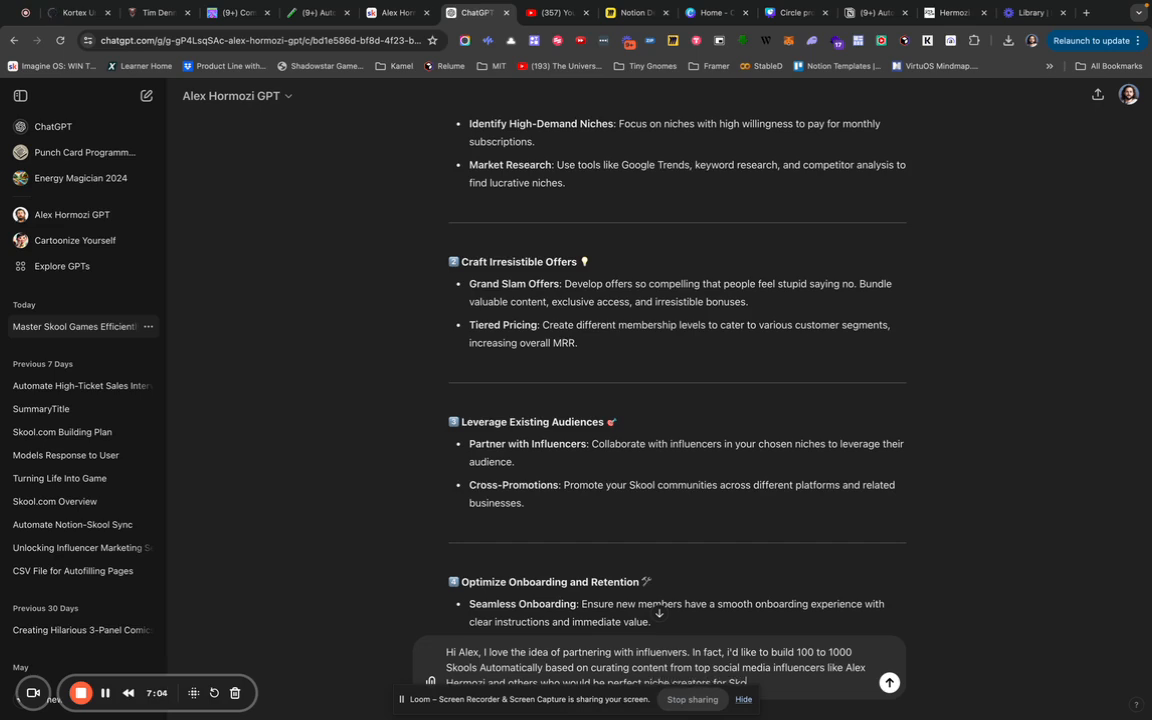
Extend the draft asking for evergreen-content influencers, so a GPT trained on their content generates courses and lessons.
key(BackSpace)
key(BackSpace)
key(BackSpace)
key(BackSpace)
key(BackSpace)
key(BackSpace)
key(BackSpace)
key(BackSpace)
key(BackSpace)
text(mmunity topics for Skool Communities. )
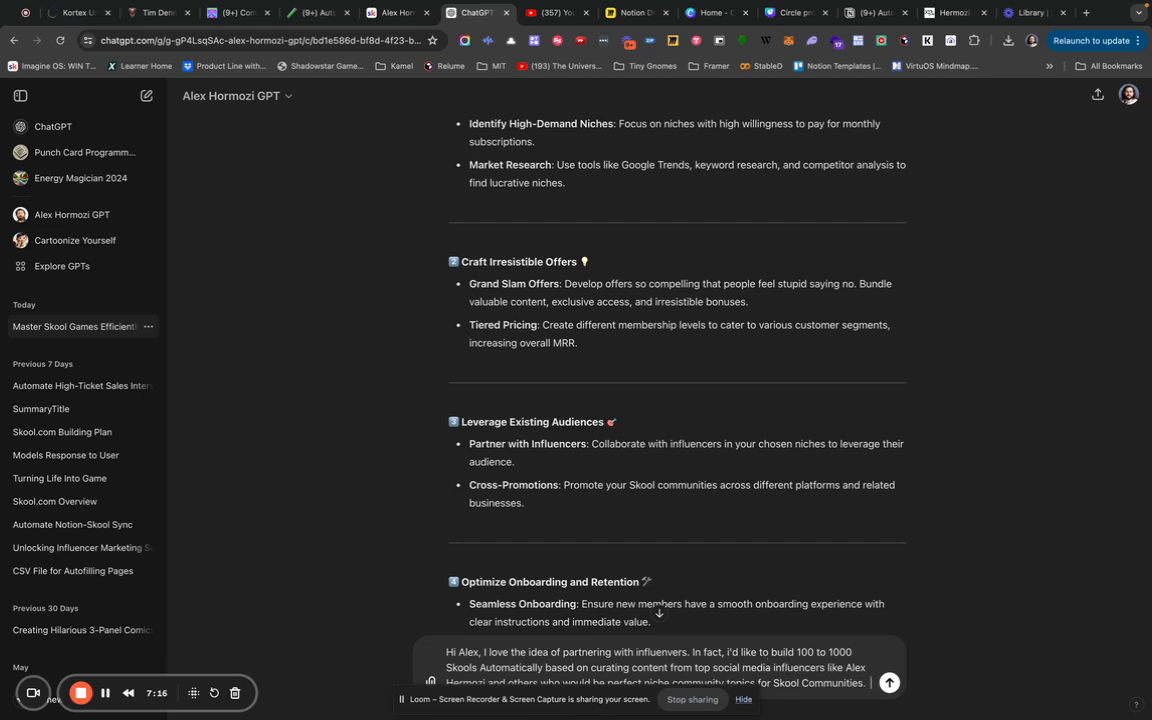
text(Ah)
text(nd in particular)
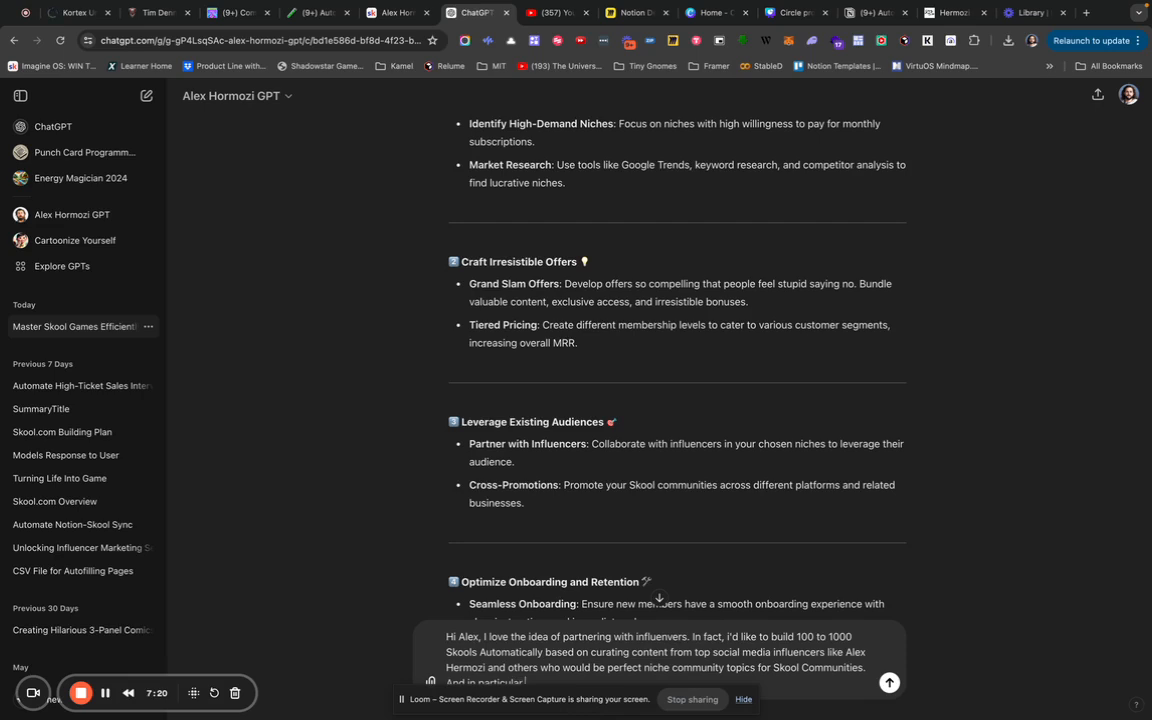
text( the type of people who have evergreen content, ra)
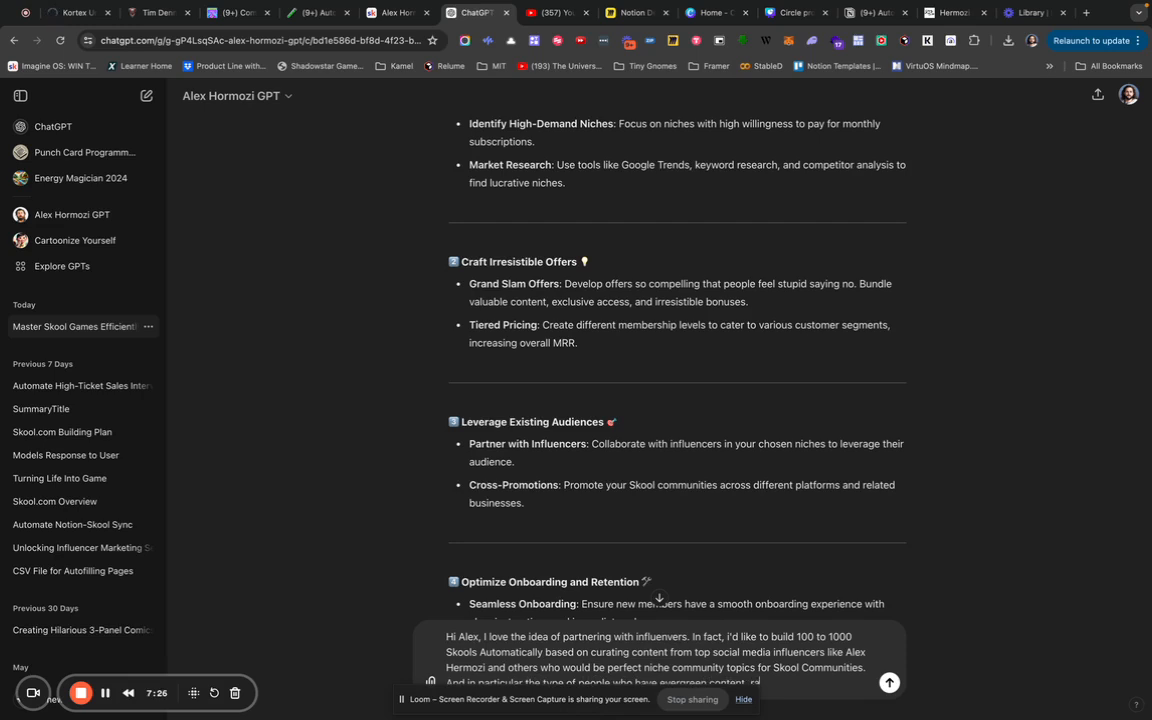
text(ther than tutorial videos, so eits)
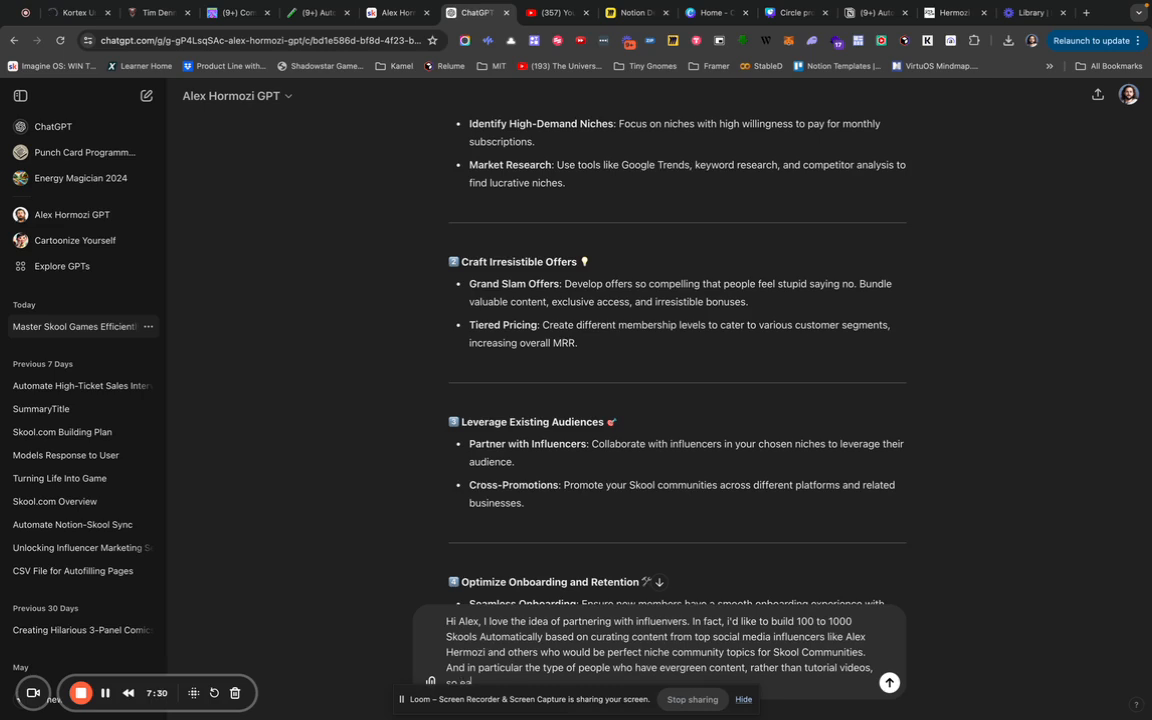
text(its)
text( its most acura)
text(te and eas)
text(ier to)
text(ate)
text( lesson con)
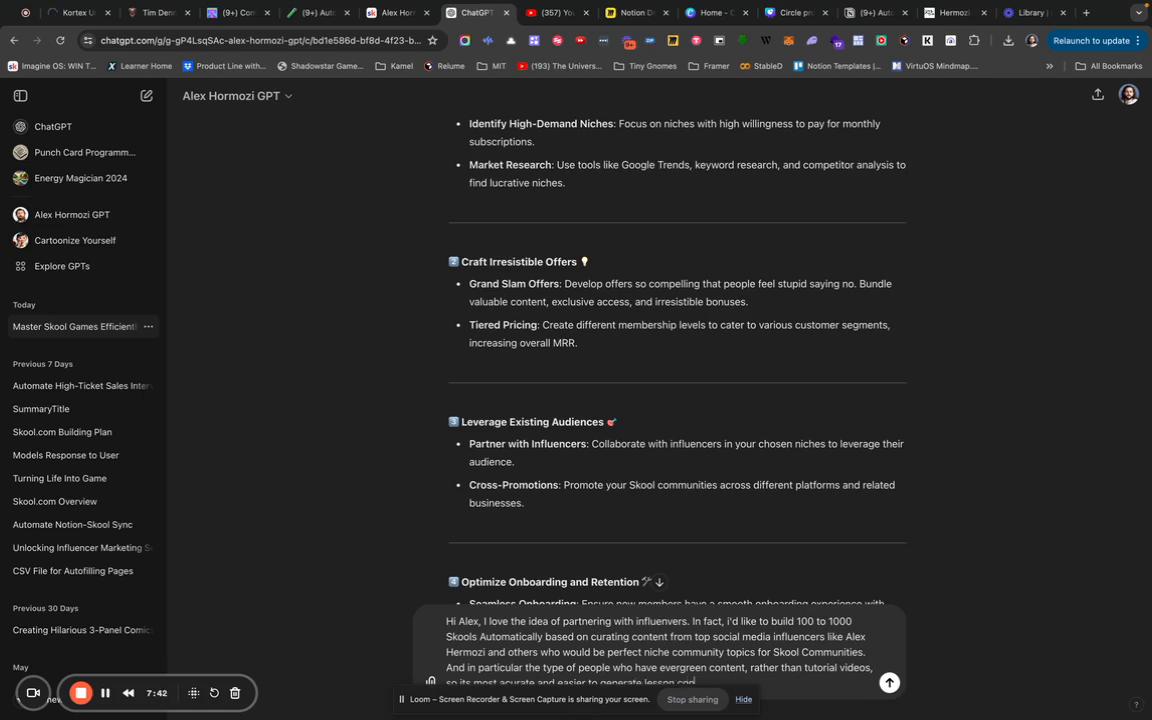
key(BackSpace)
key(BackSpace)
key(BackSpace)
key(BackSpace)
key(BackSpace)
key(BackSpace)
text(courses and lessons. bfter training a GPT o)
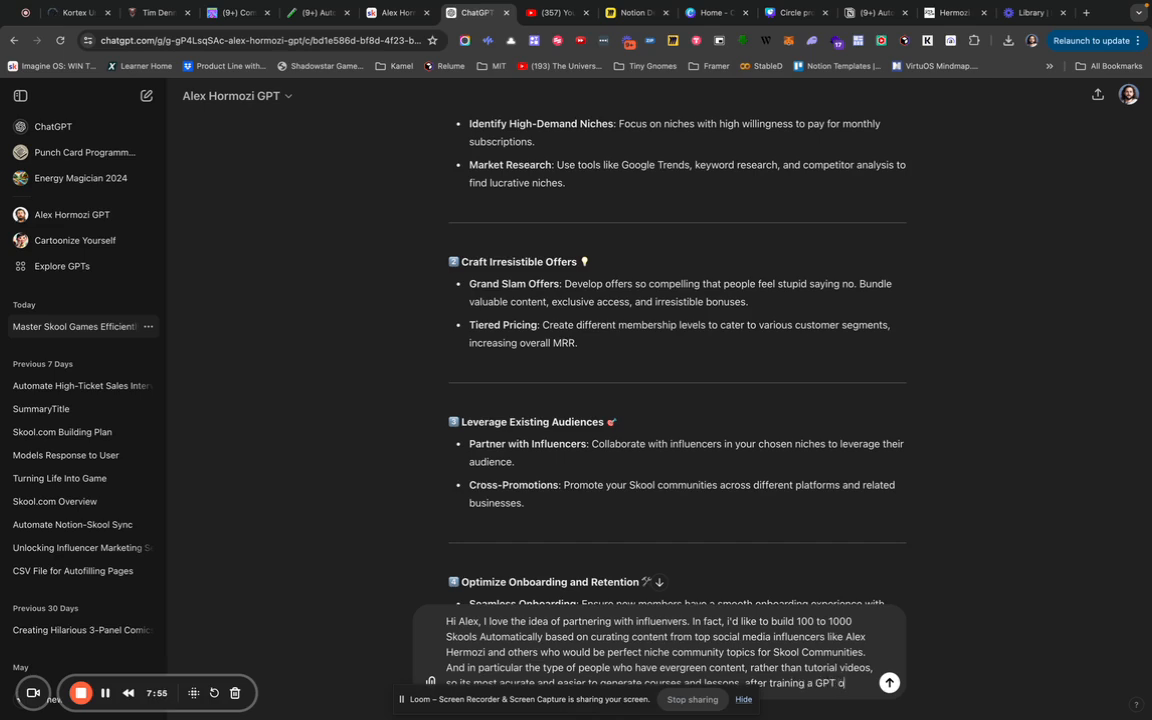
text(n all of the)
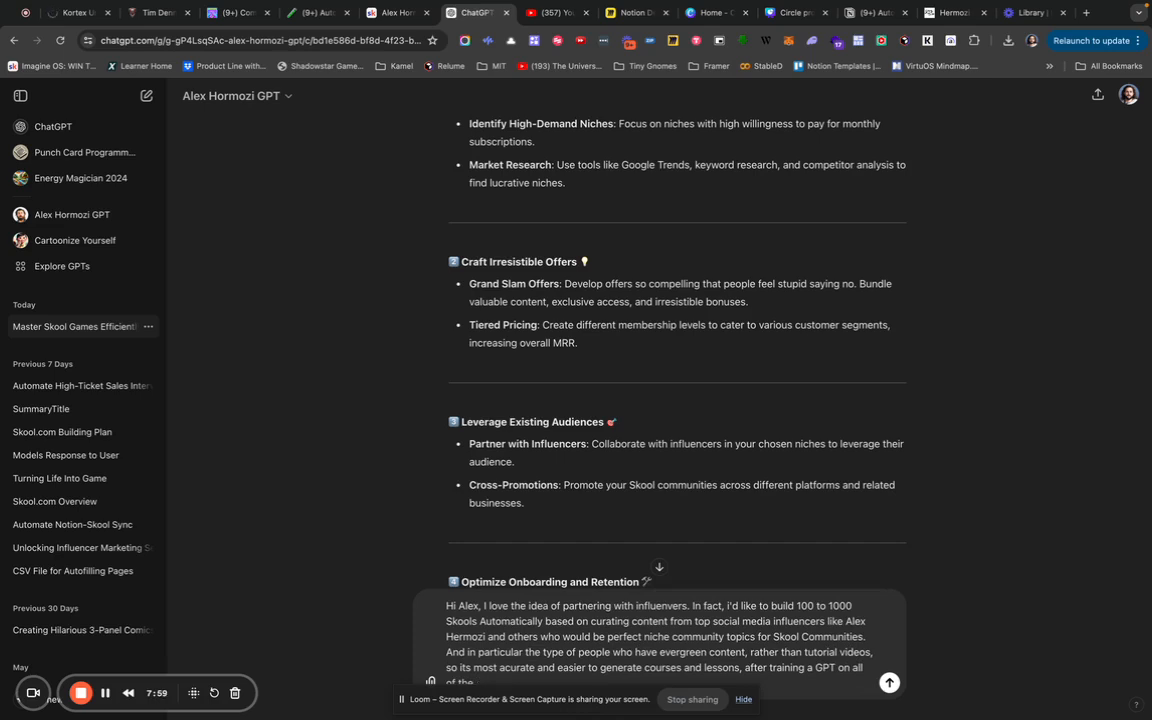
text( public content fro)
text(m the influence)
text(r/teacher)
text( who we are build)
text(ing a community for)
text(,)
Add a new line: 'Please use excellent Formatting for ease of reading… emojis… short and to the point'.
key(shift+Return)
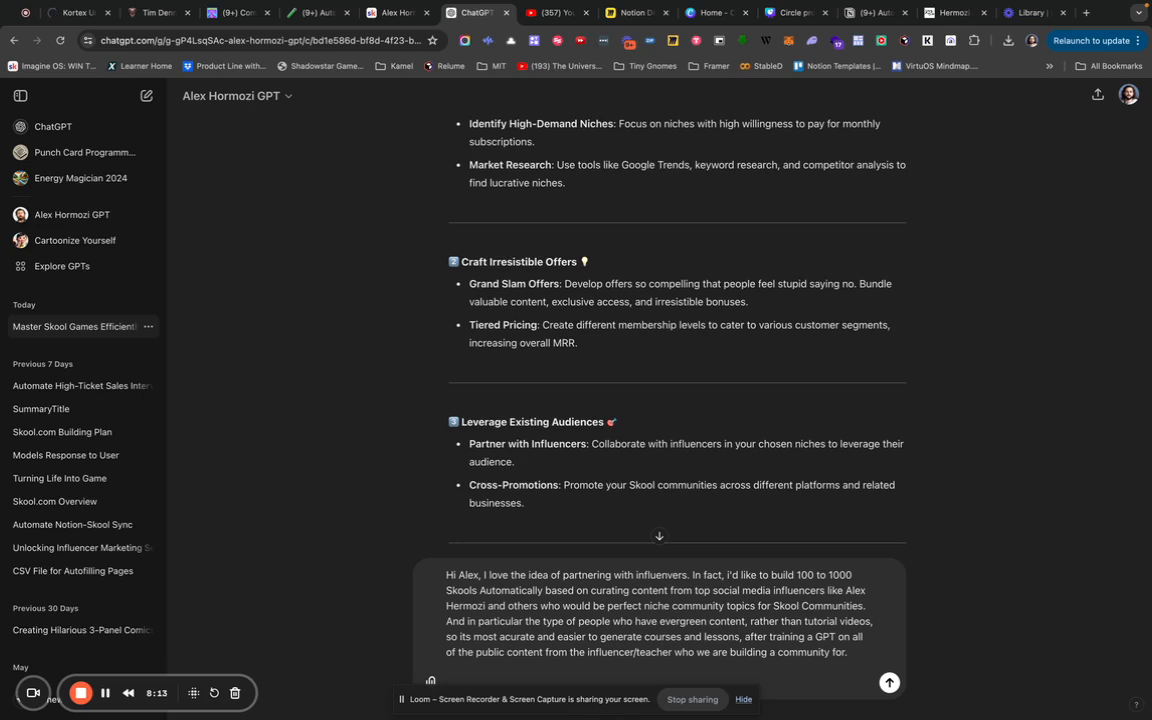
text(Please use excellent Formatting for ease of reading. Please use emojis)
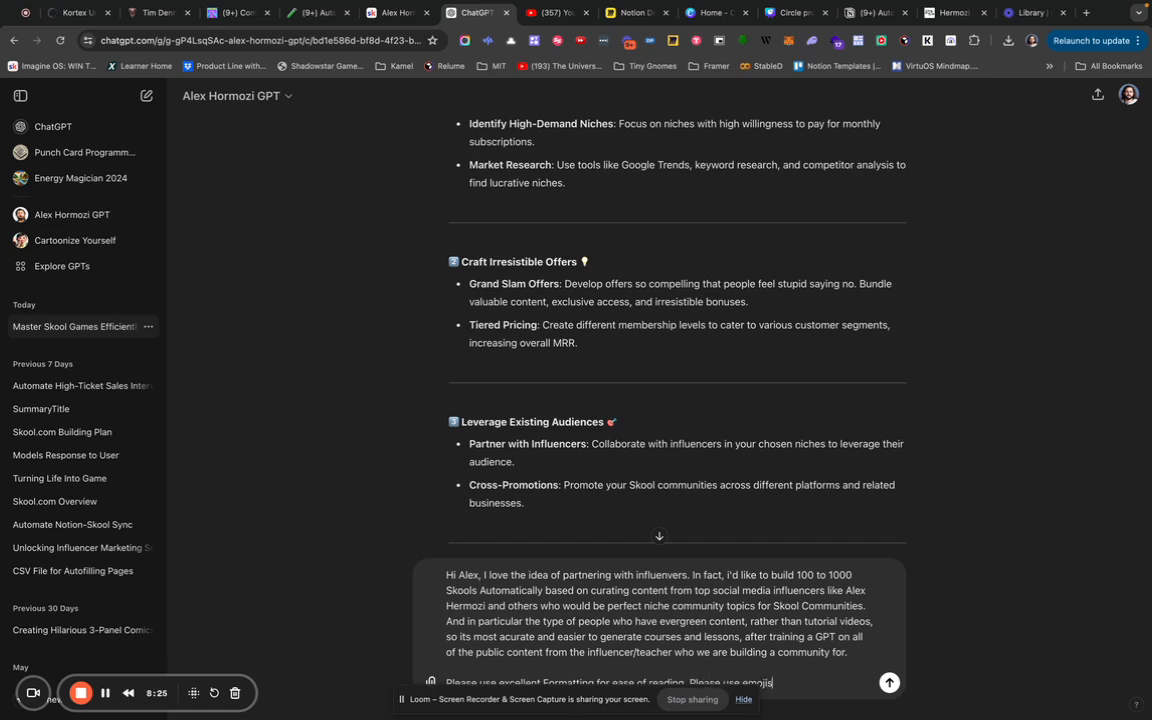
text(, please keep sentance and)
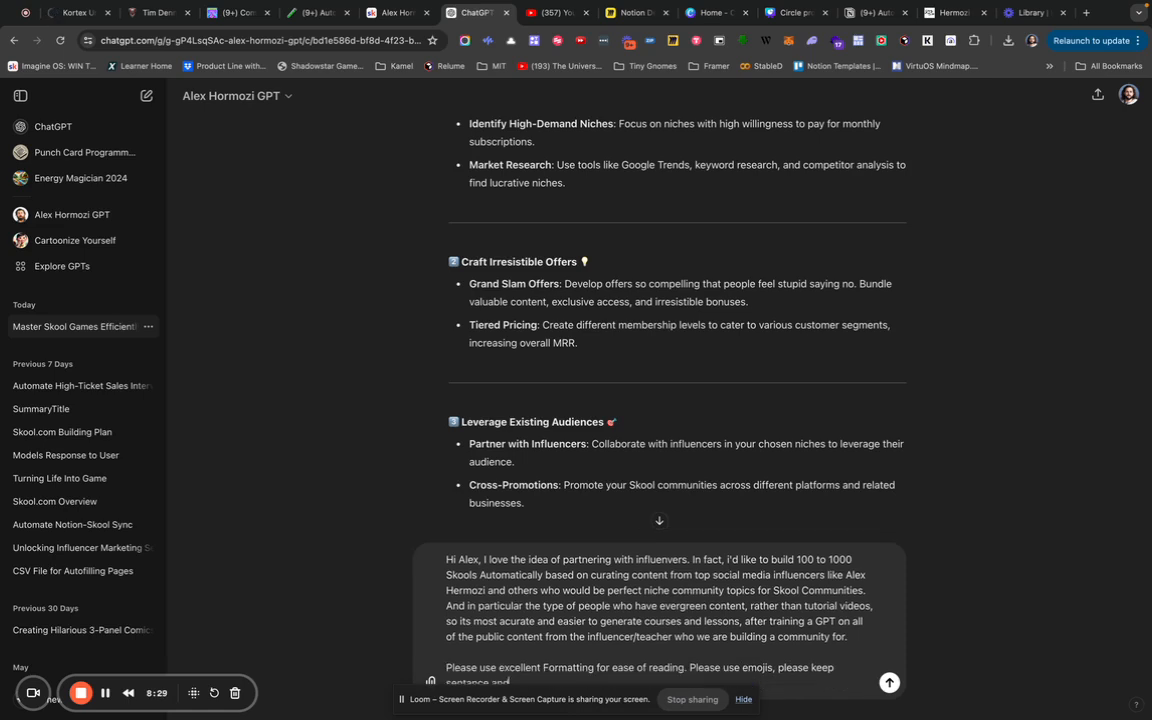
key(BackSpace)
key(BackSpace)
text(s short and to the point)
Append '. and actionable', send the prompt, then start a follow-up requesting a CSV table of top influencers.
text(. and actionable)
key(Return)
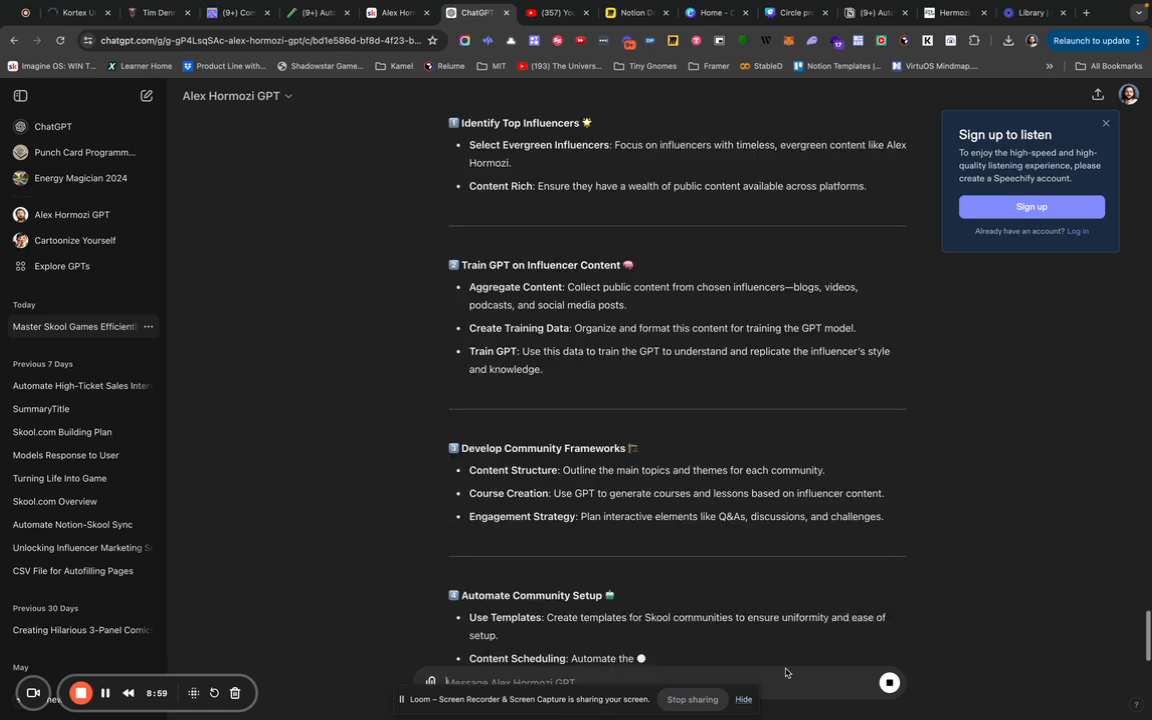
text(can you generate me)
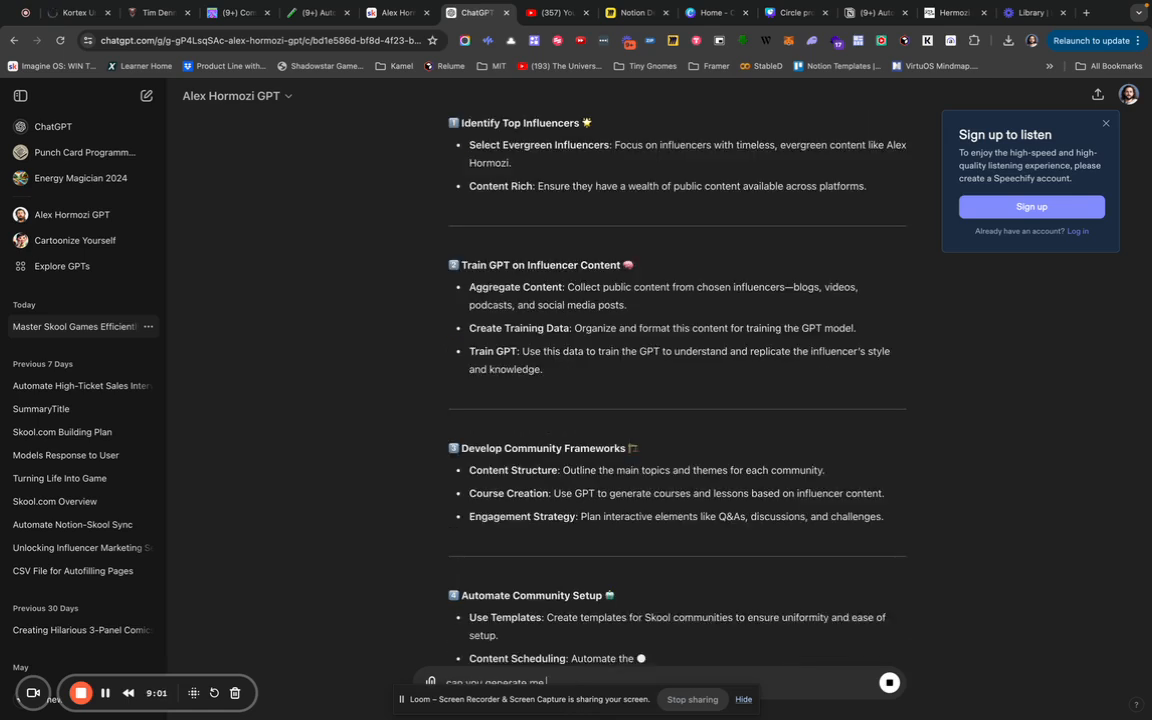
text( a csv)
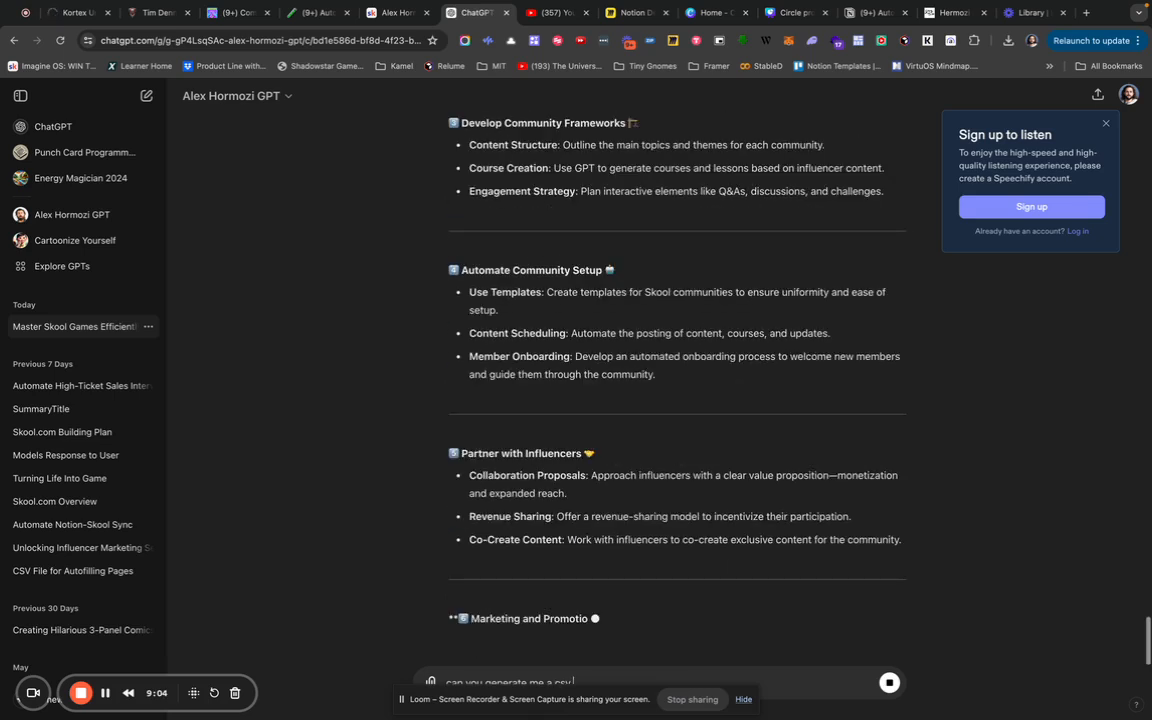
text( table of)
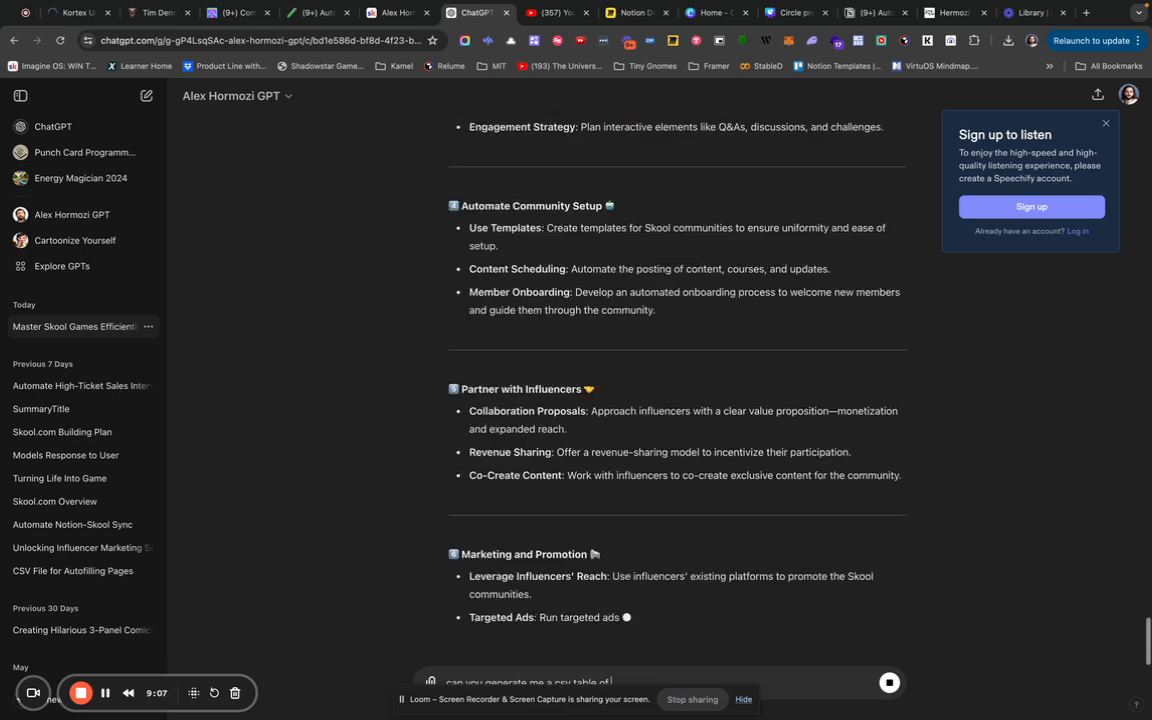
text( the top influencers you think i should pick)
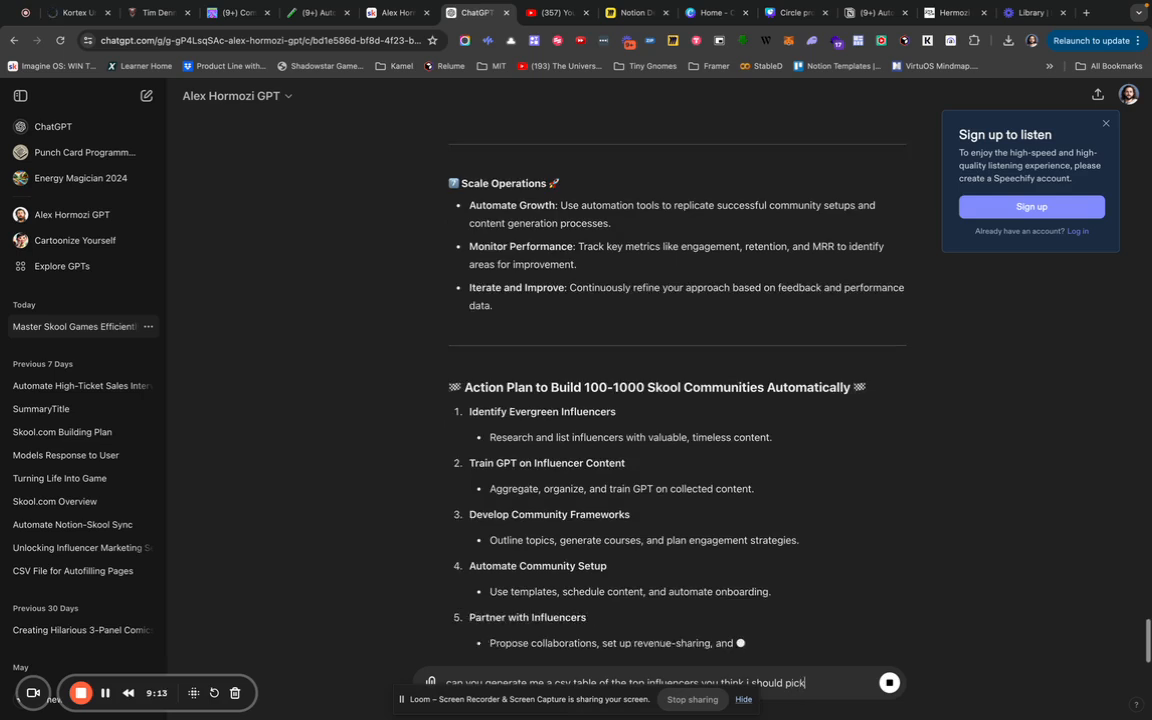
text(. )
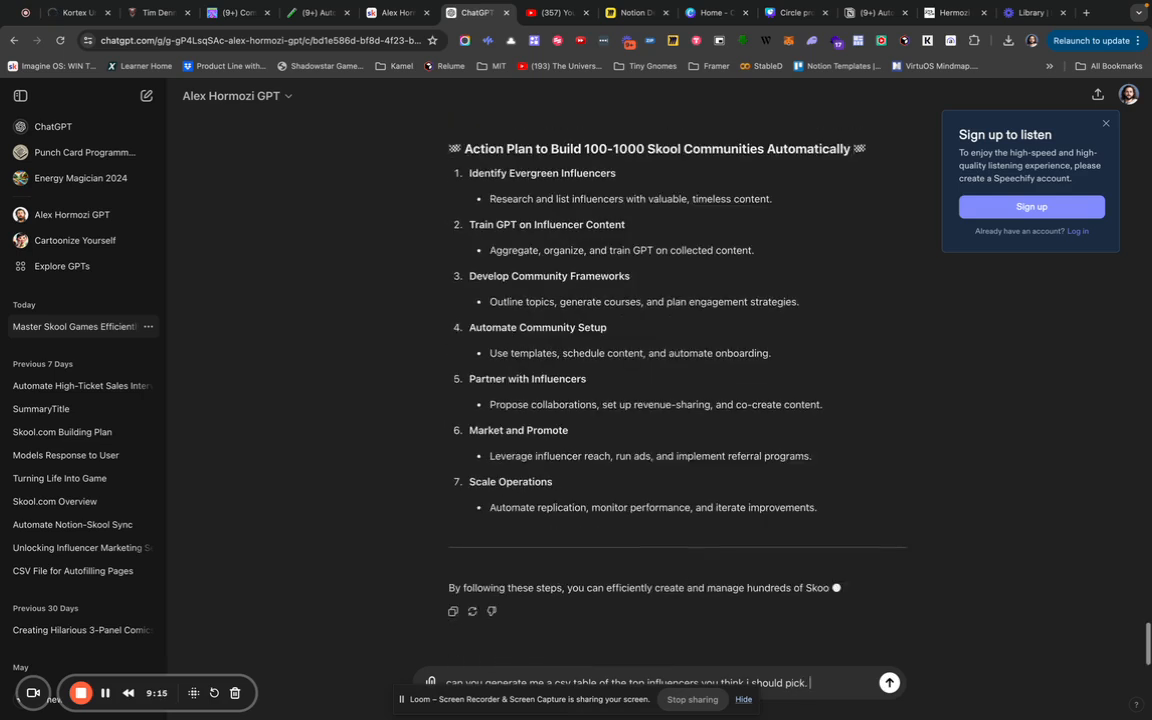
text(Sort them my)
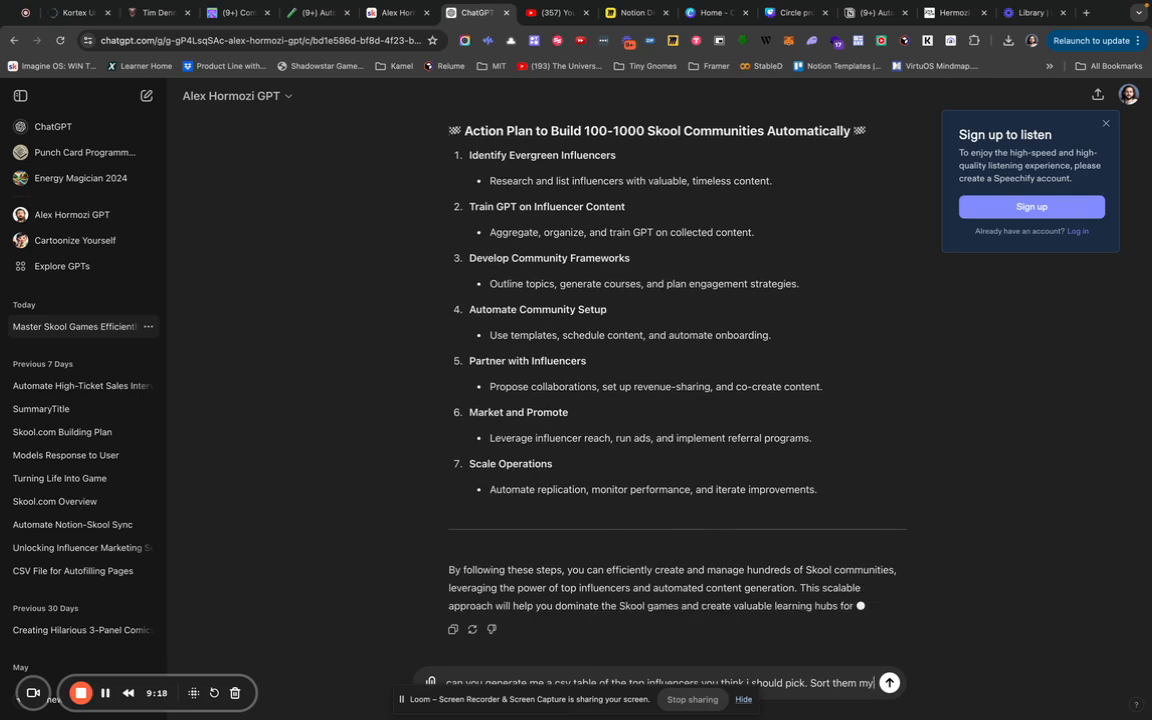
Complete and send the influencer CSV request, sorted by likelihood to reach $100k/mo MRR on Skool.
key(BackSpace)
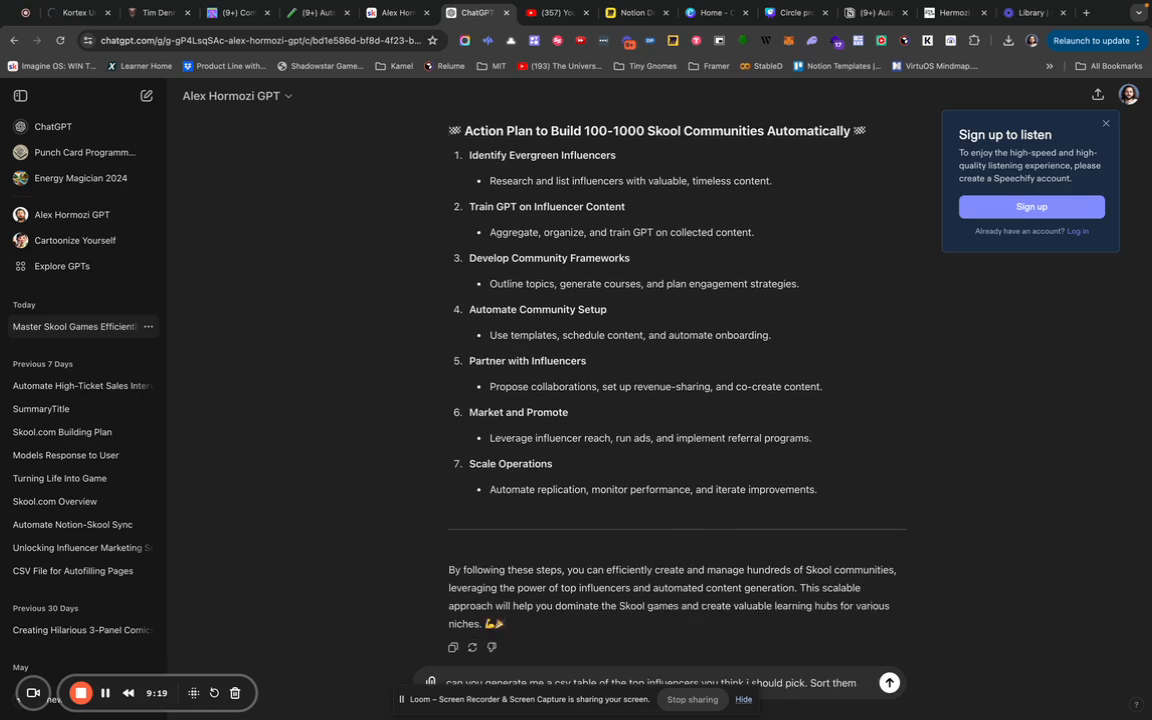
text(table of the top influencers you think i should pick. Sort them by li)
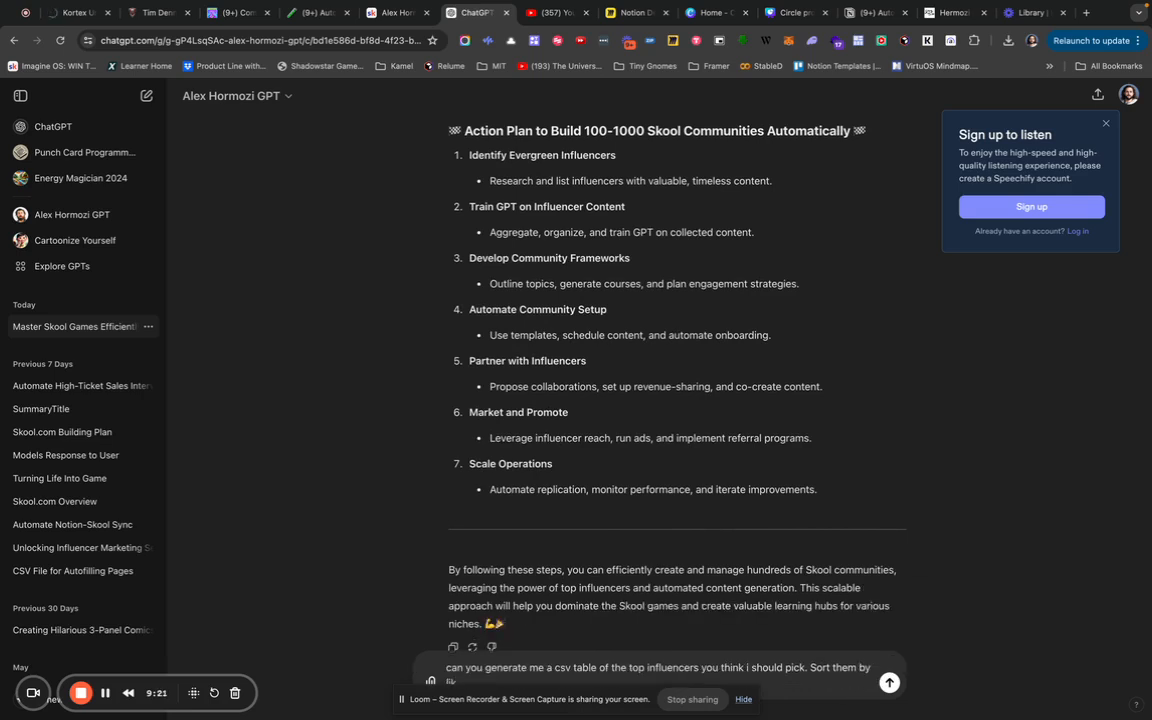
text(kelihood to be able to earn $100k/mo MRR)
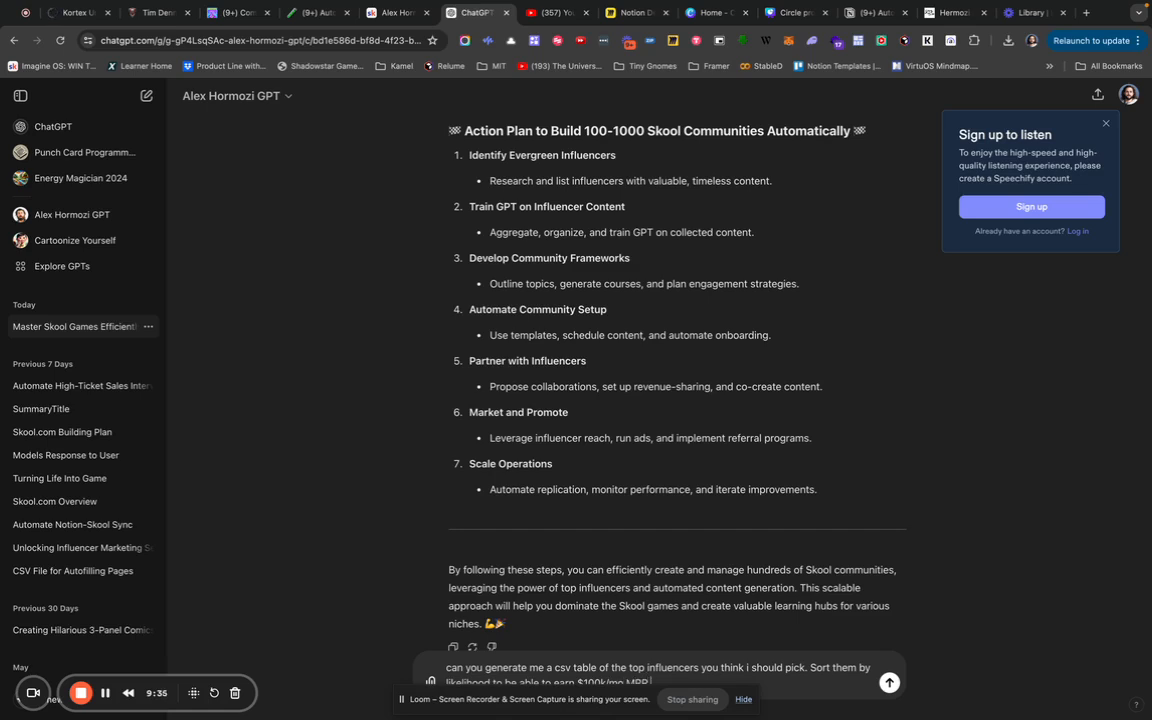
text( on Skool, based on their existing aud)
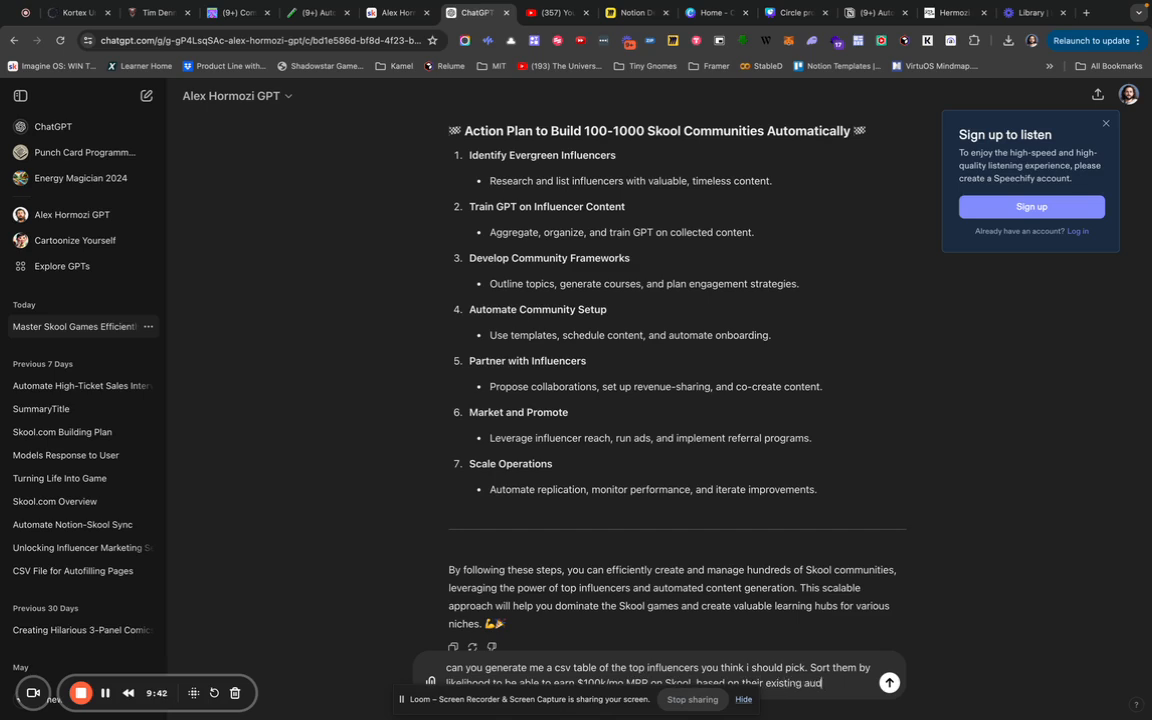
text(ience, and the)
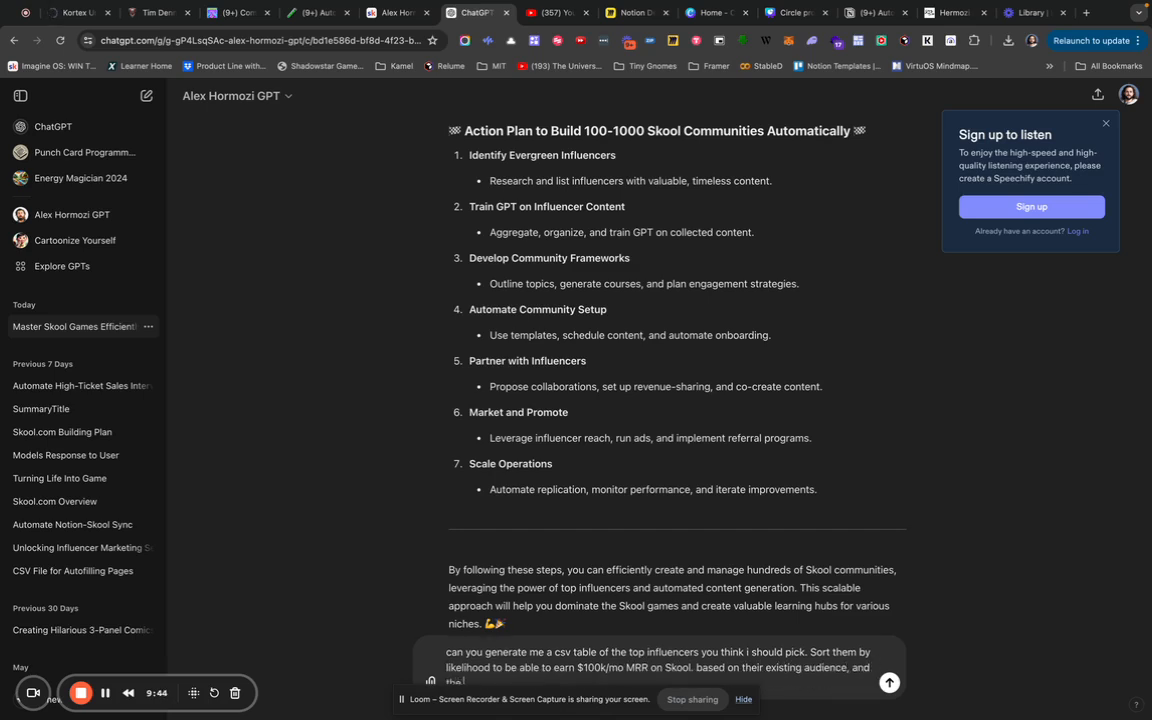
text( evergreen nature of their content. and also)
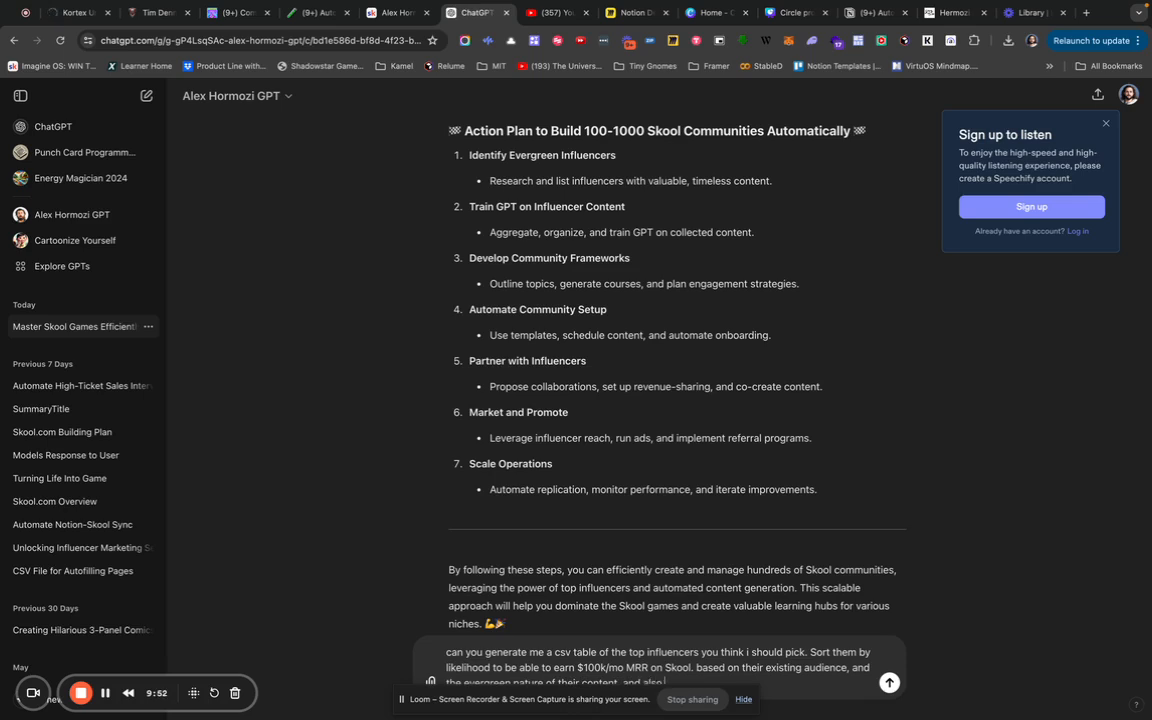
text( based on the moentization capability of the)
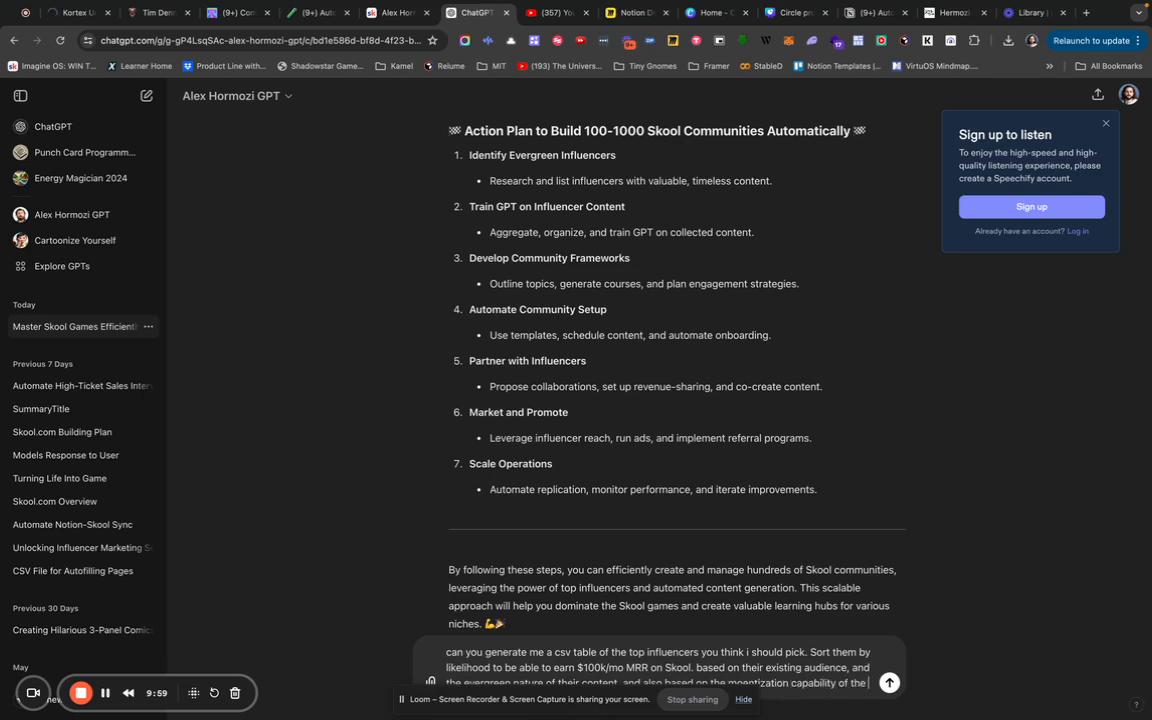
text(ir content)
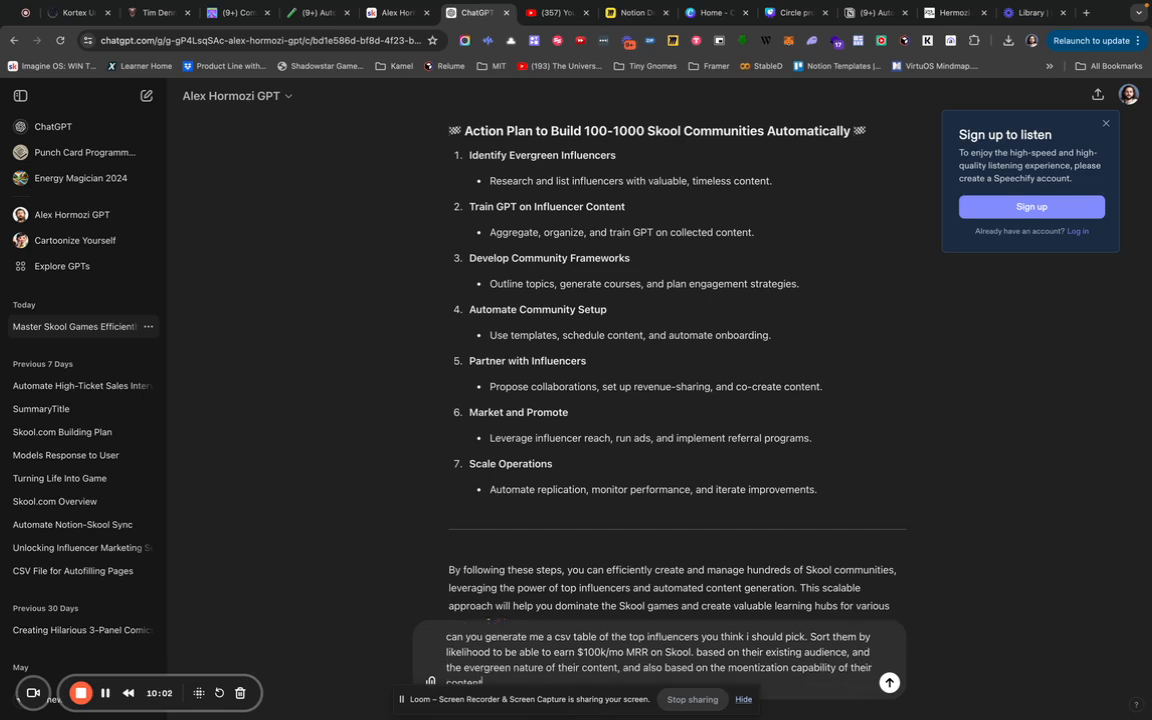
key(Return)
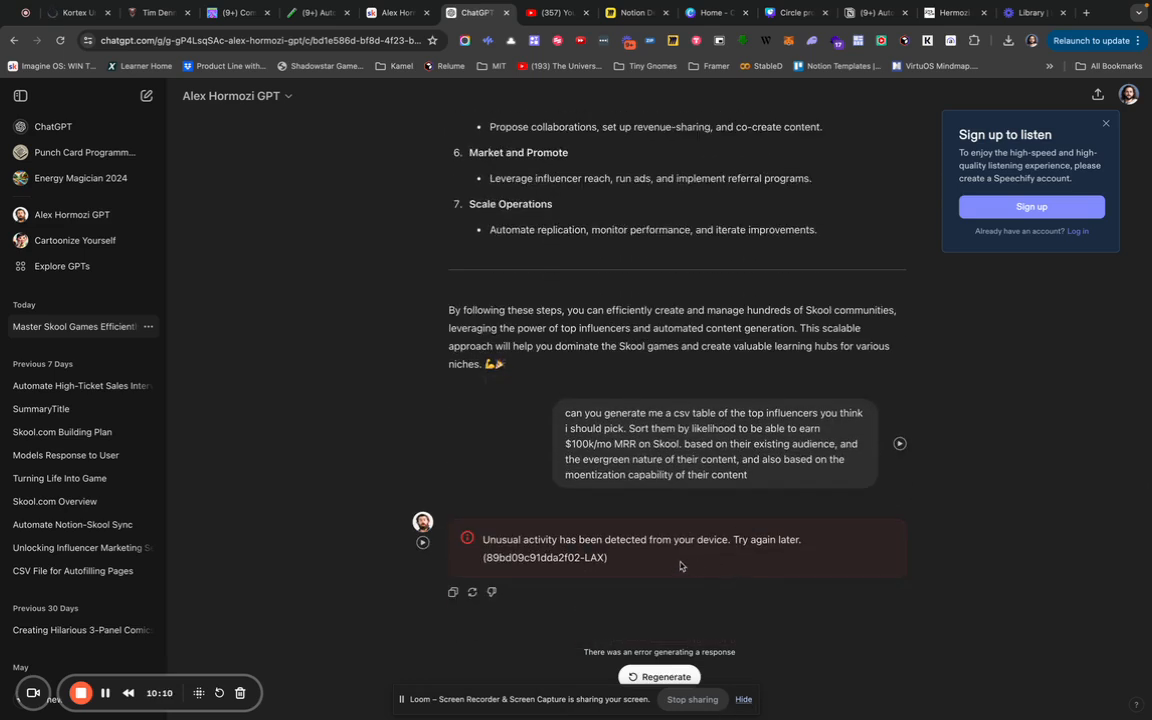
triple_click(685, 459)
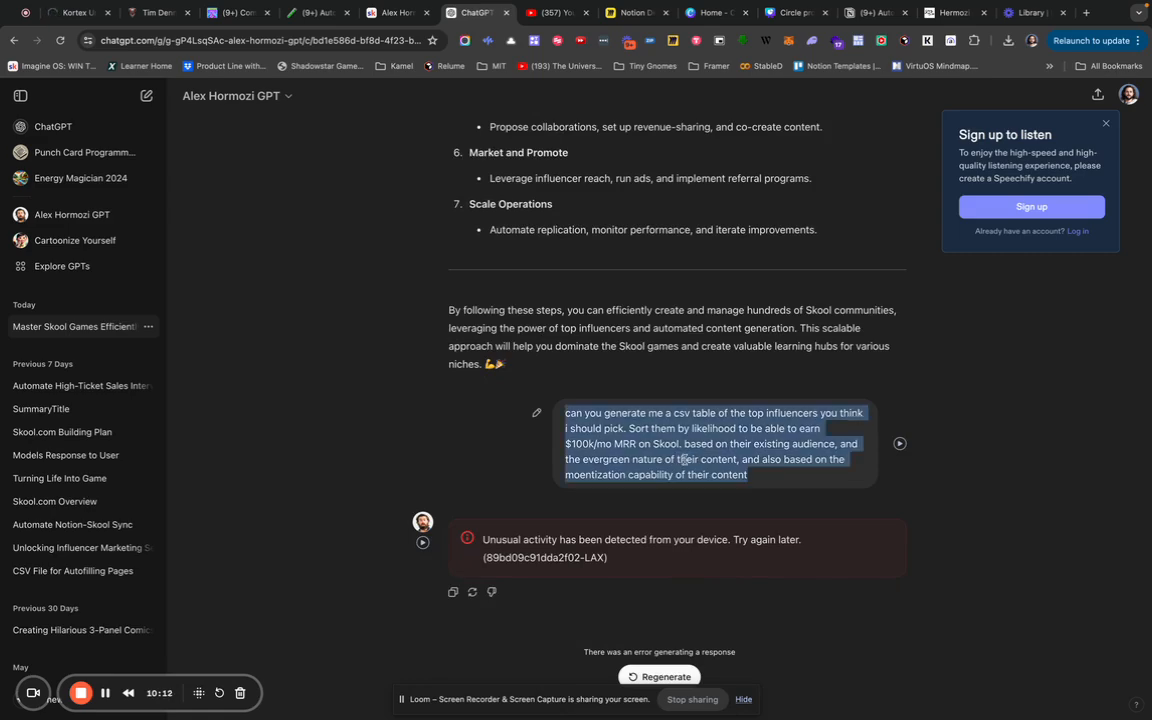
scroll(642, 336, up, 2)
scroll(642, 336, up, 15)
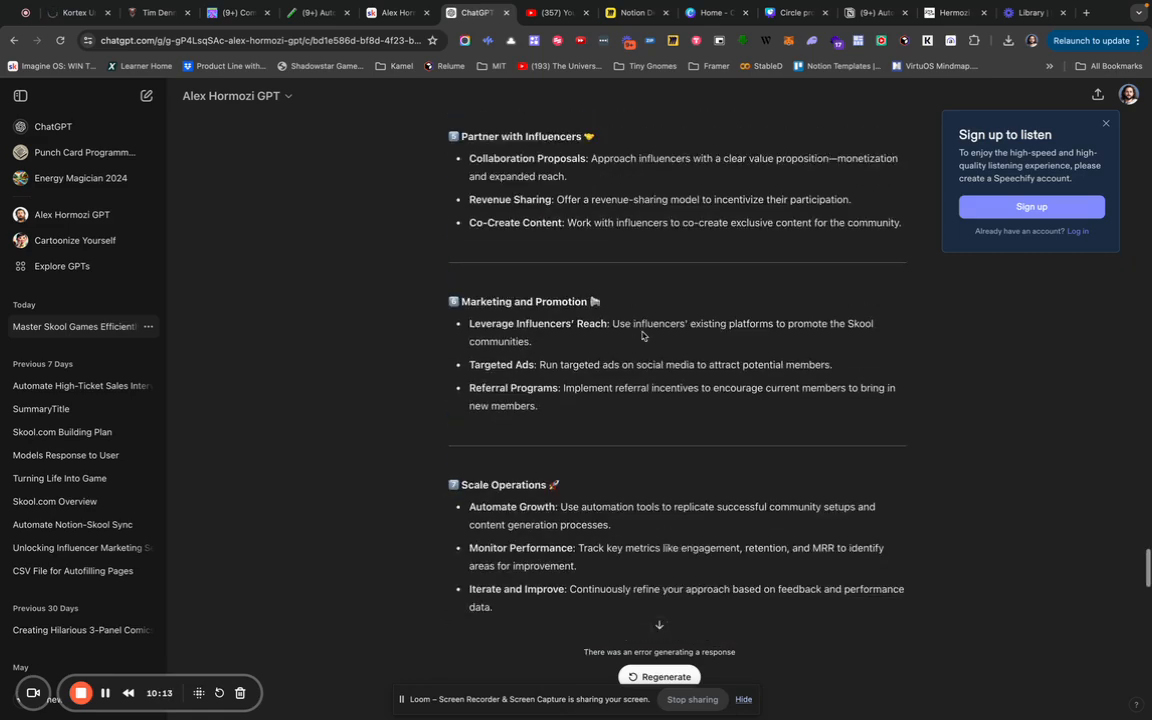
scroll(642, 336, up, 6)
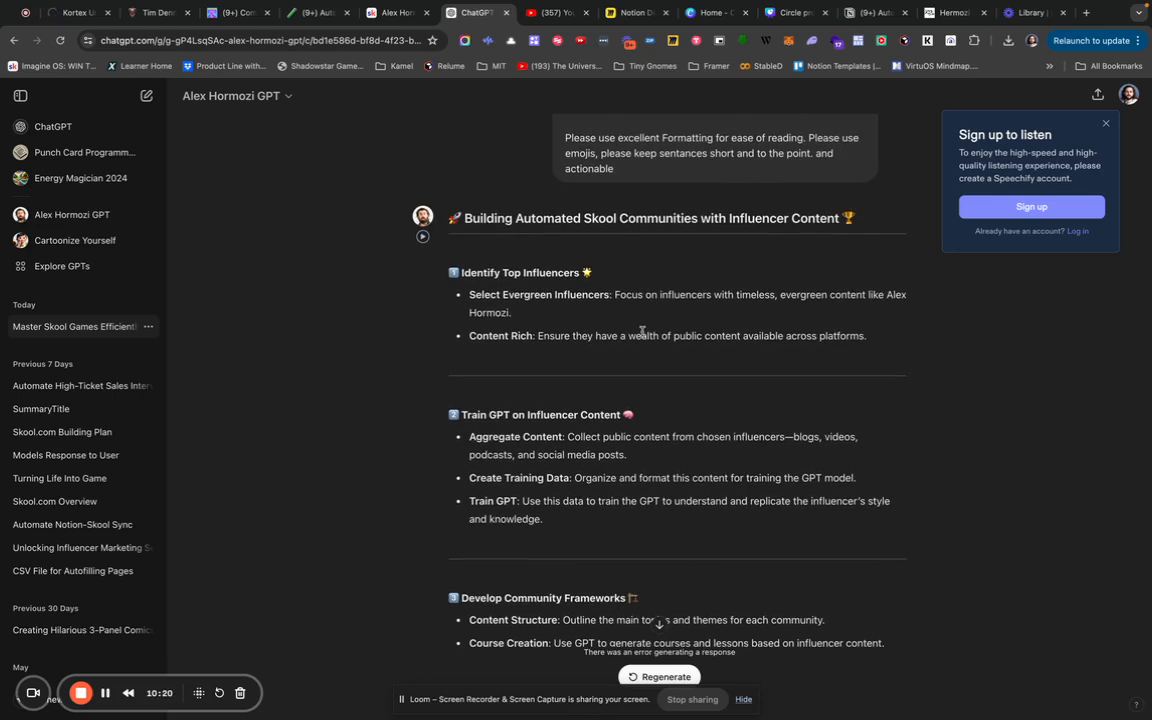
scroll(642, 332, down, 3)
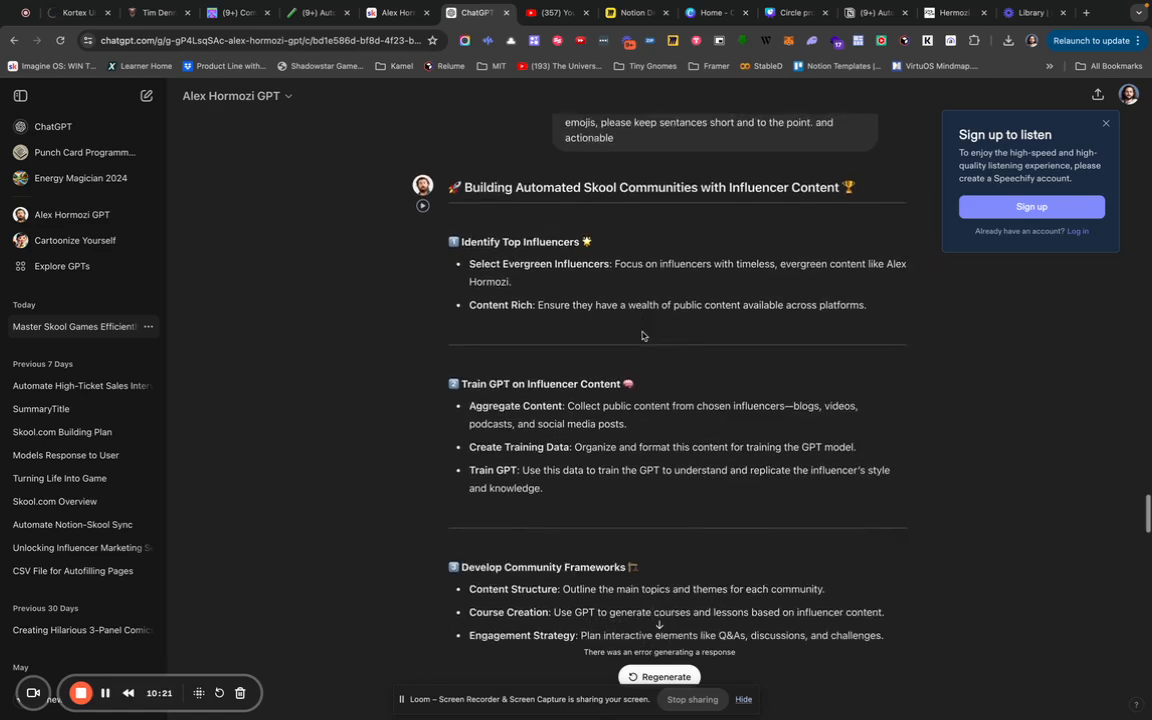
scroll(642, 336, down, 5)
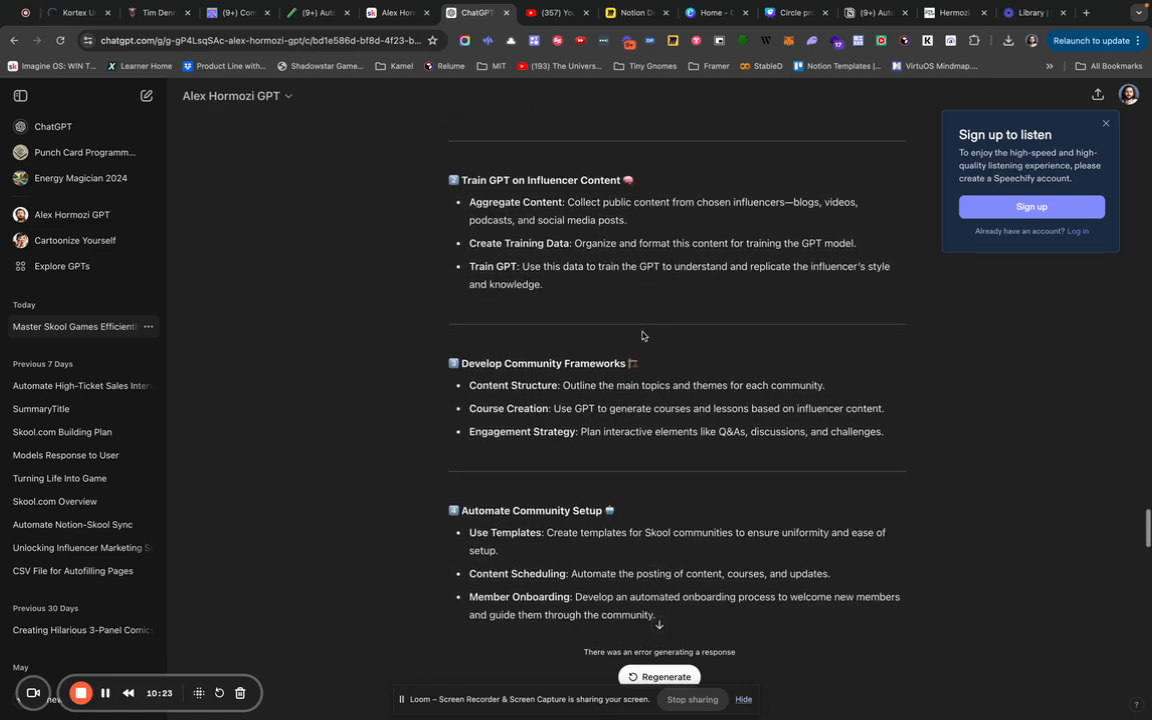
scroll(642, 336, down, 10)
scroll(642, 336, down, 9)
scroll(642, 336, down, 12)
scroll(642, 334, down, 15)
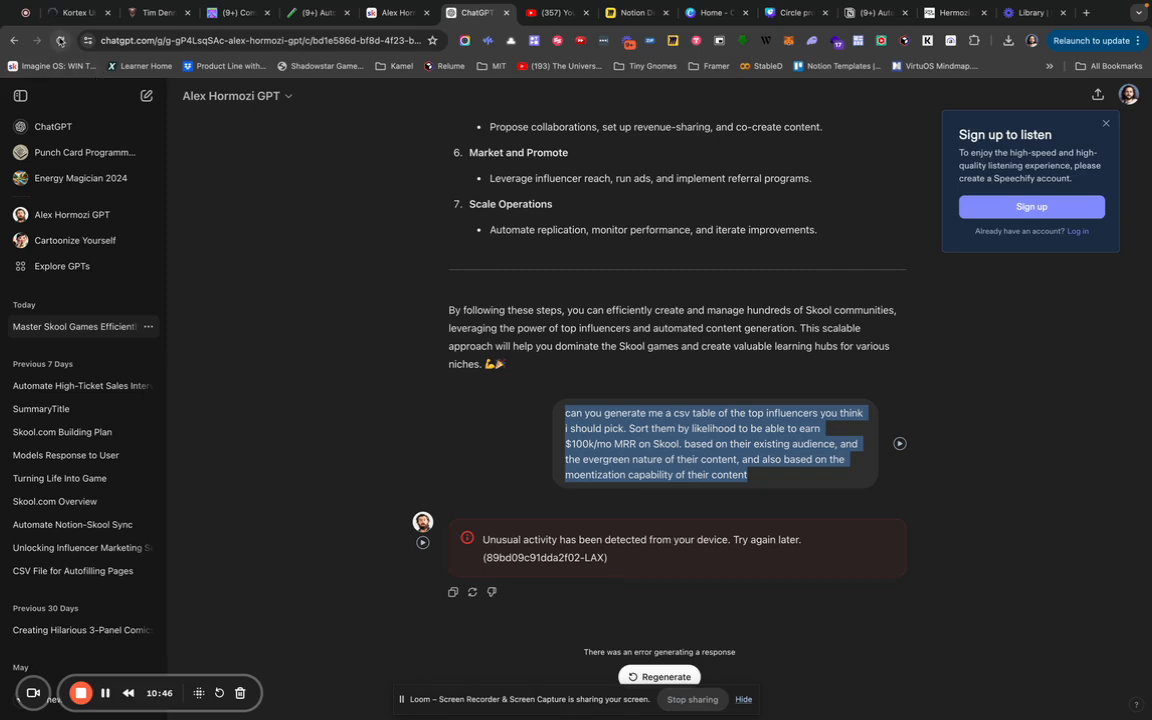
Reload the ChatGPT conversation page to clear the unusual-activity error.
click(60, 41)
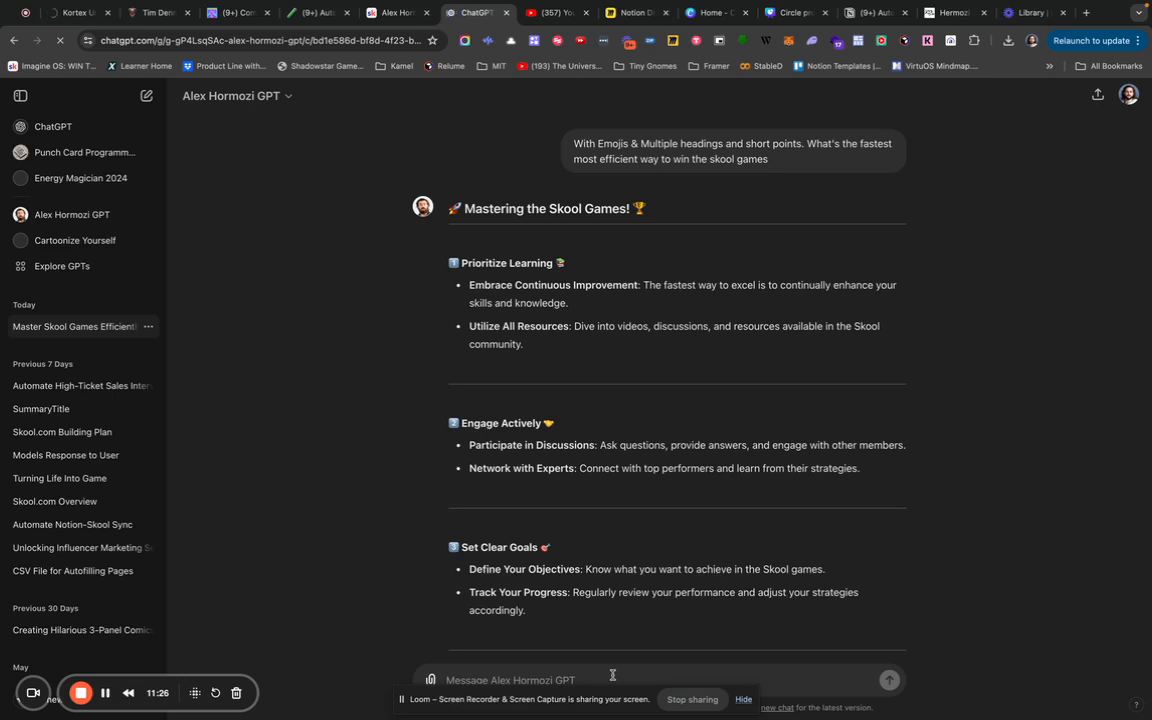
Paste the earlier Skool games prompt into the message box below the latest reply.
scroll(643, 548, down, 20)
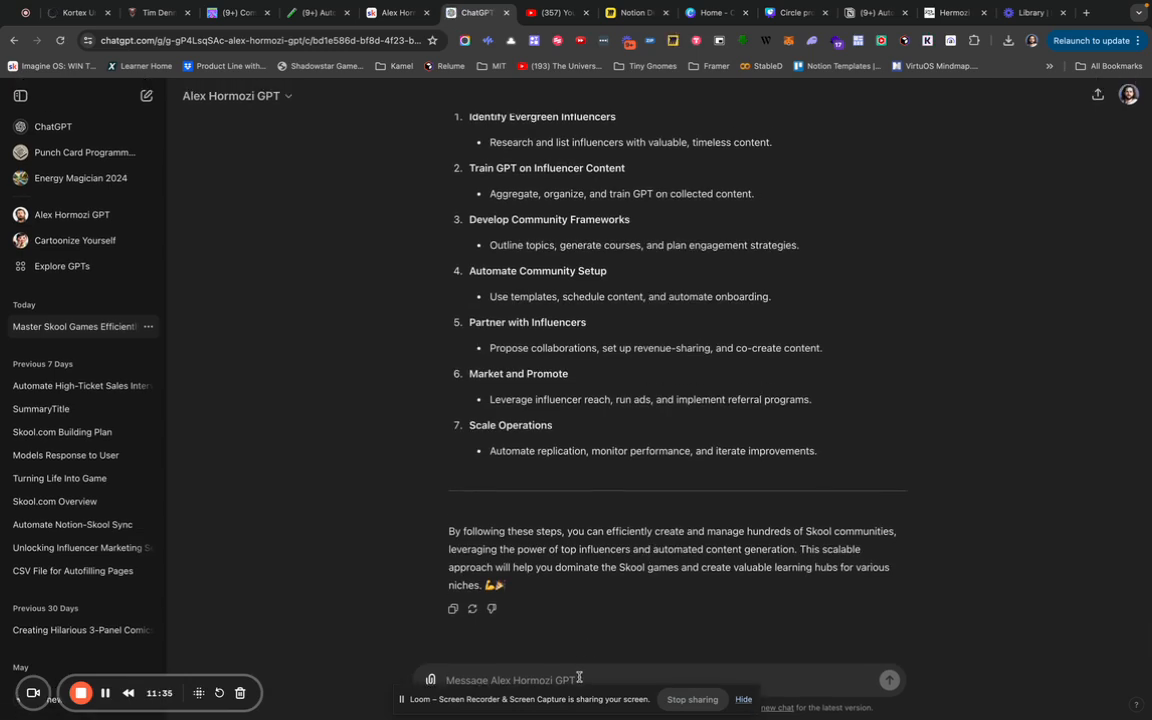
text(The skool games awards the top 10 skool communities each month. The criteria is based on the people who bring in the most new Monthly Recurring Revenue (MRR) each month. Last month, the #1 Skool community brought in around $65K in new business. Here is the Leaderboard. I'd like to win all 10 slots by creating 10 or more skools each with around $100,000 MRR generated in a single month)
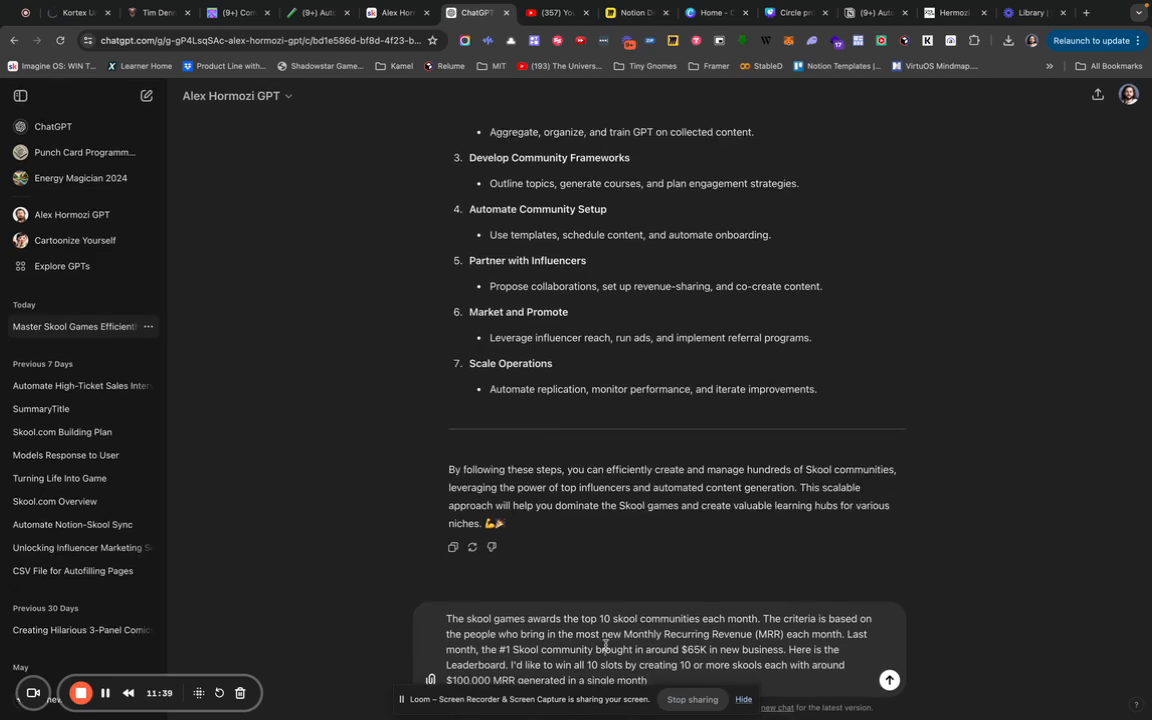
Replace the draft with a request for a CSV of the top 100 influencers able to convert to $100k.
key(ctrl+a)
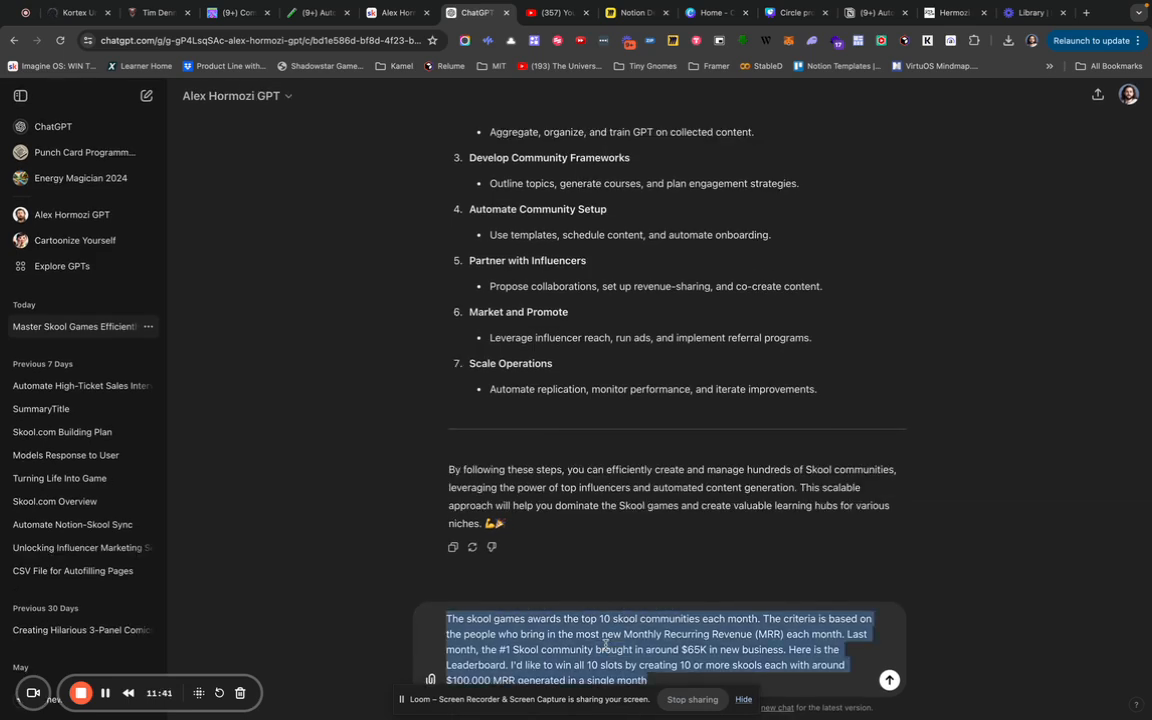
text(Please generate a CSV with the top)
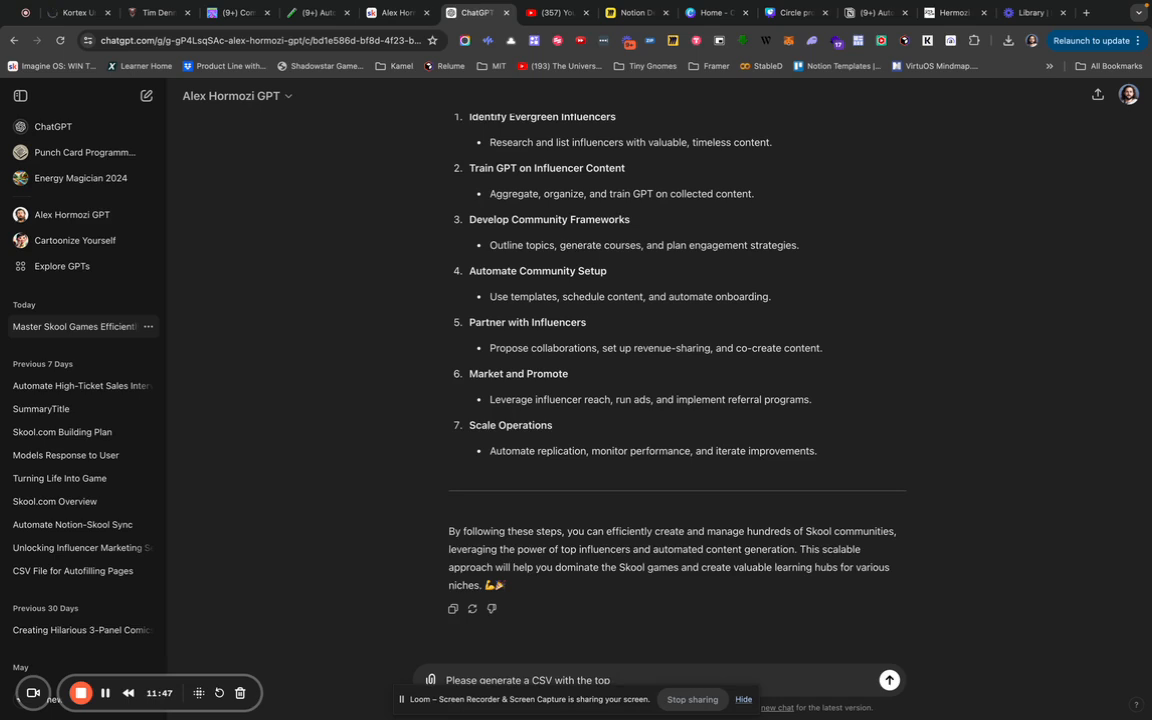
text( 100 influne)
key(BackSpace)
key(BackSpace)
text(encers who you think have the bes)
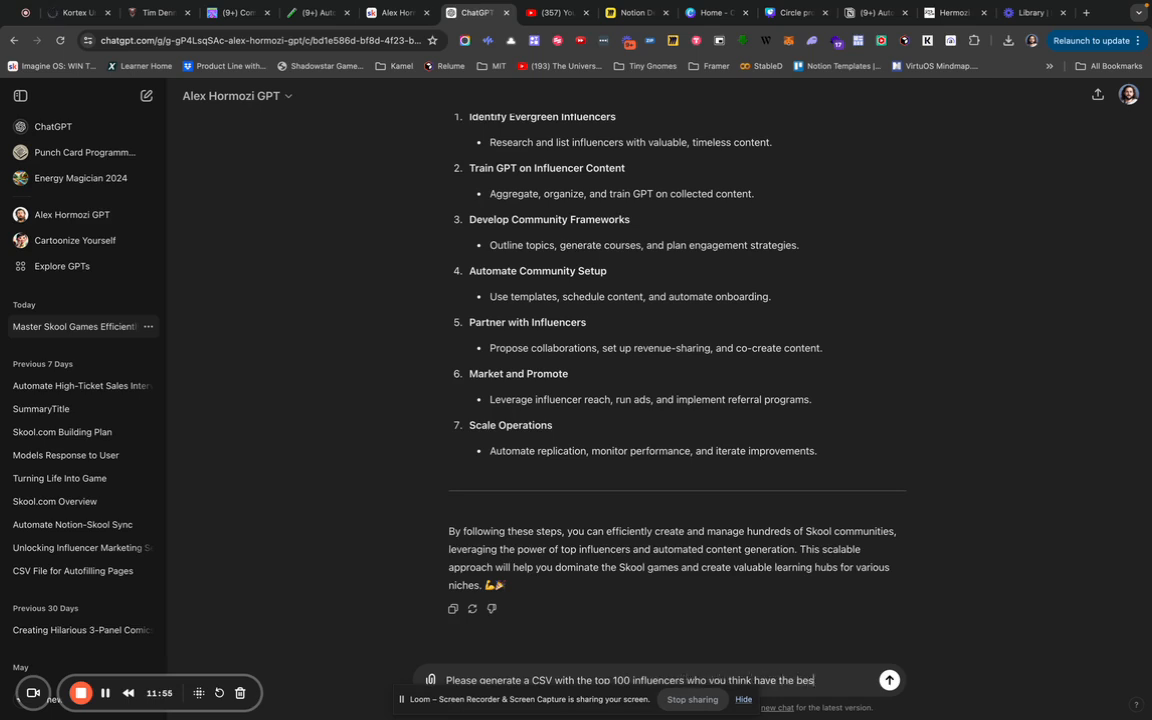
text(t niches and audeinces to conver)
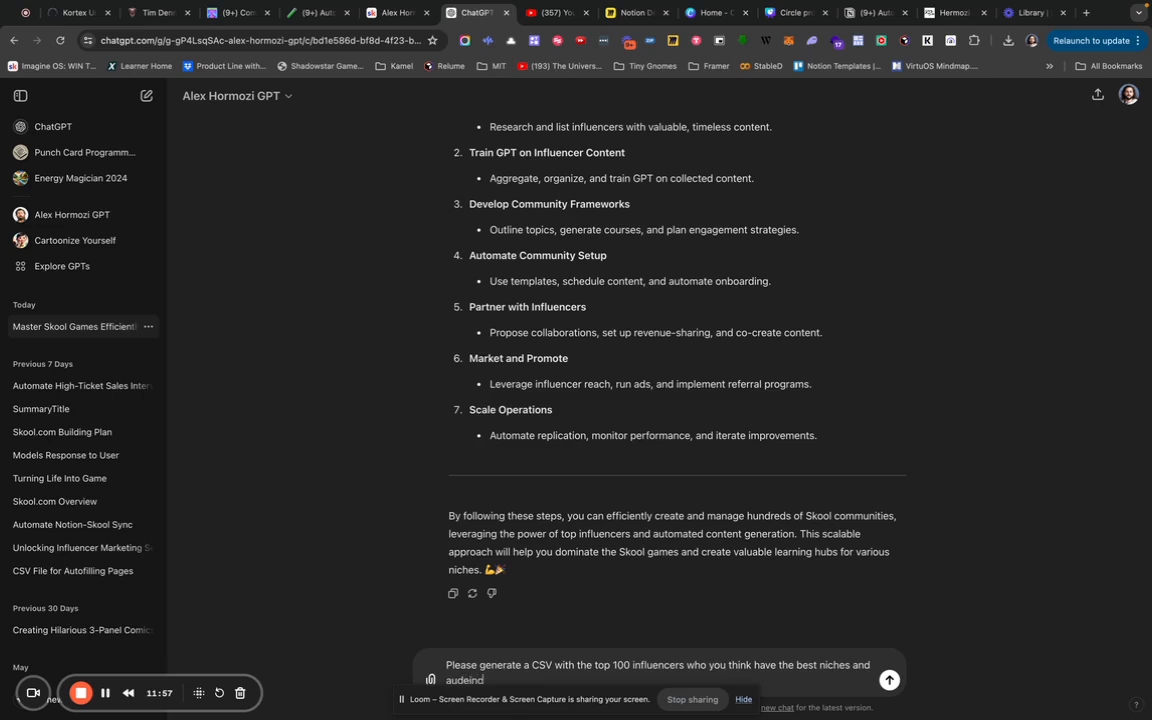
text(t to 100k)
key(BackSpace)
key(Left)
key(Left)
key(Left)
key(Left)
text($)
Specify per-month recurring membership revenue, sorting by popularity, niche fit and AI-teachable evergreen content.
key(End)
text(per mo)
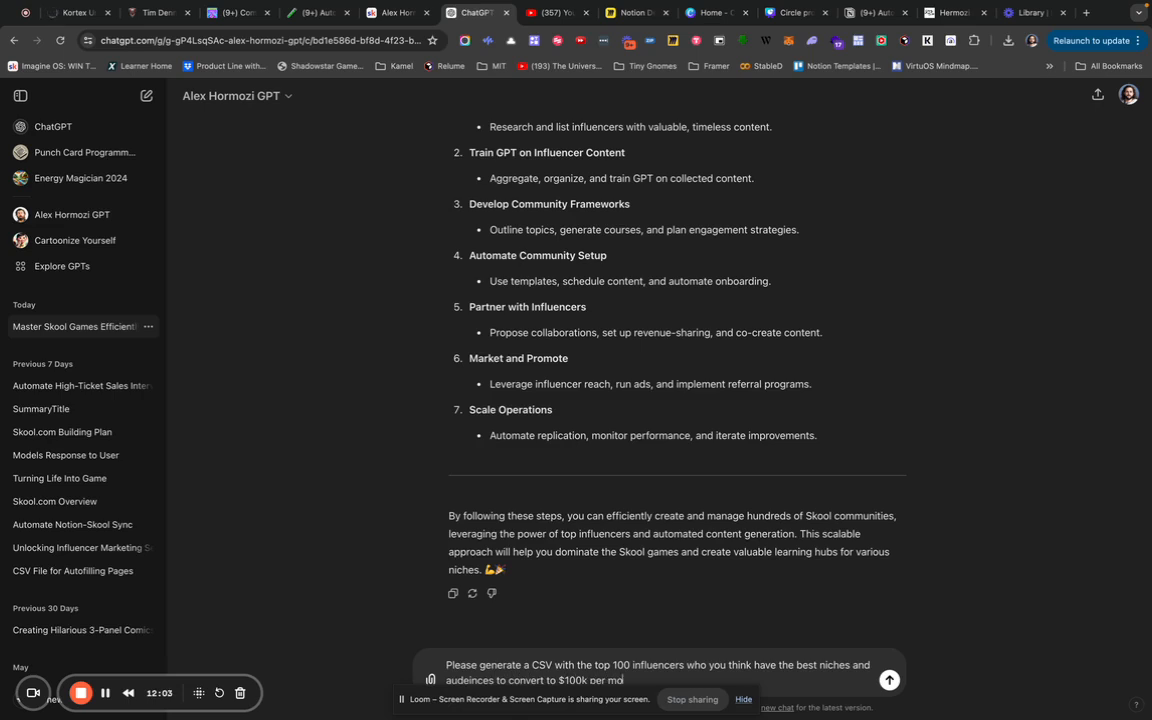
text(nth recurring membership revenue)
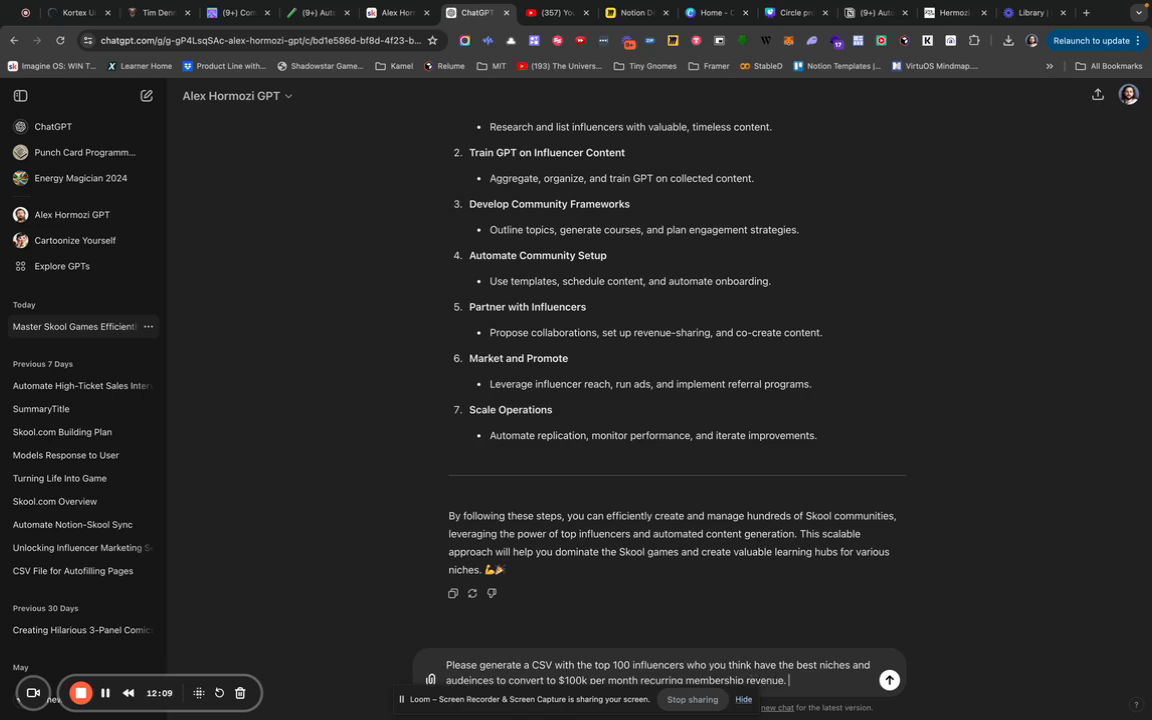
text(.  Please sort by popularity of)
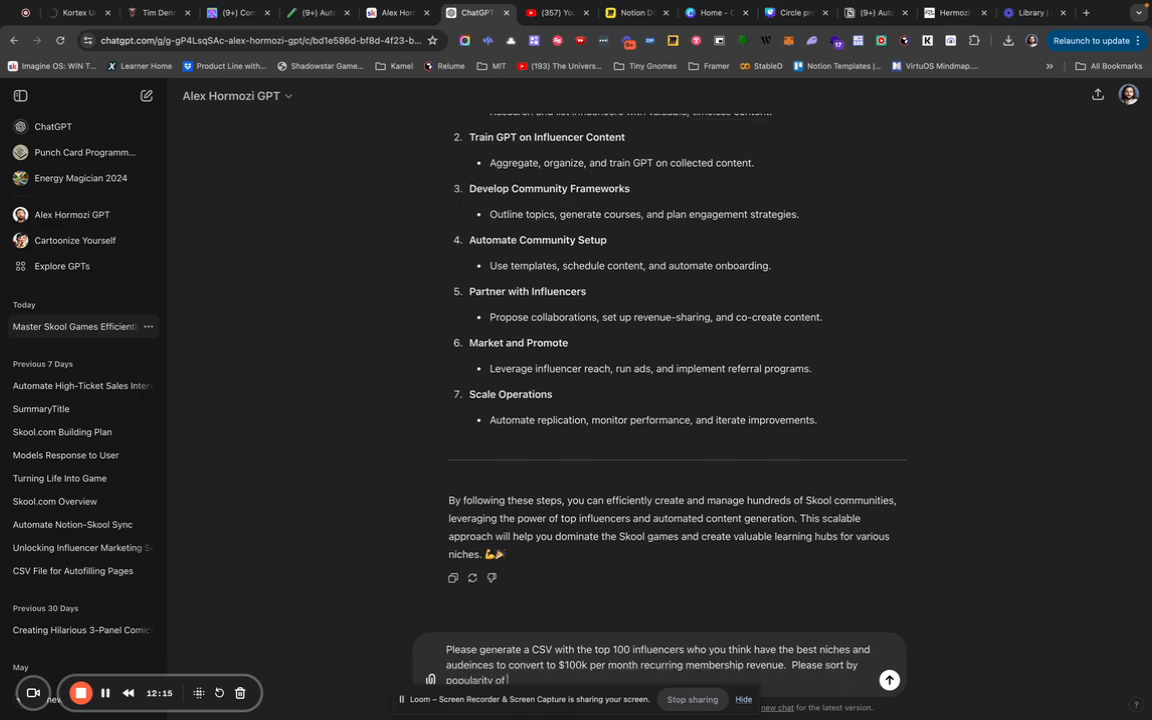
text( the influencers. relevance of their nid)
key(BackSpace)
text(che to)
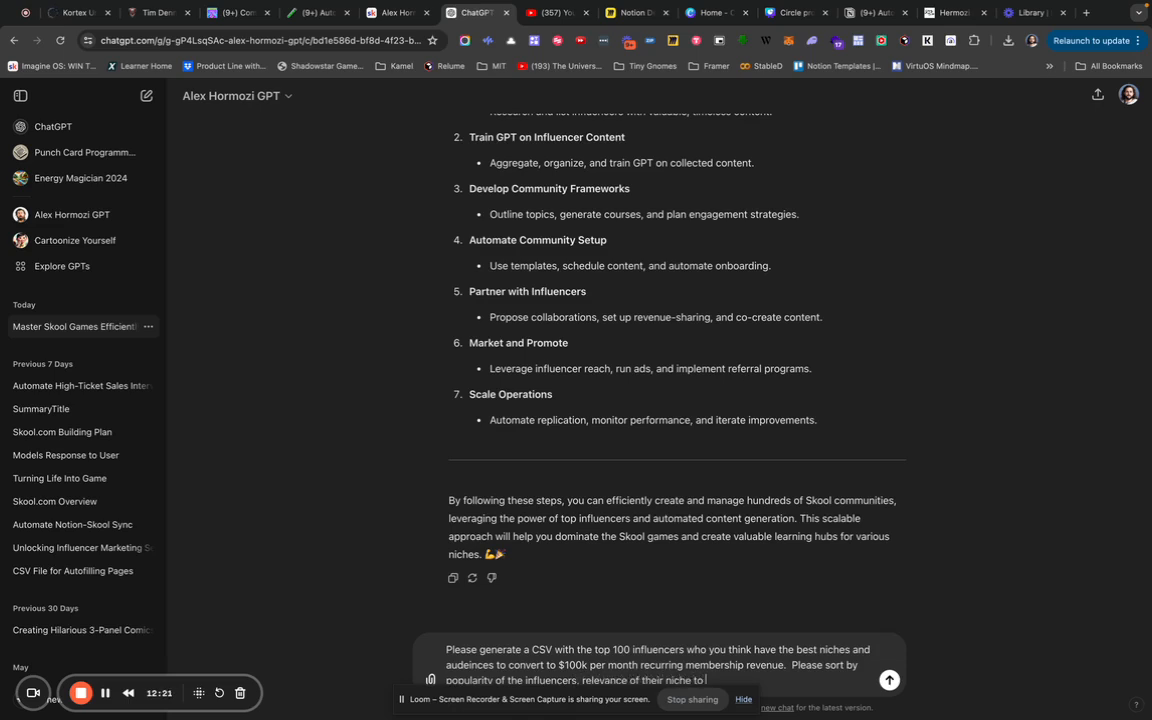
text( be mon a membership, evergreen conetent)
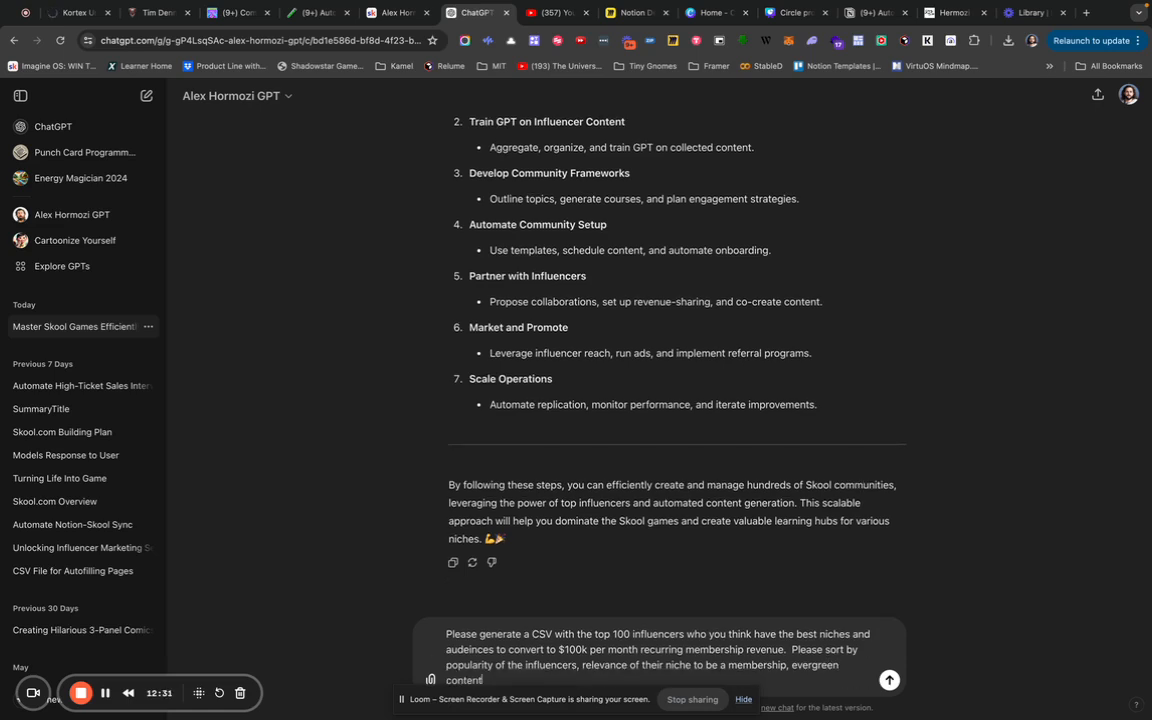
text( that Ai can accurately tead)
text(h)
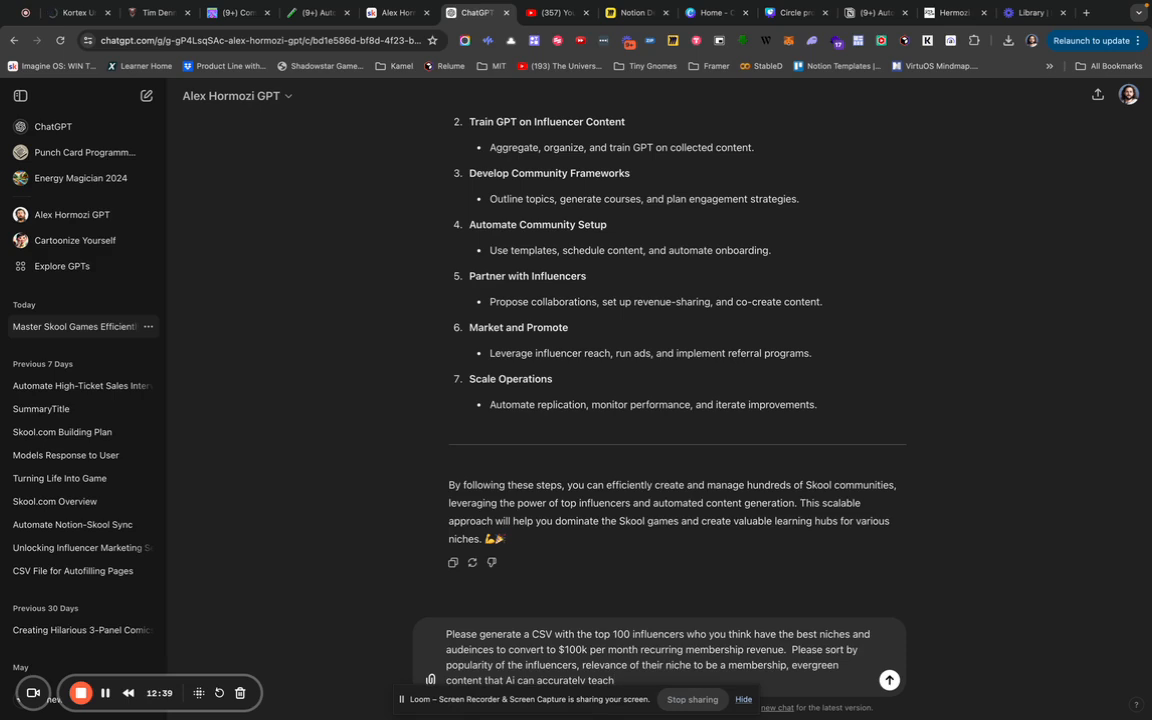
text(. (for instance. A)
key(BackSpace)
text(we should av)
text(oide)
text(t)
Add that influencers teaching software tutorials should be avoided, since AI can't teach tutorials accurately.
key(BackSpace)
text(influence)
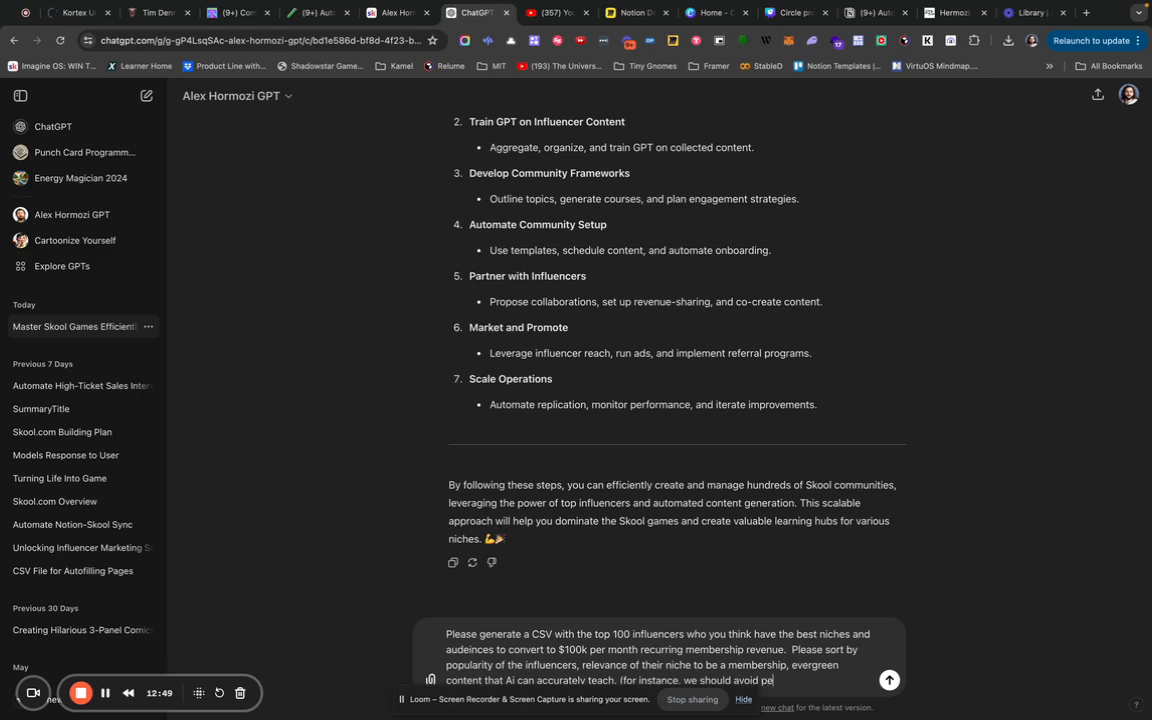
text(r who teach softwa)
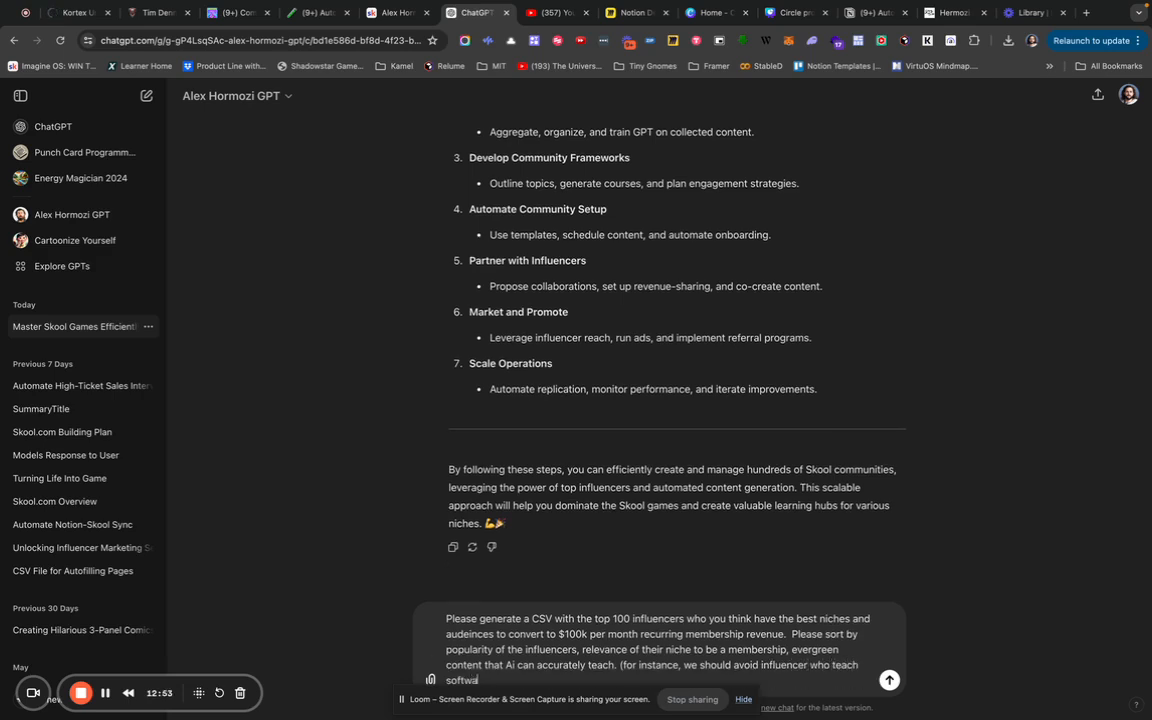
text(re tutorials as aa)
key(BackSpace)
text(i is not going to do a good job of)
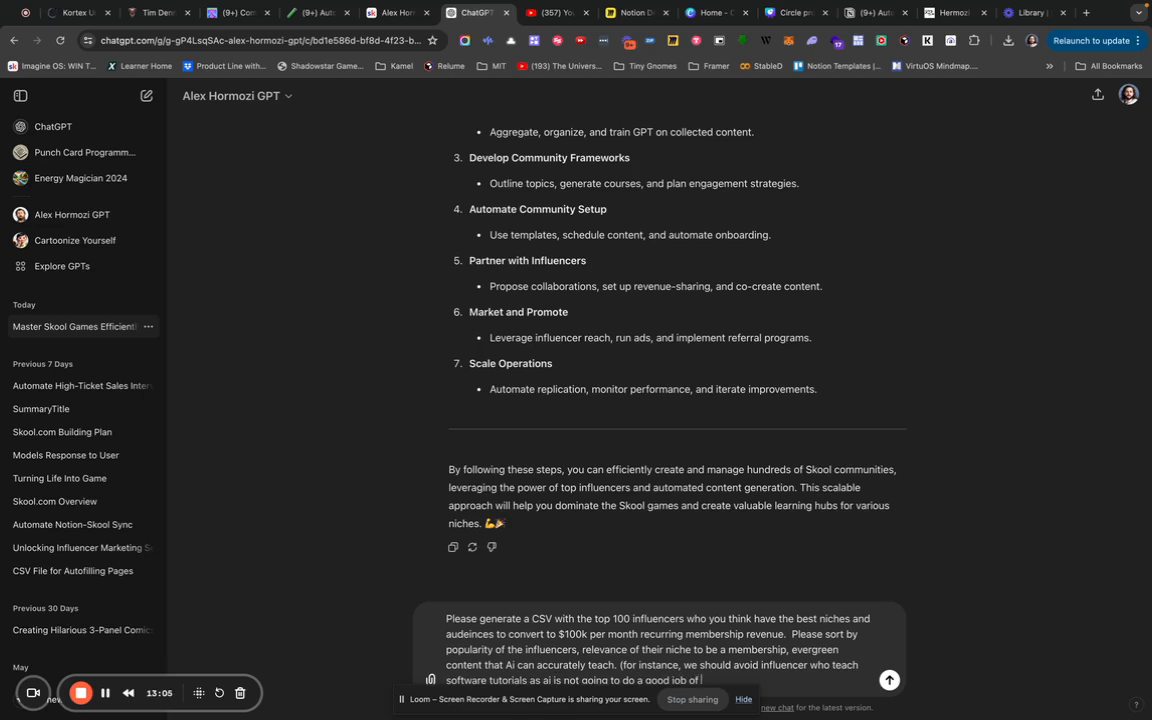
text( accurately teaching tutorials))
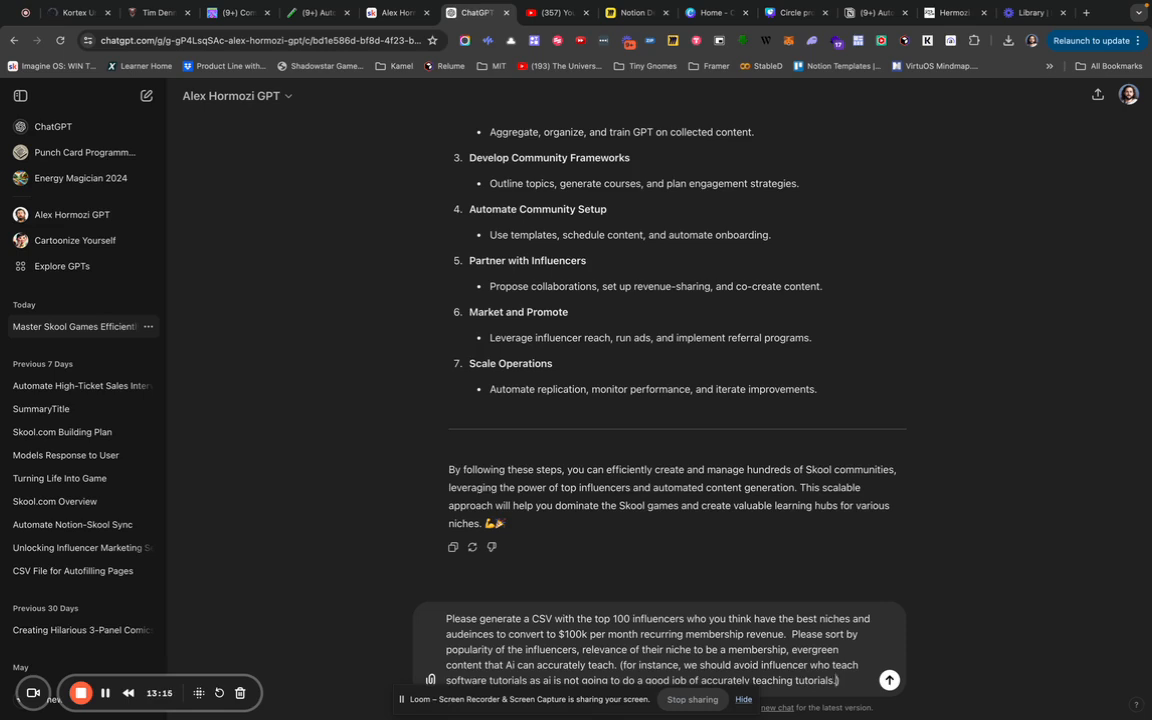
Add that AI teaches evergreen business knowledge and productivity well, and ask for 10 rows with many columns.
key(shift+Return)
text(However AI does do a good job teaching things like even)
text(green business knowledge, produ)
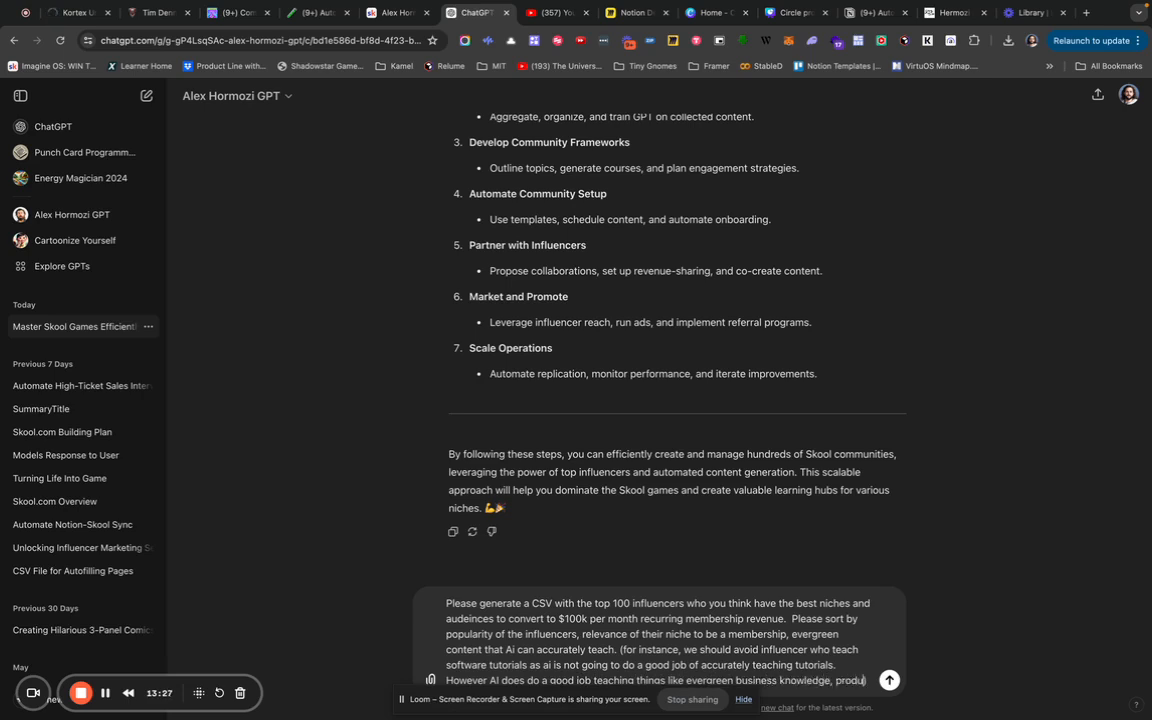
text(ctivity hacks. )
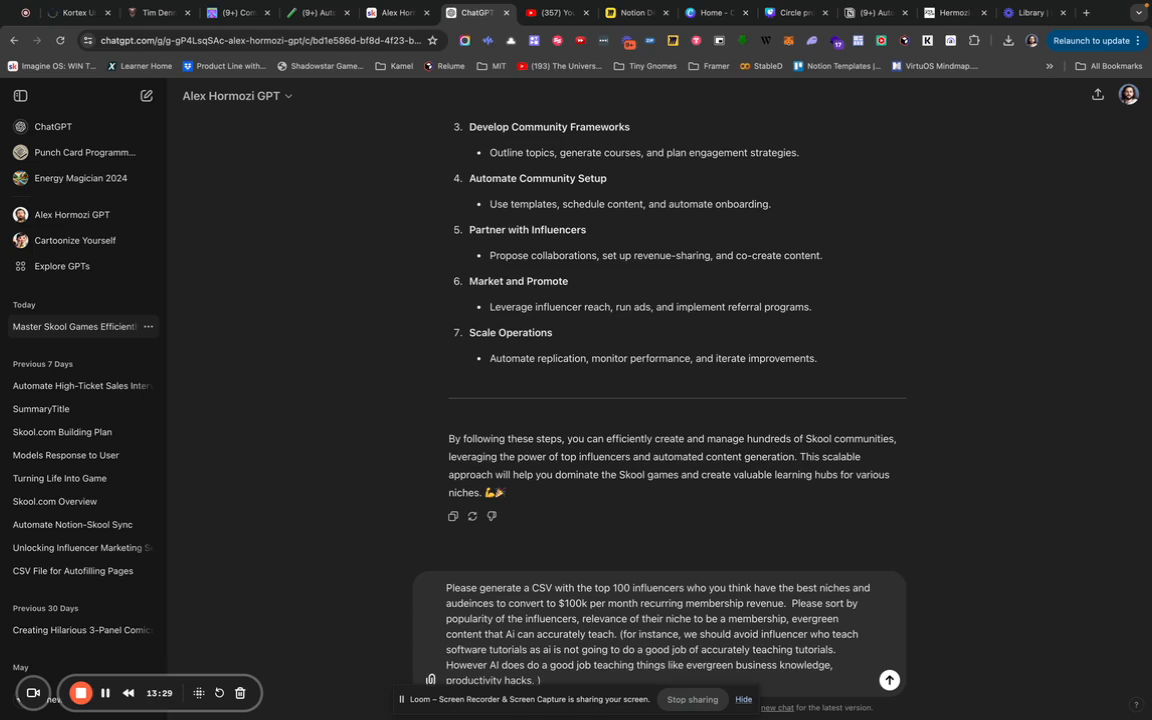
text(etc. )
text(and all kinds )
text(of other niches)
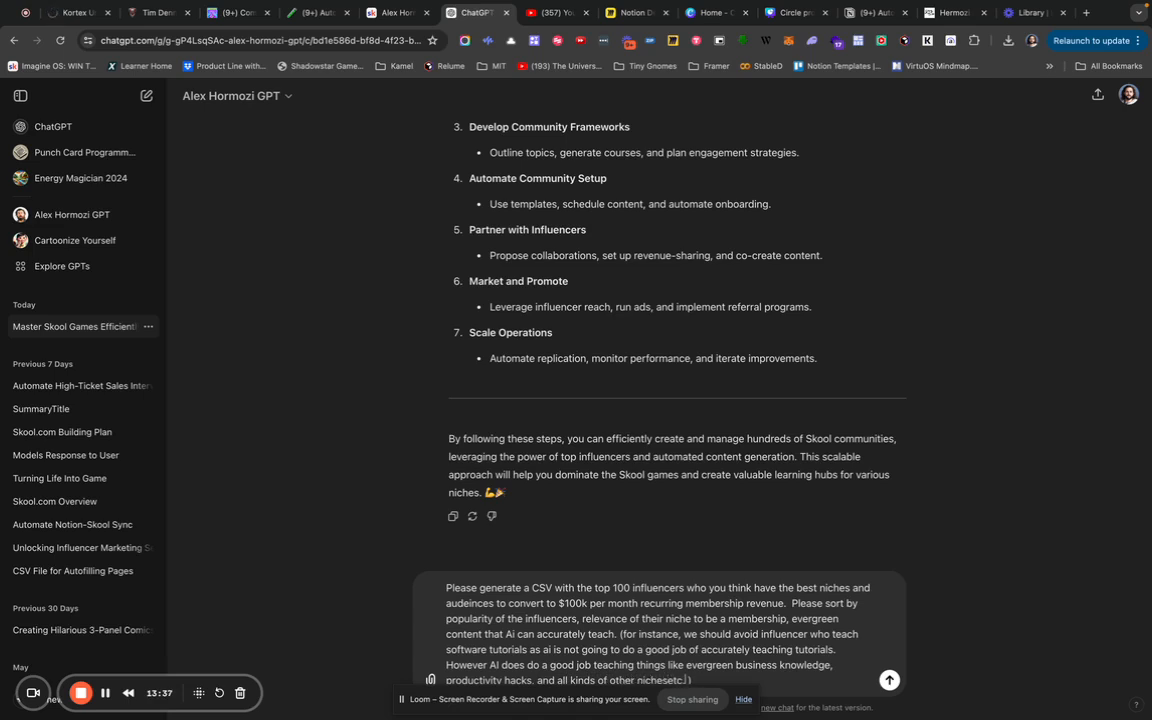
key(BackSpace)
key(BackSpace)
key(BackSpace)
key(End)
key(shift+Return)
text(If you a)
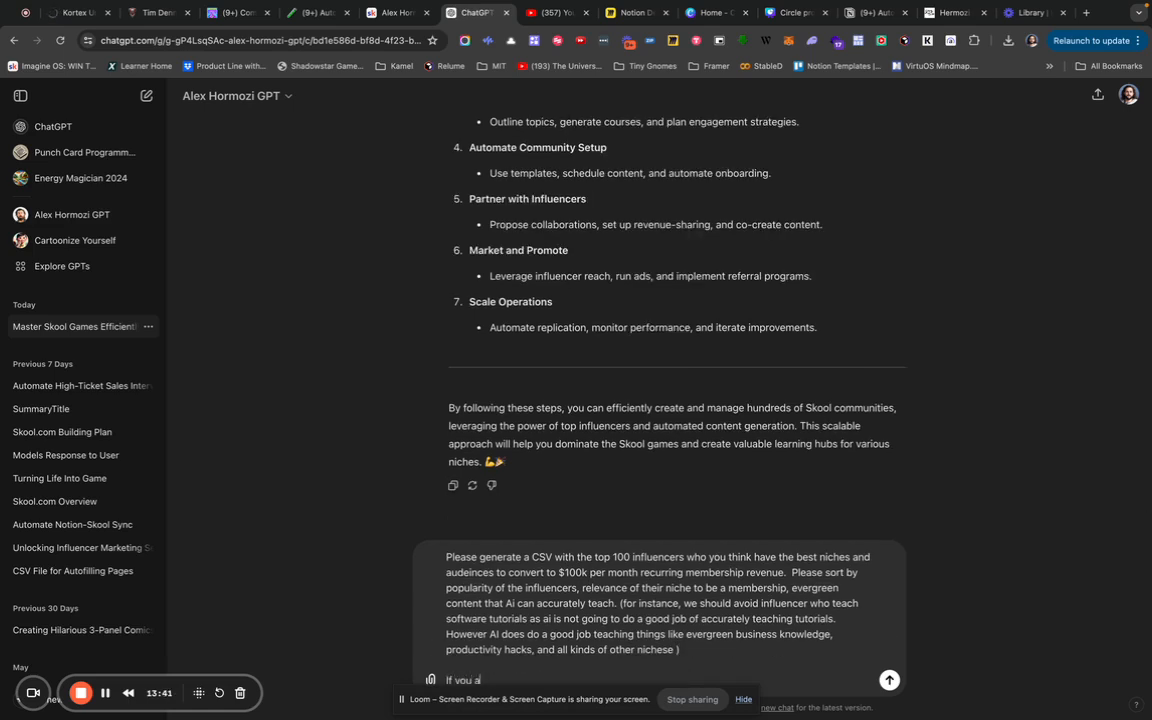
text(n do 100. Please make a list of 10. Please use as many columns as possible to help me)
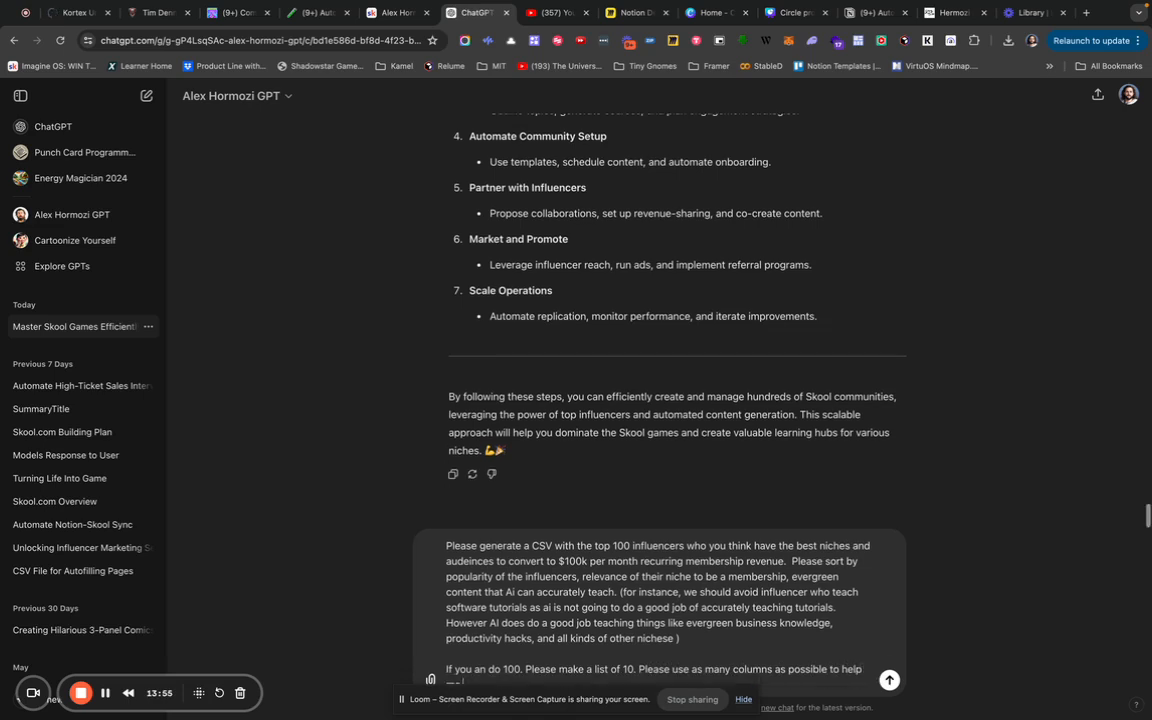
text( by)
text(ild a database d)
text(f the type of info i'll want to work with)
Send the influencer CSV request and clear the false-start landing page draft.
key(Return)
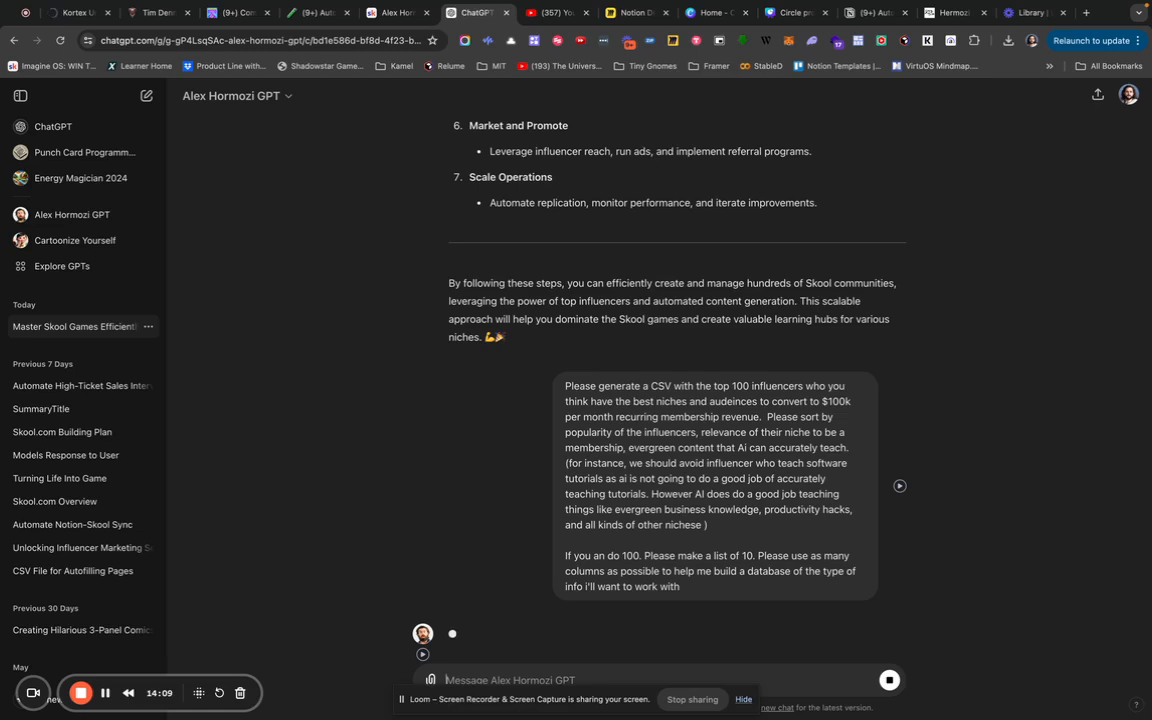
text(Please Generate)
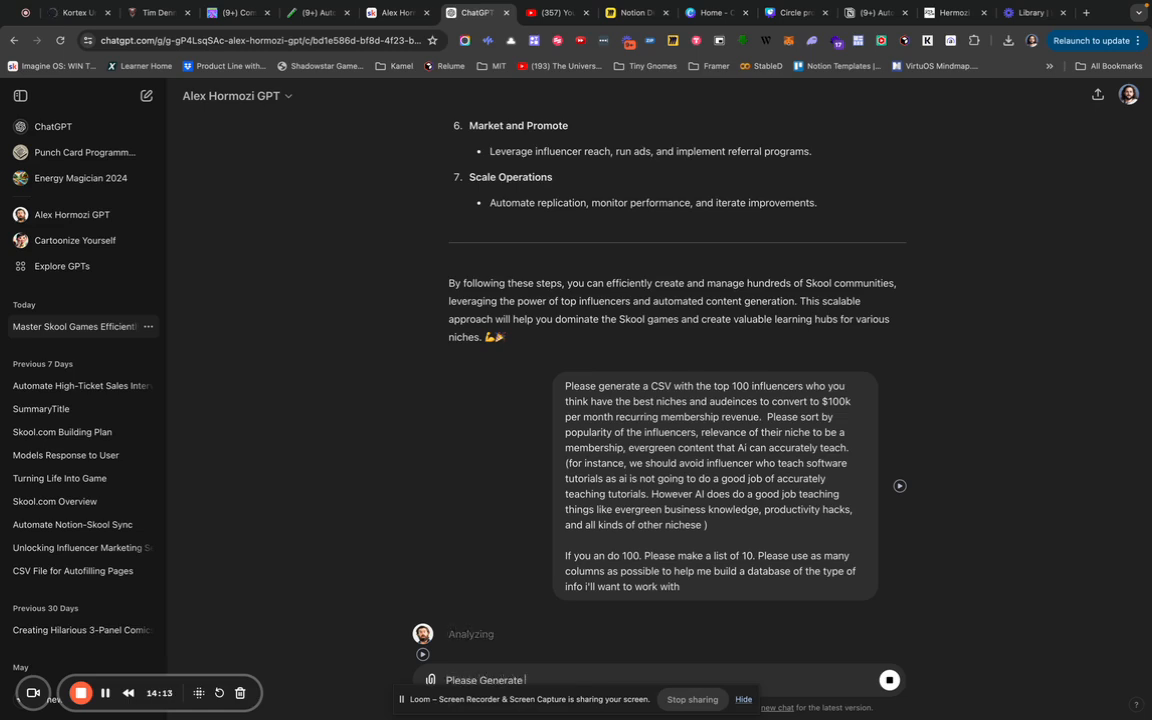
text( a Landing)
key(BackSpace)
key(BackSpace)
key(BackSpace)
key(BackSpace)
key(super+a)
text(As a co)
key(super+a)
key(BackSpace)
Draft 'Please Generate a $100M offer…', rewording its ending to 'to present in a landing page form to'.
text(Please Generate a $100M offer based on)
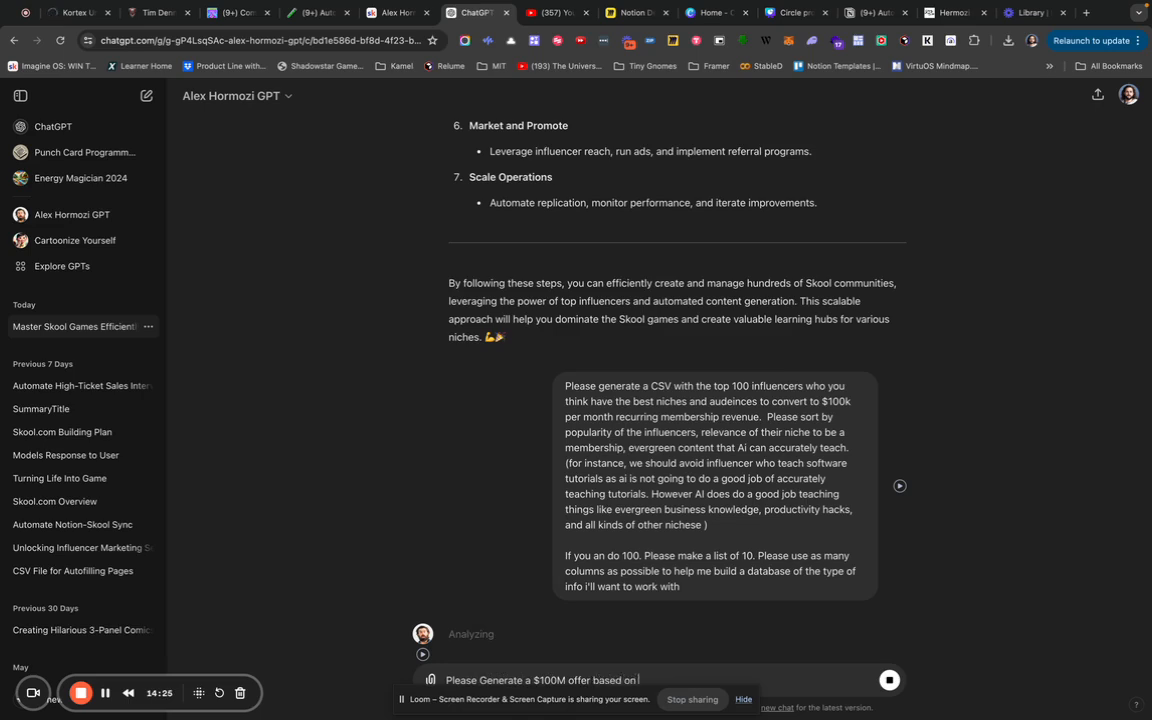
text( the fact that i)
text(hae)
key(BackSpace)
key(BackSpace)
text(avt)
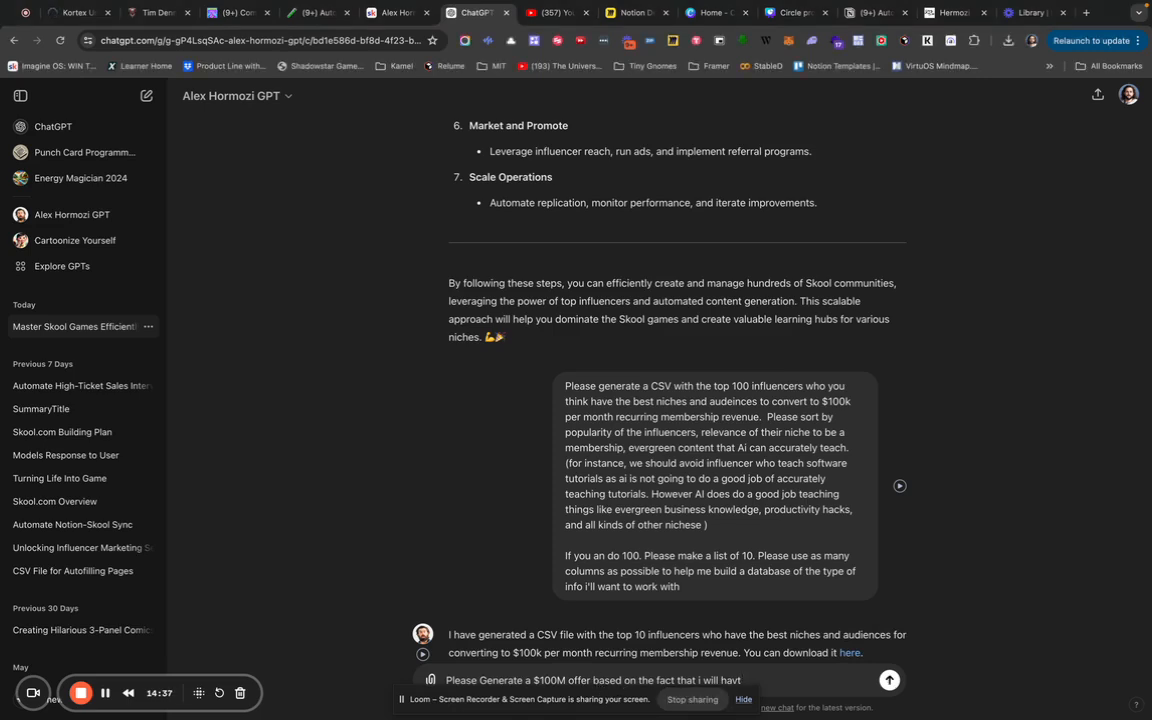
drag(594, 680, 824, 704)
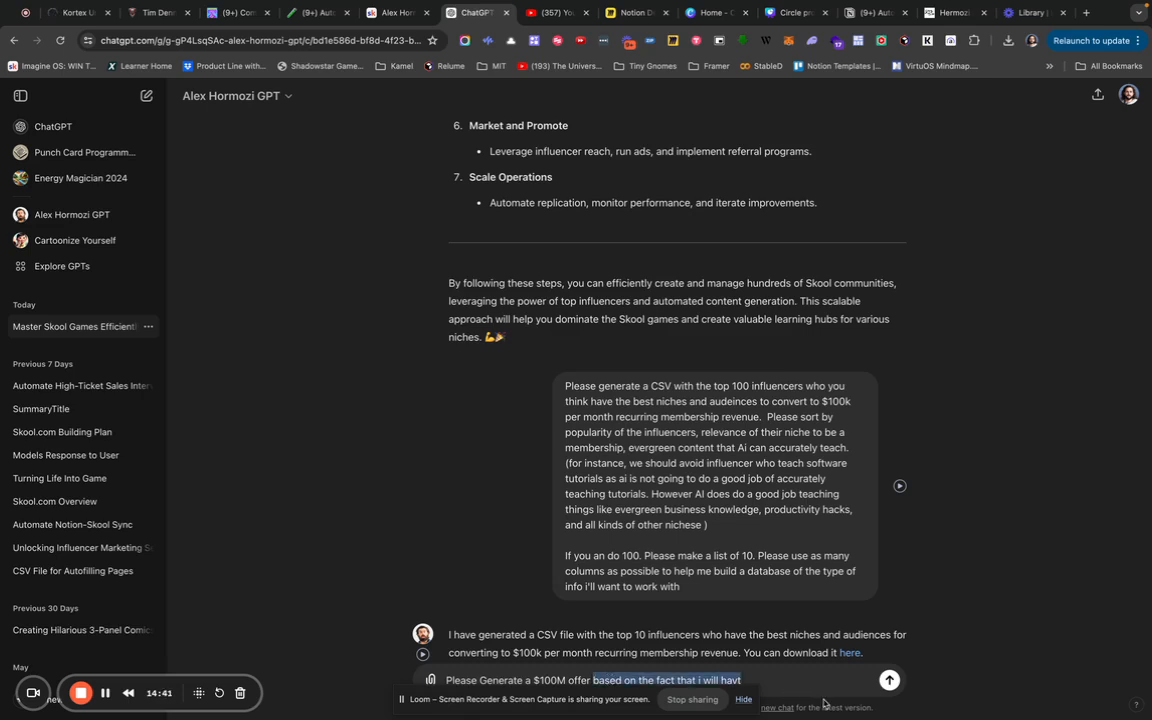
text(to)
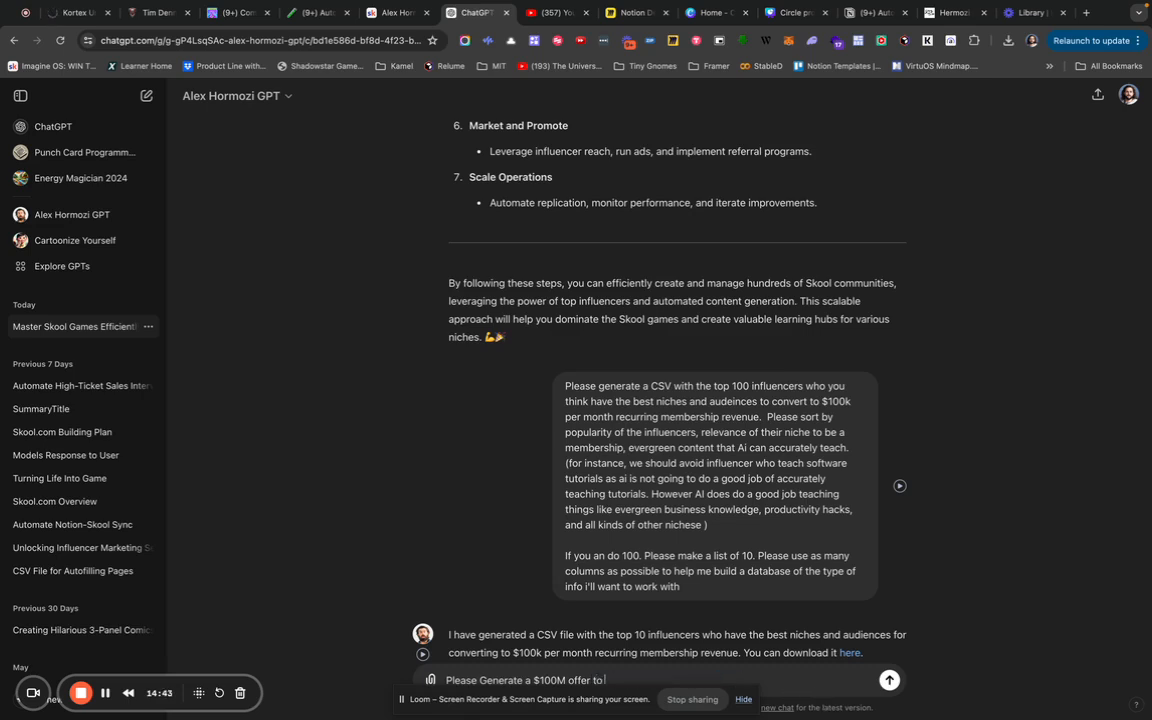
text( present in a landing page form to)
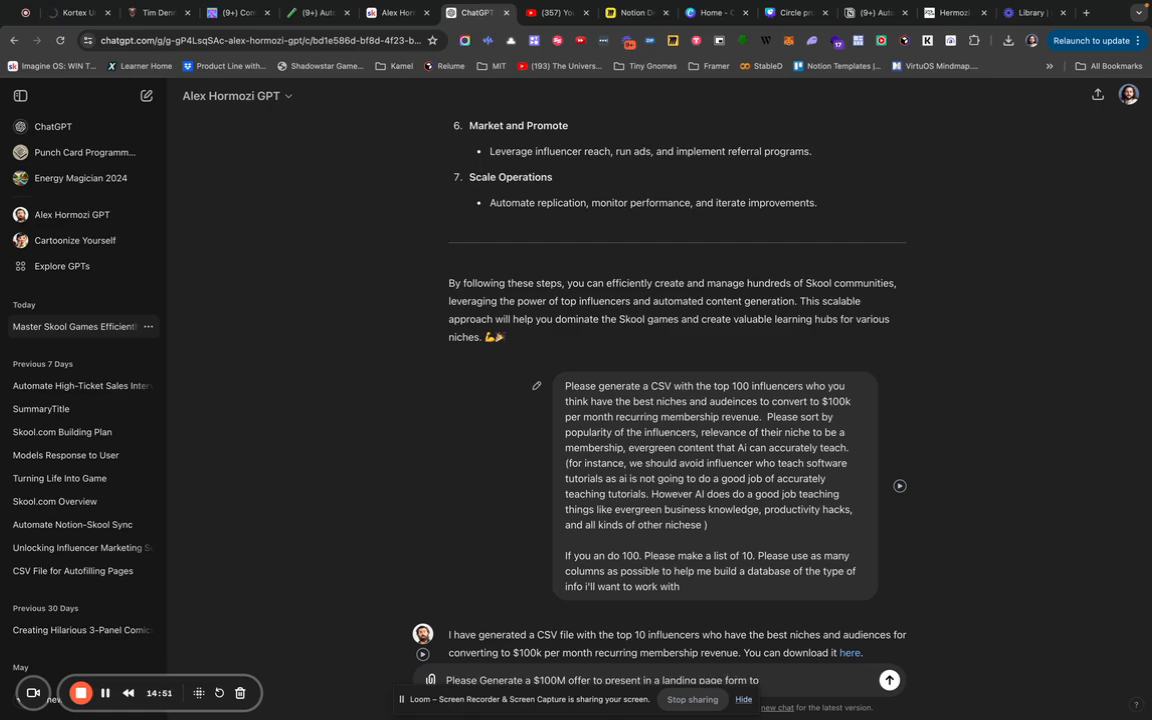
scroll(833, 588, down, 5)
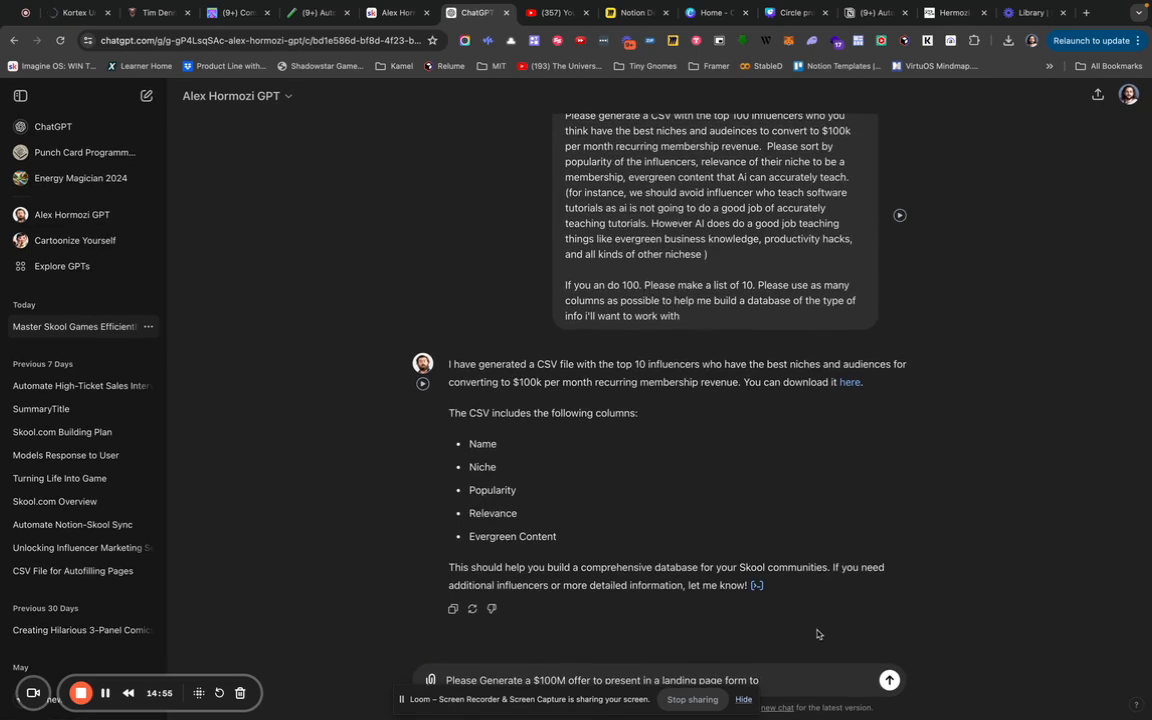
Download the influencer CSV and describe sharing each influencer's generated Skool with them as a free gift.
click(846, 385)
text(share the Skool I gen)
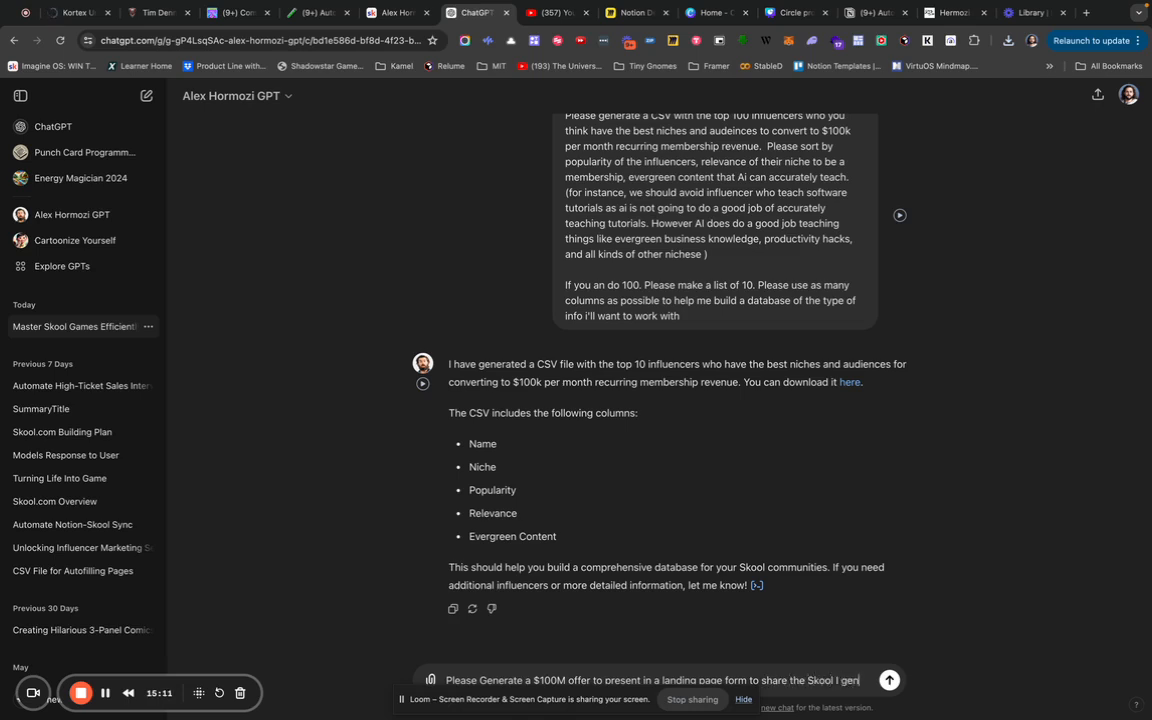
text(erated for each influencer)
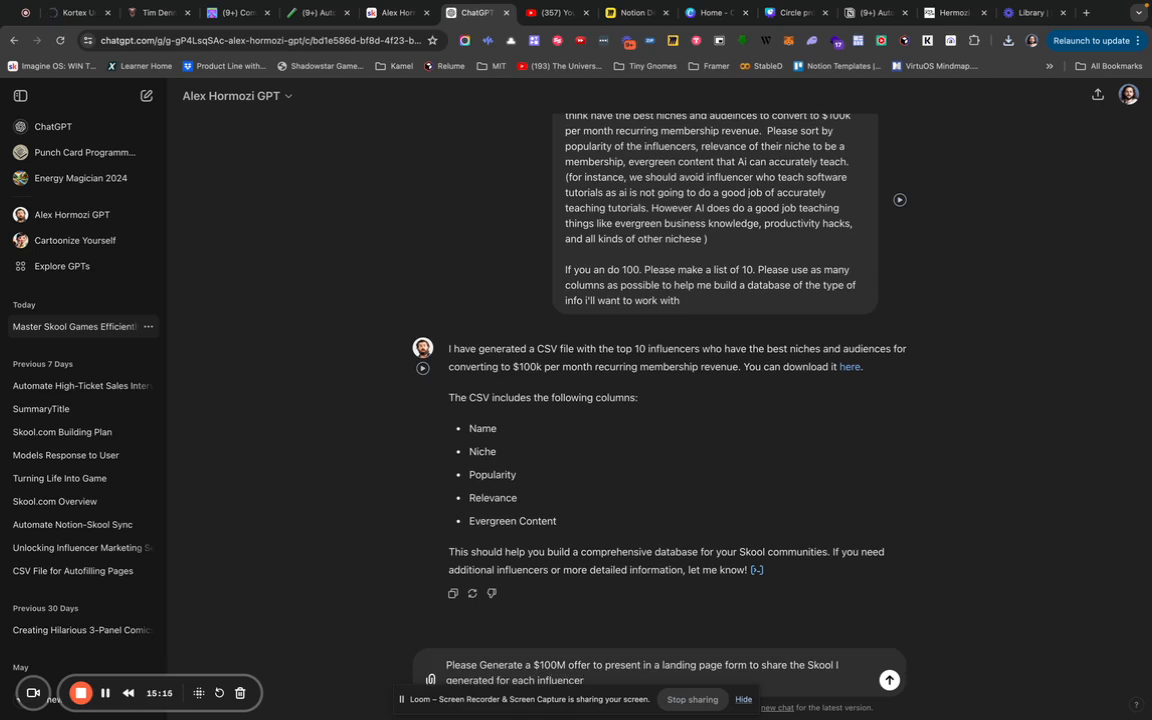
text( with that influencer or their management. The goal is to)
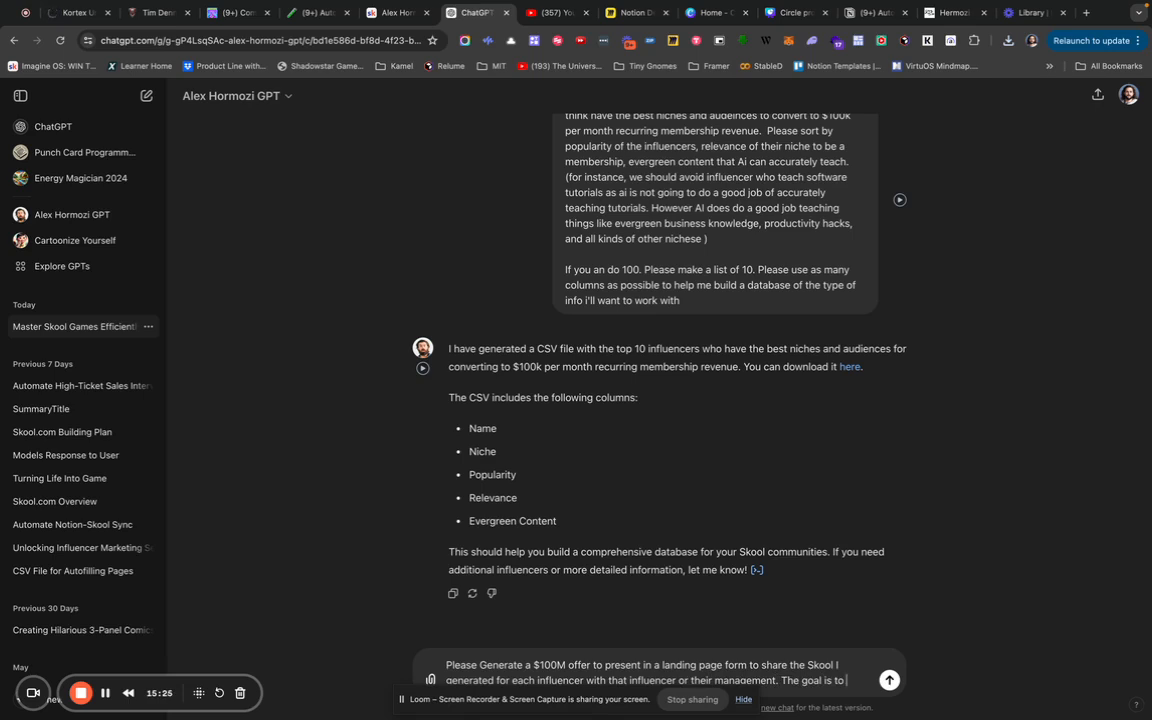
text(show them)
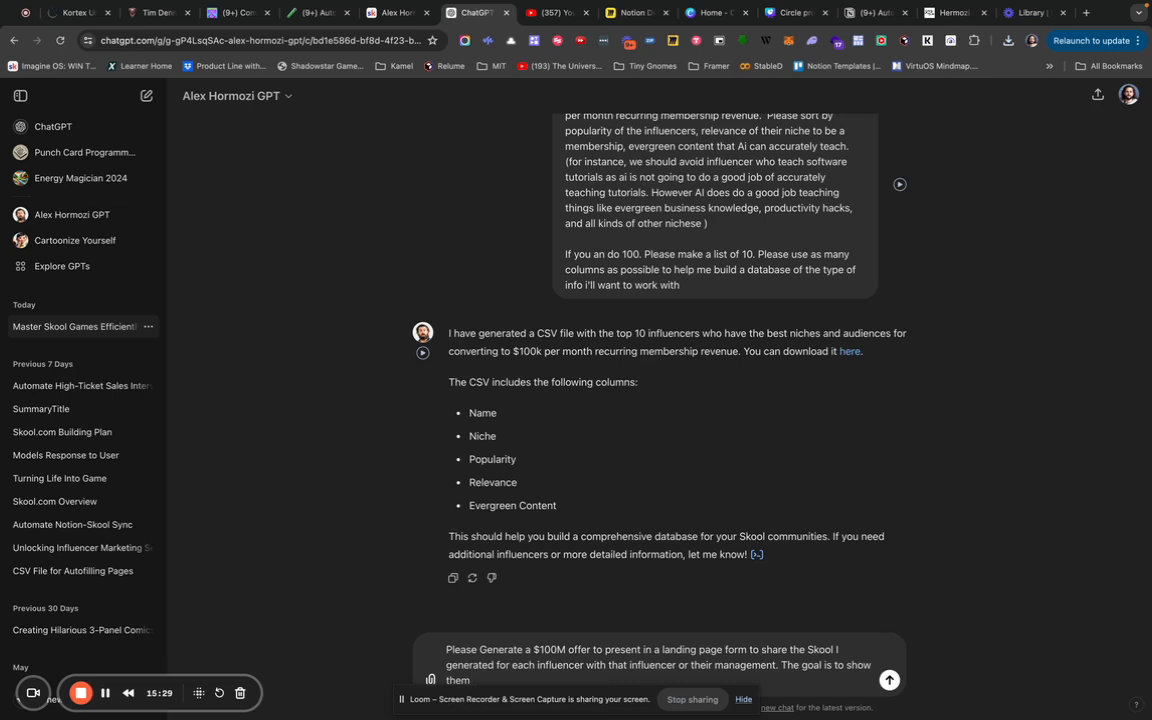
text( all the amazing work we did for)
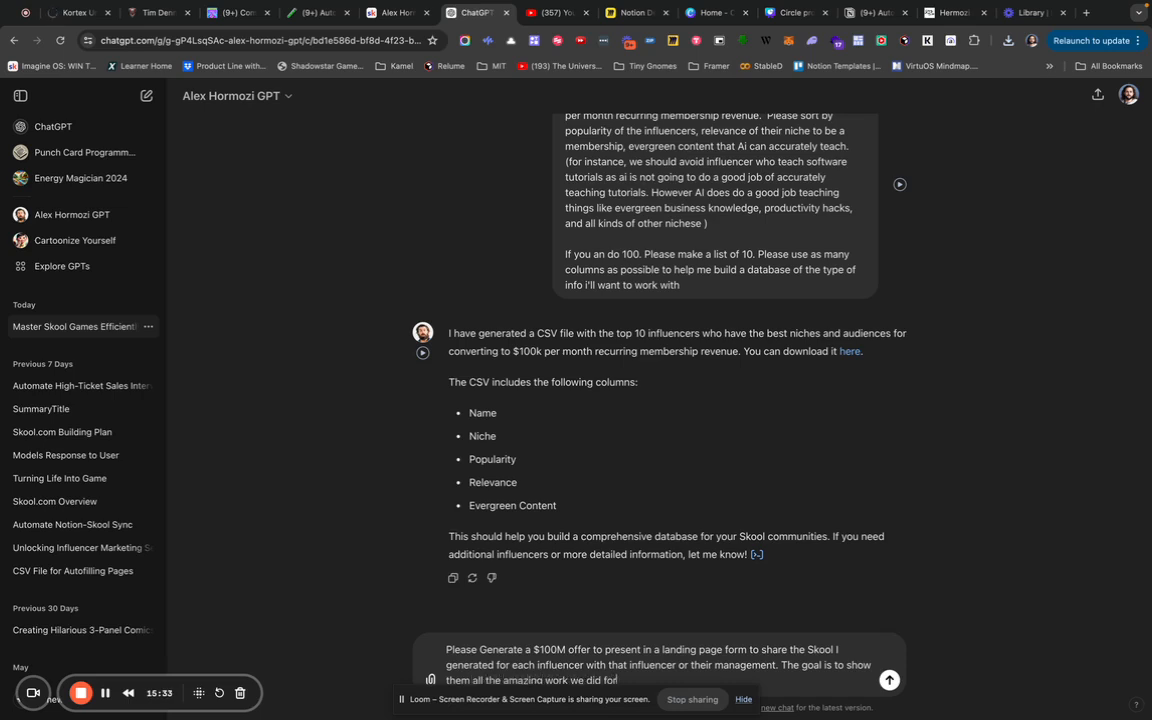
text( free, and offer dt to them as a gift. Th)
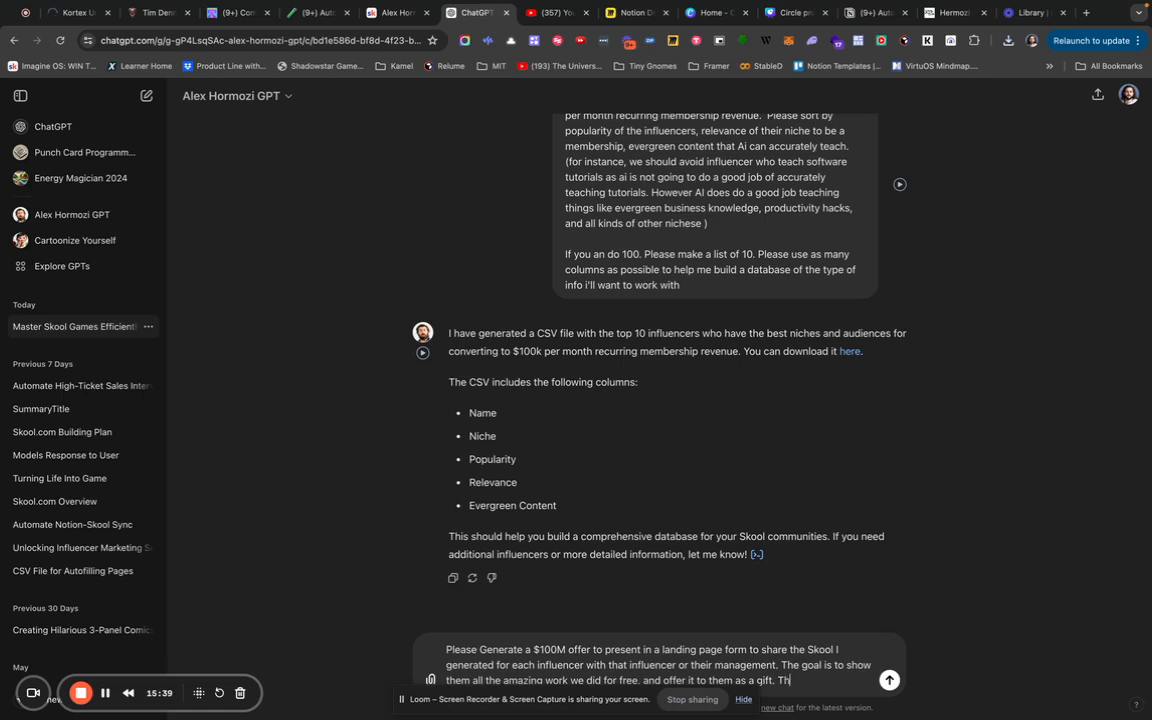
text(ey an simply take it over)
text(. It has their )
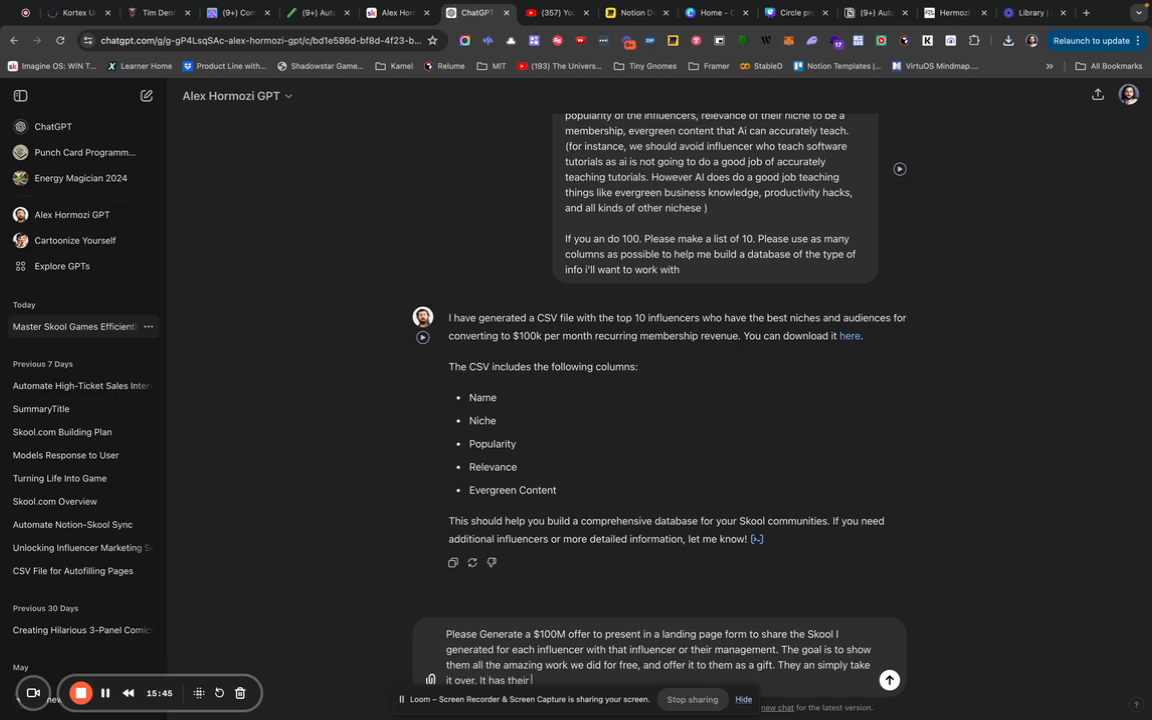
text(initial posts. it has a copywriting GPT)
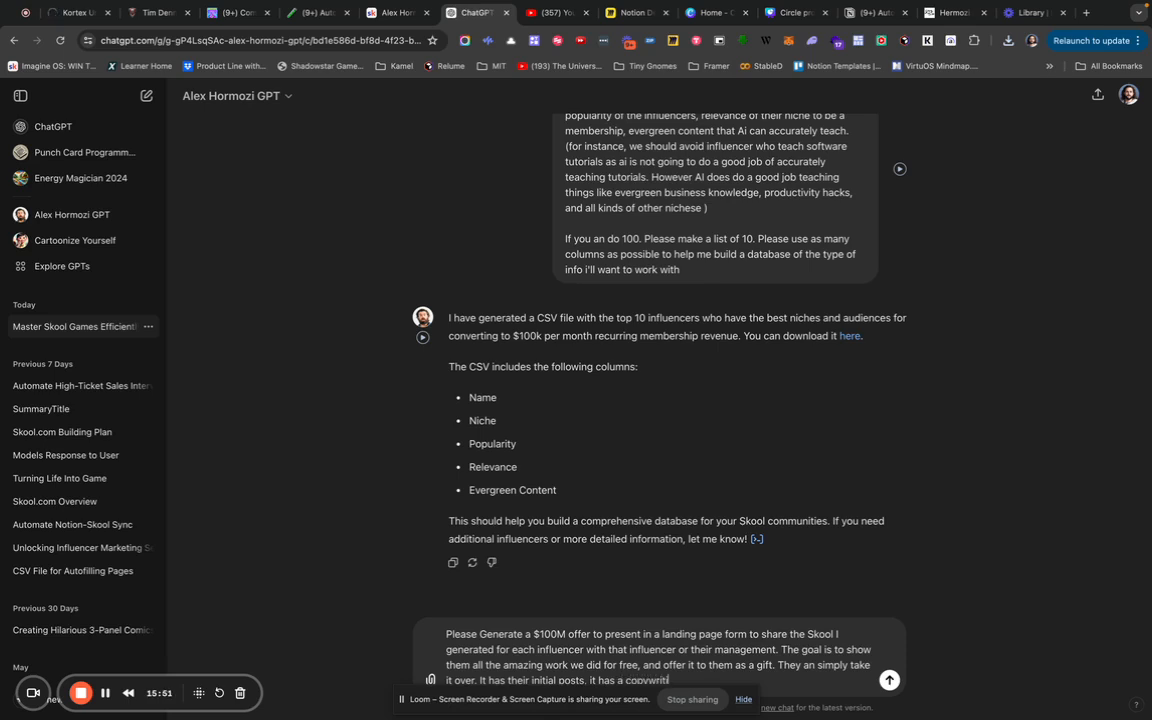
text( ready to go. it has a sy)
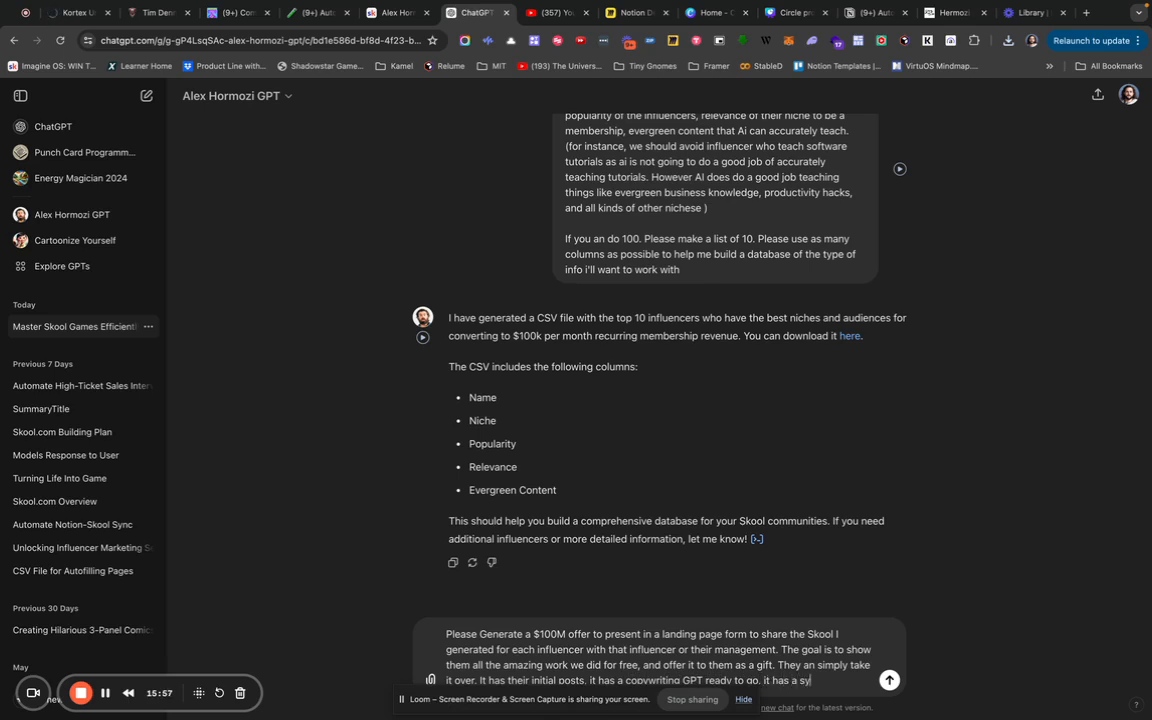
text(stem for rep)
Detail the Skool's courses, thumbnails and free takeover or partnership options, then begin asking for other copy.
key(BackSpace)
text(writing their existing content into)
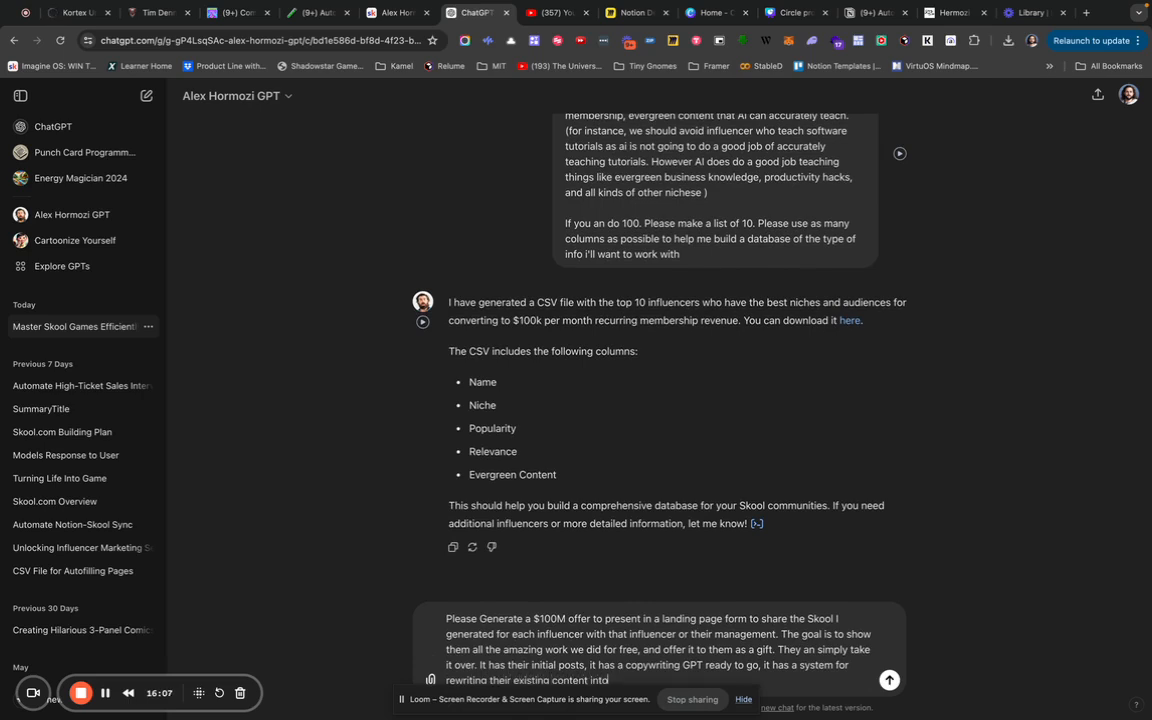
text( courses and lessons, it has)
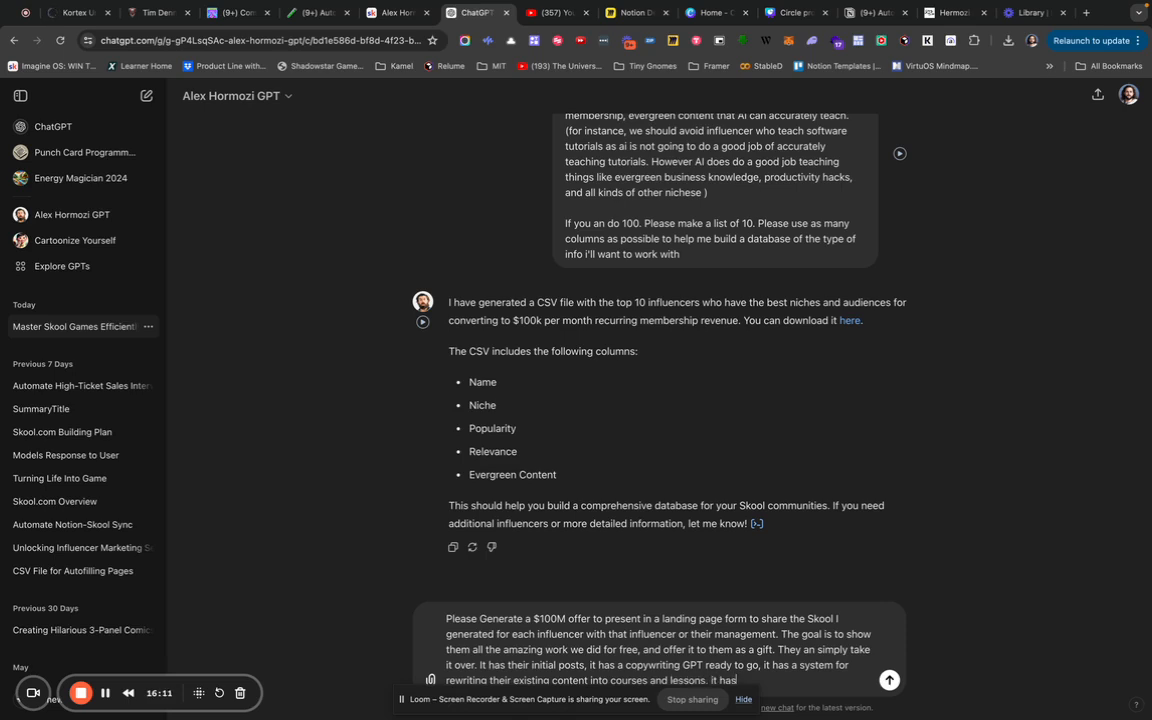
text(. it has thumbnails in their style alrea)
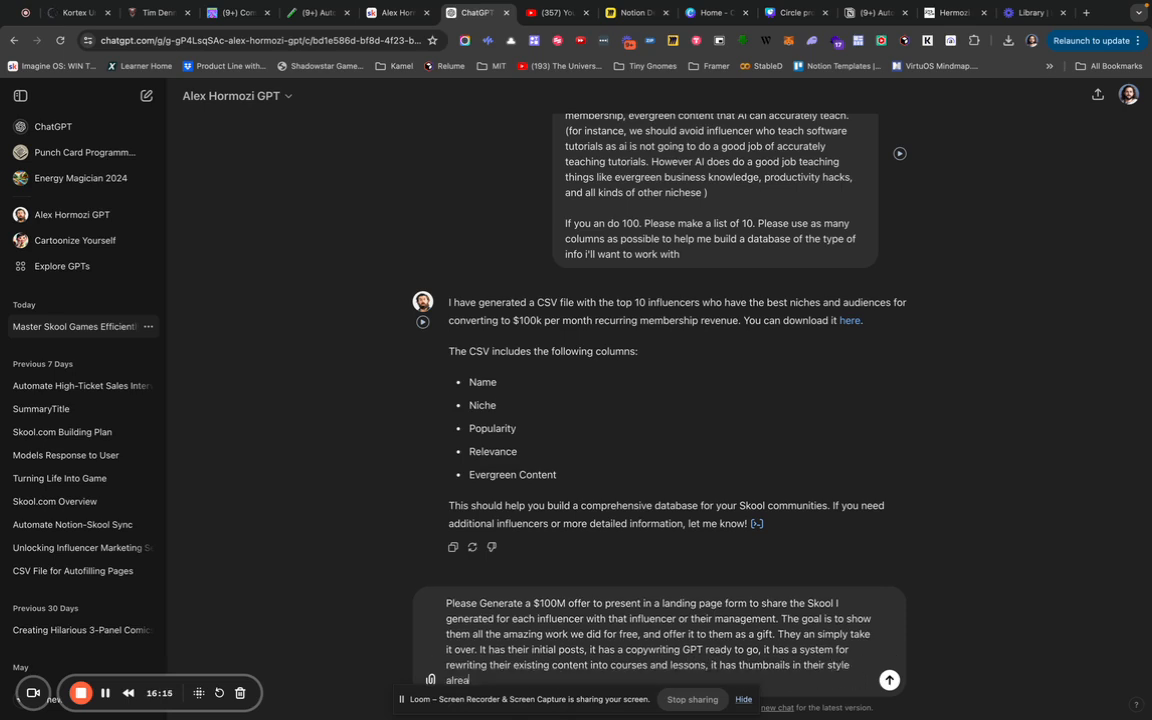
text(dy loaded. it has automation sequence)
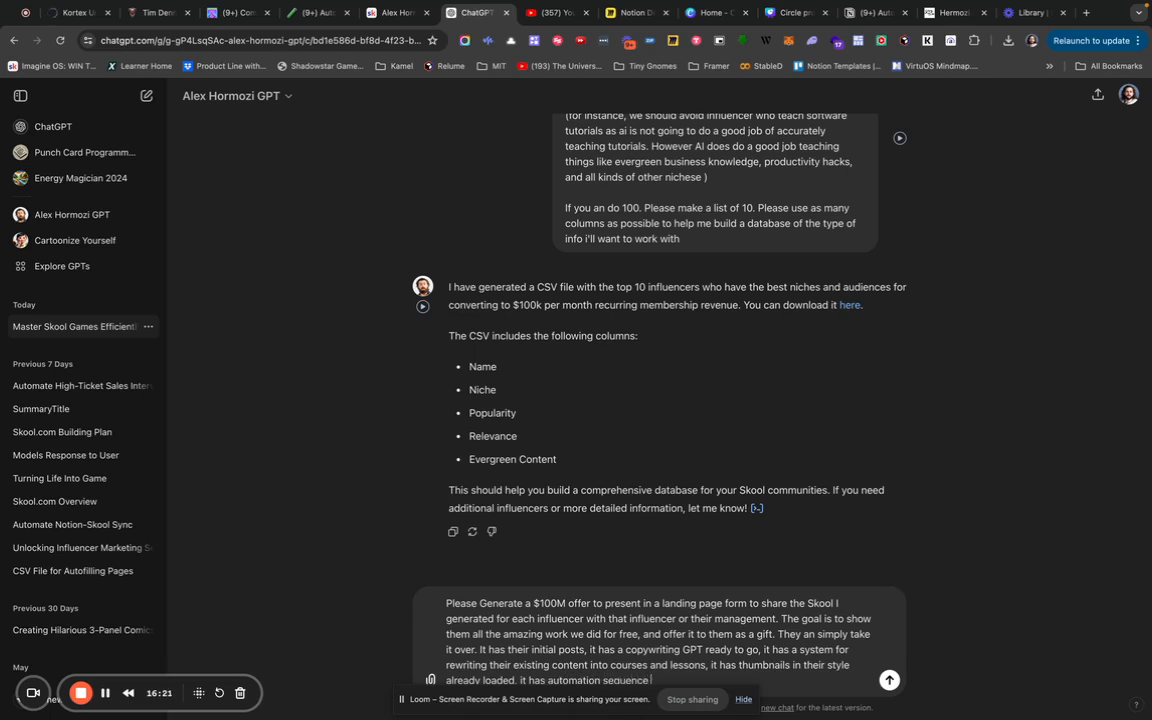
text(s arlready set up with copywriting in)
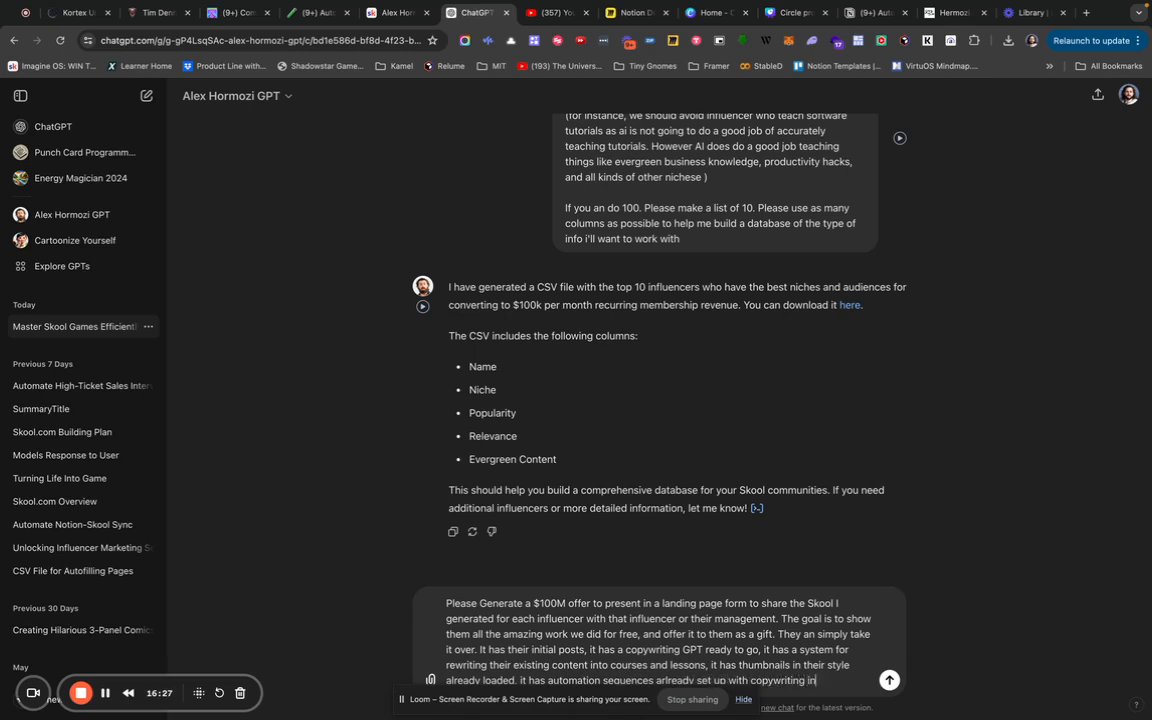
text( place. And the influecncer an)
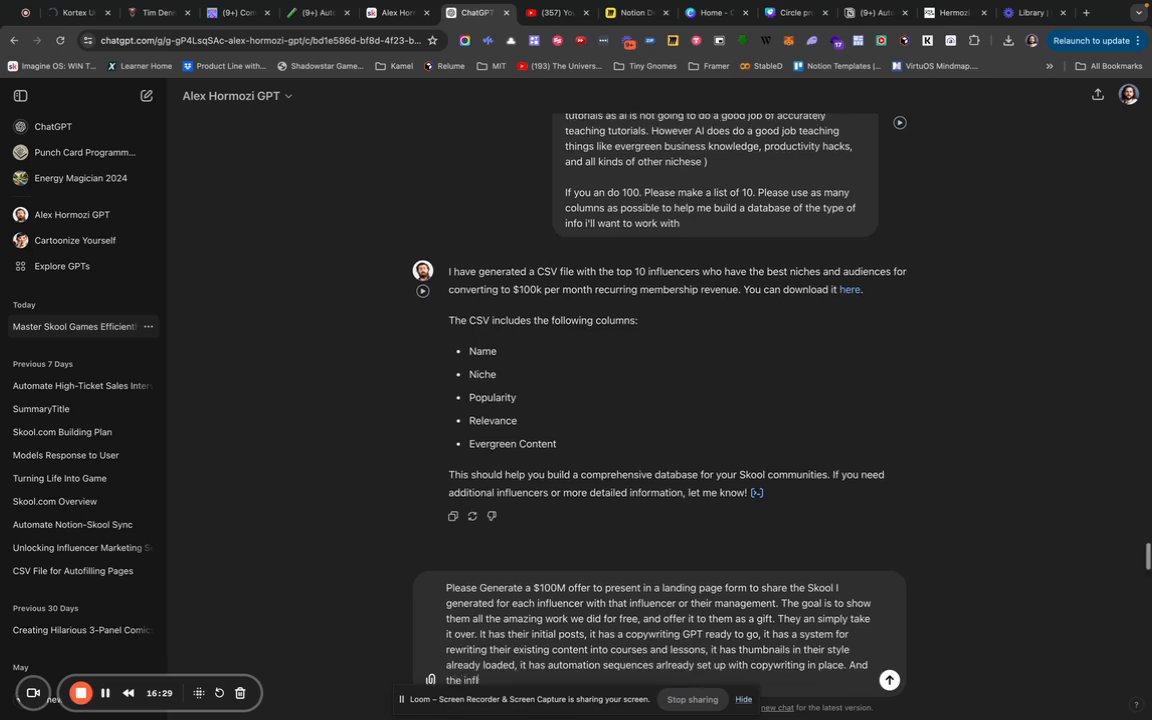
key(BackSpace)
text(can take it over)
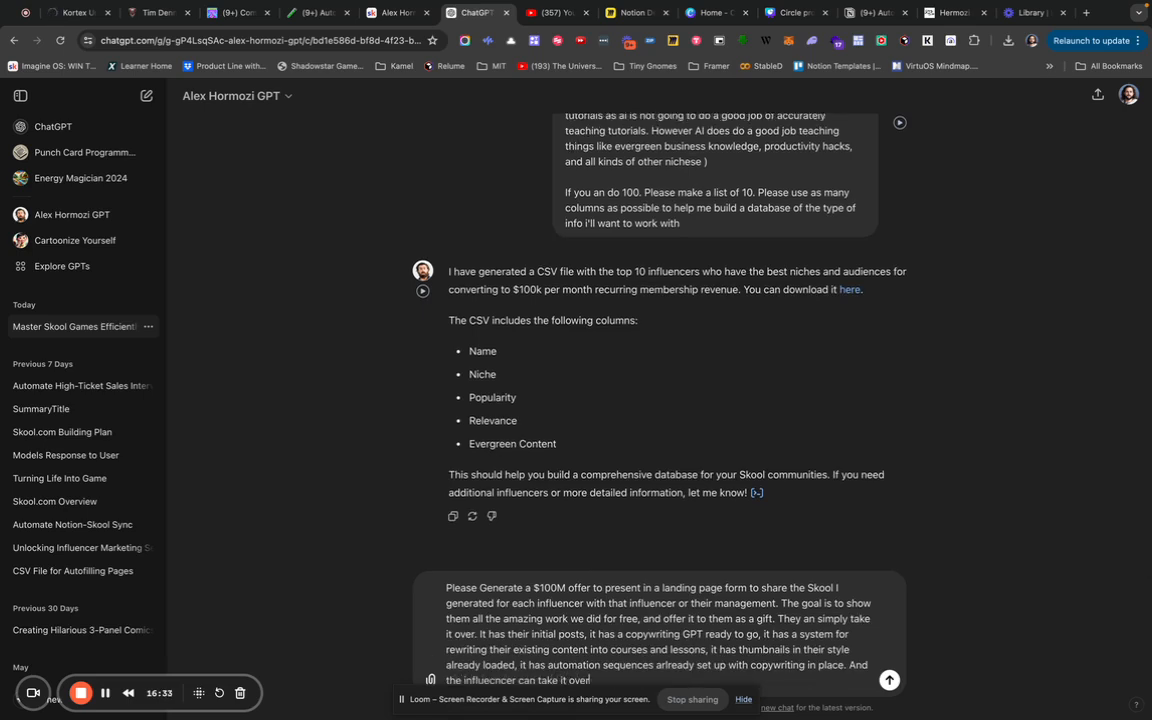
text( for Free. )
text(or they can work with)
text( us)
text( as partners or a)
text(s service provid)
text(ers or as both. )
text(We're siply thankfu)
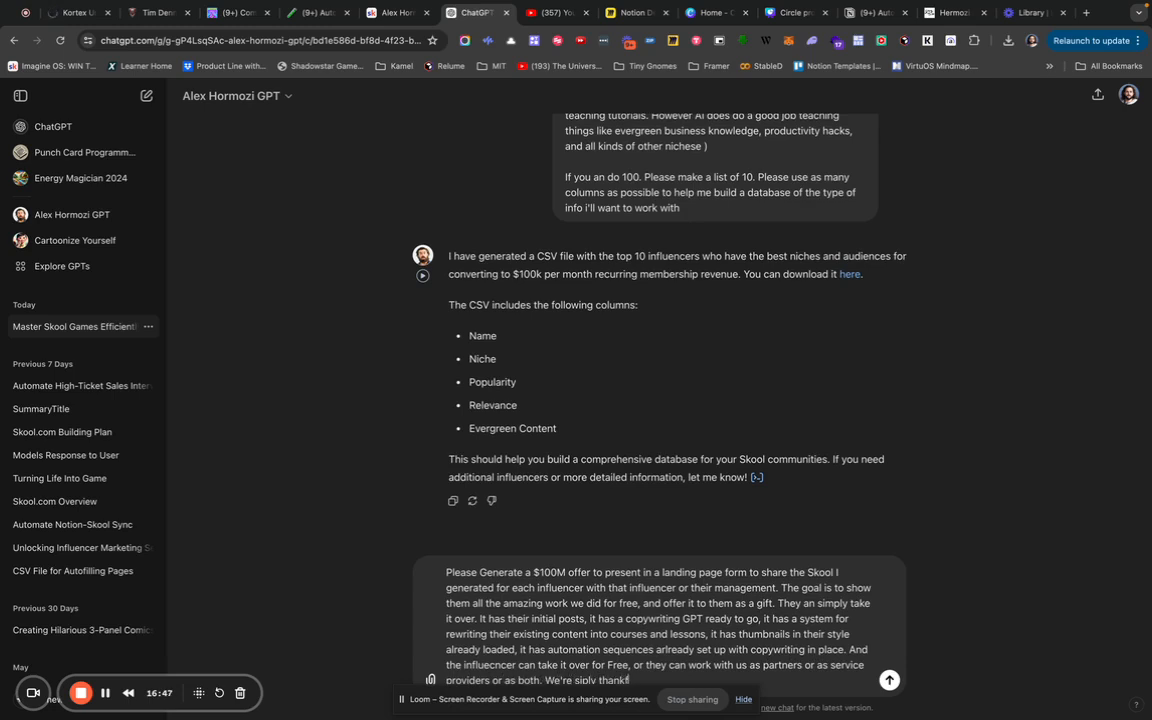
text(l for the quality of their cont)
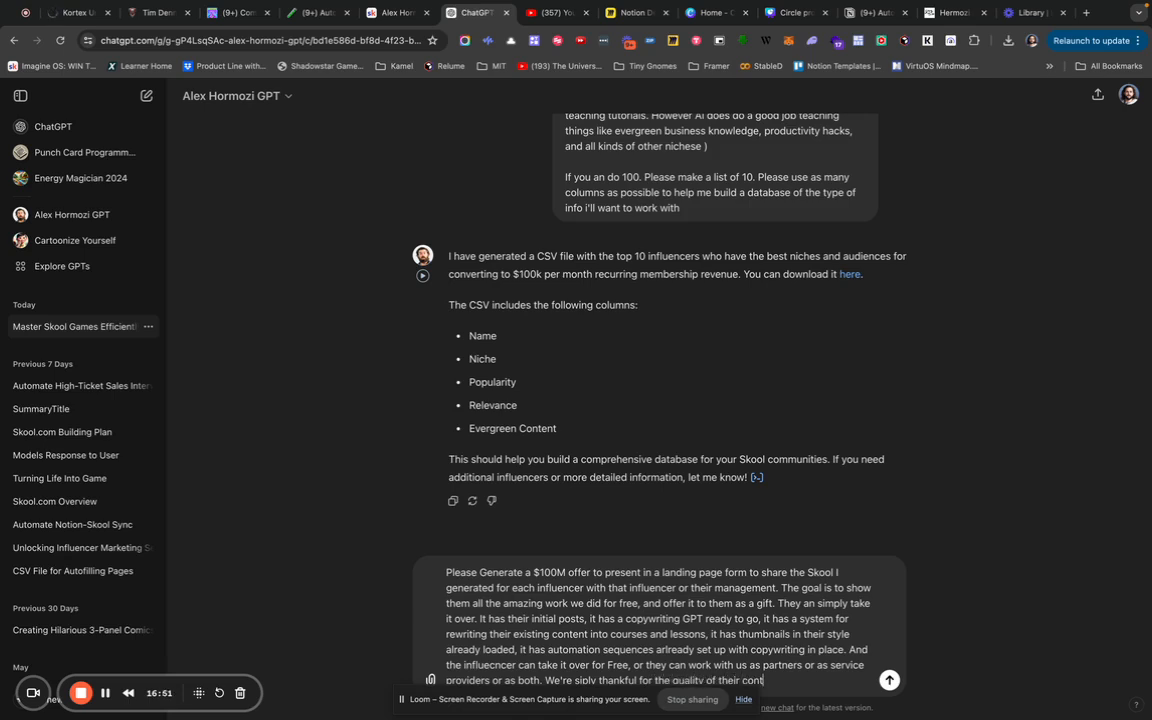
text(ent and excited for the oppor)
text(tunity to)
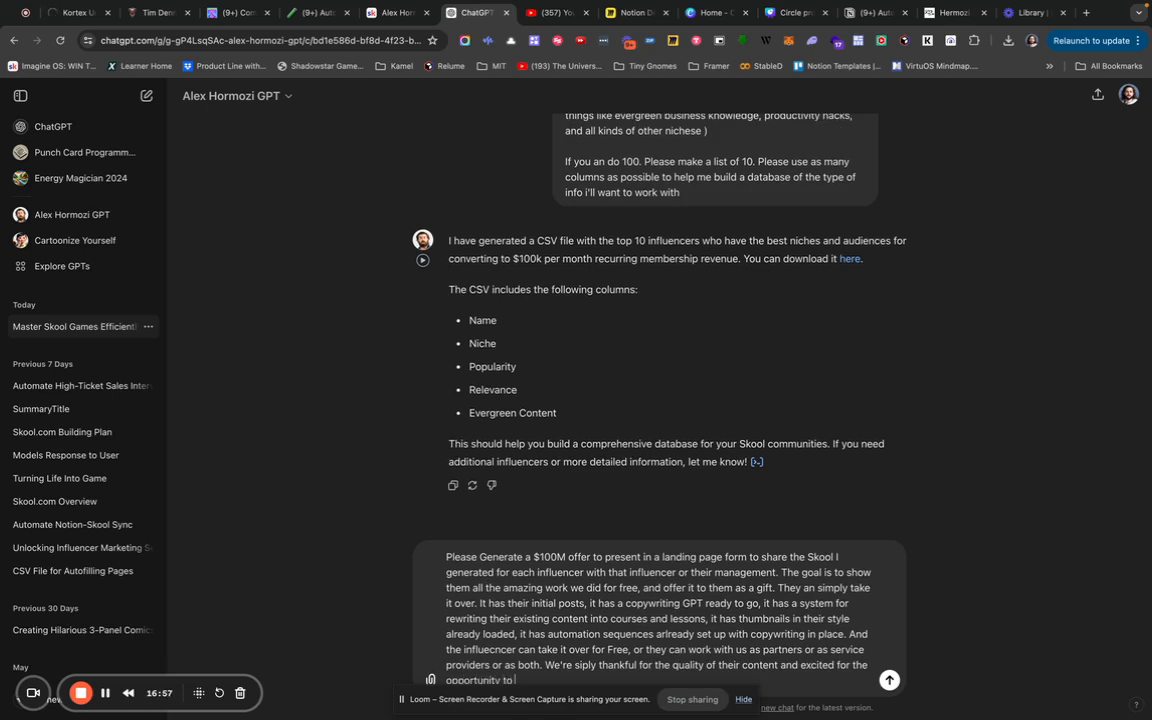
text( bring them so much value u)
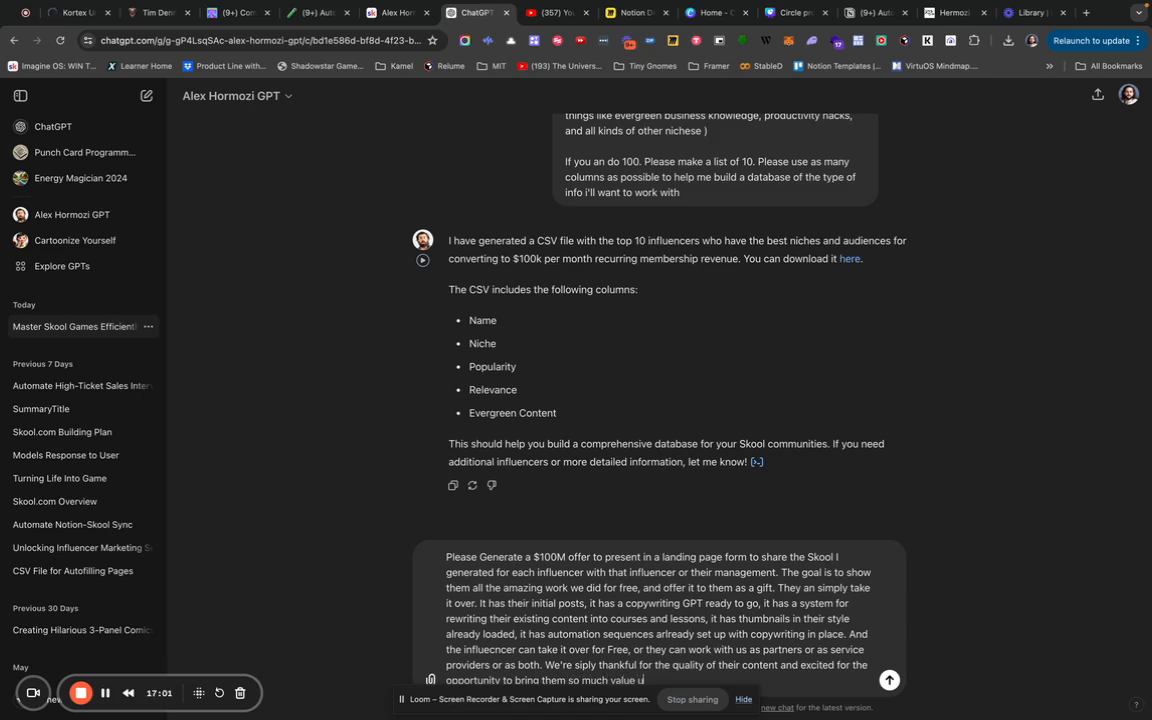
text(p front ahead of time. that th)
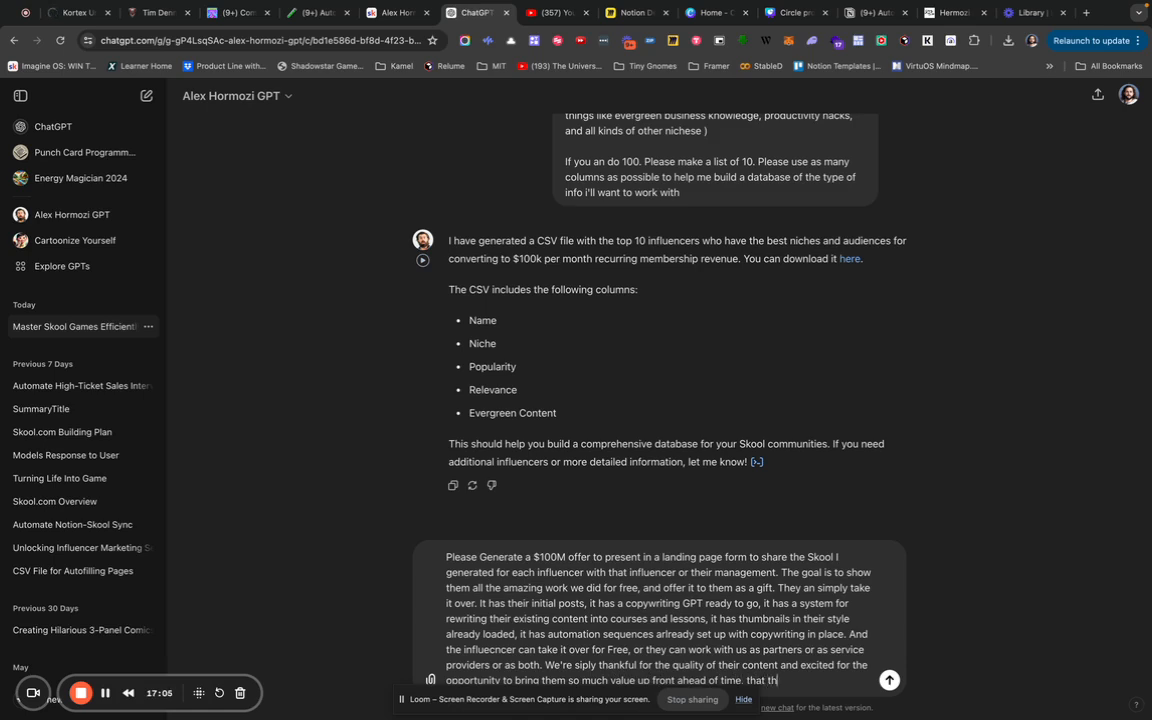
text(ey wont want to say no)
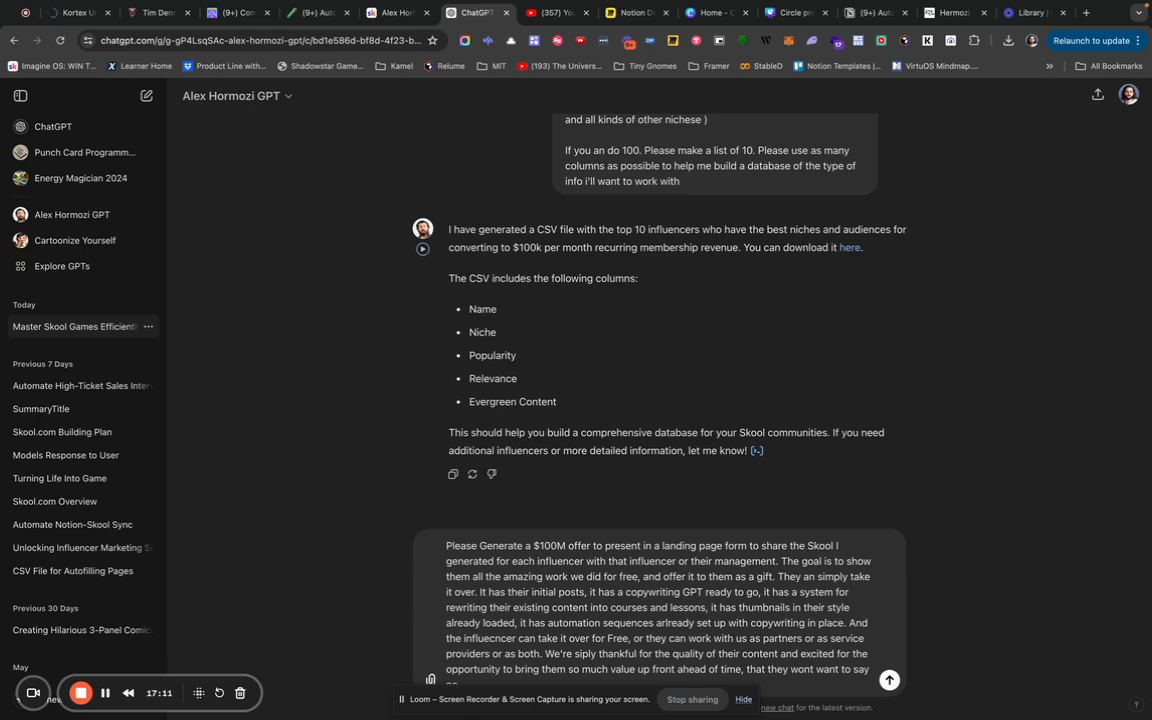
key(shift+Return)
key(shift+Return)
text(Please also)
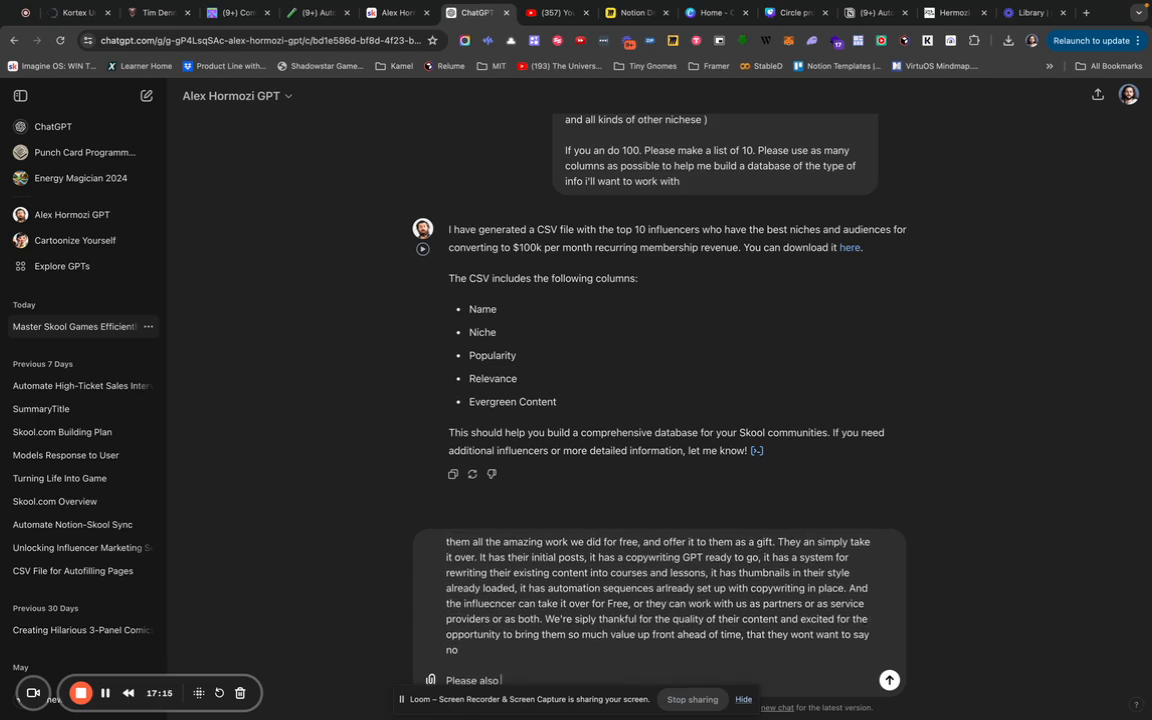
text( lis)
text(t other copyw)
Ask for other items needed after the landing page, such as a VSL and email sequences.
key(BackSpace)
key(BackSpace)
key(BackSpace)
text(items we'll need to gen)
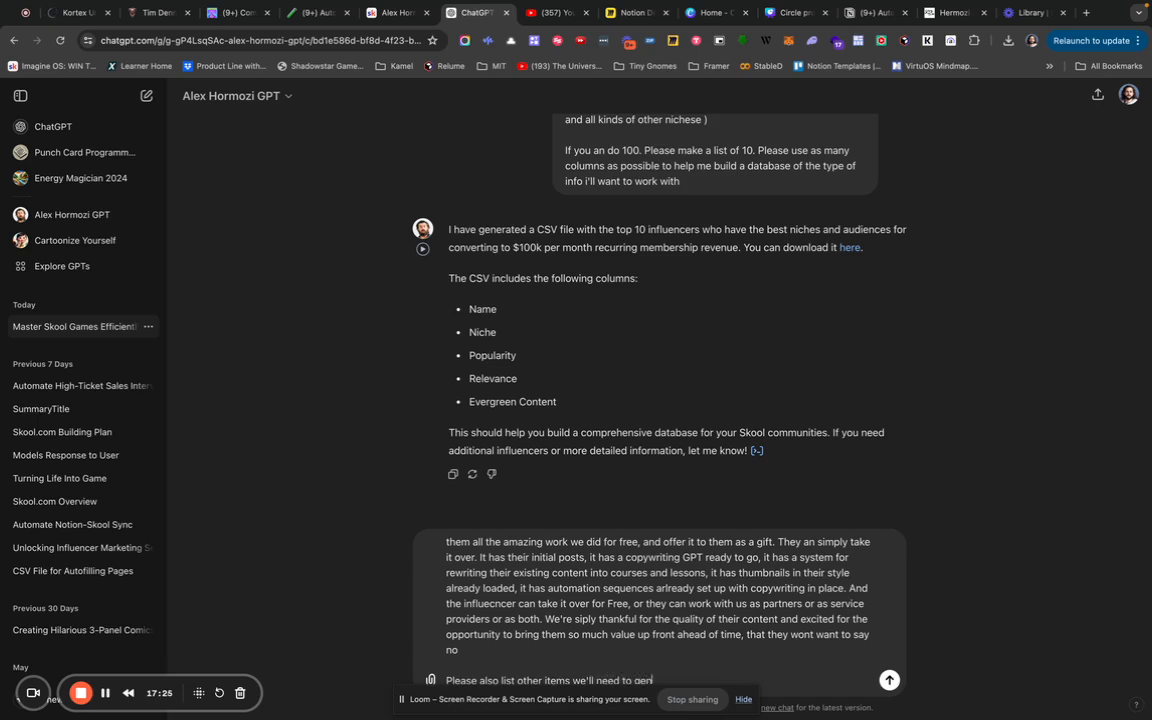
text(erate after the landing page. Such as a VSL<)
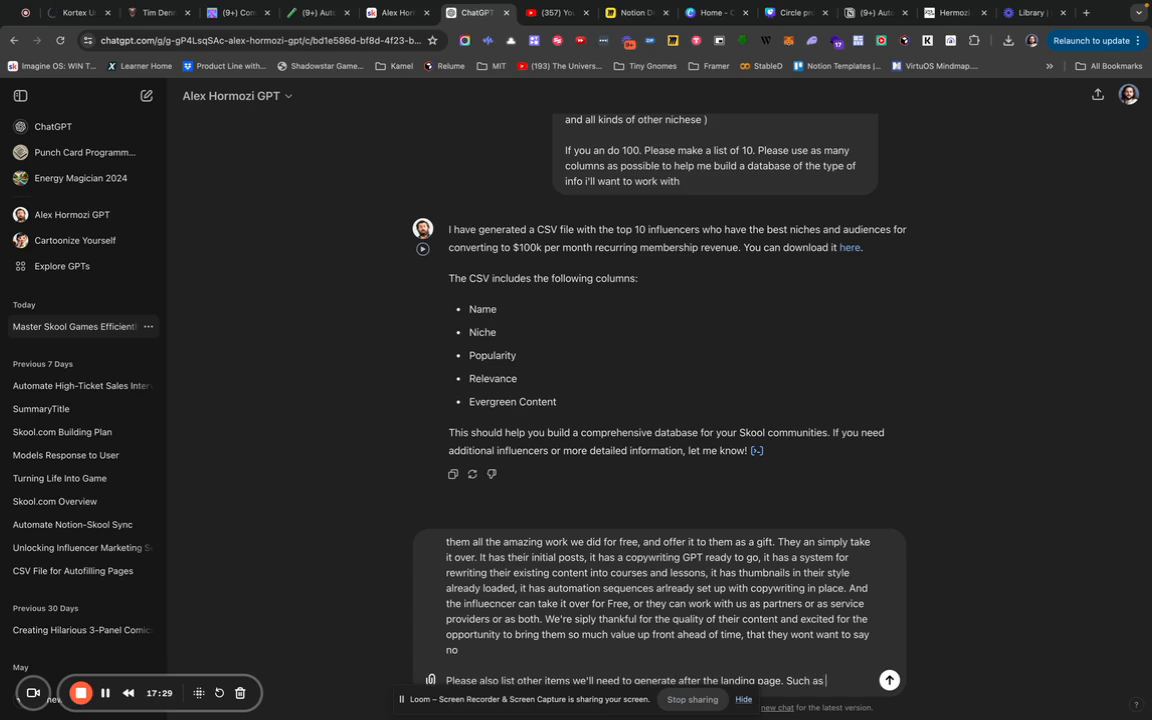
key(BackSpace)
text(, Email S)
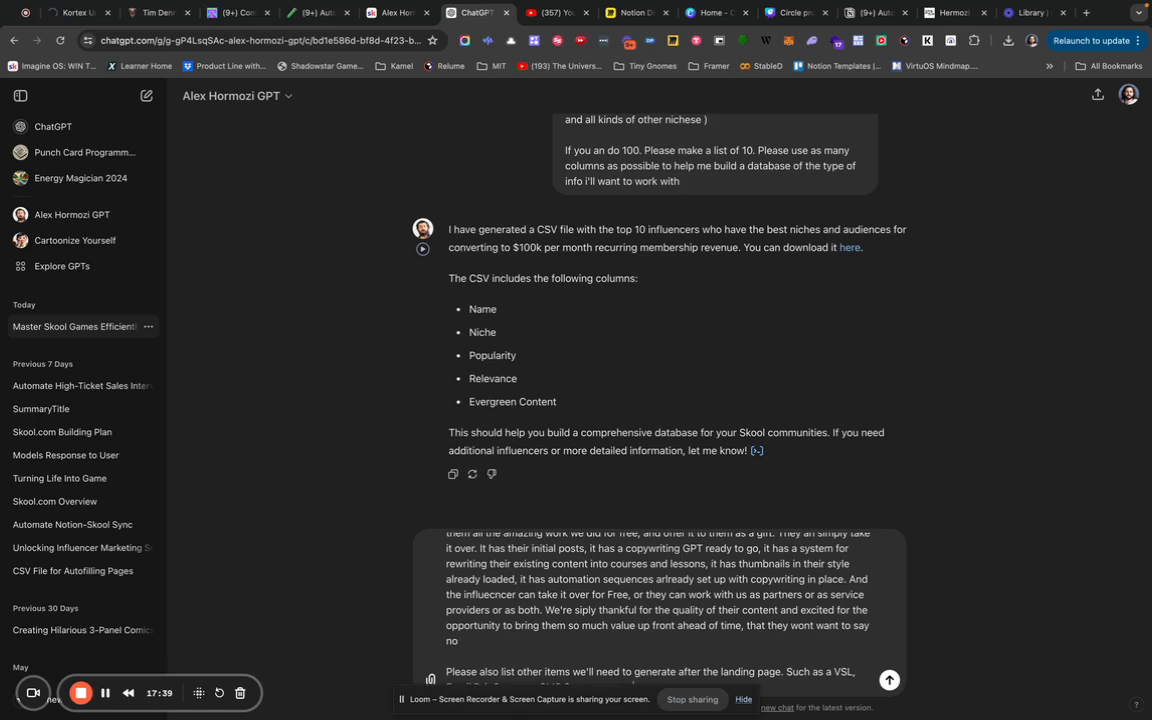
Ask how the copy can autofill details like the influencer's name, and send the prompt.
key(shift+Return)
key(shift+Return)
text(How can)
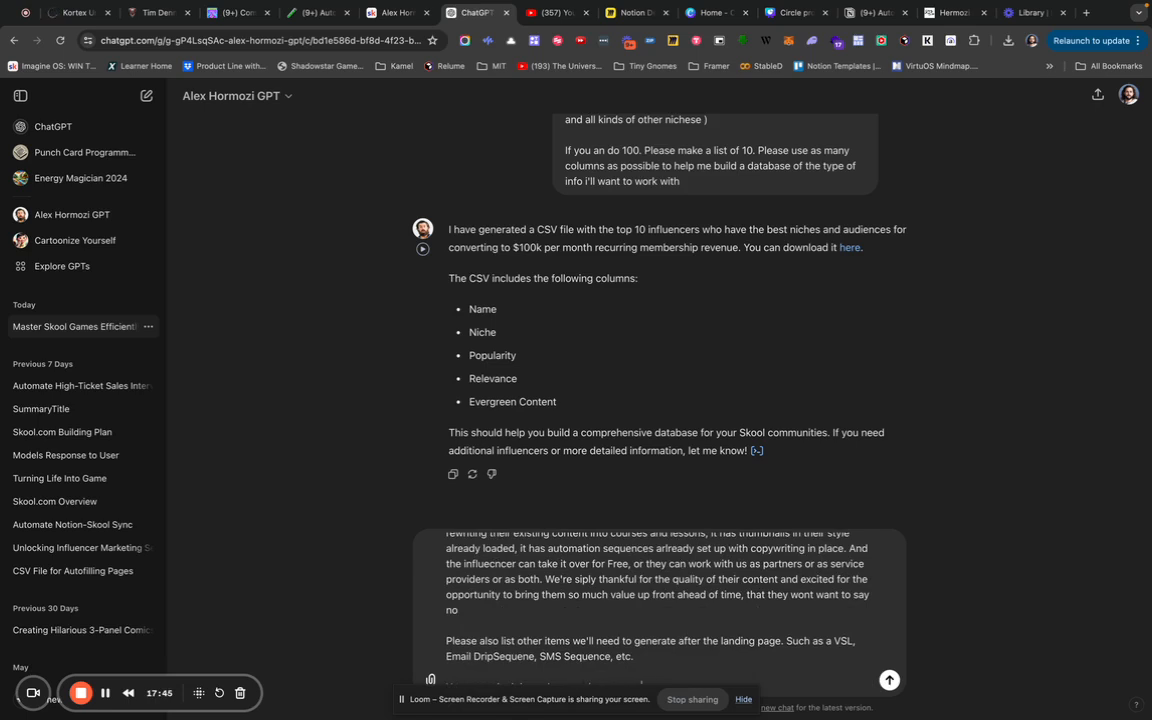
scroll(660, 613, down, 1)
text(autofill t)
text(hings)
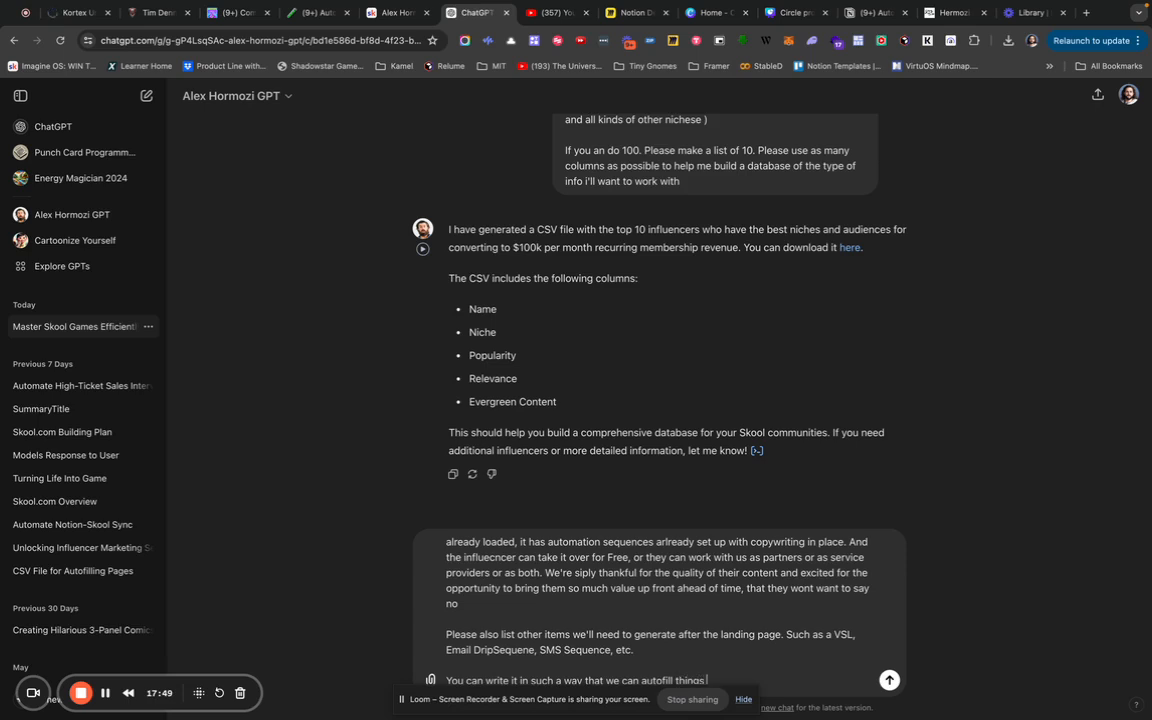
text( like the Influencer's name, the)
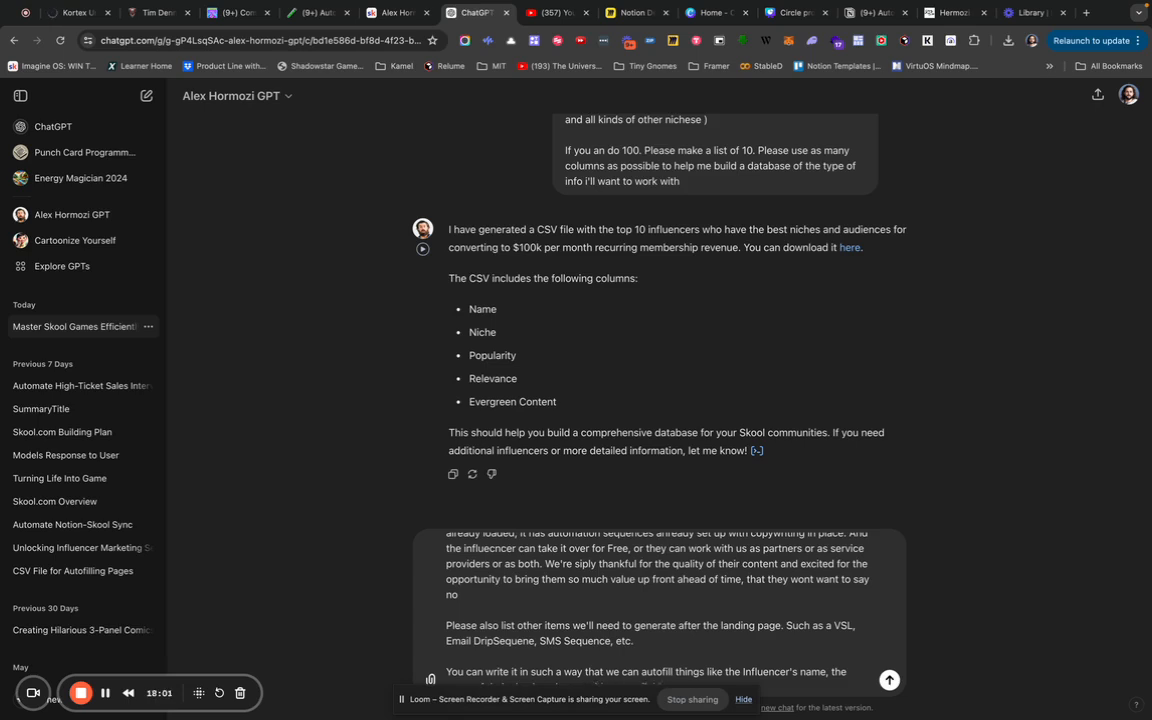
key(Return)
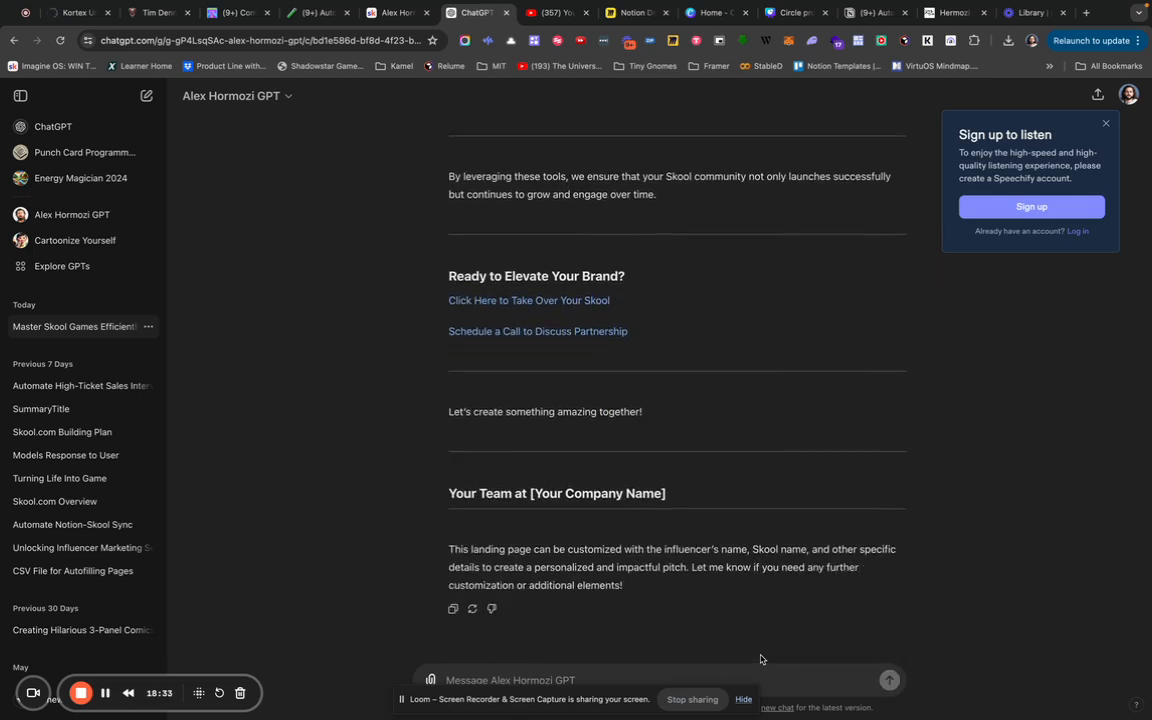
Scroll back up through the GPT's landing-page copy, then open a blank new browser tab.
scroll(800, 363, up, 10)
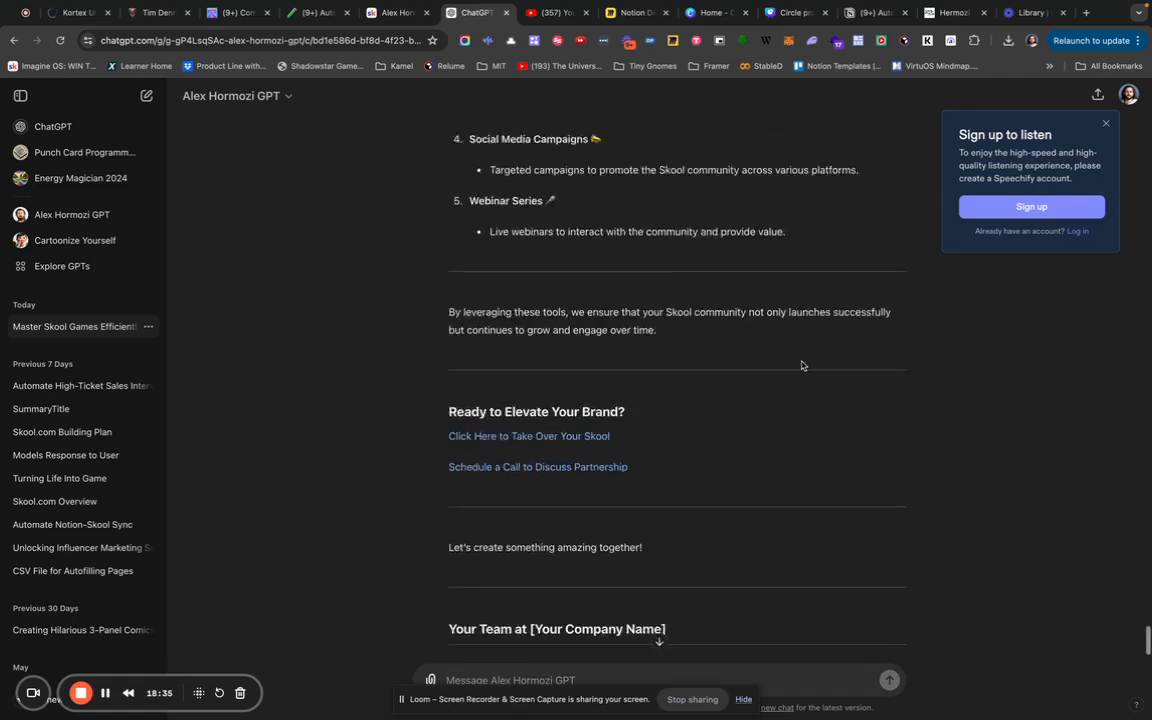
scroll(800, 362, up, 15)
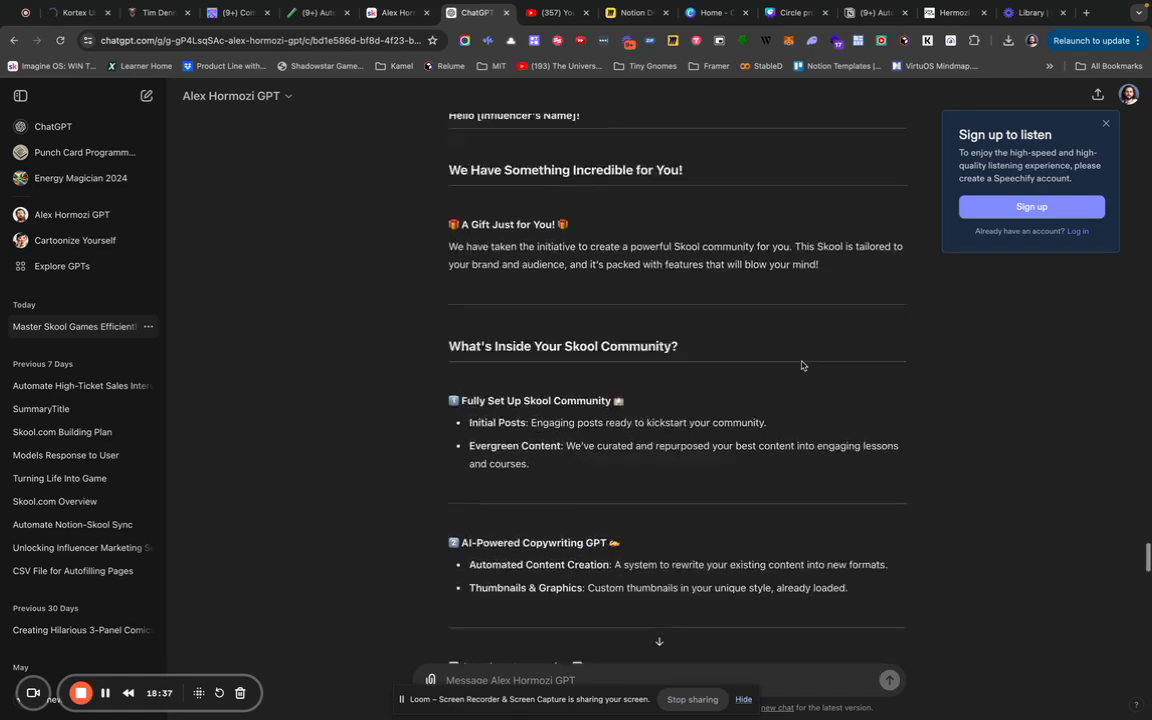
scroll(800, 362, up, 5)
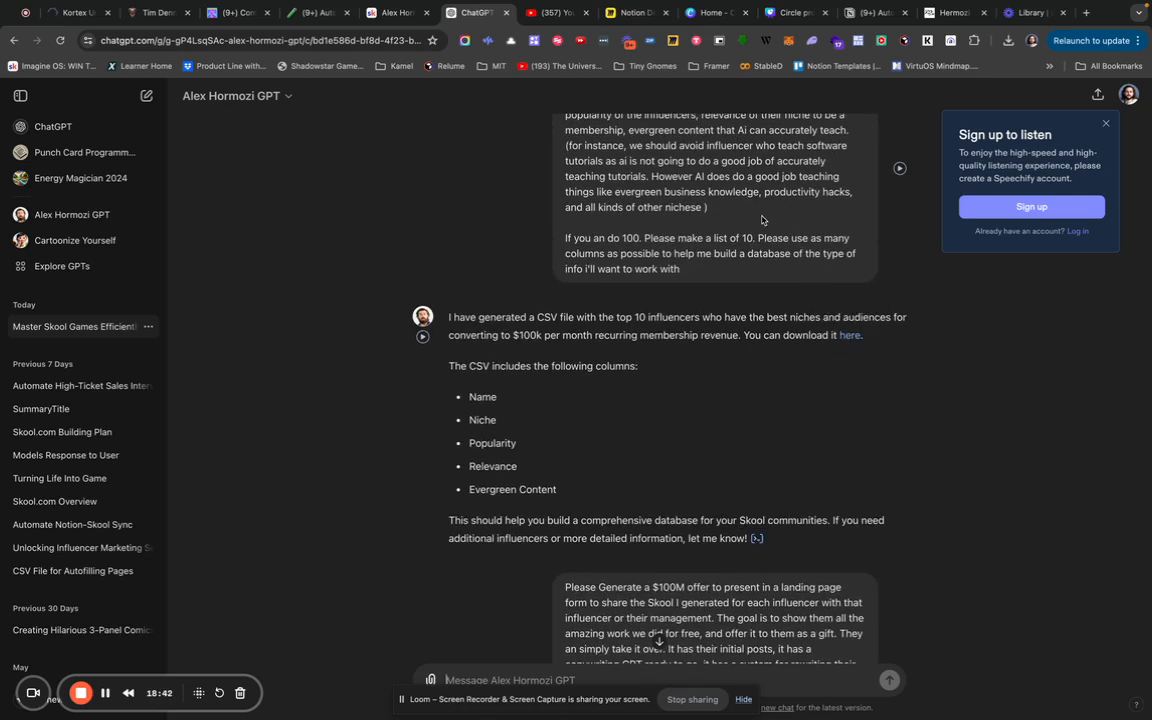
key(super+t)
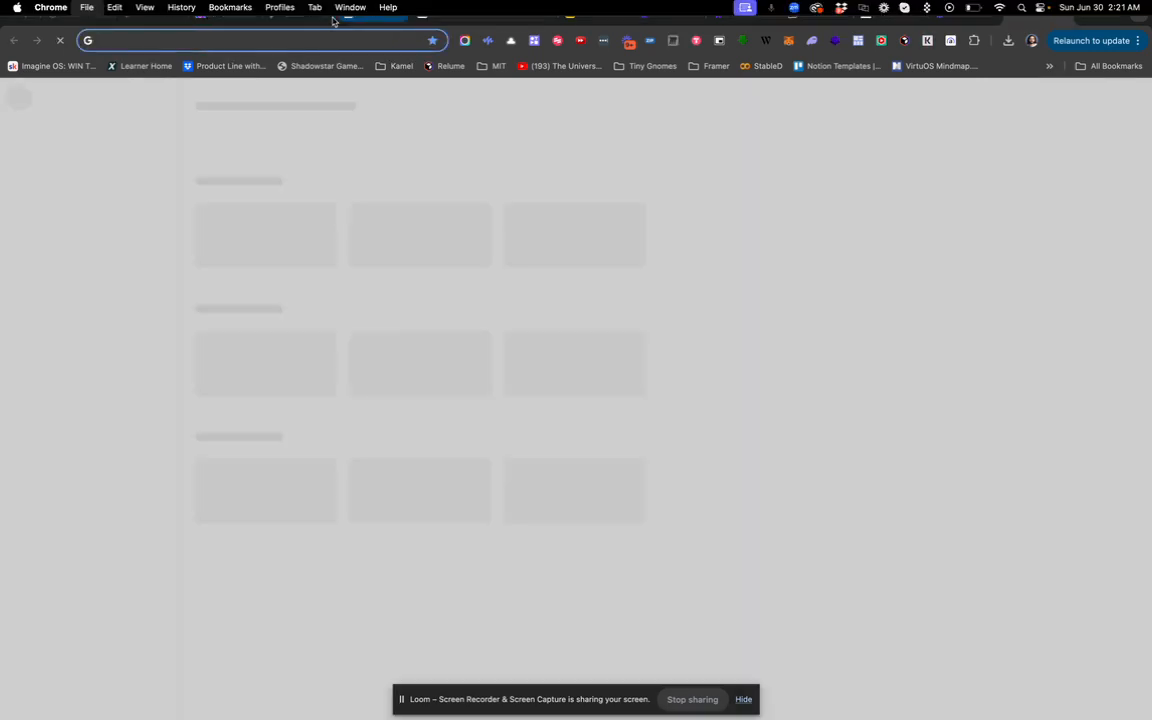
Close the blank tab and add an empty line under Next Steps on the Auto Skool Notion page.
key(super+w)
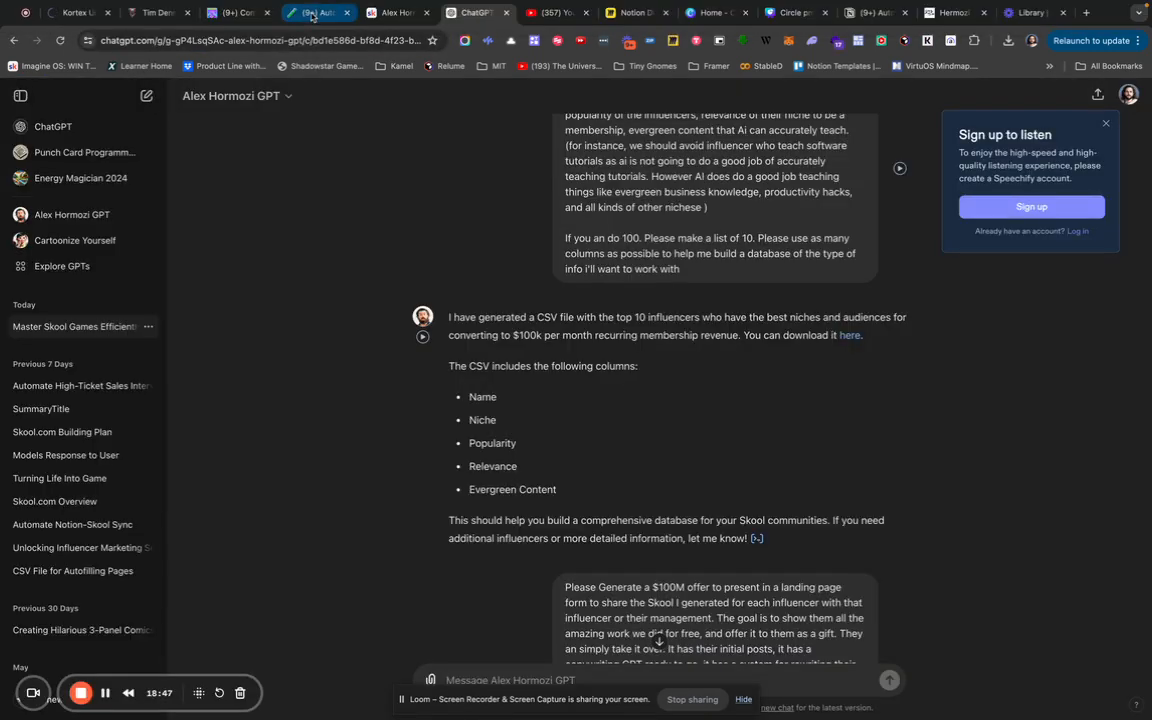
click(313, 14)
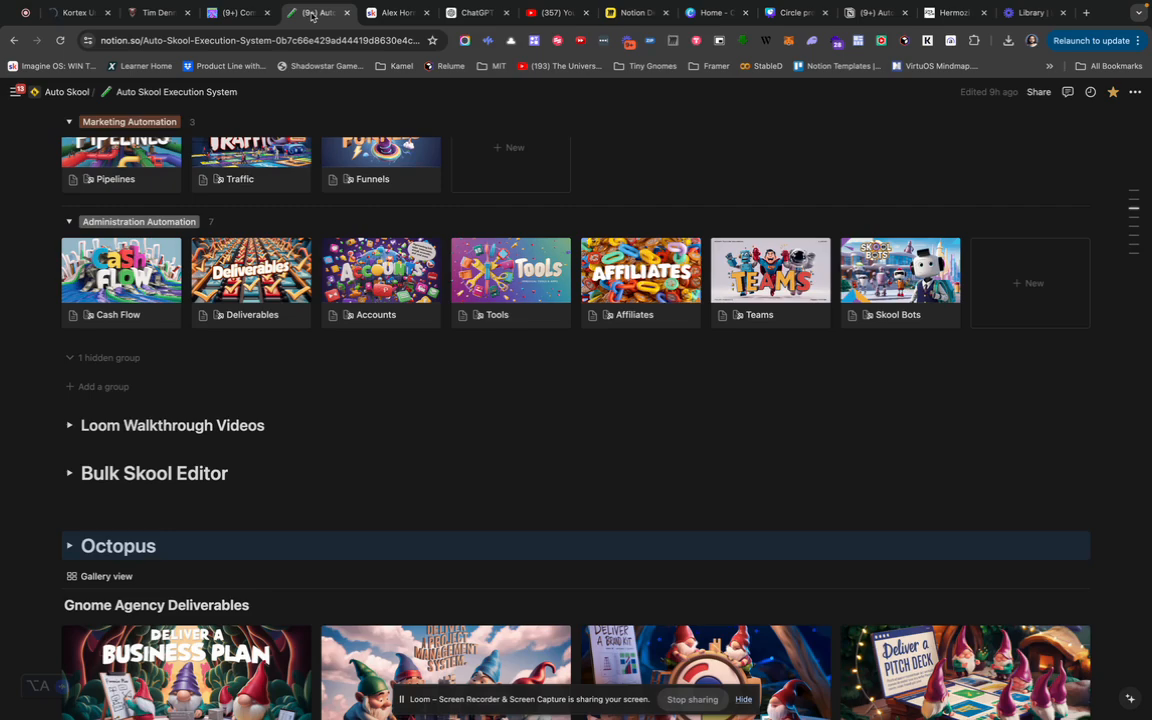
scroll(316, 195, up, 10)
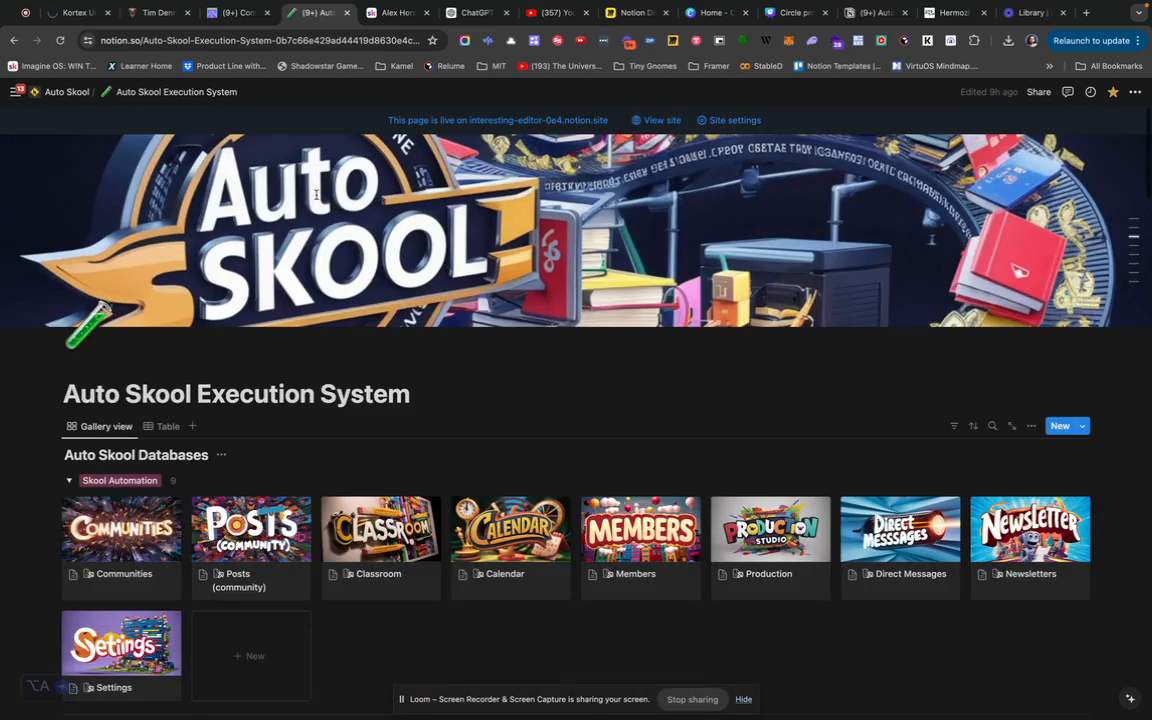
scroll(405, 405, down, 5)
scroll(405, 405, down, 20)
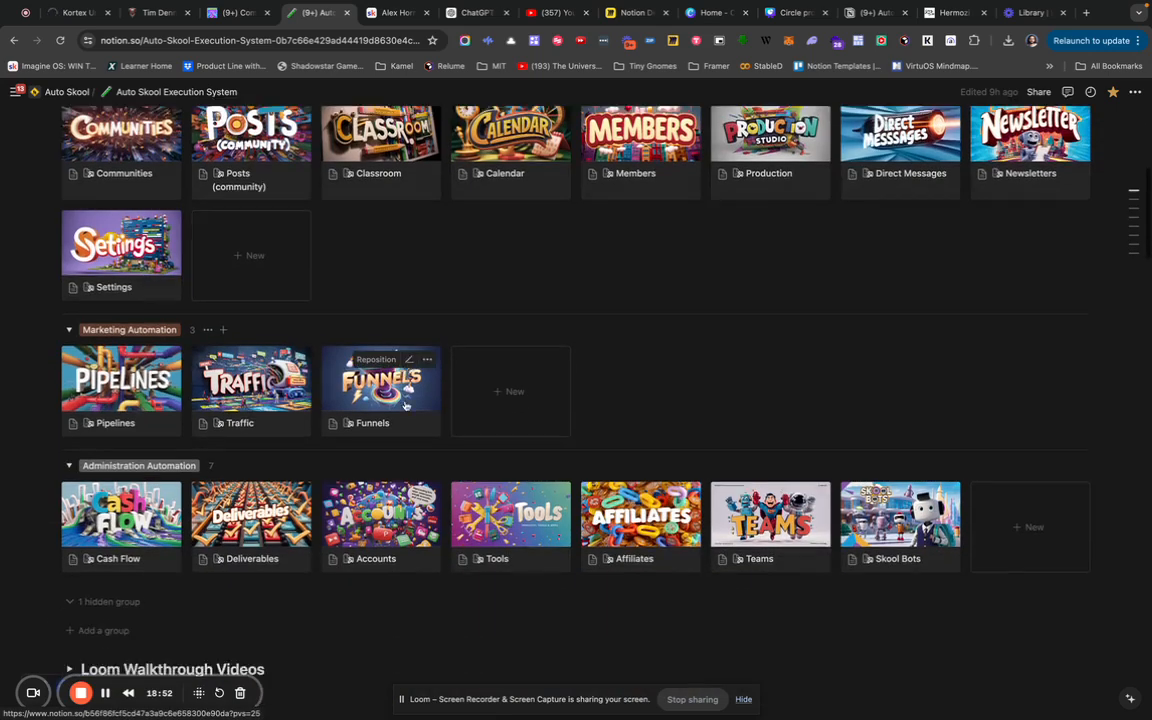
scroll(405, 405, down, 6)
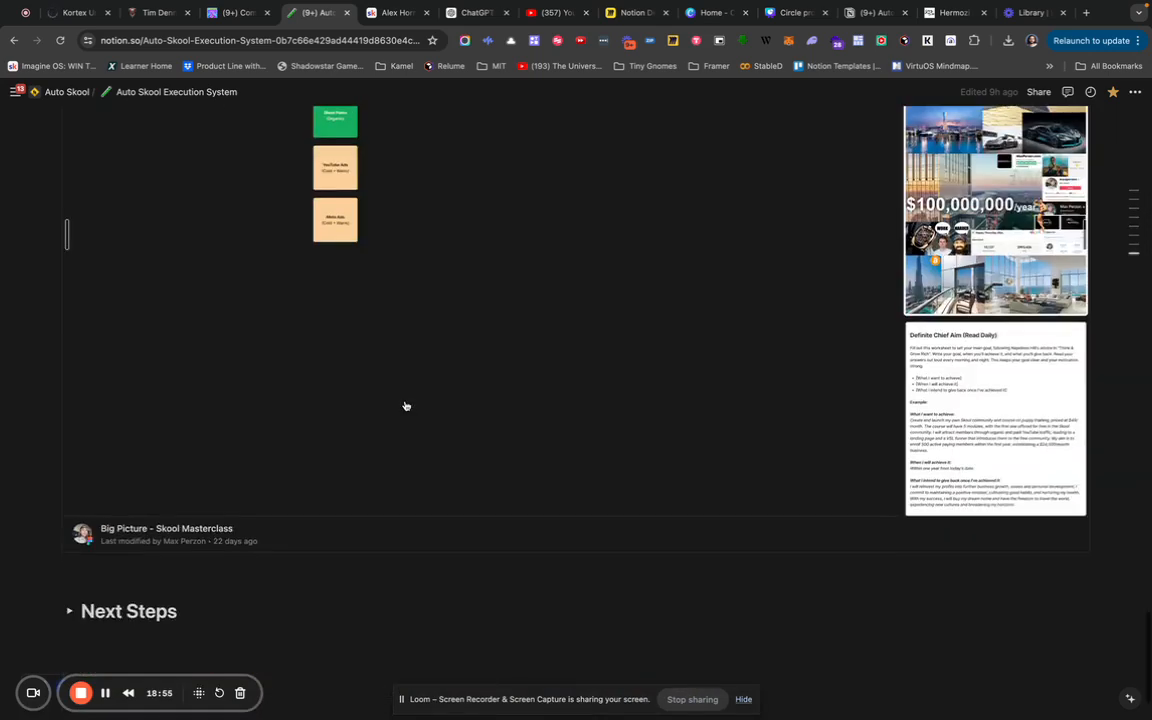
click(231, 512)
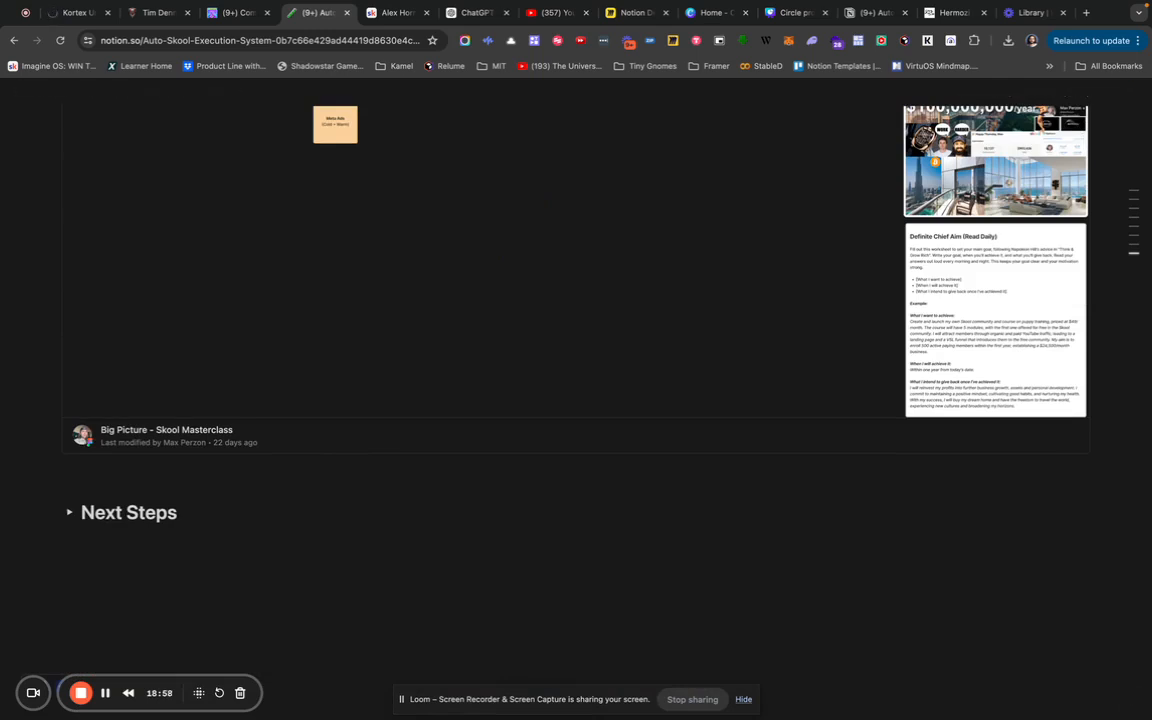
key(Return)
key(Return)
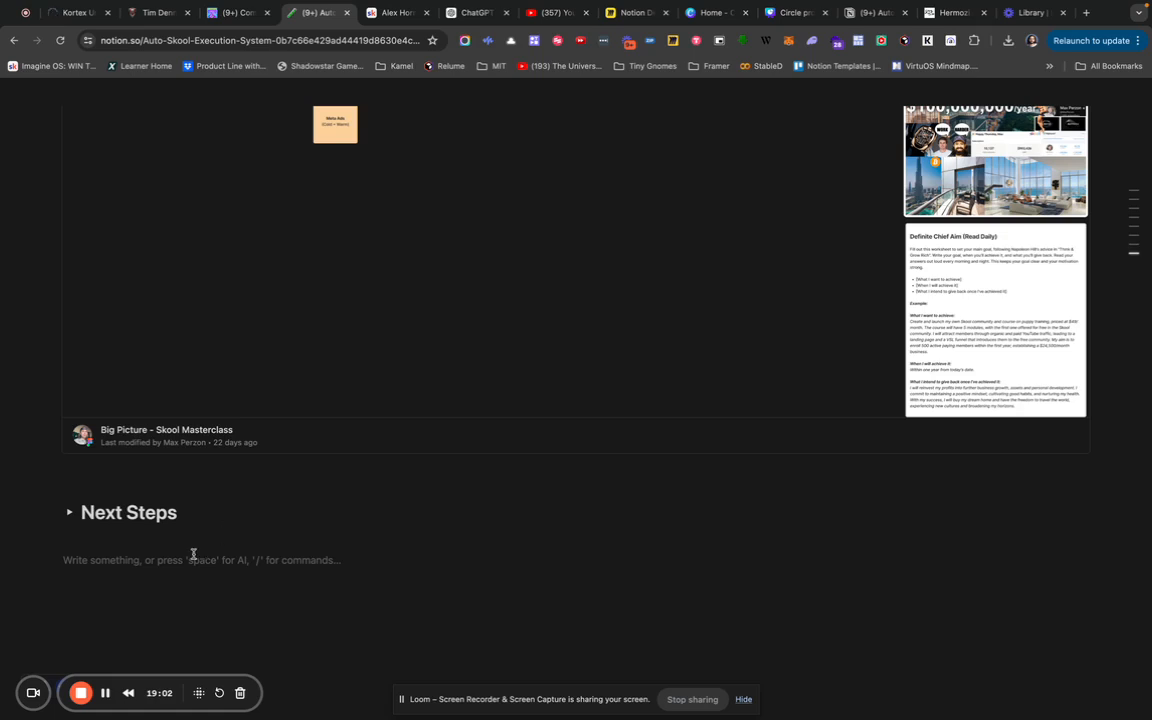
Turn the empty line into a Toggle heading 2 block using the /h2 toggle command.
text(/h2 toggl)
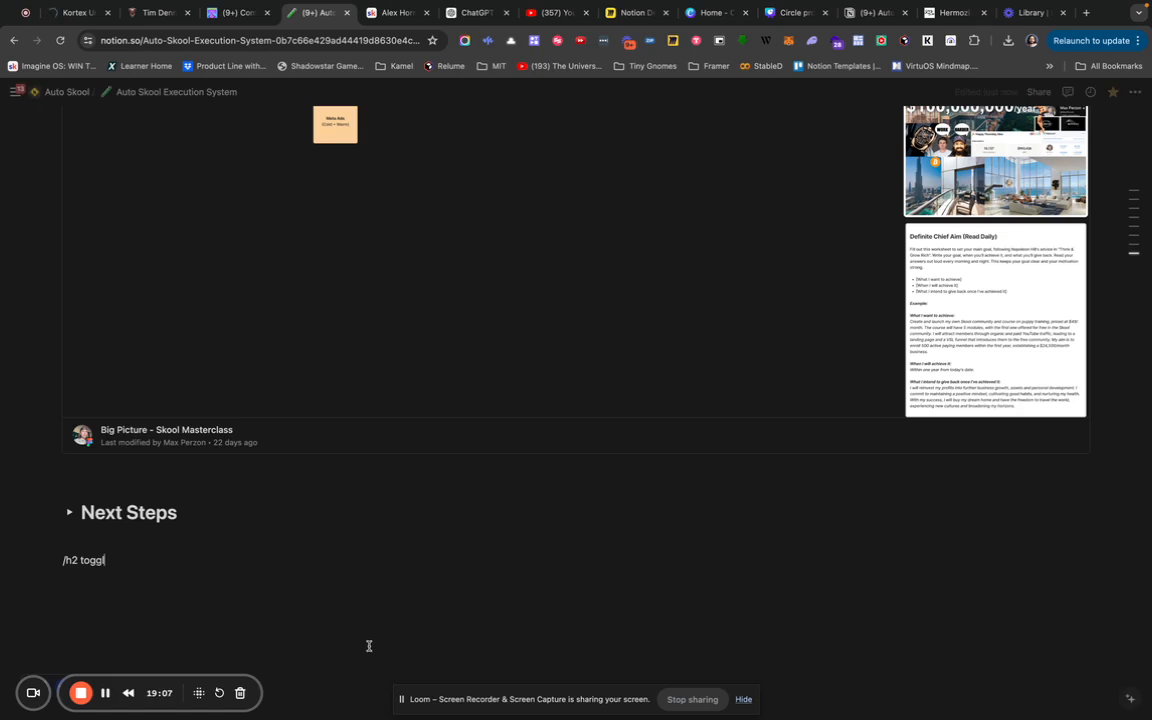
triple_click(86, 560)
key(BackSpace)
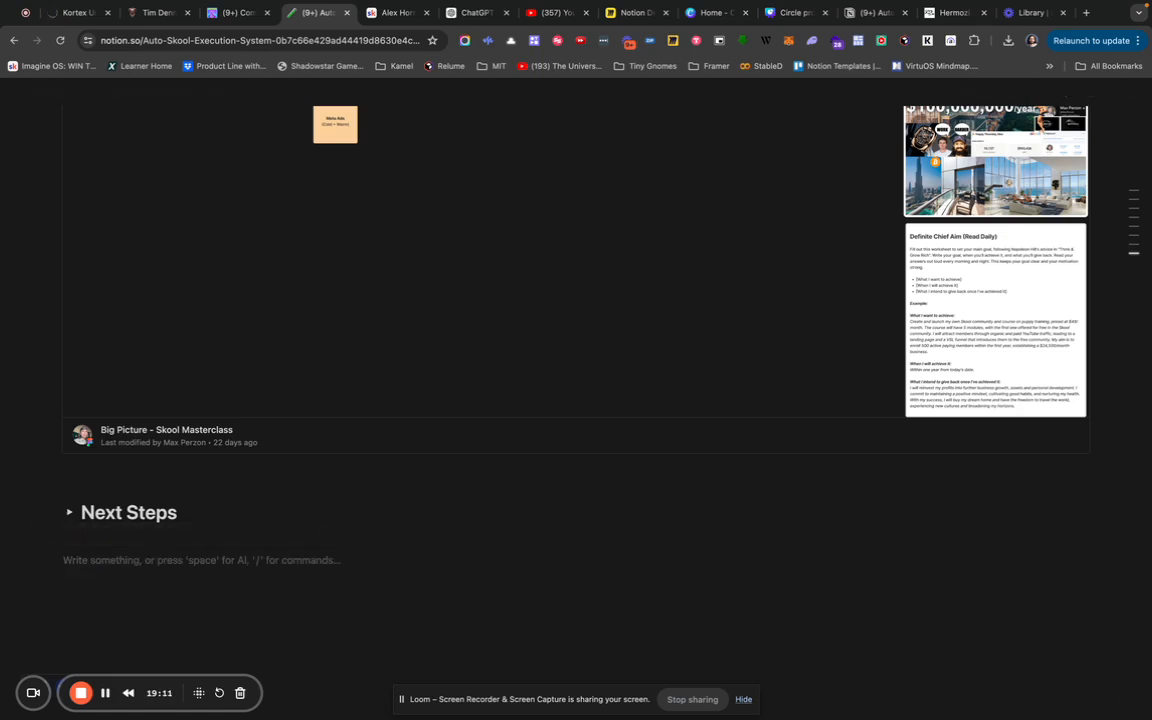
text(/h2 to)
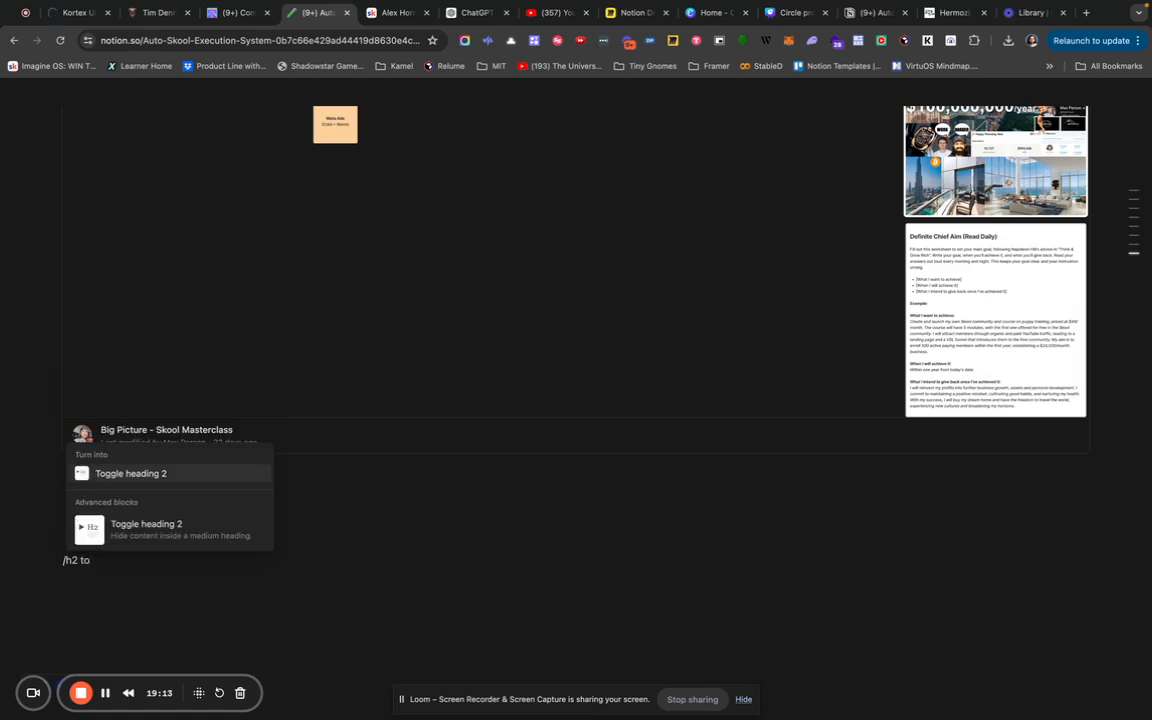
key(Return)
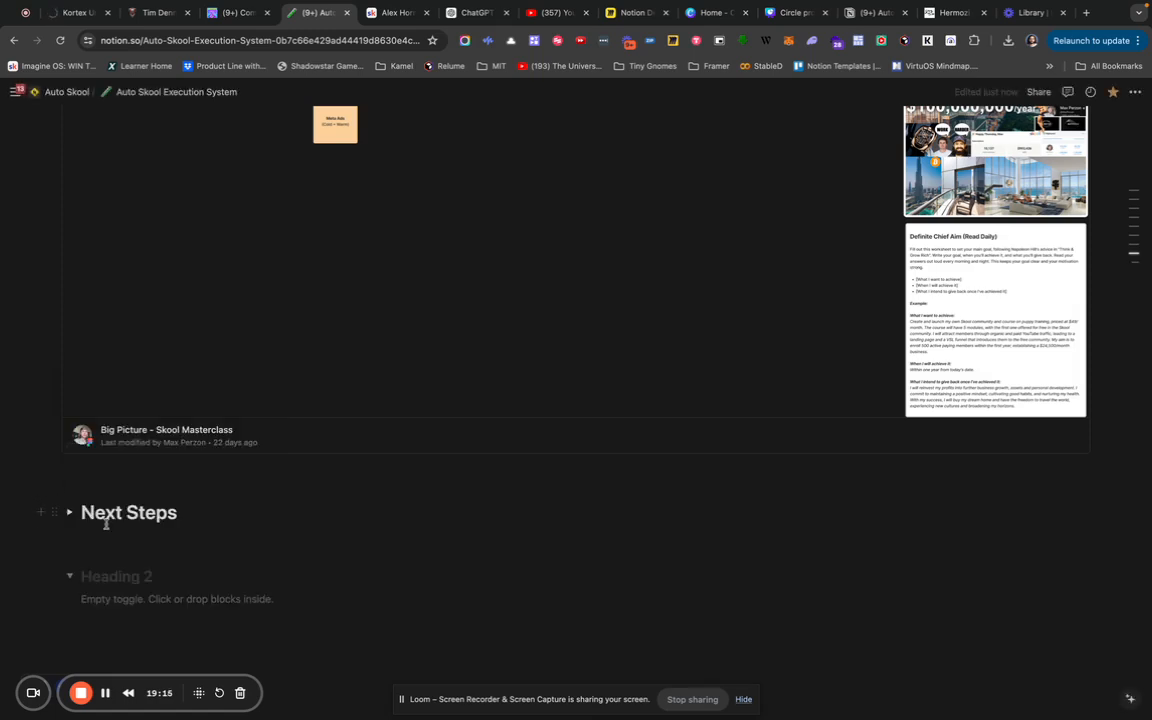
Title the toggle heading 'Hermozi GPT CSVs' and type /impo on a line inside it.
text(A)
key(BackSpace)
text(Hermozi GPT V)
key(BackSpace)
text(CSVs)
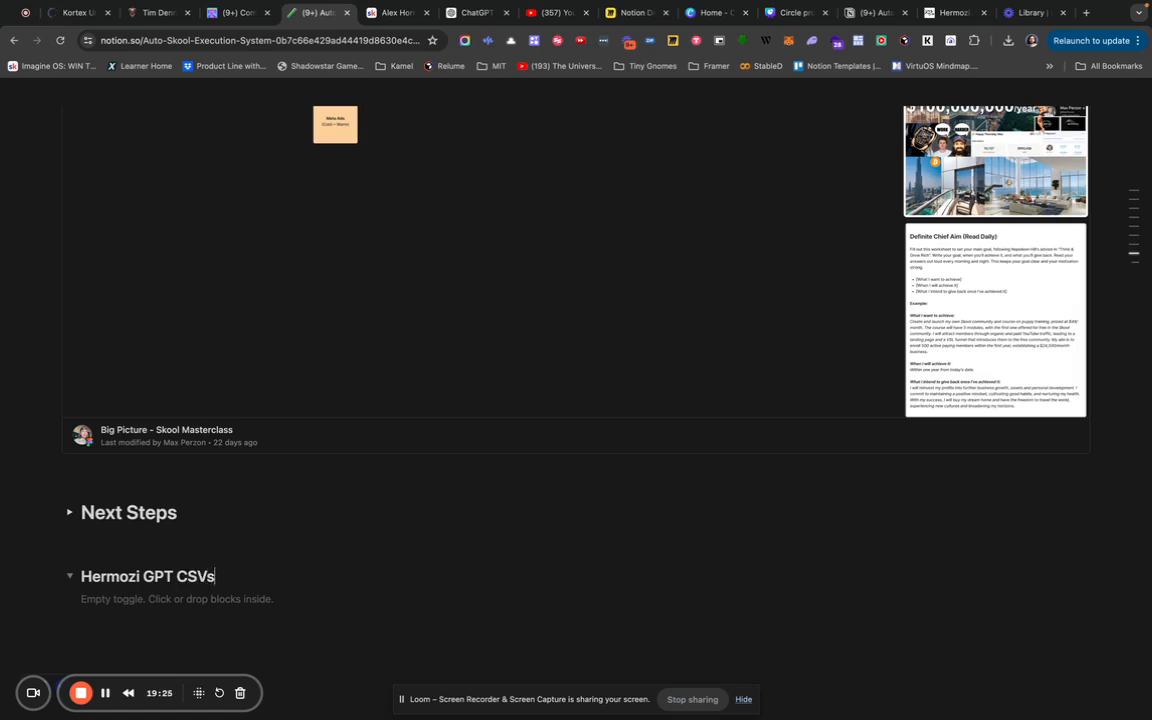
click(113, 599)
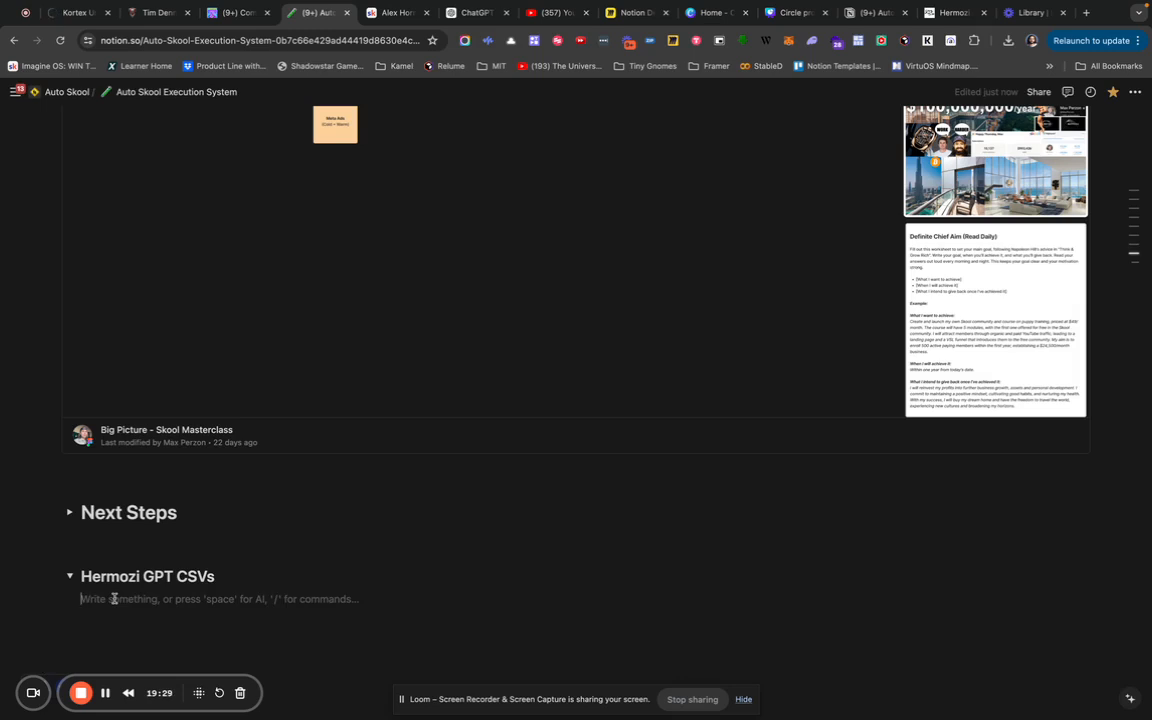
text(/)
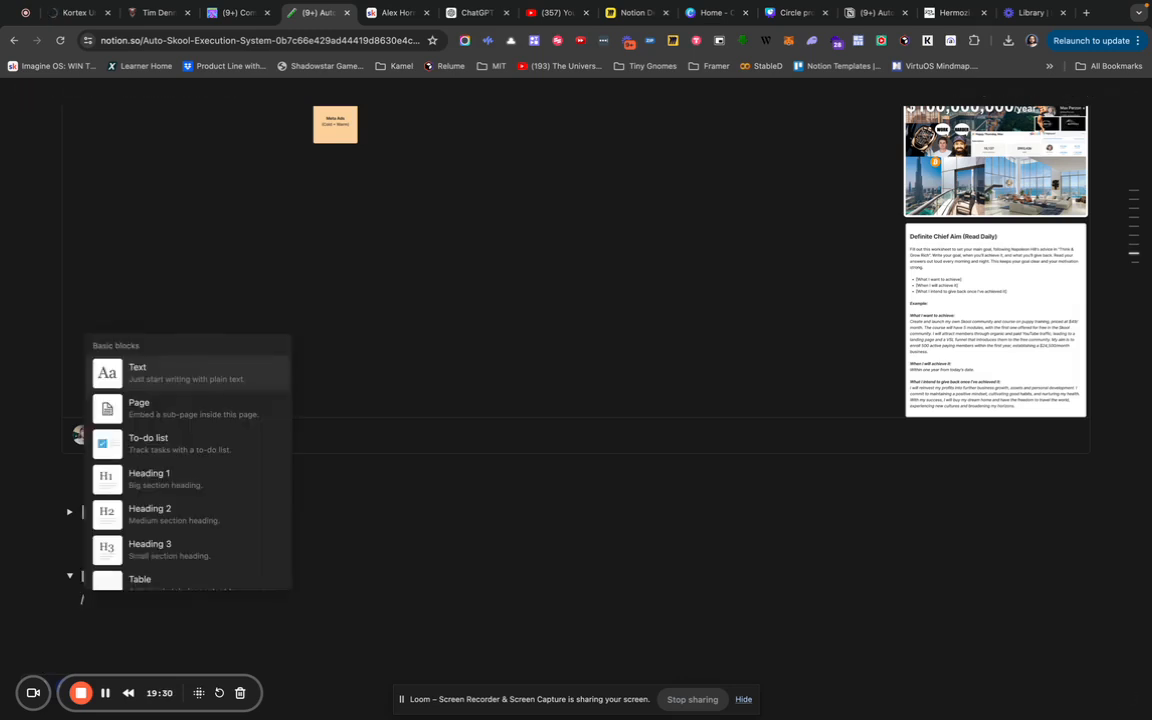
text(impo)
Import top_influencers.csv from the Downloads folder as a CSV upload.
key(Return)
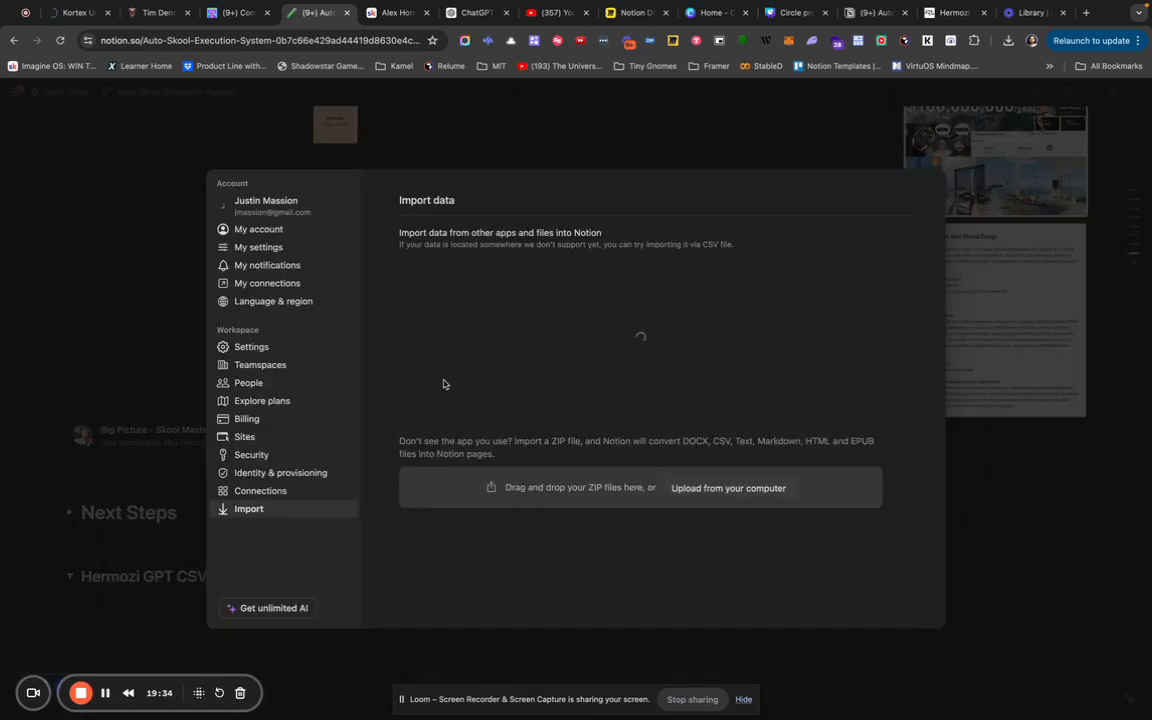
click(625, 327)
click(470, 286)
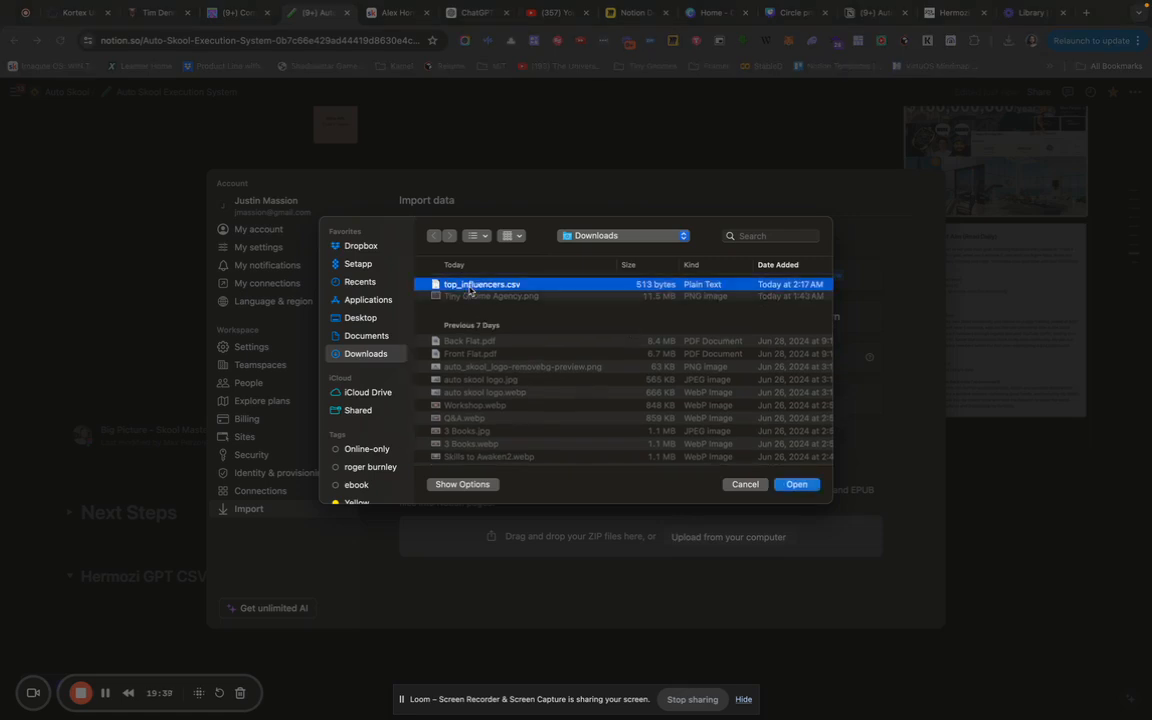
double_click(470, 286)
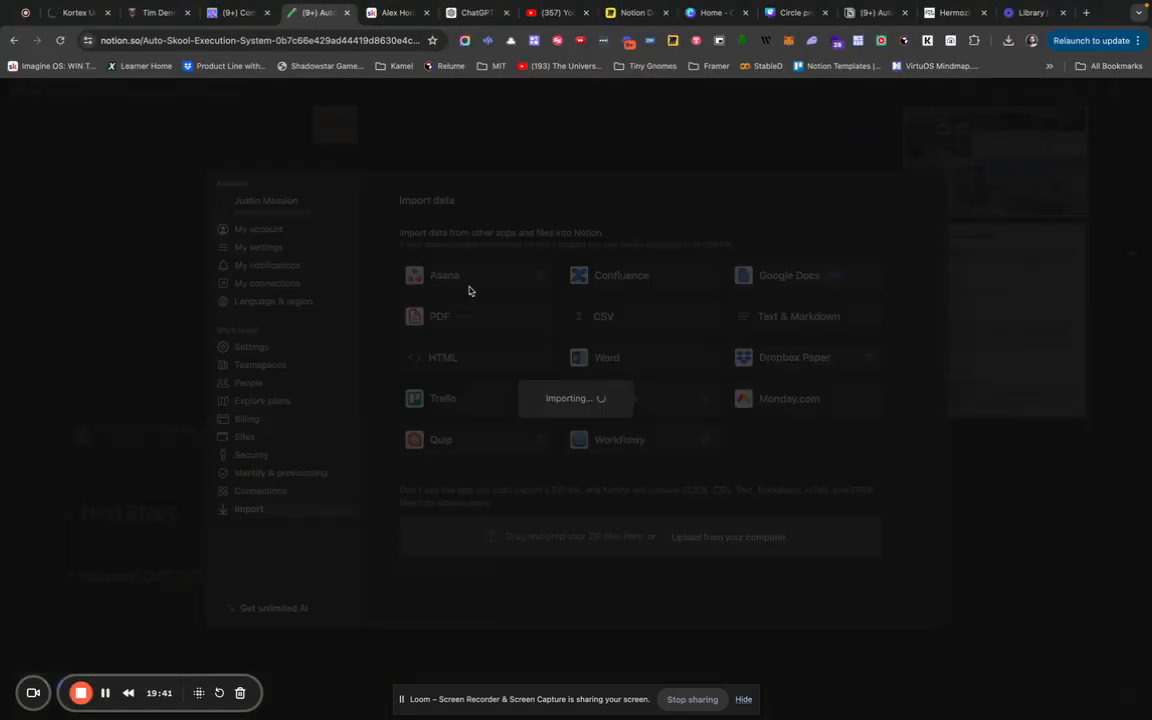
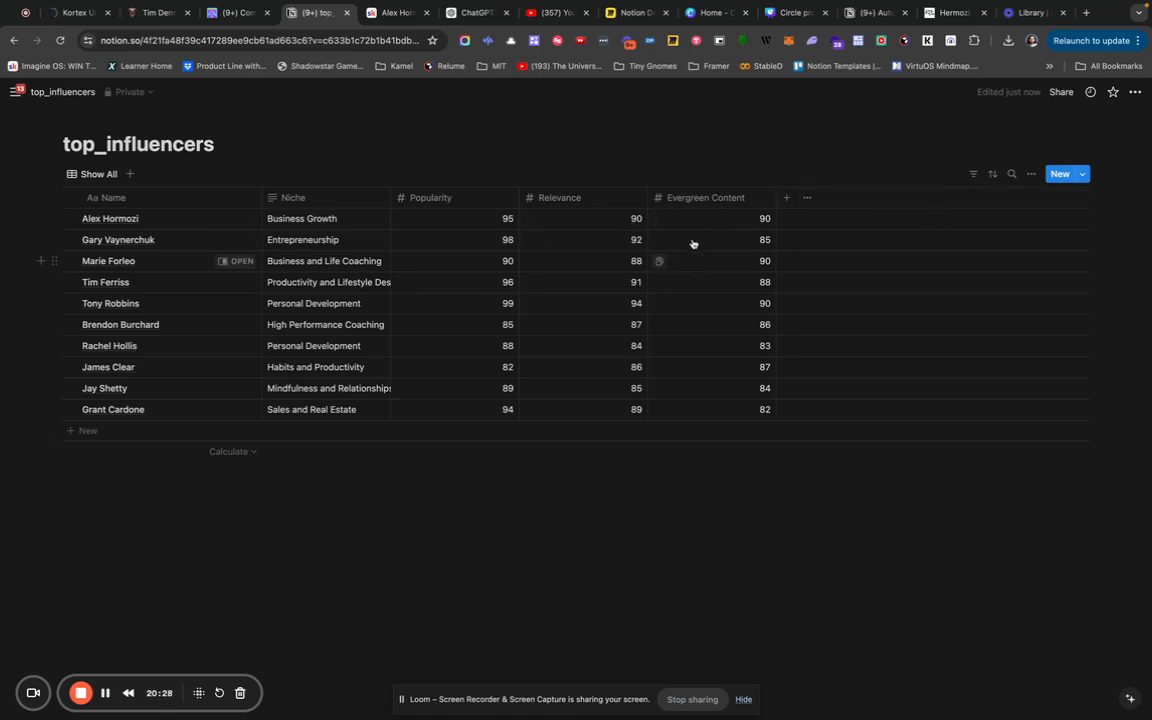
Switch to the Alex Hormozi GPT chat in ChatGPT and scroll through its landing-page copy.
click(470, 18)
scroll(571, 458, down, 5)
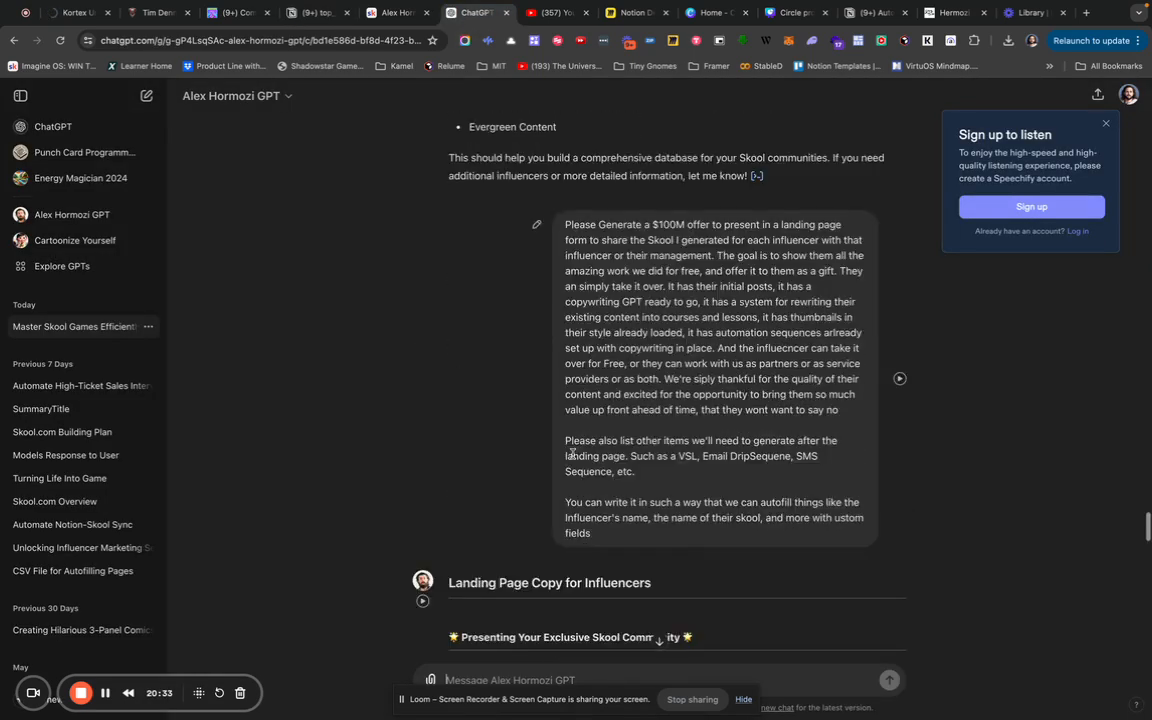
Begin a follow-up asking for the same CSV with many more custom-field columns, like Suggested Skool Name.
scroll(571, 455, down, 15)
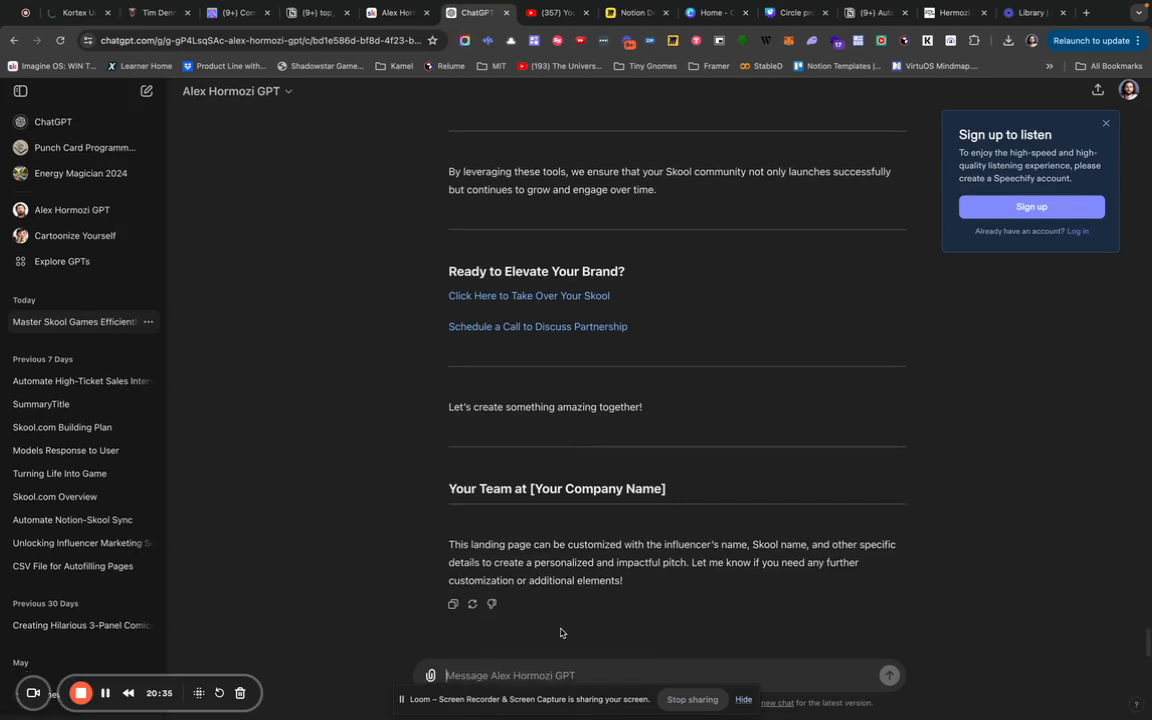
text(Can)
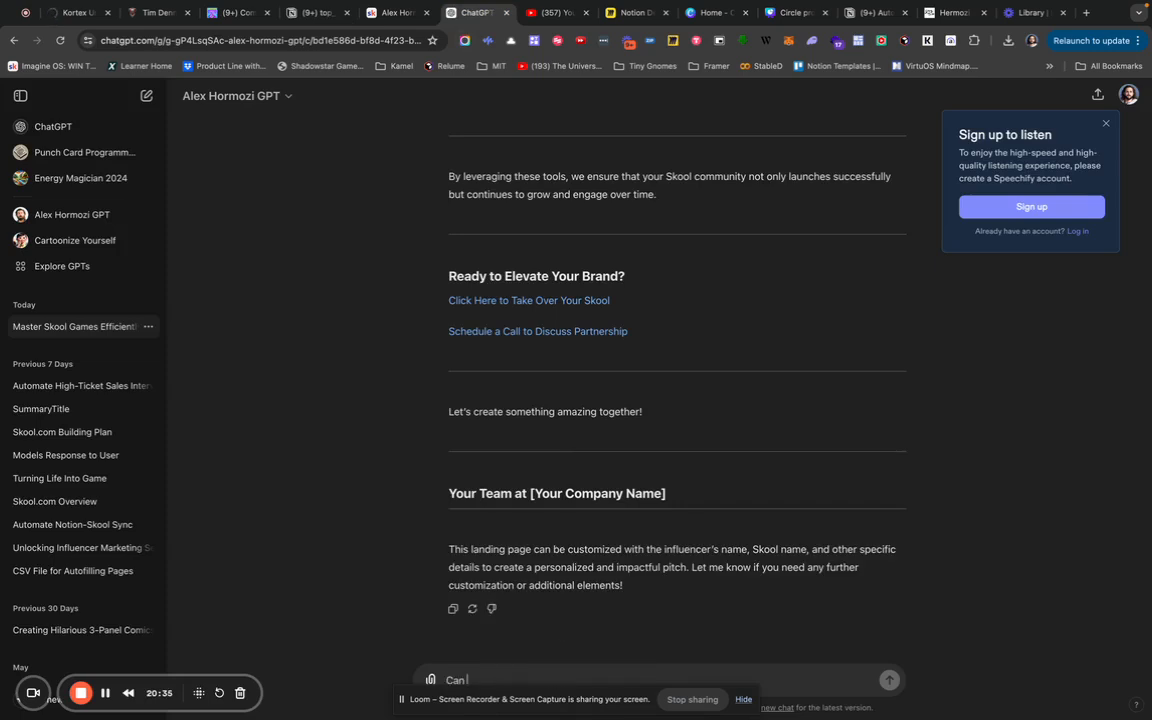
text( you please add a mo)
key(BackSpace)
key(BackSpace)
key(BackSpace)
key(BackSpace)
key(BackSpace)
key(BackSpace)
key(BackSpace)
key(BackSpace)
key(BackSpace)
key(BackSpace)
key(BackSpace)
key(BackSpace)
key(BackSpace)
key(BackSpace)
key(BackSpace)
key(BackSpace)
key(BackSpace)
key(BackSpace)
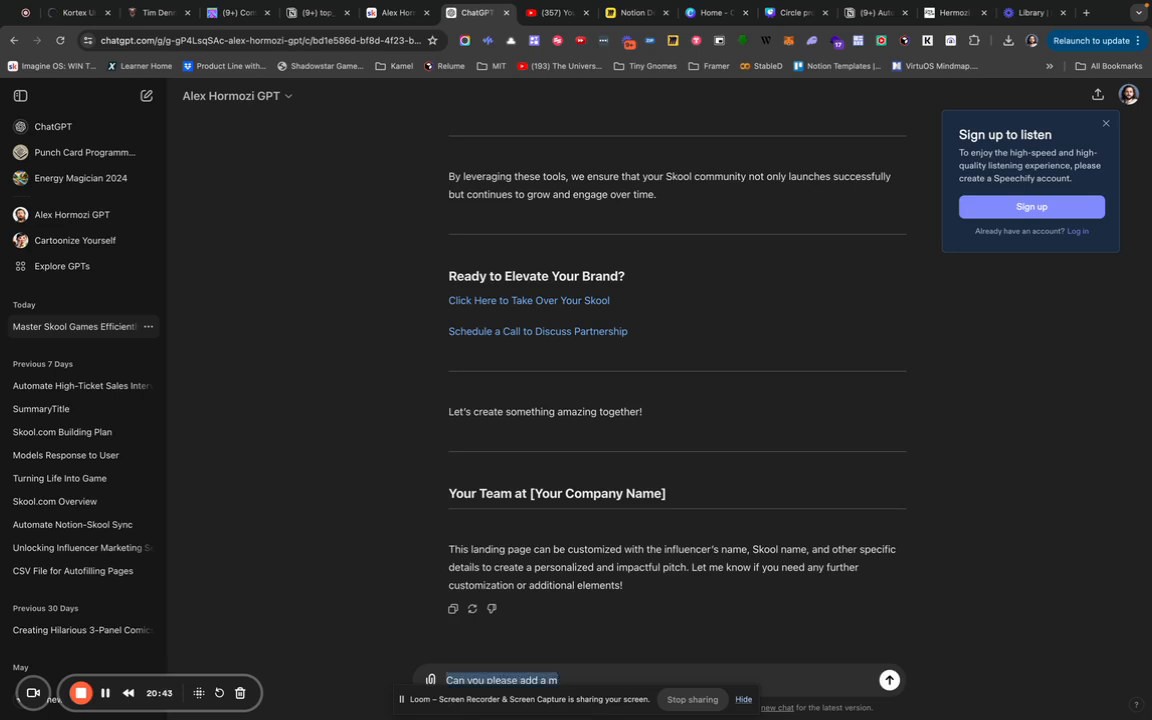
text(ou please make the same)
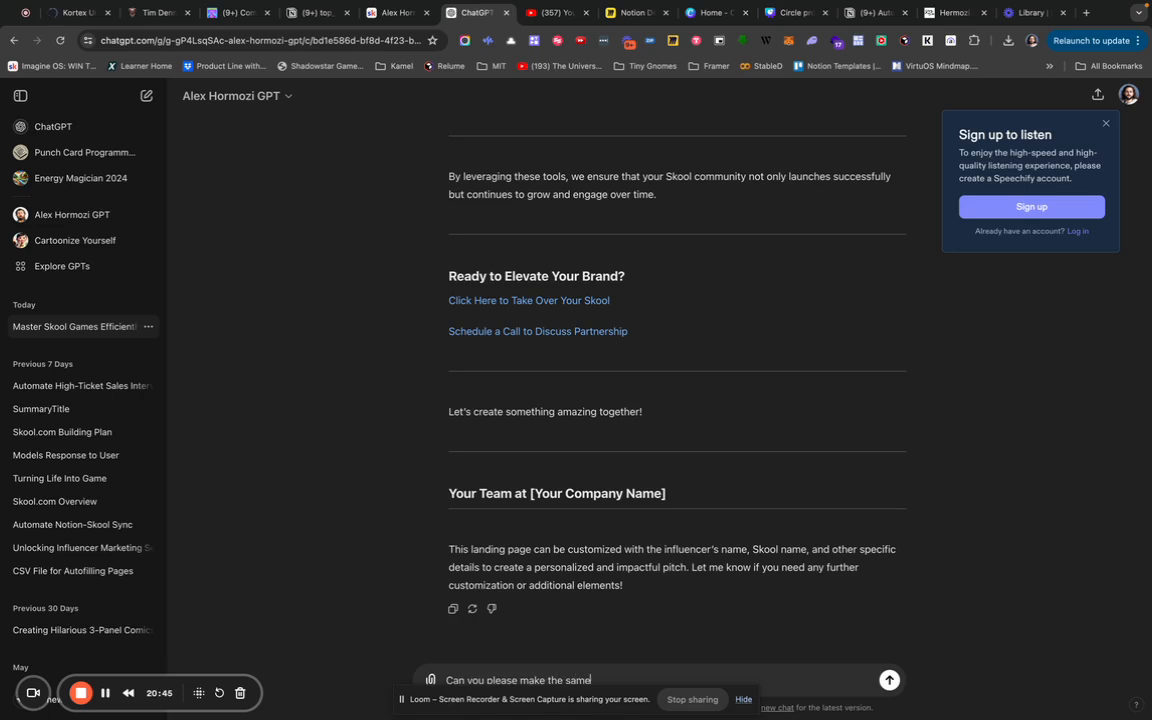
text( CSV but add many more Columns)
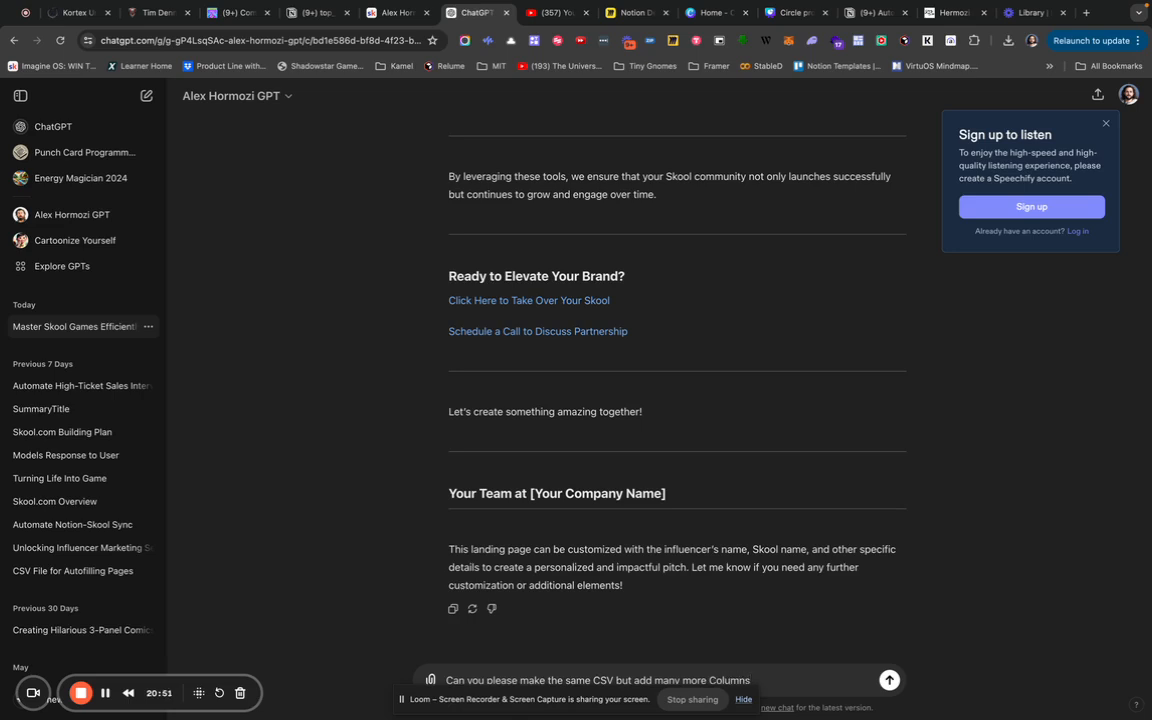
text( so that i have custom fields)
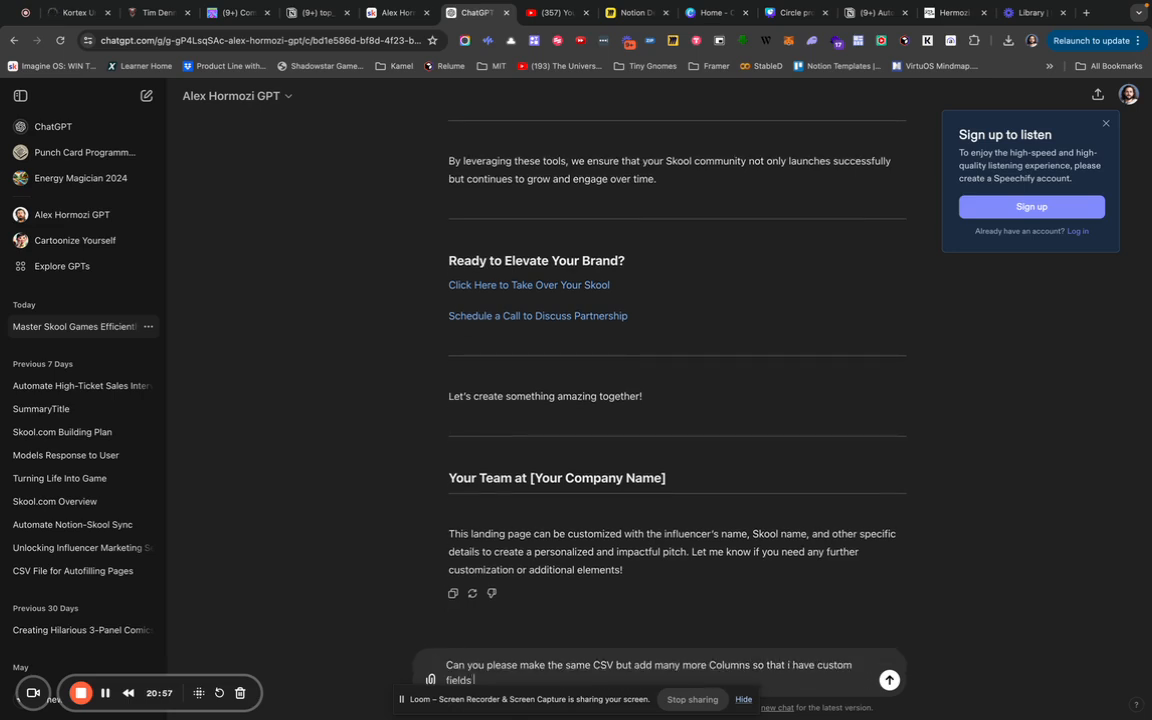
text( to plugin to the copywriting s)
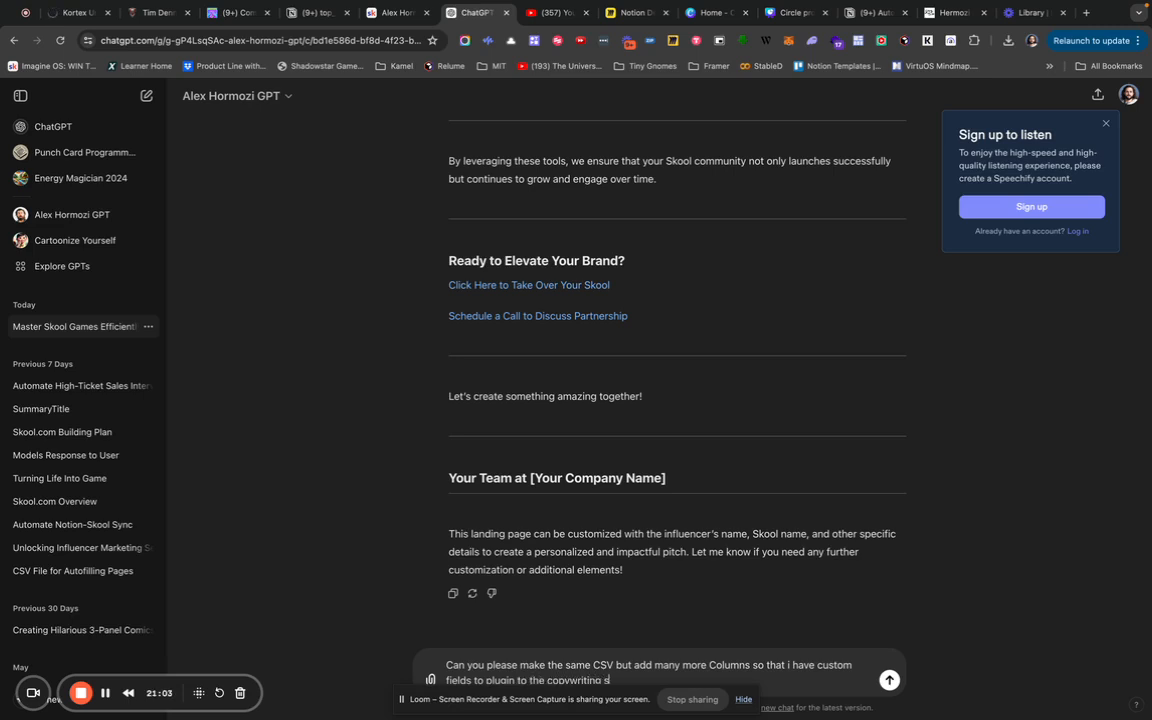
text(equences we'll generate later.)
key(shift+Return)
text(Such as course)
key(BackSpace)
key(BackSpace)
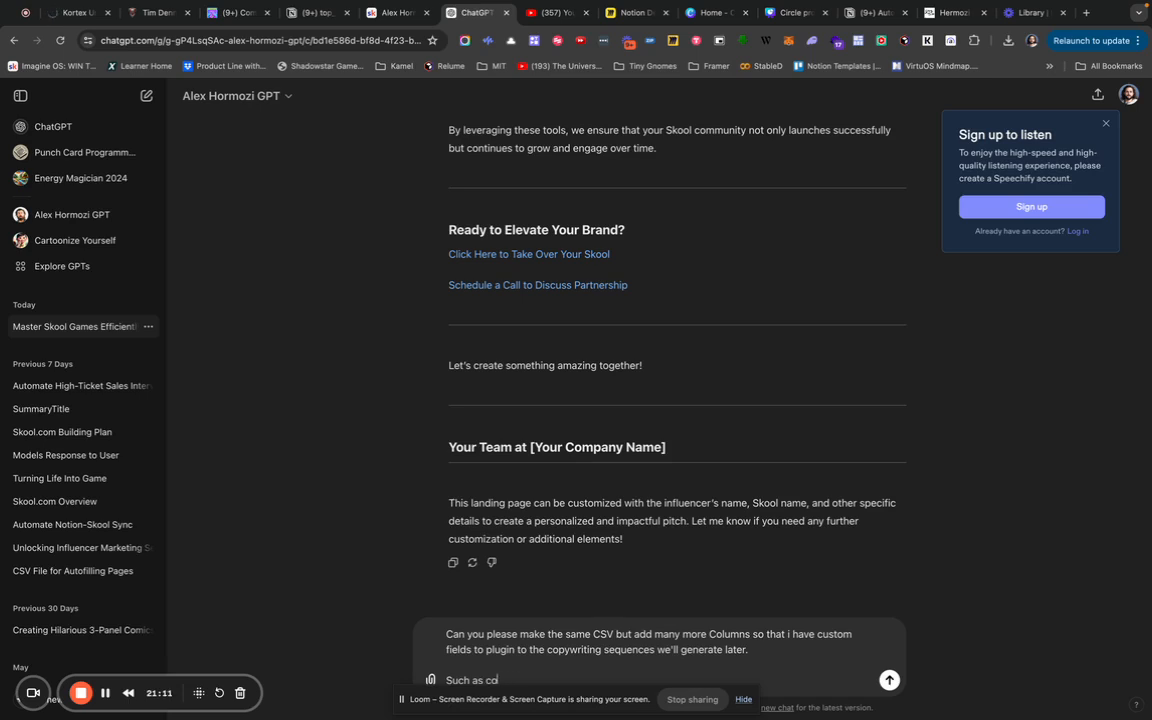
text(uggested Skool Name, Short Description)
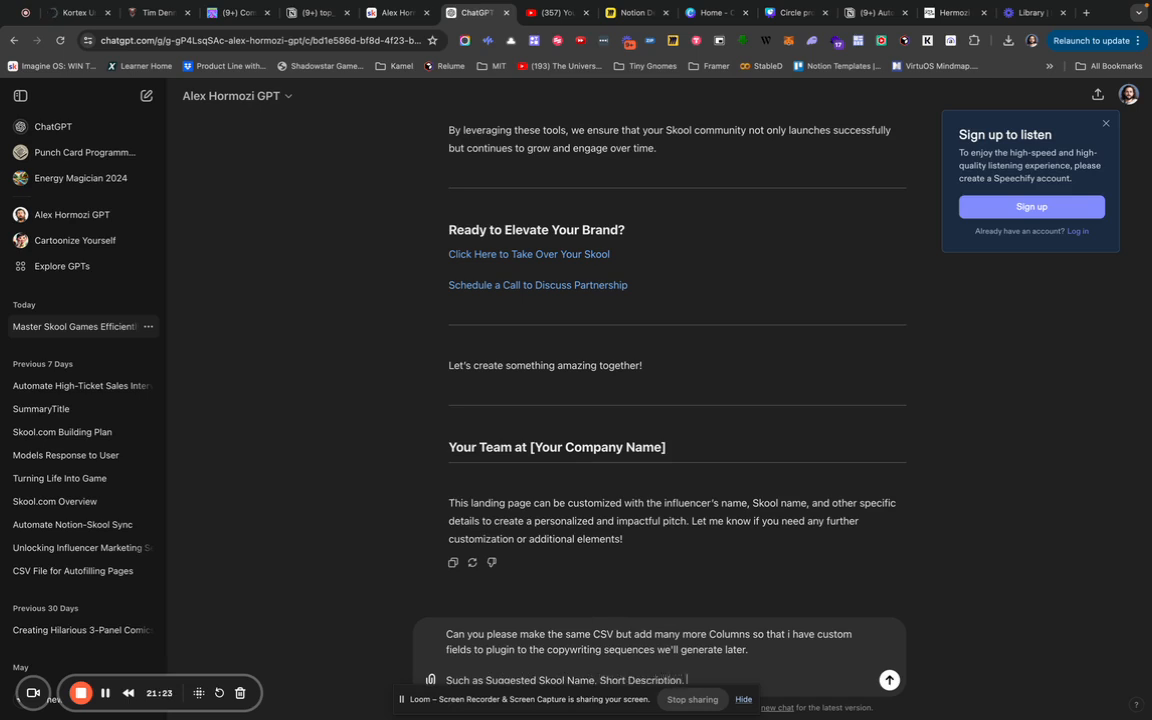
text(.)
List One liner Skool Description, 3 reasons to say yes, and Sample Tweet, plus more column ideas.
drag(604, 681, 687, 685)
key(BackSpace)
text(One liner Skool Description. Why our)
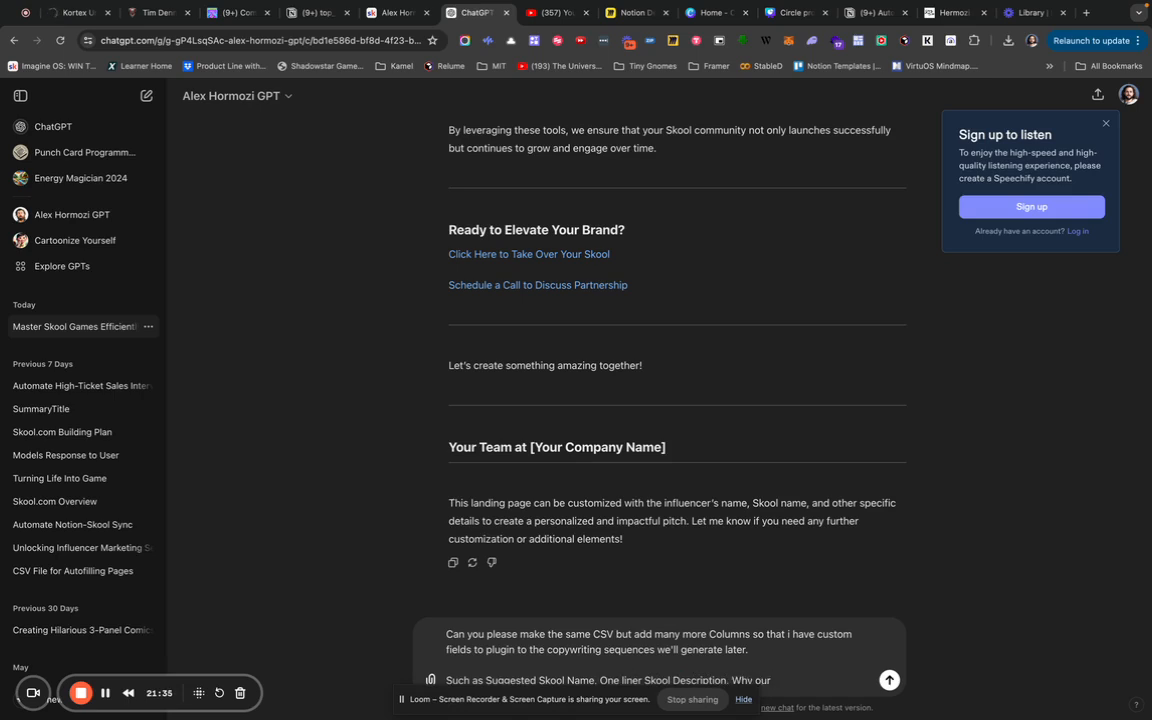
key(BackSpace)
key(BackSpace)
text(they would)
key(BackSpace)
key(BackSpace)
key(BackSpace)
key(BackSpace)
key(BackSpace)
key(BackSpace)
key(BackSpace)
key(BackSpace)
key(BackSpace)
text(3 reasons why they'd want)
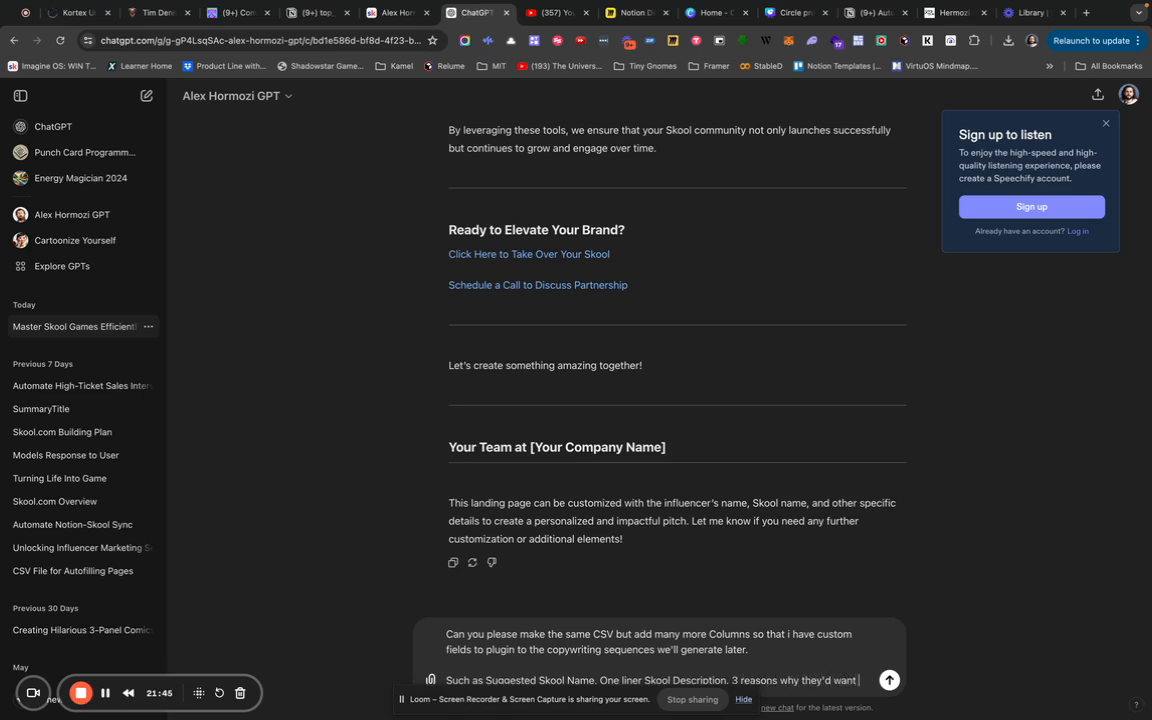
text( to say yes to us)
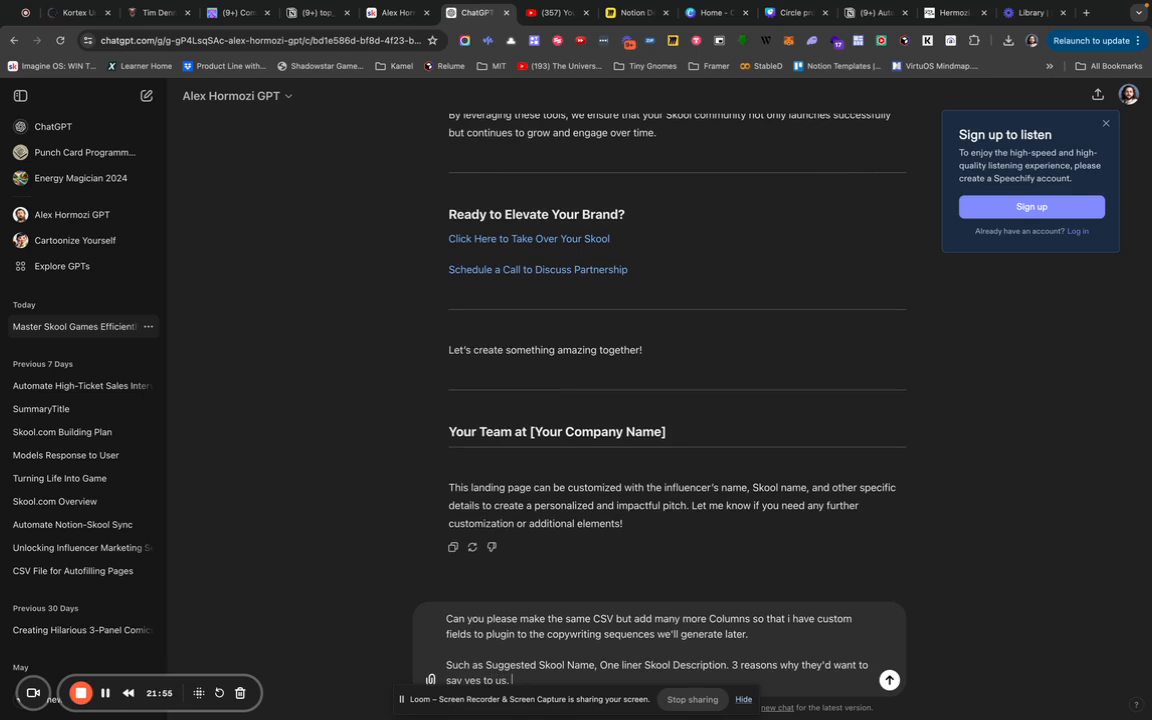
text(. Sample Tweet that they can post)
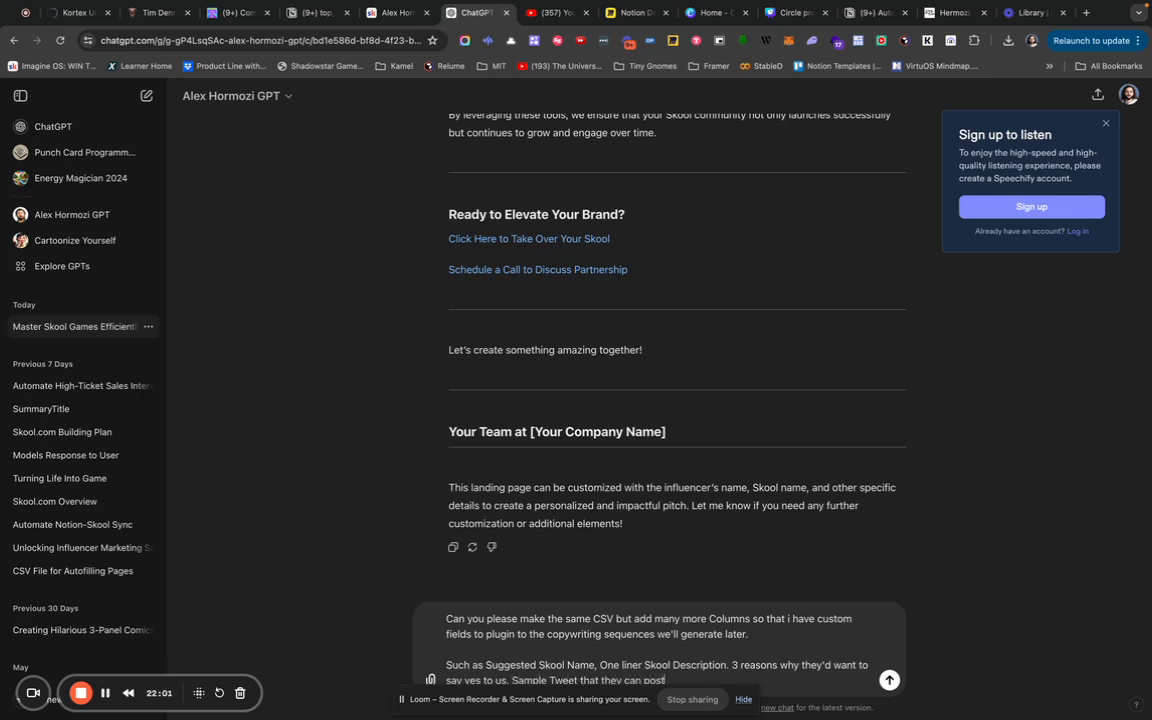
text( to invite people to their new skool, et)
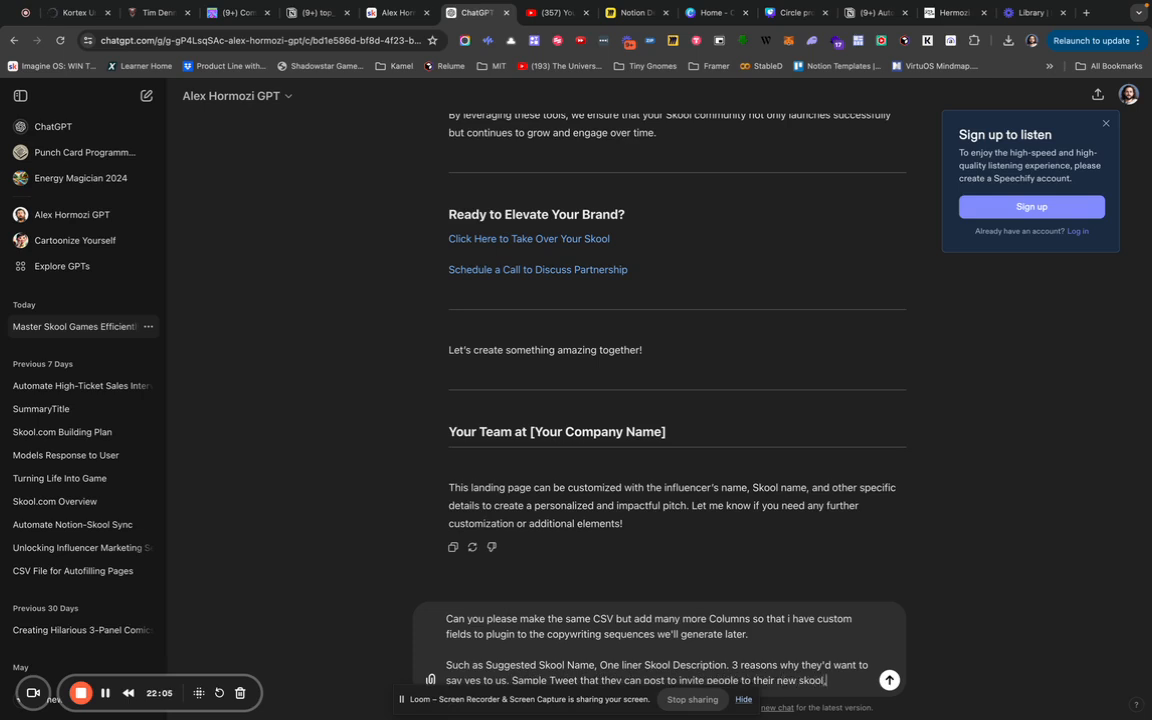
key(BackSpace)
text(and as many ideas of)
key(BackSpace)
key(BackSpace)
text(for columns that you can ad)
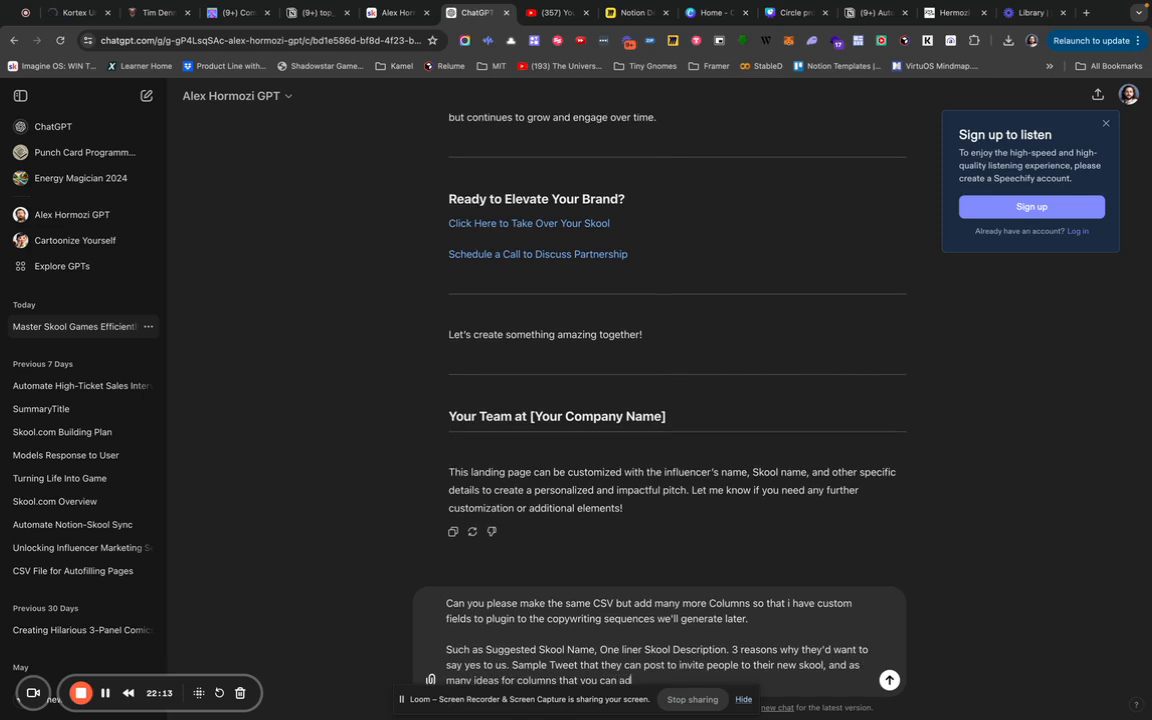
text(d.)
key(shift+Return)
key(shift+Return)
text(Also, if you can utilize mo)
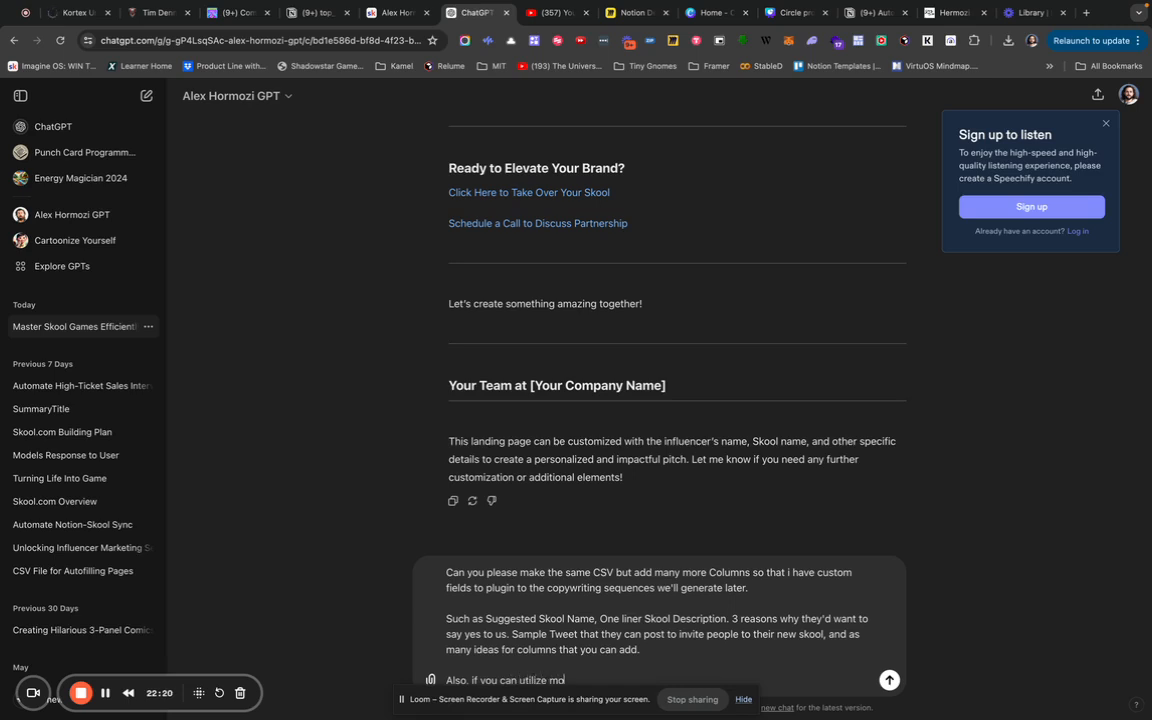
text(re than 10 influencers that would be great.)
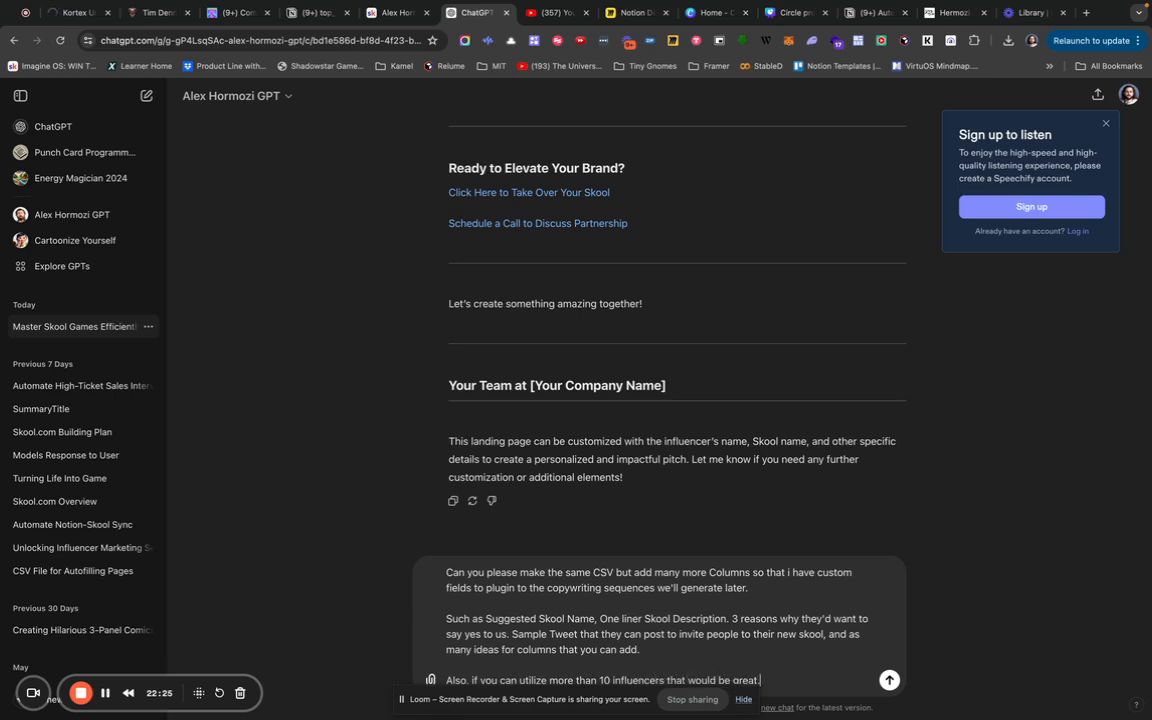
Finish the request for more than 10 influencers who are popular but not hard to reach, and send it.
key(shift+Return)
key(shift+Return)
text(And can)
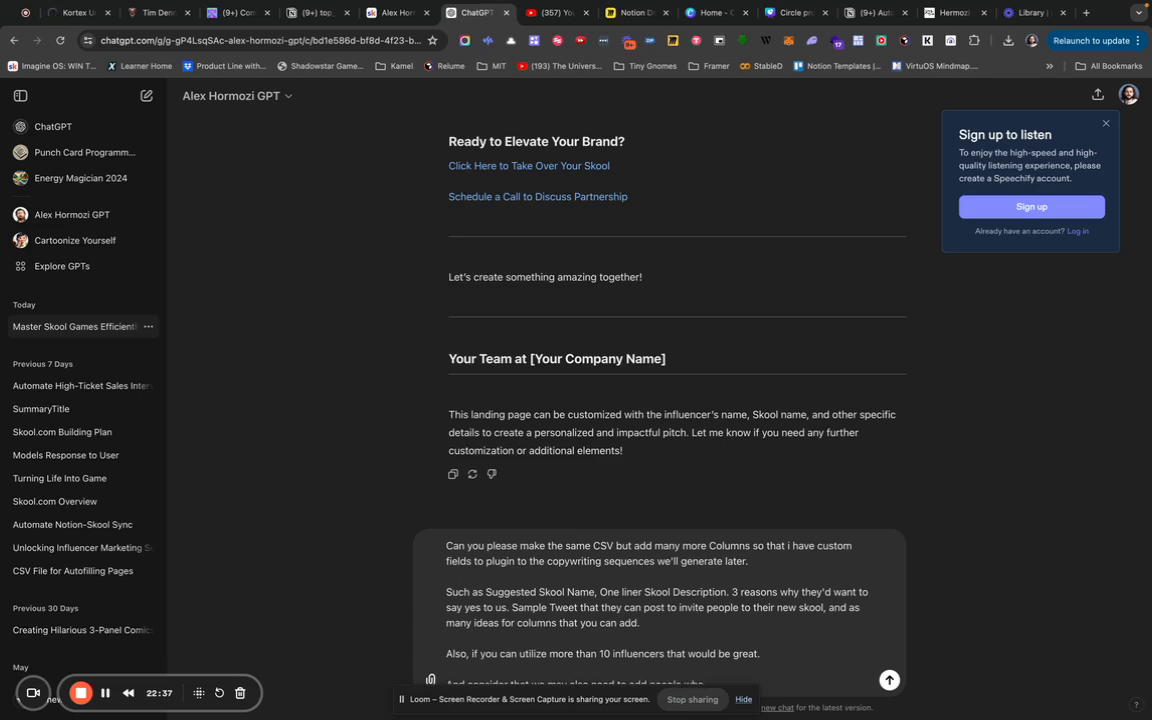
text(popular. but not hard to reach. S)
key(shift+Return)
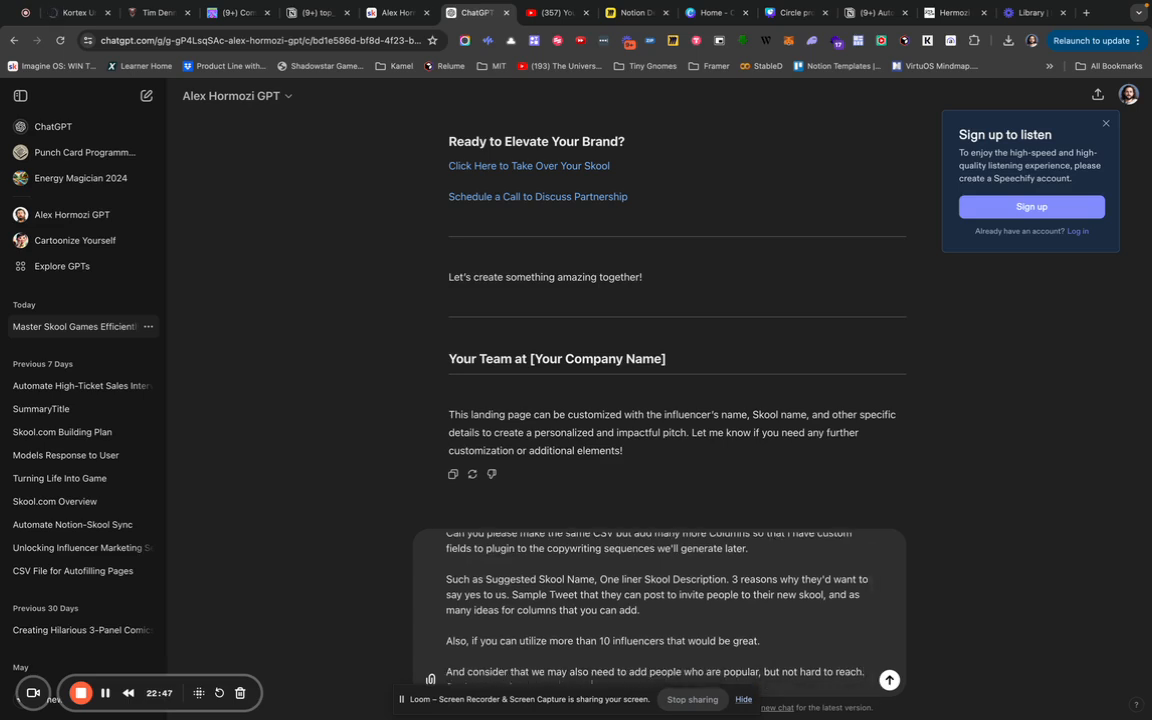
key(Return)
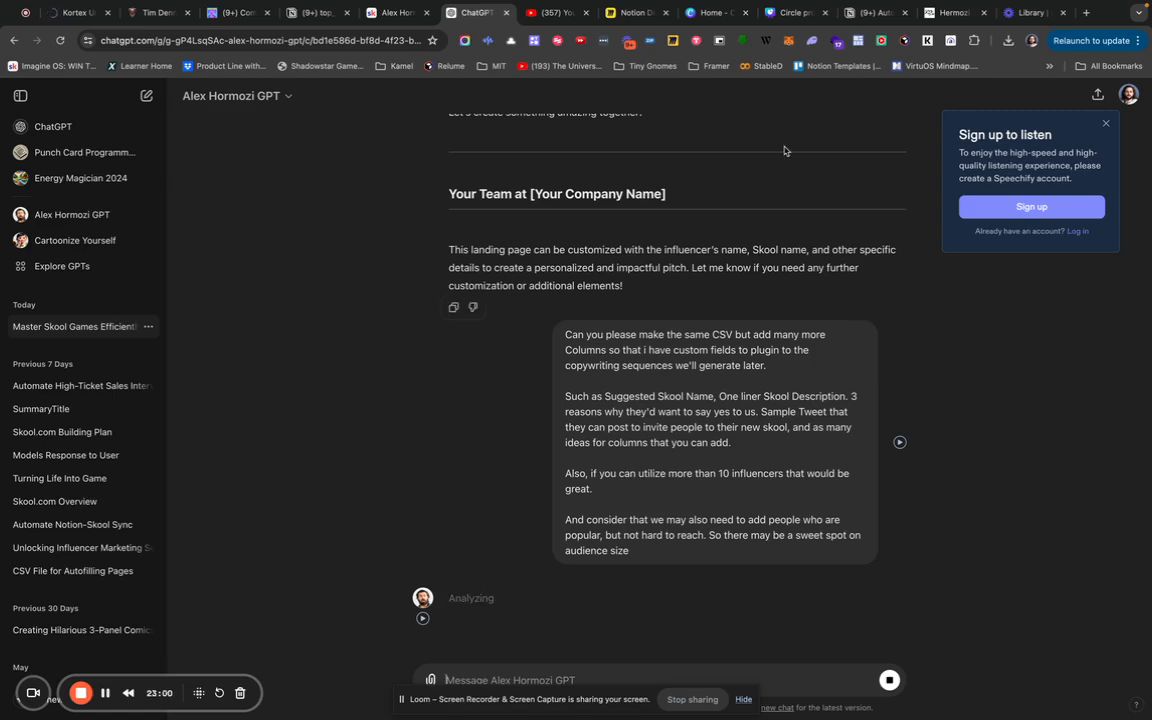
scroll(613, 284, up, 20)
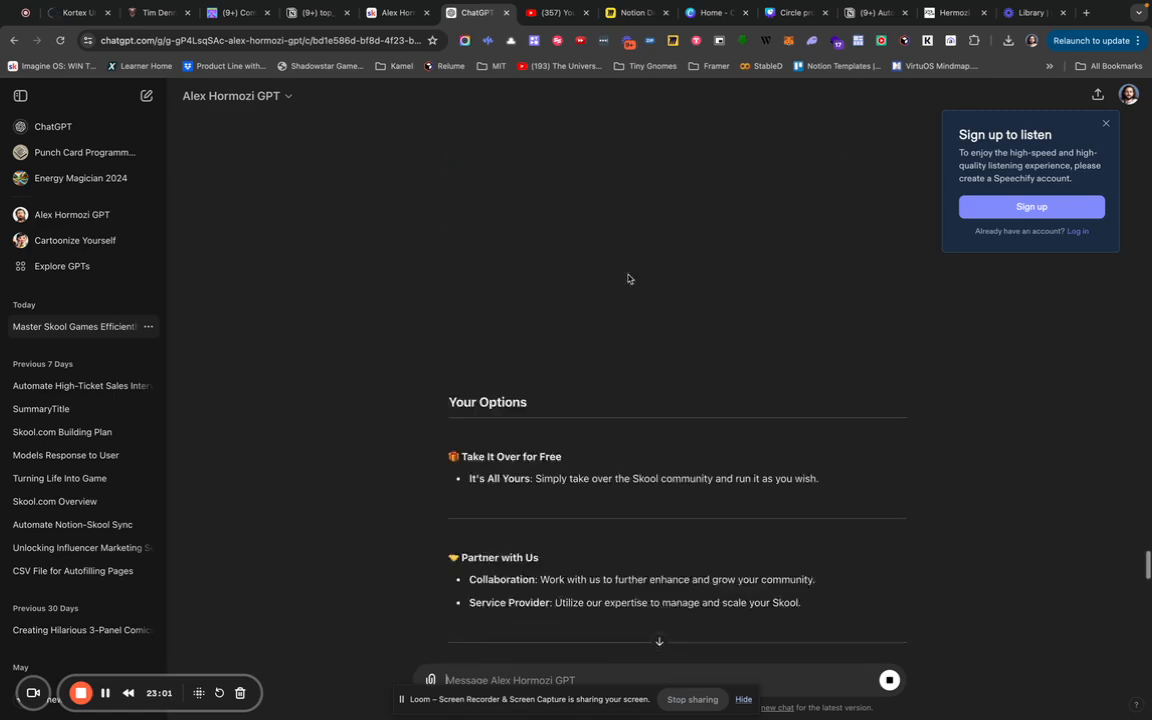
scroll(627, 282, up, 5)
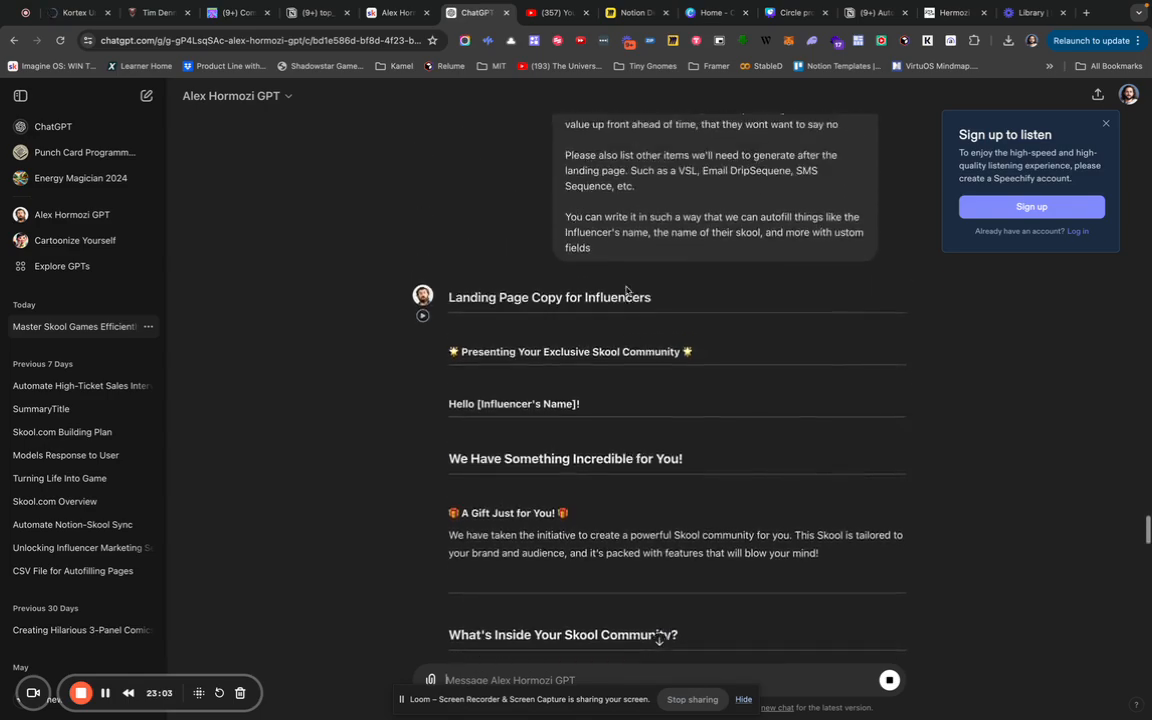
scroll(626, 288, up, 6)
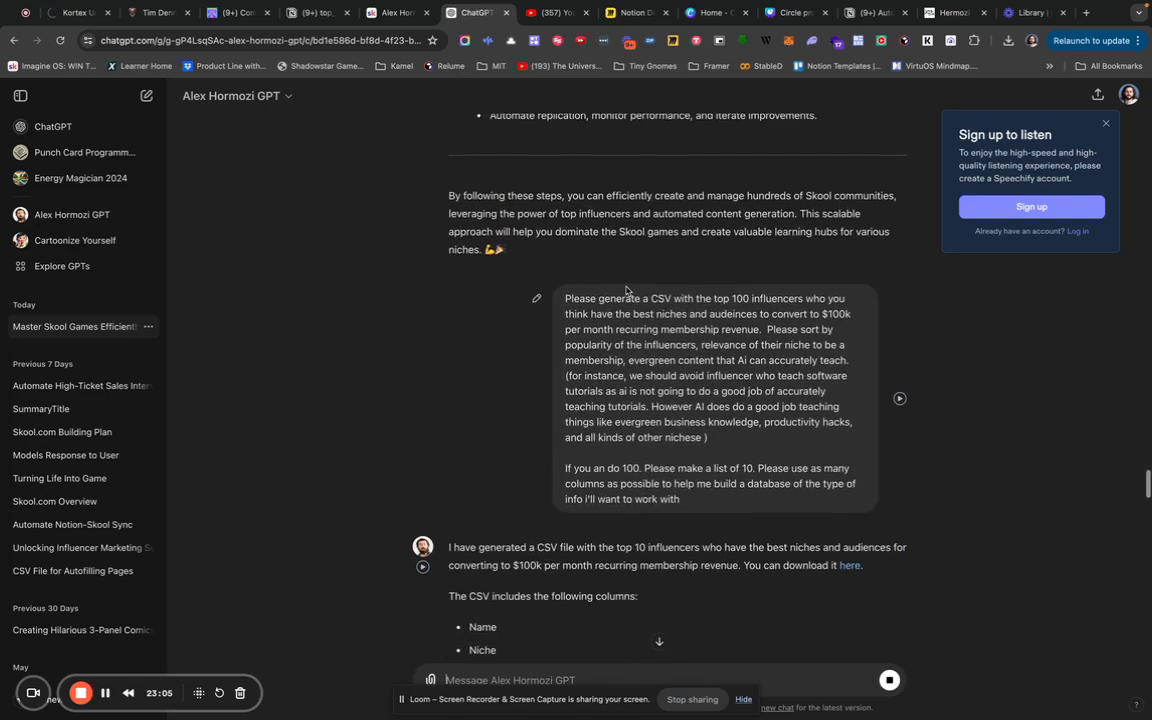
scroll(629, 291, down, 9)
scroll(626, 290, down, 15)
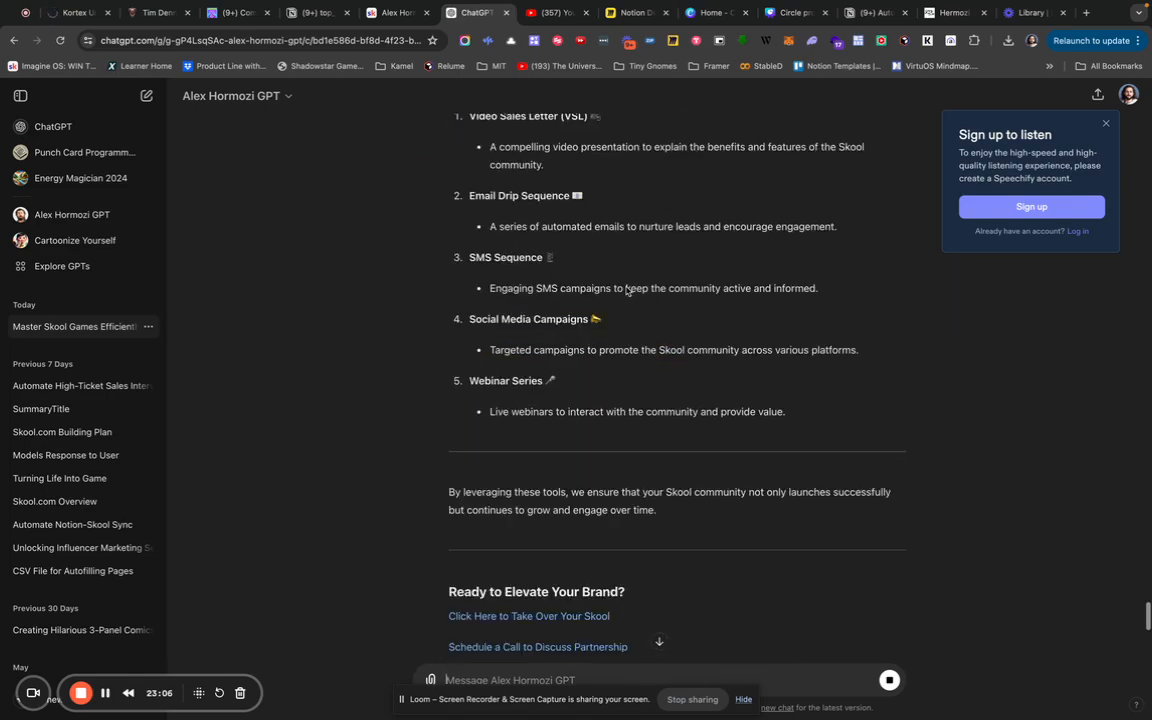
scroll(626, 290, down, 5)
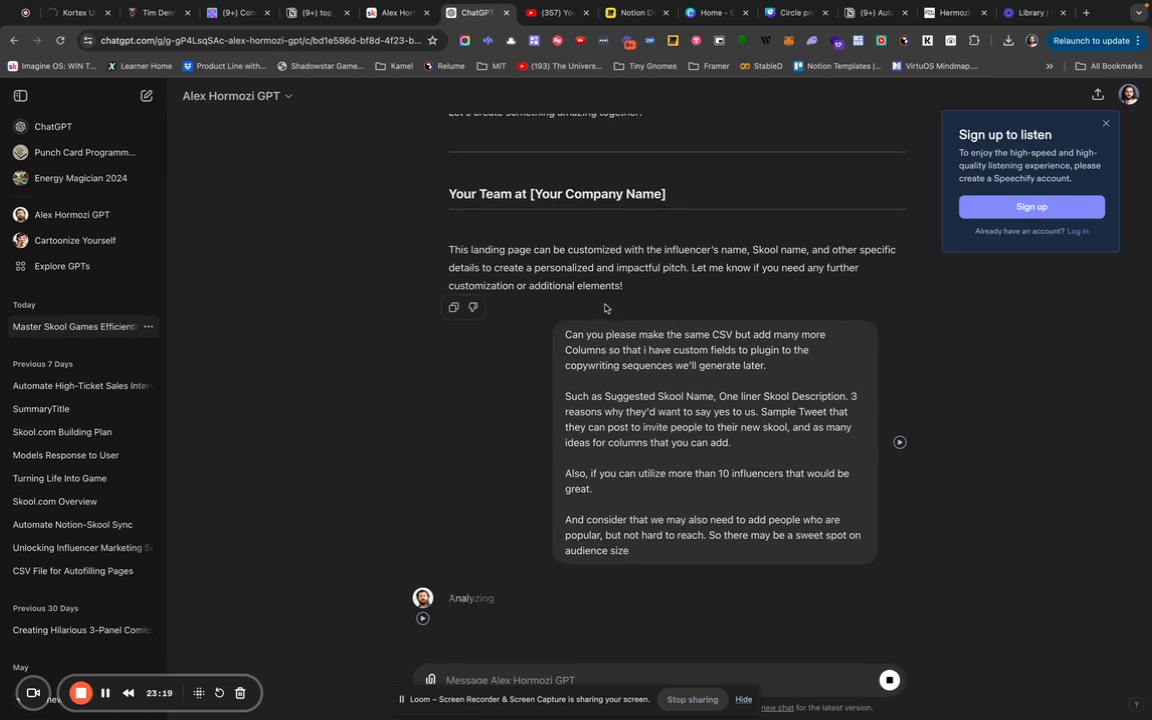
scroll(606, 300, up, 10)
scroll(604, 305, up, 10)
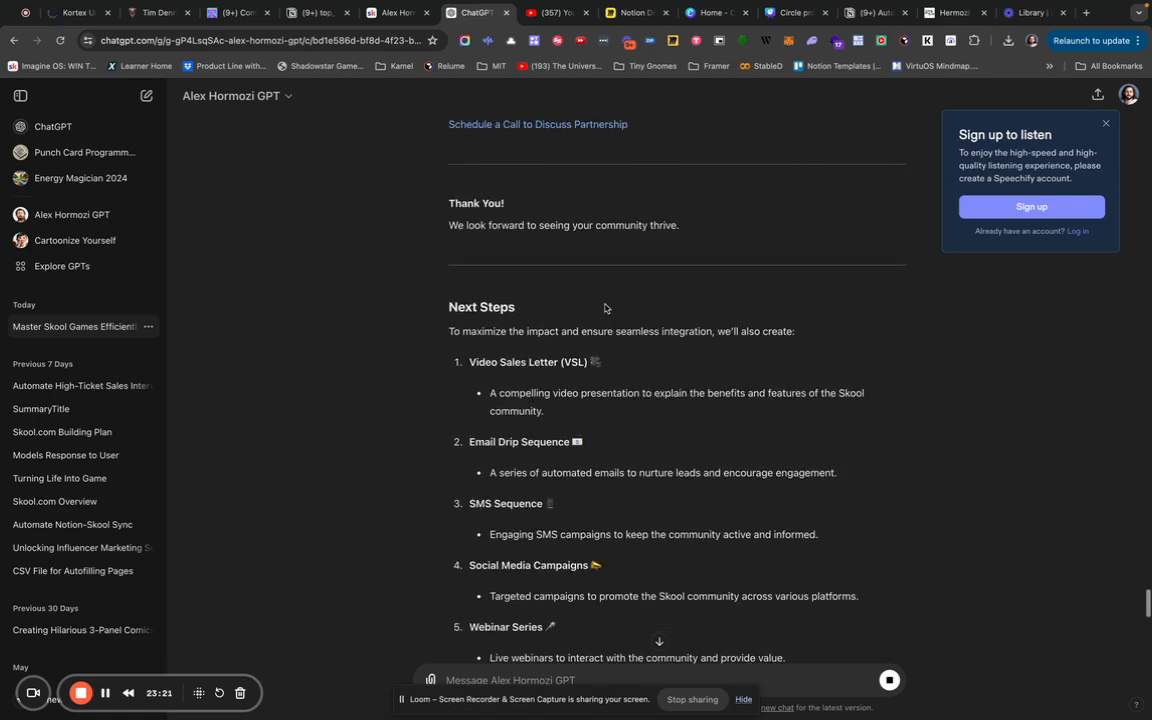
scroll(604, 308, down, 7)
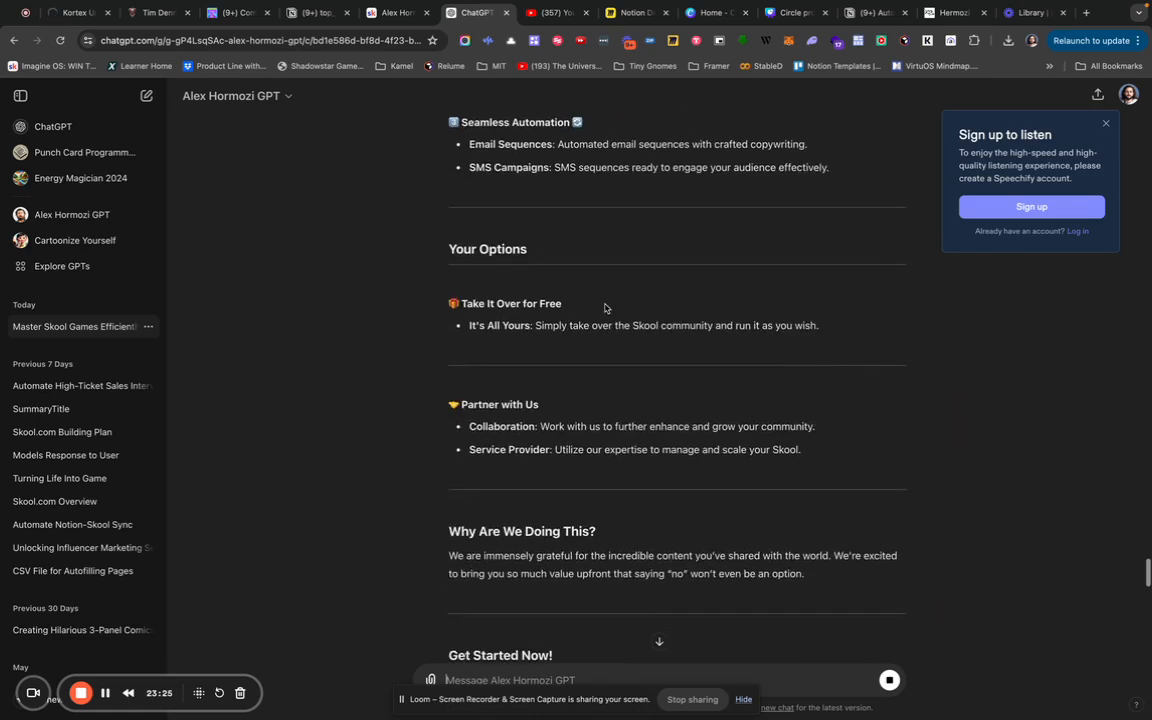
scroll(604, 308, down, 2)
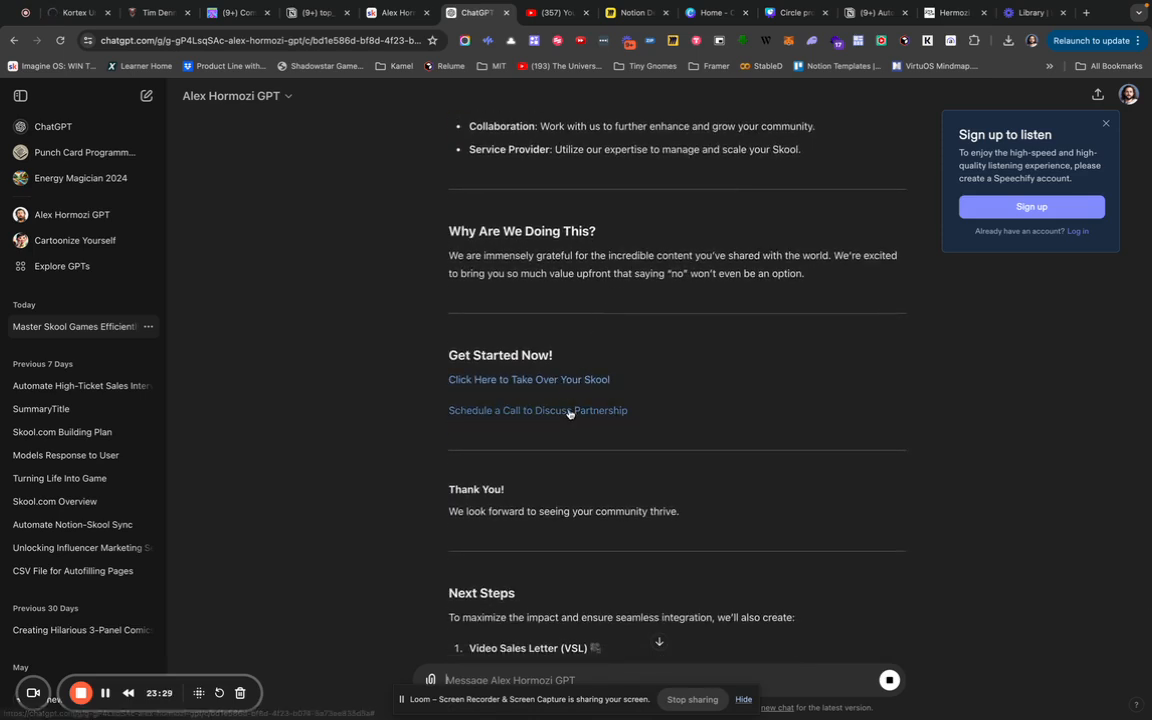
scroll(570, 414, down, 2)
scroll(569, 418, down, 3)
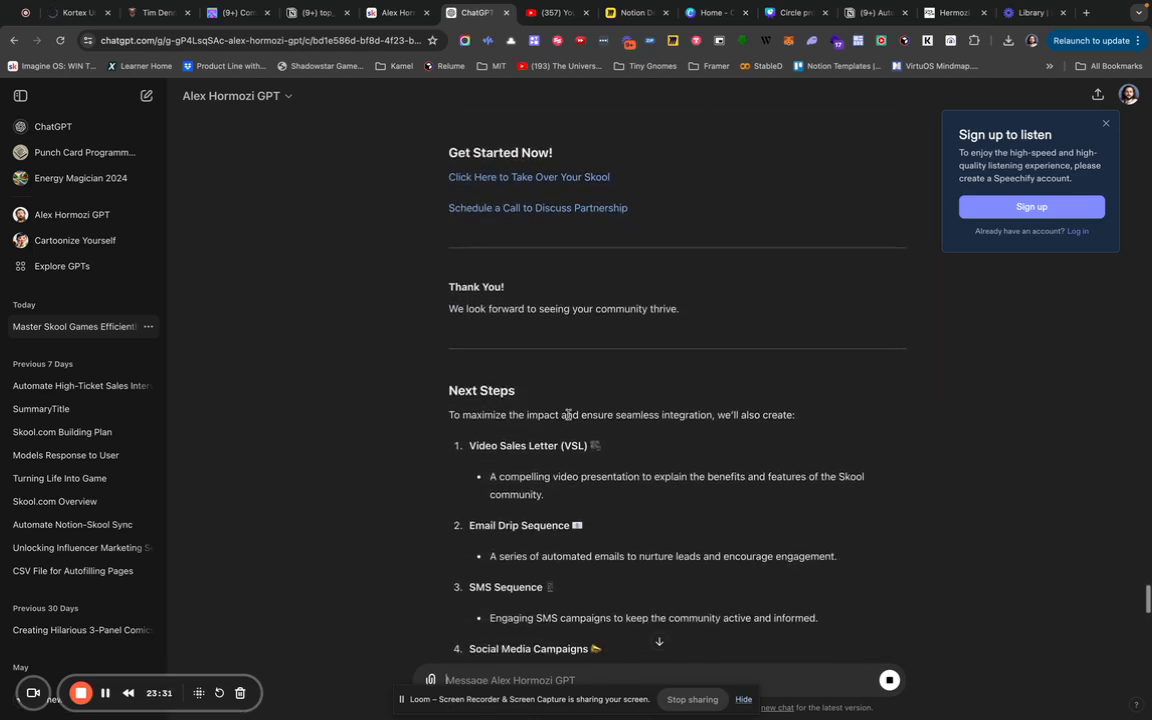
scroll(505, 290, down, 1)
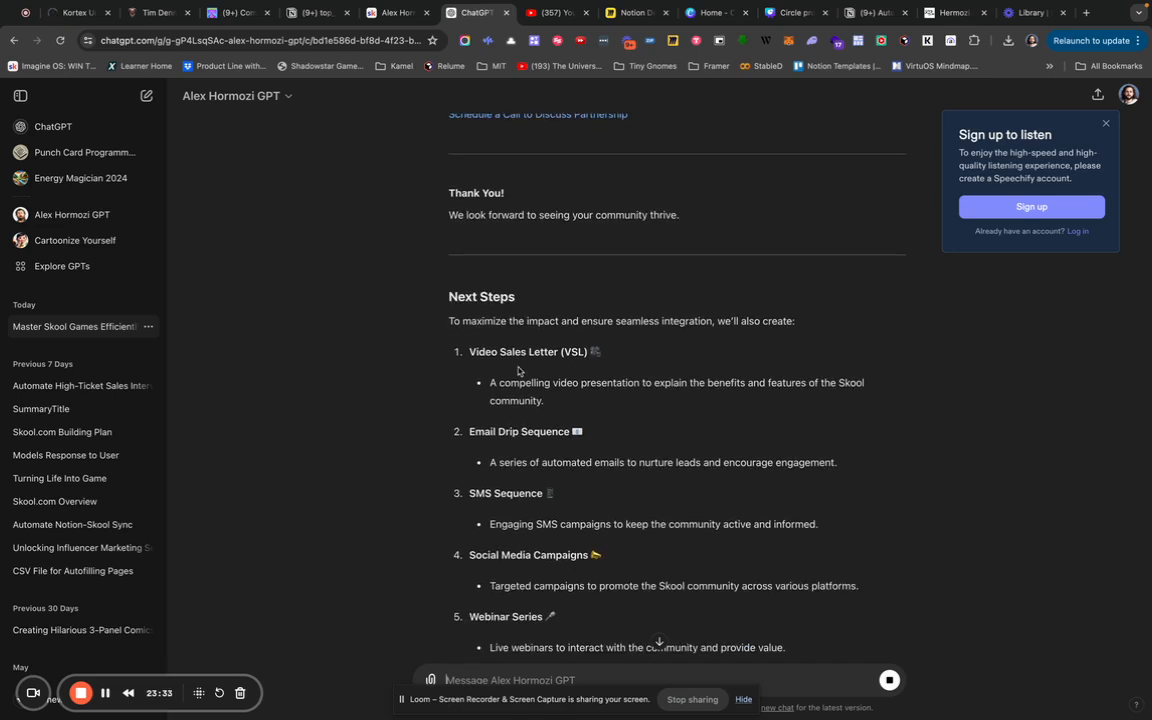
scroll(525, 437, down, 2)
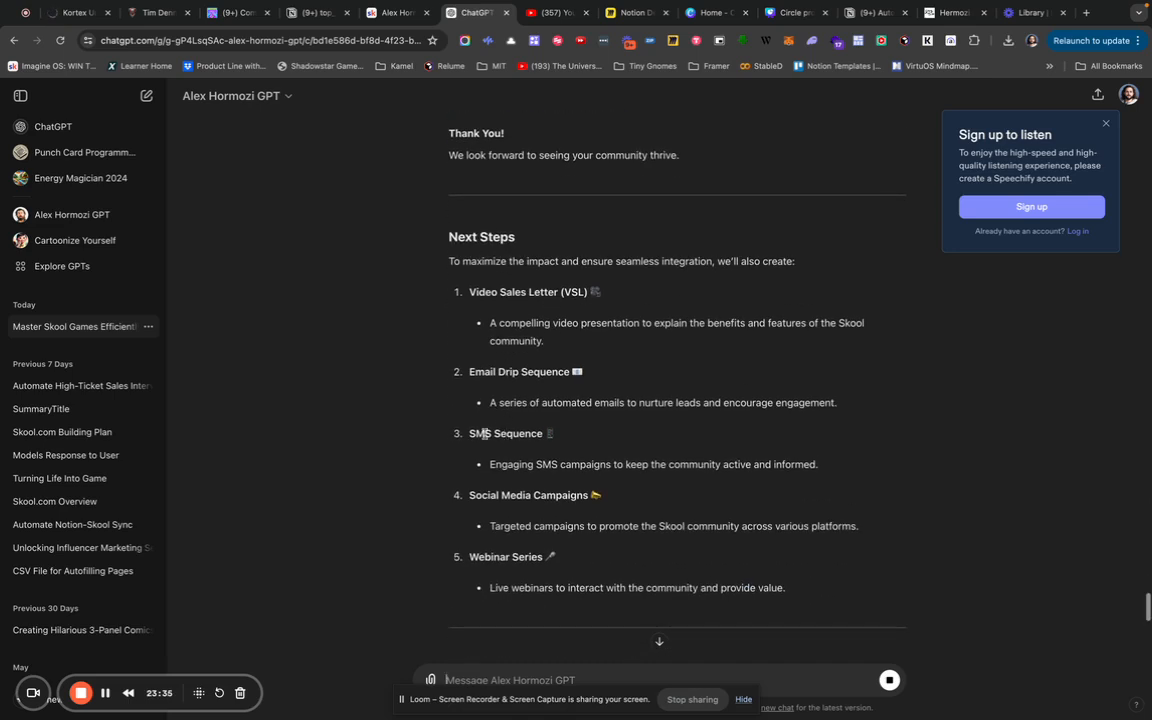
scroll(565, 443, down, 1)
scroll(550, 420, down, 2)
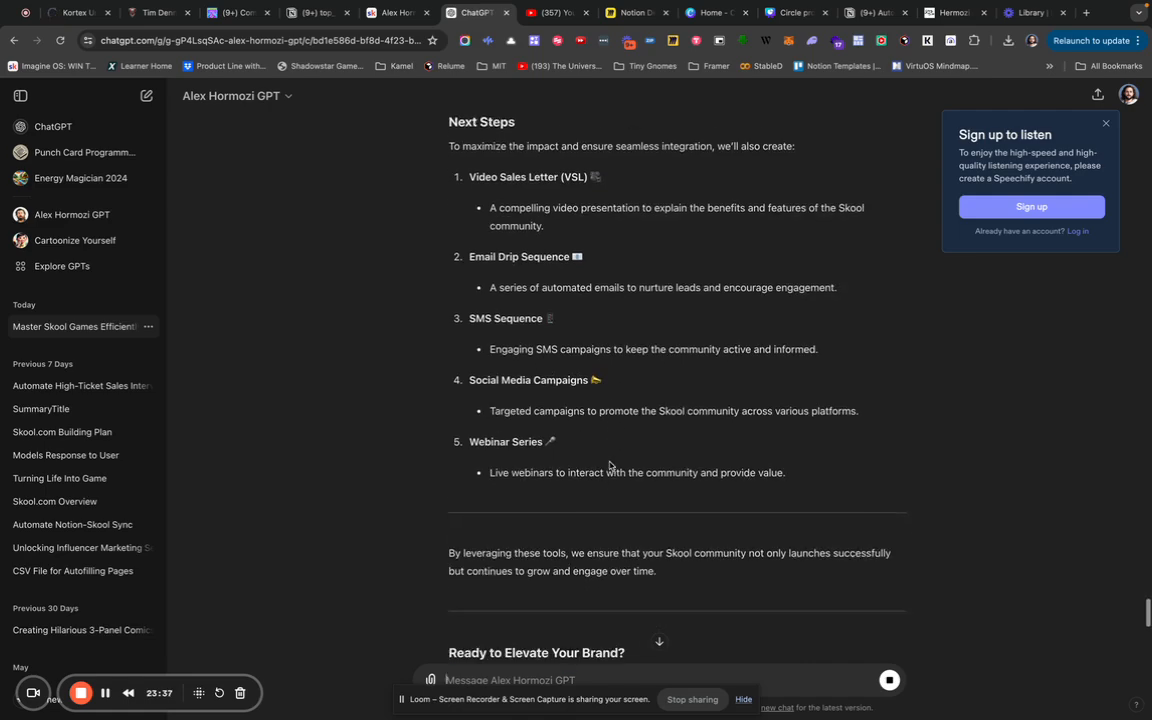
scroll(609, 461, down, 10)
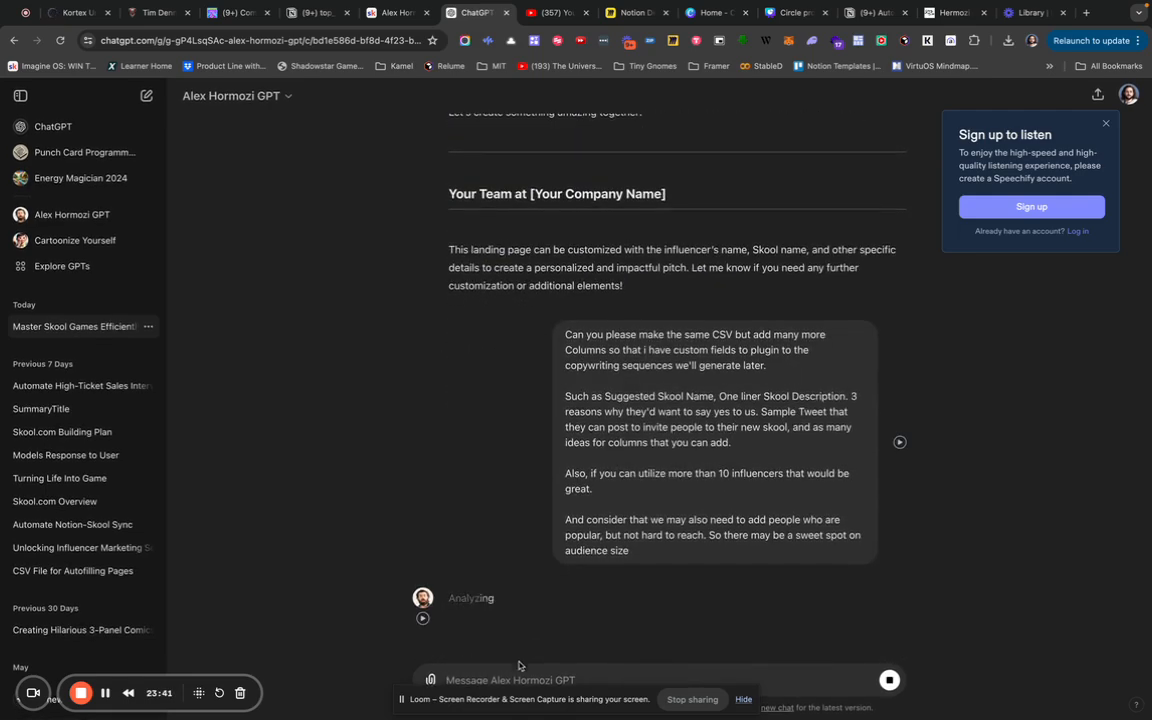
Draft a prompt asking for 10 standout ways to gift the new Skool community to influencers, with bold formatting.
text(Pleas)
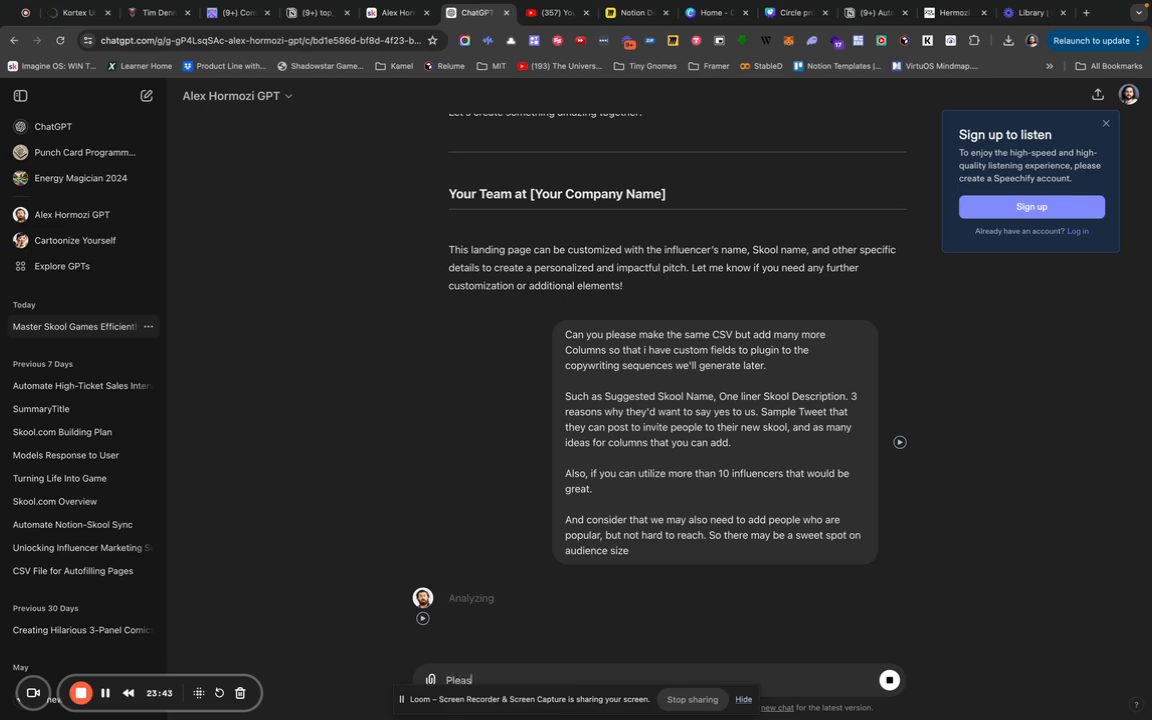
text(e tell me 10 ways to get a hold)
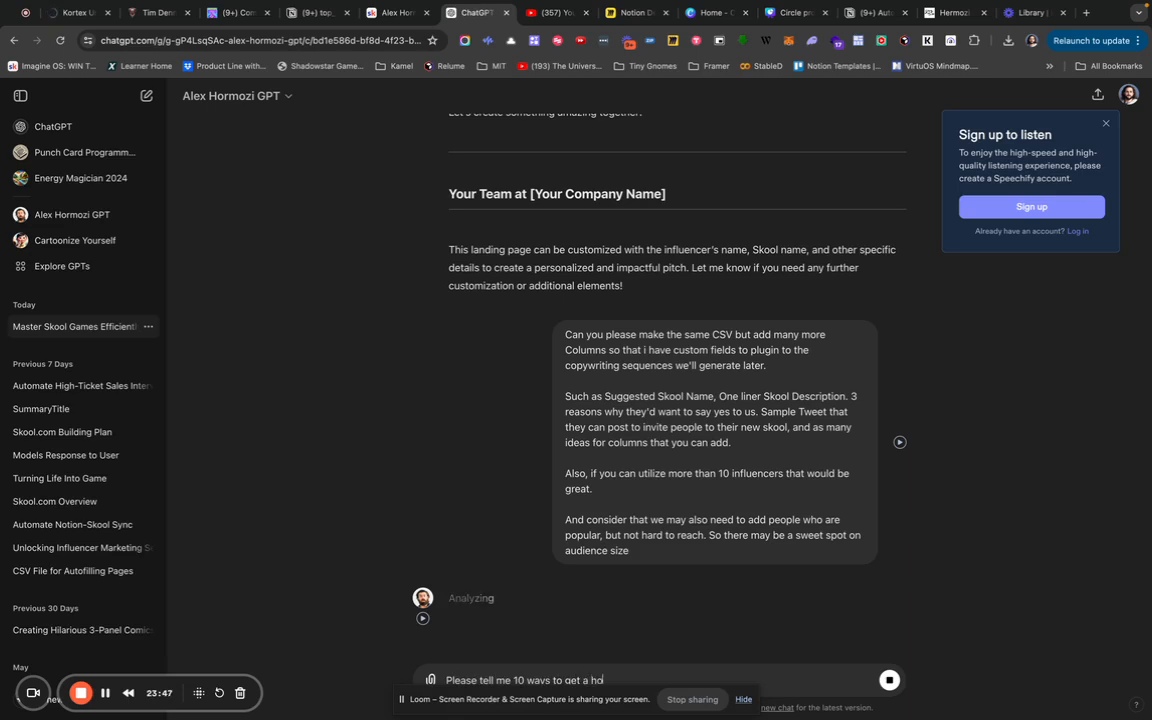
key(BackSpace)
key(BackSpace)
key(BackSpace)
key(BackSpace)
text(the new sko)
text(ol community)
text( that)
text( we created )
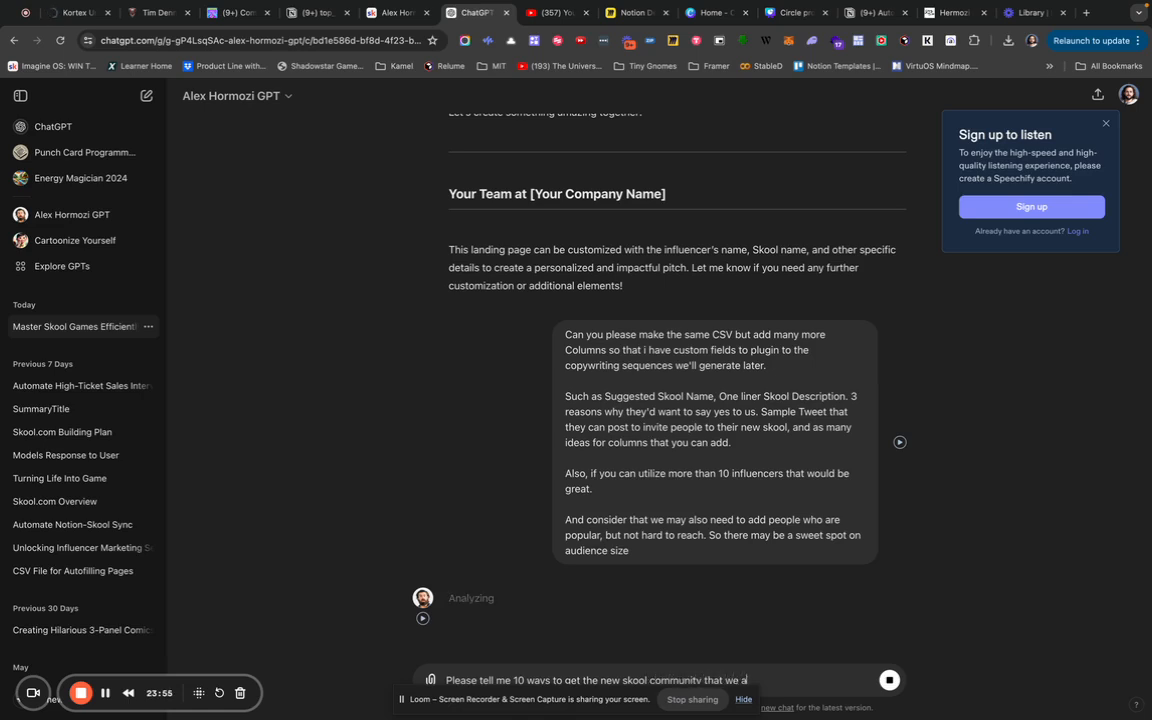
text(as a gift to the se influencer)
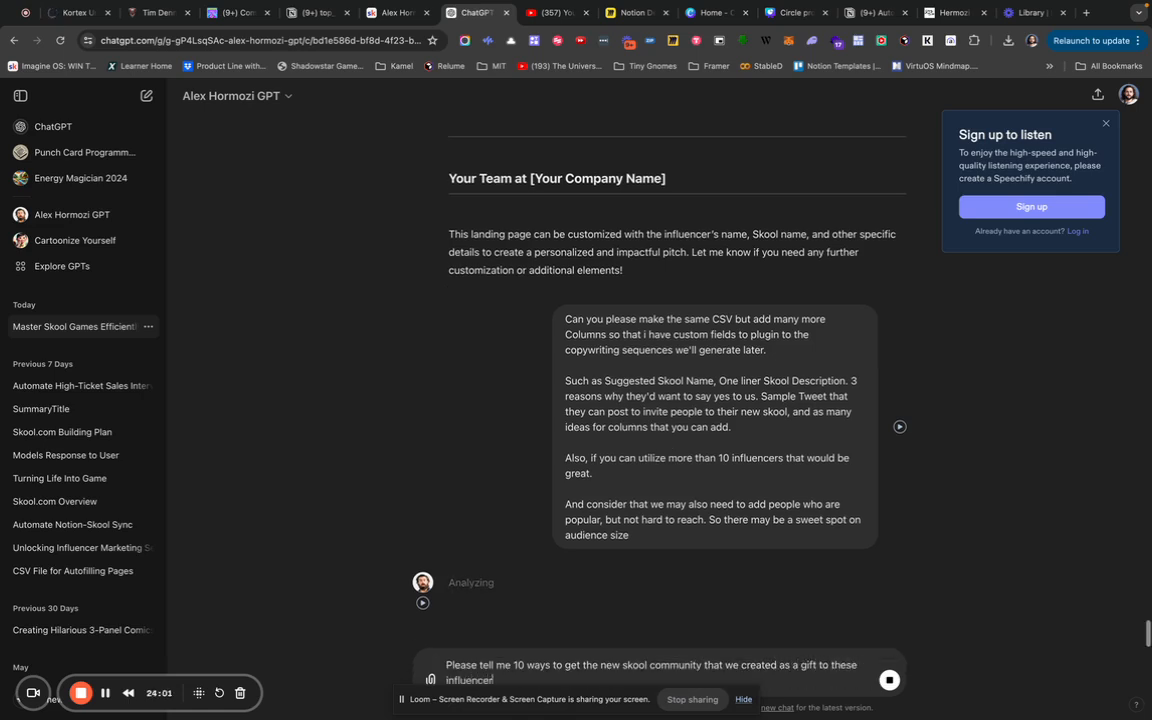
text(s? Keep in mind)
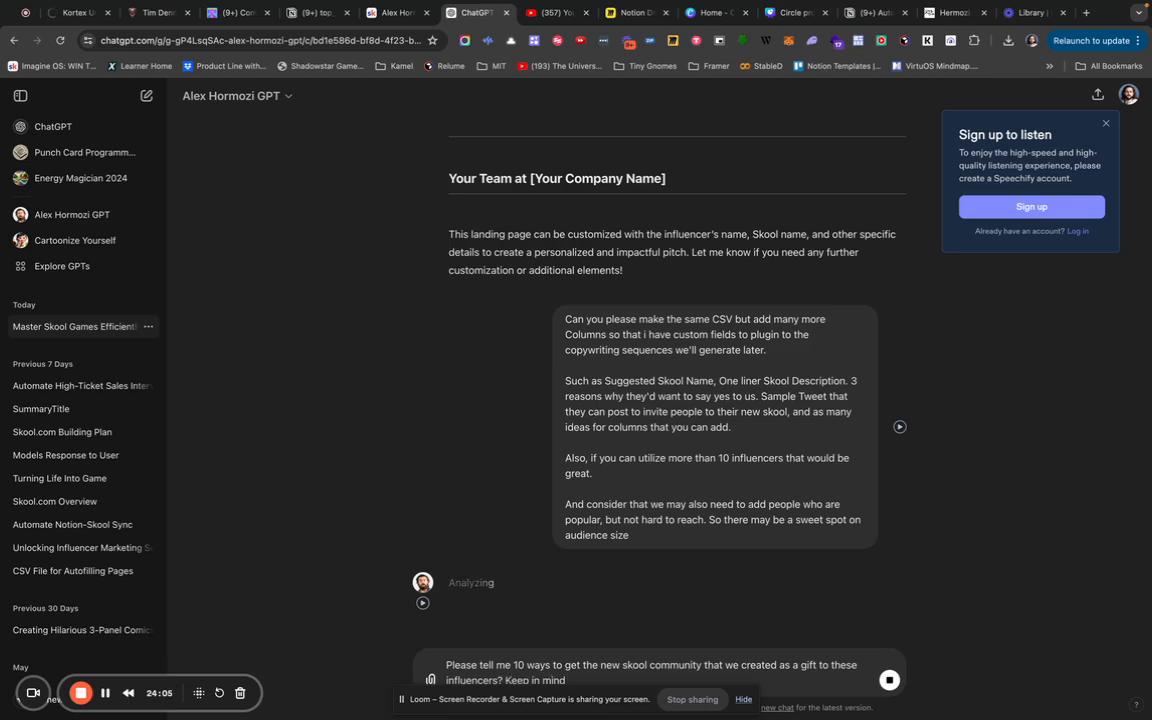
text( we're in a sea of people who want their attentio)
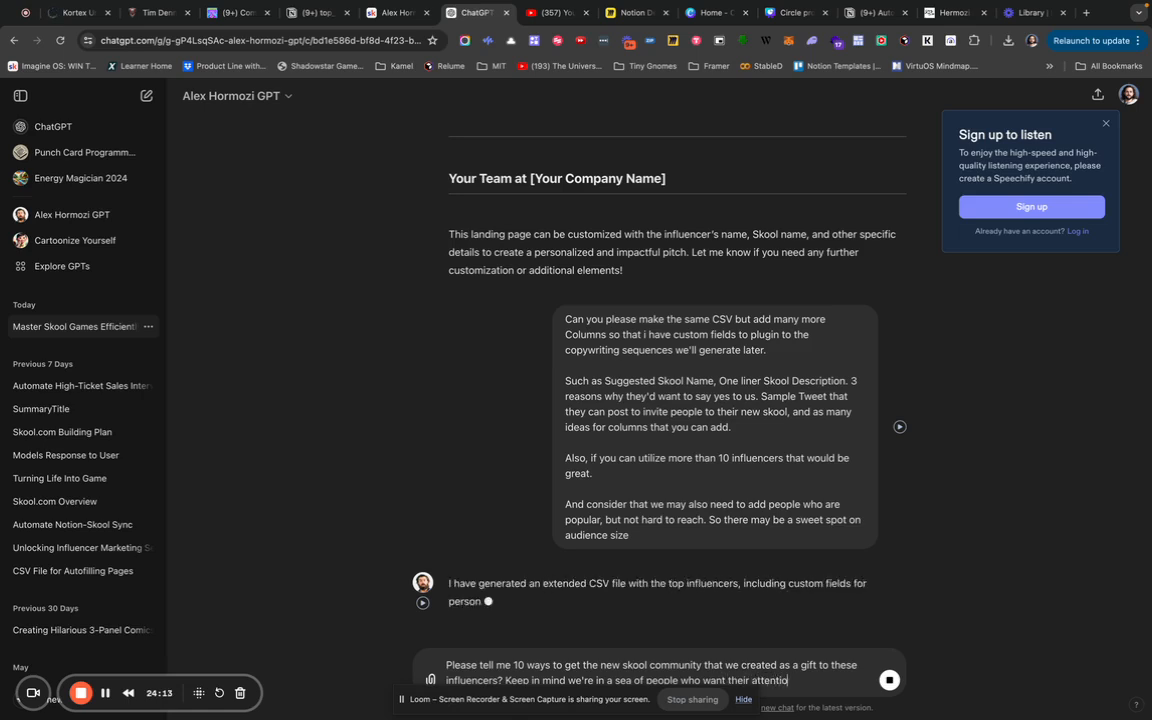
text(n. So we need ways to stand)
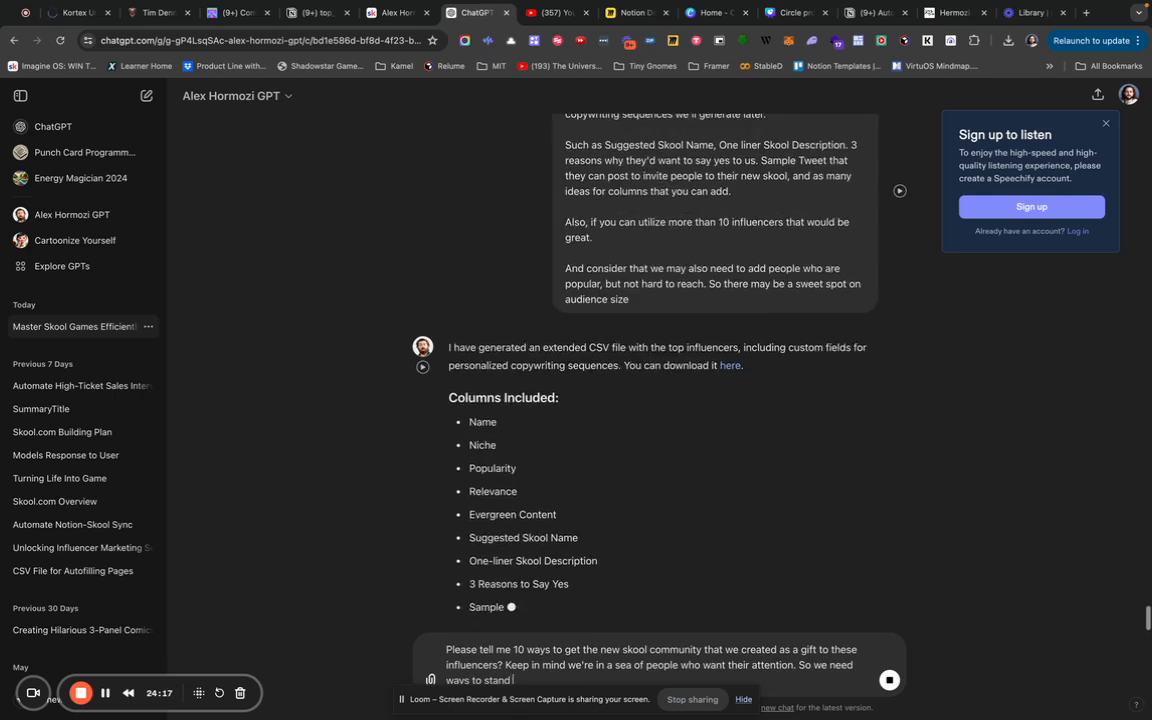
text( out. And/or we need )
text(ot be)
key(BackSpace)
key(BackSpace)
key(BackSpace)
text(to be smart in how we)
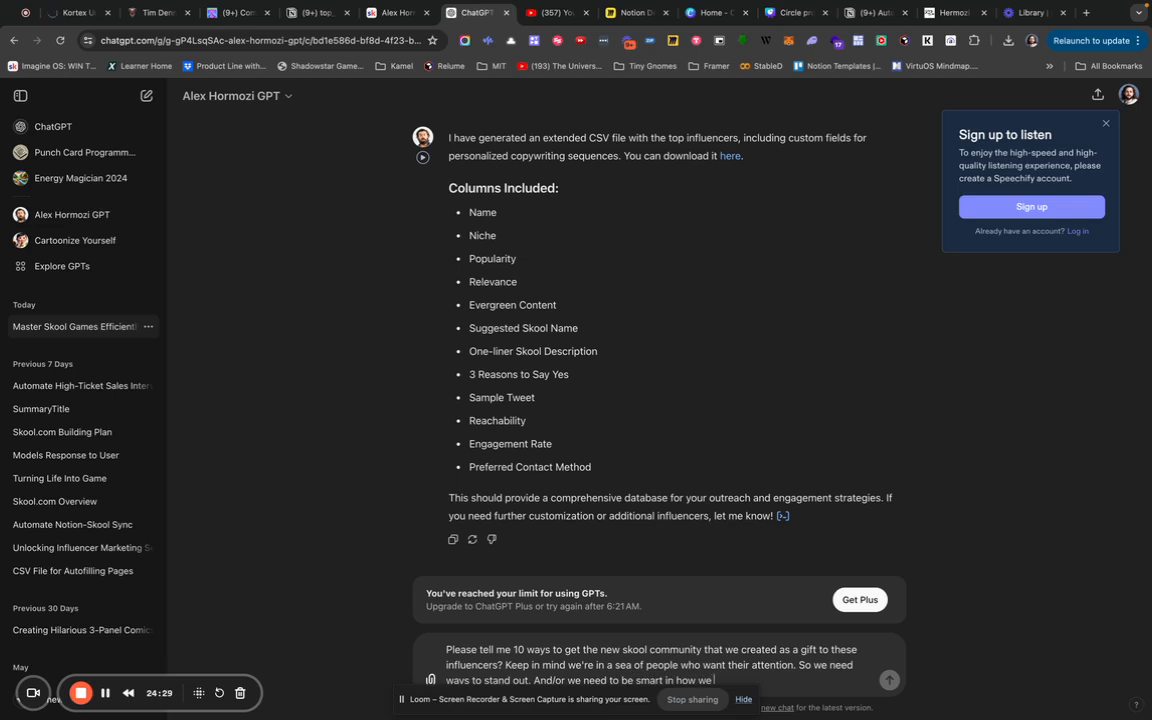
text( approach their managemen)
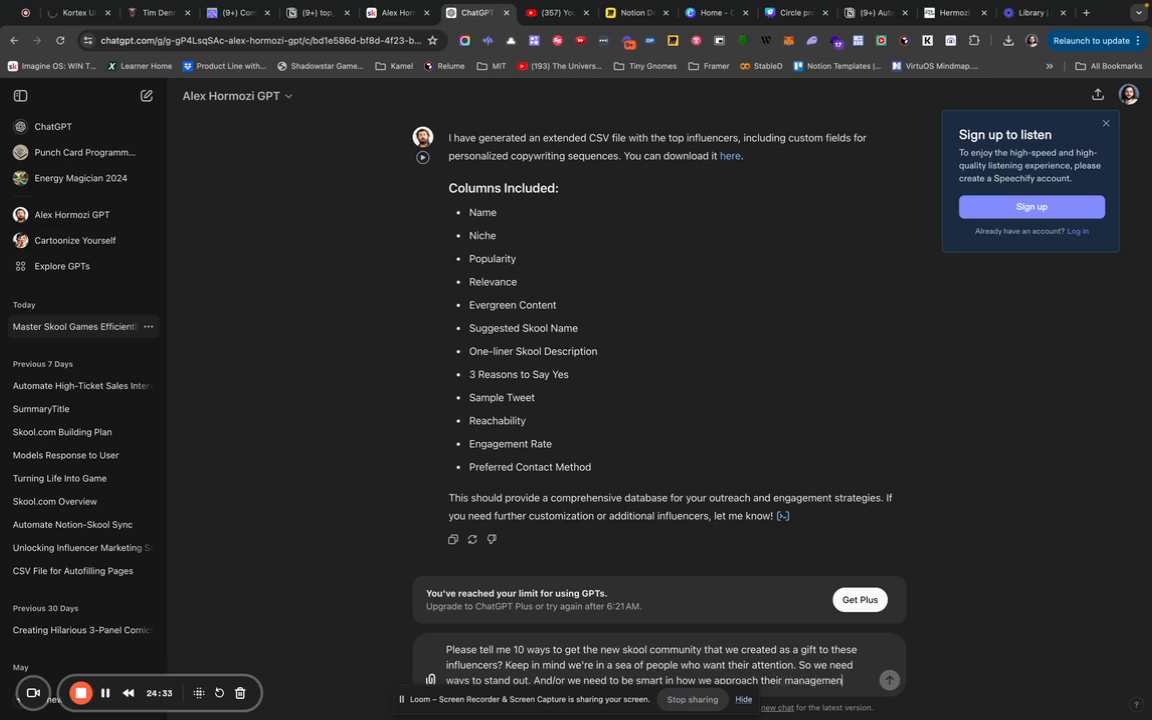
text(t, publi)
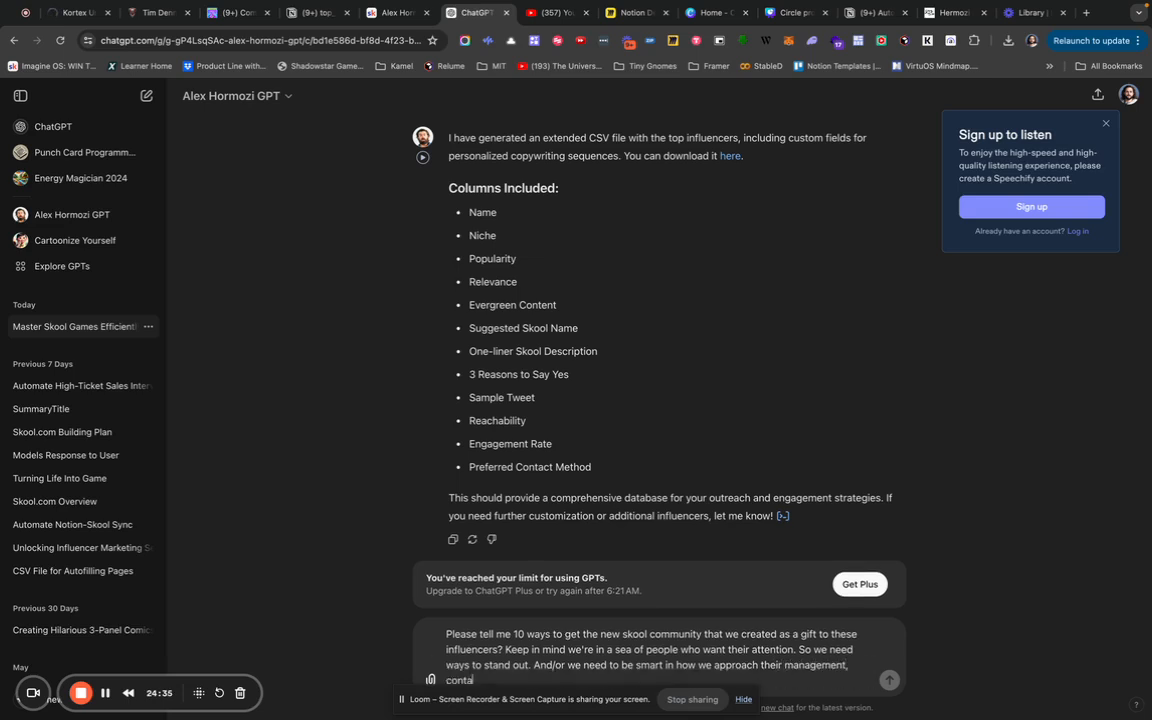
text(cists, o)
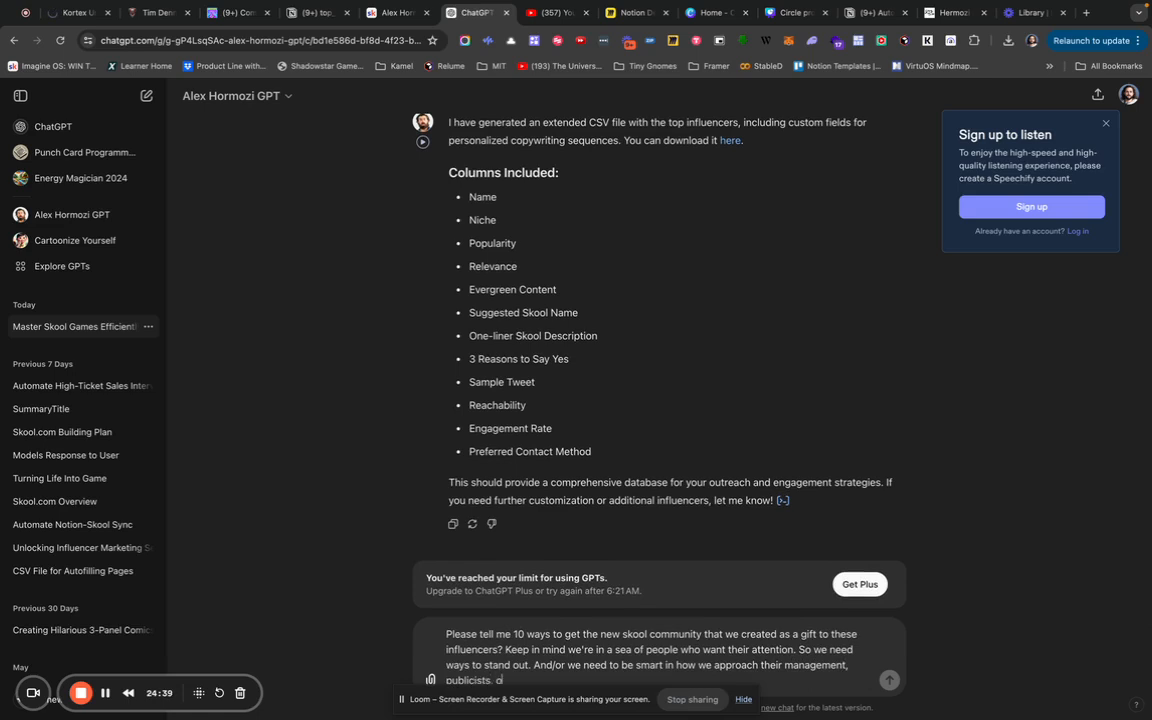
text(r other methods of contacting them or their team)
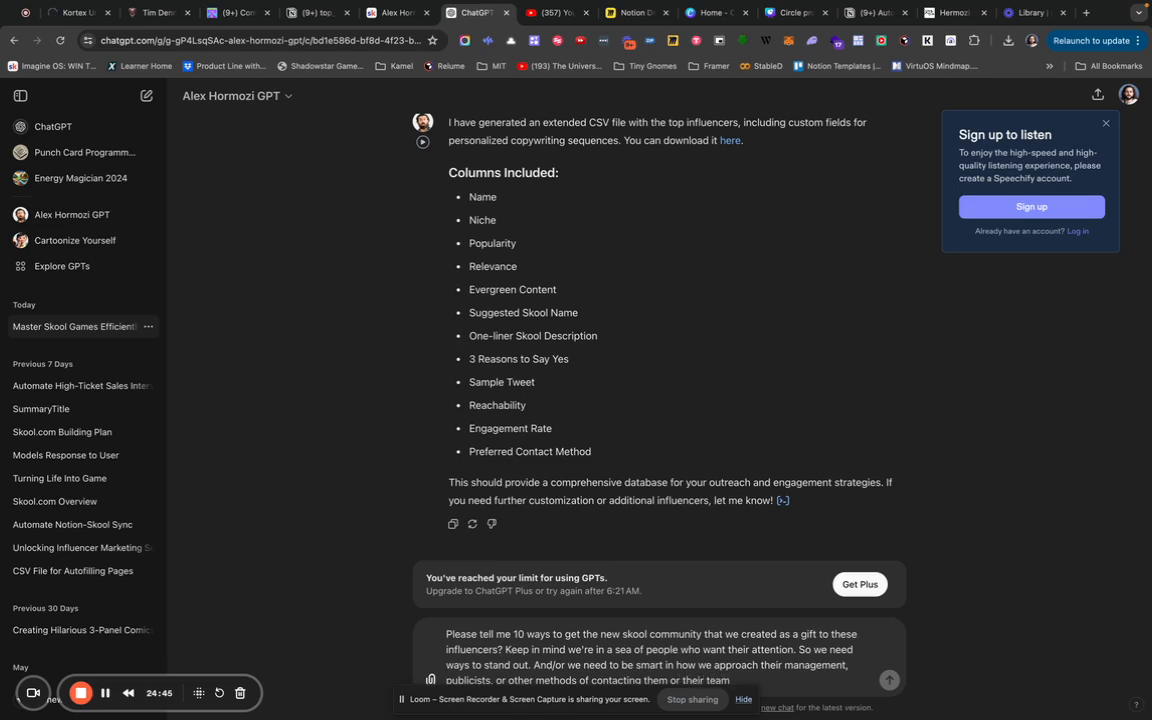
key(shift+Return)
text(Use)
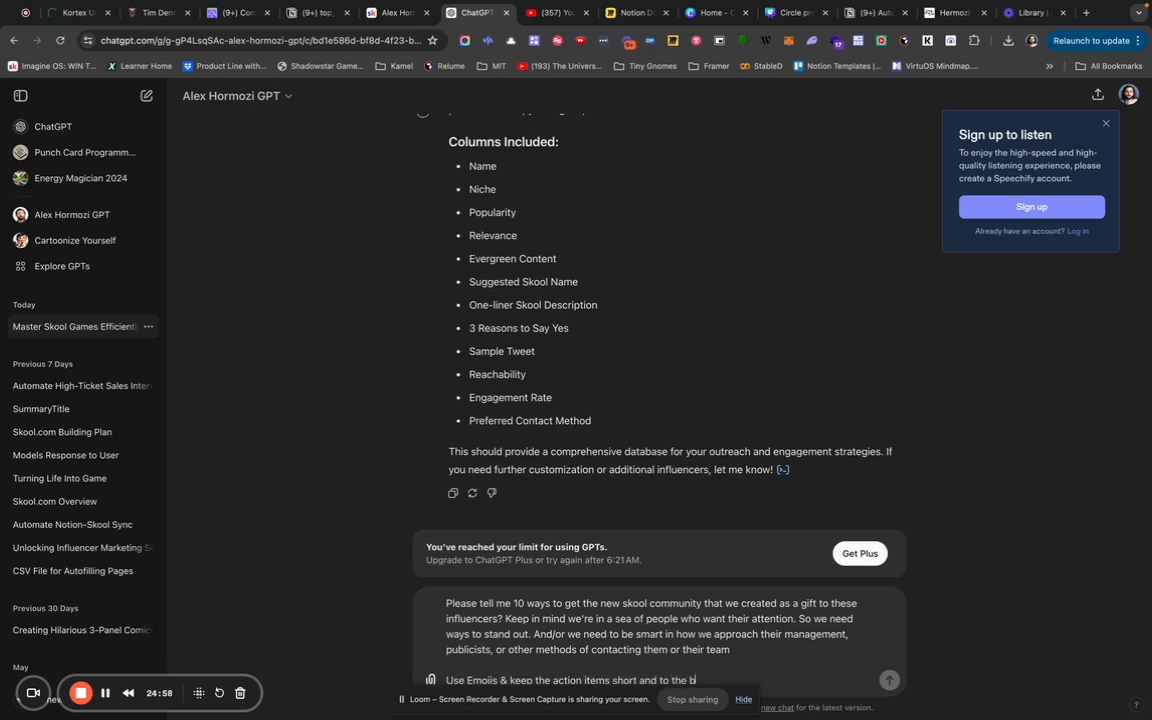
text(oint. Use Bolds and other for)
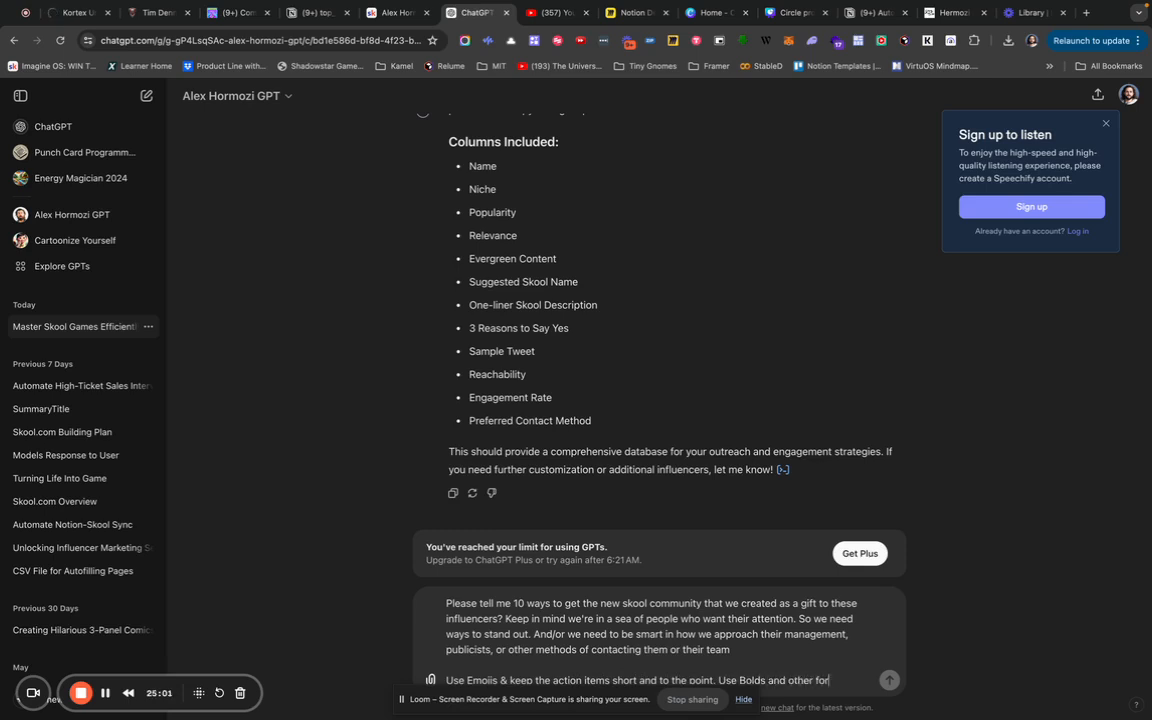
text(mating to make)
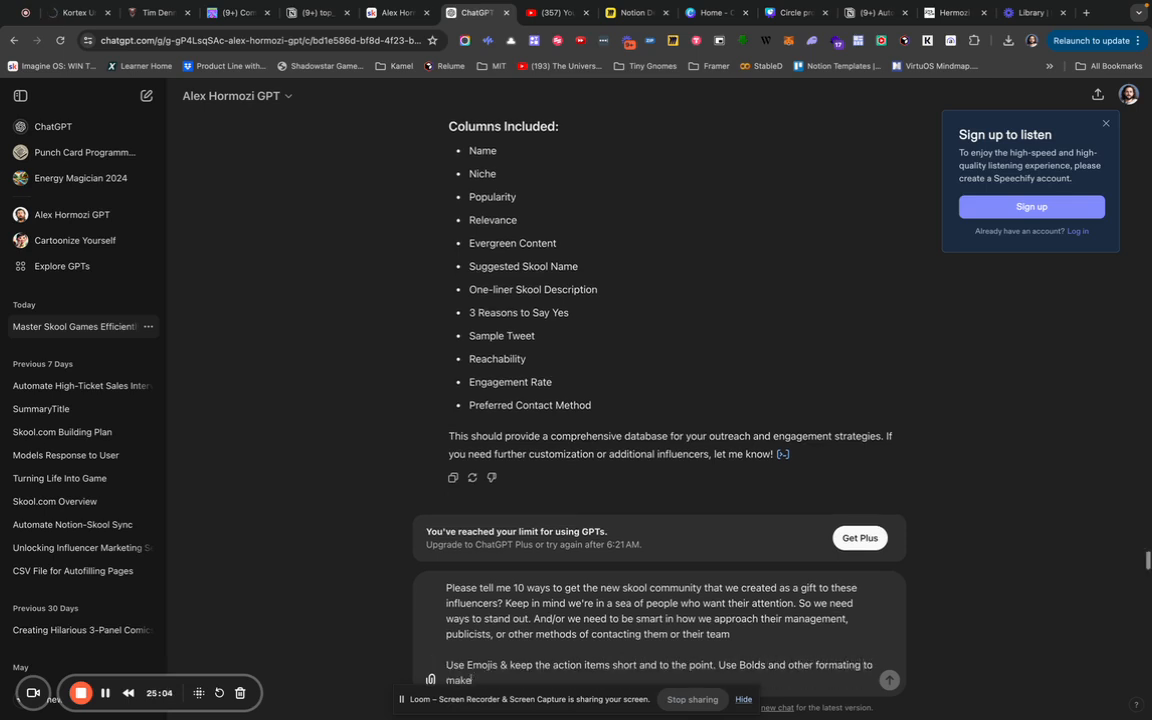
text( this easier to read)
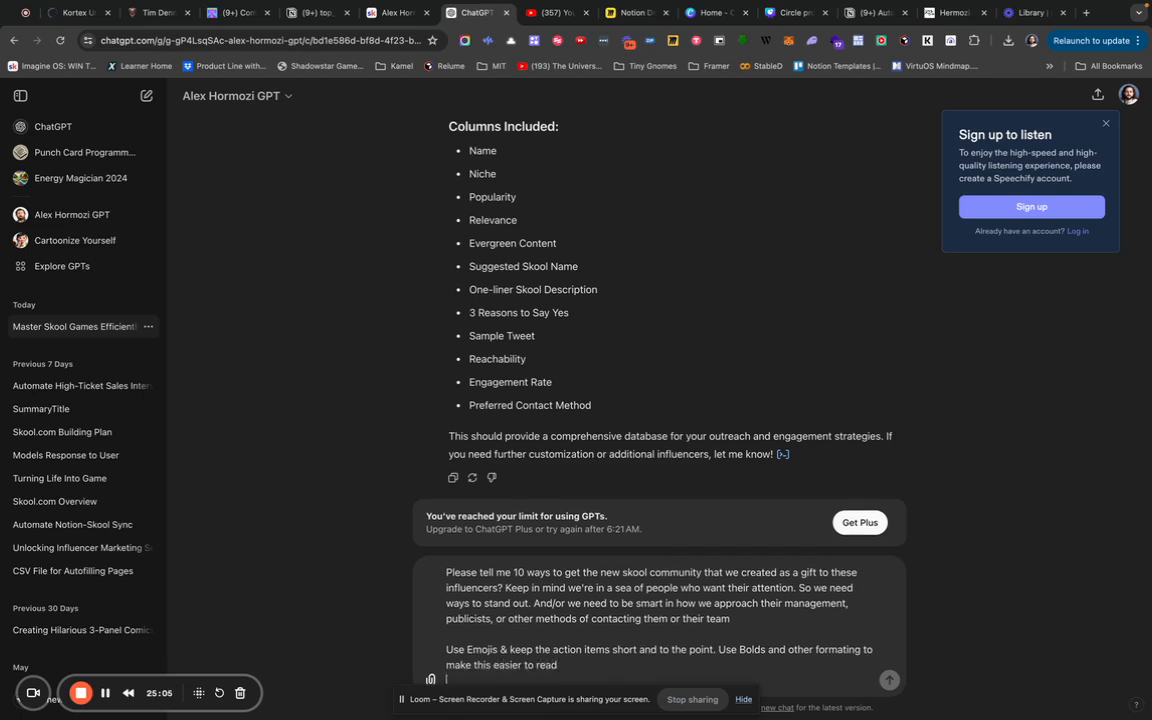
key(shift+Return)
Download the extended influencer CSV from ChatGPT's reply.
scroll(624, 355, up, 5)
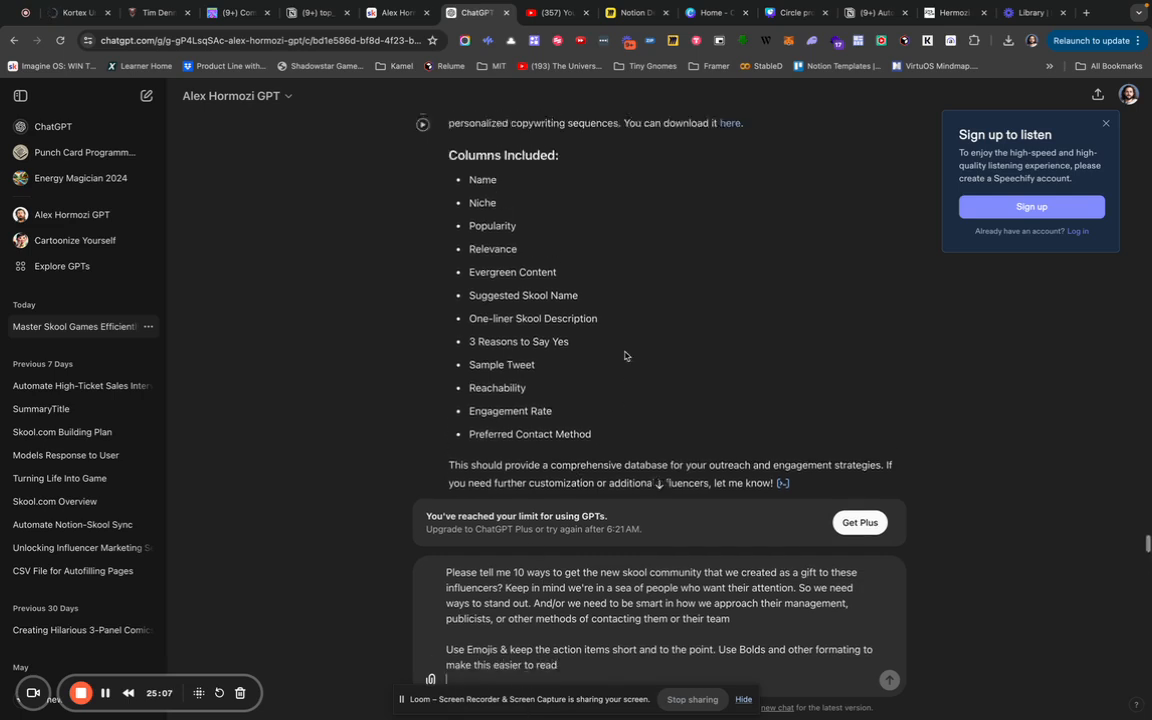
scroll(624, 355, down, 3)
scroll(624, 355, up, 3)
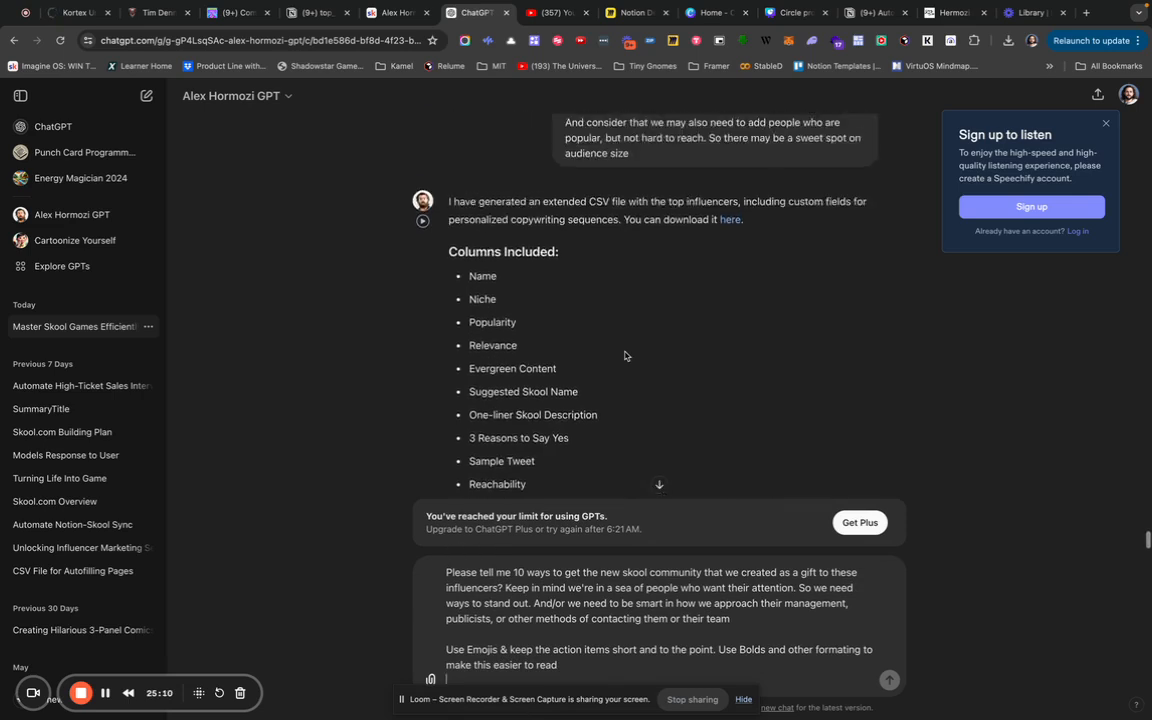
click(729, 259)
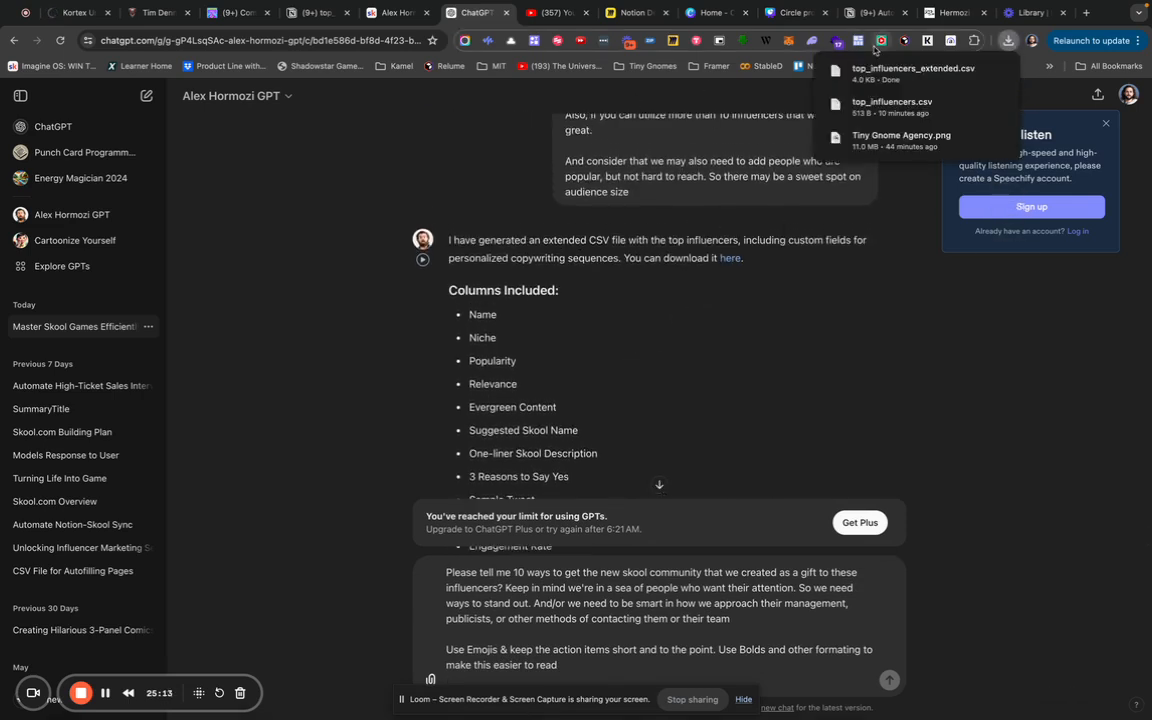
Go back from the top_influencers table to the Auto Skool Execution System page's Hermozi GPT CSVs toggle.
click(317, 13)
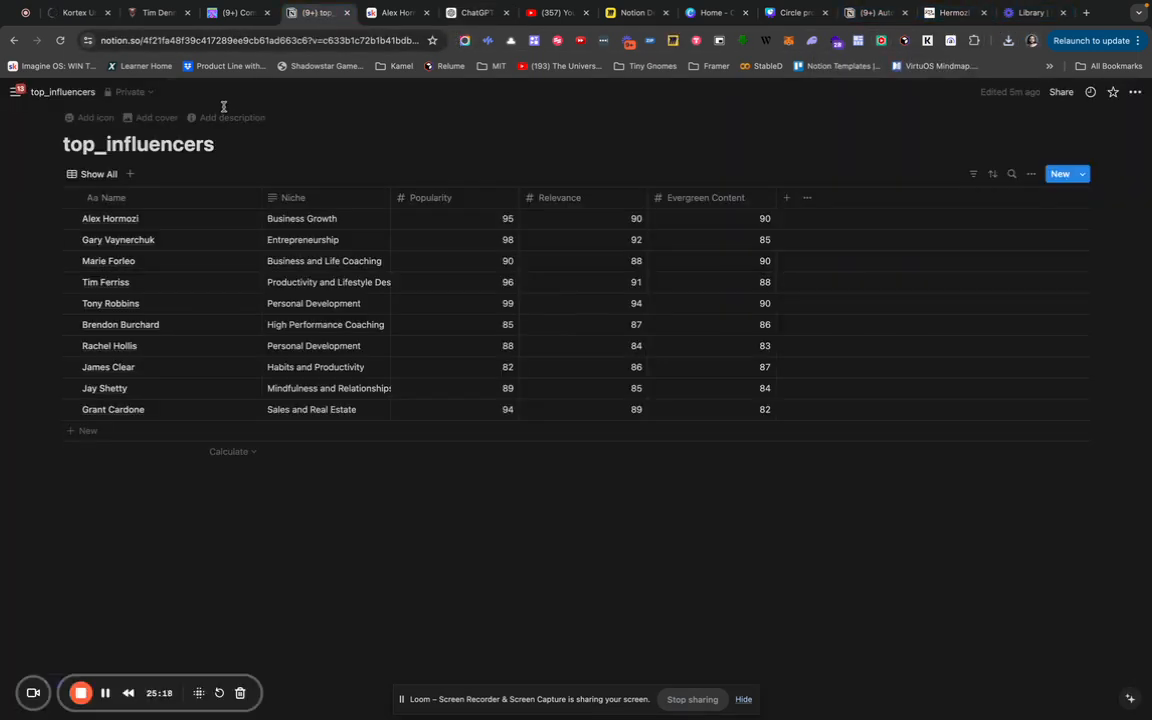
click(11, 42)
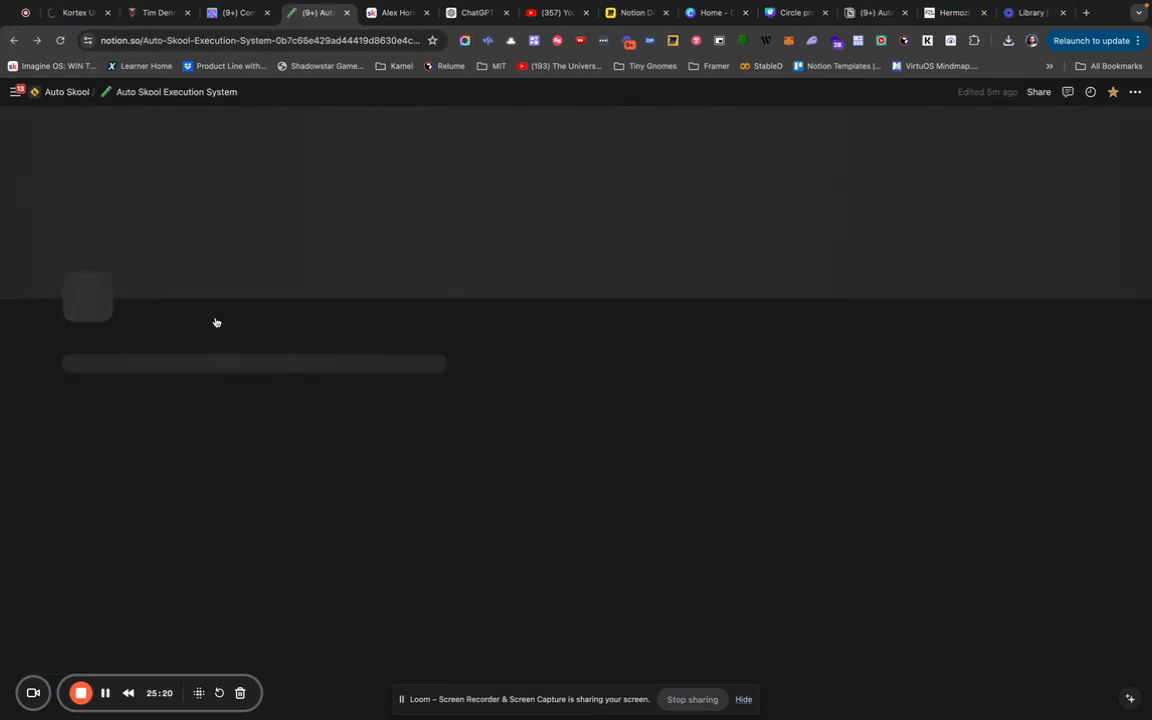
scroll(247, 424, down, 4)
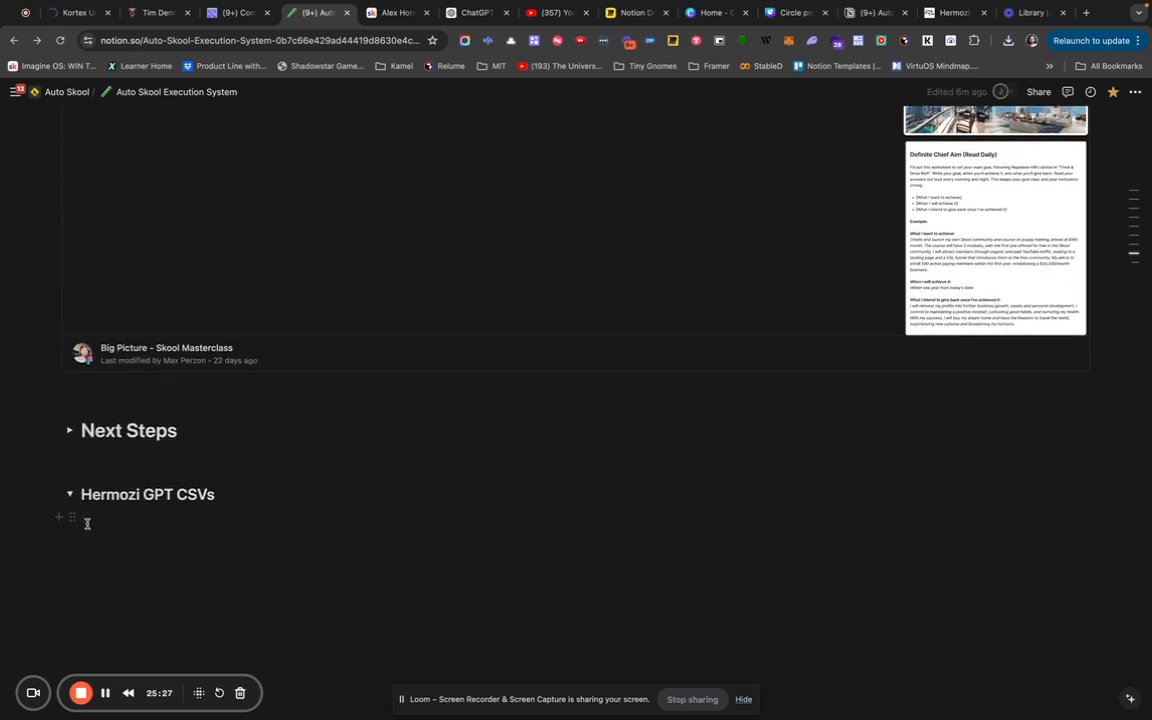
Import top_influencers_extended.csv with the /csv command under the Hermozi GPT CSVs toggle.
click(107, 517)
text(/)
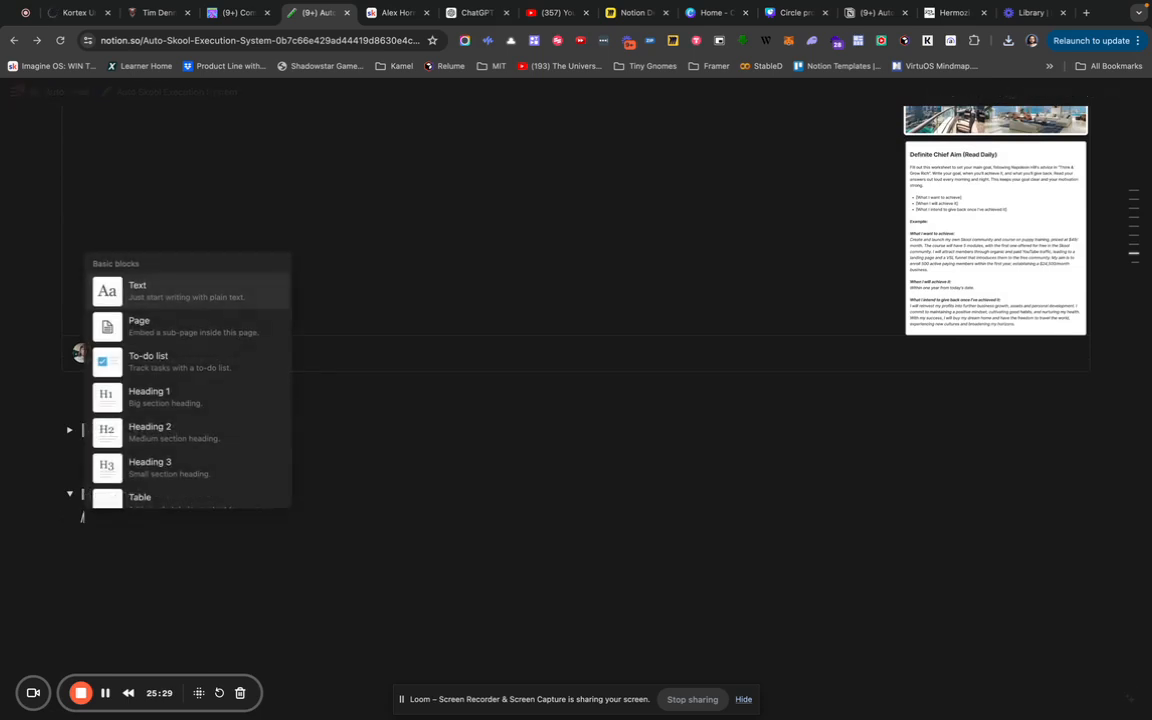
text(csll)
key(BackSpace)
key(BackSpace)
key(BackSpace)
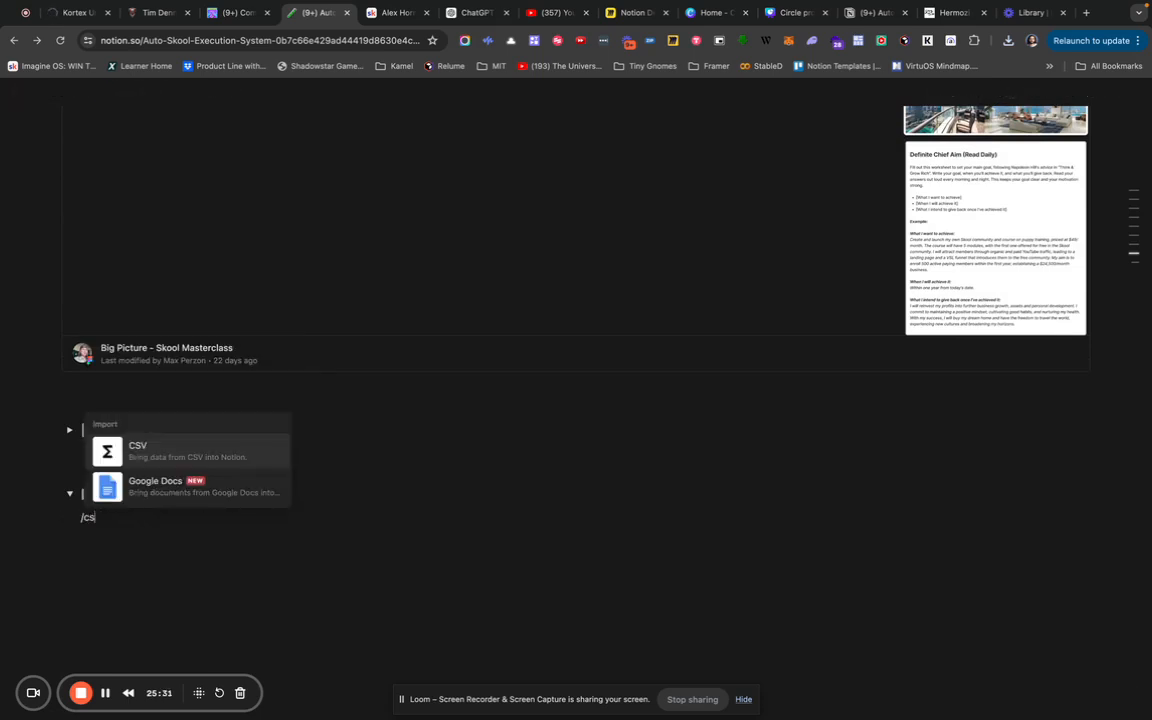
text(s)
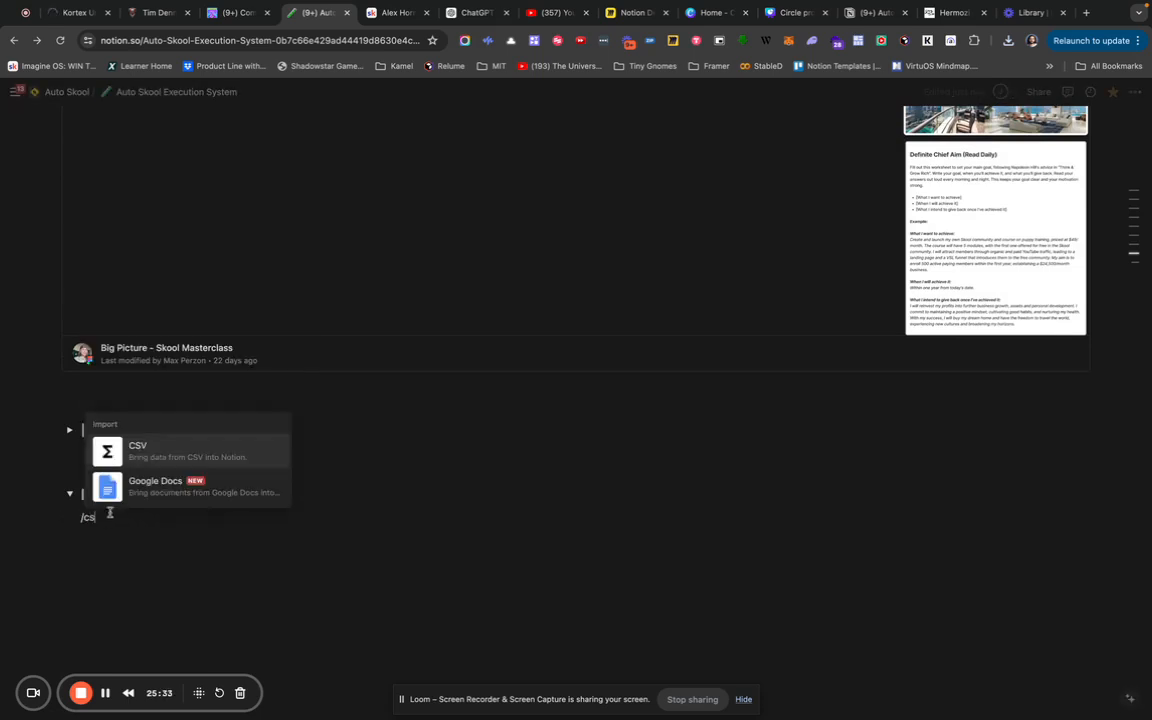
click(146, 455)
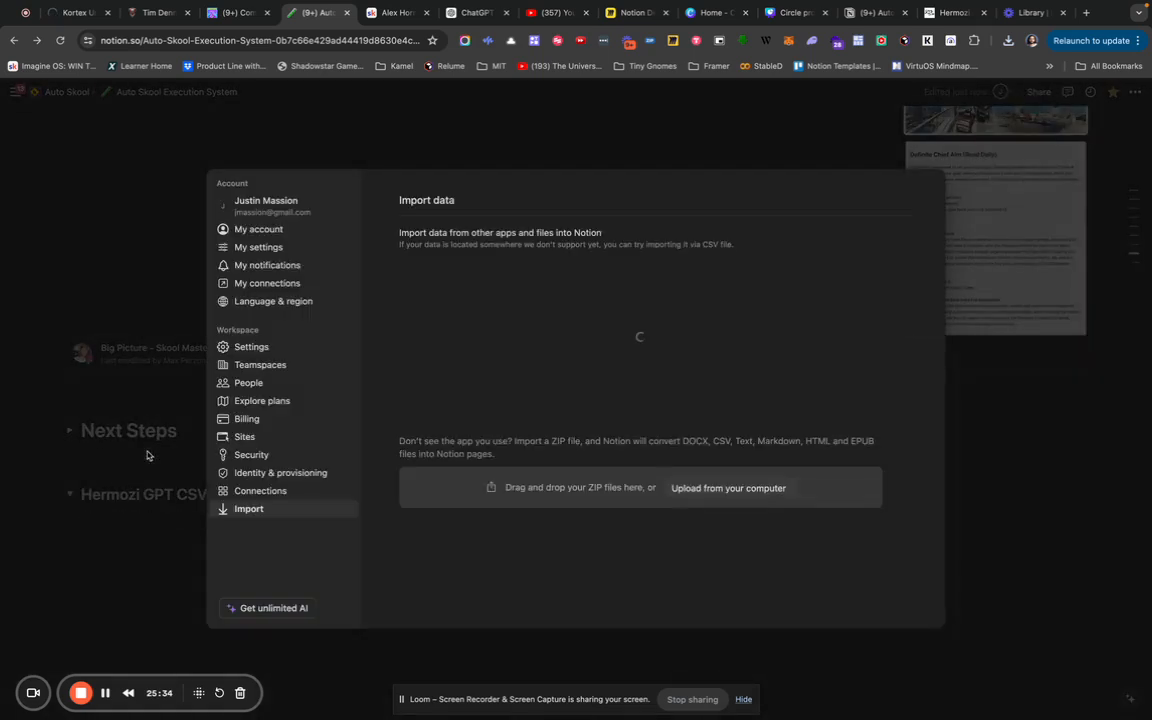
click(571, 287)
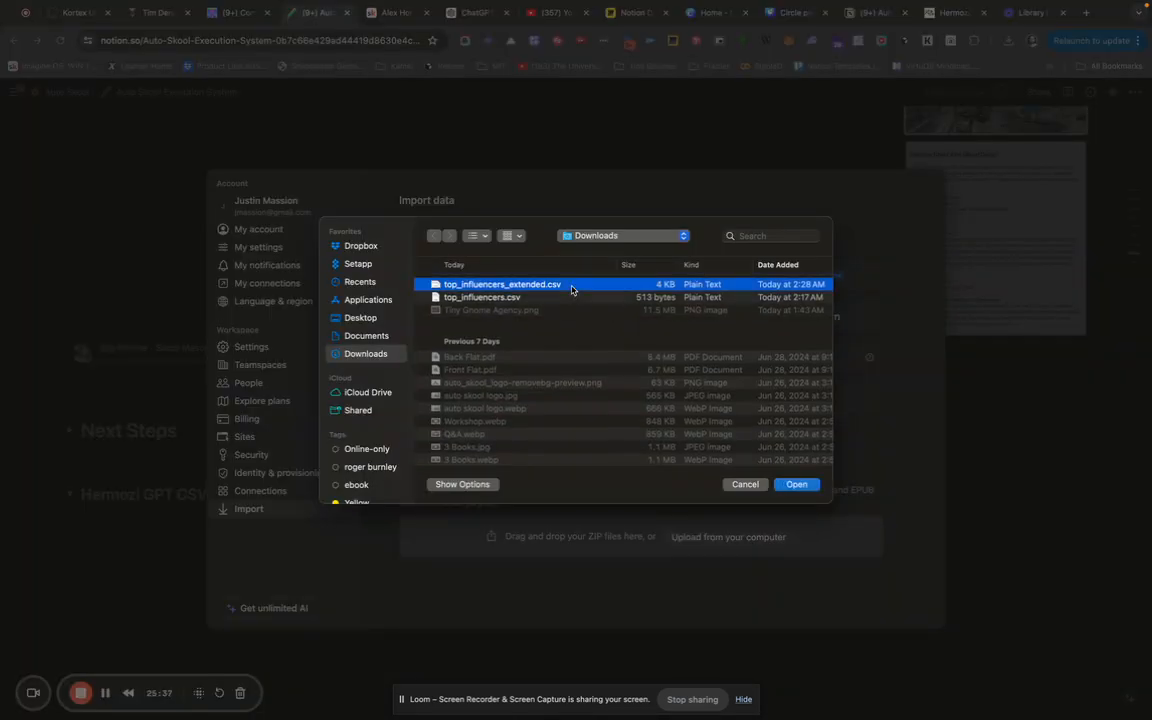
double_click(572, 287)
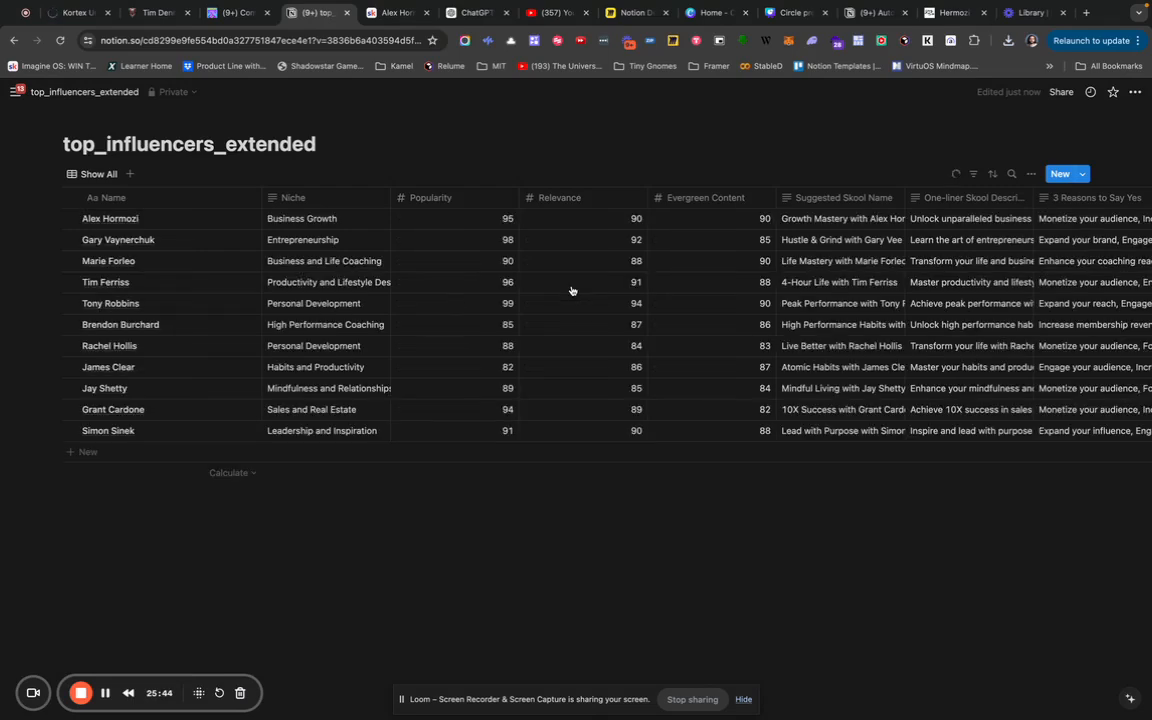
Review the extended table's columns and widen the Sample Tweet column.
scroll(572, 290, right, 5)
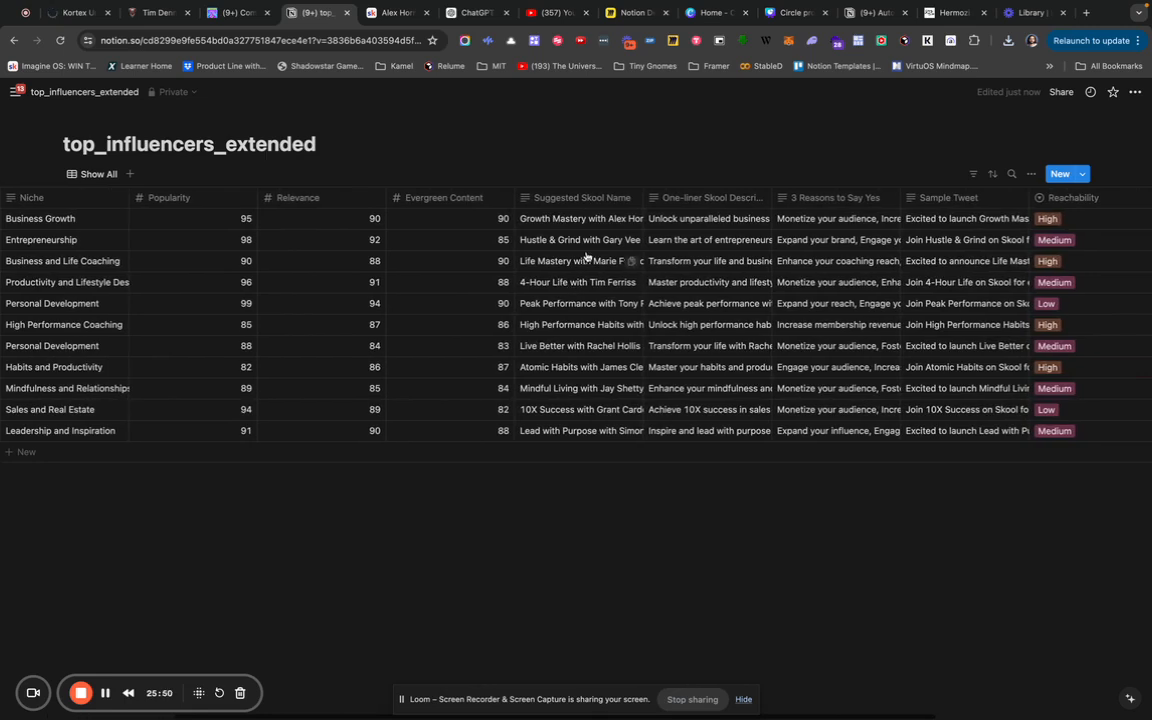
scroll(590, 250, right, 3)
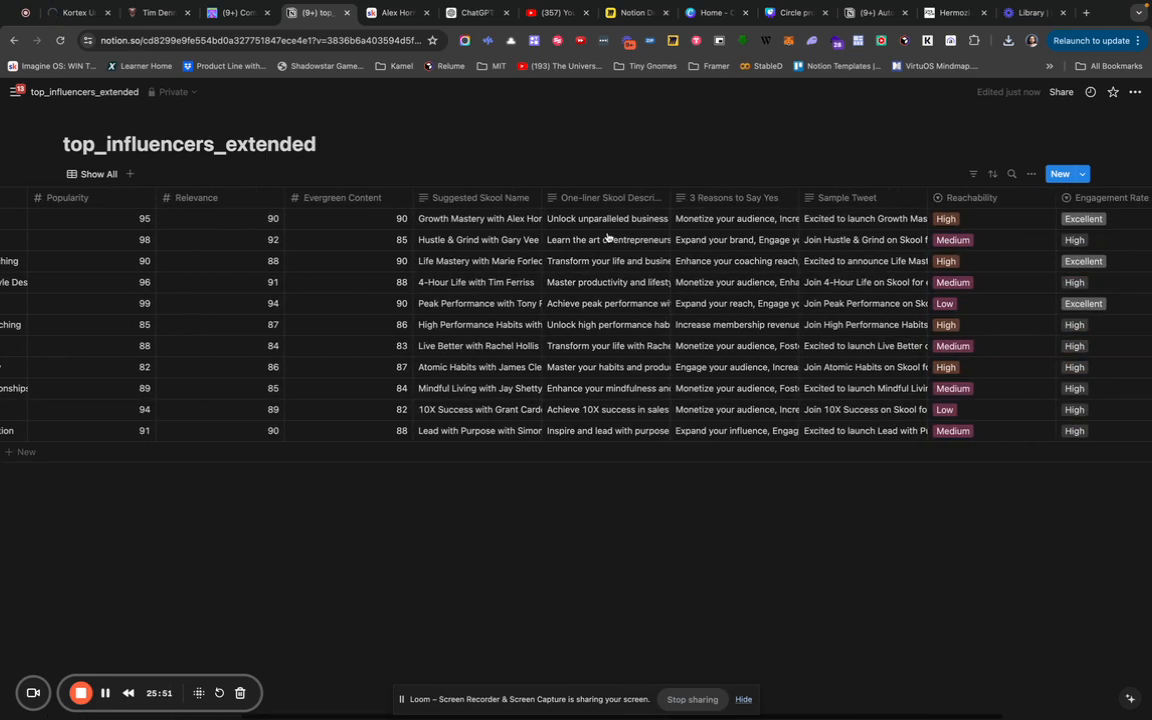
scroll(607, 236, right, 4)
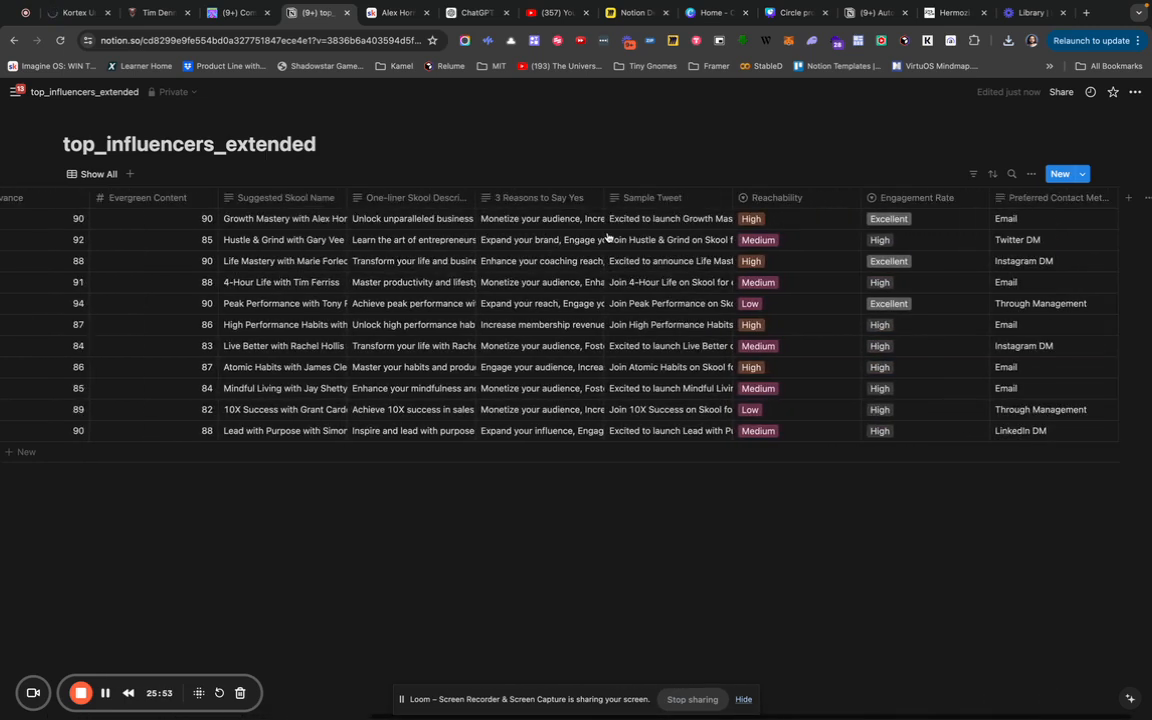
scroll(607, 236, right, 1)
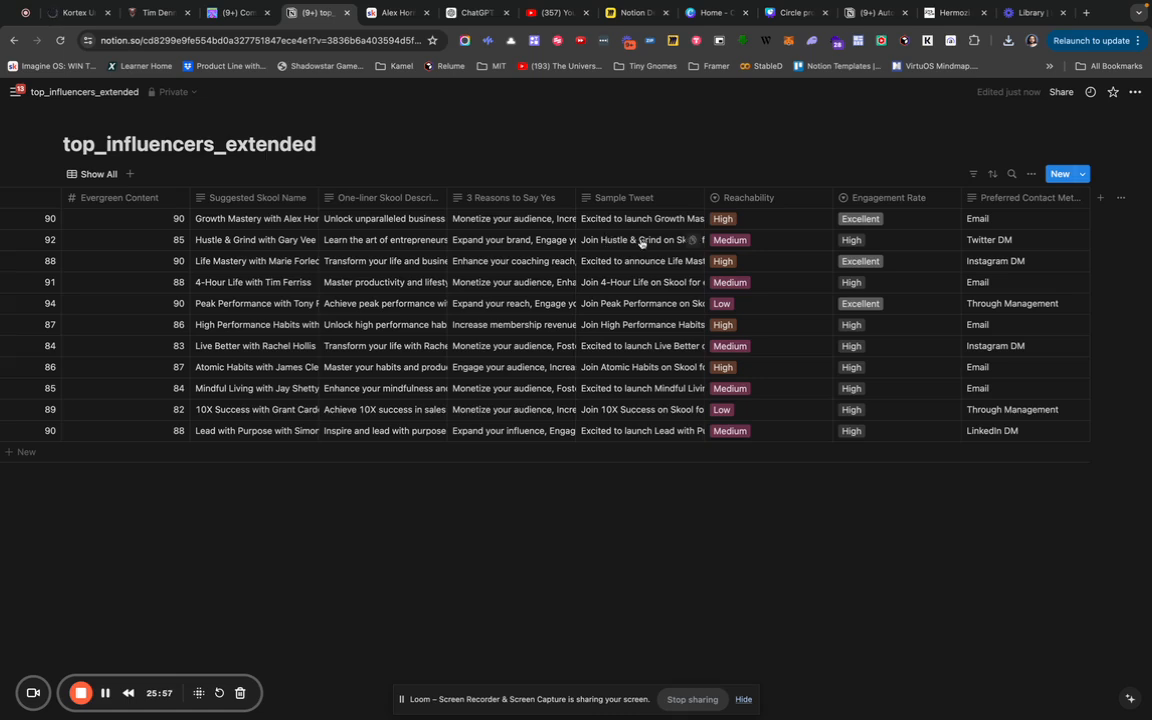
scroll(905, 231, left, 1)
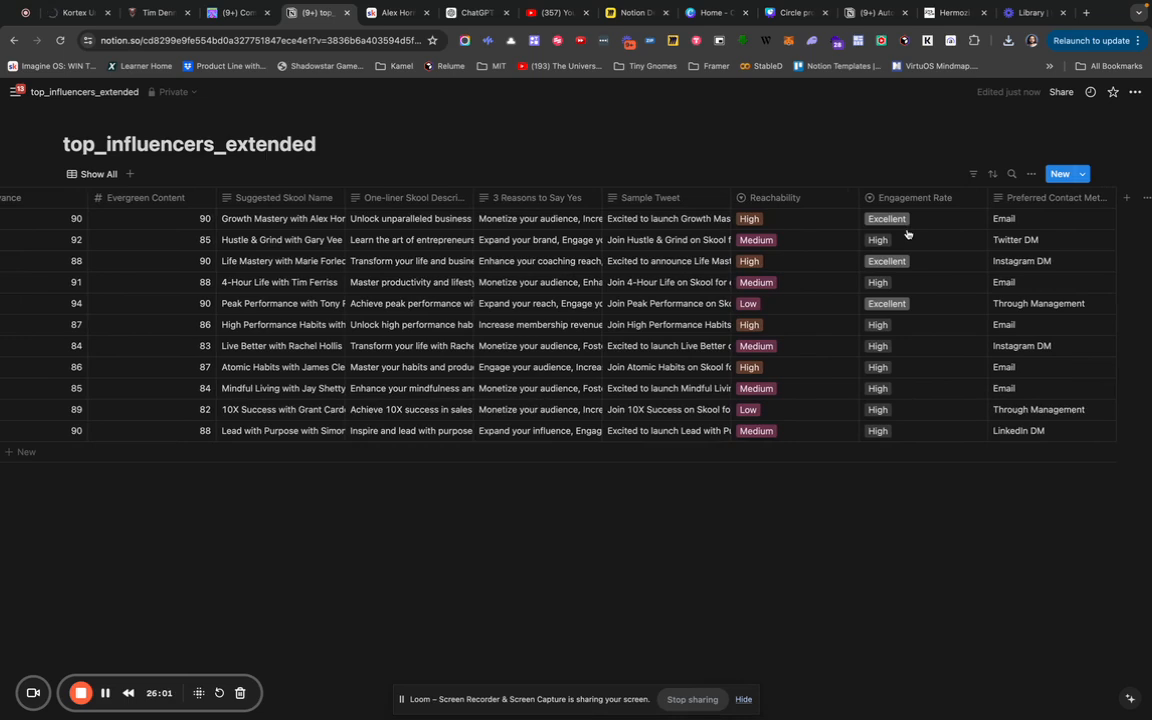
scroll(906, 234, left, 2)
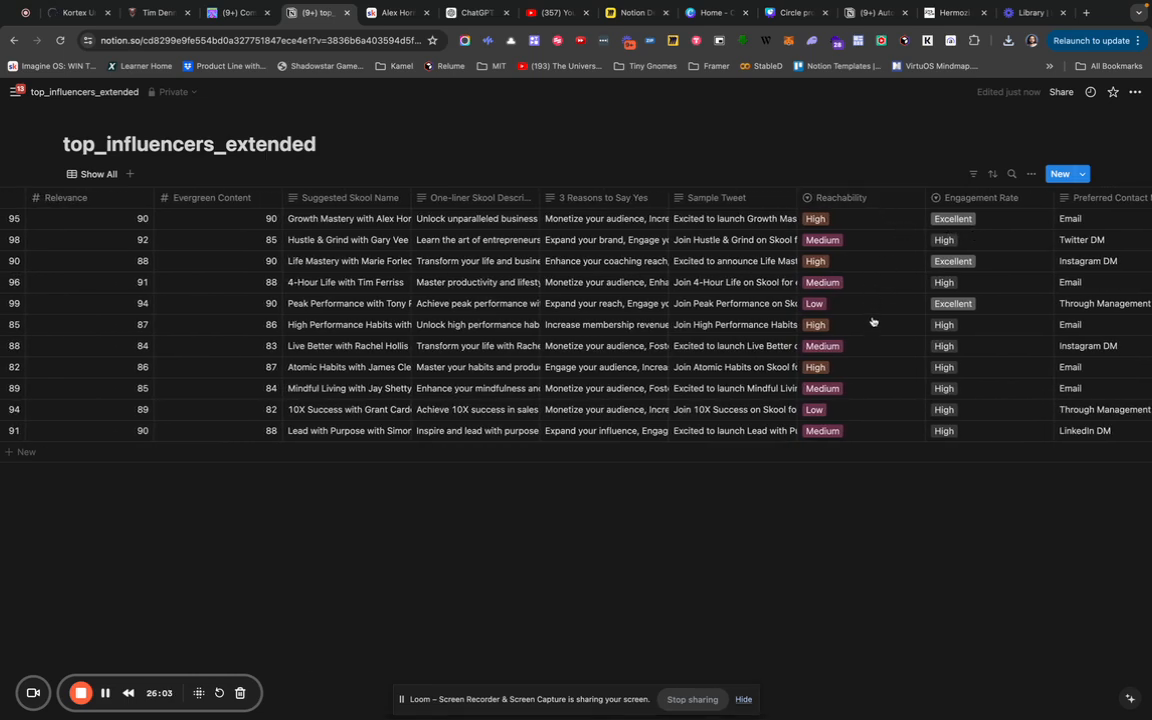
scroll(869, 198, left, 6)
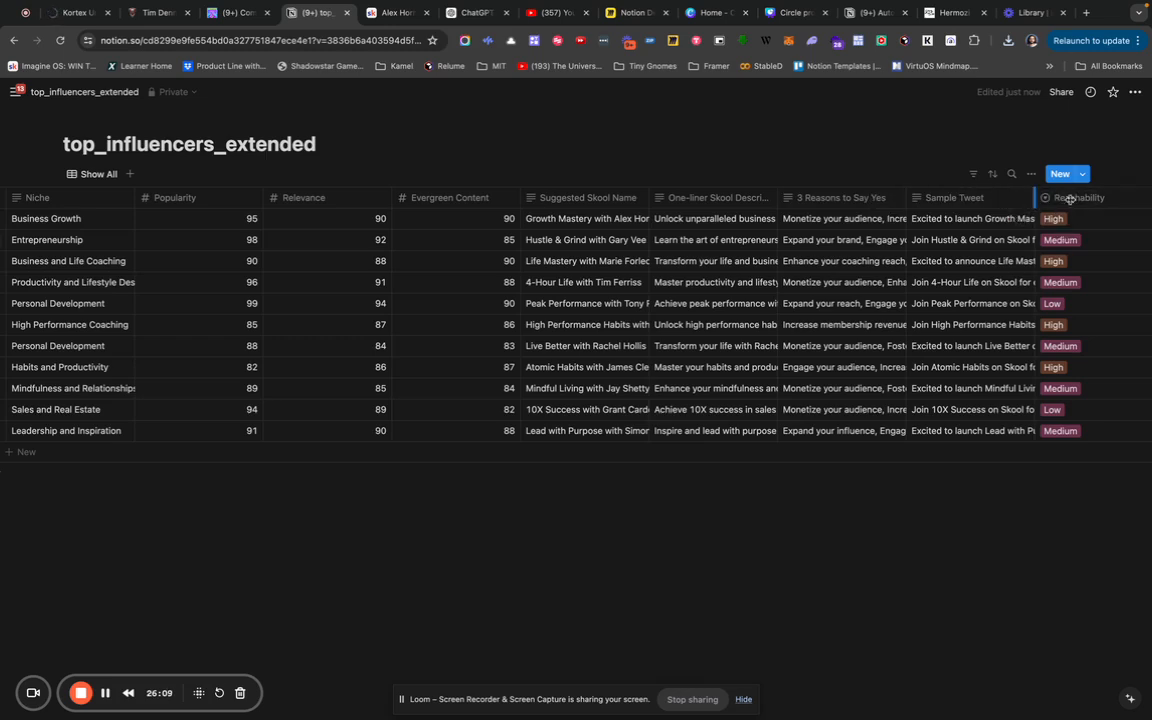
drag(1034, 200, 1130, 217)
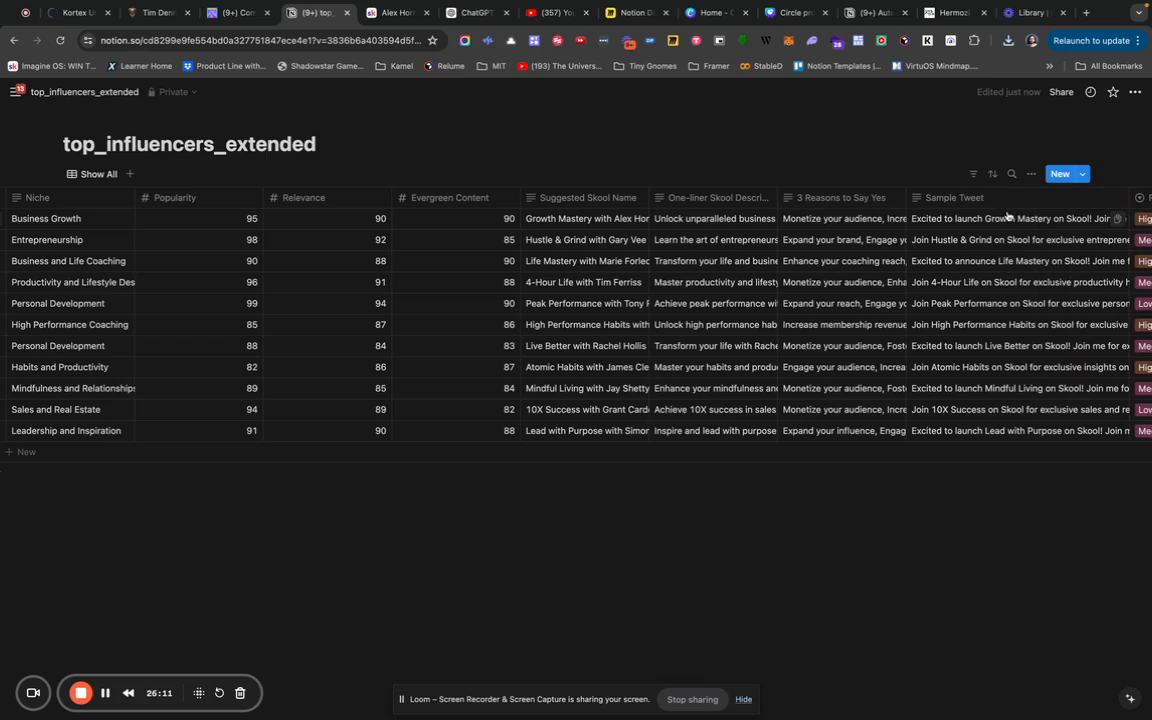
scroll(1008, 216, right, 6)
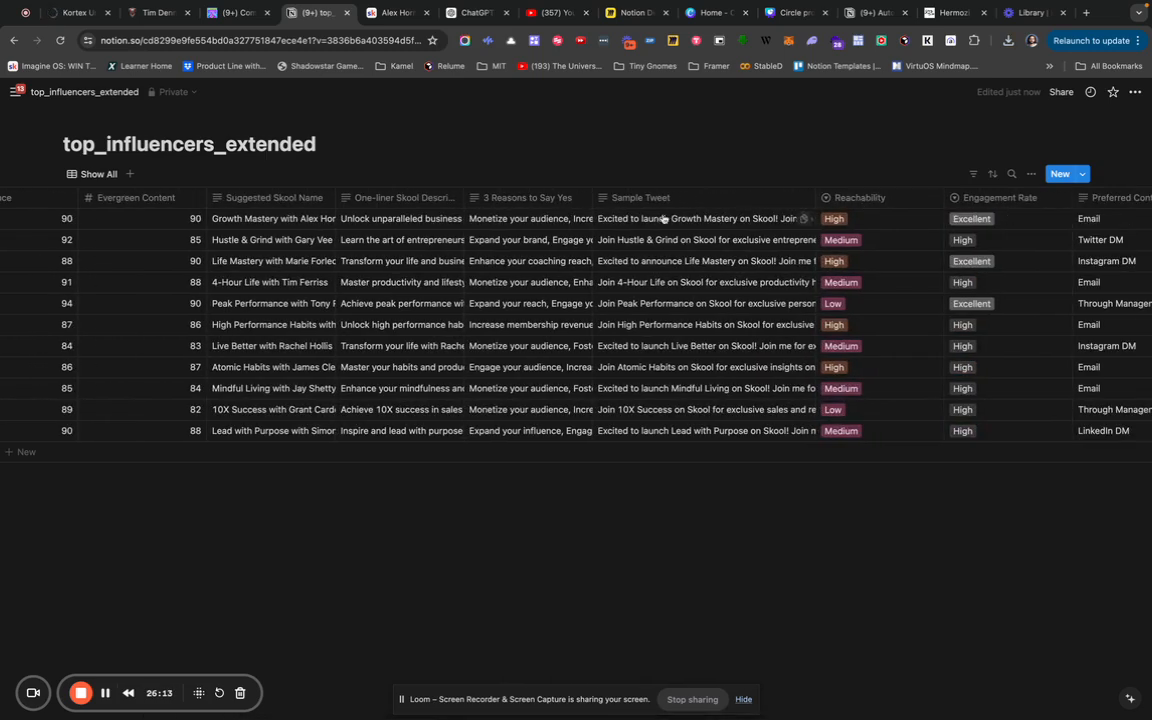
scroll(663, 218, left, 10)
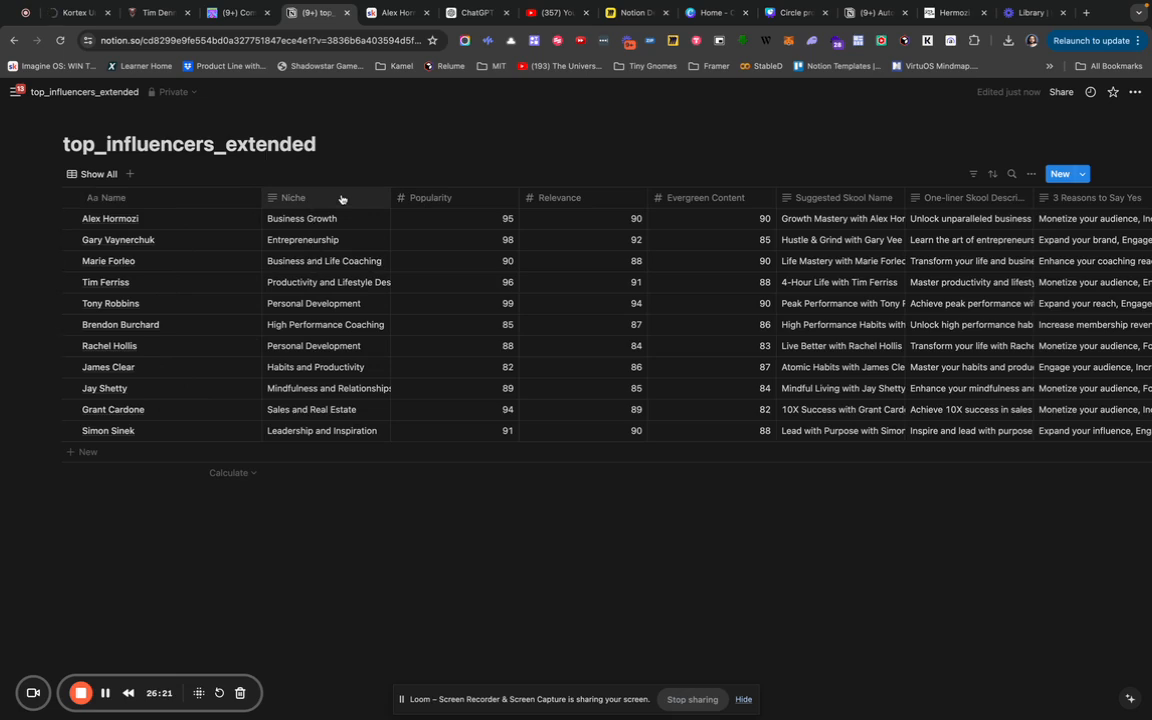
Change the Niche column's property type to Select.
click(341, 198)
click(292, 223)
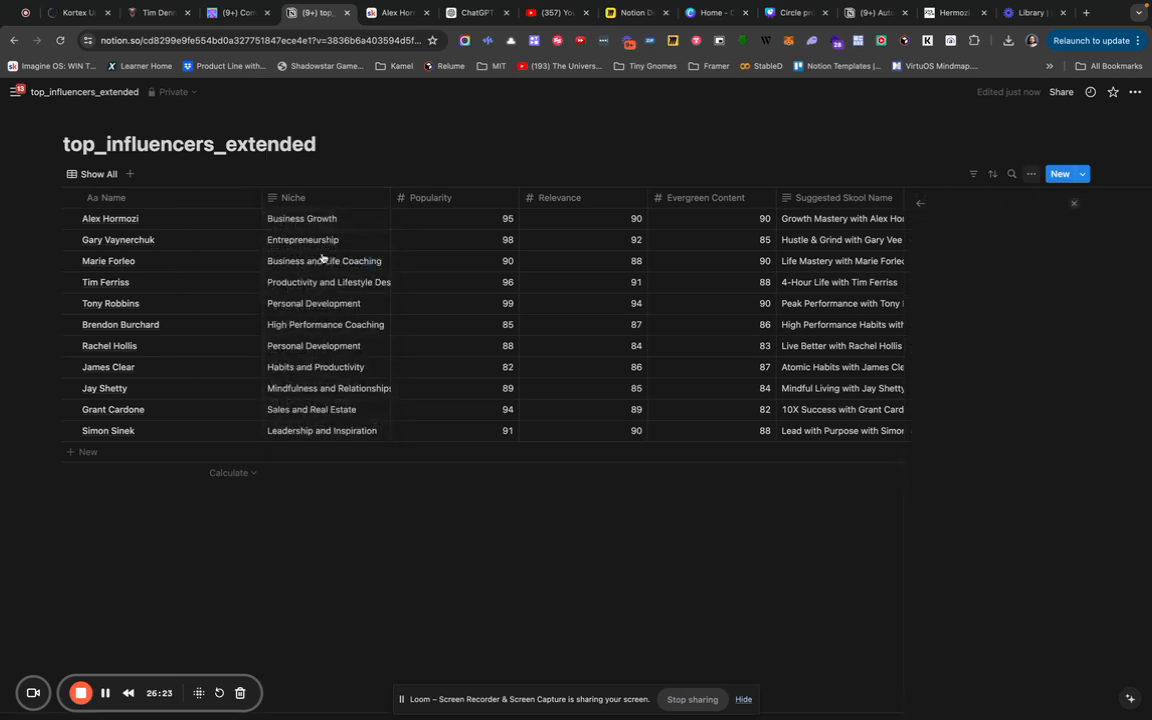
click(1020, 253)
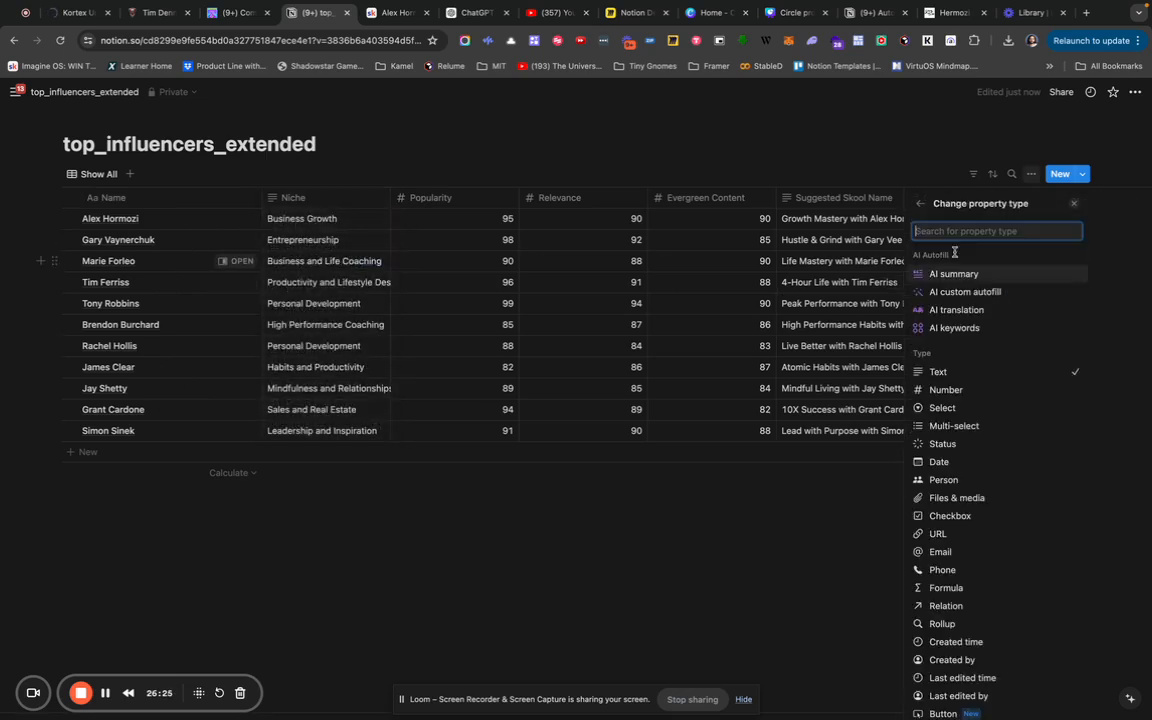
click(943, 408)
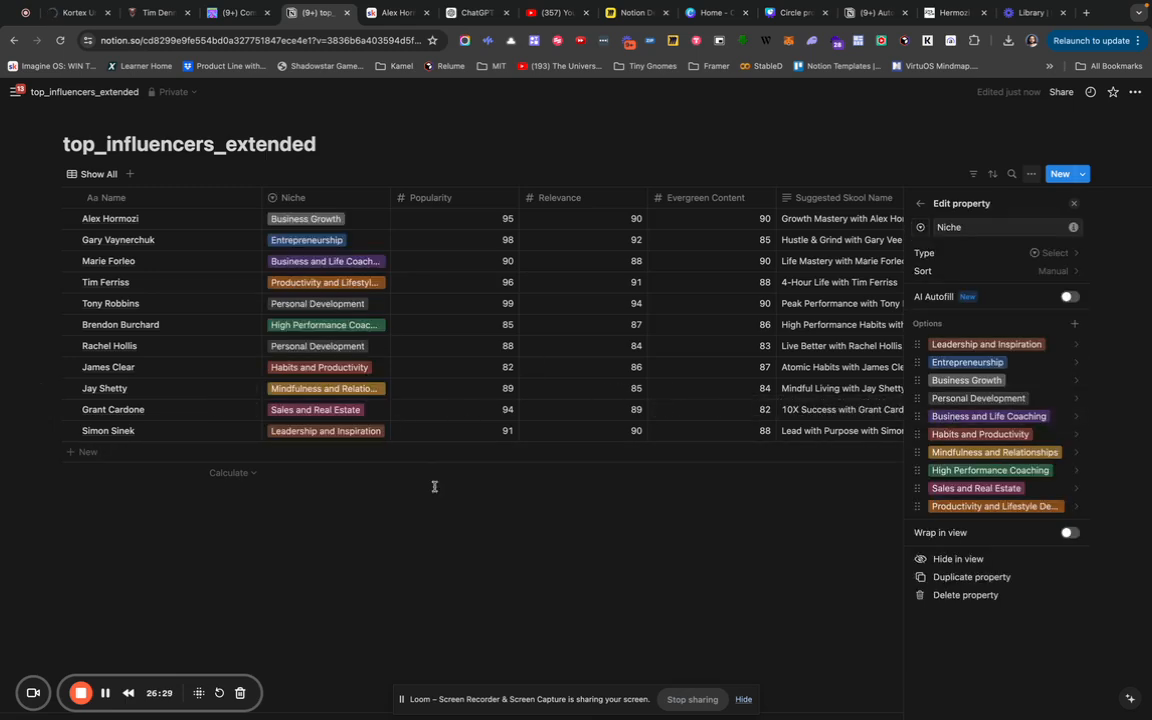
key(Escape)
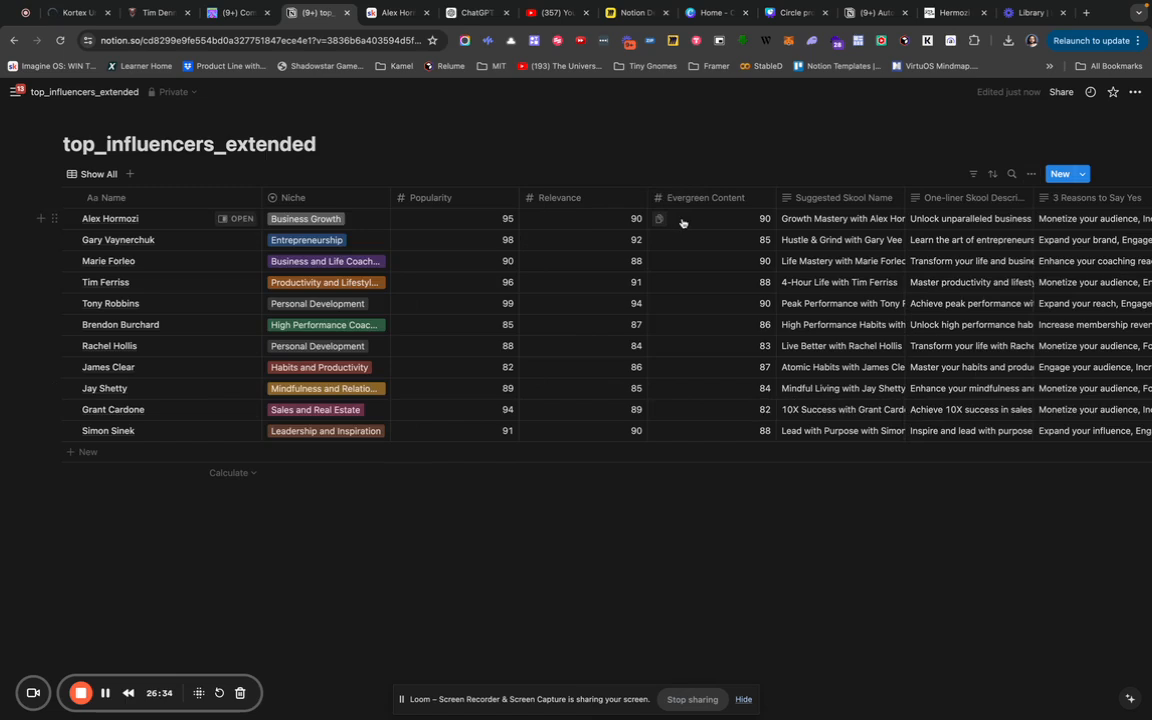
scroll(683, 222, right, 2)
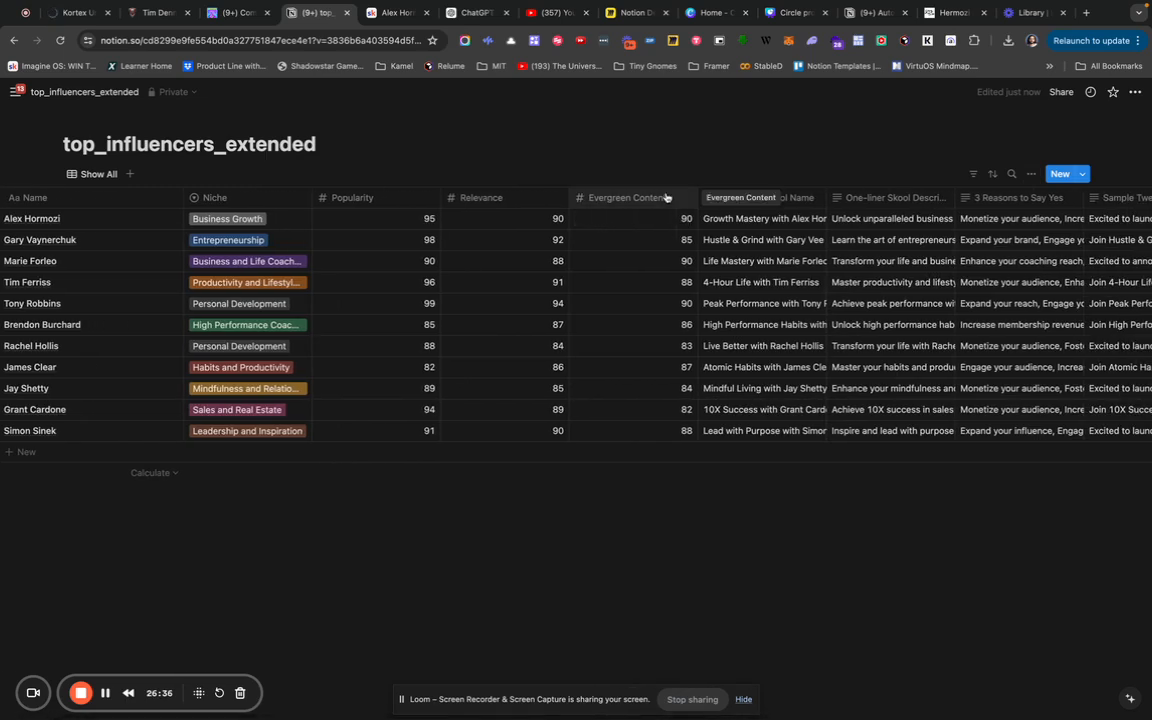
scroll(667, 197, right, 4)
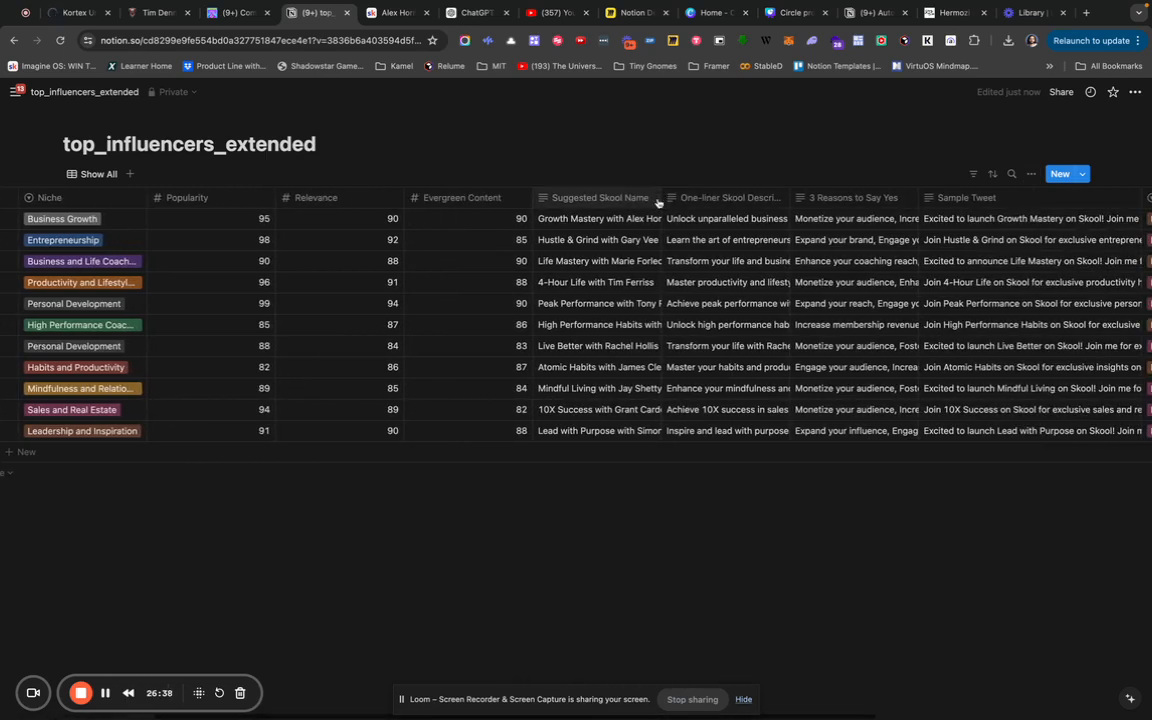
Move Suggested Skool Name beside Name, freeze columns up to it, and autofit both widths.
drag(629, 196, 93, 199)
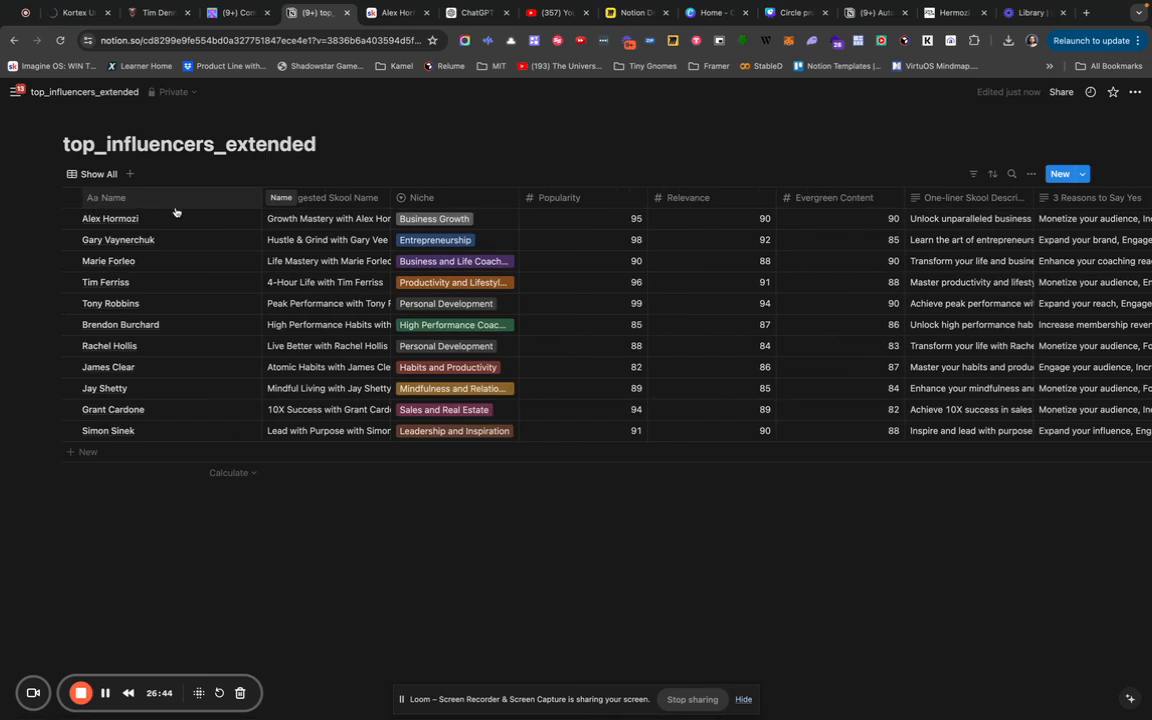
click(176, 207)
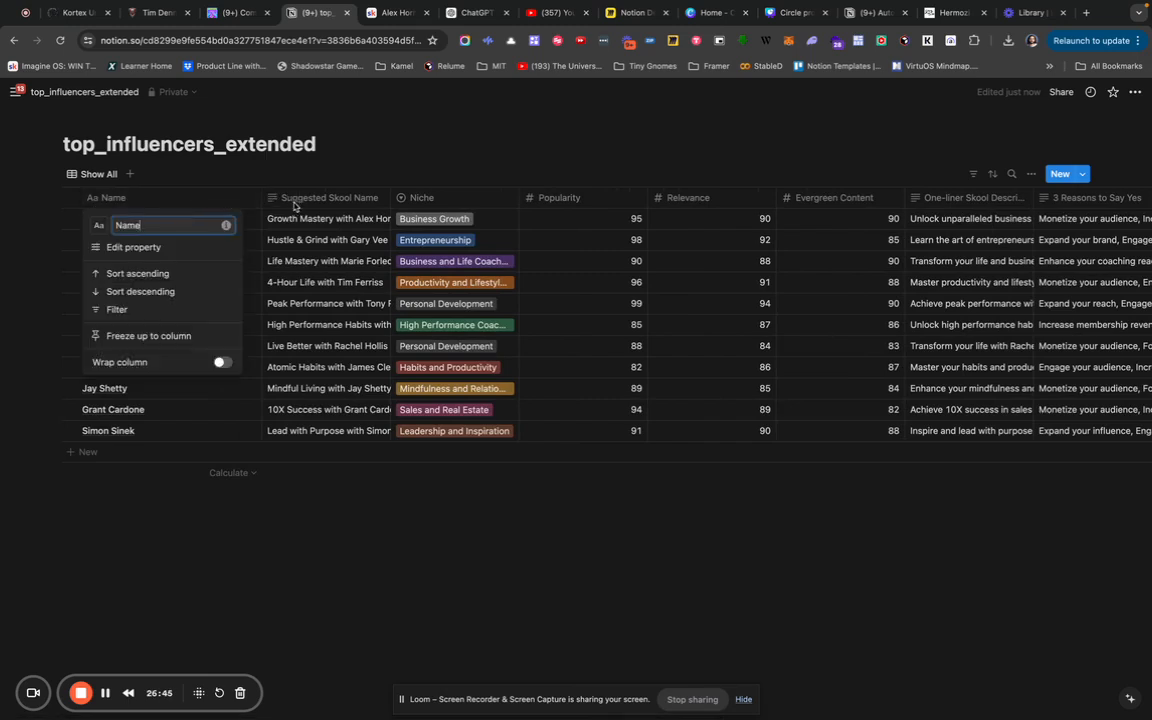
click(310, 202)
click(310, 202)
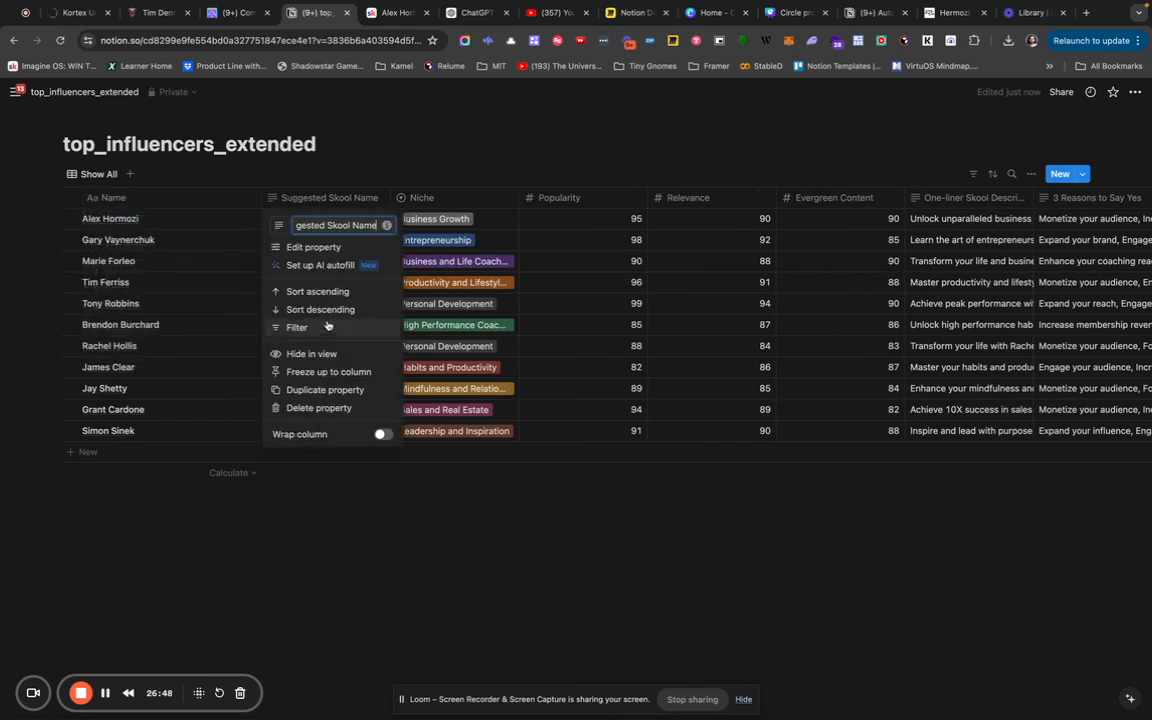
click(333, 372)
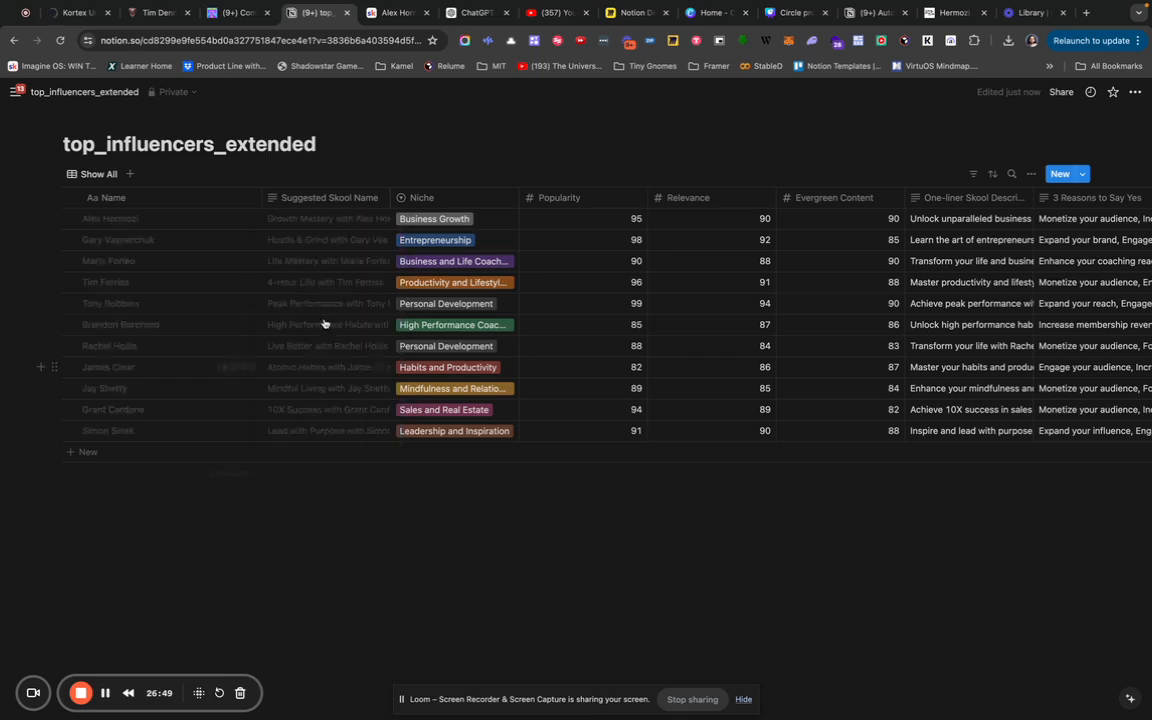
double_click(262, 198)
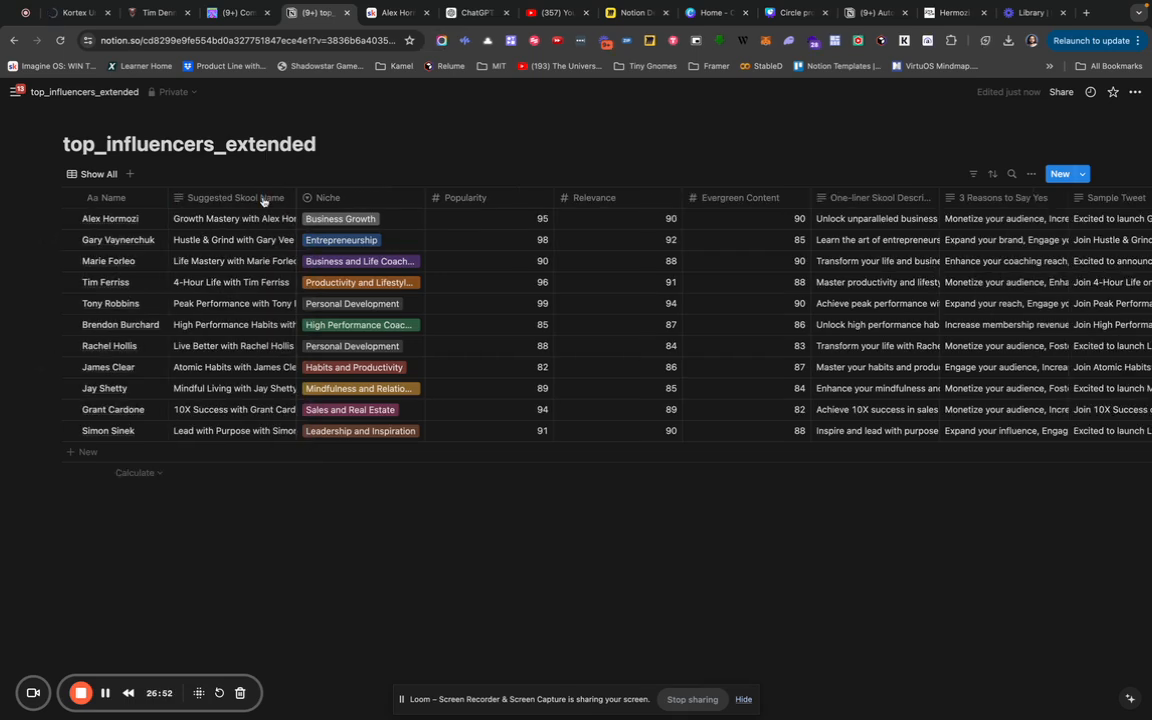
double_click(296, 198)
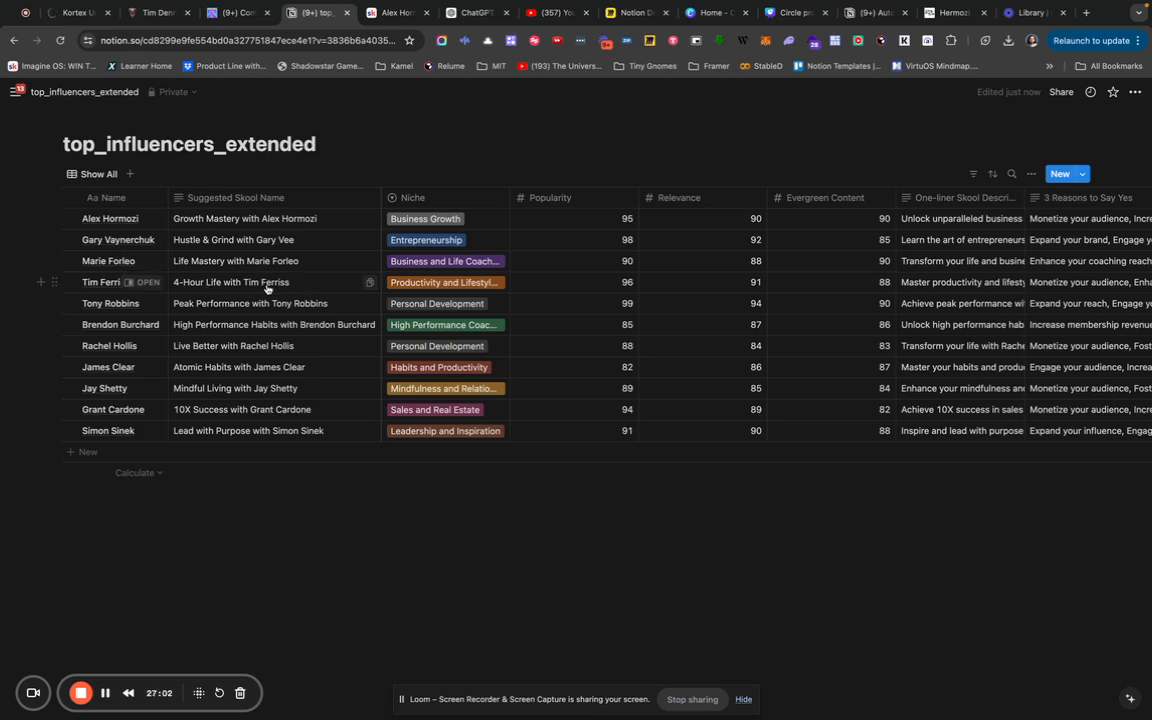
Narrow the Popularity, Relevance and Evergreen Content columns to fit their scores.
scroll(316, 316, right, 2)
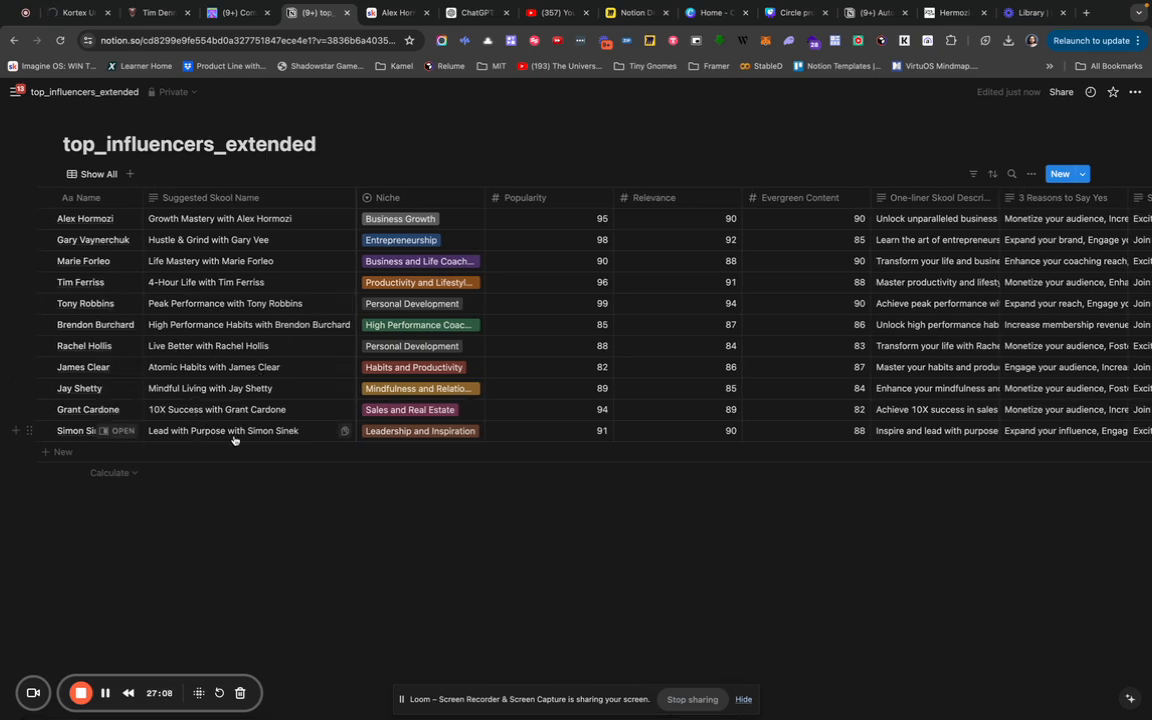
scroll(239, 437, right, 3)
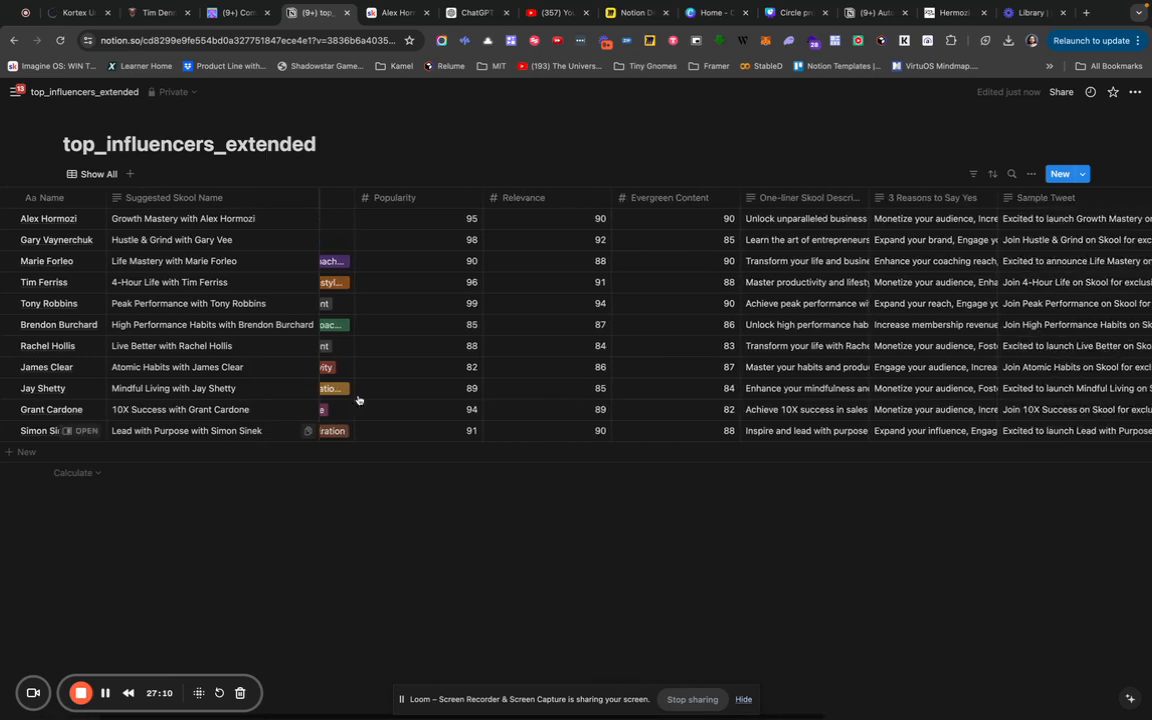
scroll(445, 360, left, 3)
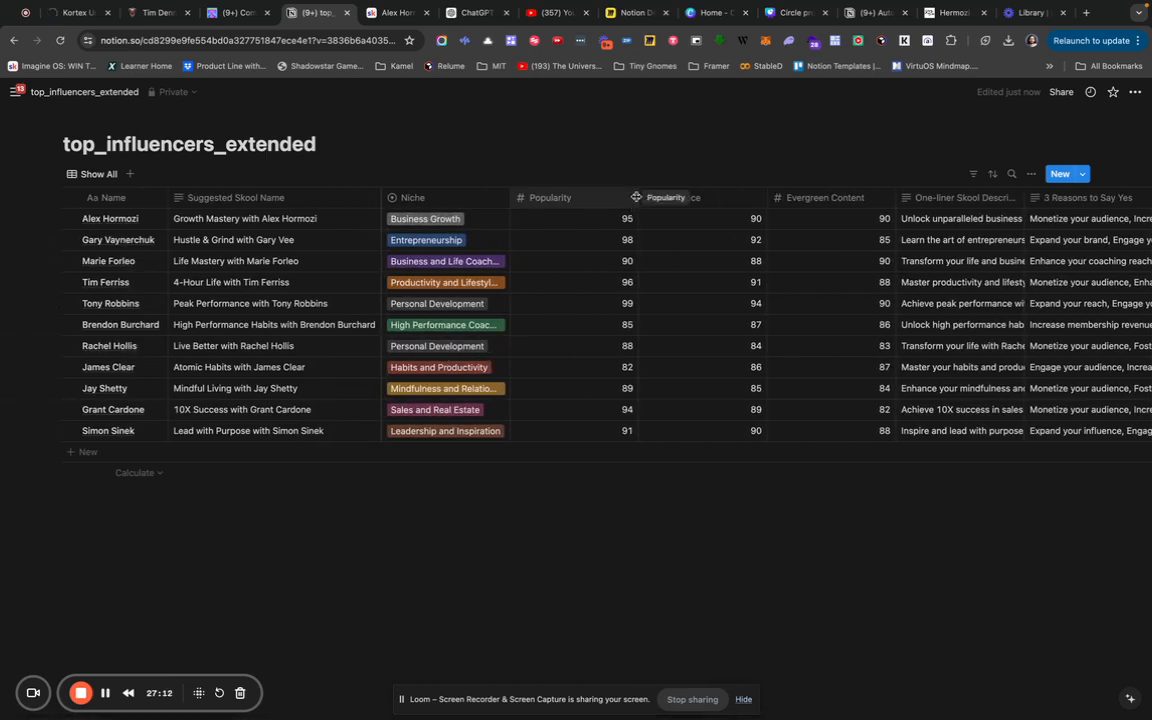
drag(639, 198, 577, 198)
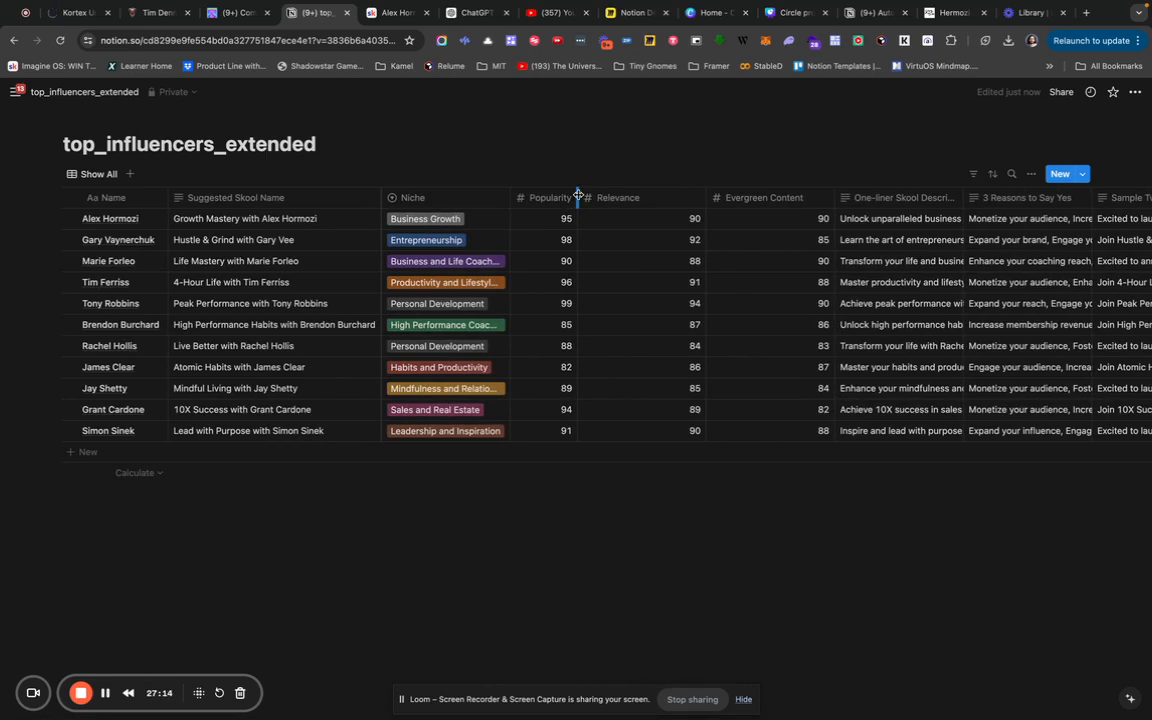
drag(704, 195, 652, 195)
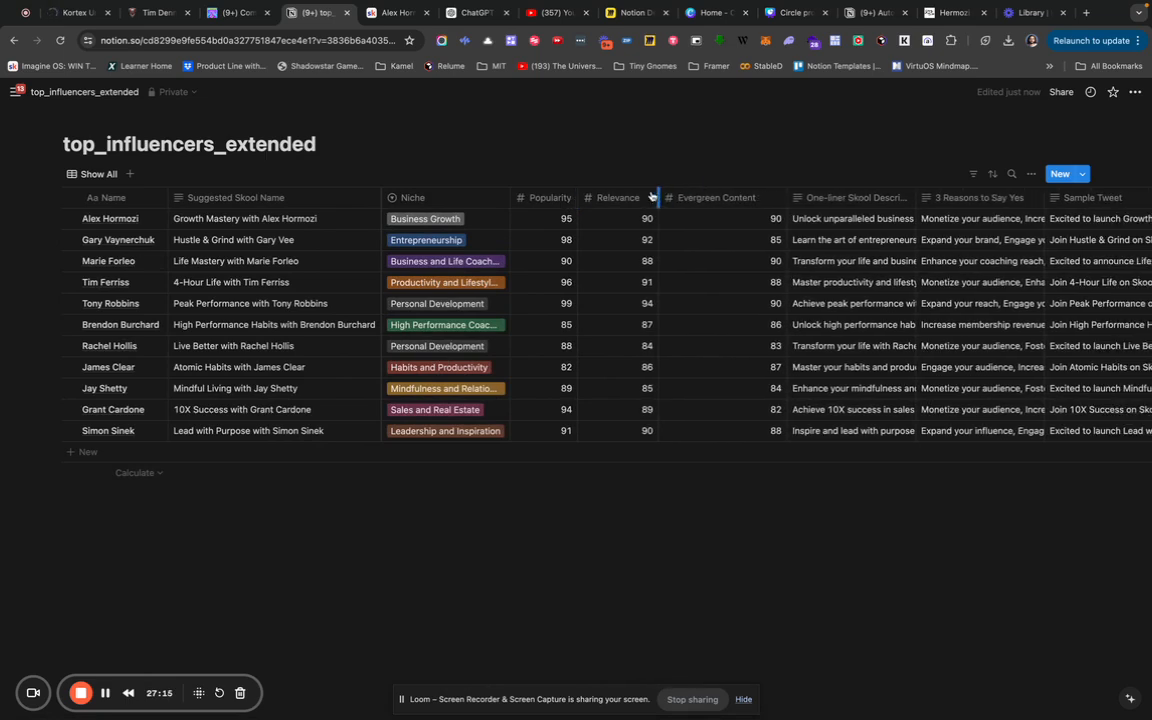
drag(779, 199, 738, 199)
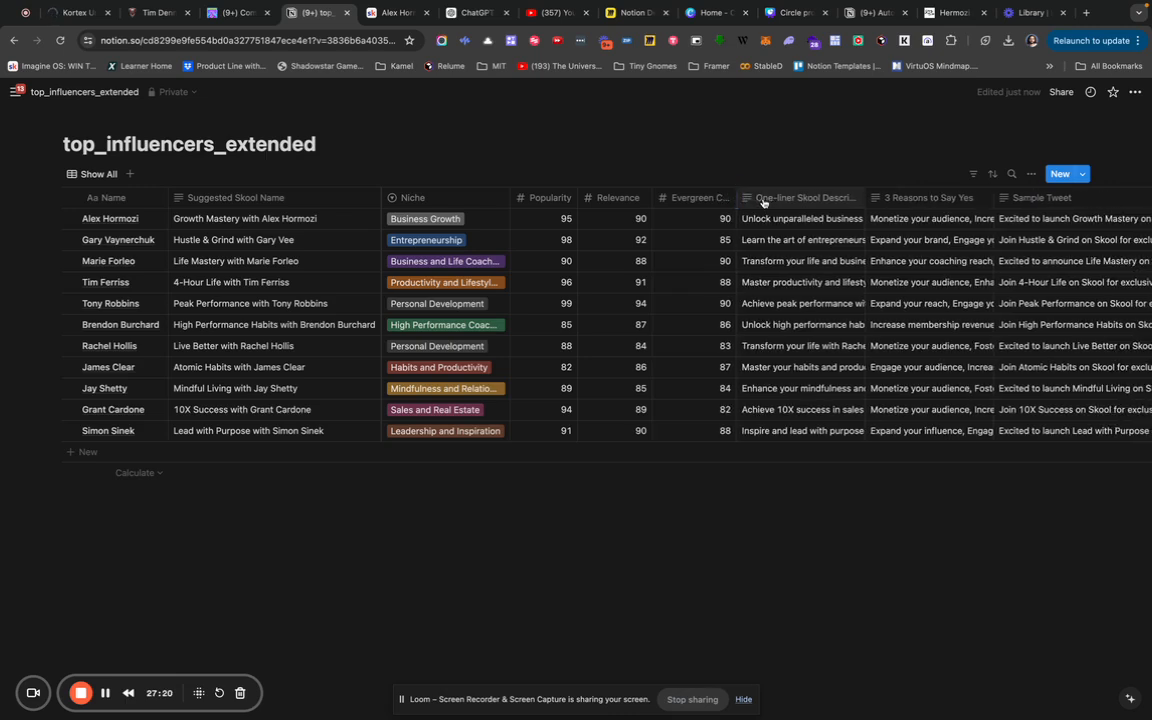
click(867, 197)
click(866, 199)
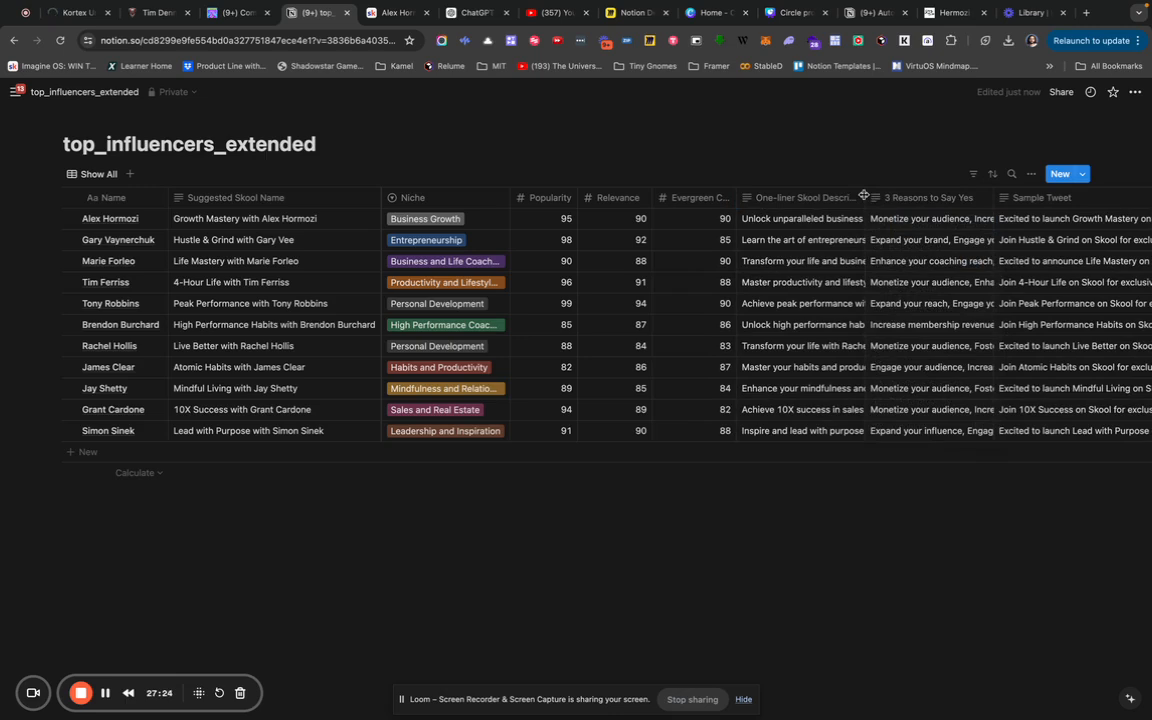
click(829, 200)
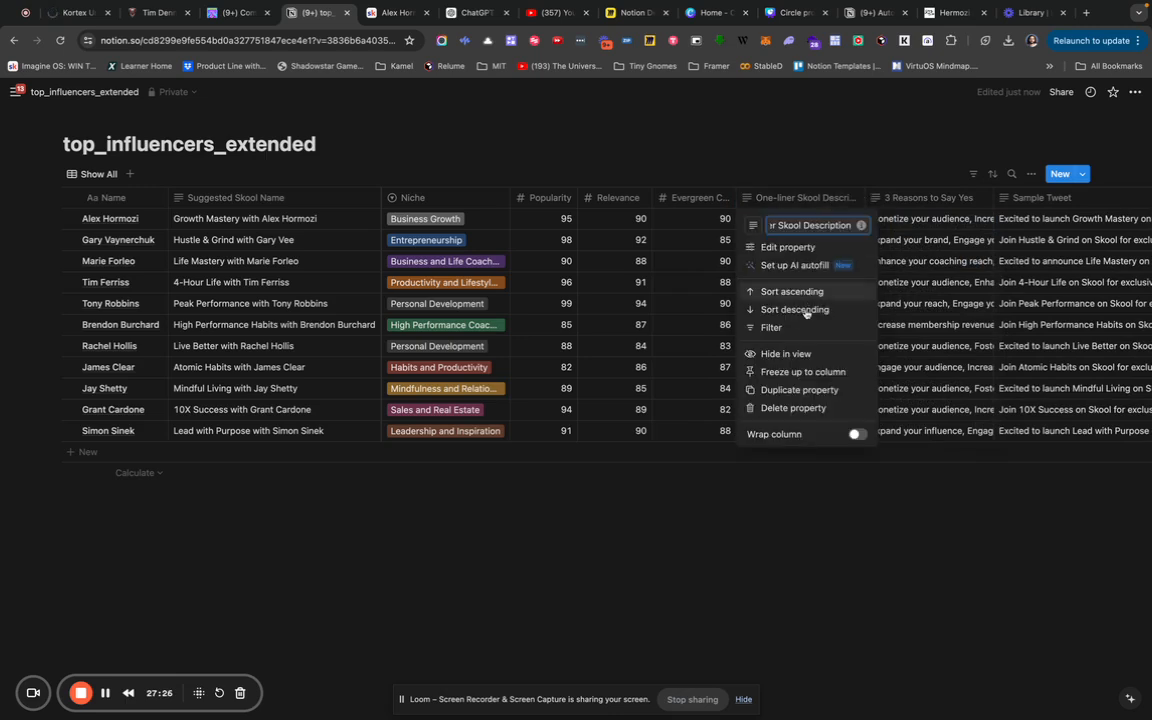
Turn on text wrapping for the One-liner Skool Description column.
click(858, 435)
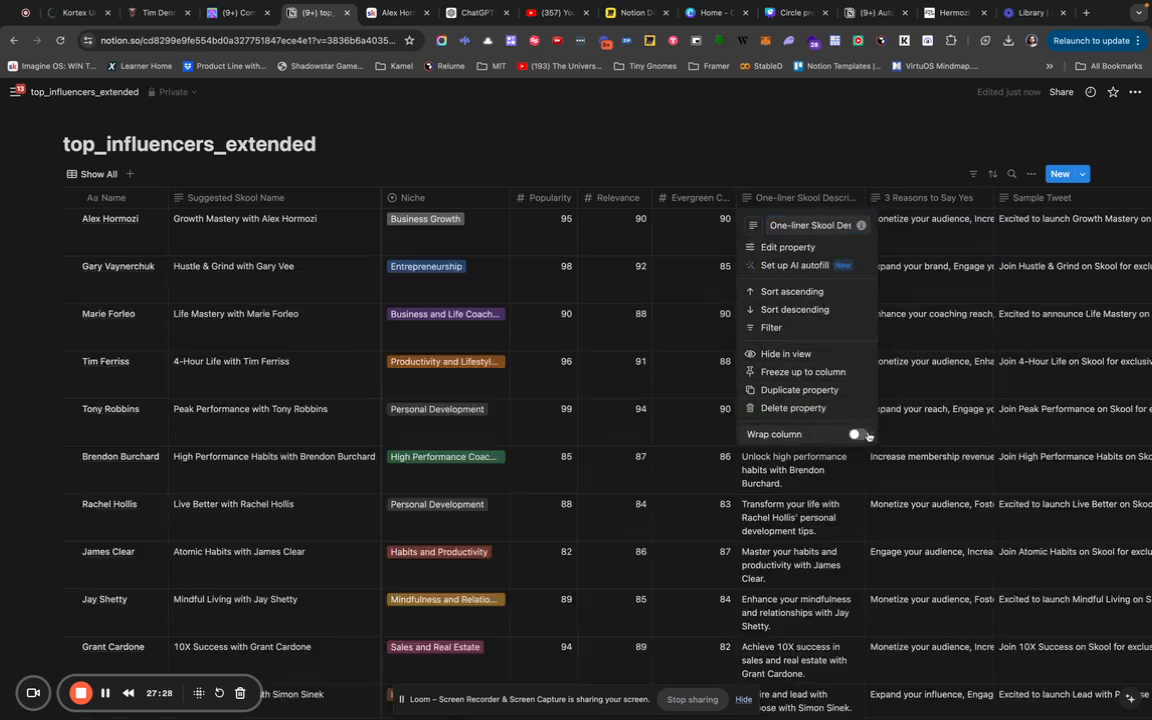
click(786, 491)
scroll(786, 491, down, 1)
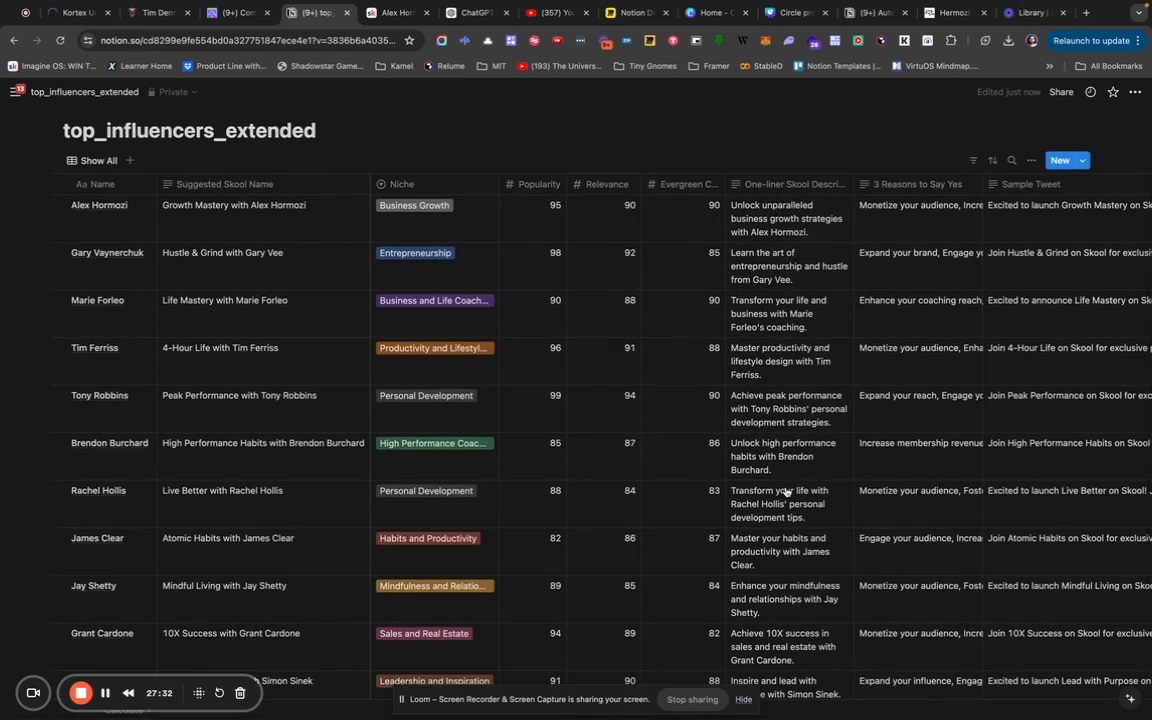
Sort rows by Reachability ascending, then undo to restore the original order.
scroll(786, 491, right, 10)
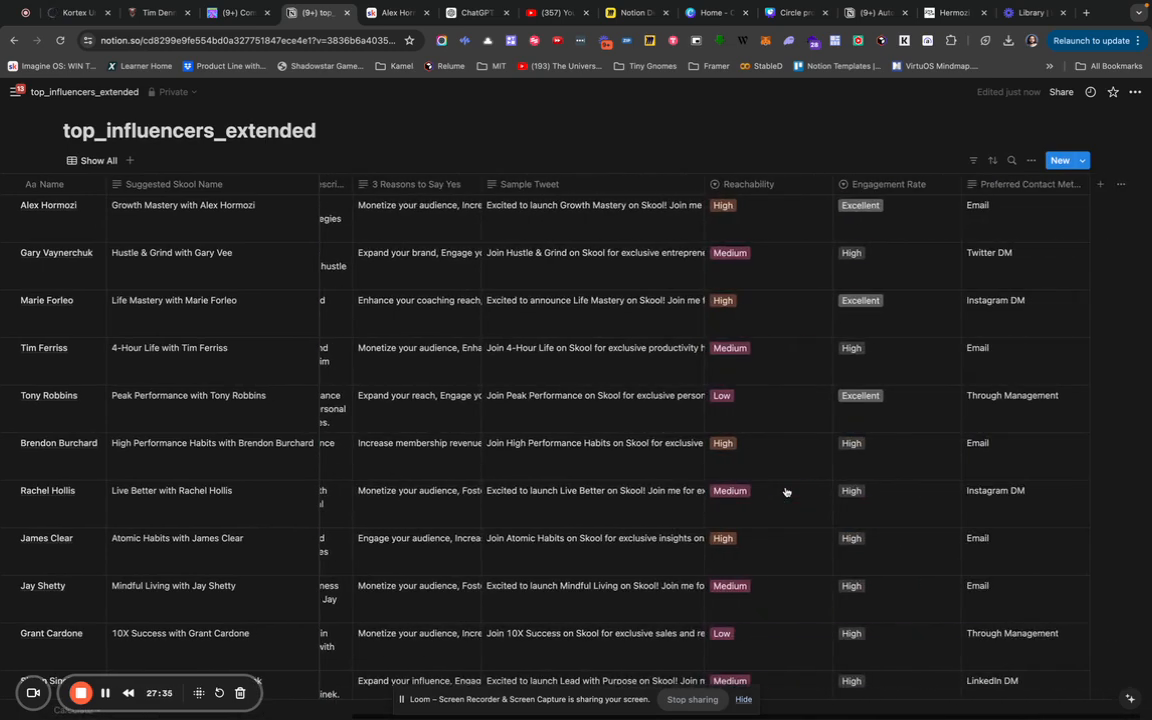
click(768, 185)
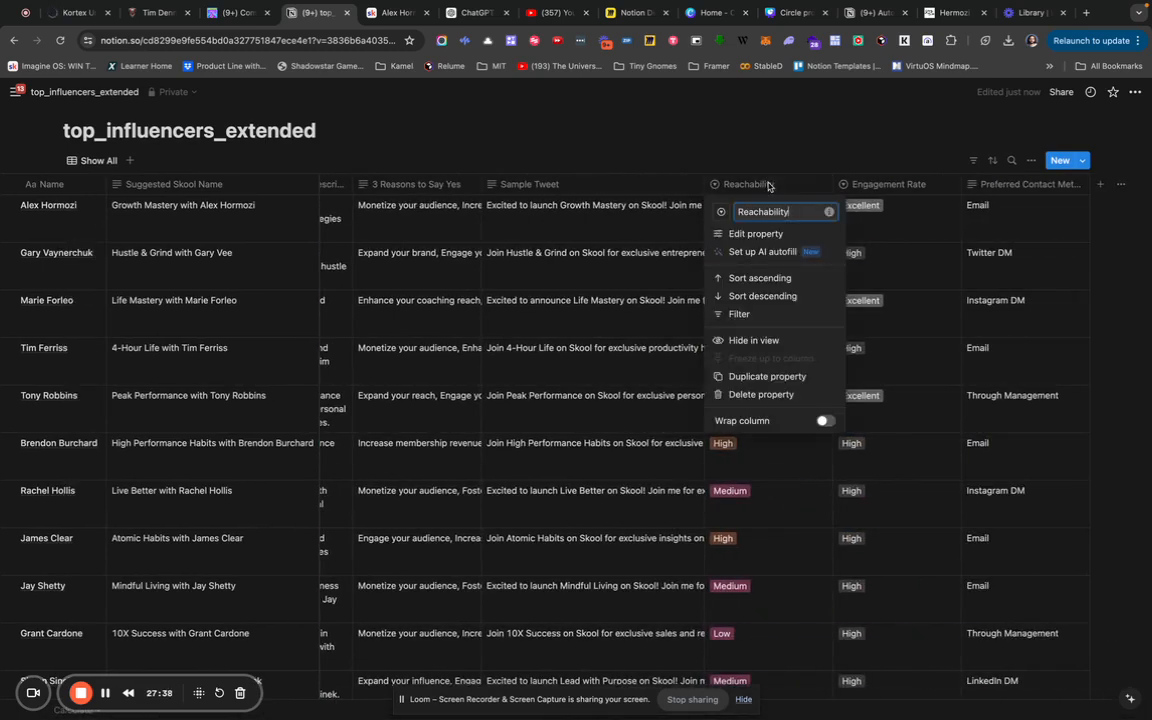
click(757, 279)
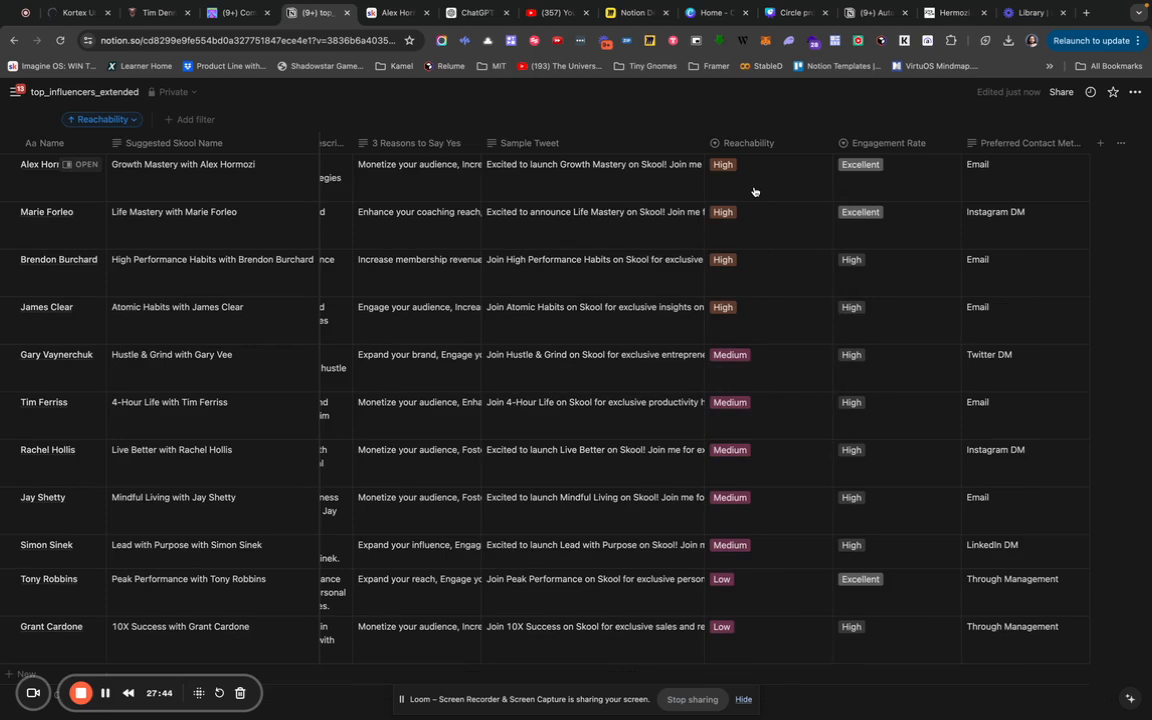
key(super+z)
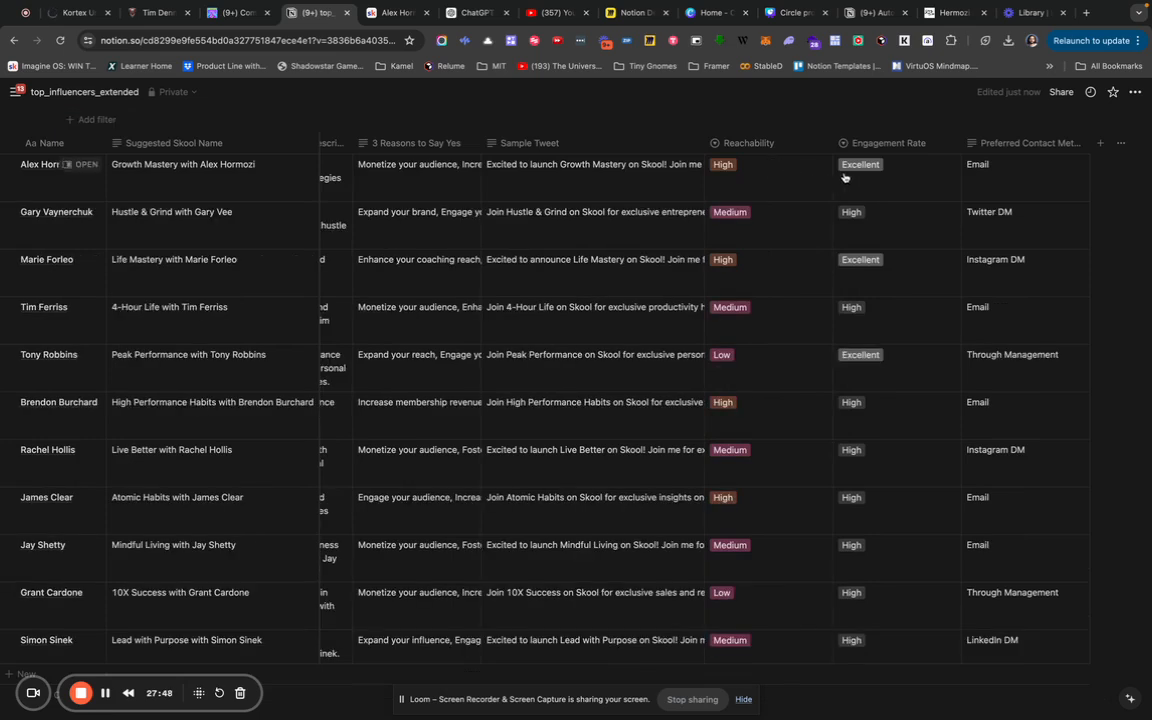
scroll(1080, 148, up, 2)
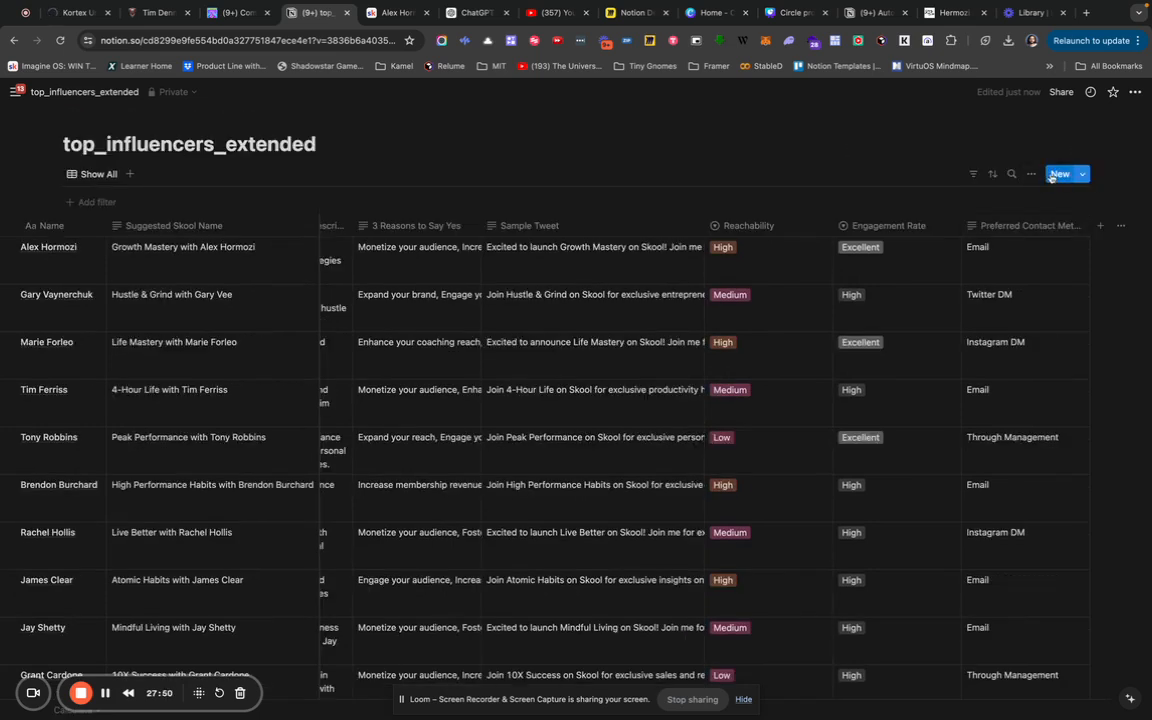
Group the influencer table by Reachability, ordering the groups High, Medium, Low, and scroll to check them.
click(1033, 175)
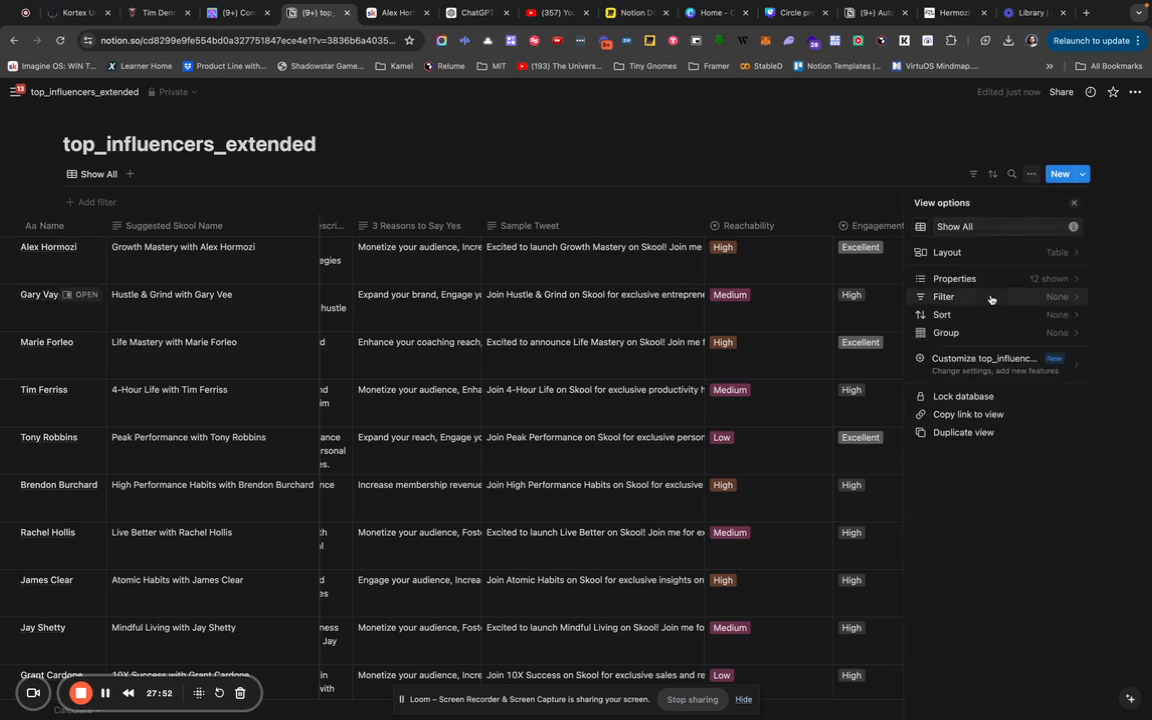
click(988, 332)
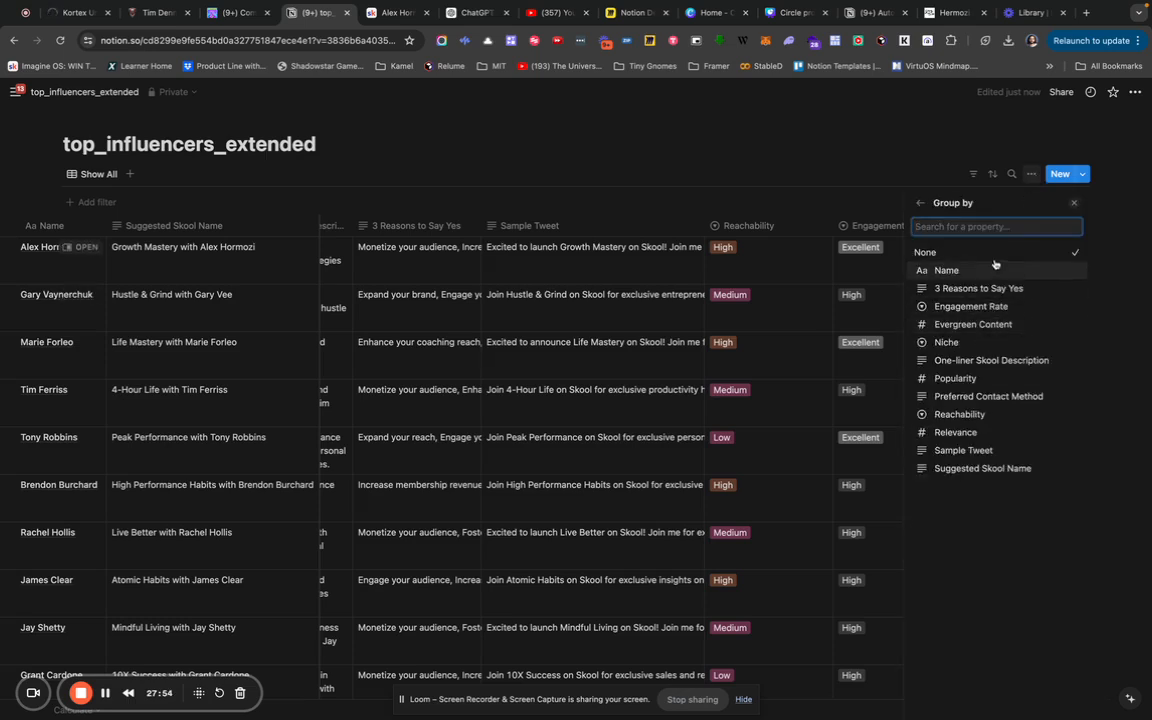
click(975, 414)
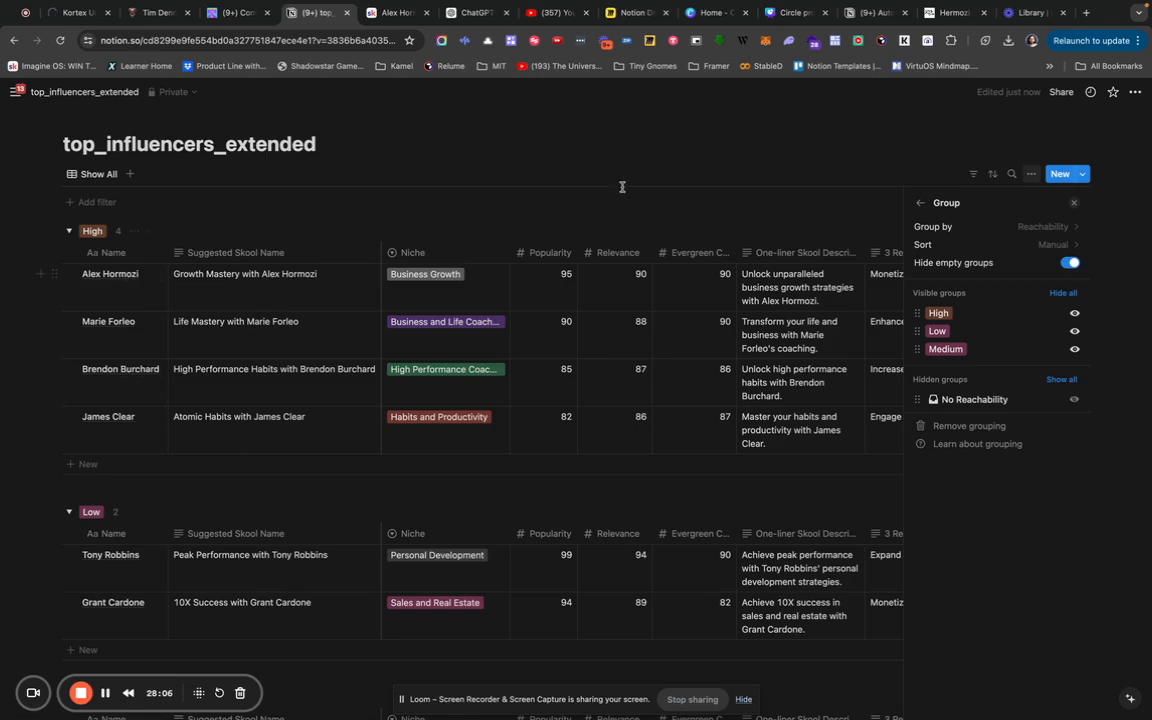
mouse_move(915, 348)
mouse_down()
mouse_move(917, 320)
mouse_move(922, 333)
mouse_up()
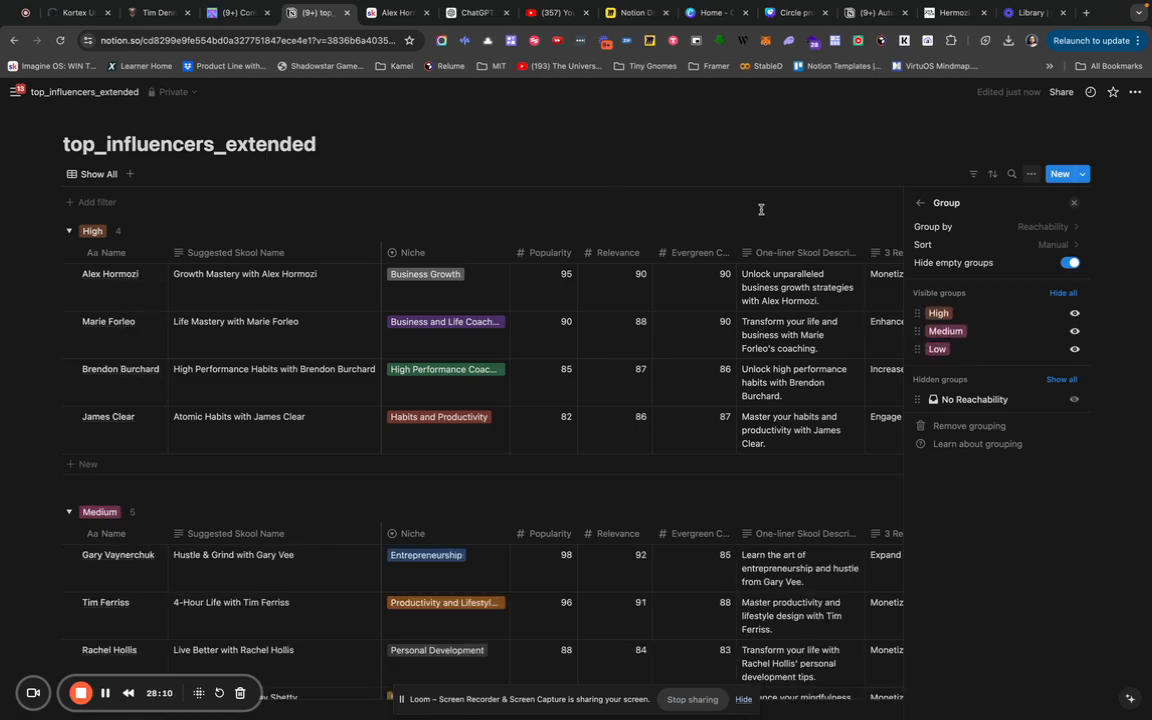
click(674, 172)
scroll(333, 310, down, 5)
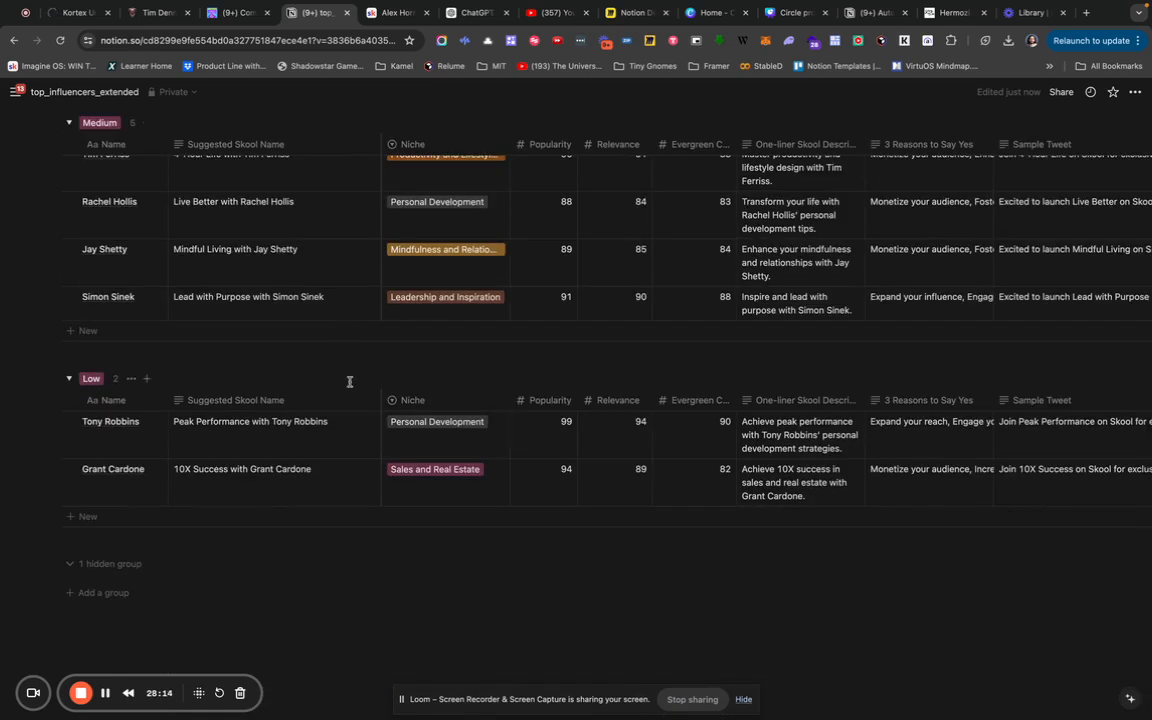
scroll(349, 381, up, 1)
scroll(350, 386, up, 7)
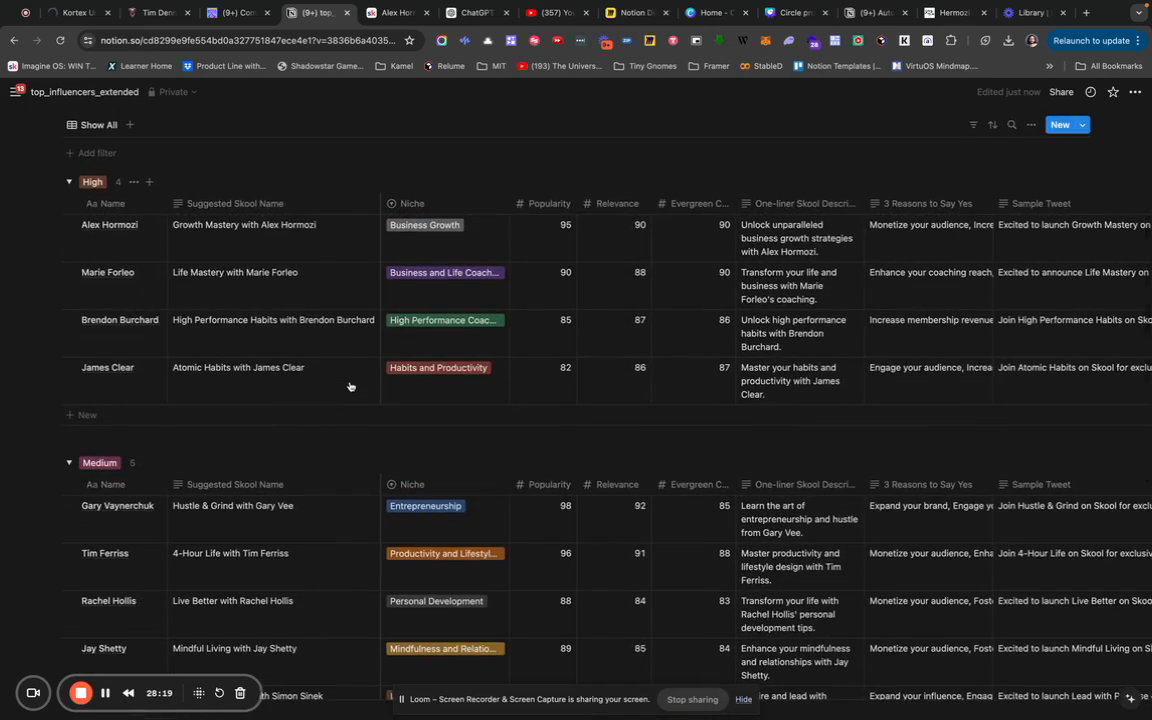
scroll(350, 386, right, 5)
scroll(350, 386, right, 3)
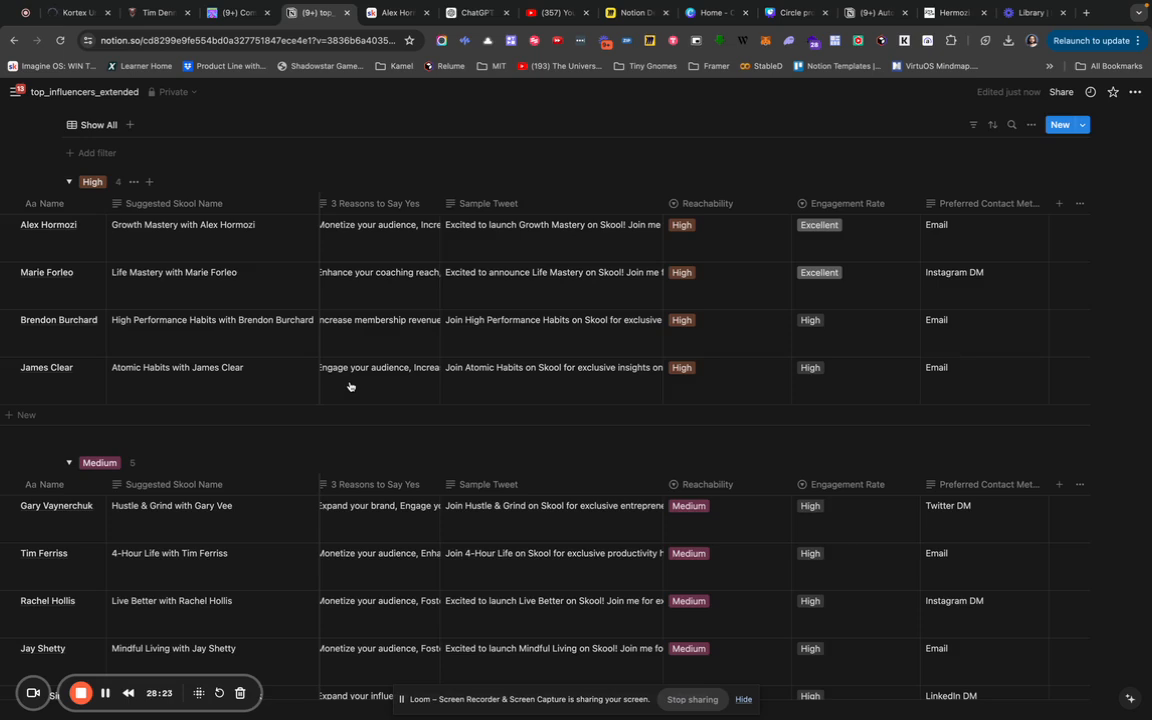
scroll(350, 386, left, 1)
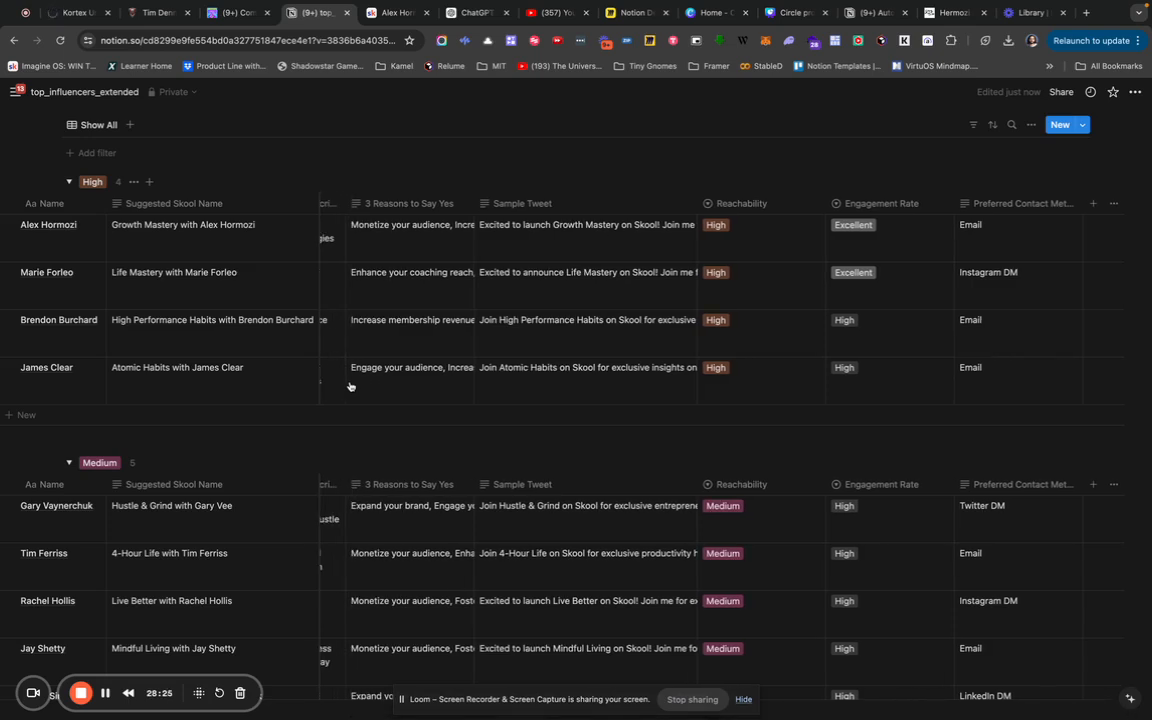
Change the Preferred Contact Method property type to Select, then scroll around the grouped table.
click(1016, 205)
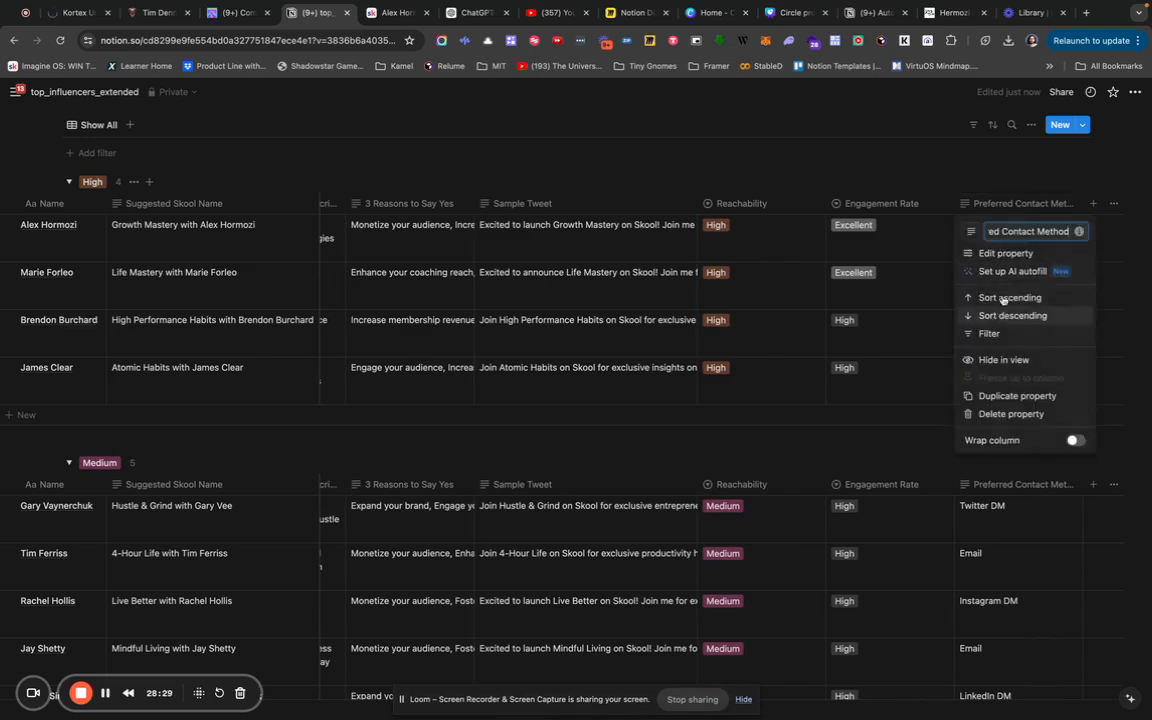
click(1008, 255)
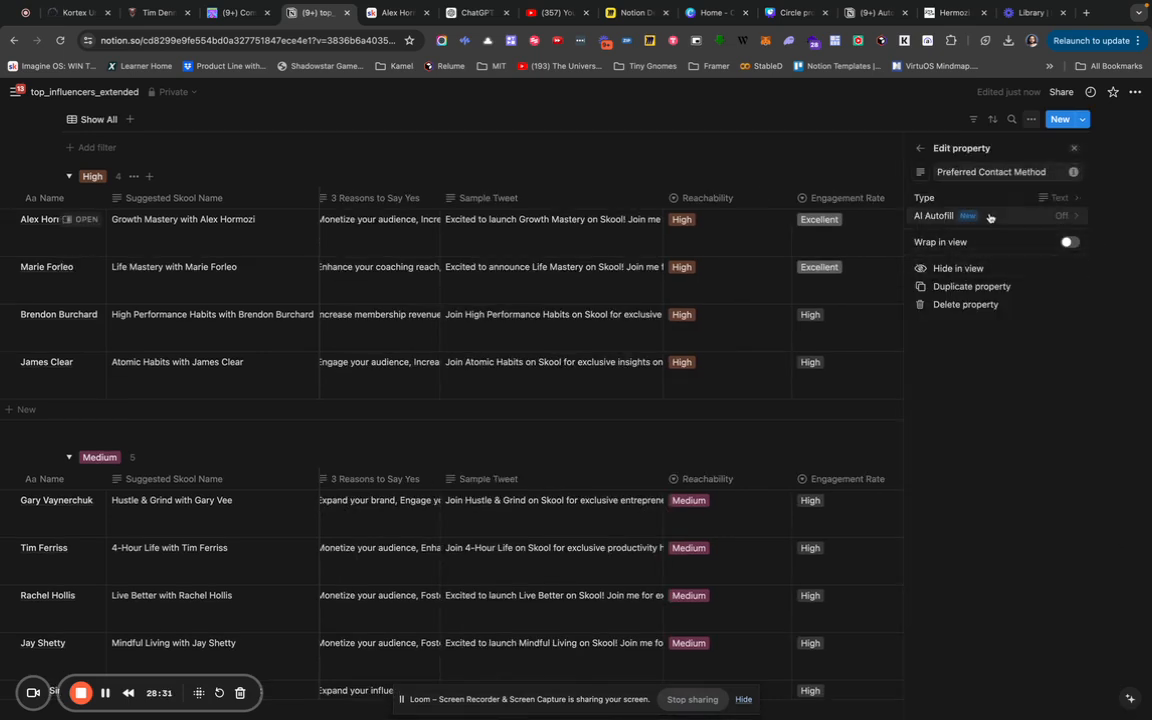
click(1026, 201)
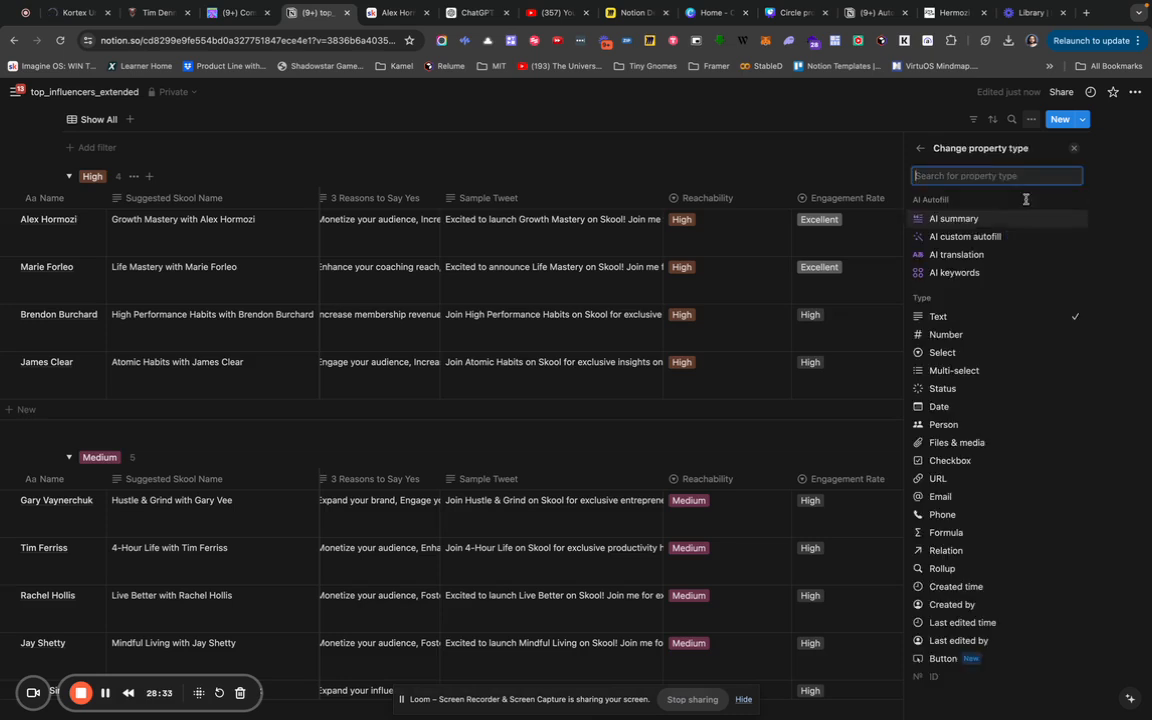
click(955, 355)
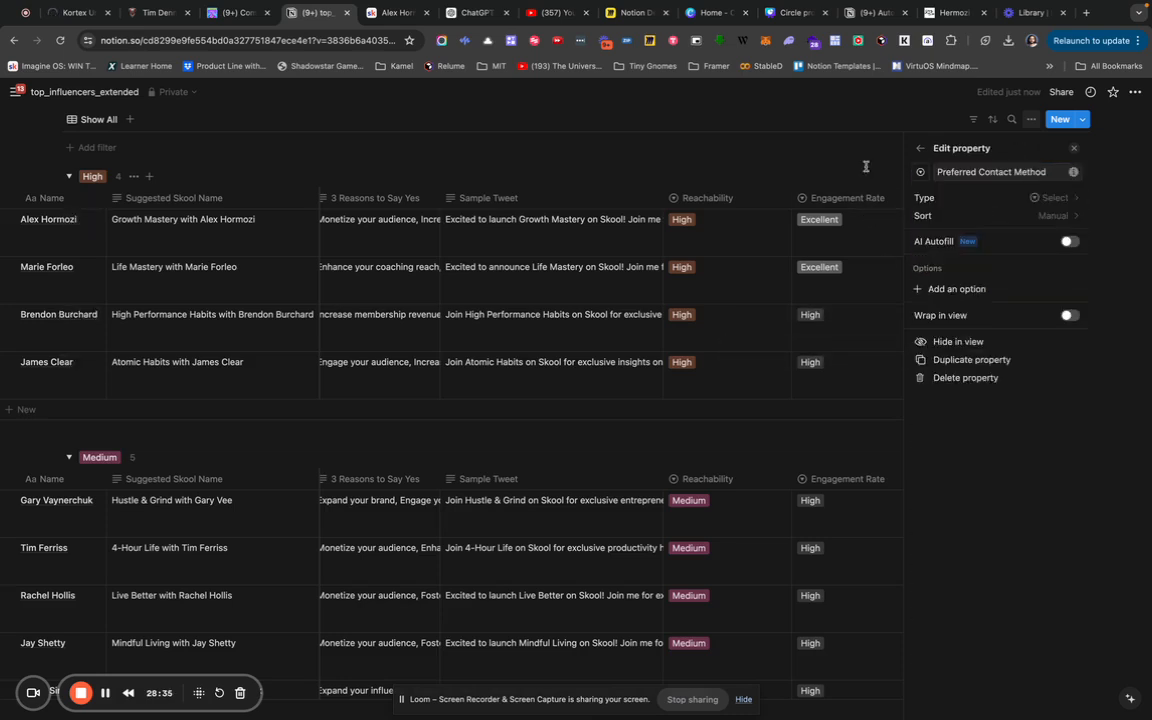
click(864, 166)
scroll(970, 210, up, 1)
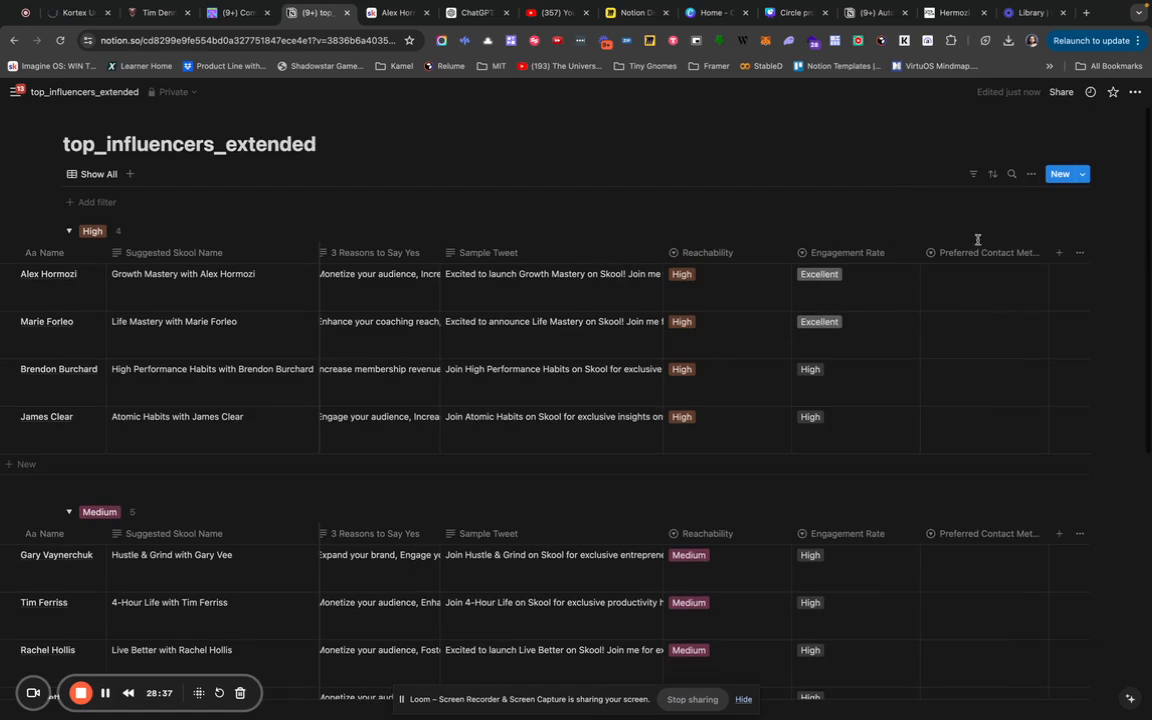
scroll(968, 328, down, 5)
scroll(968, 328, up, 2)
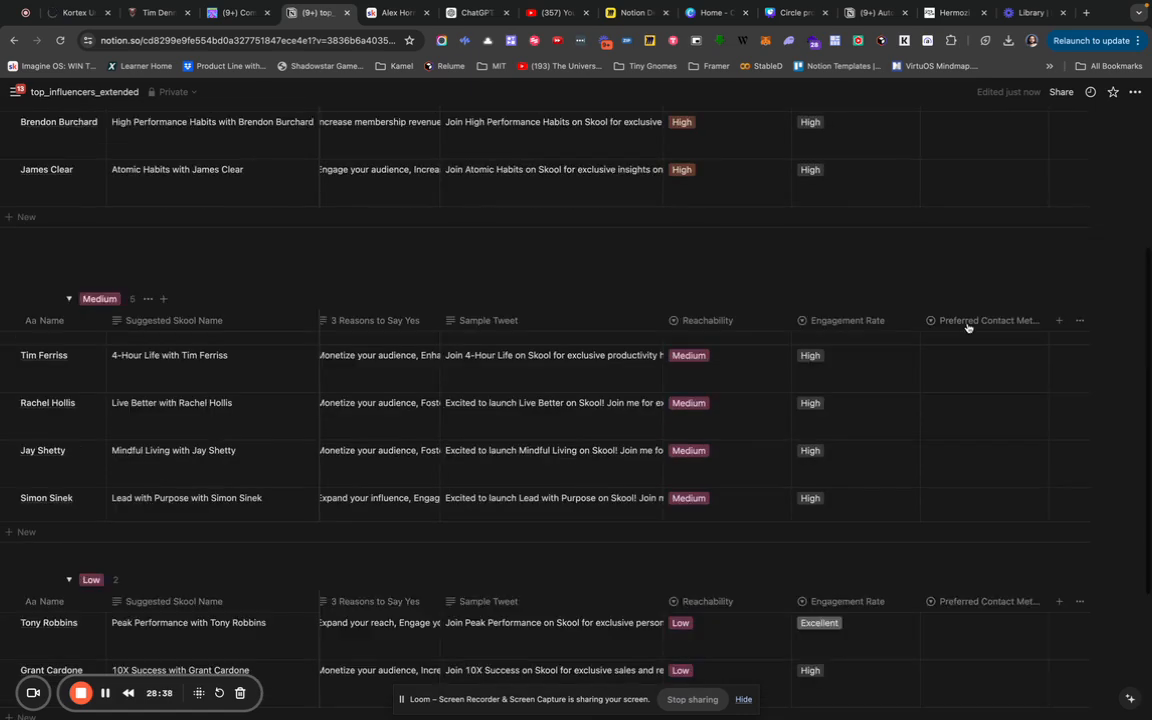
scroll(947, 202, up, 3)
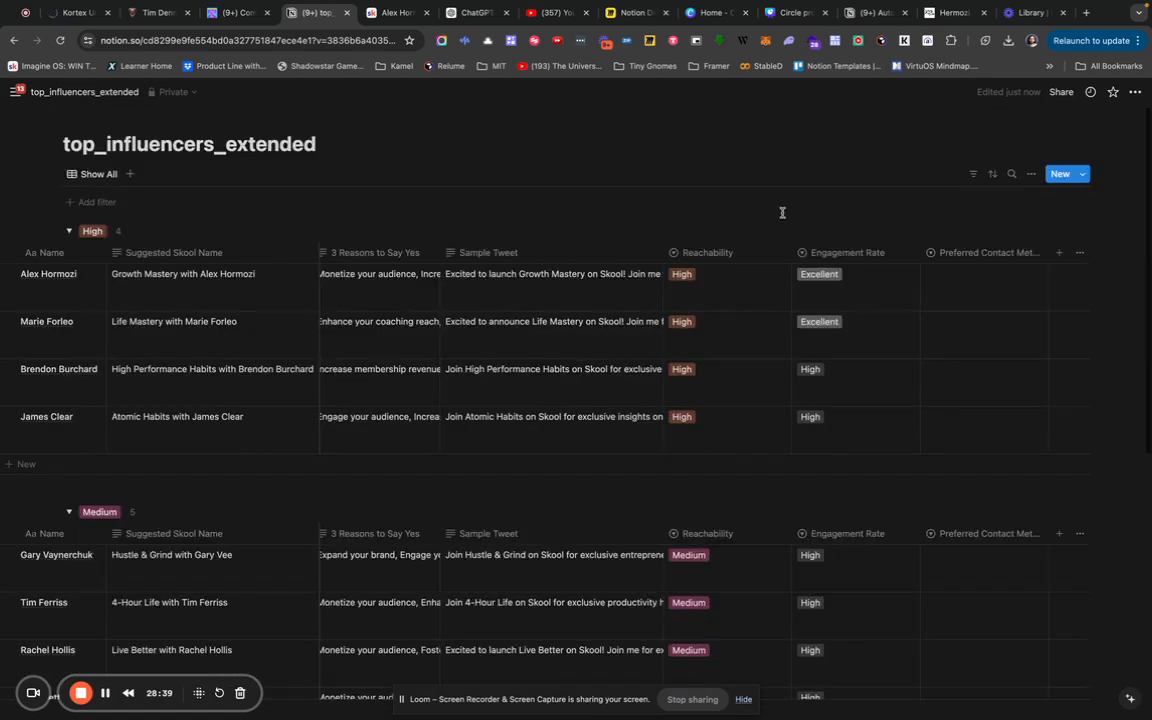
scroll(748, 283, left, 2)
scroll(748, 283, left, 5)
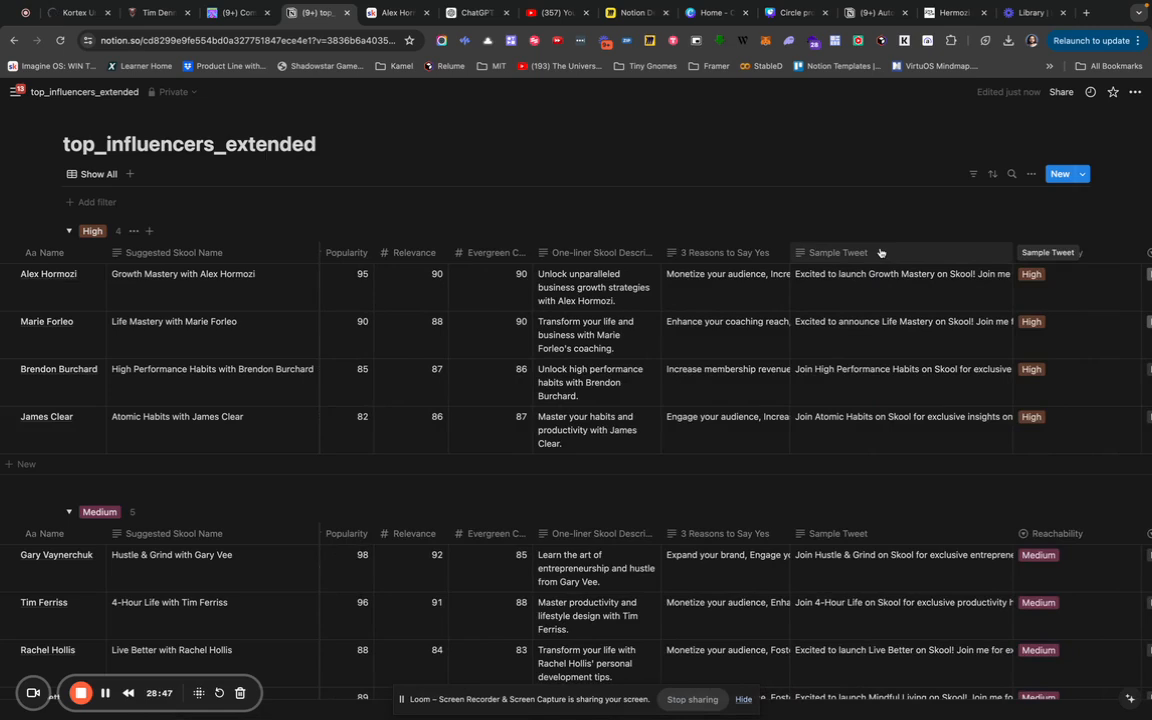
Look through the Sample Tweet column's AI autofill options and close them without changes.
click(880, 253)
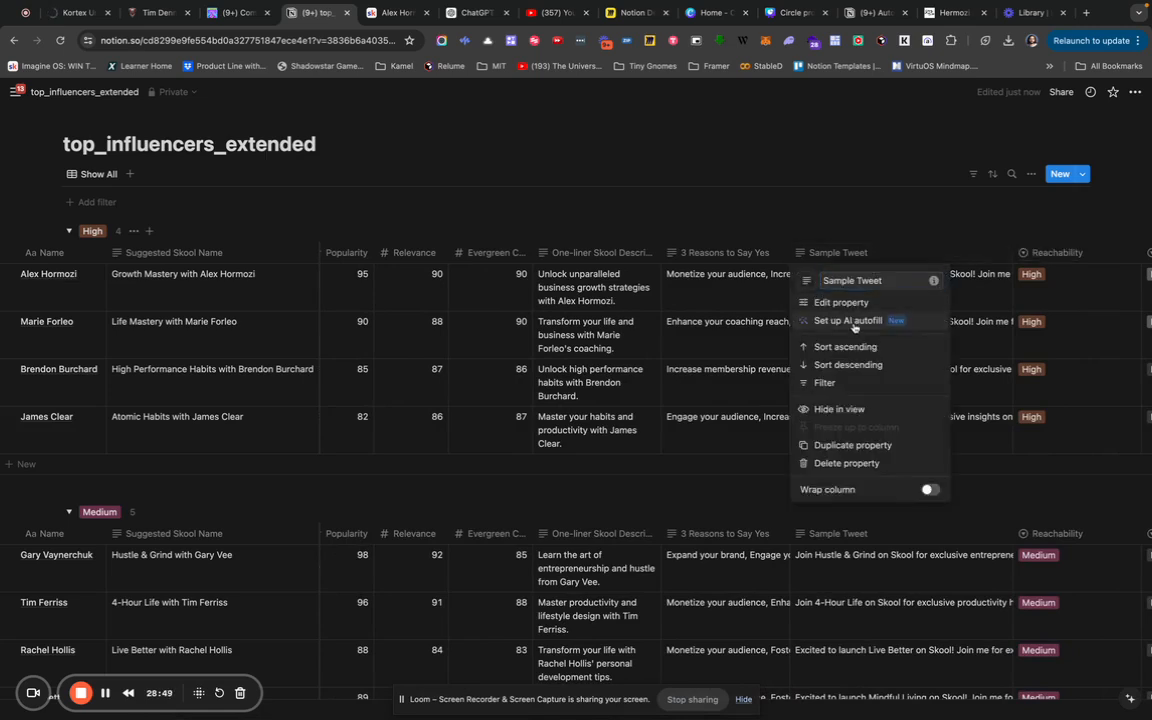
click(852, 322)
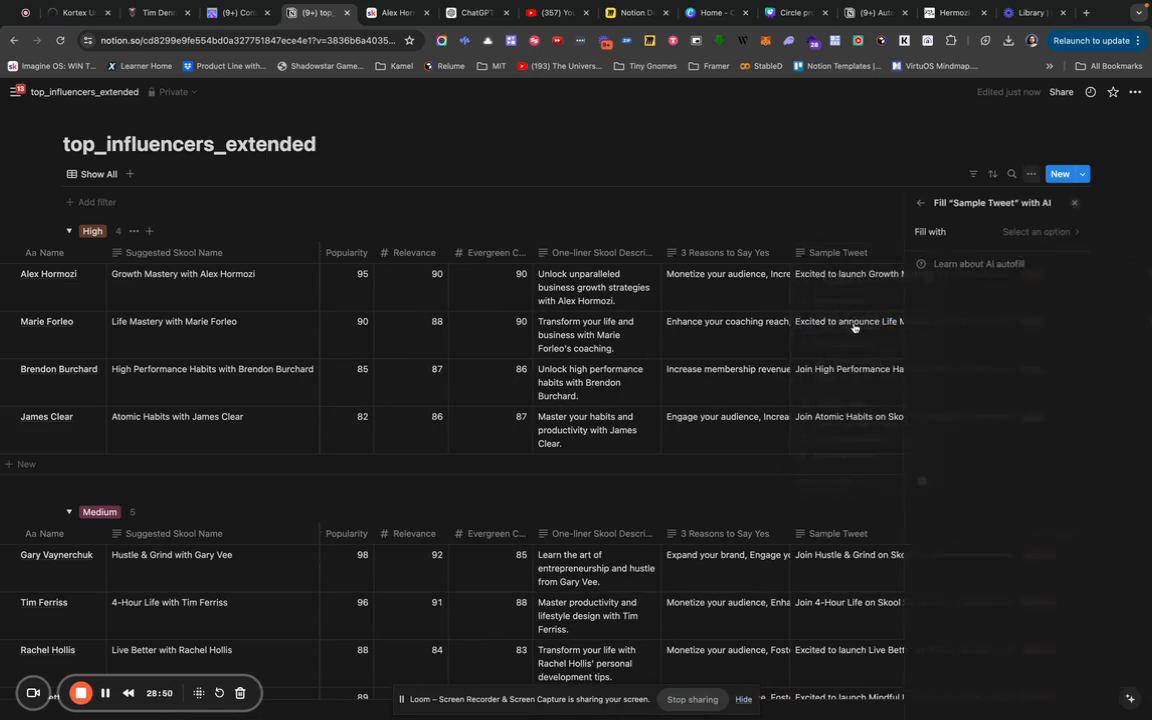
click(1035, 231)
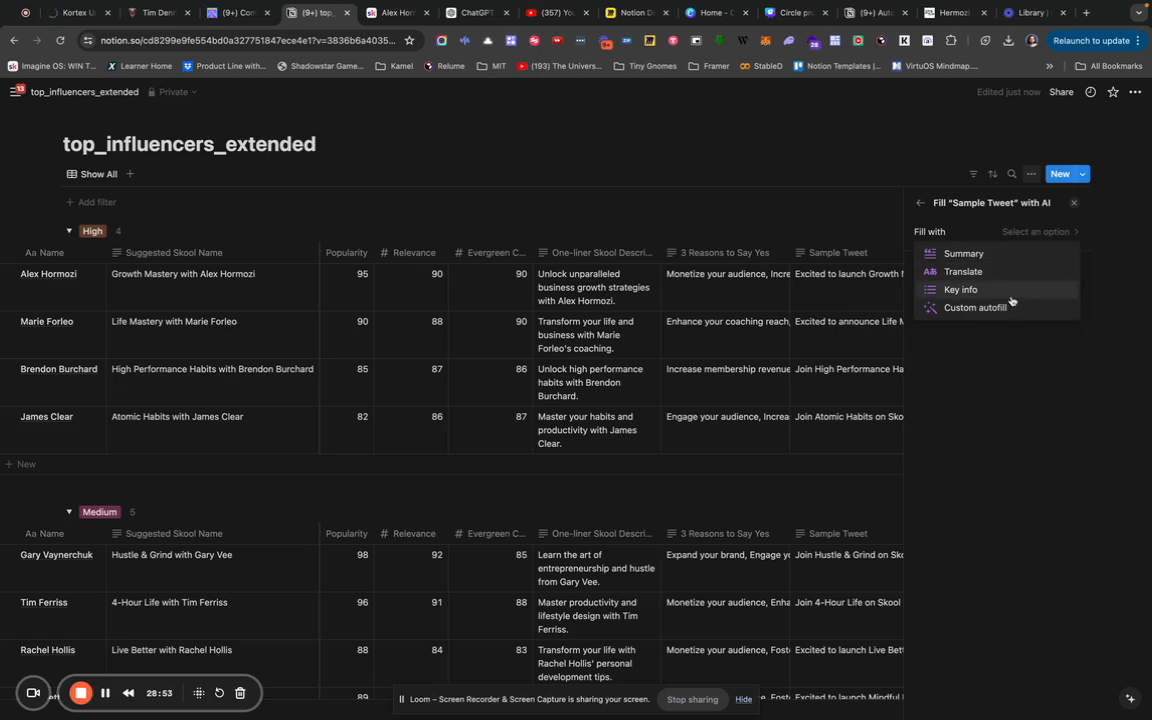
click(1002, 337)
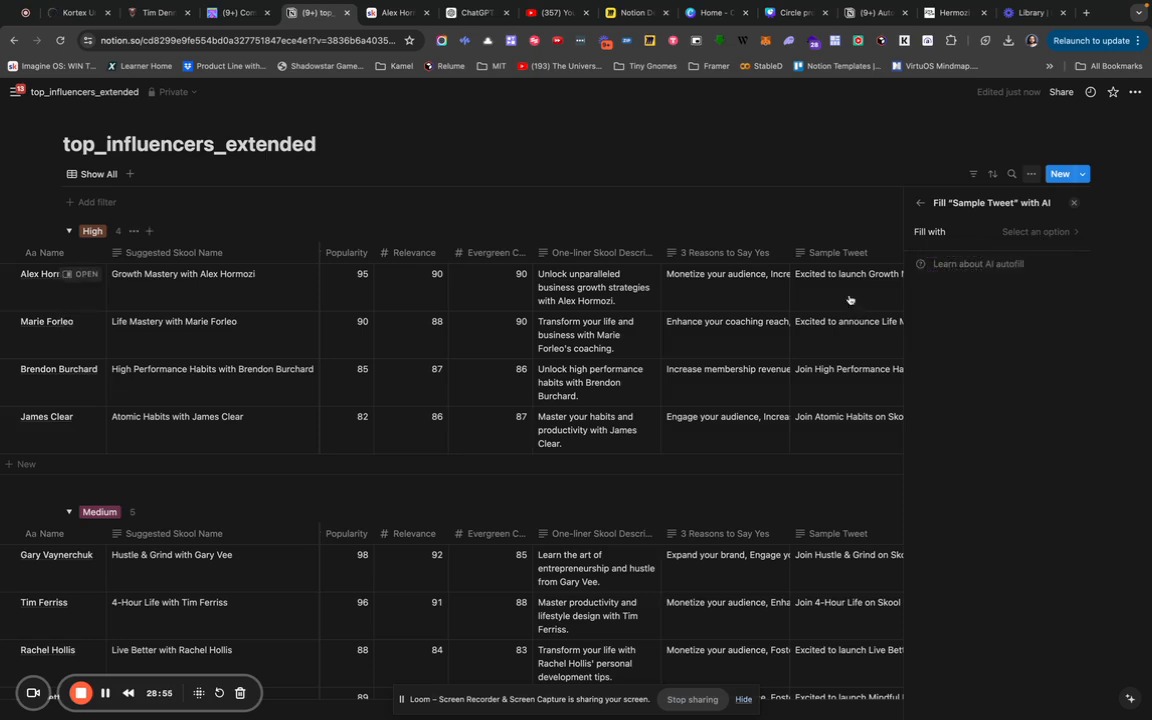
click(823, 187)
scroll(855, 272, right, 1)
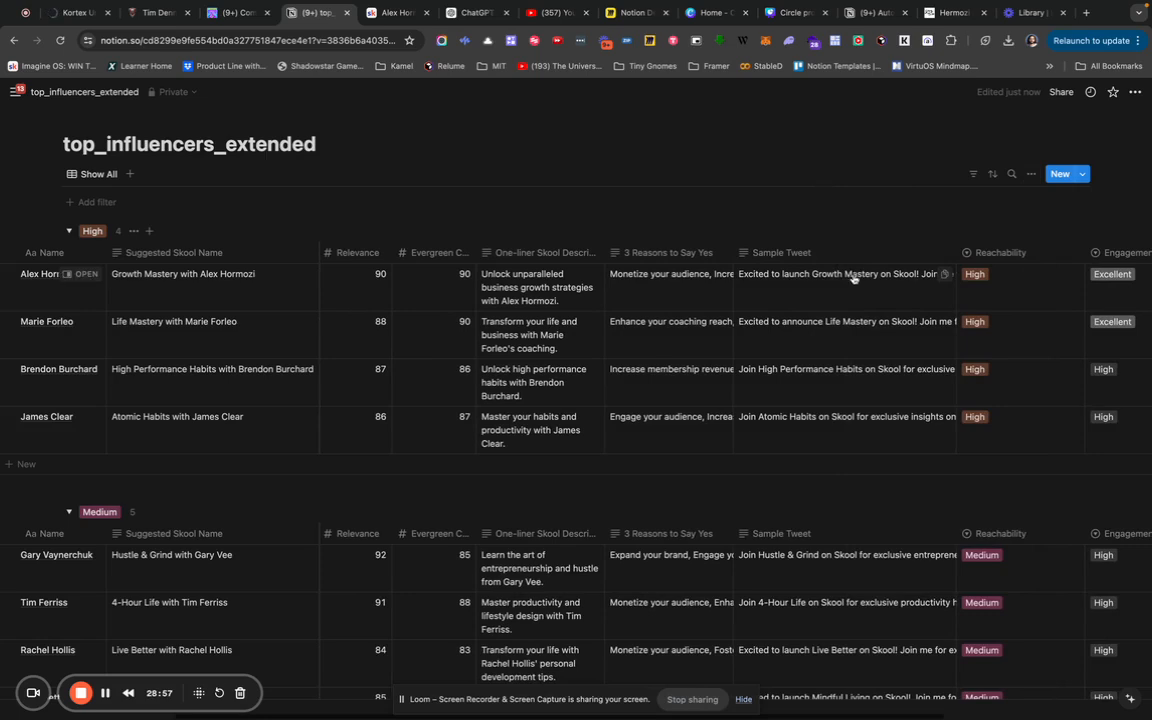
Read the full sample tweets of the High group, ending with James Clear's.
click(845, 287)
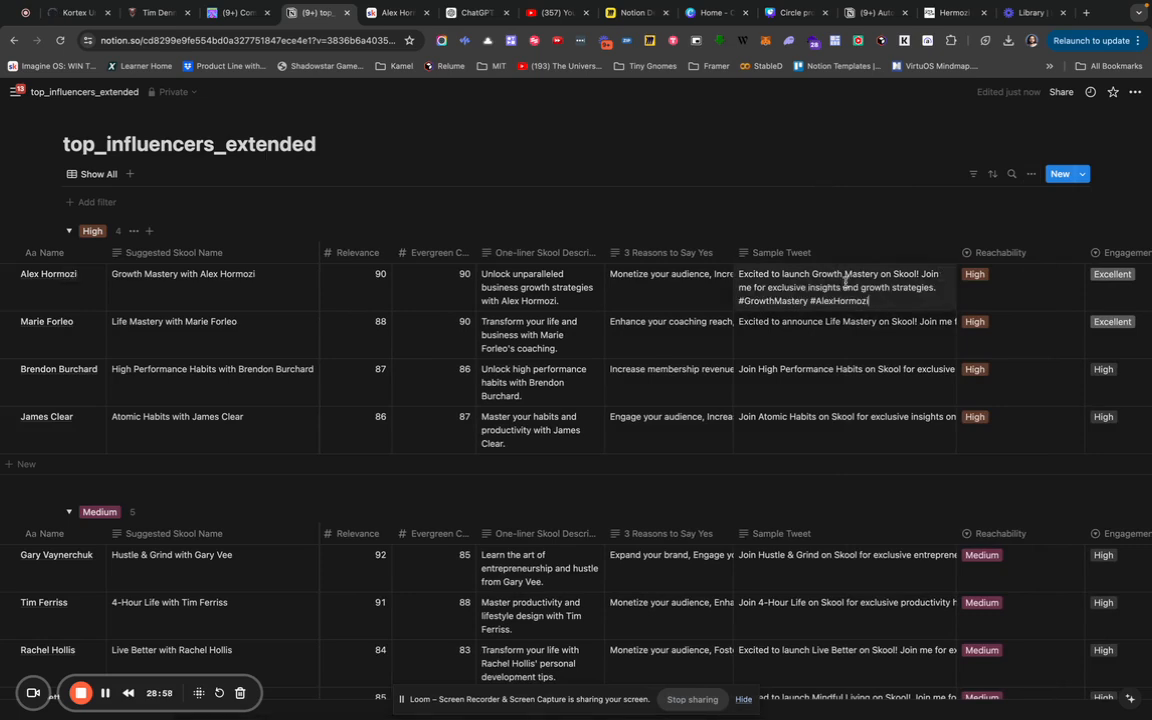
click(830, 327)
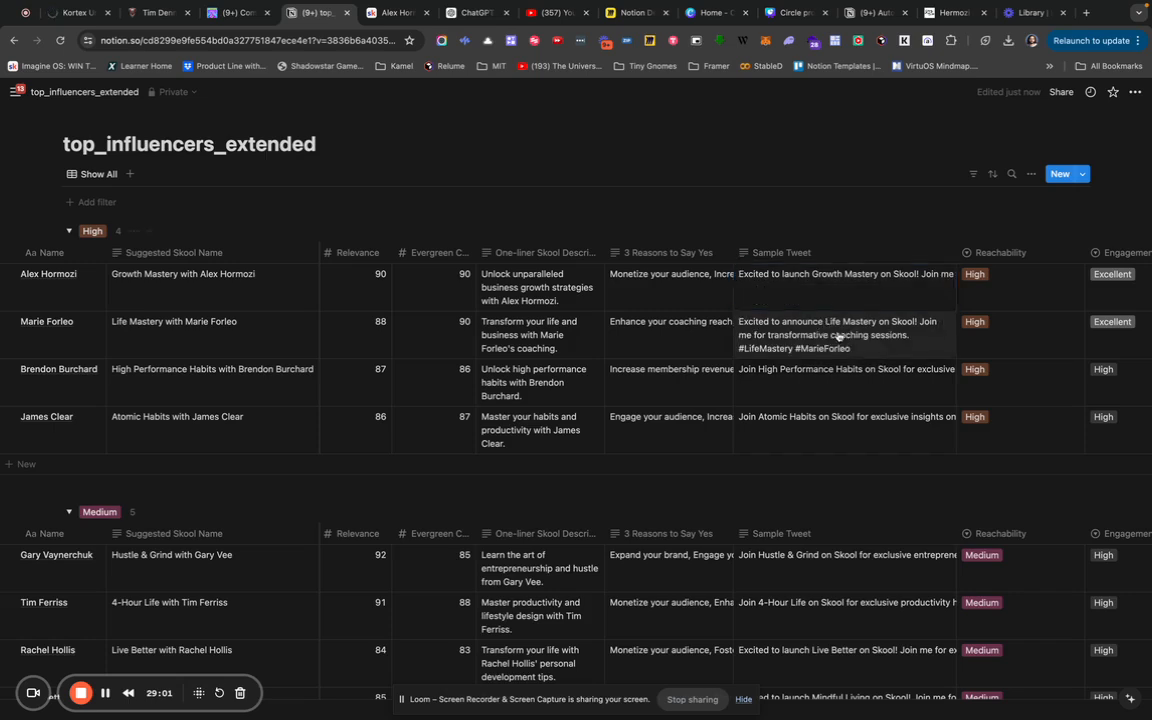
click(855, 380)
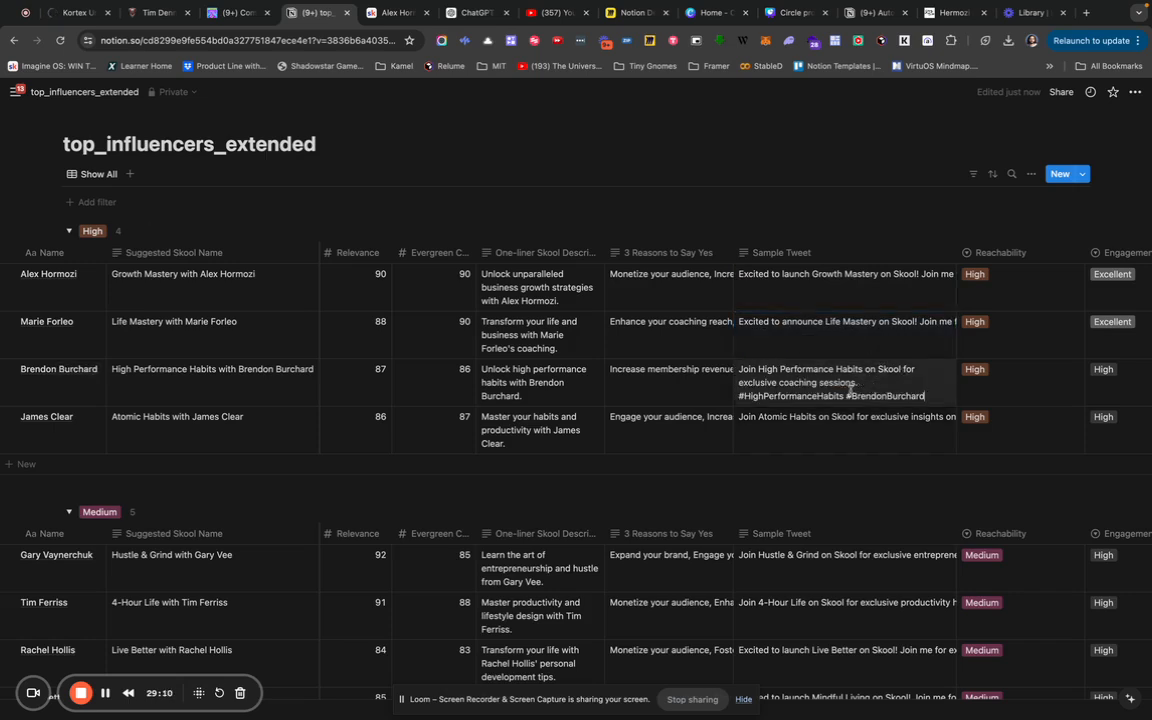
key(Escape)
click(838, 436)
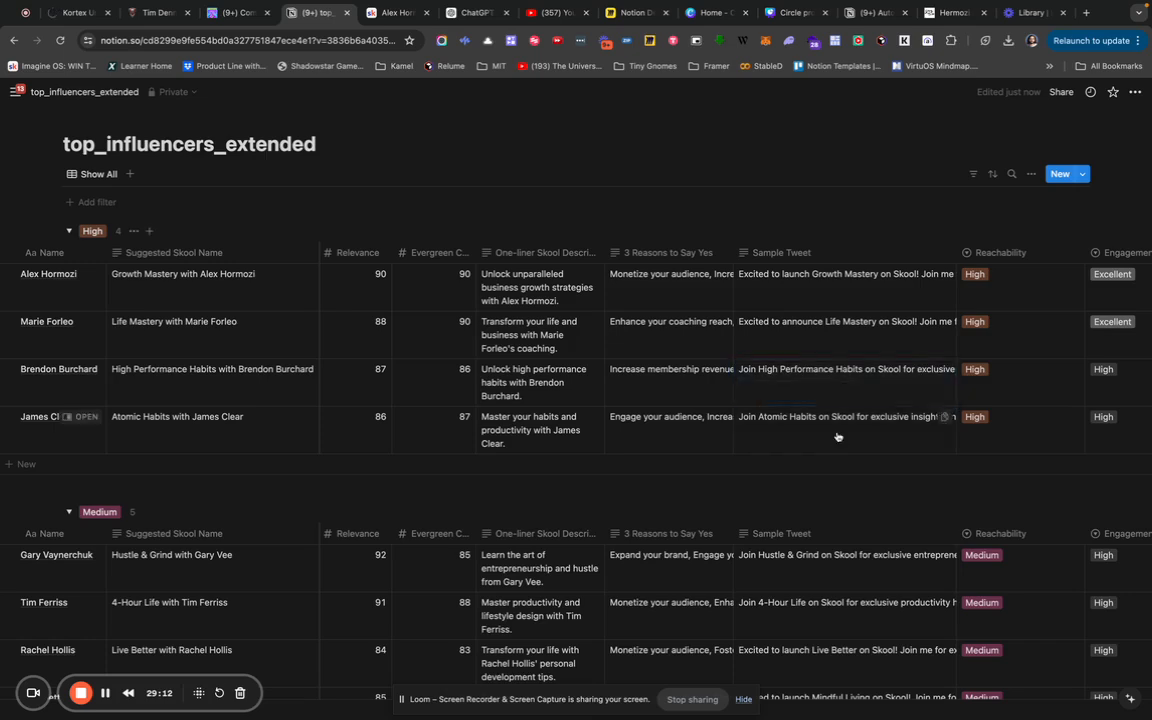
click(838, 436)
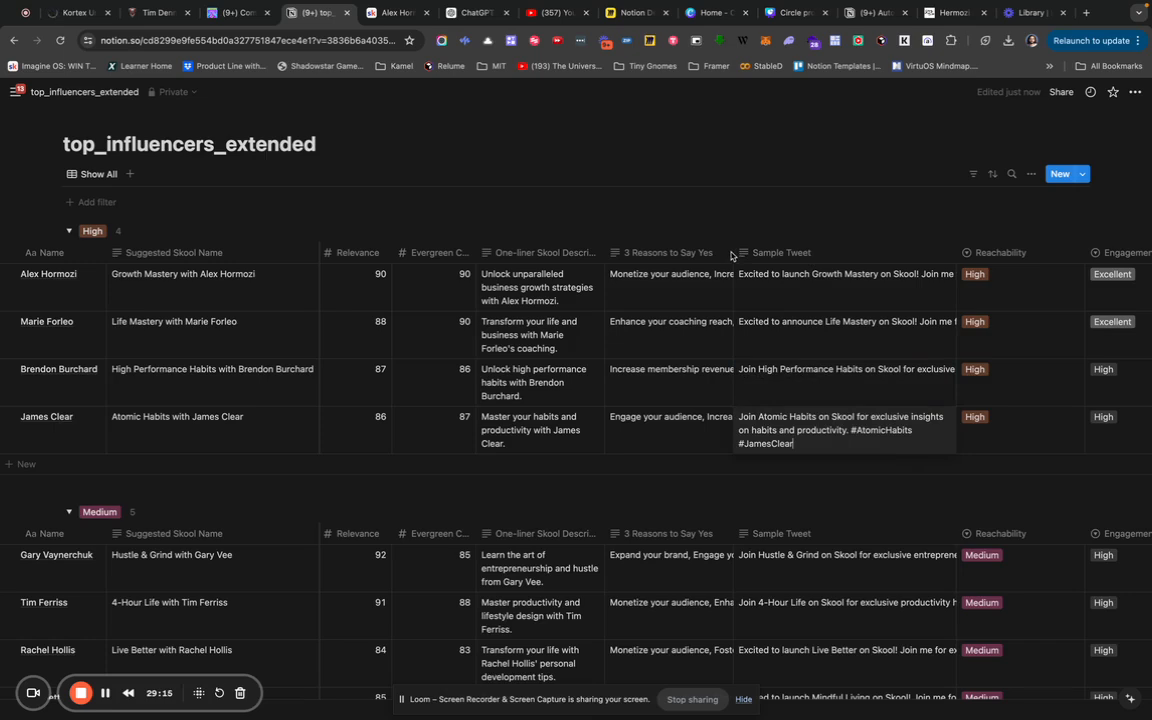
key(Escape)
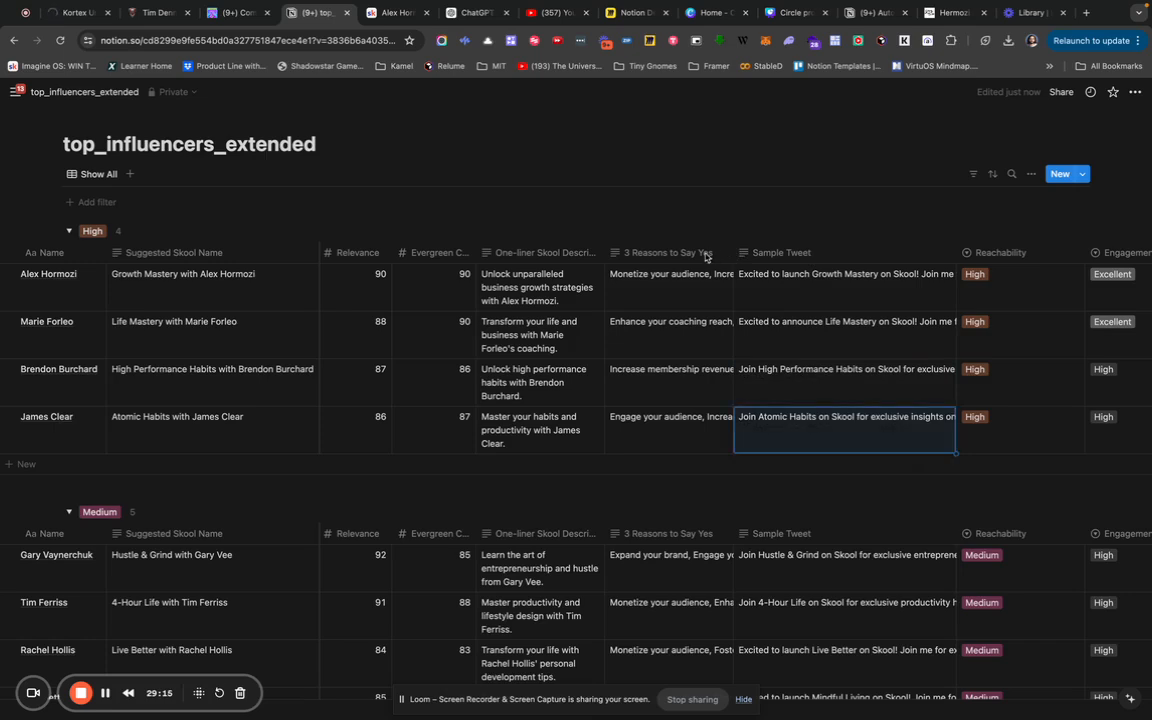
Open the 3 Reasons to Say Yes column's options menu.
click(705, 257)
key(Escape)
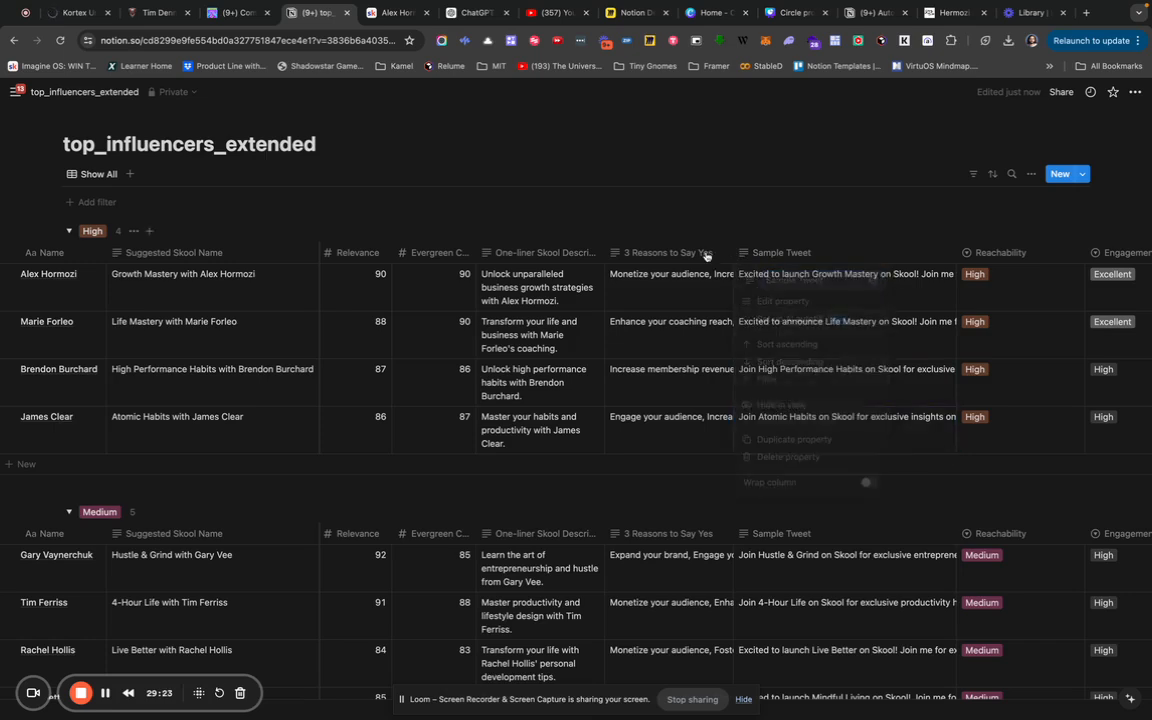
click(705, 255)
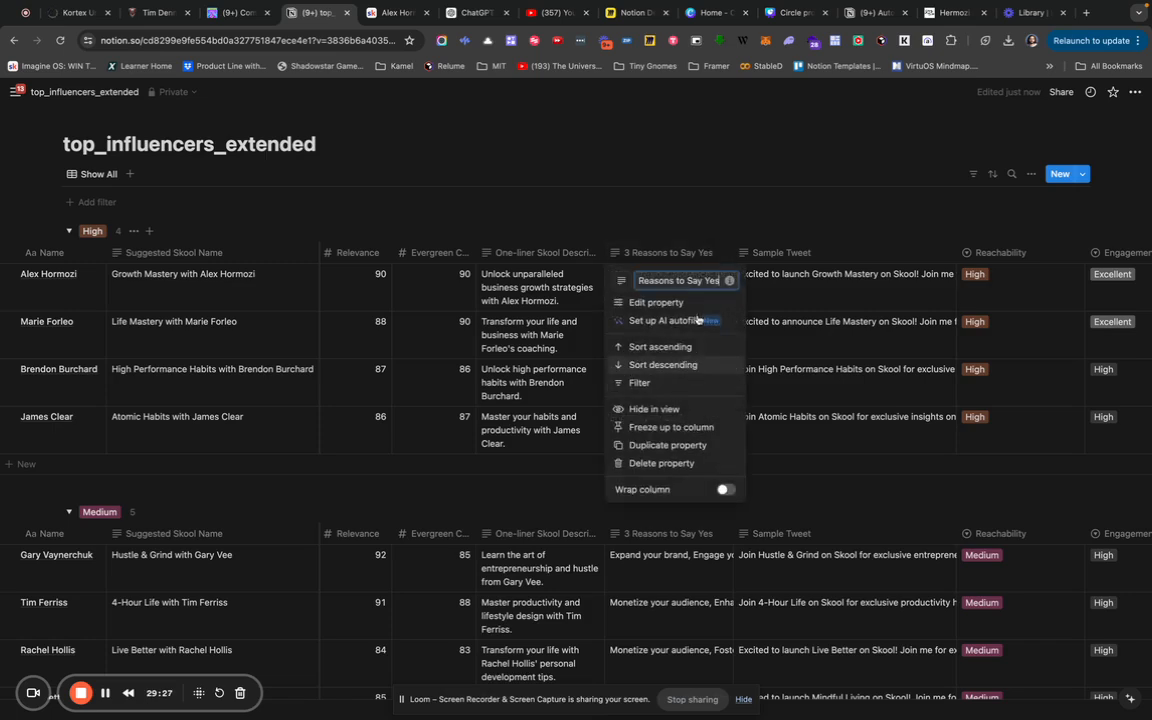
Turn on Wrap column for 3 Reasons to Say Yes and scroll down through the groups to verify.
click(728, 490)
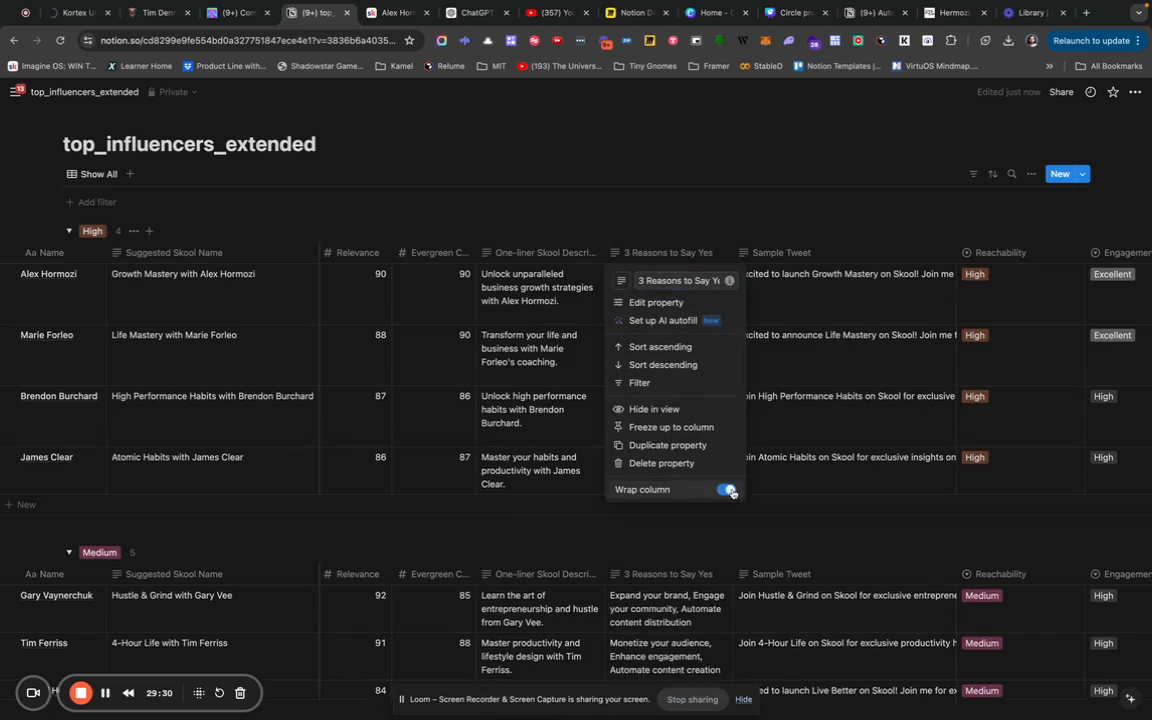
click(748, 224)
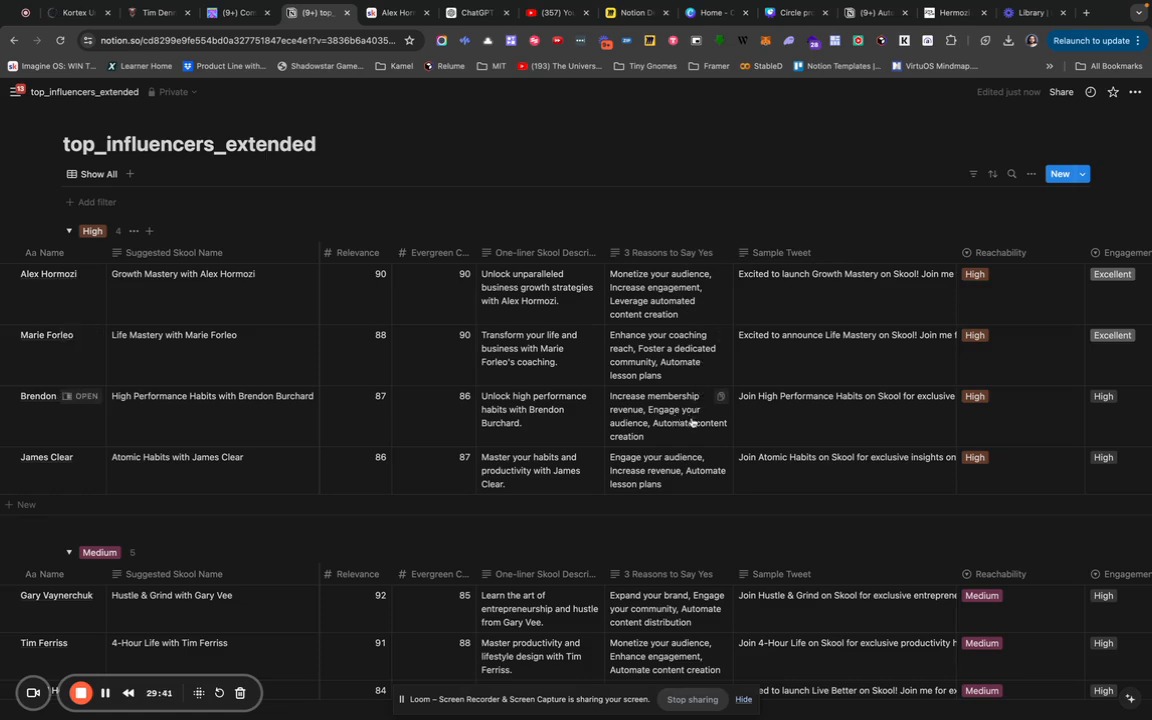
scroll(692, 423, down, 1)
scroll(692, 423, down, 4)
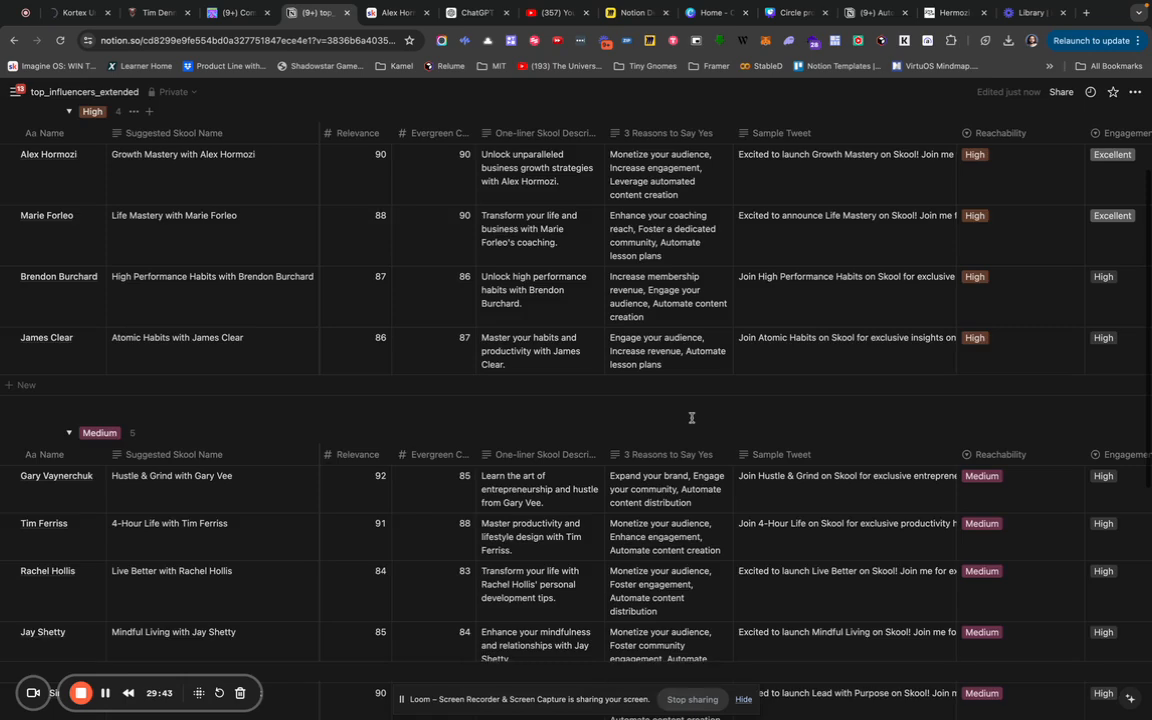
scroll(692, 423, down, 2)
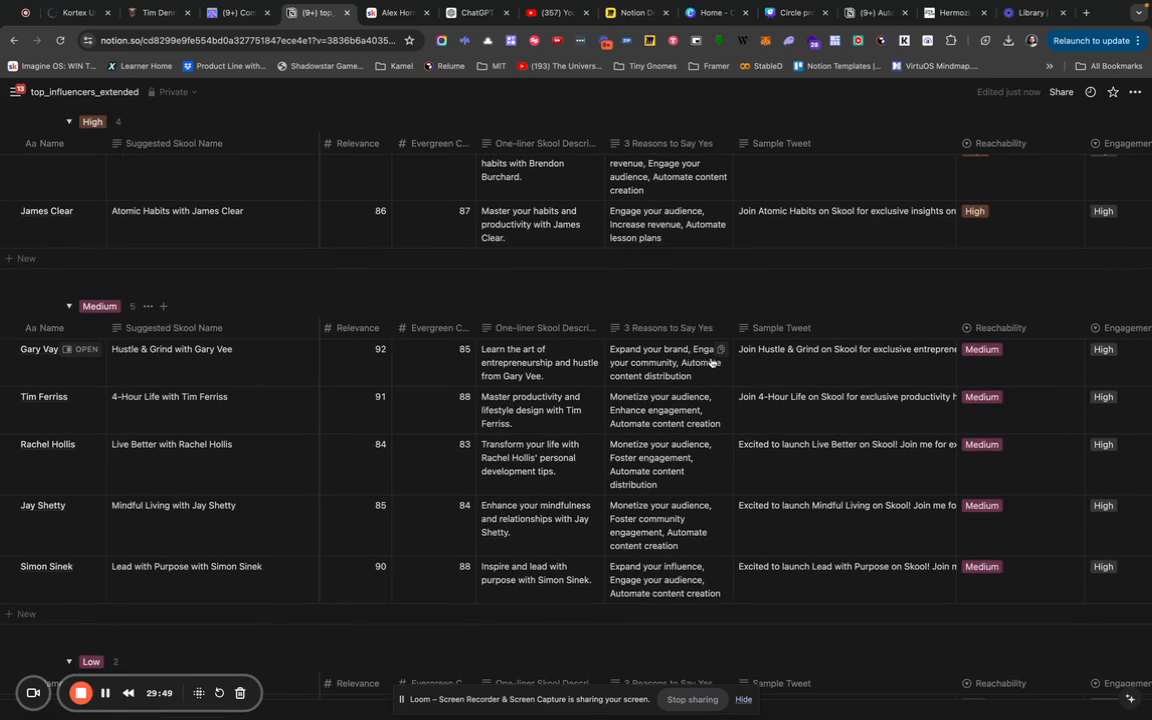
scroll(712, 362, down, 6)
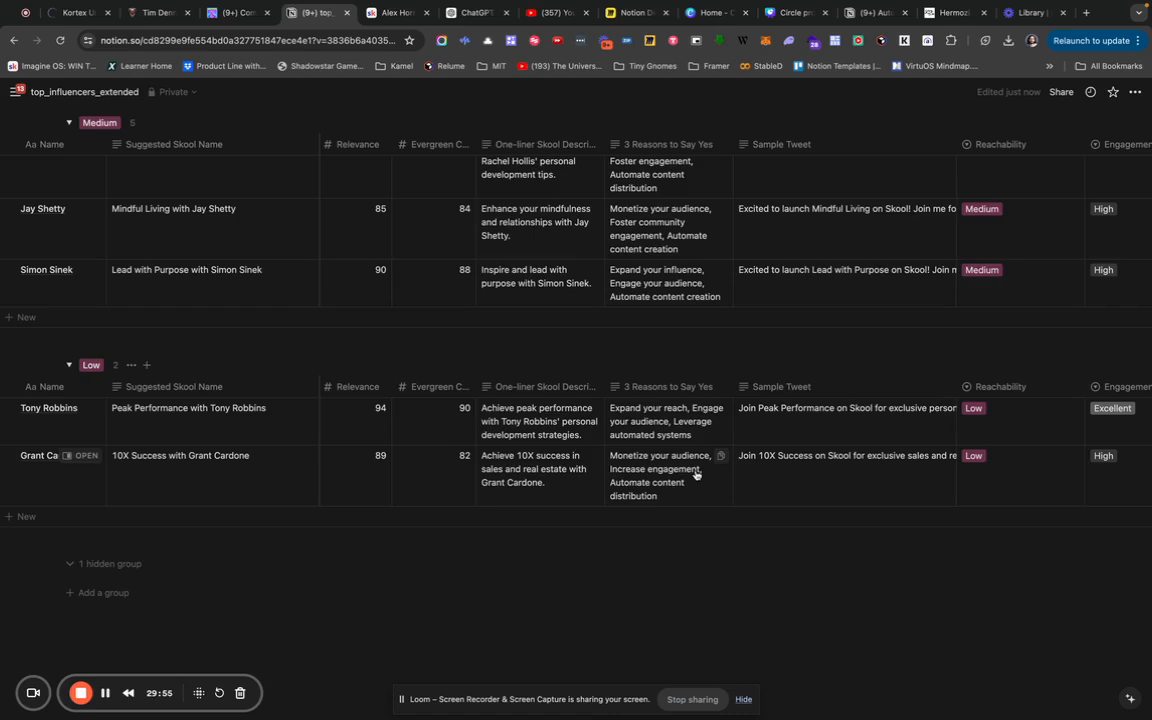
scroll(697, 474, up, 10)
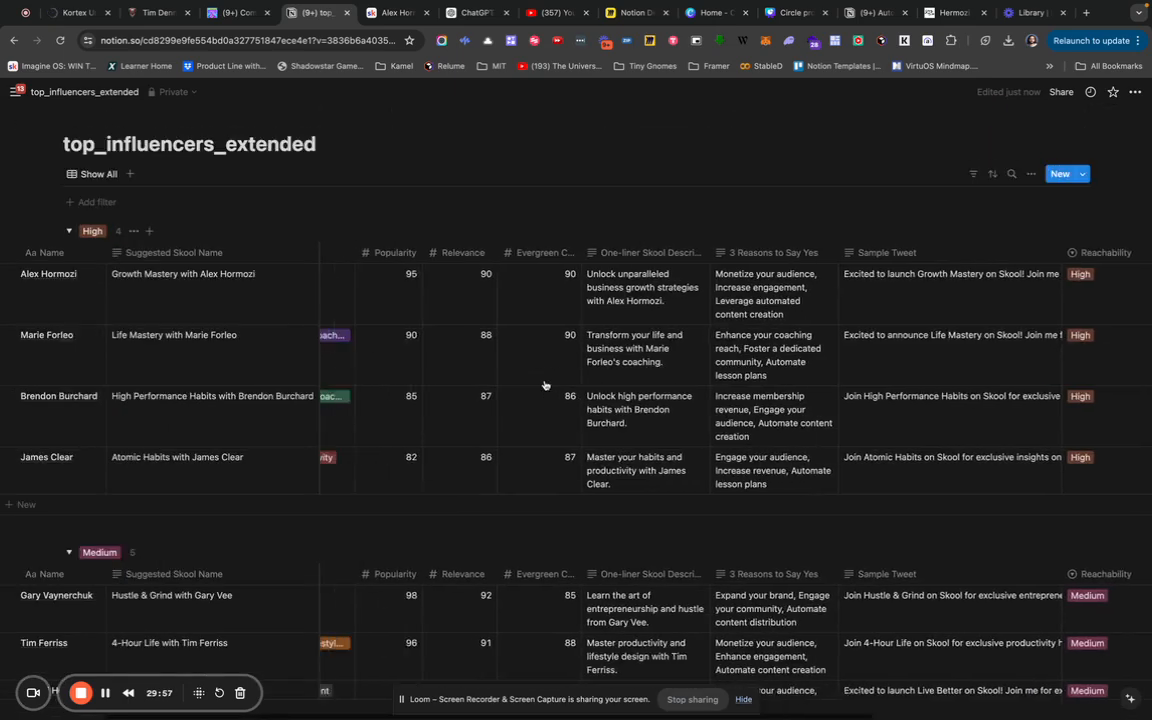
scroll(545, 385, left, 5)
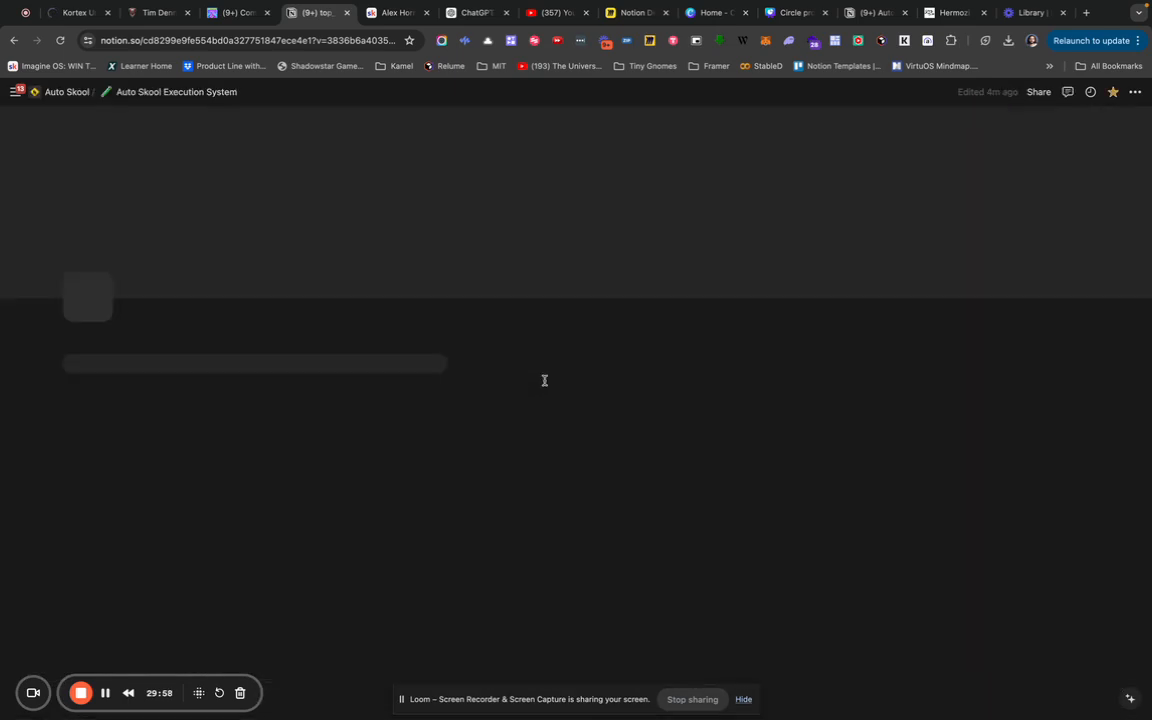
scroll(543, 379, right, 3)
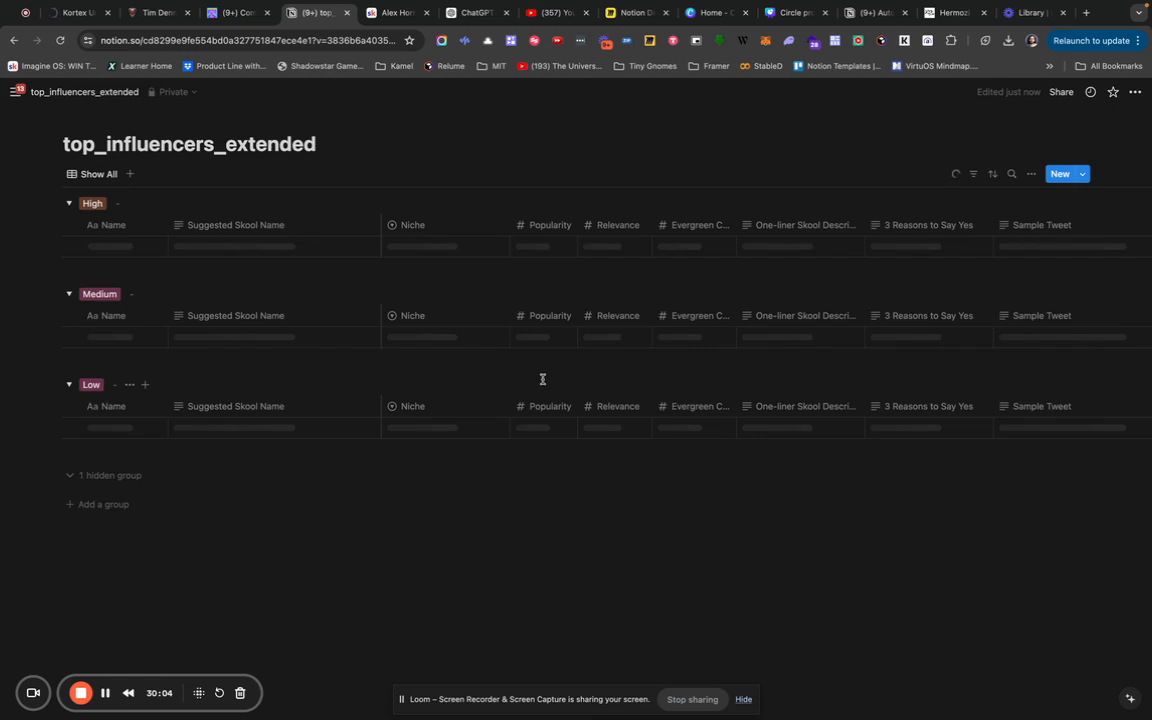
scroll(430, 340, down, 1)
scroll(500, 350, right, 5)
scroll(500, 350, left, 5)
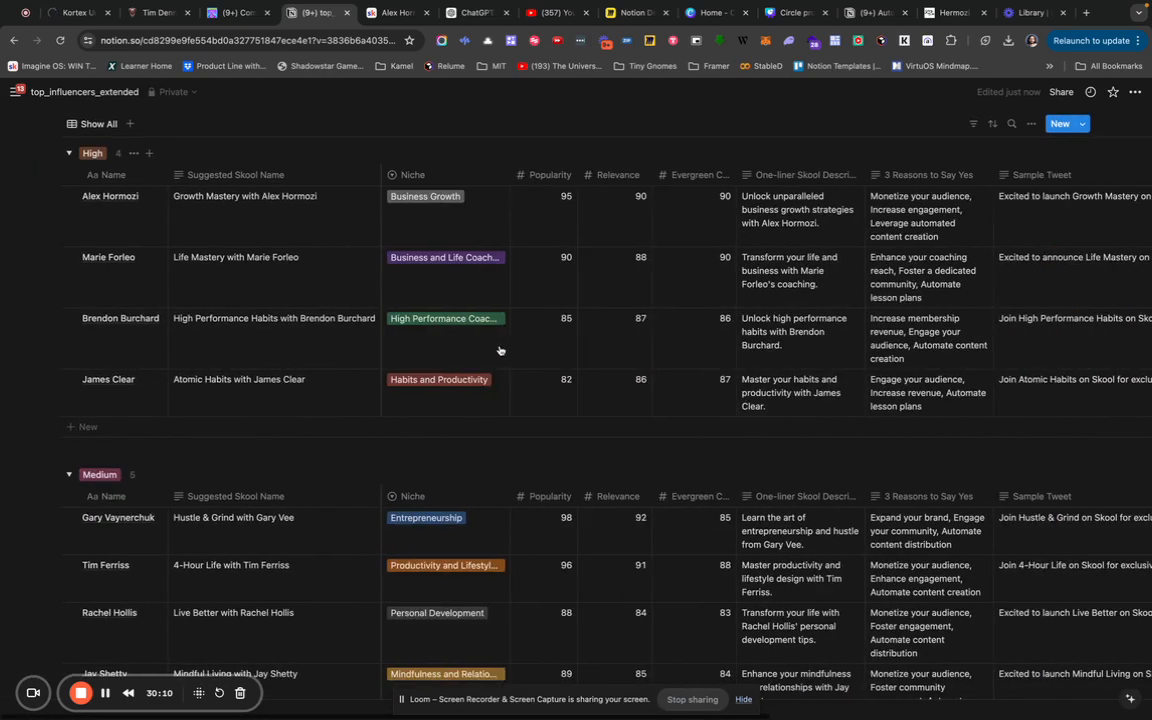
mouse_move(171, 215)
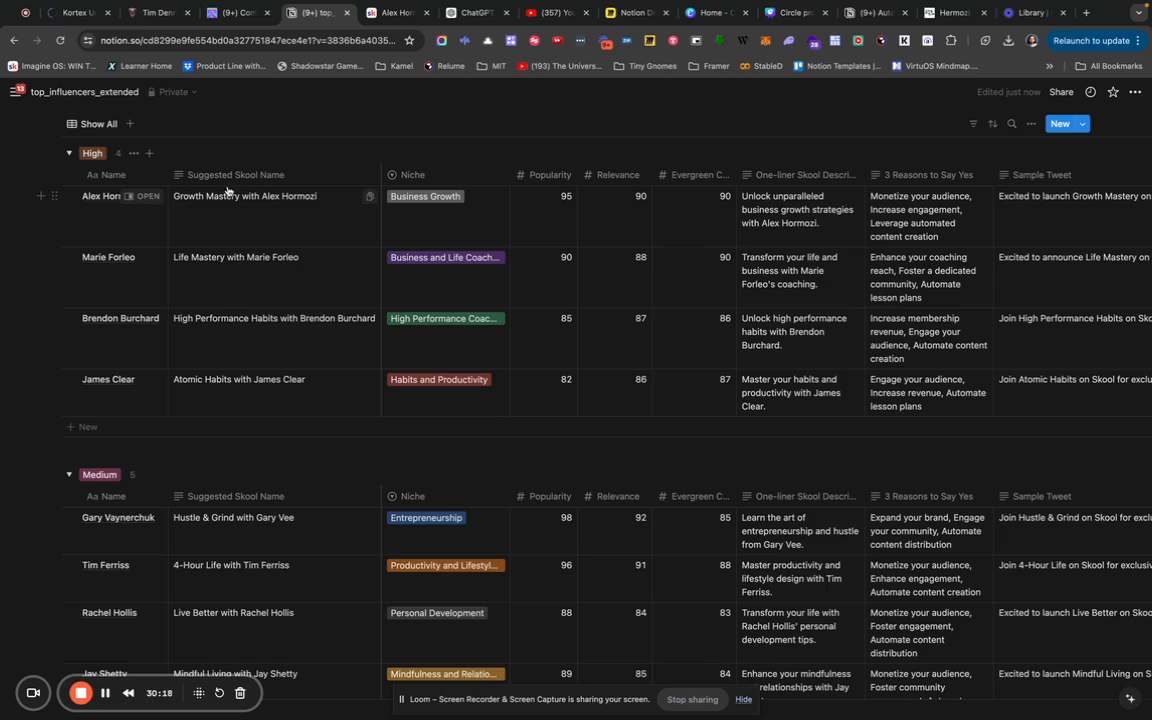
click(374, 179)
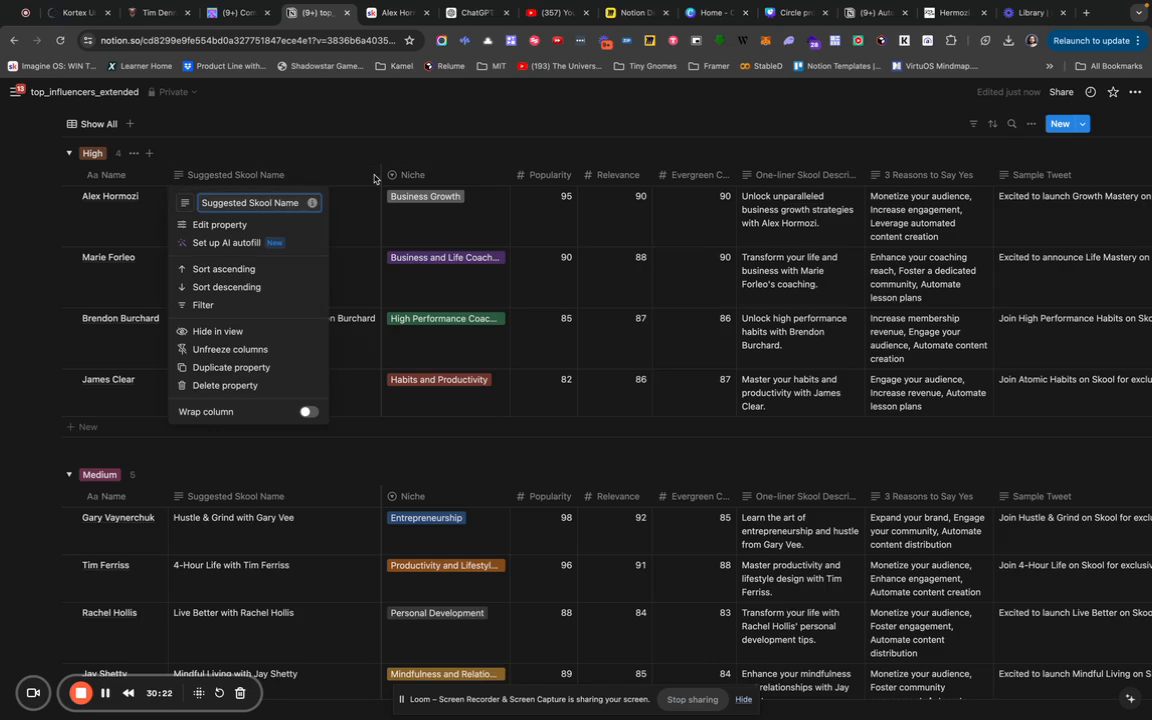
click(390, 174)
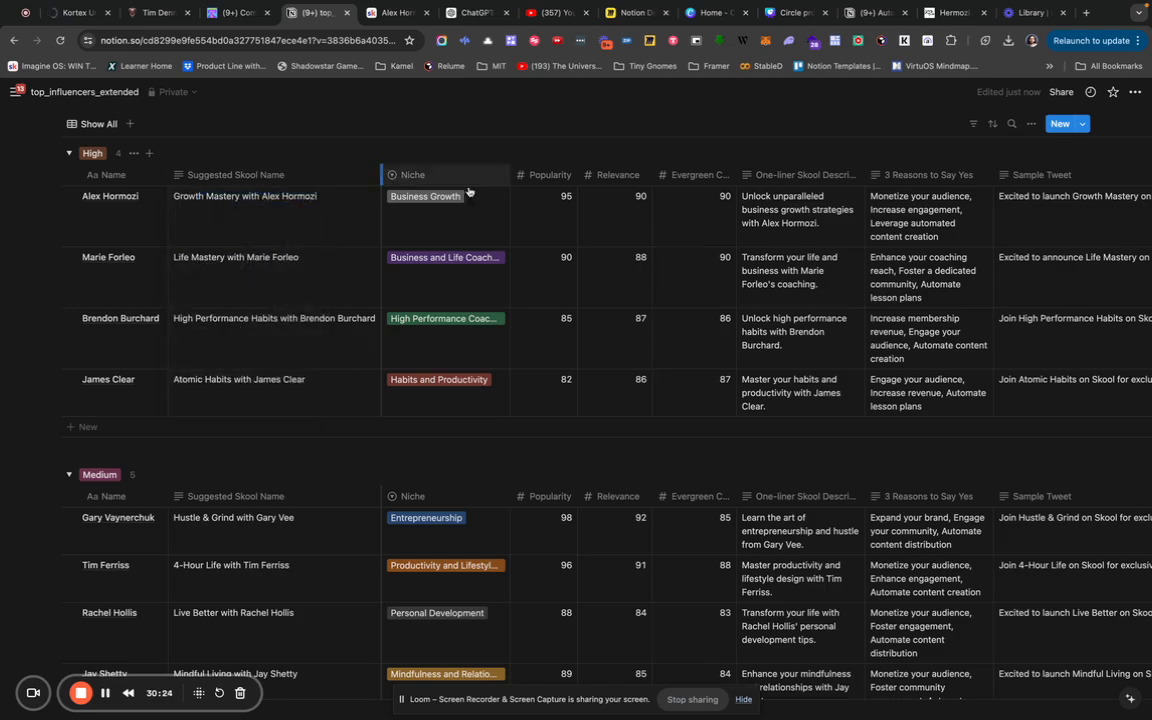
scroll(1011, 204, right, 10)
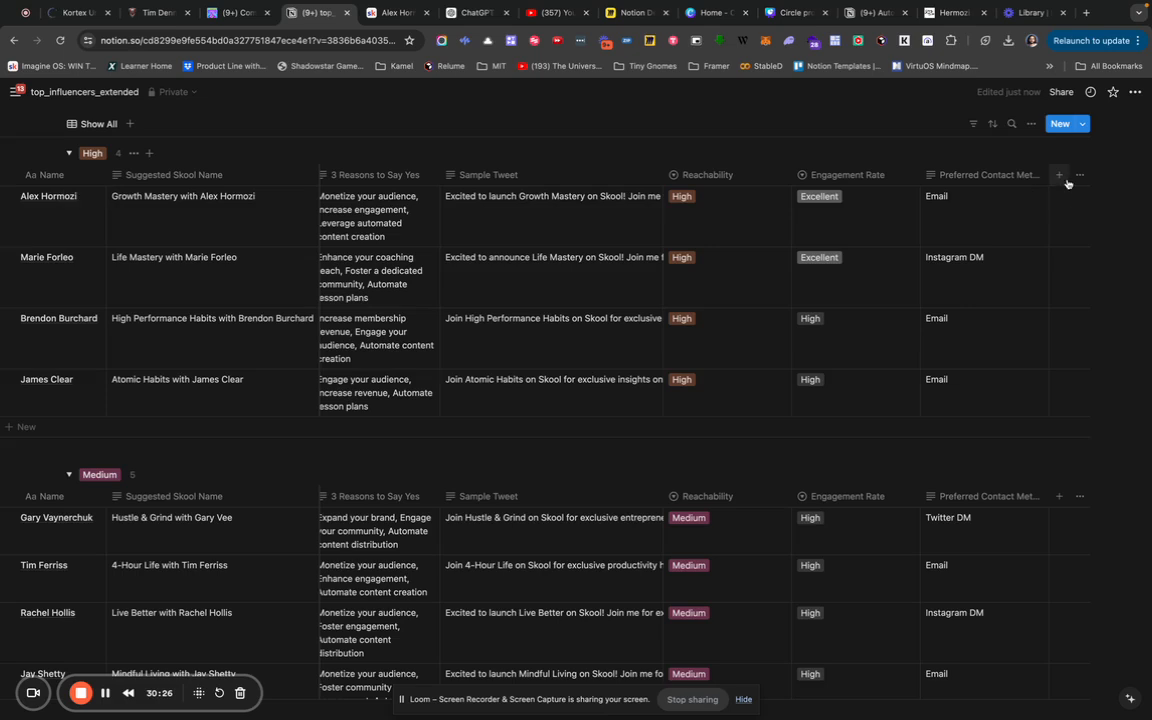
Add an AI custom autofill column with the prompt 'Generate an even more awesome Skool Name', test it and save.
click(1061, 178)
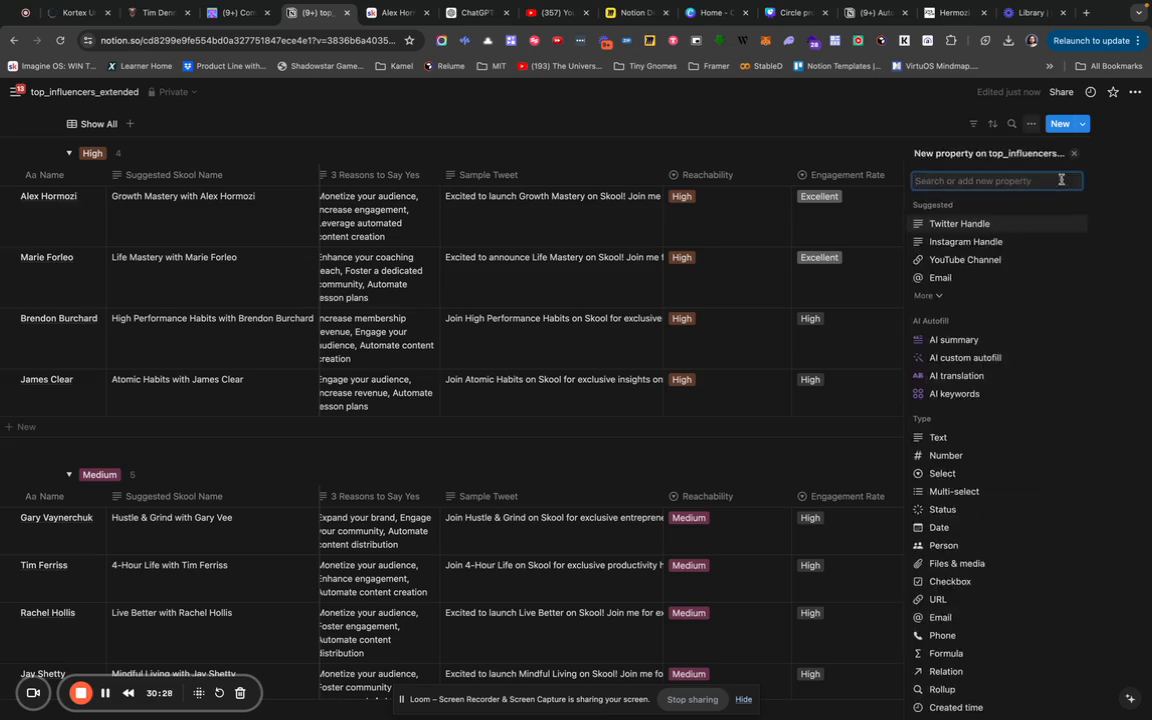
click(990, 358)
click(952, 274)
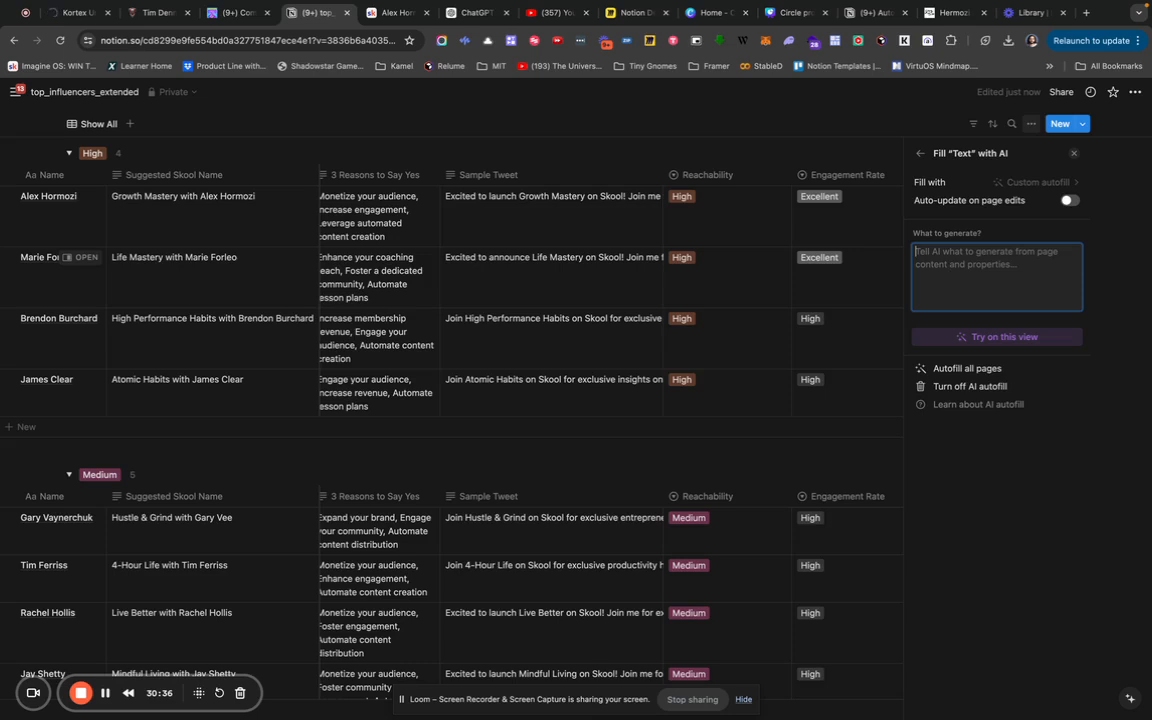
text(Generate an even )
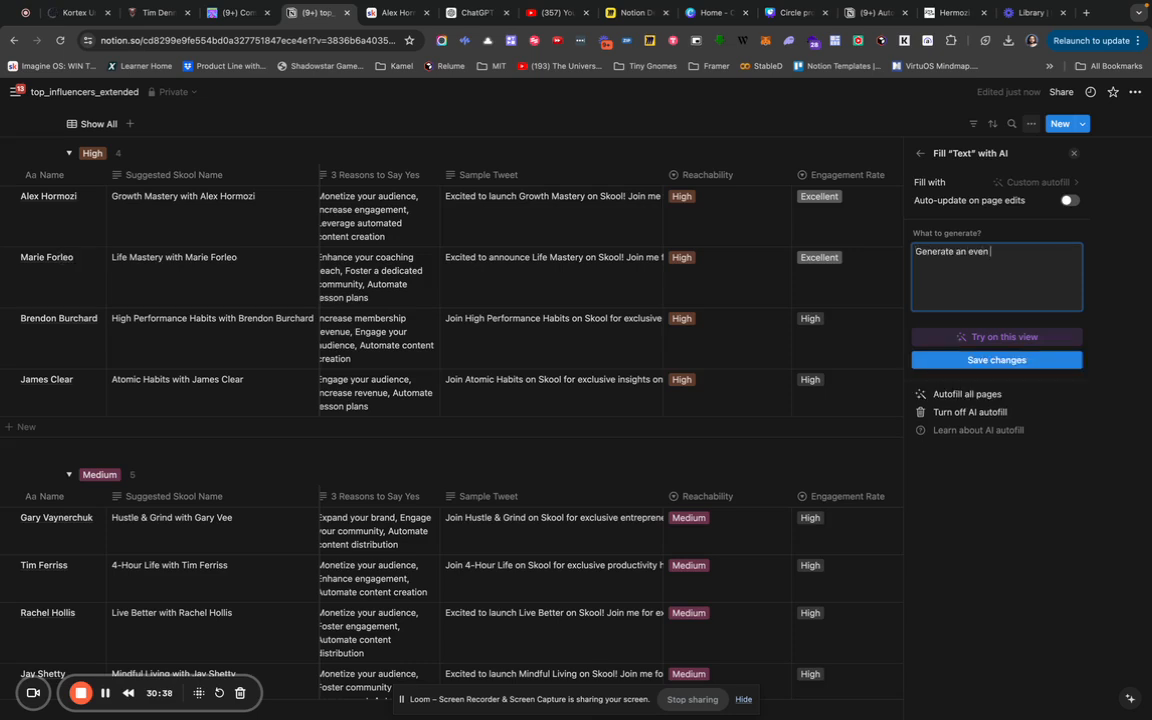
text(more awesome Skool Name for this influencer!)
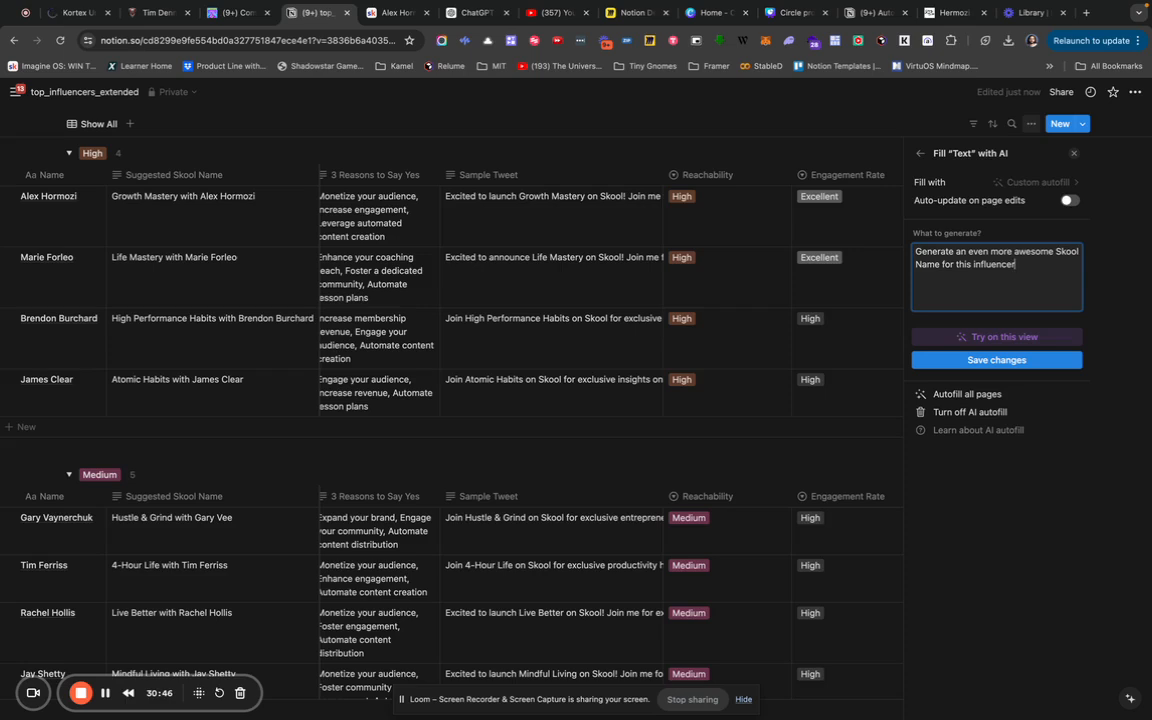
click(1012, 340)
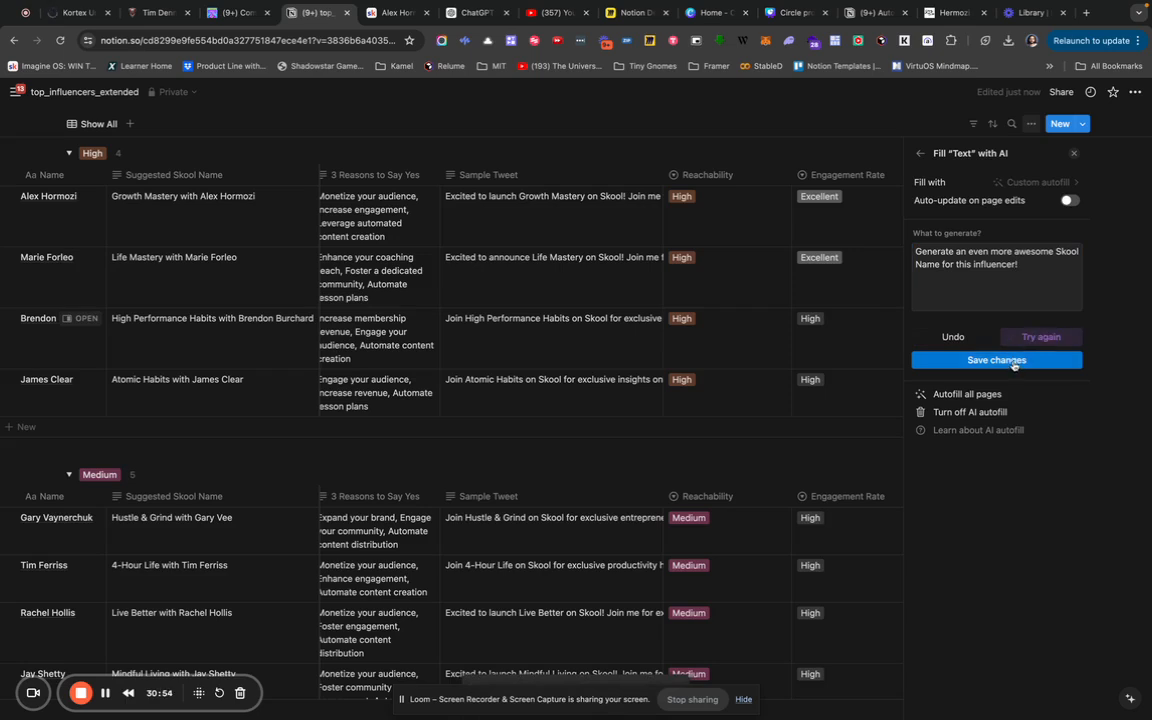
click(1012, 361)
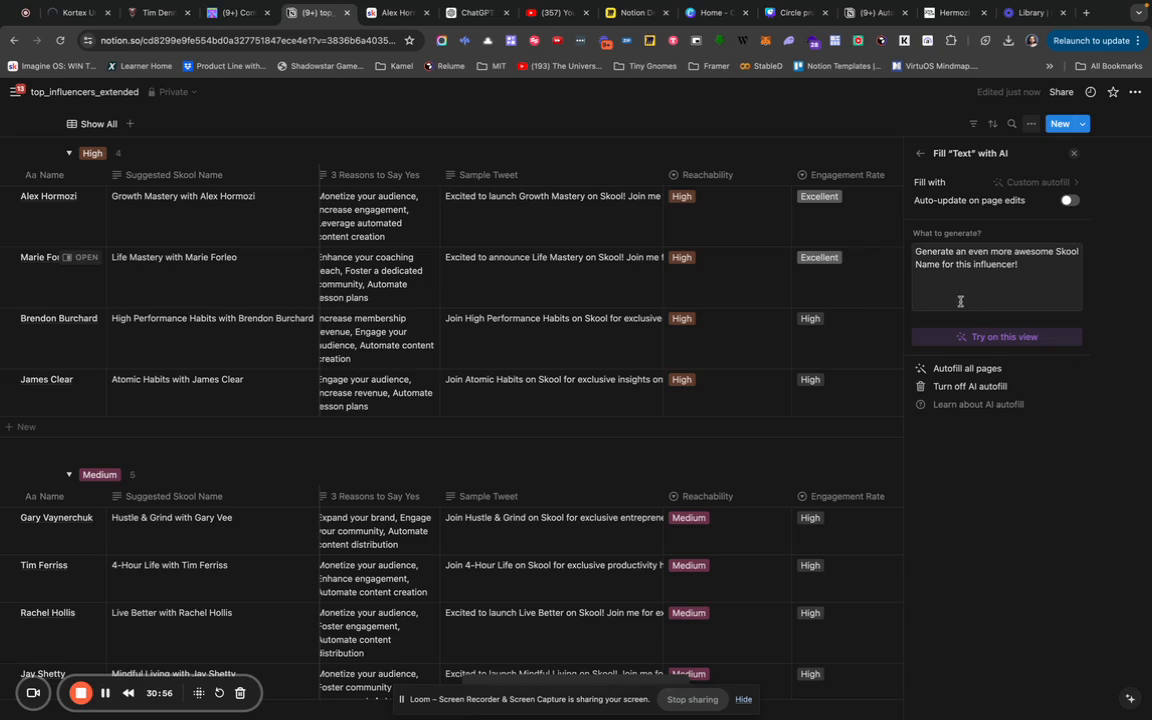
click(877, 242)
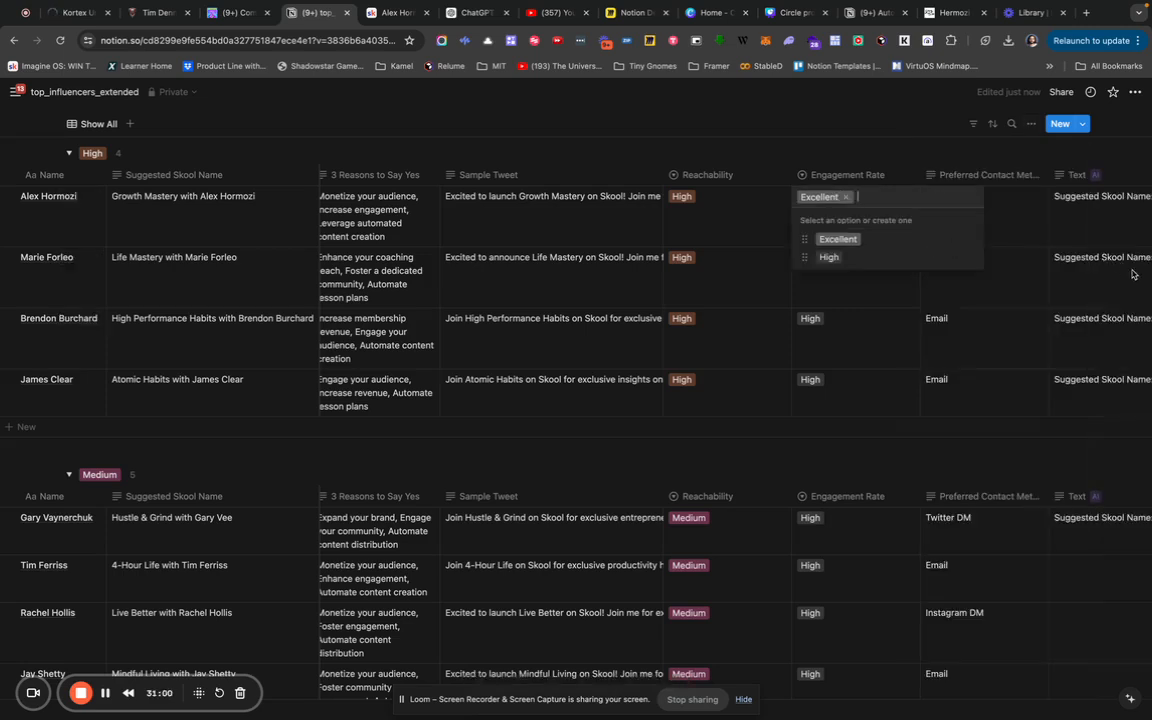
Read the generated Skool names for Alex Hormozi, Marie Forleo and Brendon Burchard.
key(Escape)
scroll(1133, 225, right, 3)
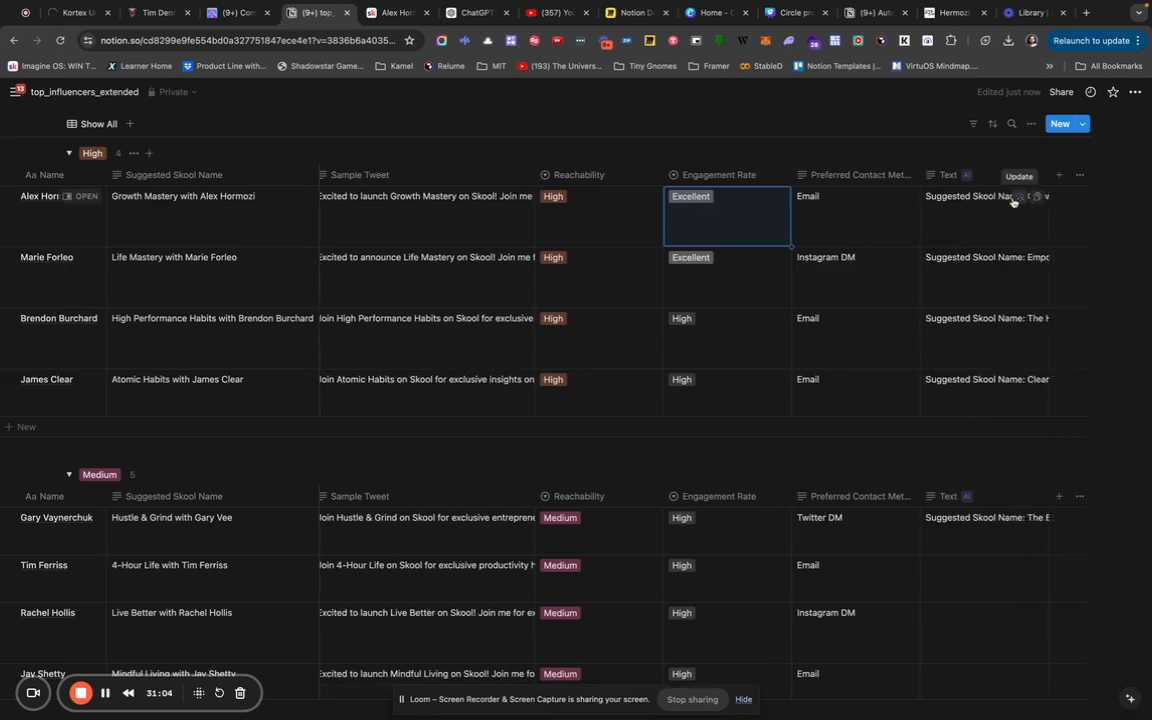
click(963, 200)
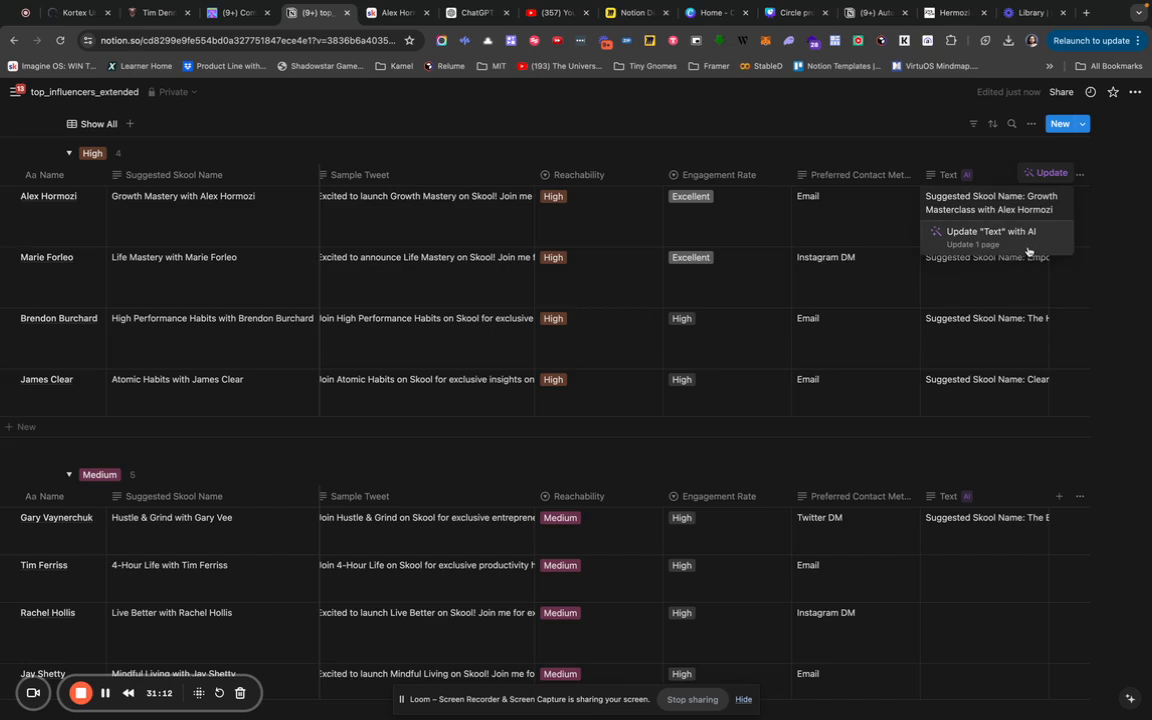
click(1012, 280)
click(1010, 271)
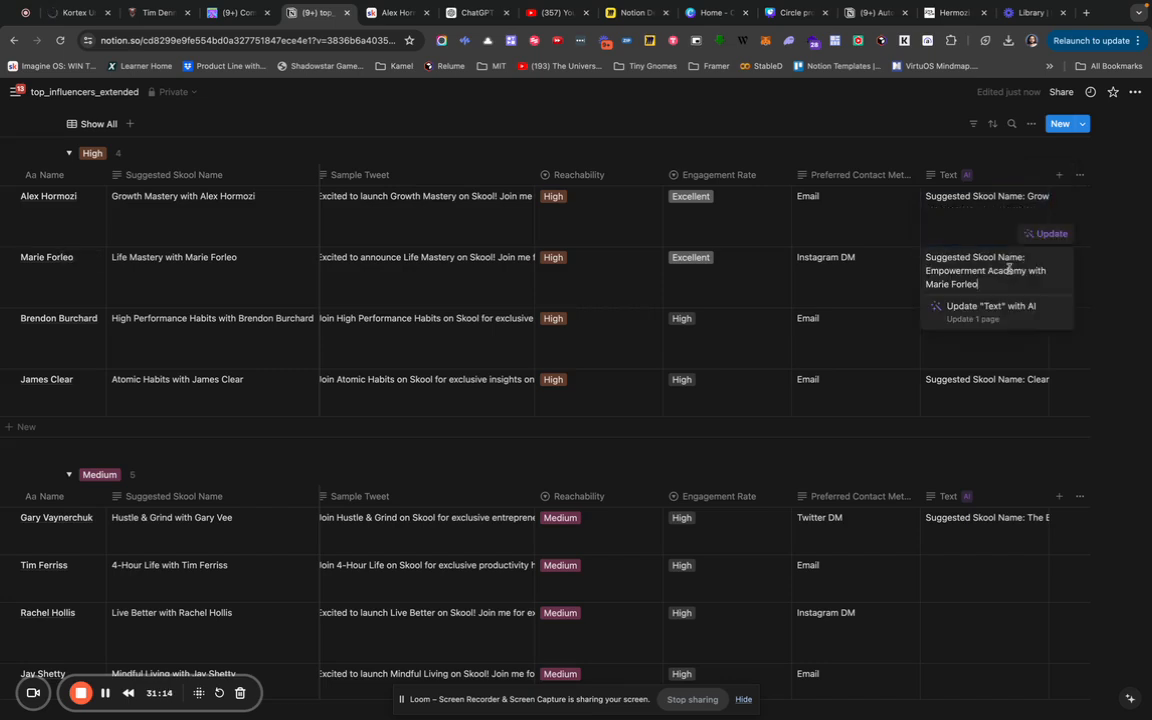
key(Escape)
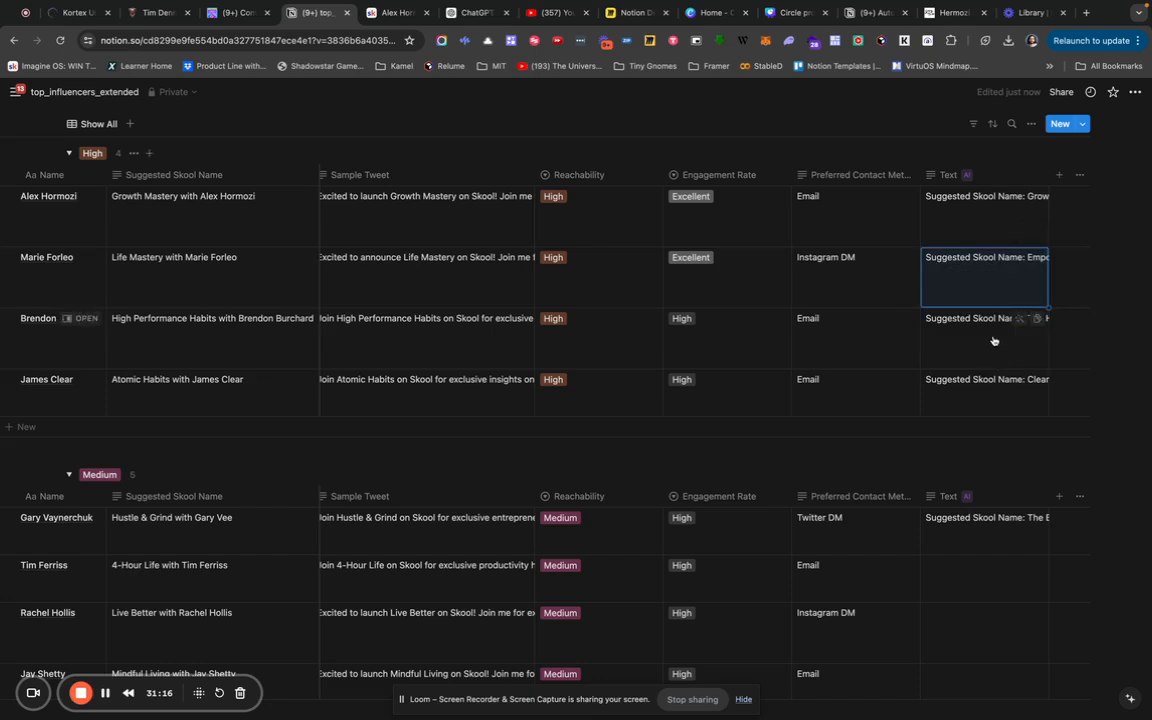
click(993, 340)
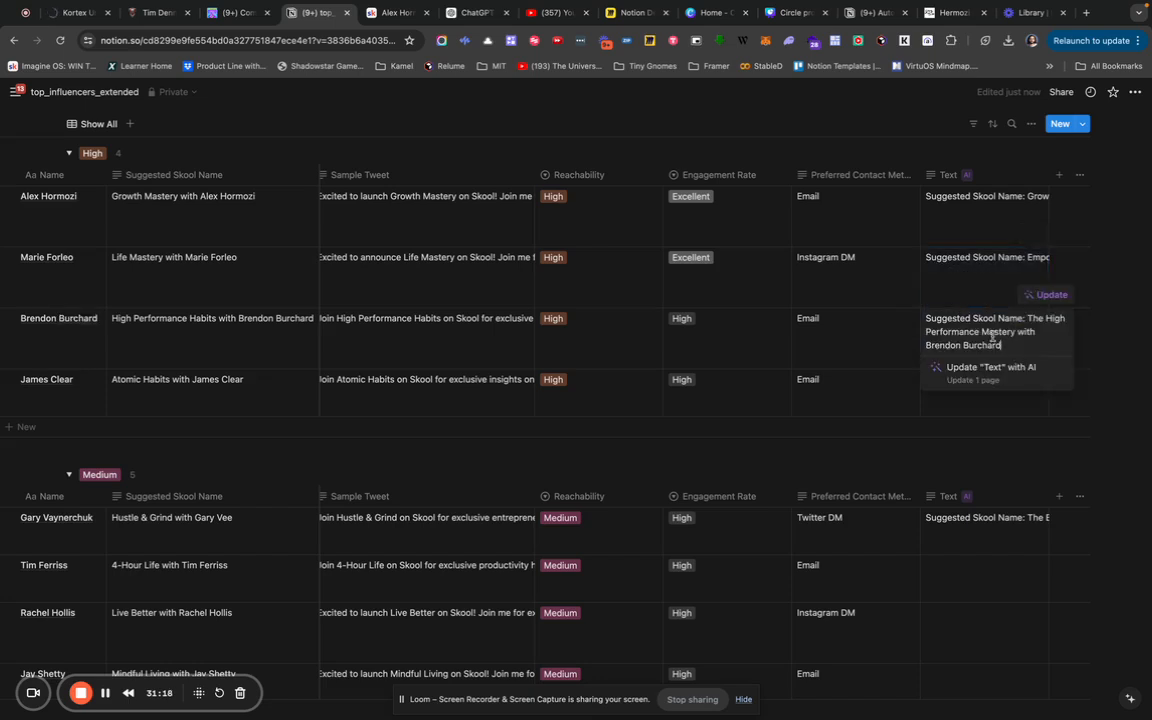
key(Escape)
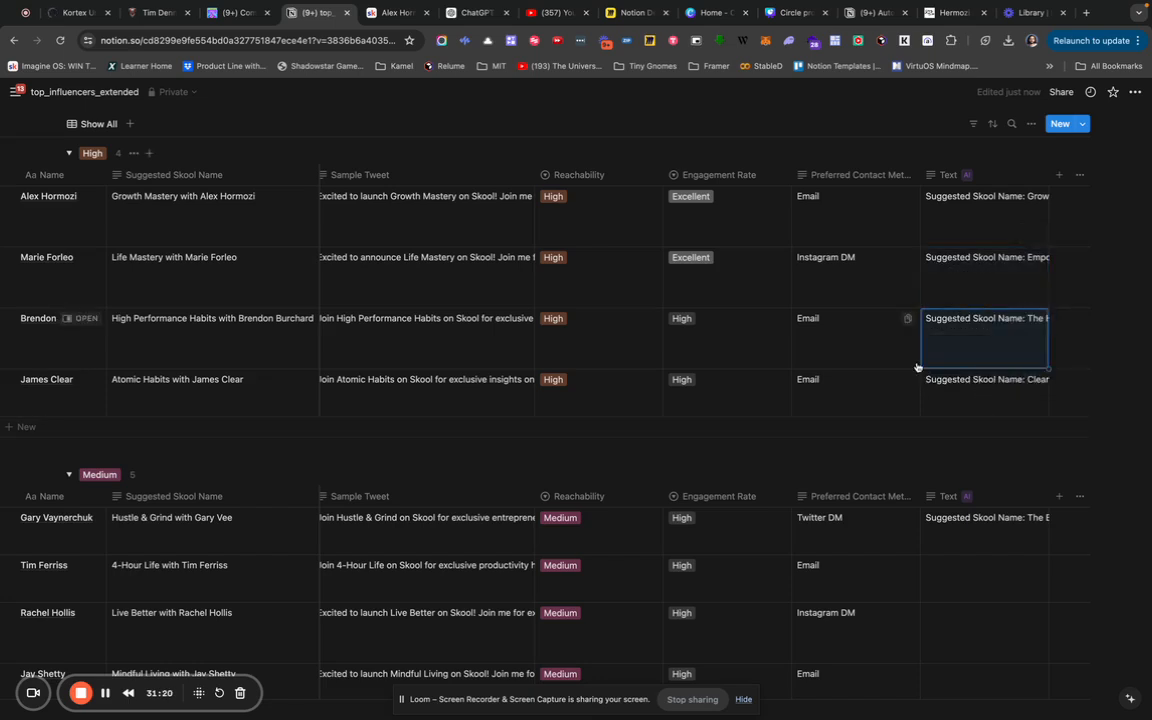
Begin adding another new column to the table.
scroll(918, 368, left, 5)
scroll(918, 368, right, 5)
click(1059, 174)
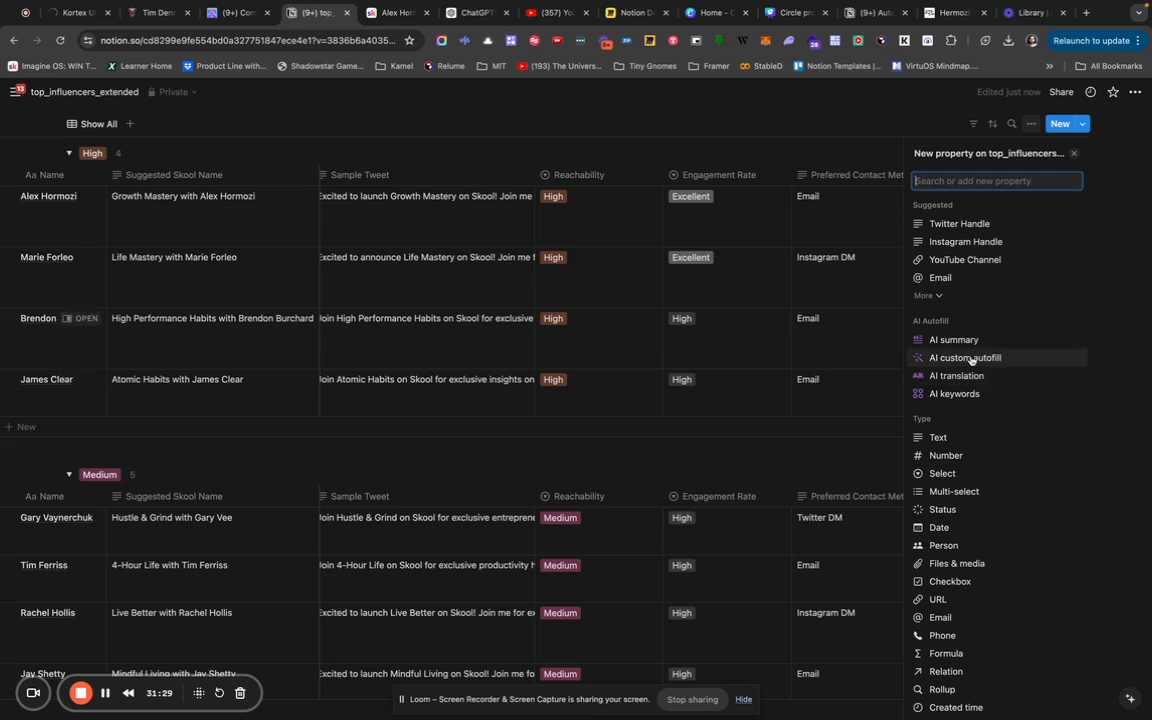
Set the new column's AI autofill prompt to an emoji tweet-size pitch gifting each influencer their Skool, and save.
click(908, 352)
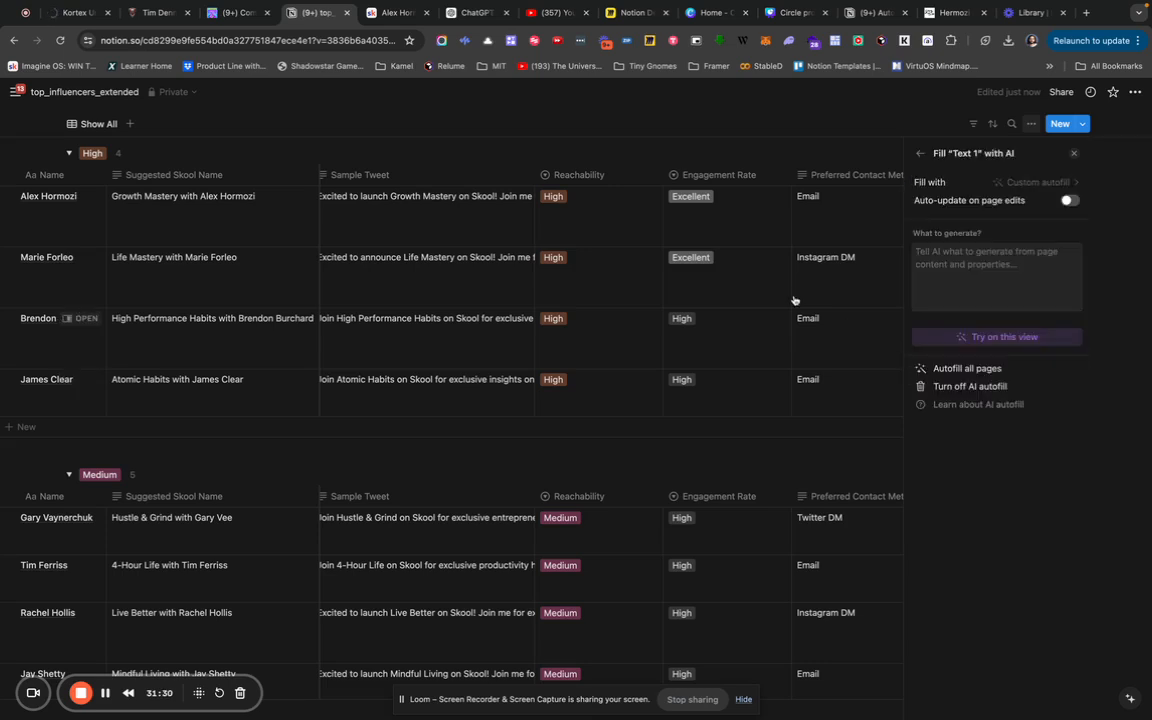
click(961, 280)
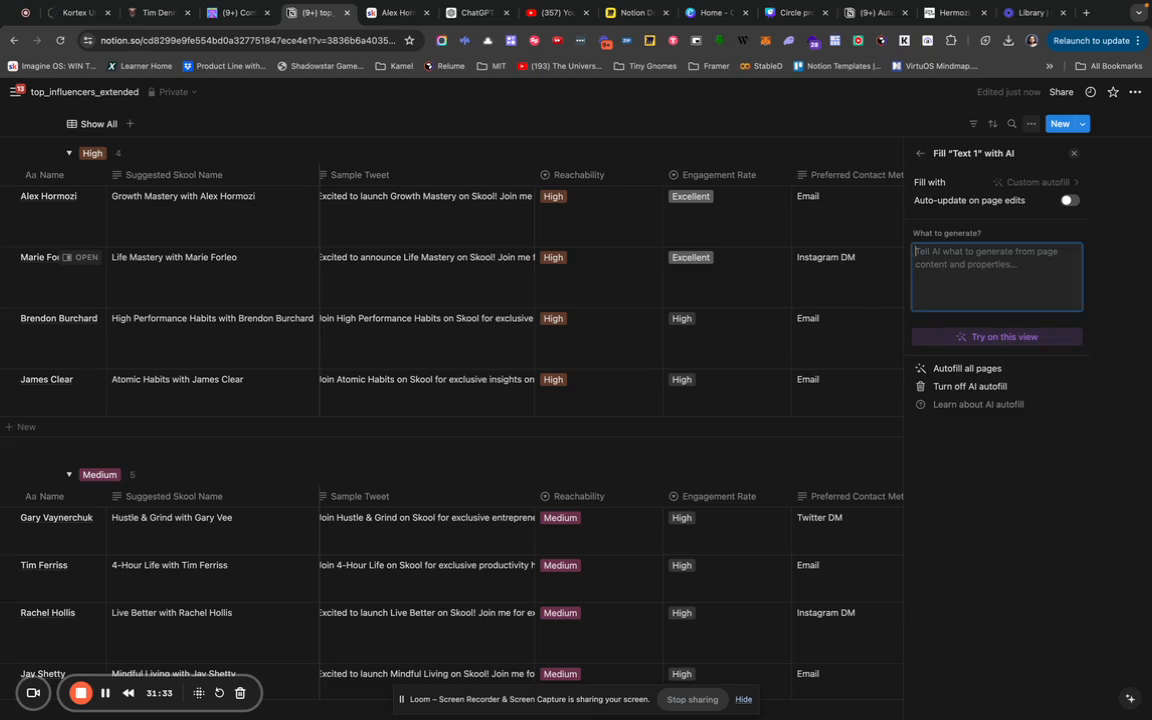
text(Write me a)
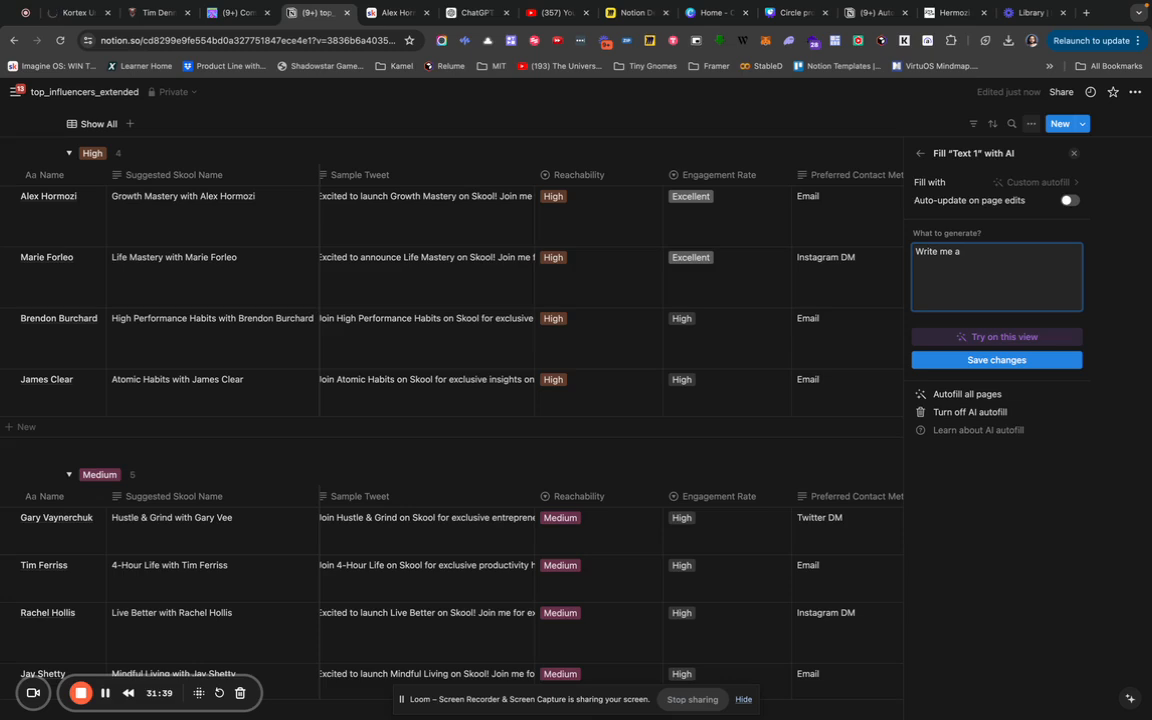
text(Tweet Saize Sales Pitch with emojis to get the attention of this influecner, and share a link to )
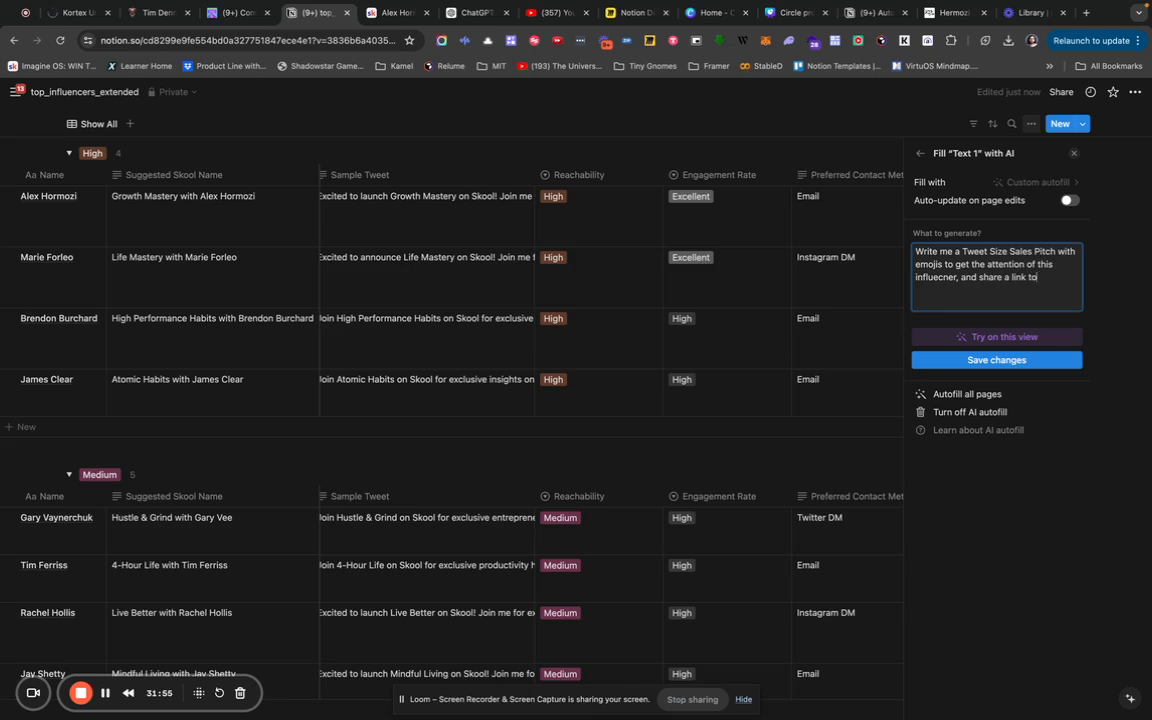
text(see the fully built Skool i buil)
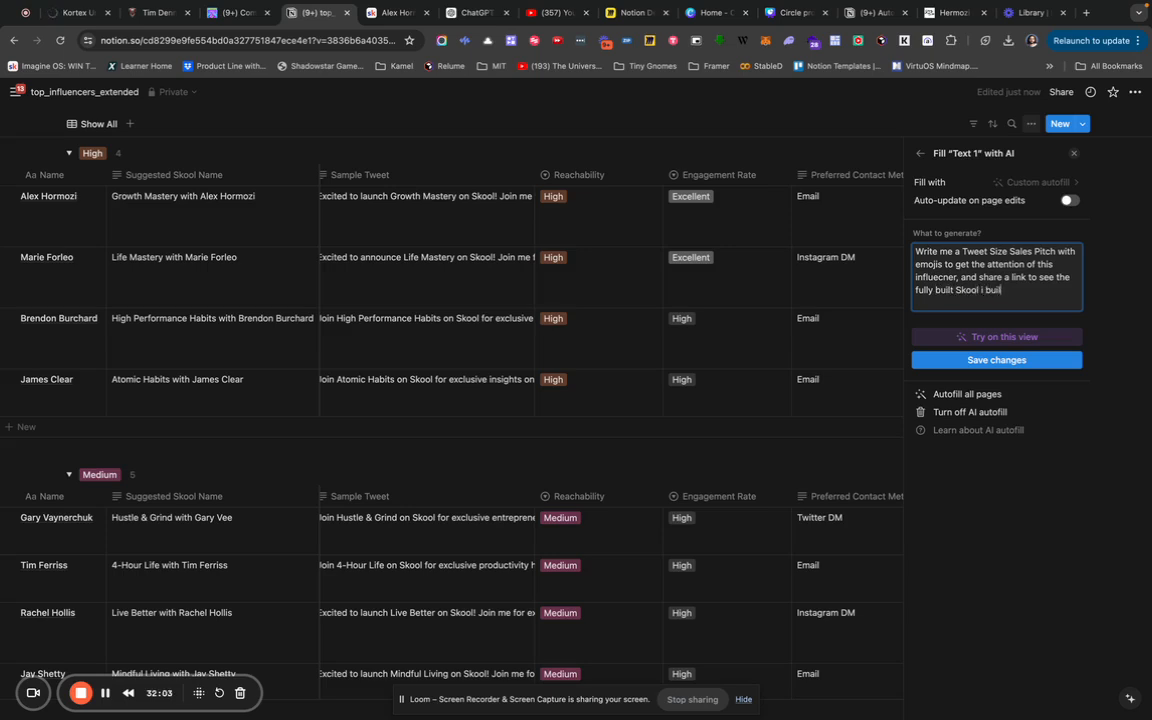
text(t for them, and would love for them to take)
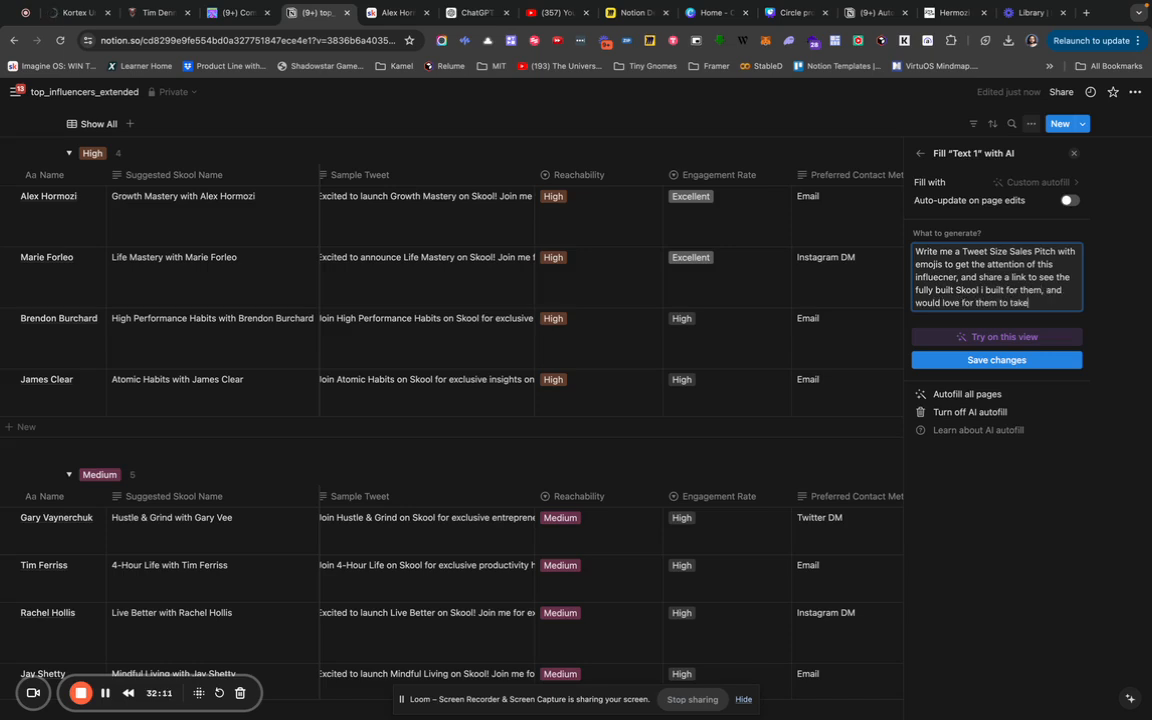
text( over)
key(BackSpace)
key(BackSpace)
key(BackSpace)
key(BackSpace)
key(BackSpace)
key(BackSpace)
key(BackSpace)
key(BackSpace)
key(BackSpace)
key(BackSpace)
key(BackSpace)
key(BackSpace)
key(BackSpace)
key(BackSpace)
key(BackSpace)
key(BackSpace)
key(BackSpace)
key(BackSpace)
key(BackSpace)
key(BackSpace)
key(BackSpace)
key(BackSpace)
text(to gift to them. Open to giving it)
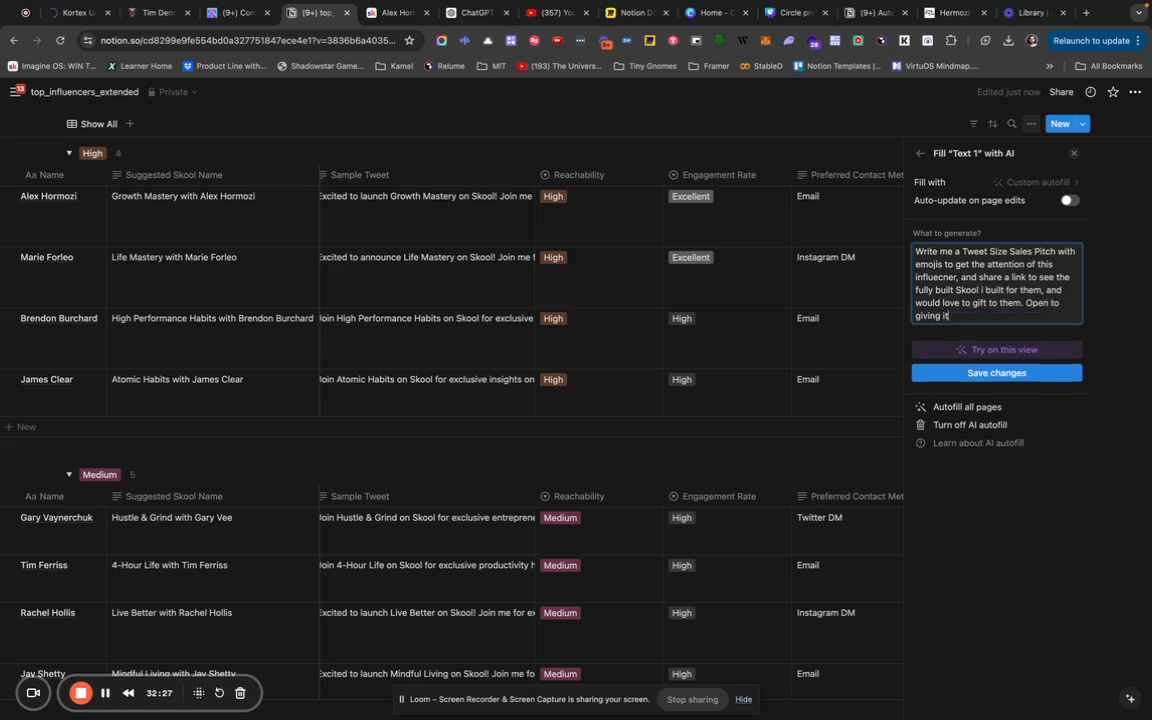
text( or potential for partnership or ser)
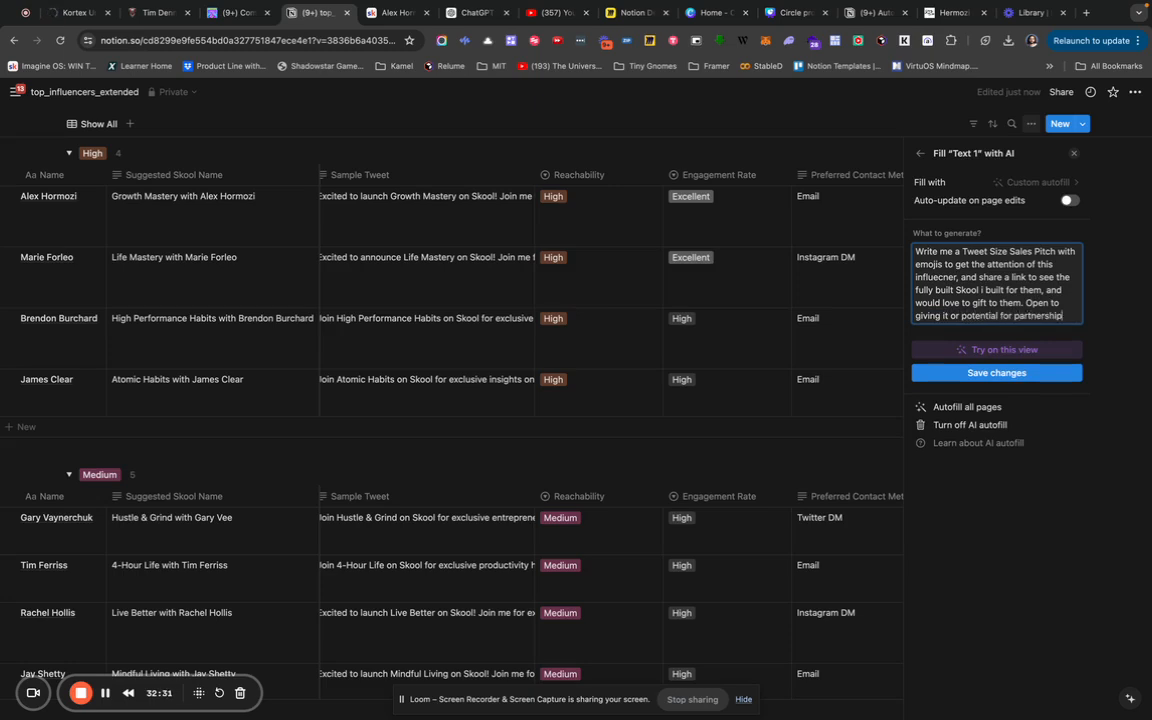
key(BackSpace)
key(BackSpace)
key(BackSpace)
key(BackSpace)
key(BackSpace)
text(r other arrangemen)
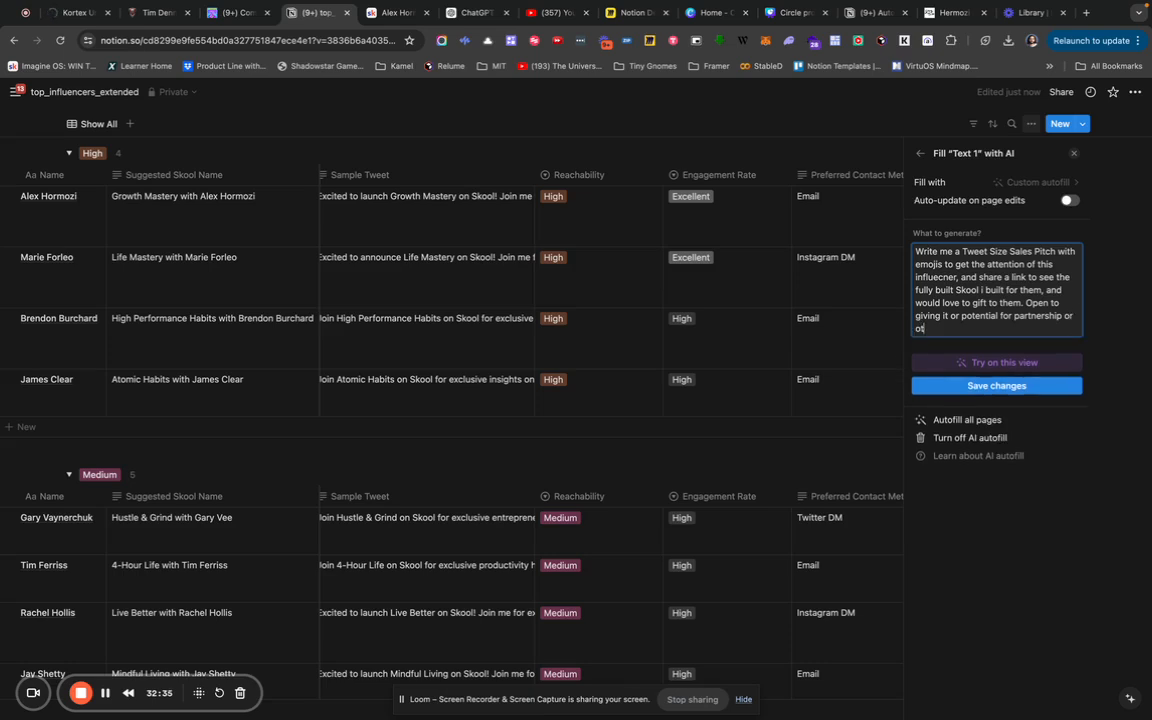
text(t as they see fit)
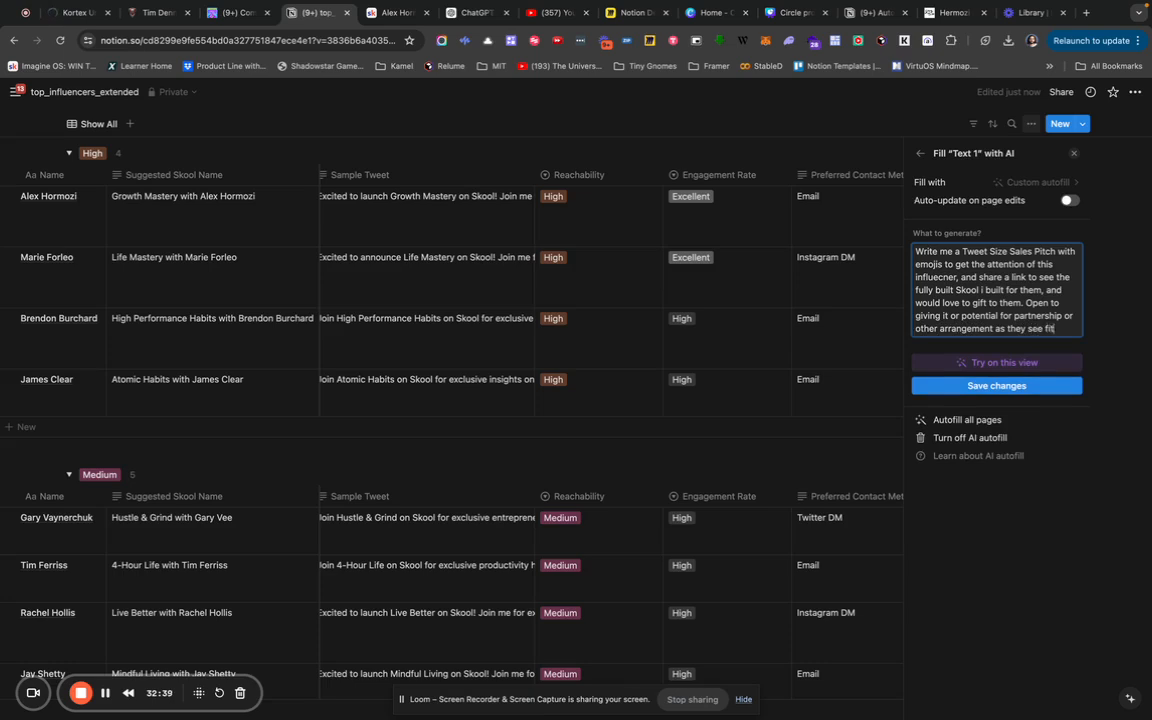
click(988, 384)
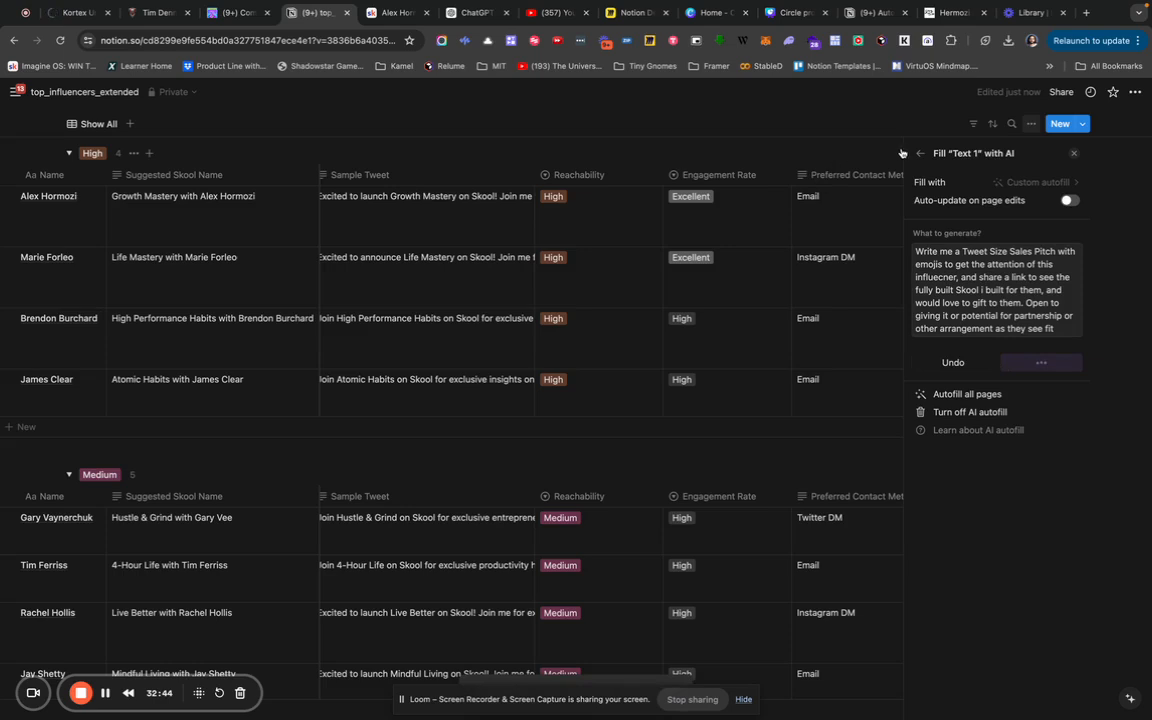
click(788, 145)
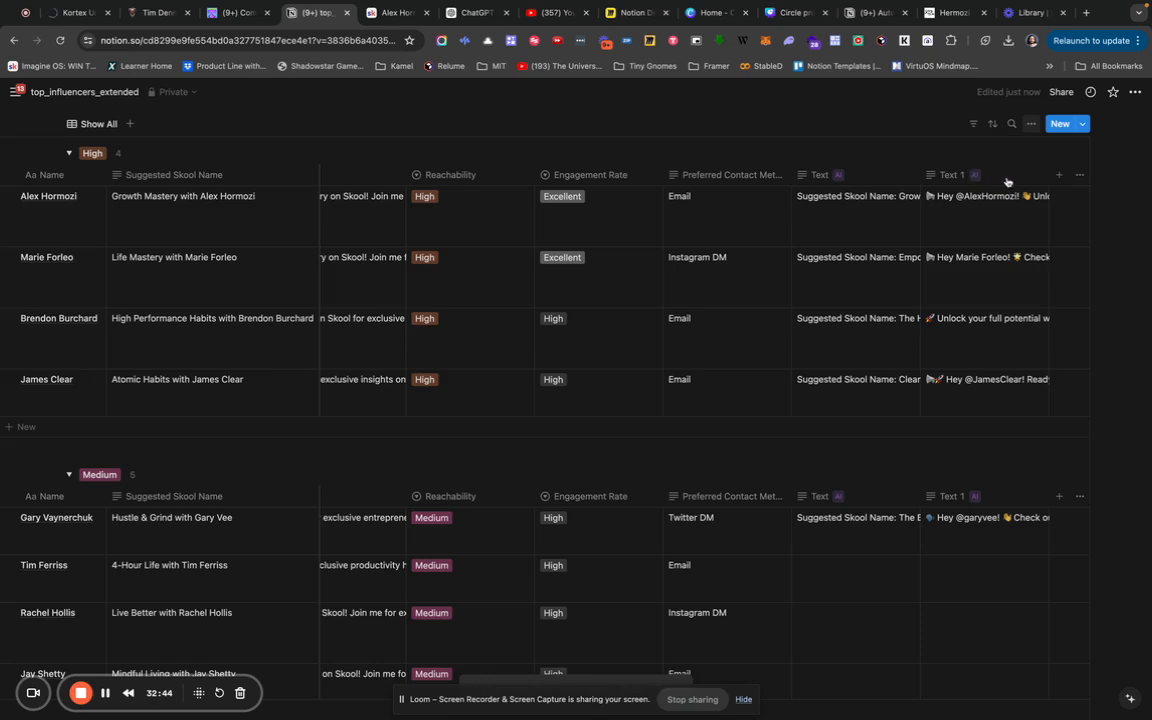
click(956, 178)
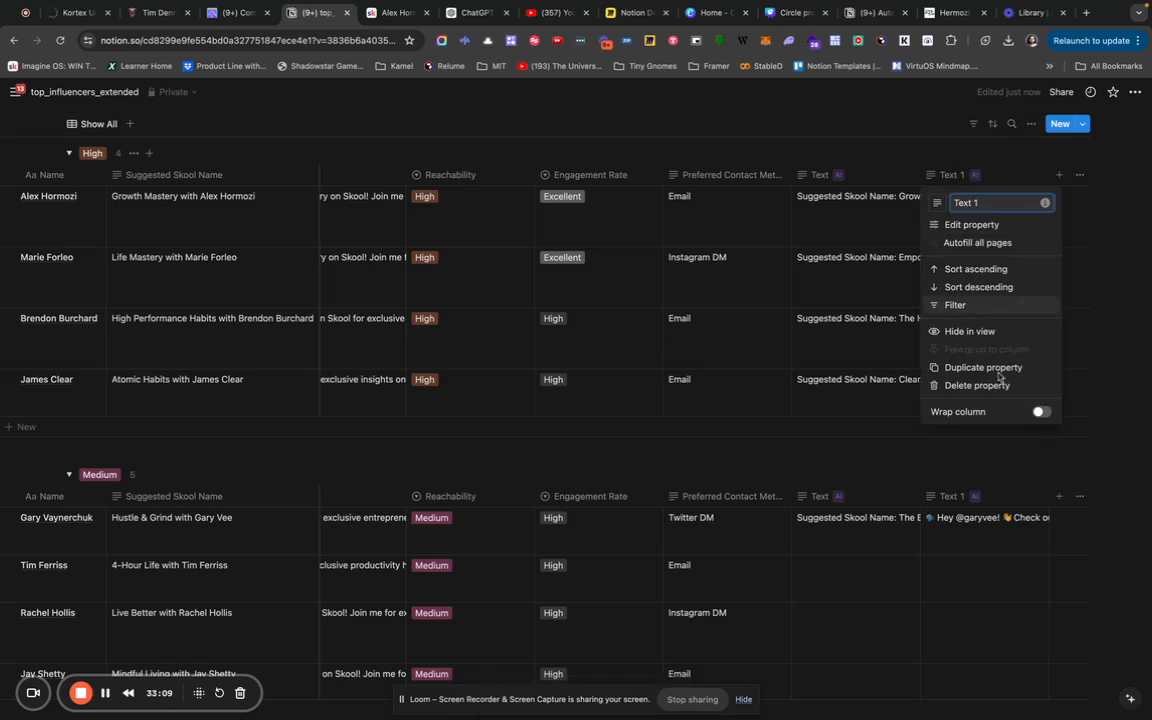
click(1039, 412)
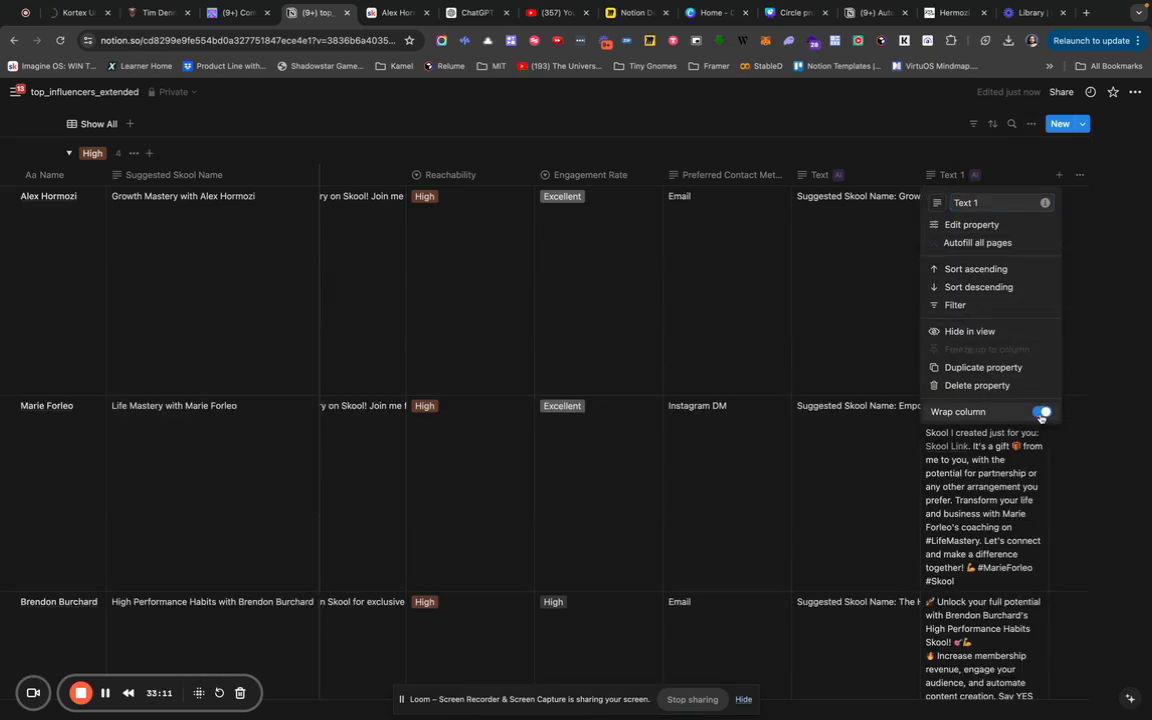
click(861, 376)
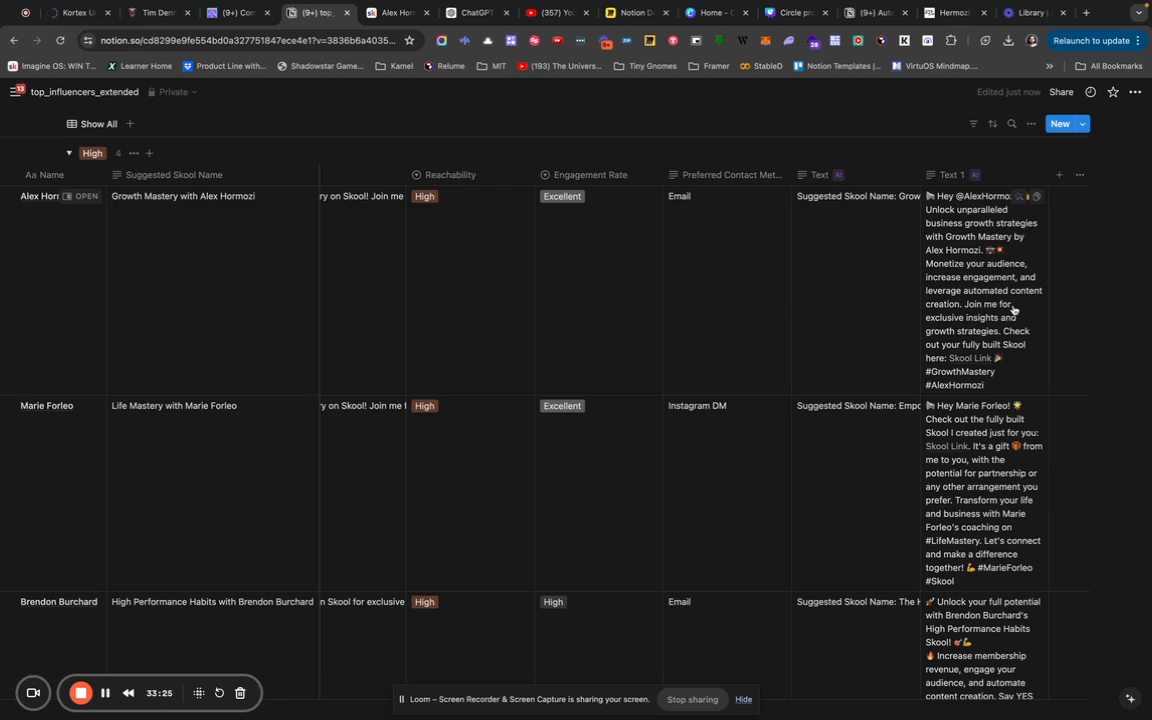
scroll(1013, 308, down, 5)
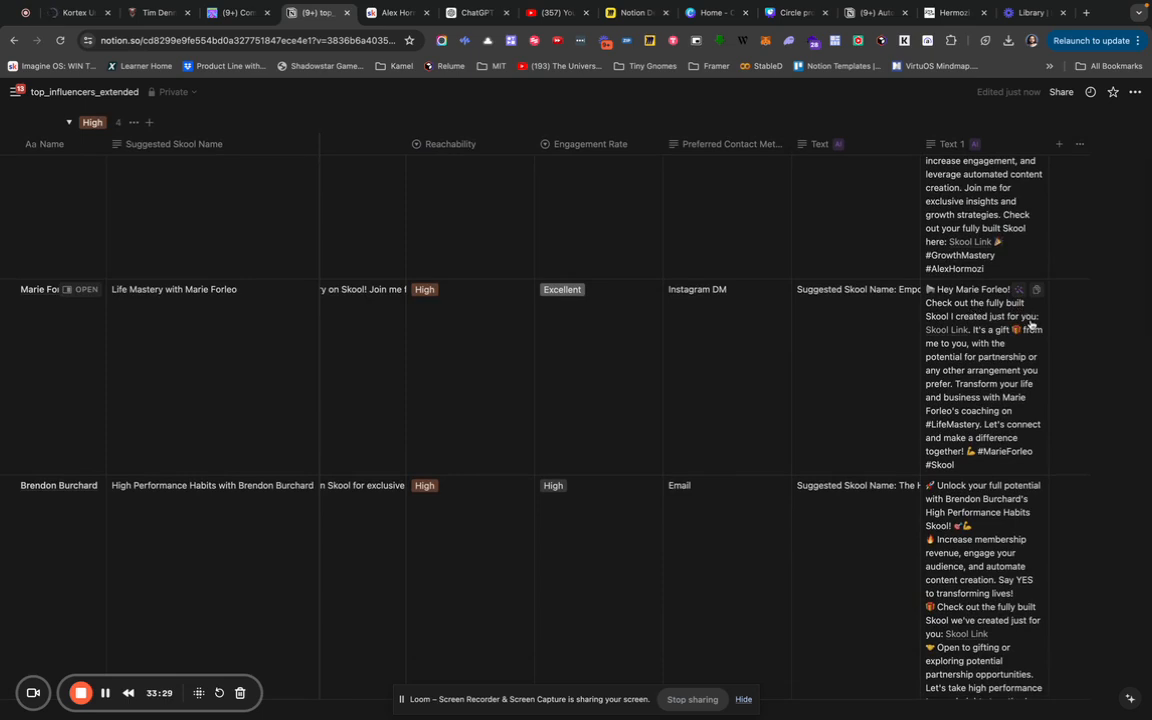
scroll(1032, 352, down, 1)
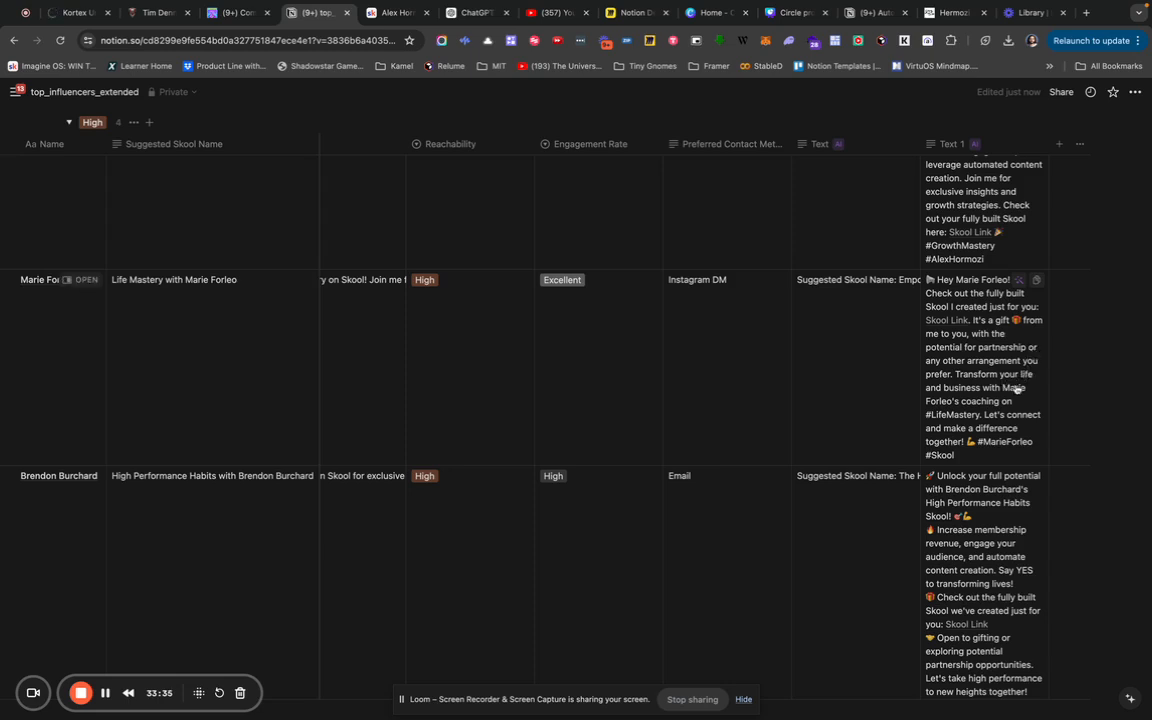
scroll(1016, 388, down, 4)
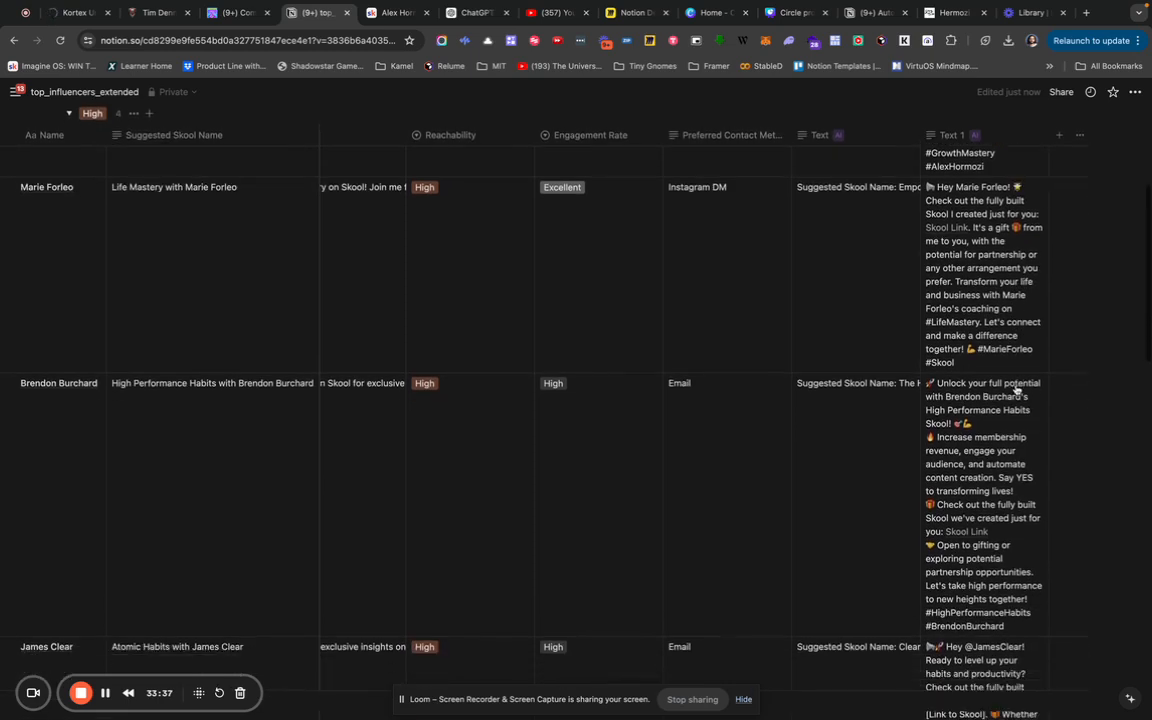
scroll(1016, 390, down, 1)
scroll(1016, 388, down, 3)
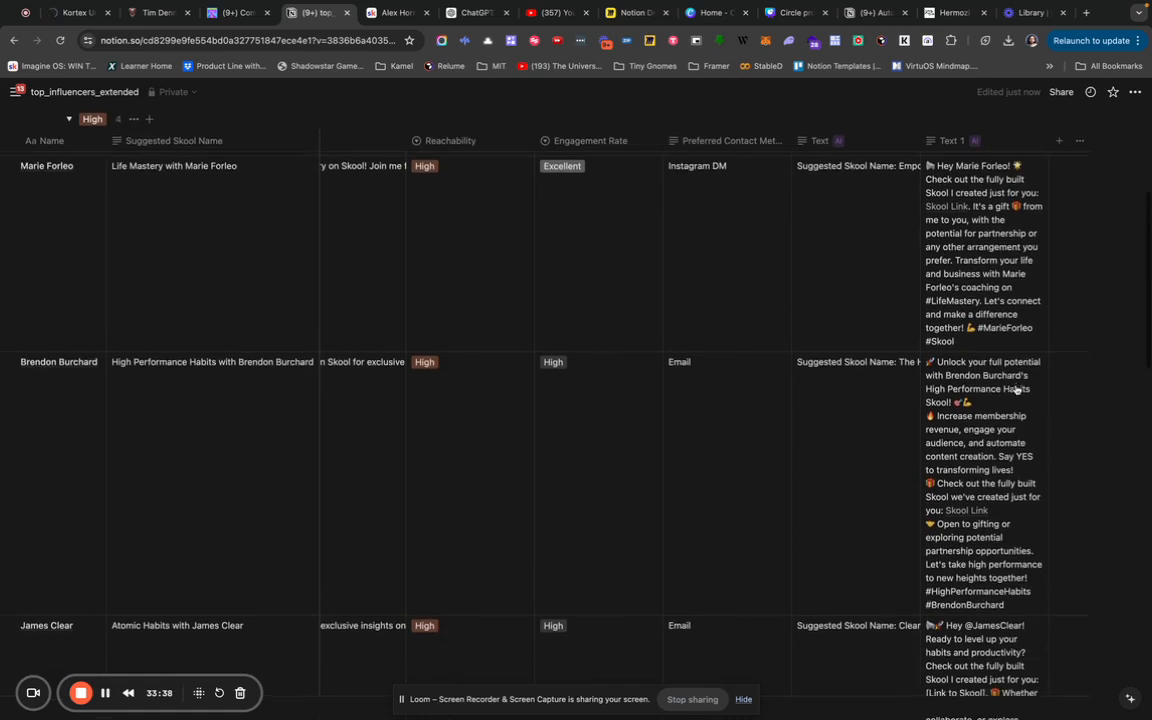
scroll(1016, 388, down, 5)
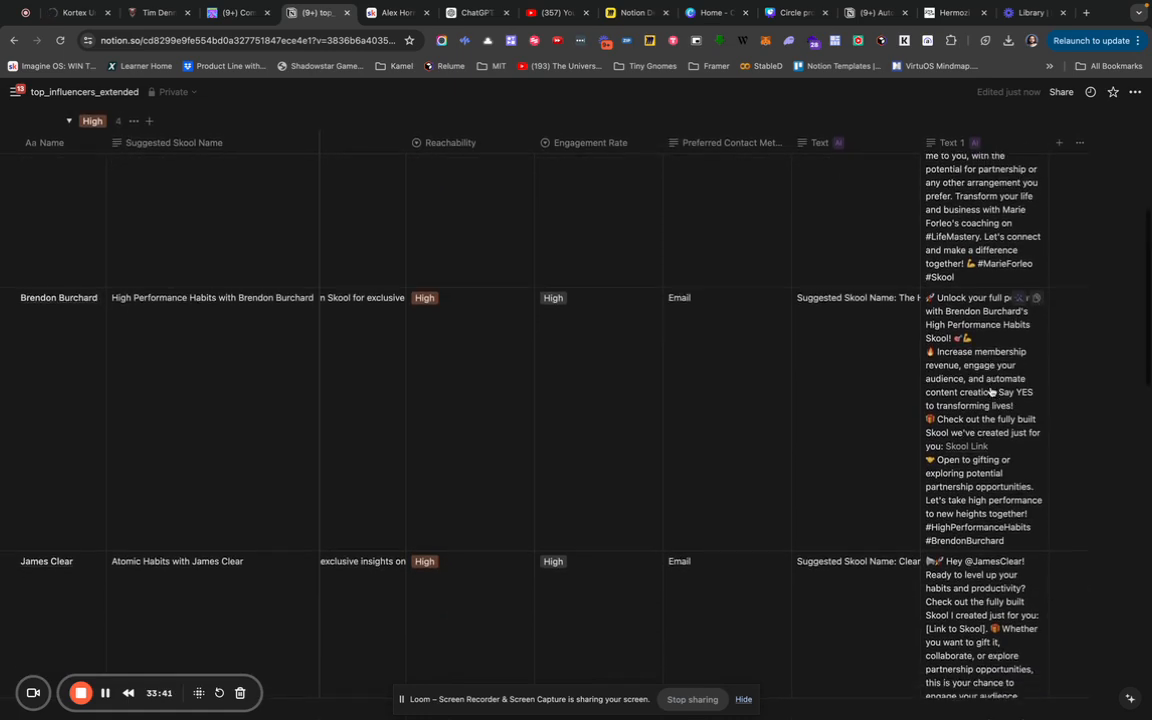
scroll(991, 392, down, 20)
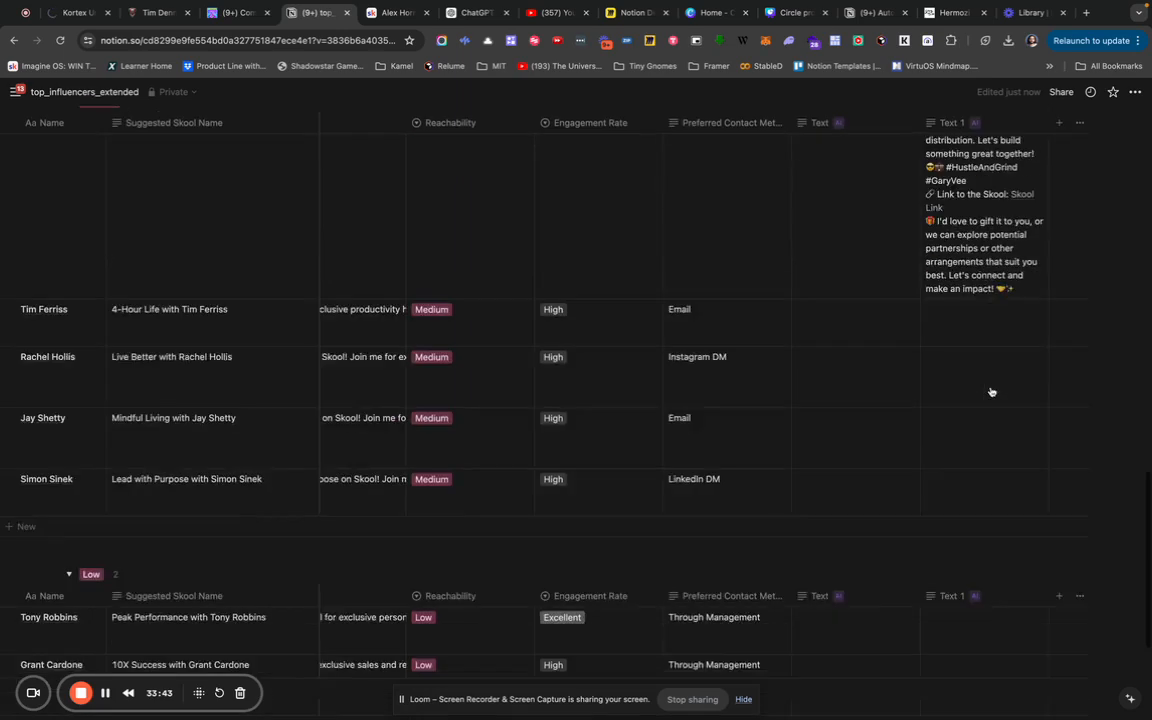
scroll(991, 392, up, 20)
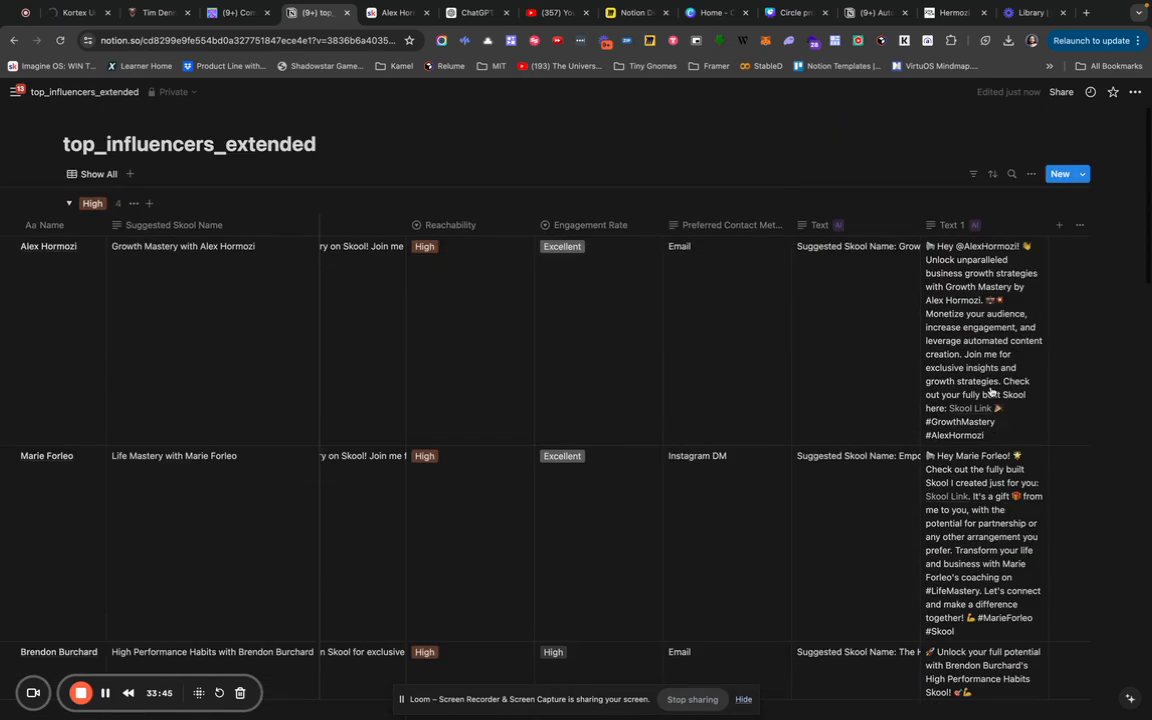
scroll(991, 392, left, 6)
scroll(991, 392, left, 3)
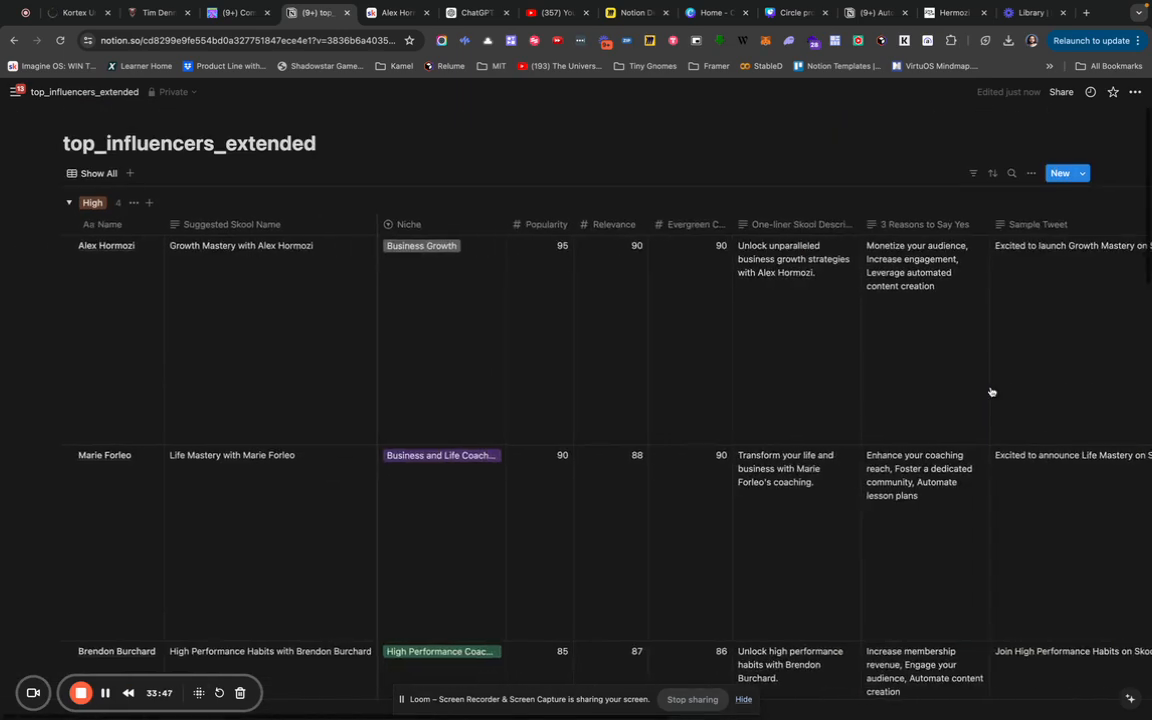
scroll(991, 392, right, 15)
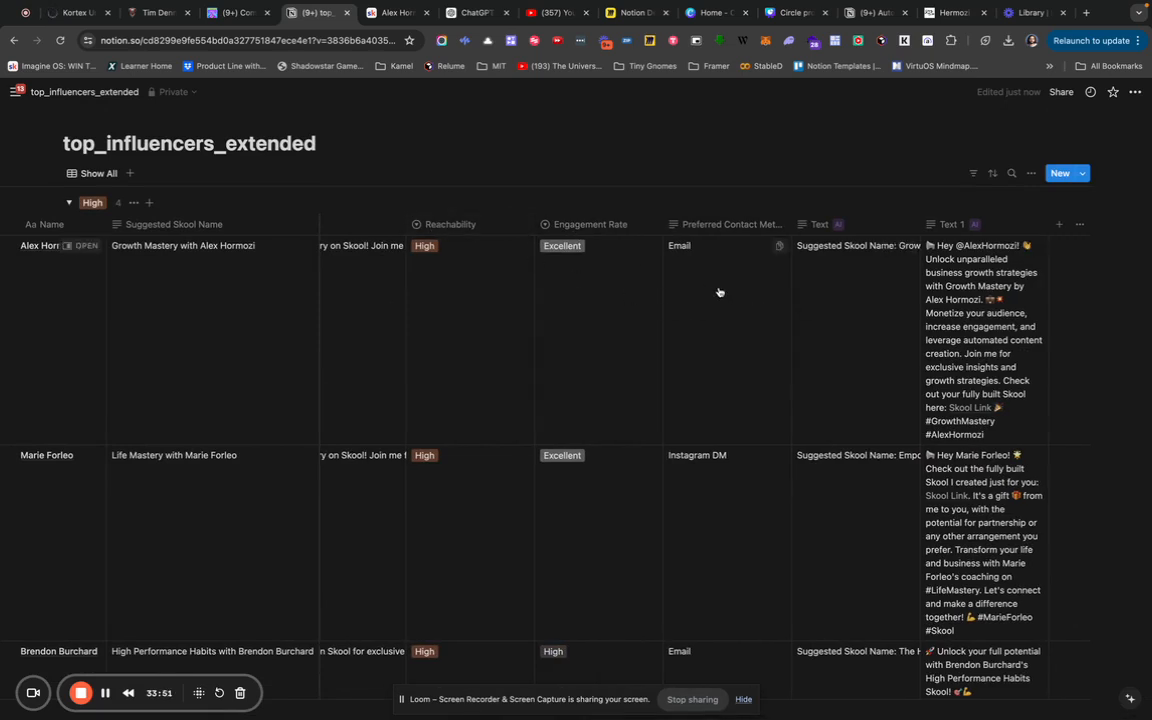
scroll(719, 292, left, 10)
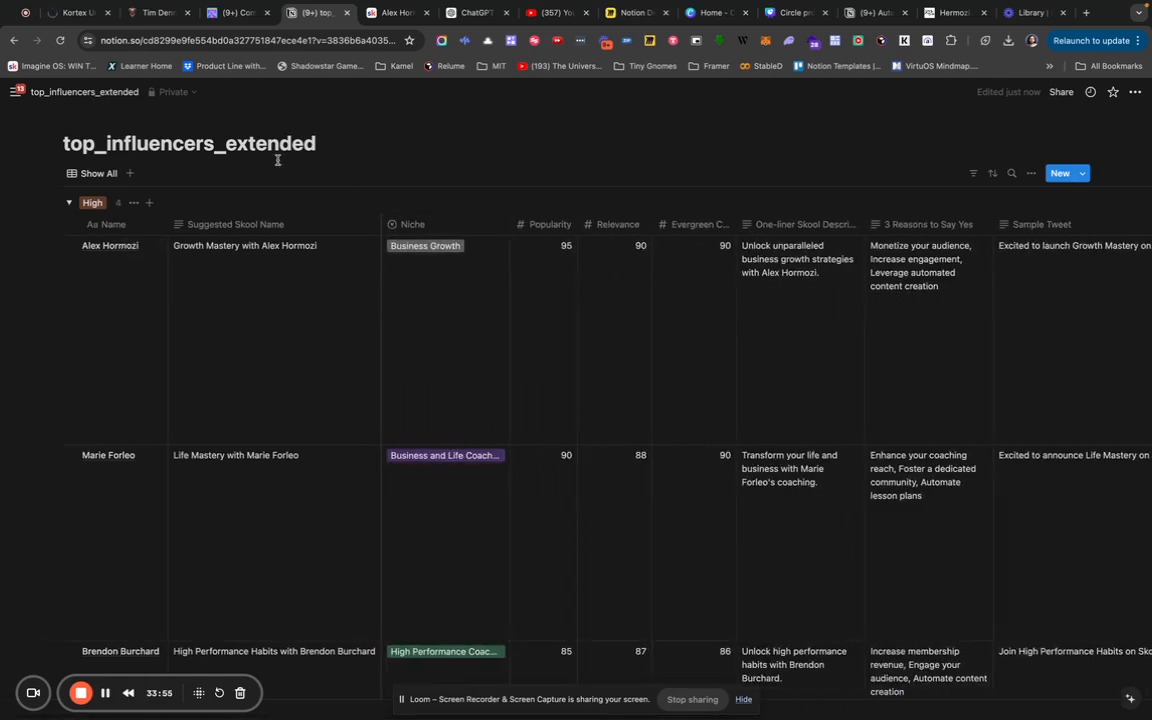
scroll(574, 340, down, 5)
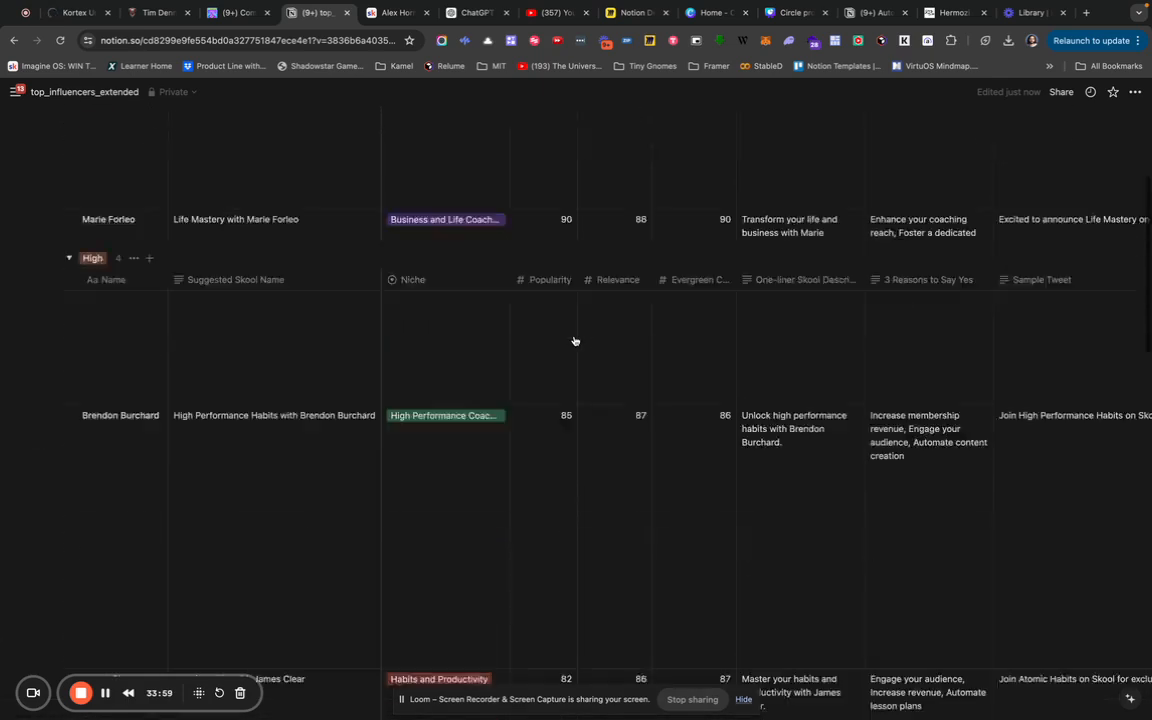
scroll(574, 340, up, 5)
scroll(574, 341, right, 10)
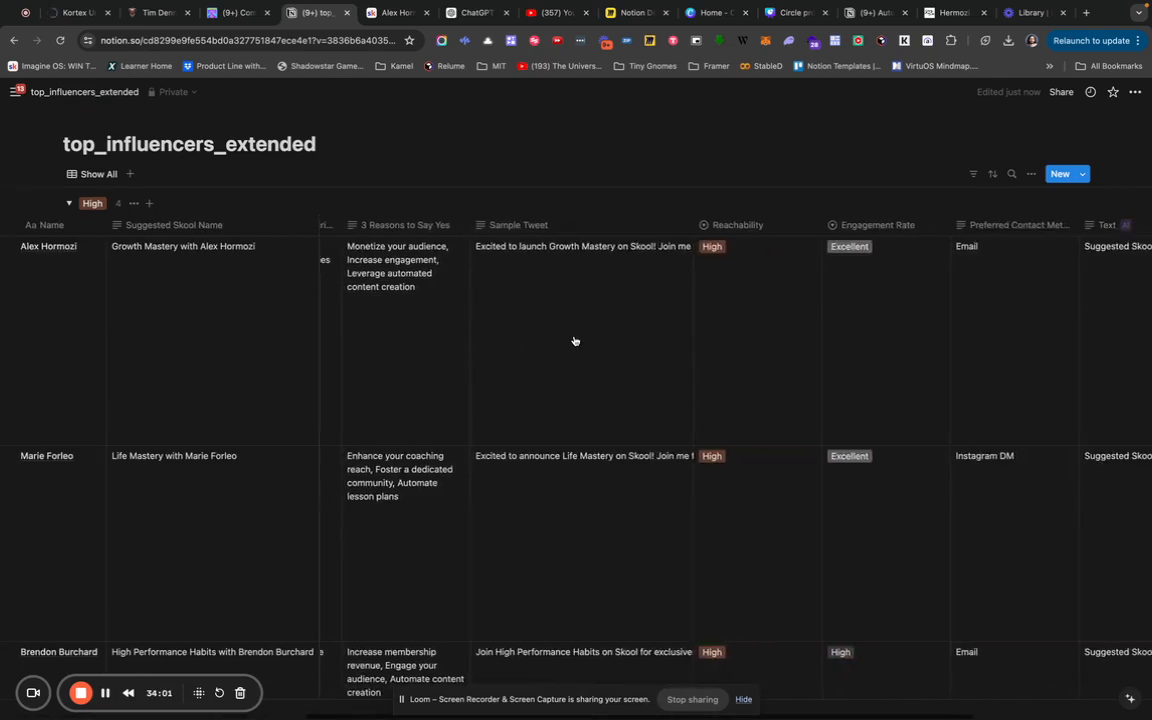
scroll(574, 341, left, 10)
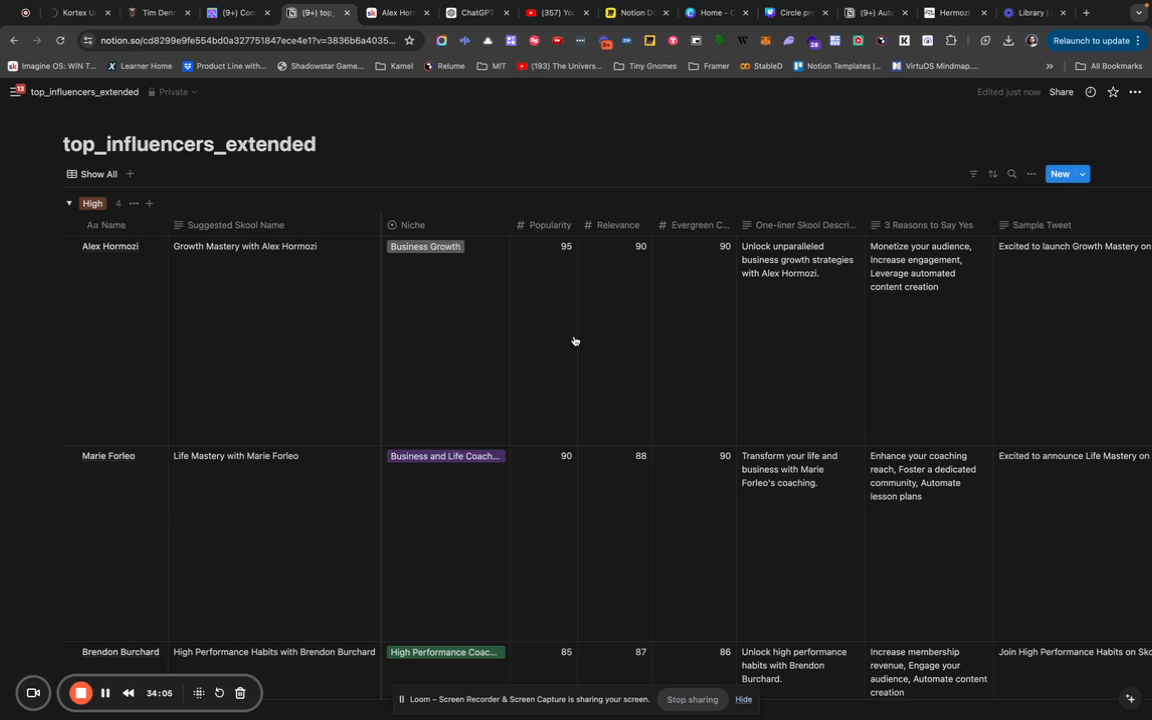
scroll(574, 341, right, 10)
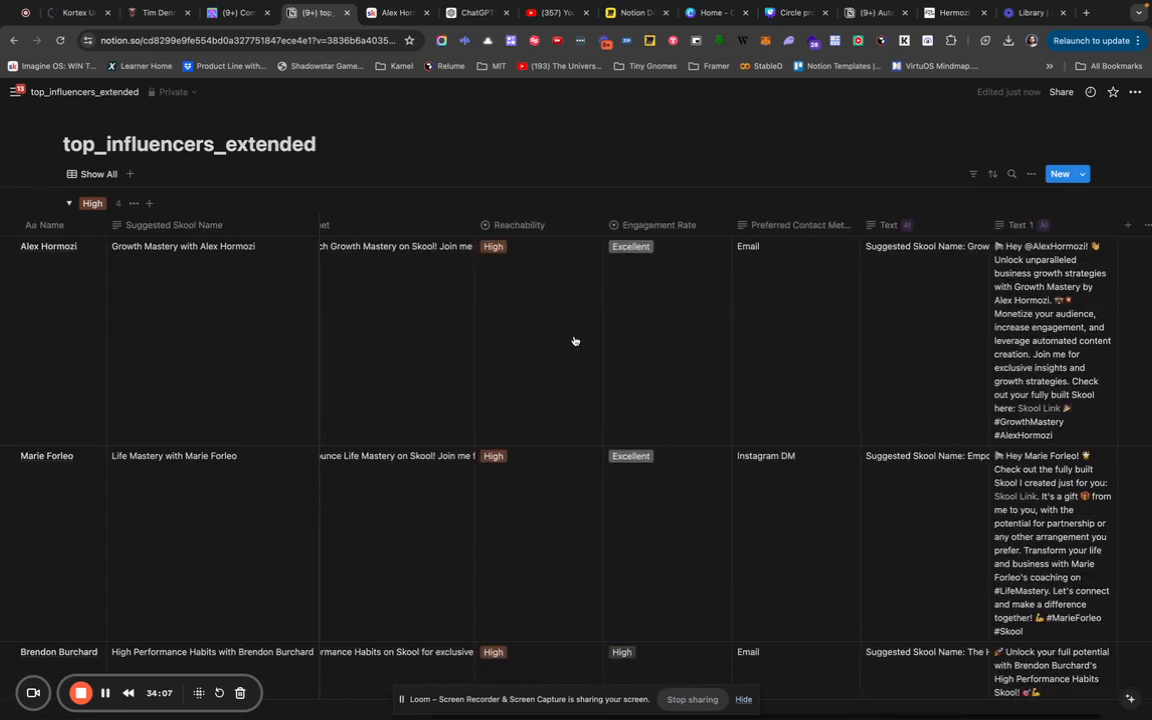
scroll(574, 341, left, 10)
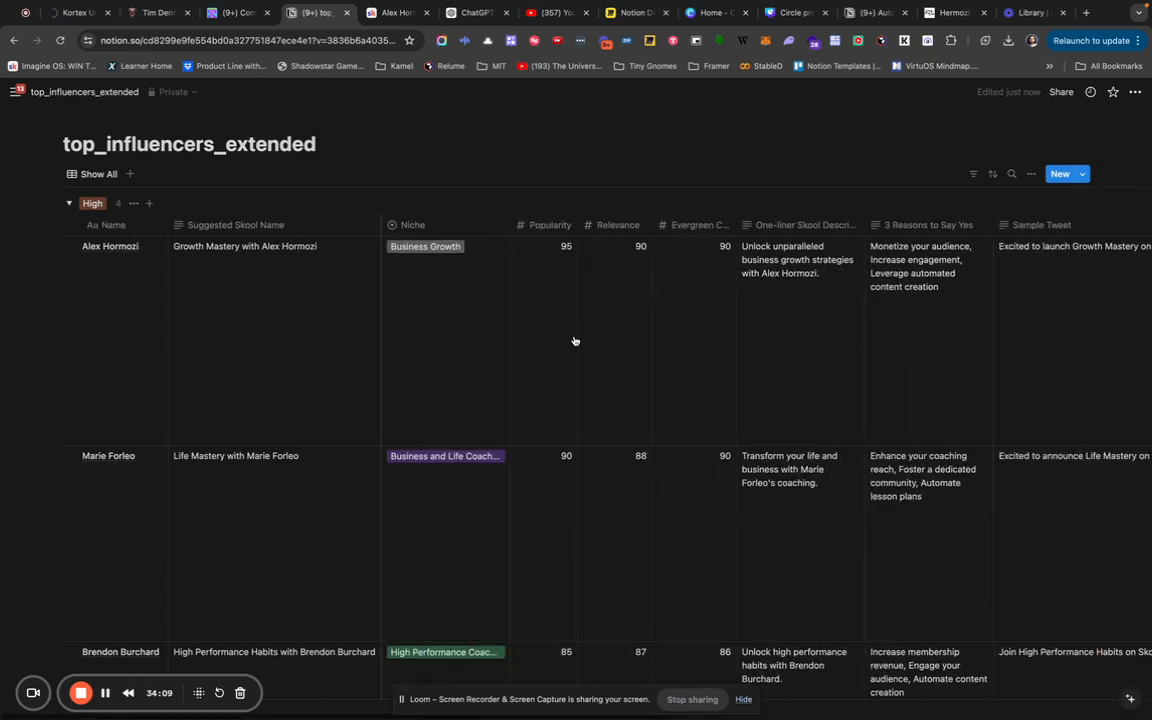
scroll(574, 341, down, 5)
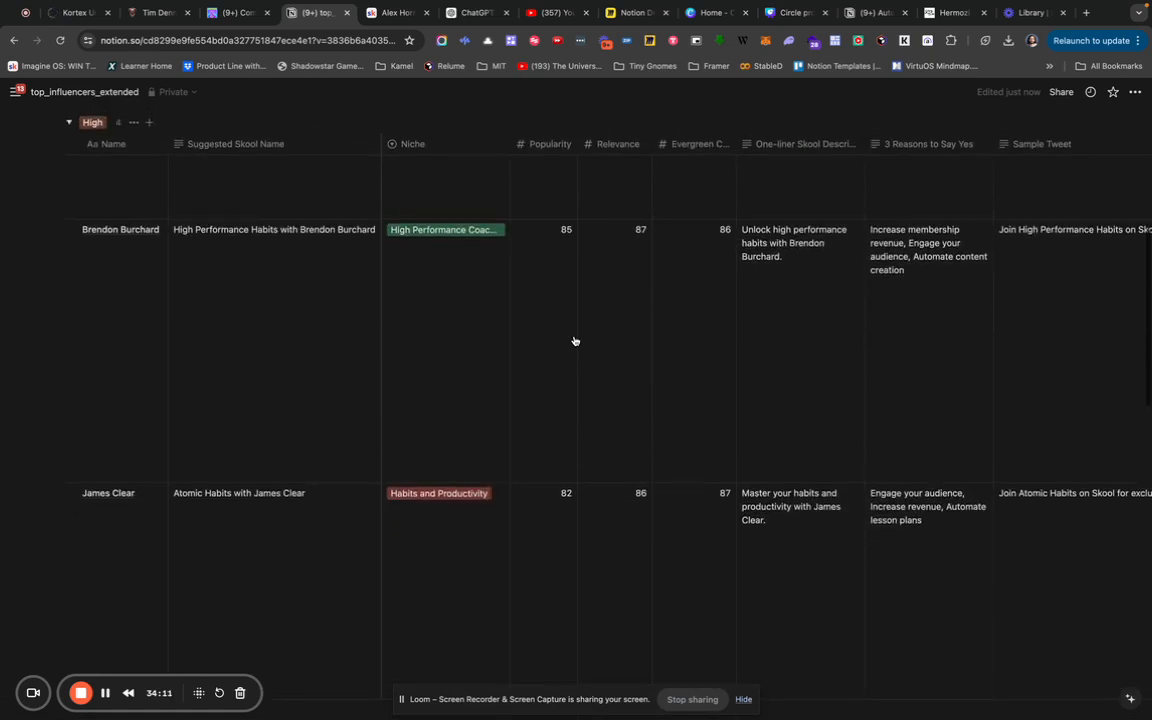
scroll(574, 341, up, 5)
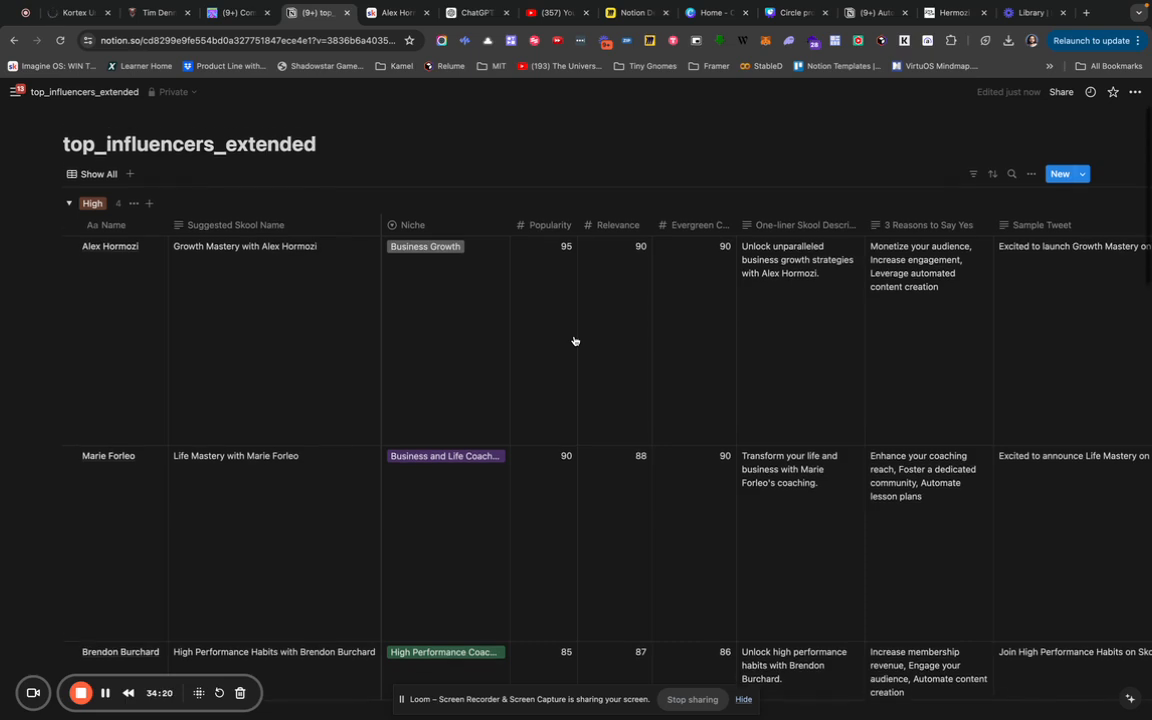
scroll(575, 341, down, 1)
scroll(575, 341, up, 1)
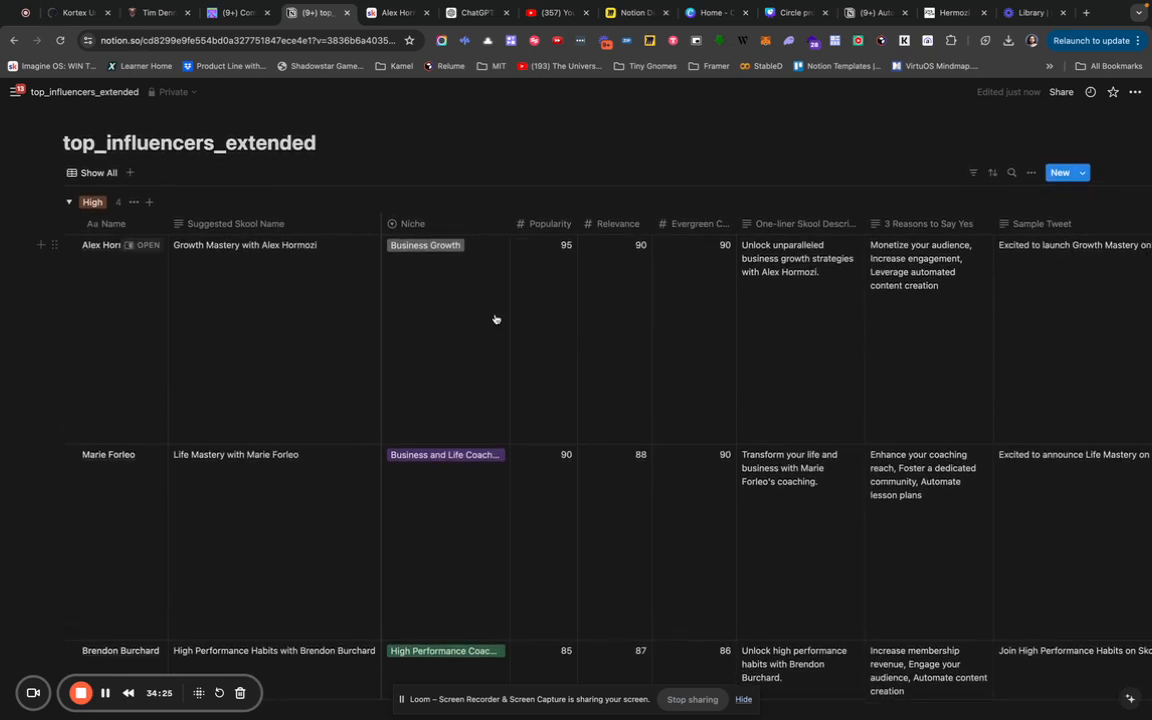
scroll(264, 366, down, 1)
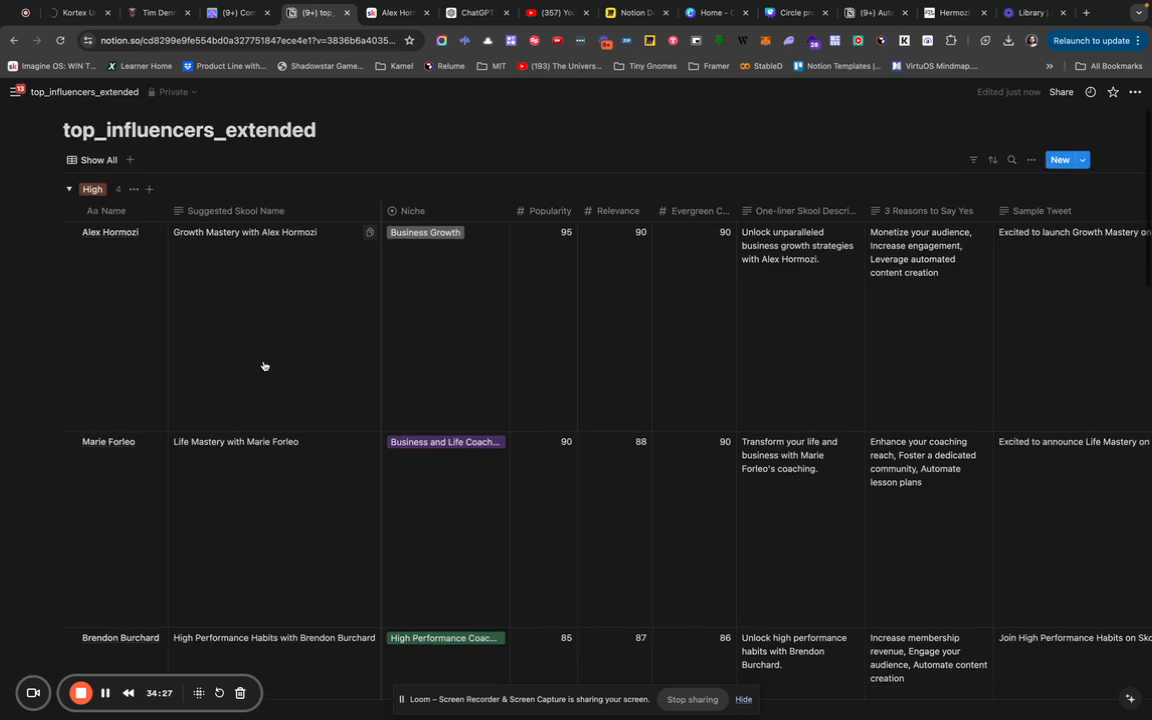
scroll(264, 366, up, 1)
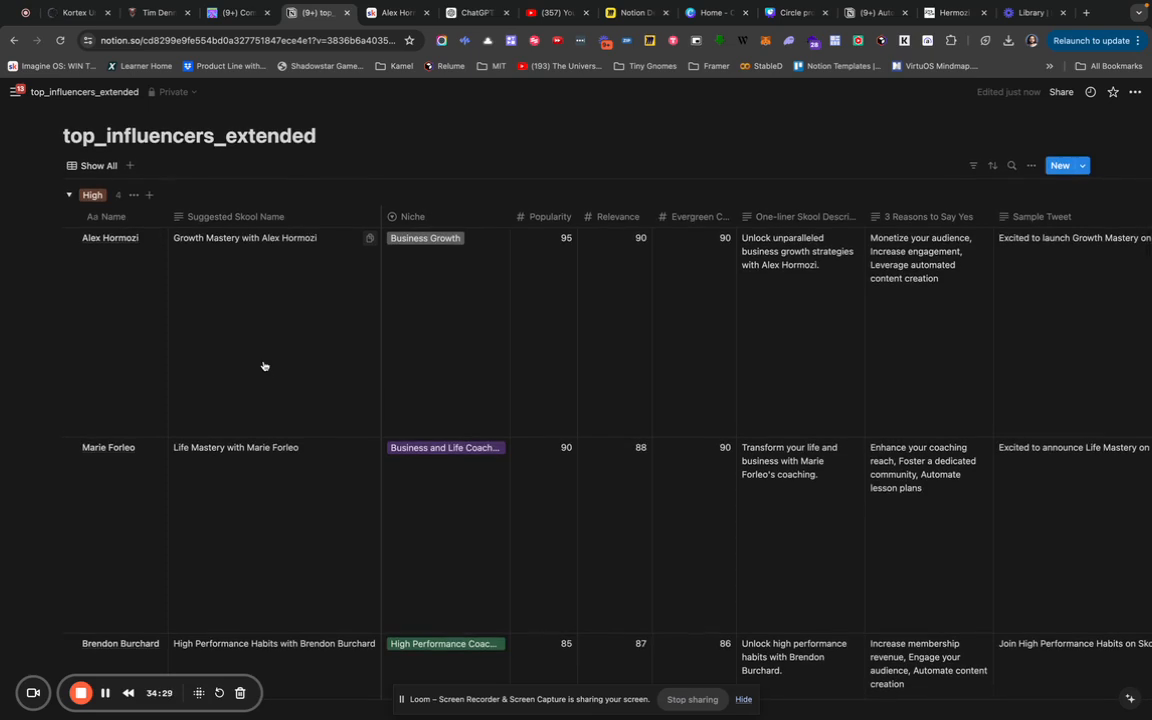
scroll(264, 366, down, 3)
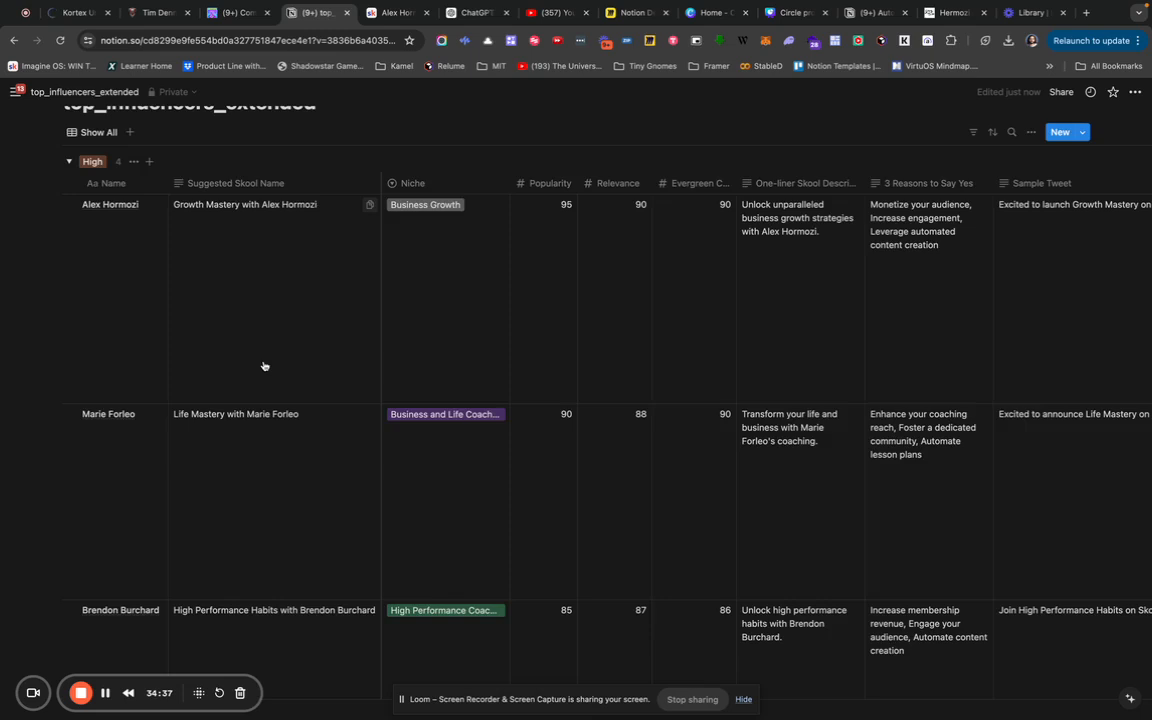
scroll(264, 366, up, 3)
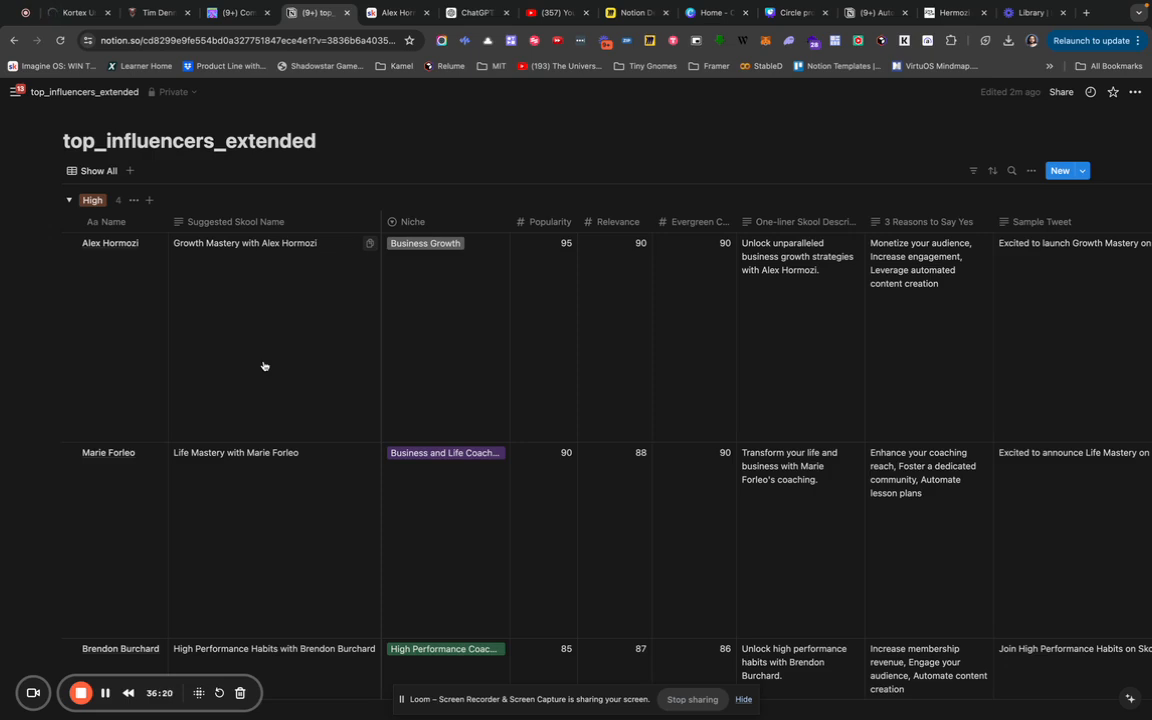
scroll(264, 366, down, 5)
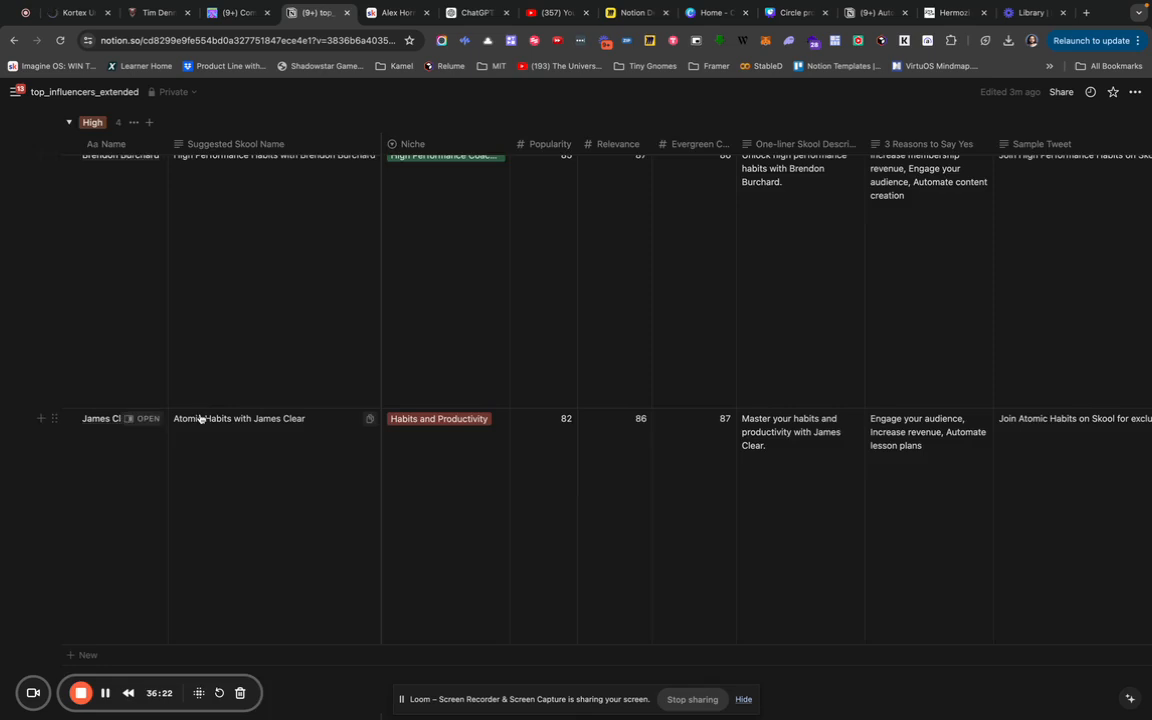
scroll(200, 419, down, 3)
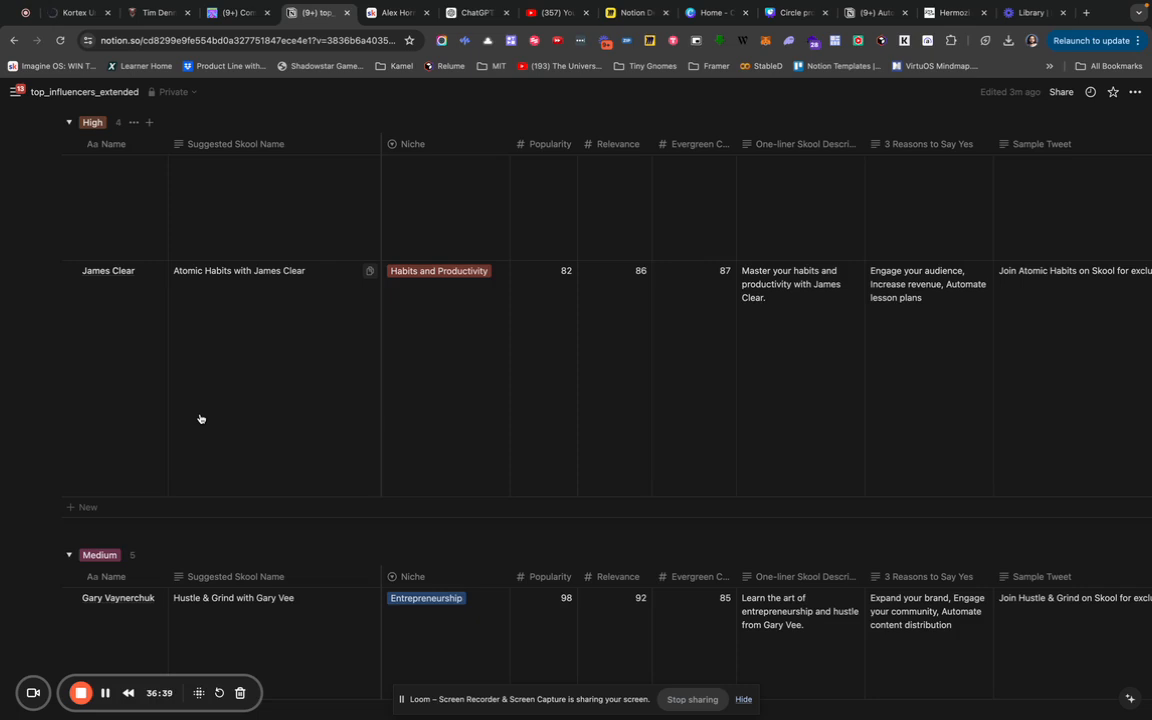
scroll(540, 368, right, 10)
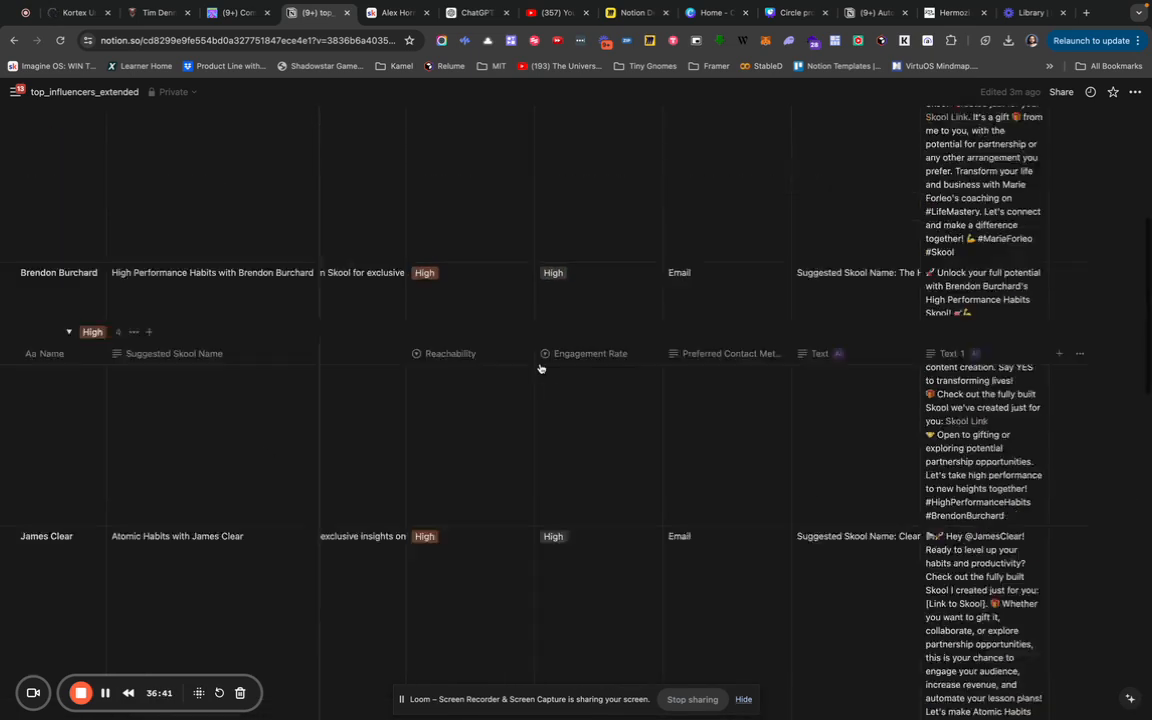
scroll(540, 368, up, 10)
Add an AI custom autofill column asking for 5 weekly recurring events with clever, on-brand names.
click(1060, 225)
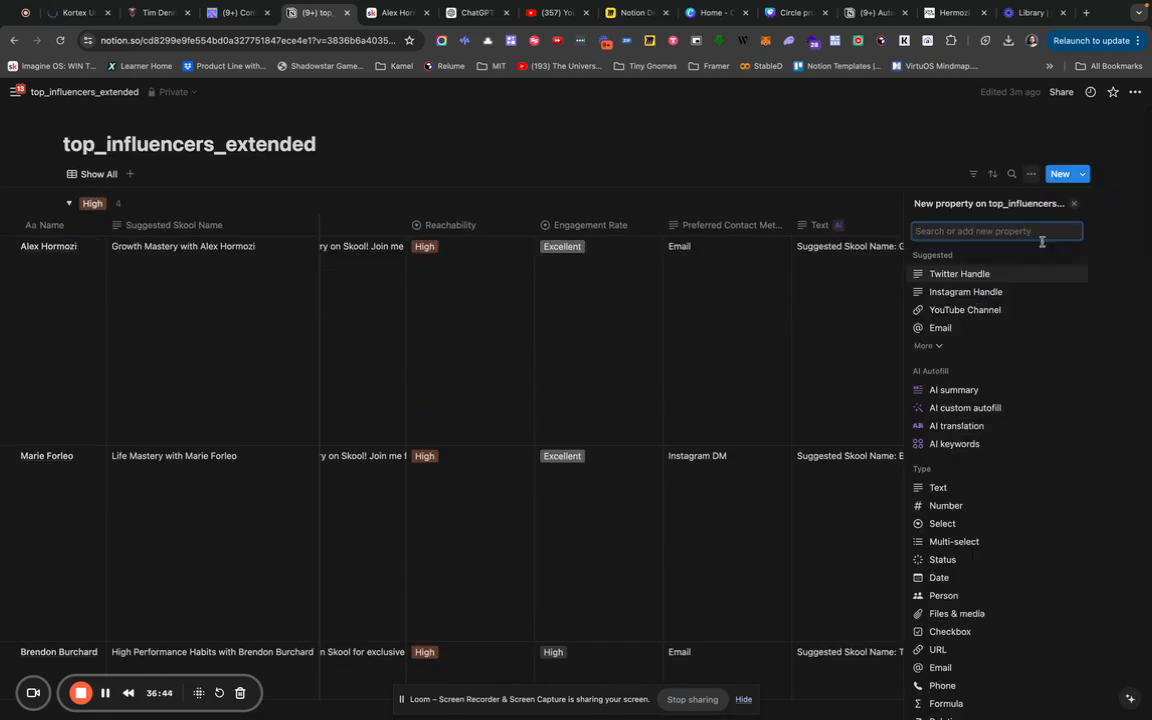
click(966, 409)
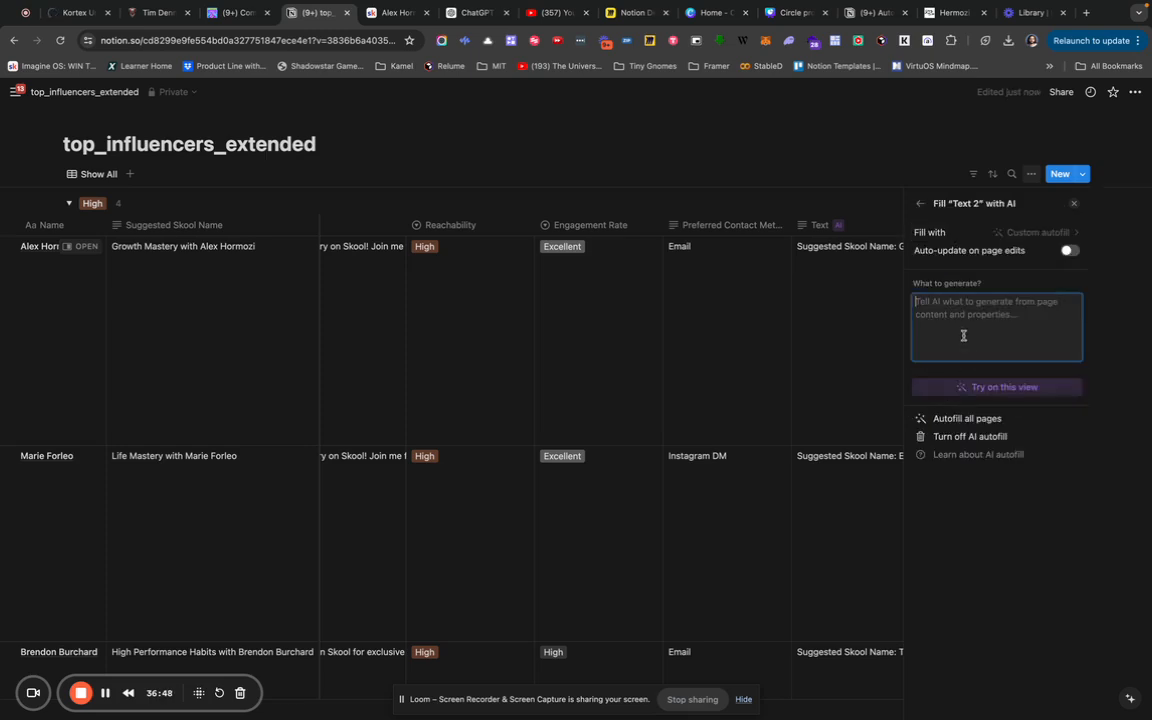
text(Give me 5 bullet points for )
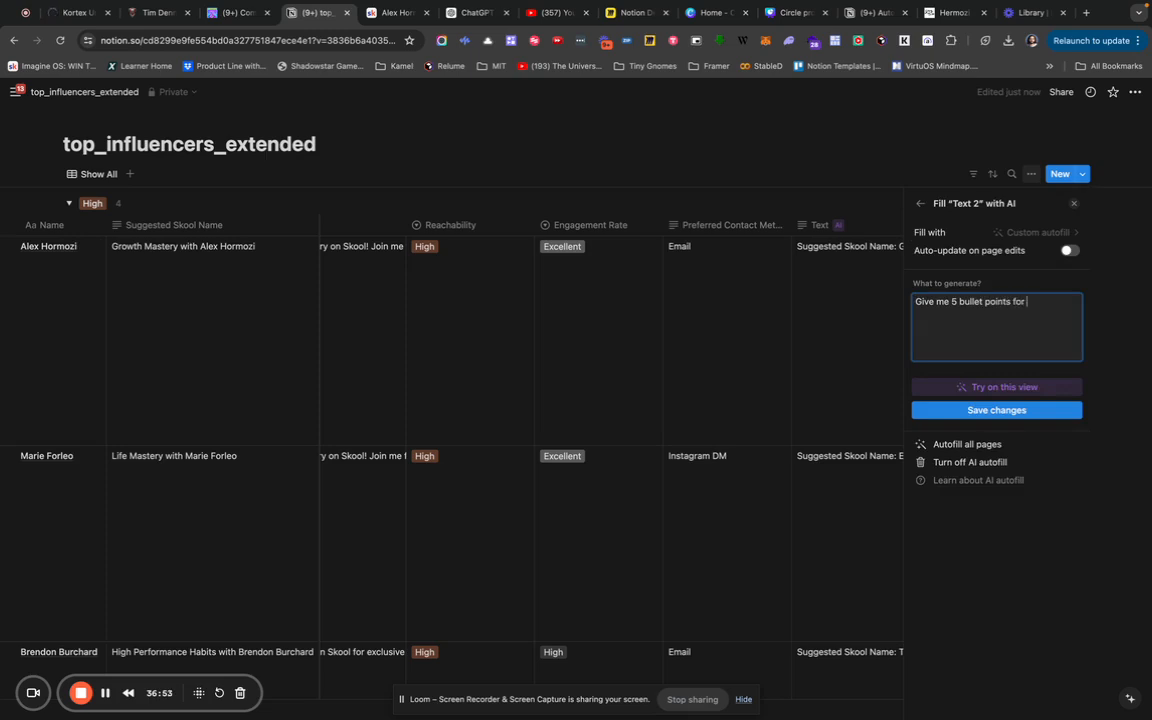
text(5 weekly recurring events that you s)
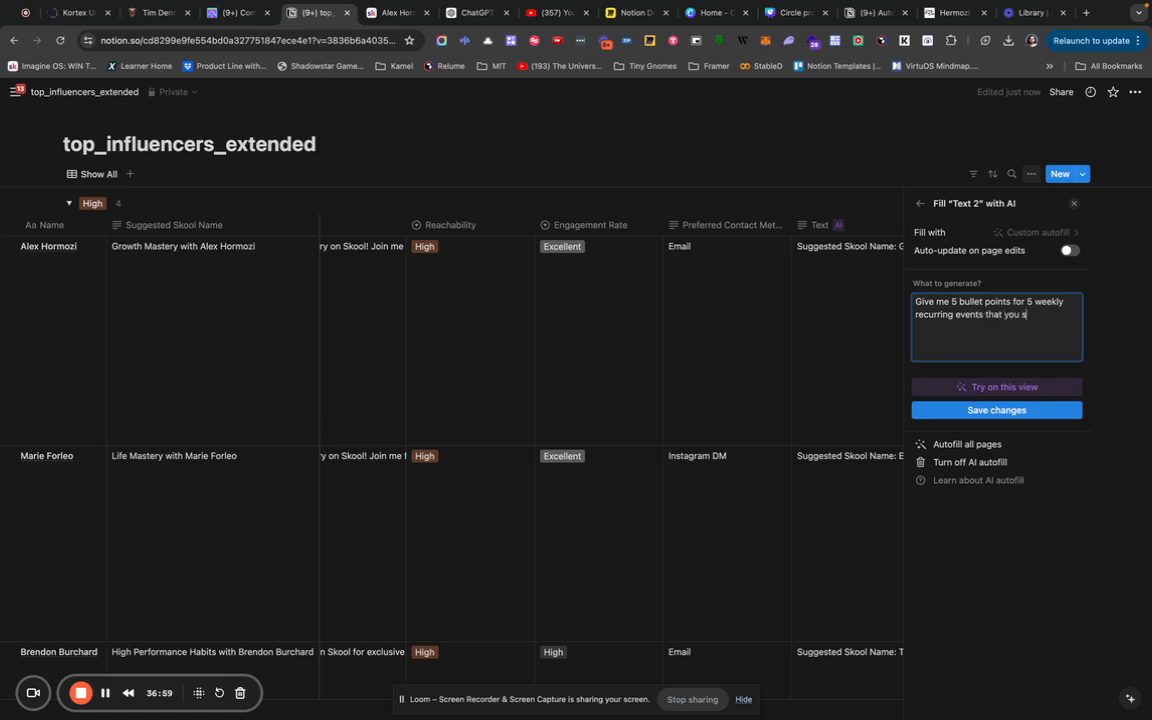
text(uggest. use clever names for the eve)
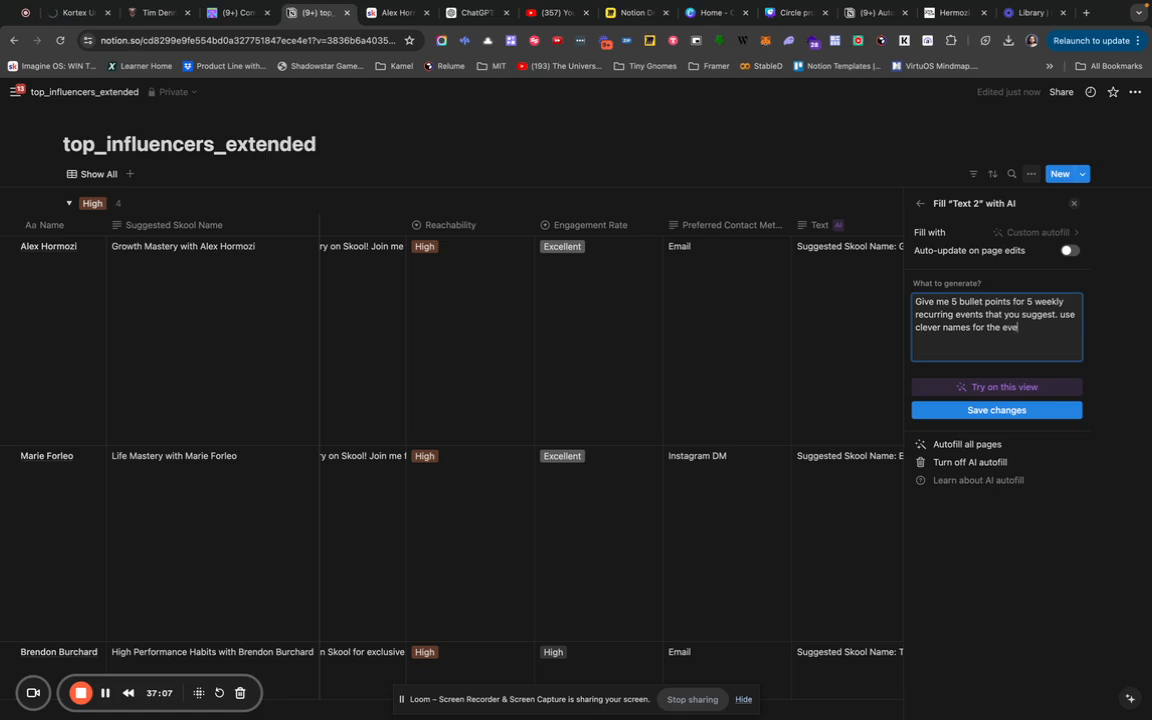
text(nts to match the br)
text(and and )
text(topic)
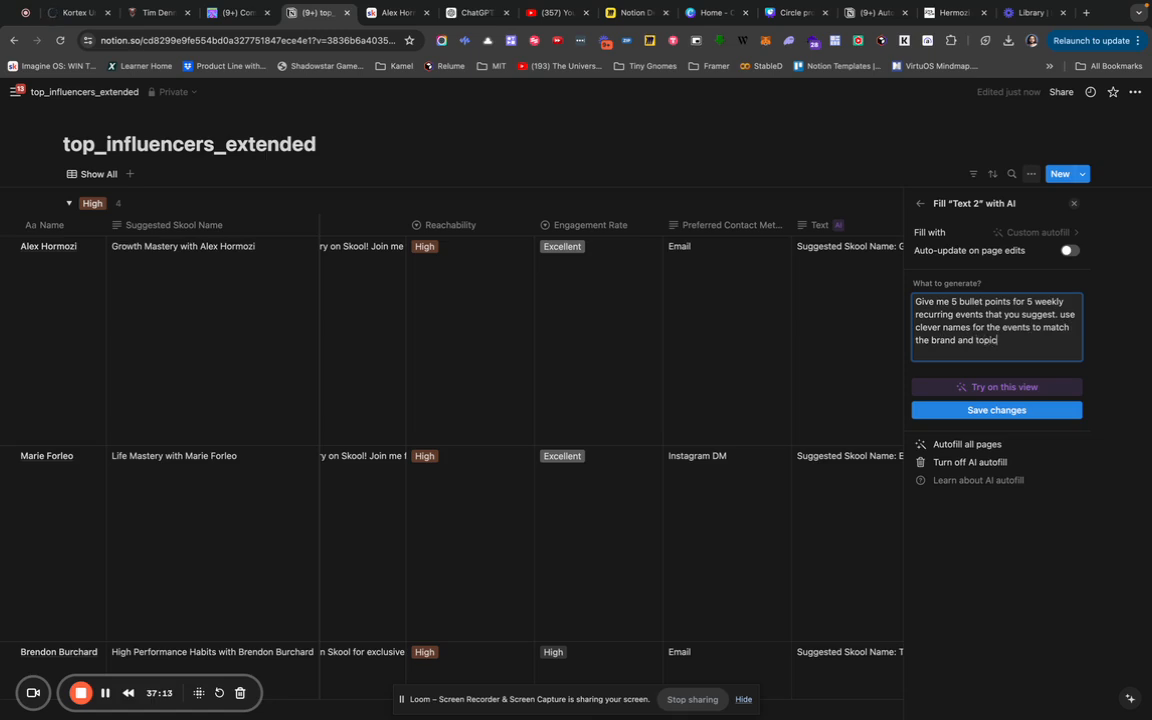
text(s of this influencer)
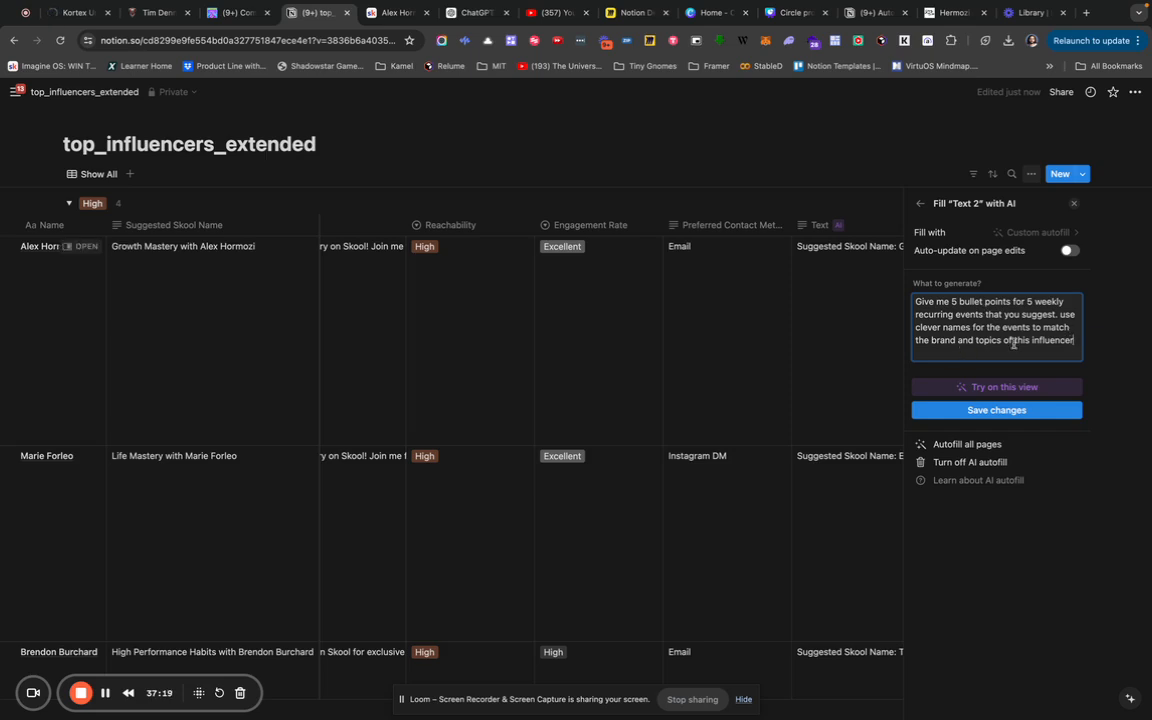
text(. Use emojis to make)
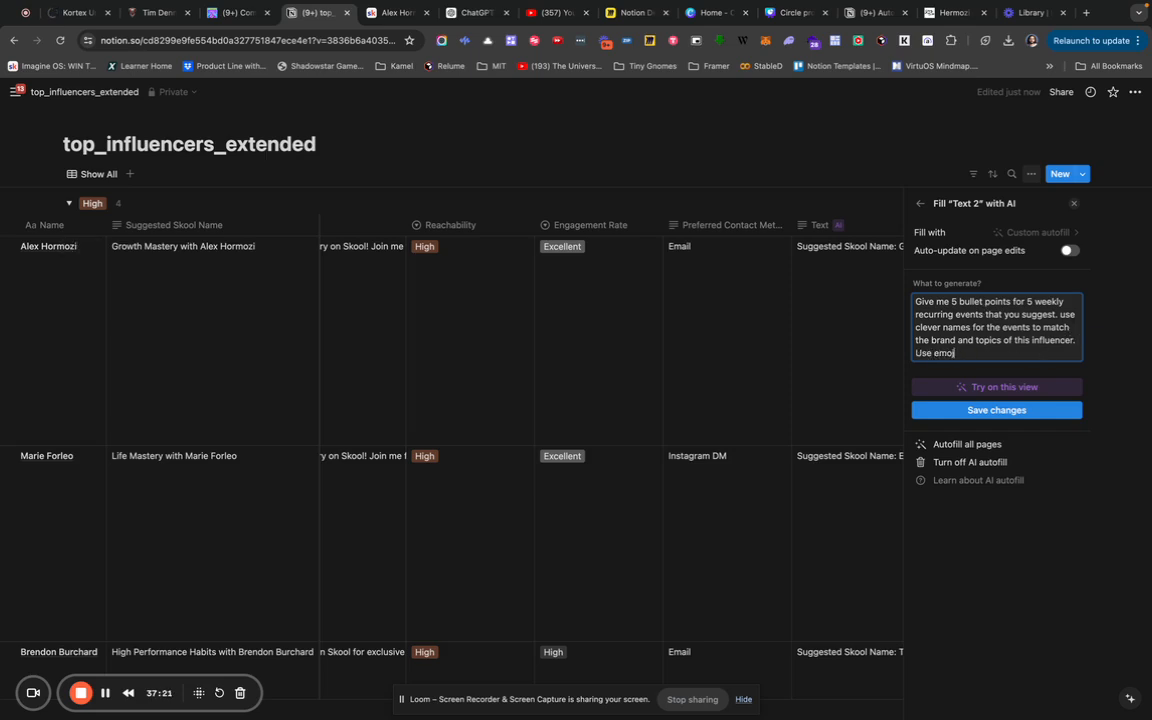
text( each title)
key(BackSpace)
key(BackSpace)
key(BackSpace)
key(BackSpace)
key(BackSpace)
text(event title stand out)
click(1056, 420)
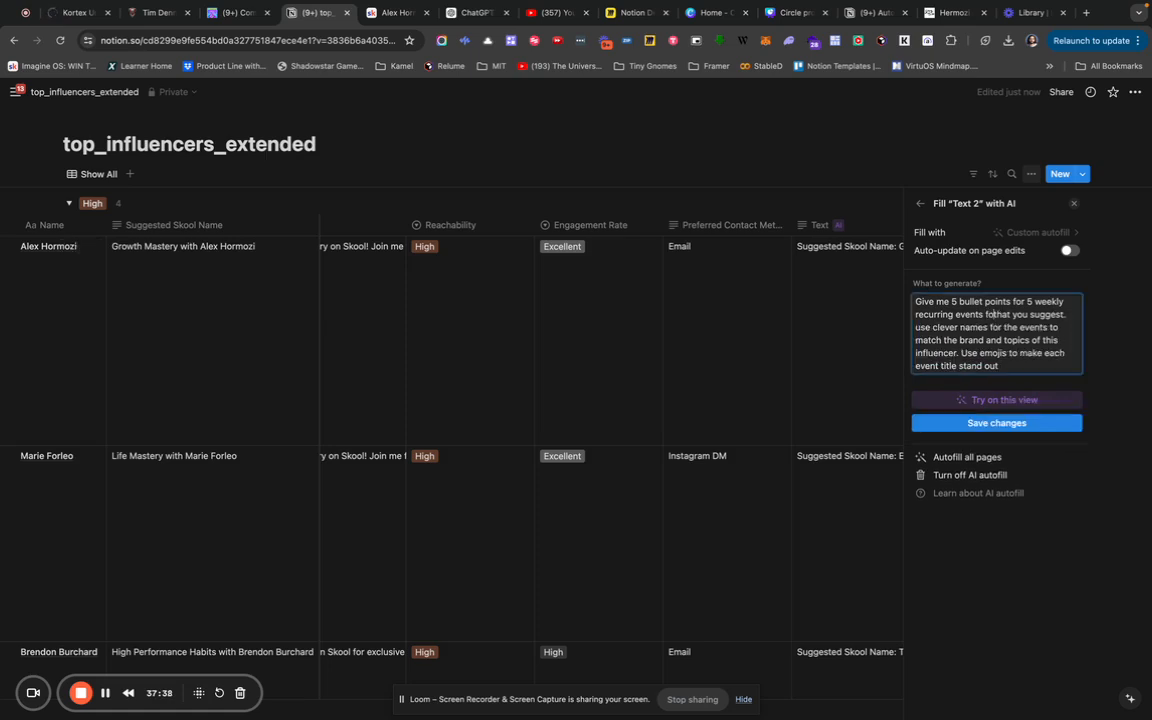
Extend the prompt to Zoom events on skool.com with examples (Q&A, Podcast, Happy Hour, Coworking, Workshops), then save and test.
text(r us to host on)
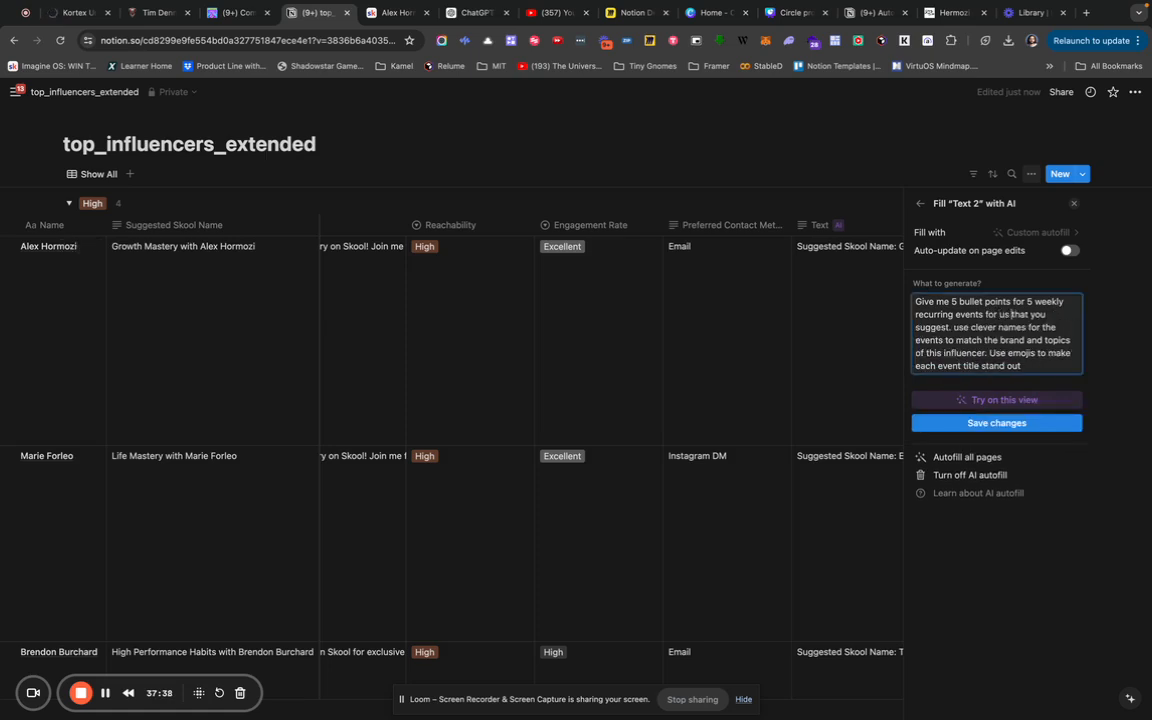
text( skool.com)
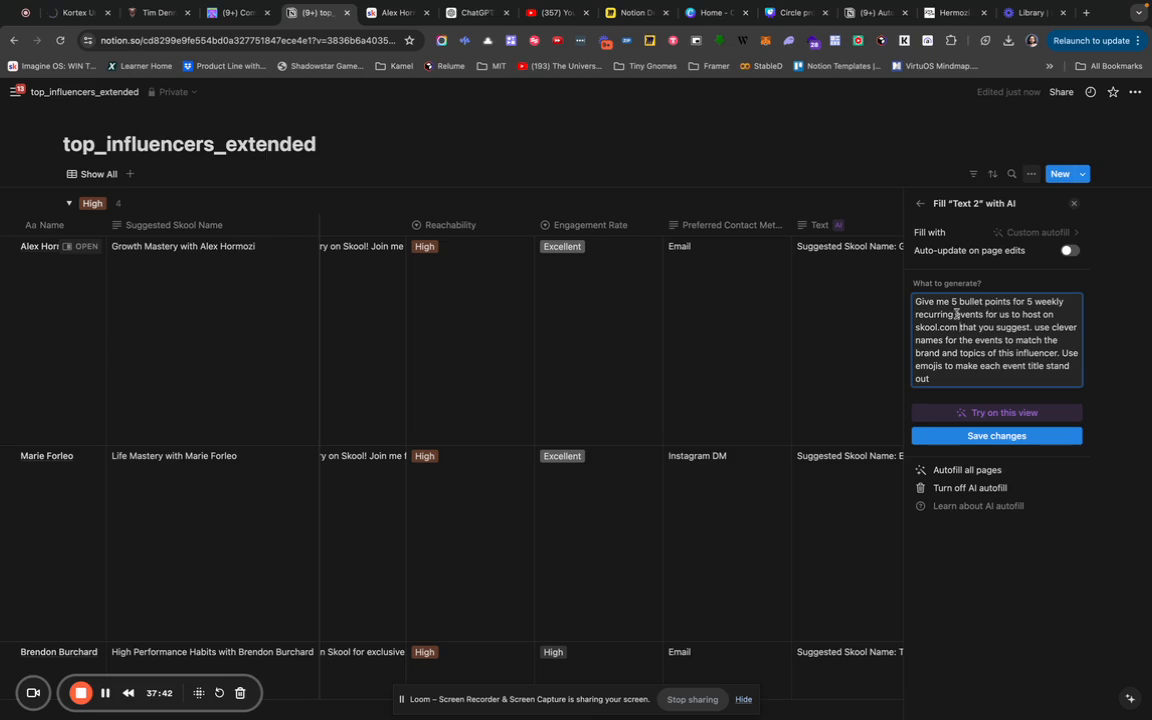
click(956, 314)
text(zoom)
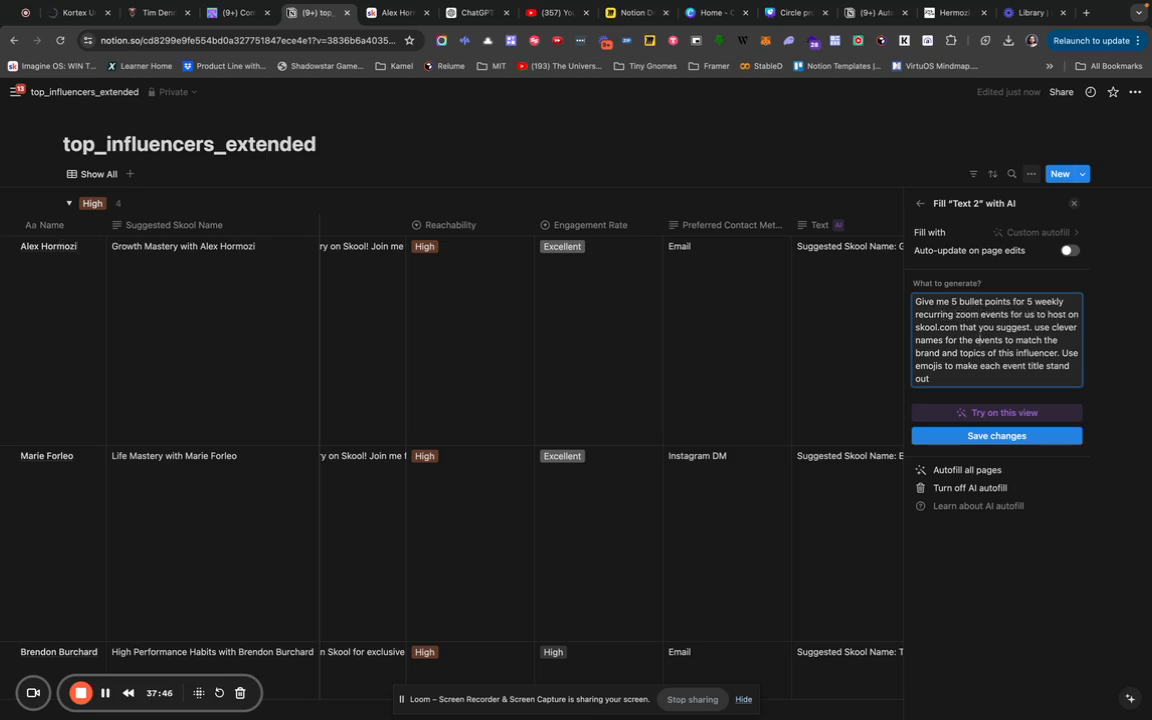
key(Return)
key(Return)
text(Q)
key(BackSpace)
text(Exampe)
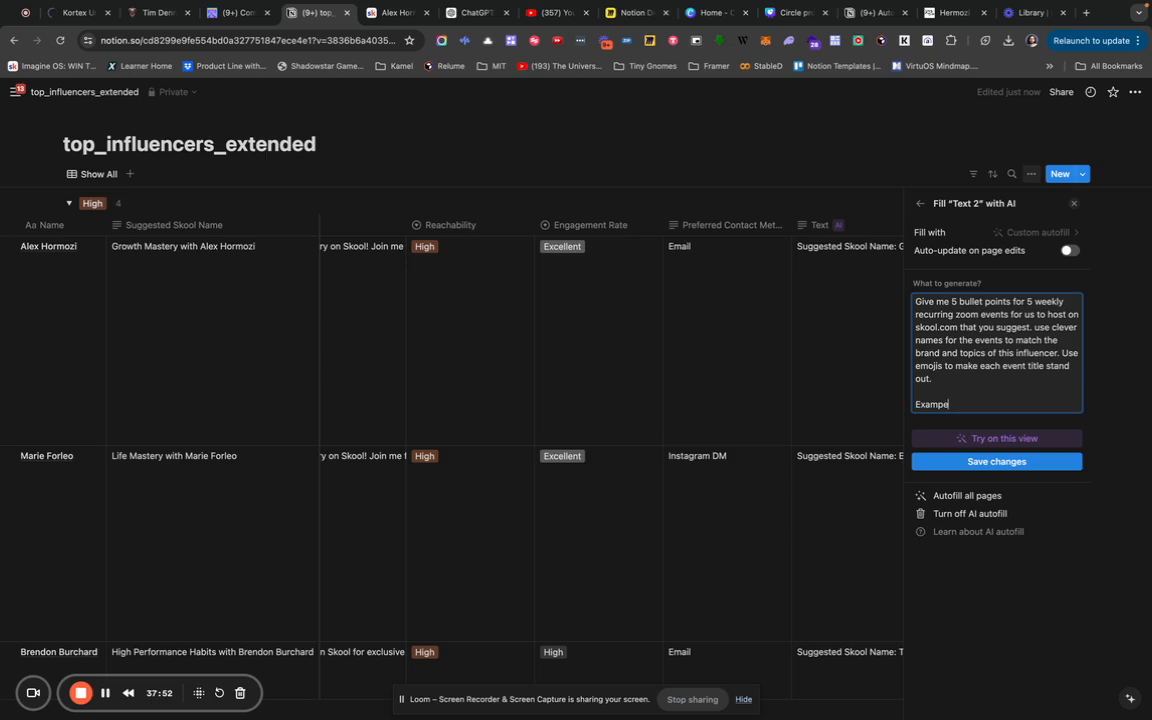
key(BackSpace)
key(BackSpace)
text(ple types are f)
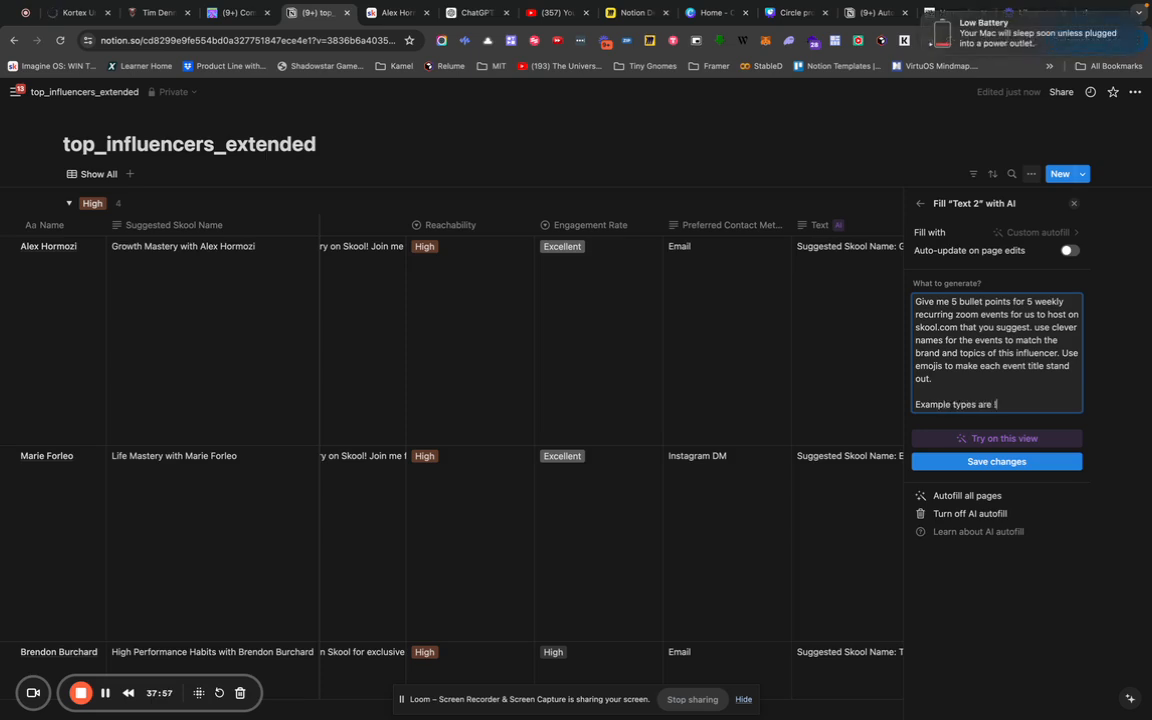
key(BackSpace)
text(Q&A, Podcast,)
key(BackSpace)
text(, O)
key(BackSpace)
text(Happy Hour, Cowork)
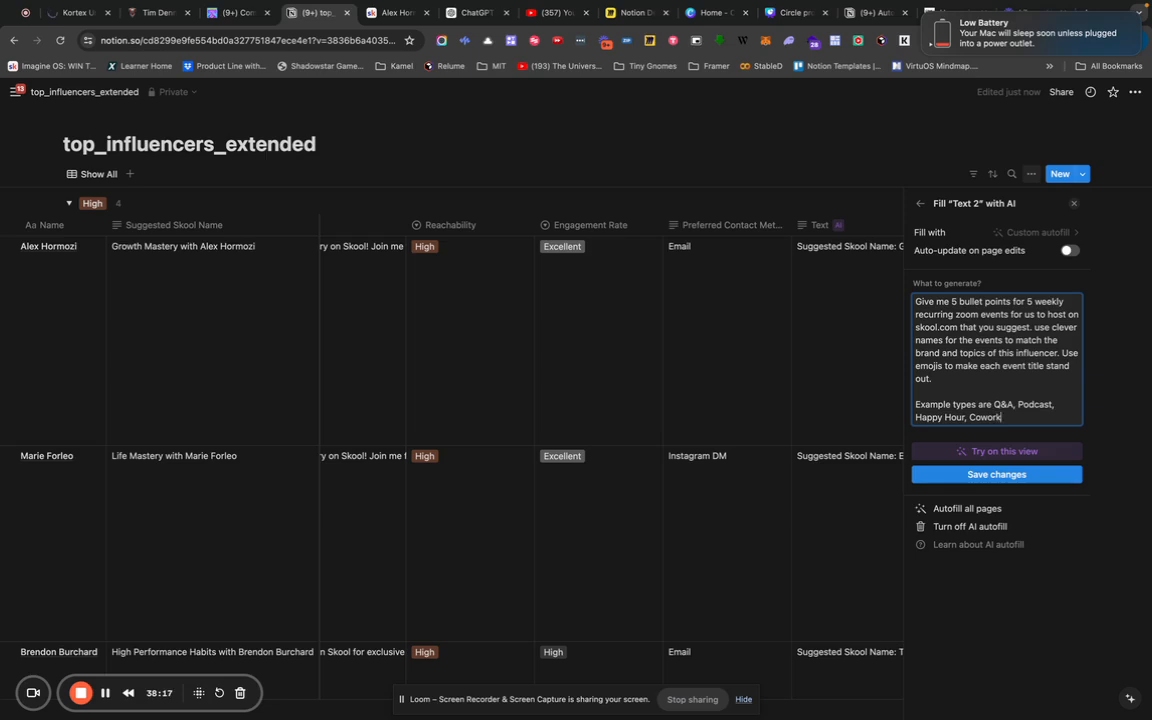
text(ing Session, Workshops, etc)
key(Return)
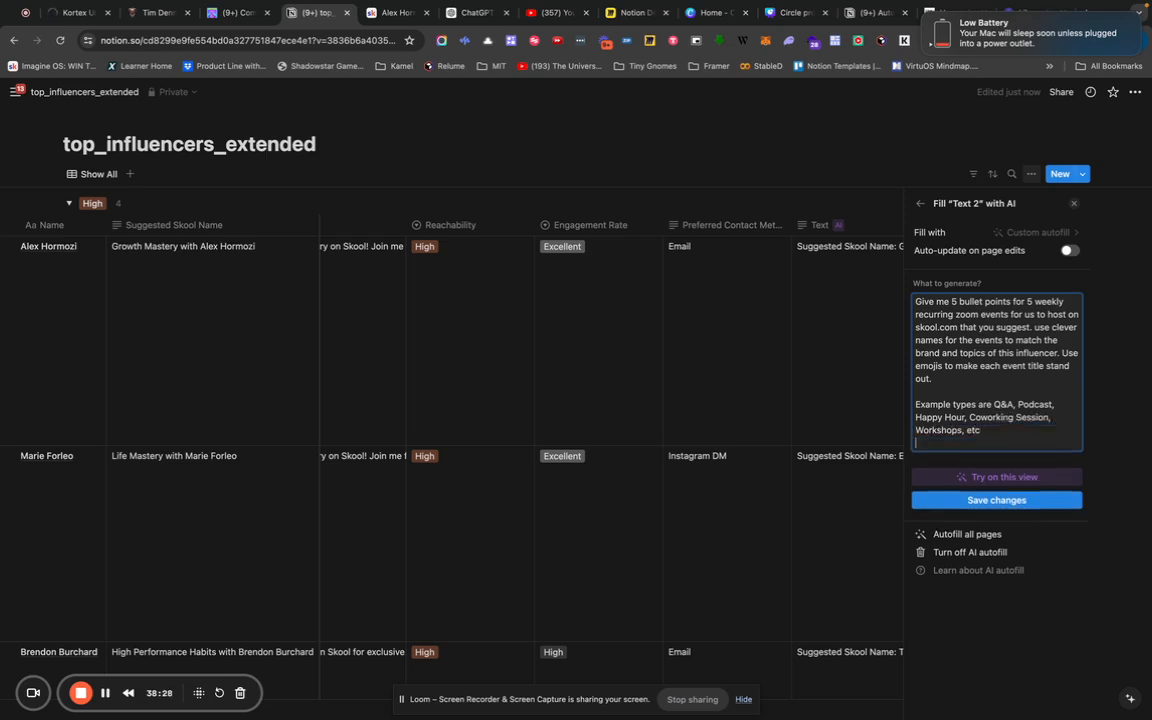
click(998, 498)
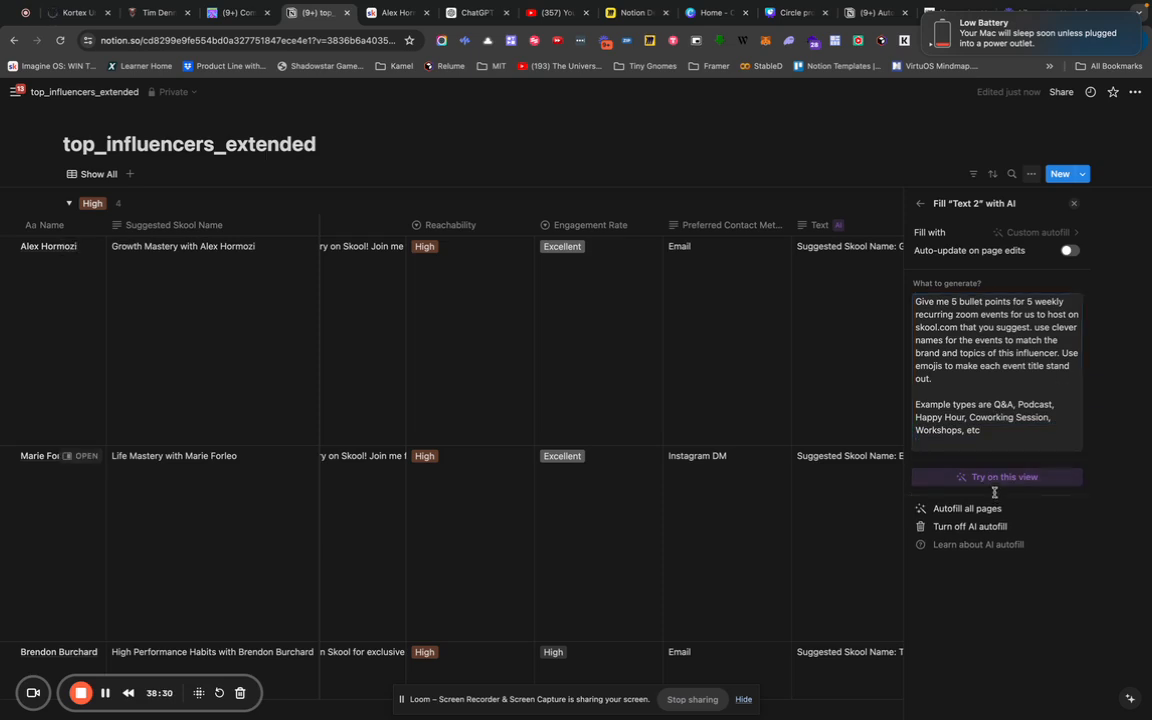
click(1002, 478)
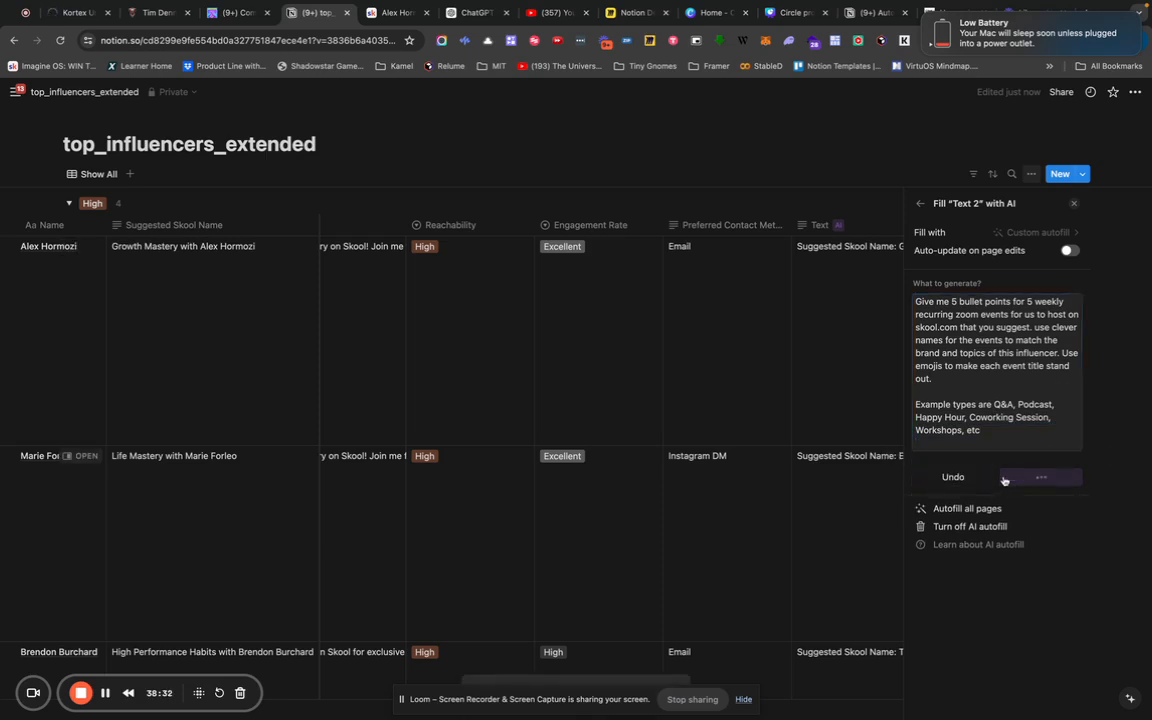
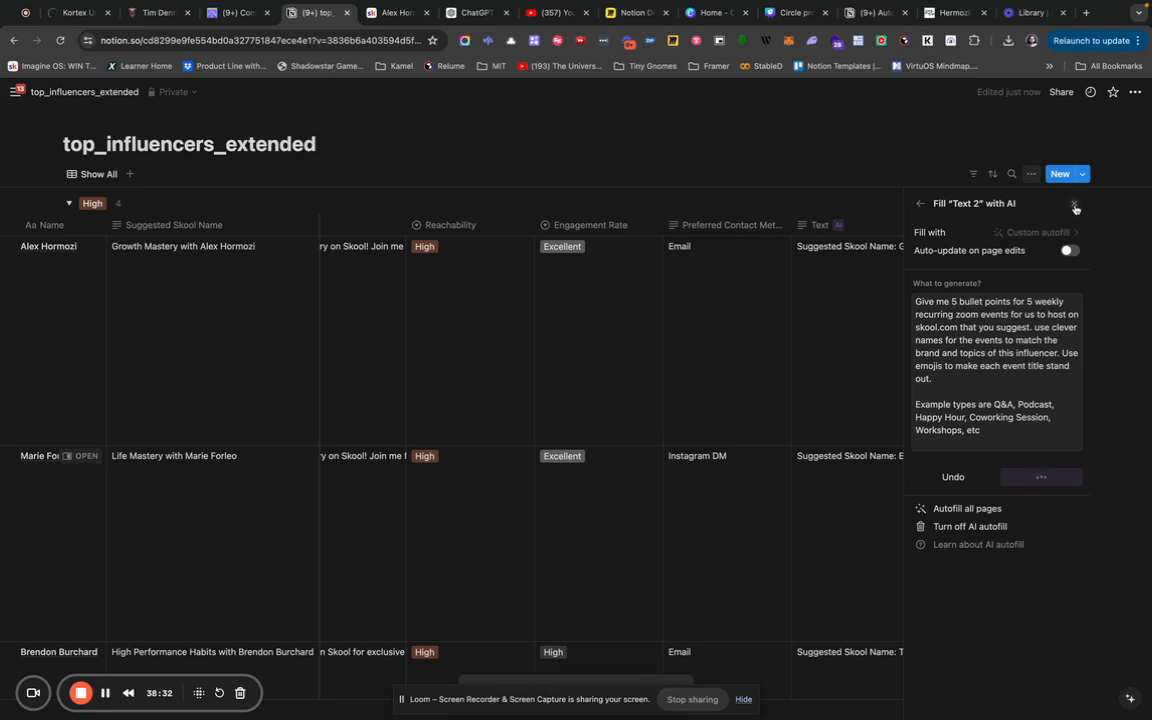
Close the Text 2 autofill panel and check the weekly event bullet lists filling the Text 2 column.
click(1075, 207)
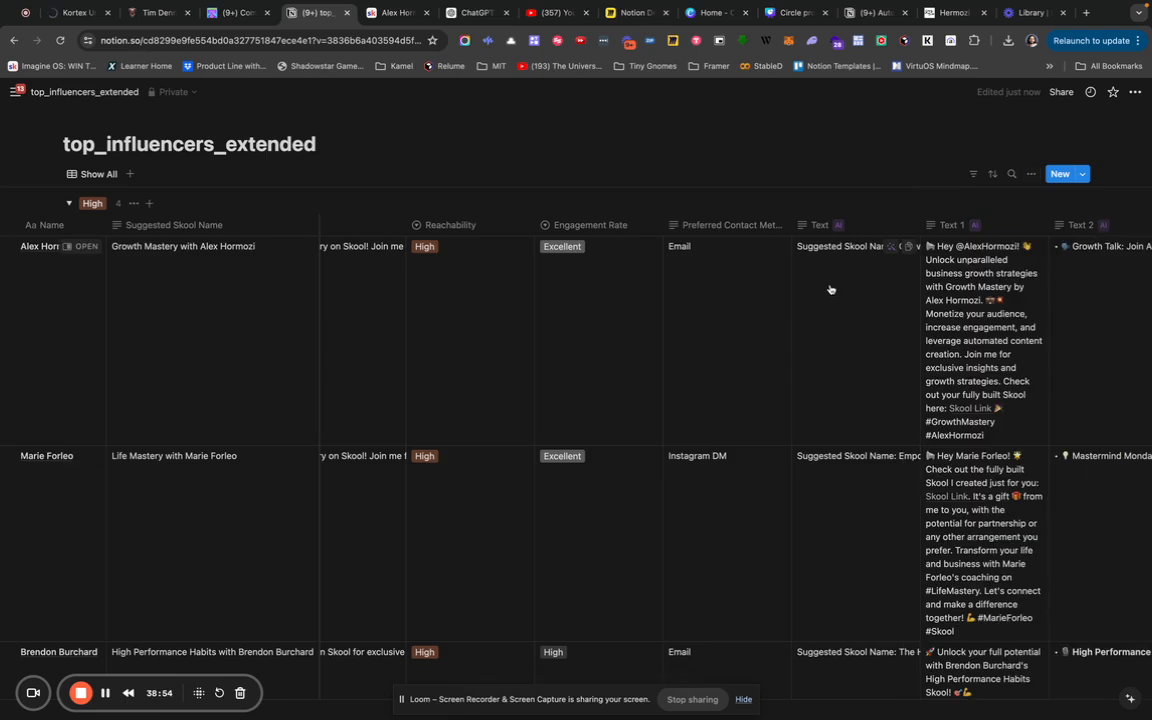
scroll(900, 320, right, 3)
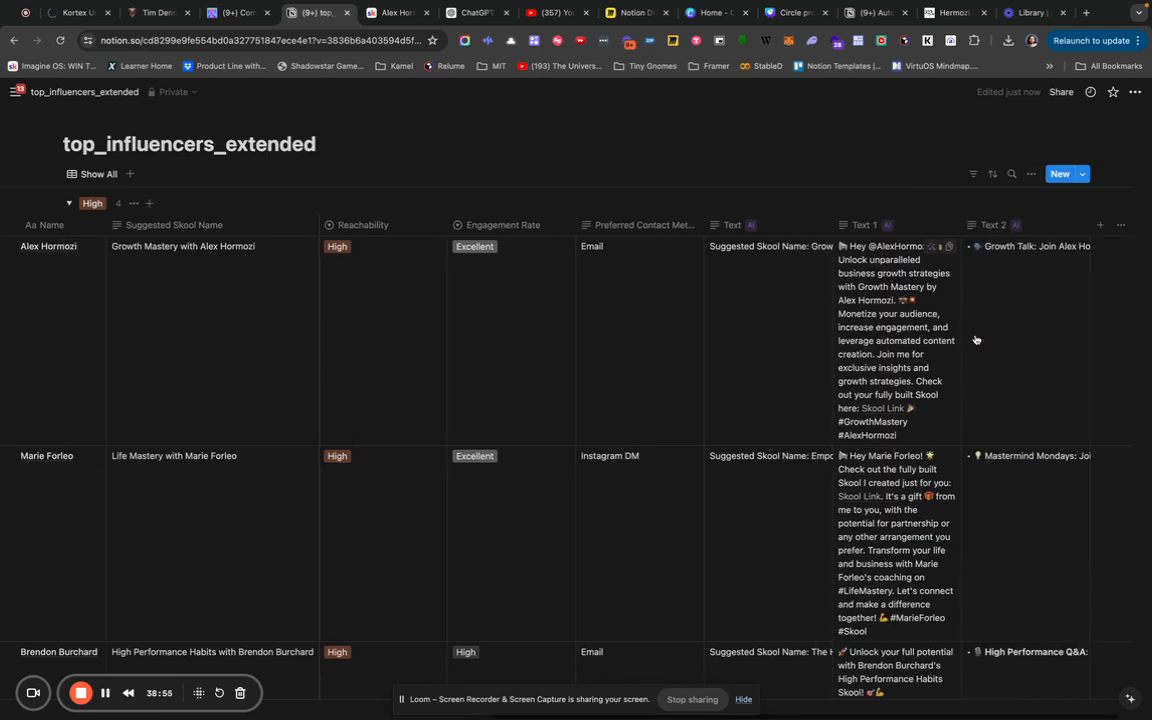
click(985, 226)
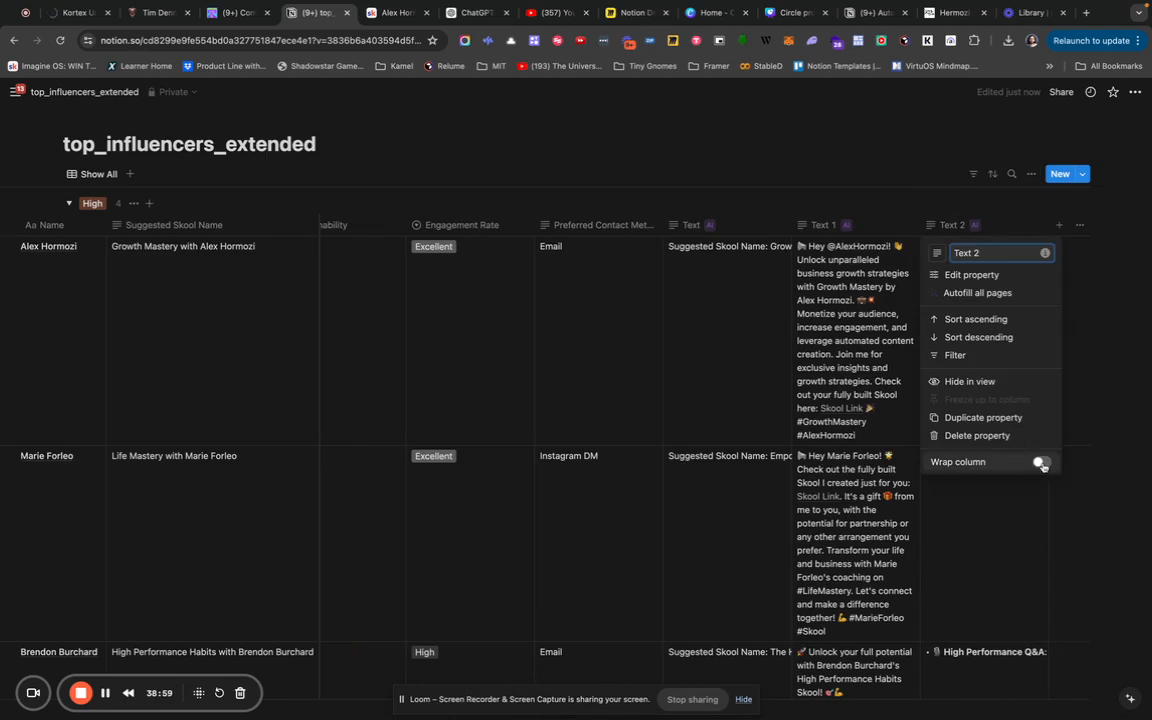
click(1086, 329)
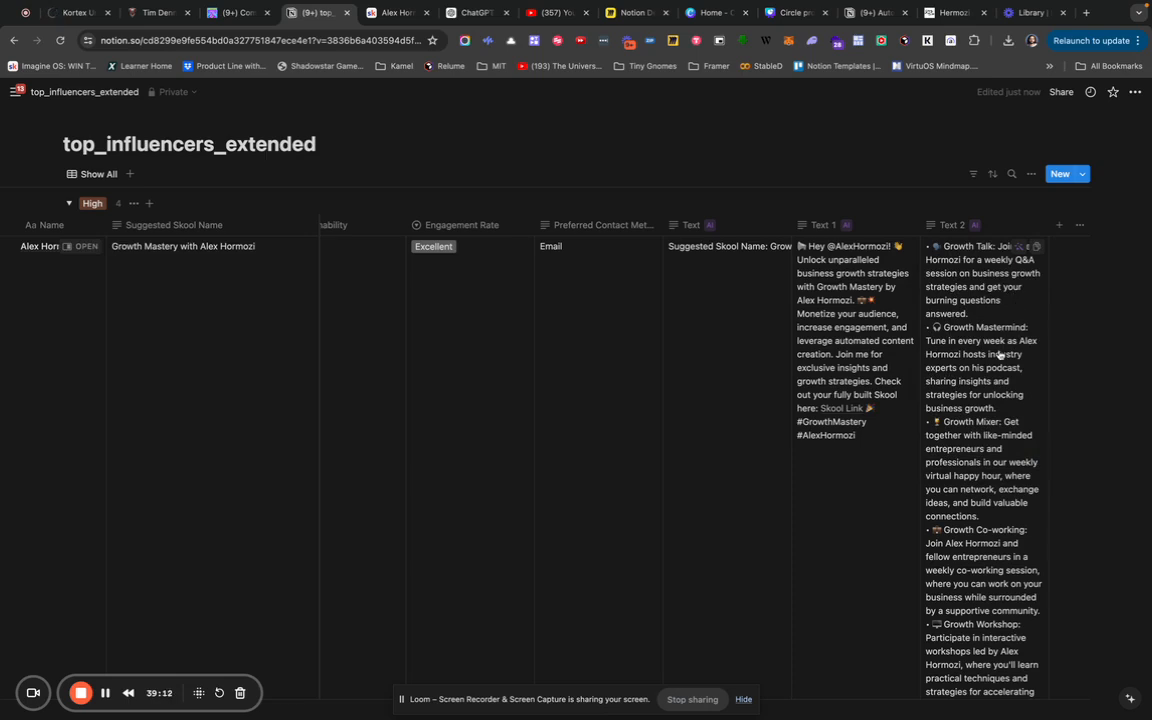
scroll(999, 354, down, 2)
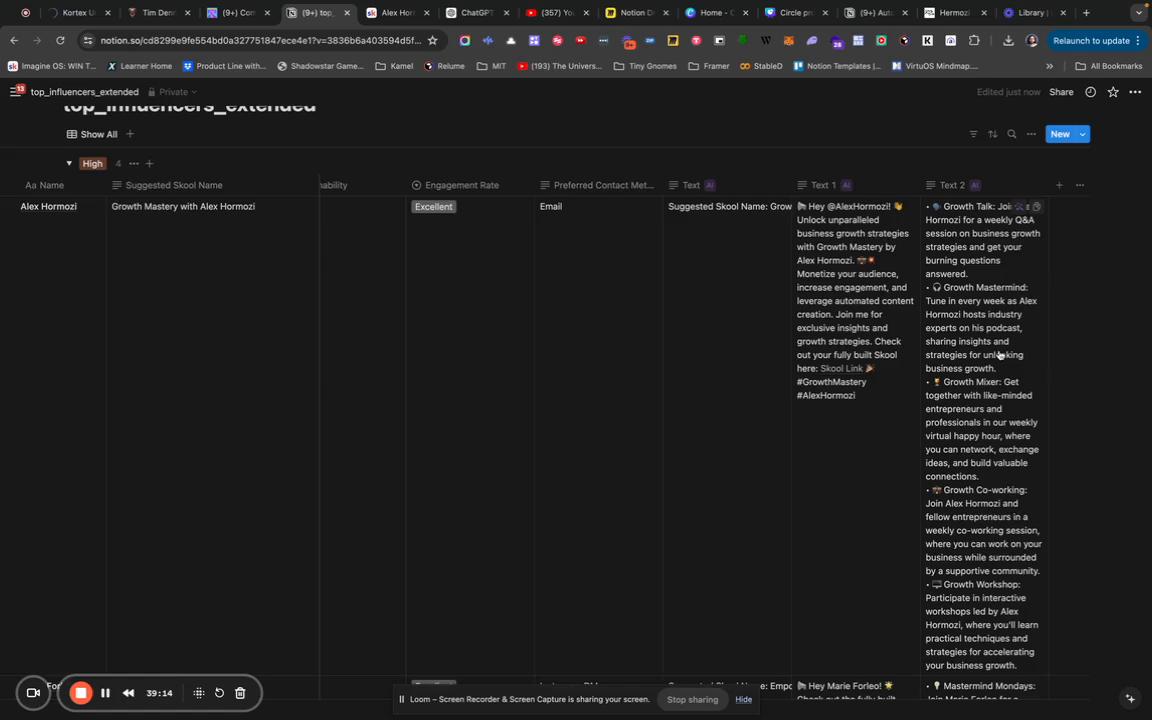
scroll(999, 354, down, 5)
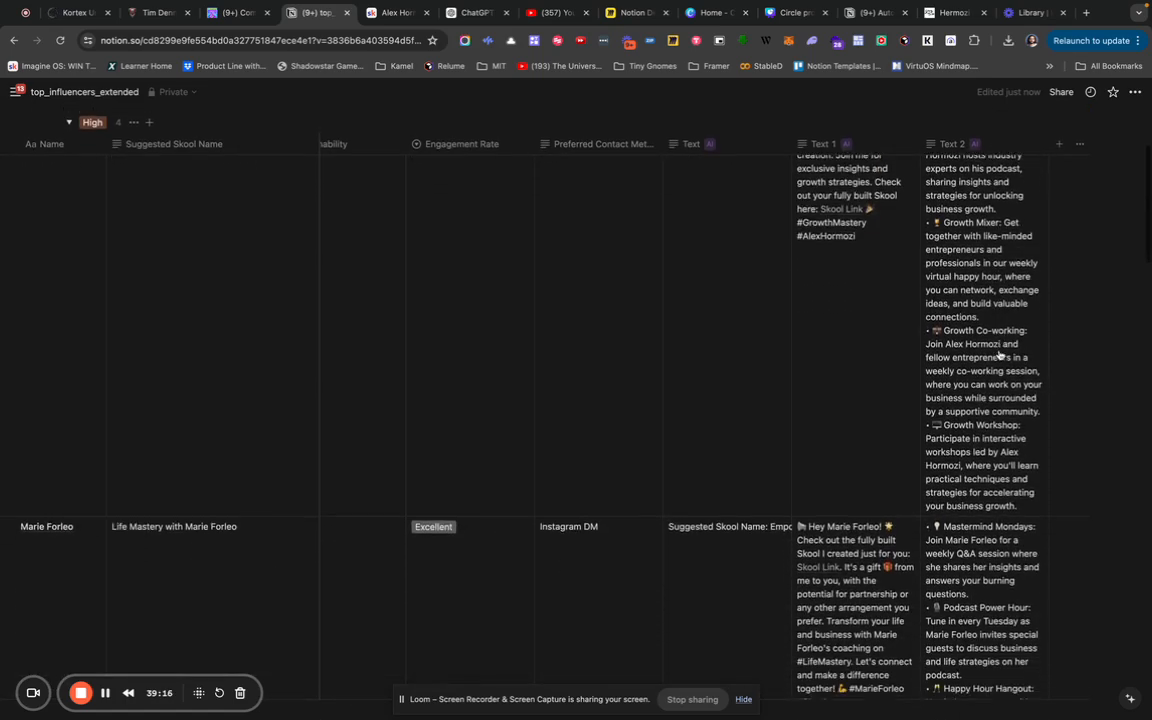
scroll(999, 354, down, 5)
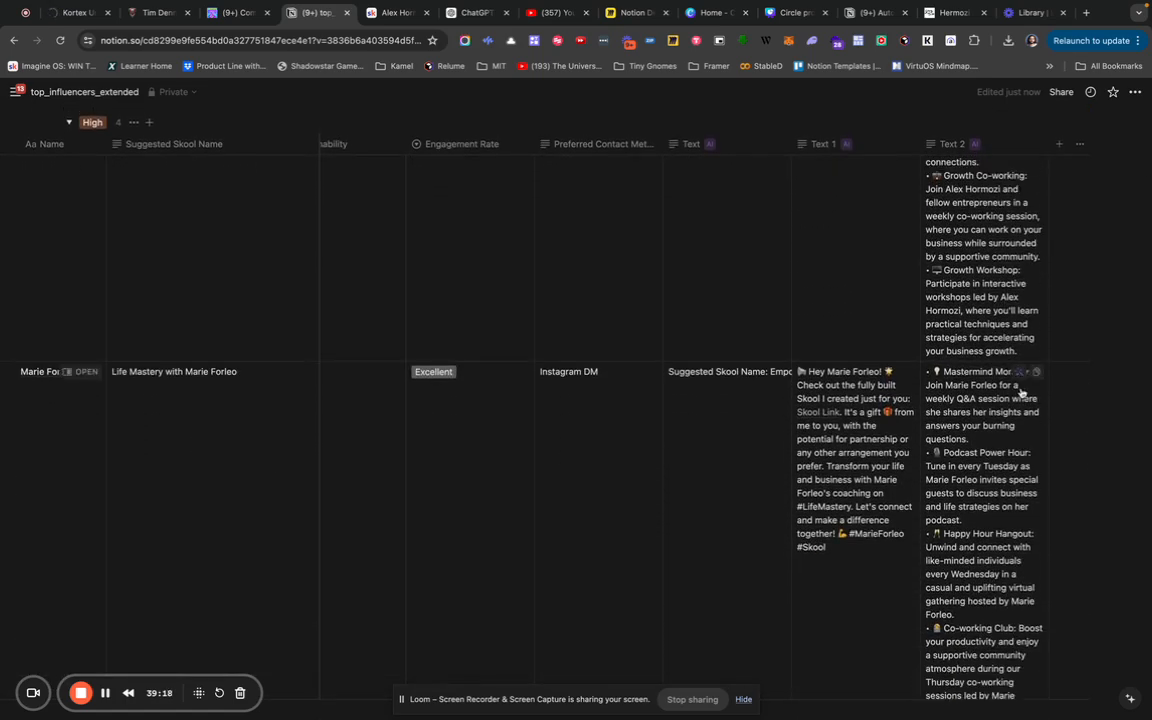
scroll(1020, 393, down, 3)
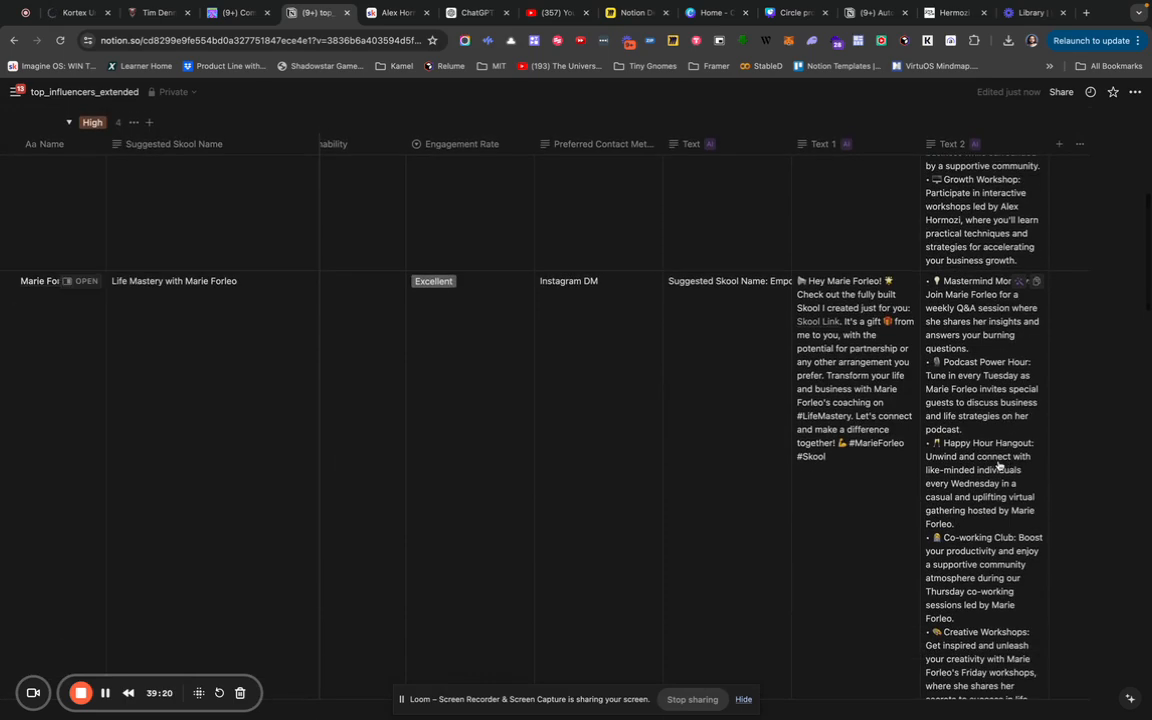
scroll(999, 465, down, 3)
scroll(999, 465, down, 5)
scroll(999, 465, down, 4)
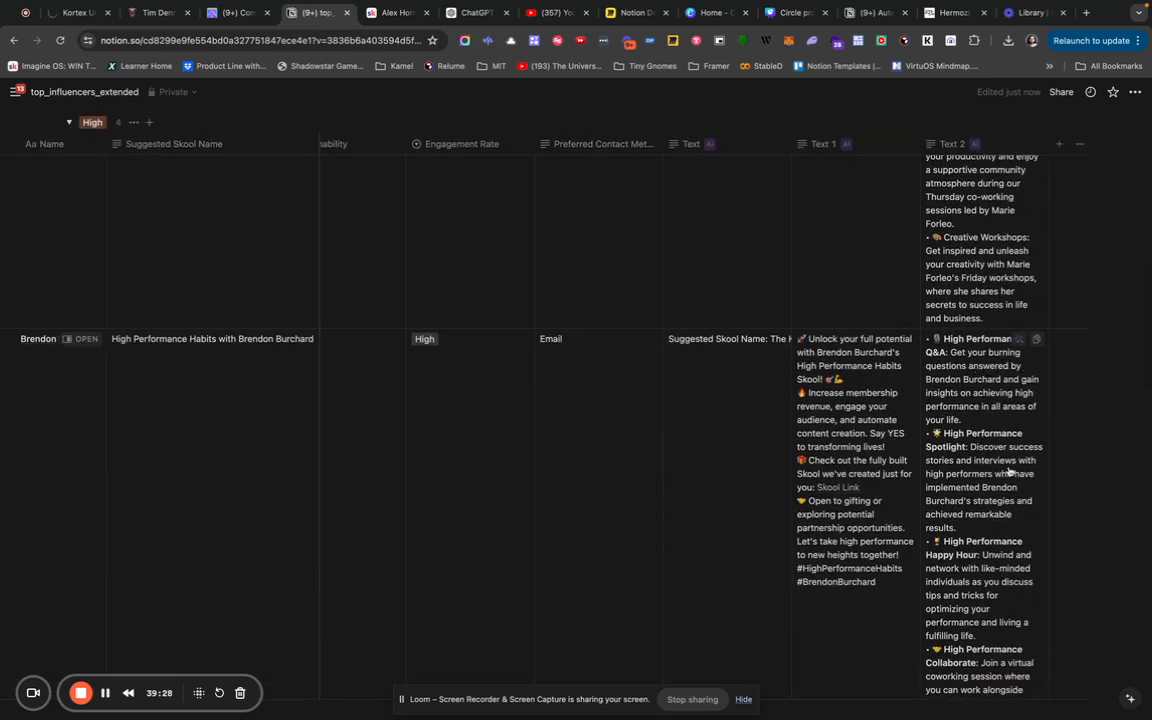
scroll(1010, 468, down, 5)
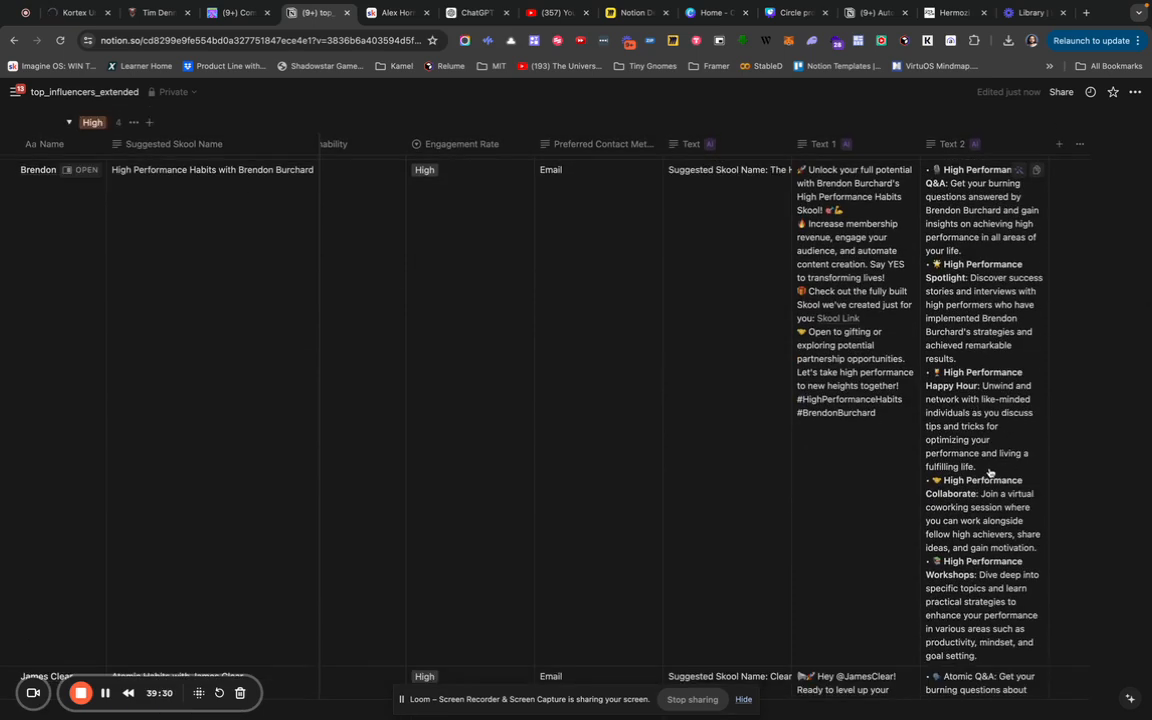
scroll(1005, 515, down, 8)
scroll(1010, 522, down, 1)
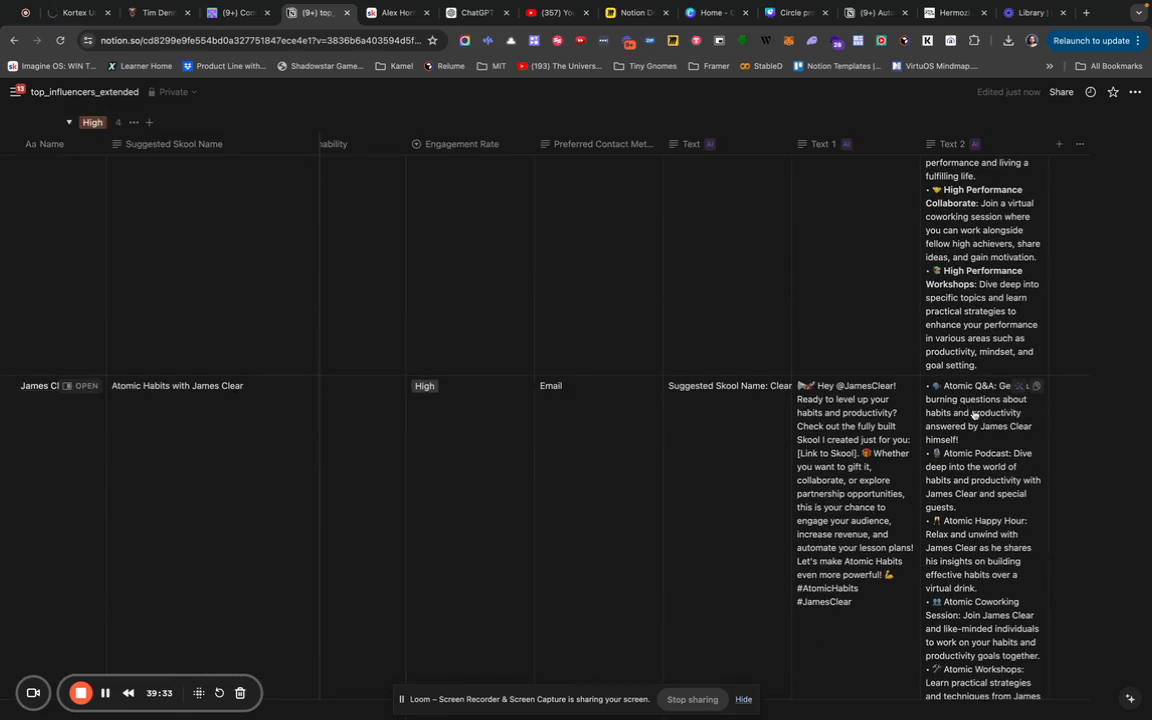
scroll(1008, 553, down, 3)
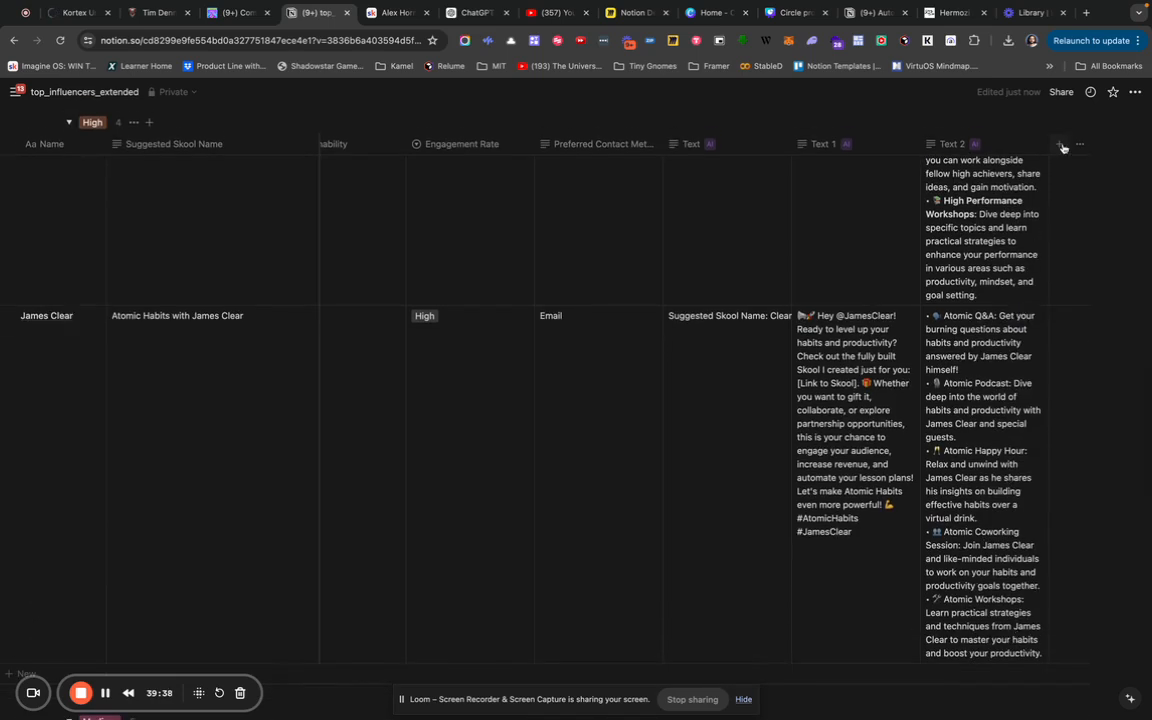
scroll(1063, 147, up, 10)
Add an AI custom autofill column, Text 3, and start its prompt with 'Give me a standardsized'.
click(1063, 225)
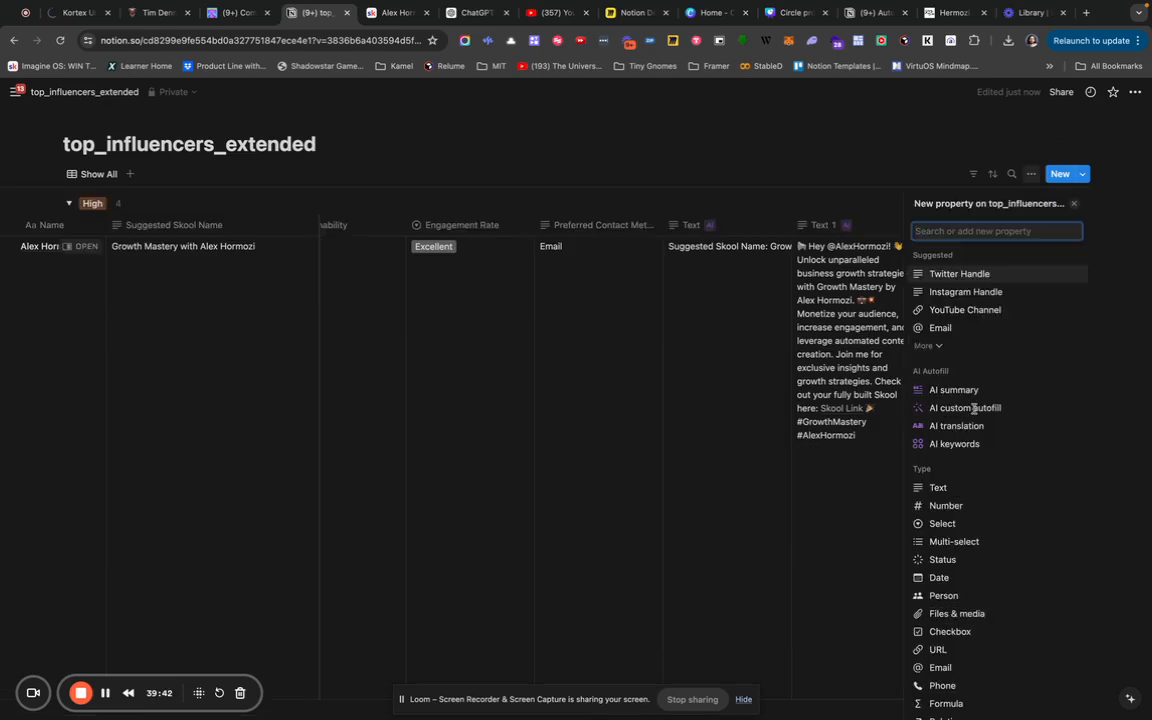
click(975, 409)
click(975, 409)
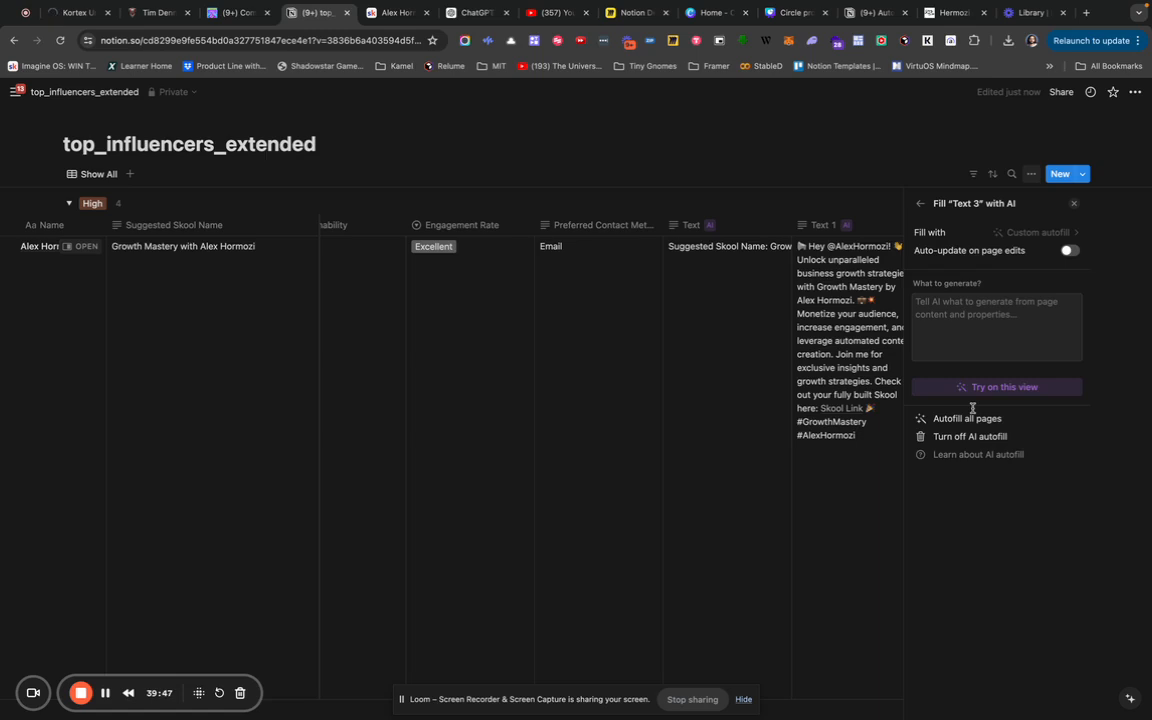
click(996, 326)
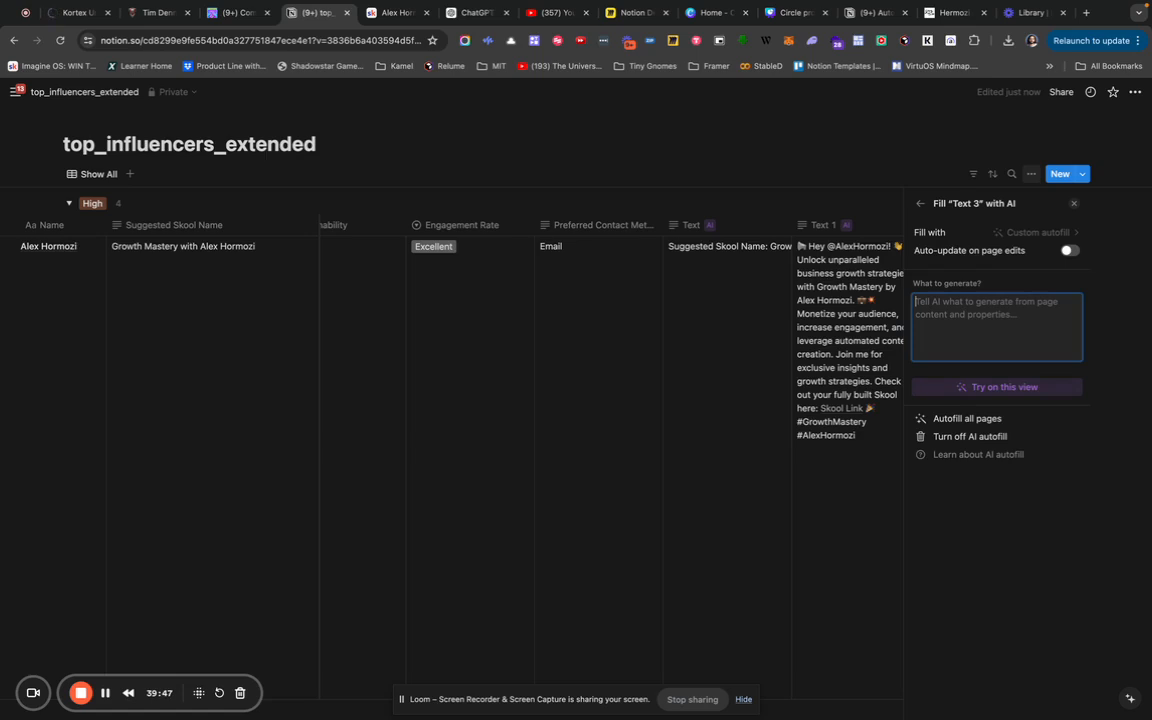
text(Give me a standardsized)
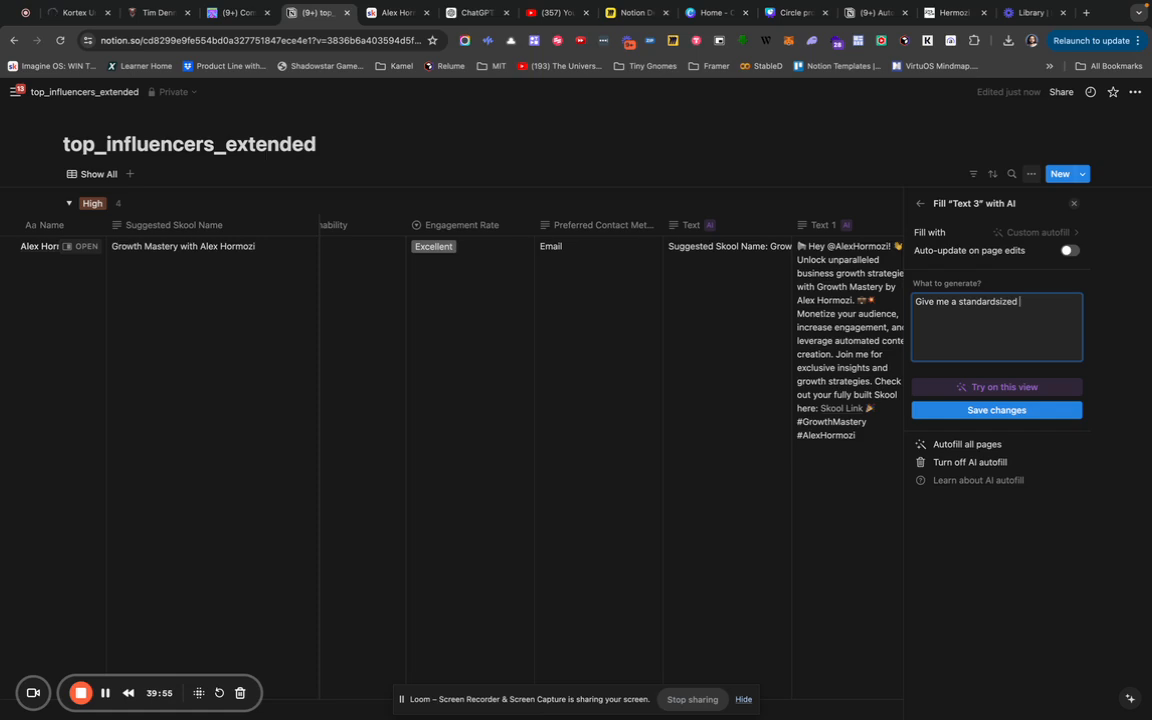
Write the Text 3 prompt: a brand-style-and-colour image-generator prompt for thumbnails and graphics, with customizable space.
text(prompt to use with an image generator)
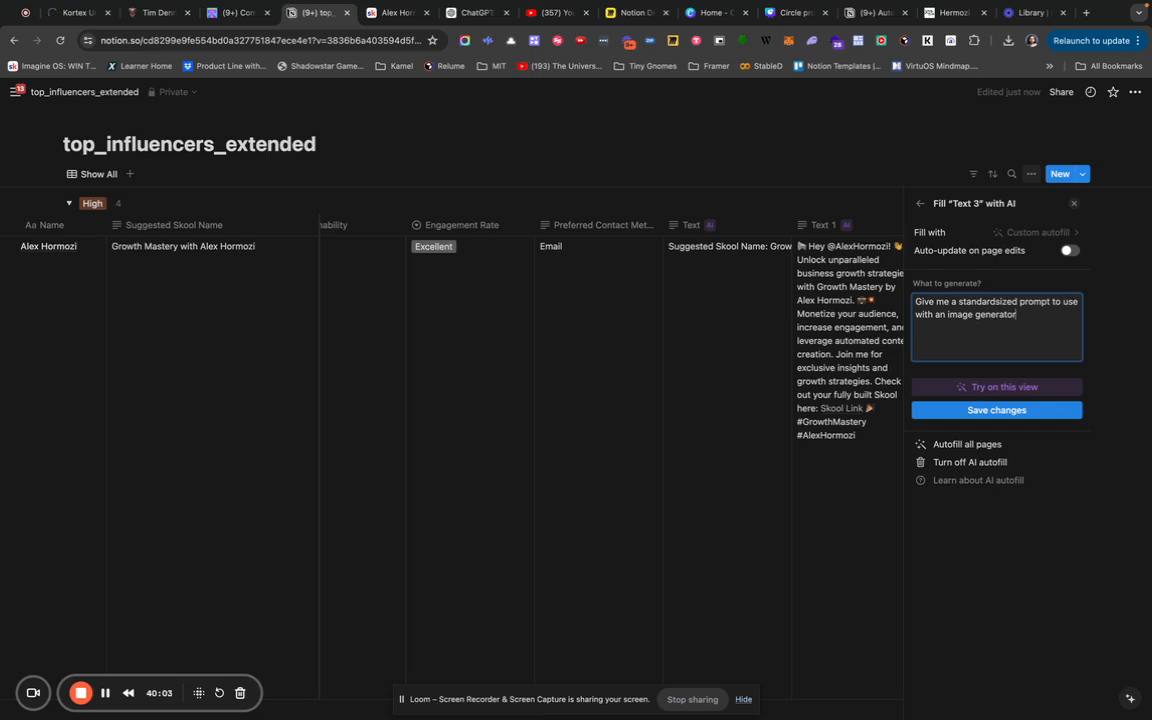
text( that matches the brand style)
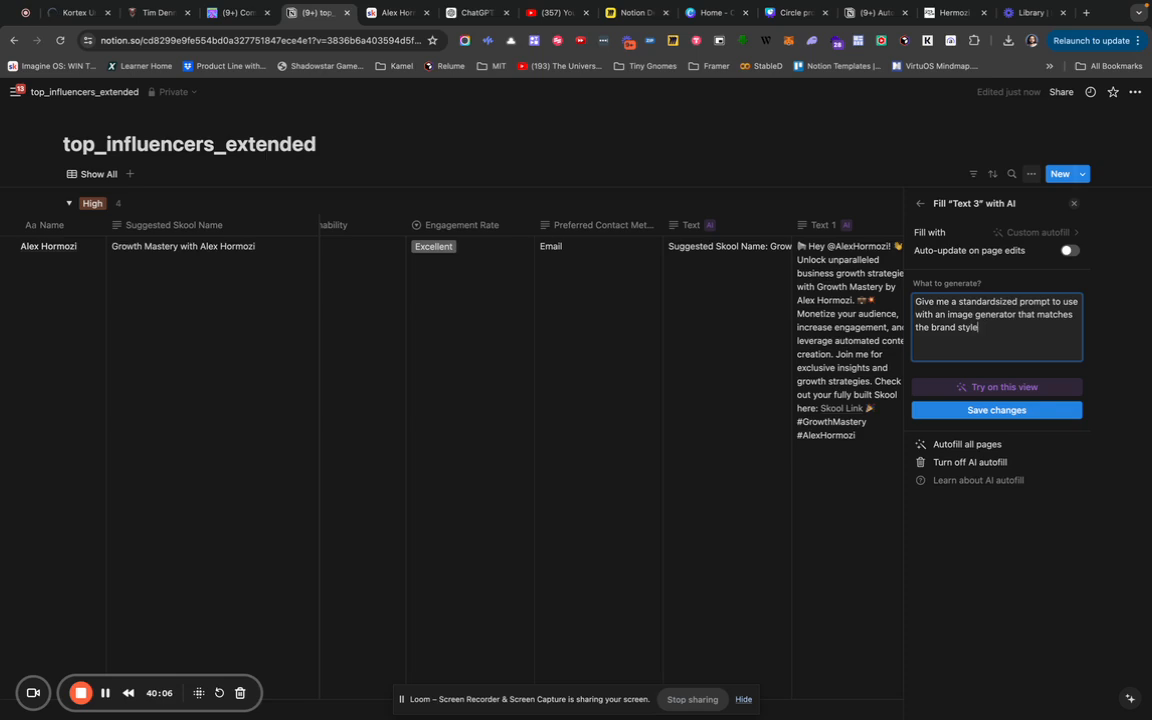
text( and colors of this influencer. I will be using this pro)
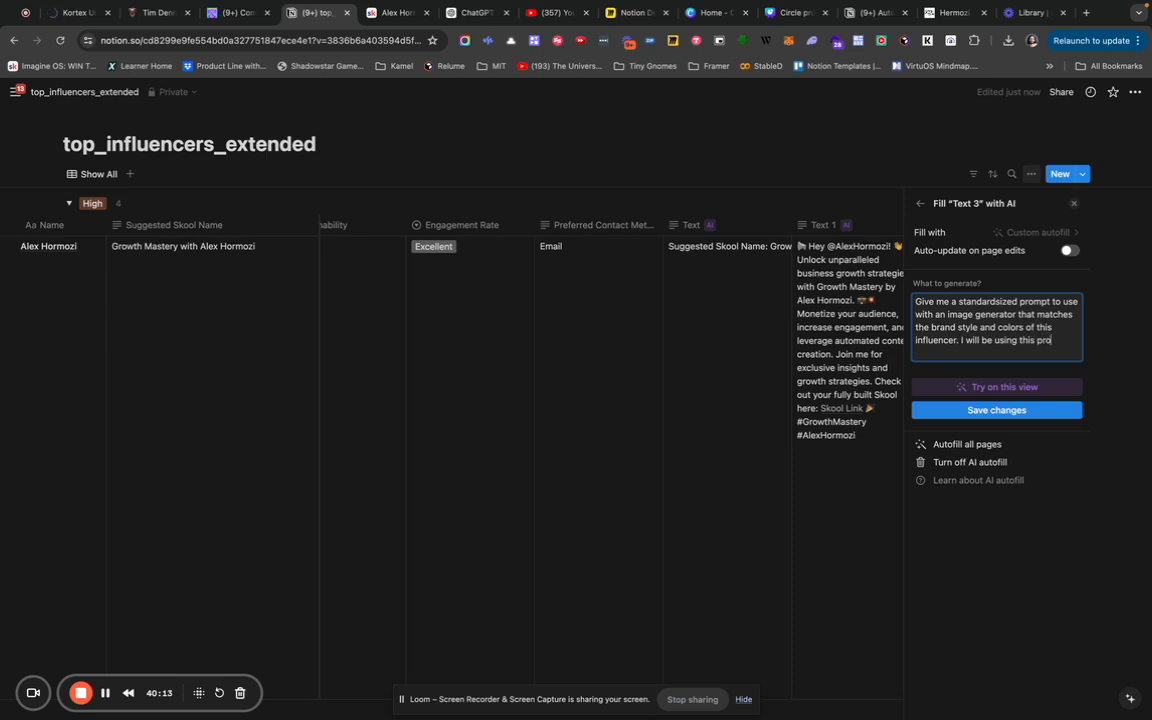
text(mpt to generate ai)
text(l the thumbnail images, )
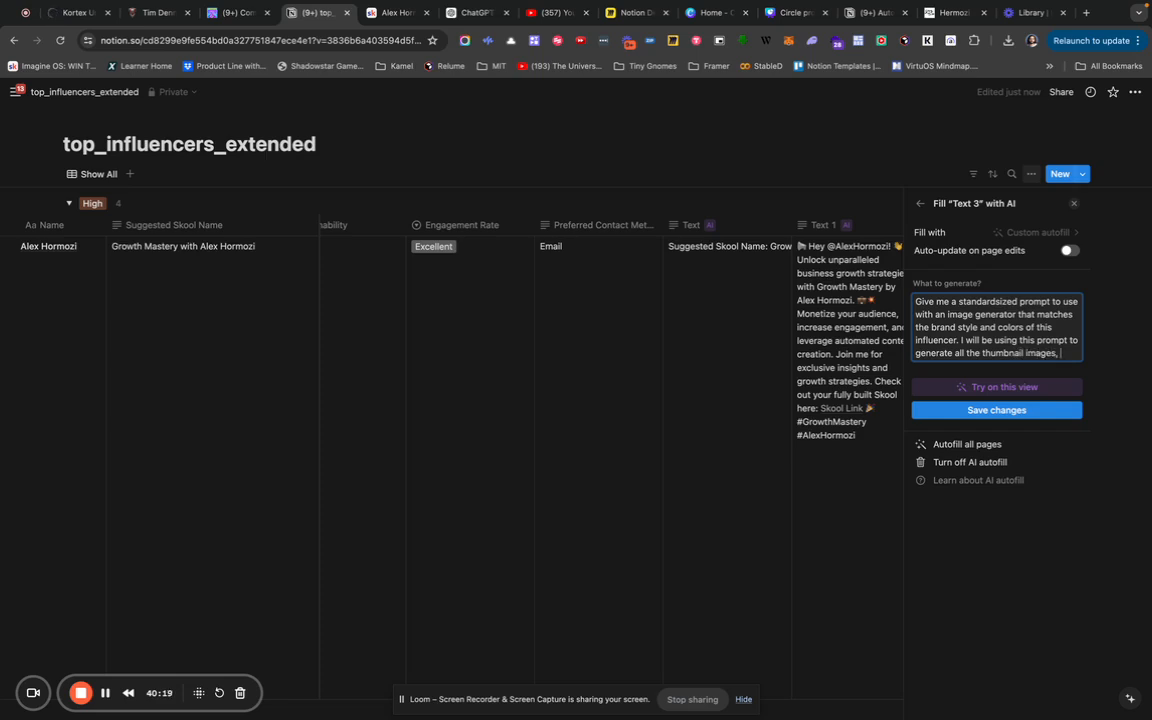
text(fonts )
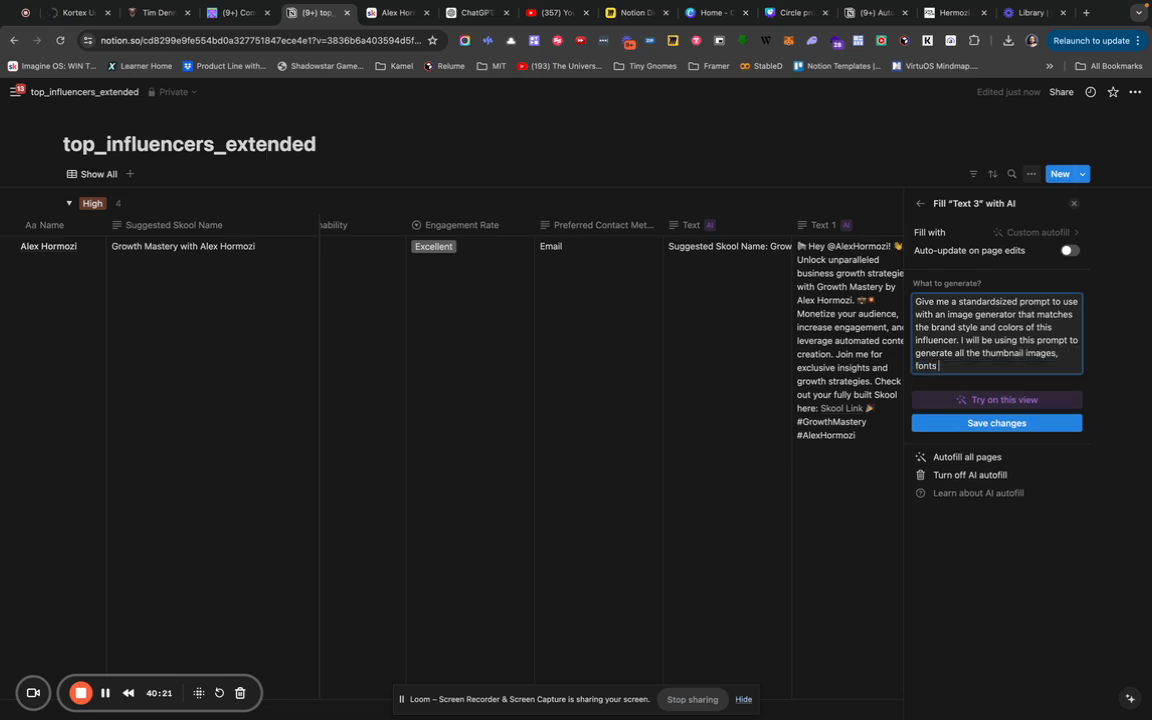
text(sty)
key(BackSpace)
key(BackSpace)
key(BackSpace)
key(BackSpace)
key(BackSpace)
key(BackSpace)
key(BackSpace)
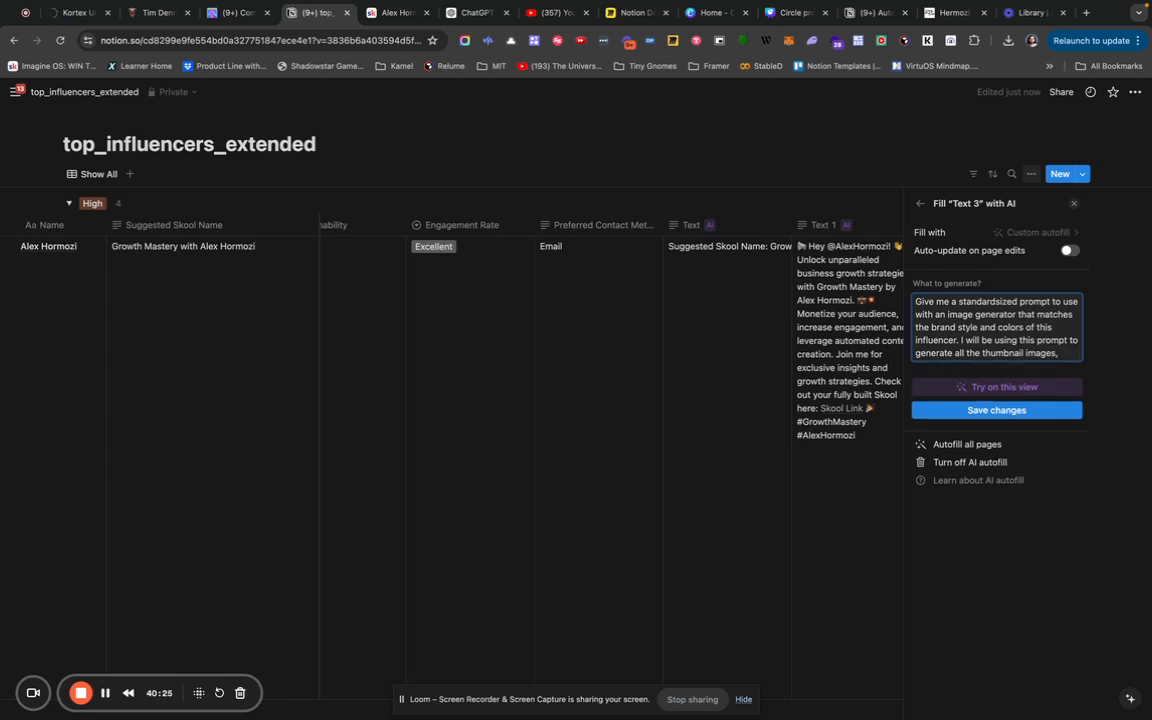
text(for cours)
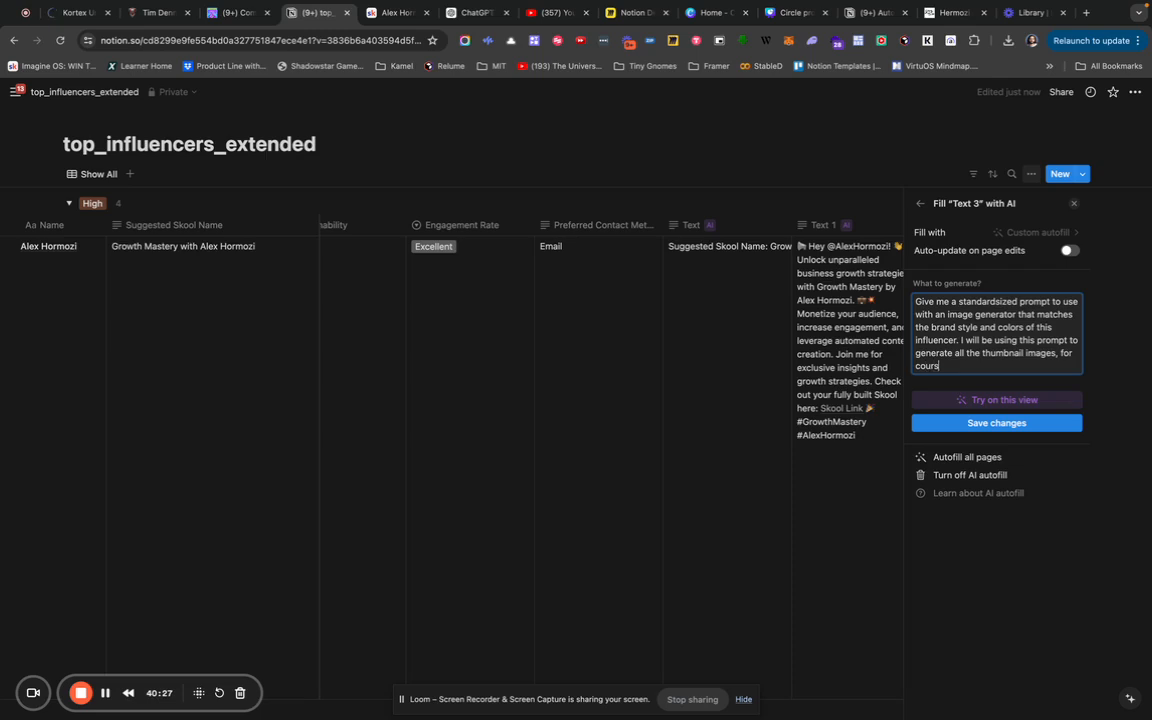
text(e thumbnails, lesson thumbnails, gr)
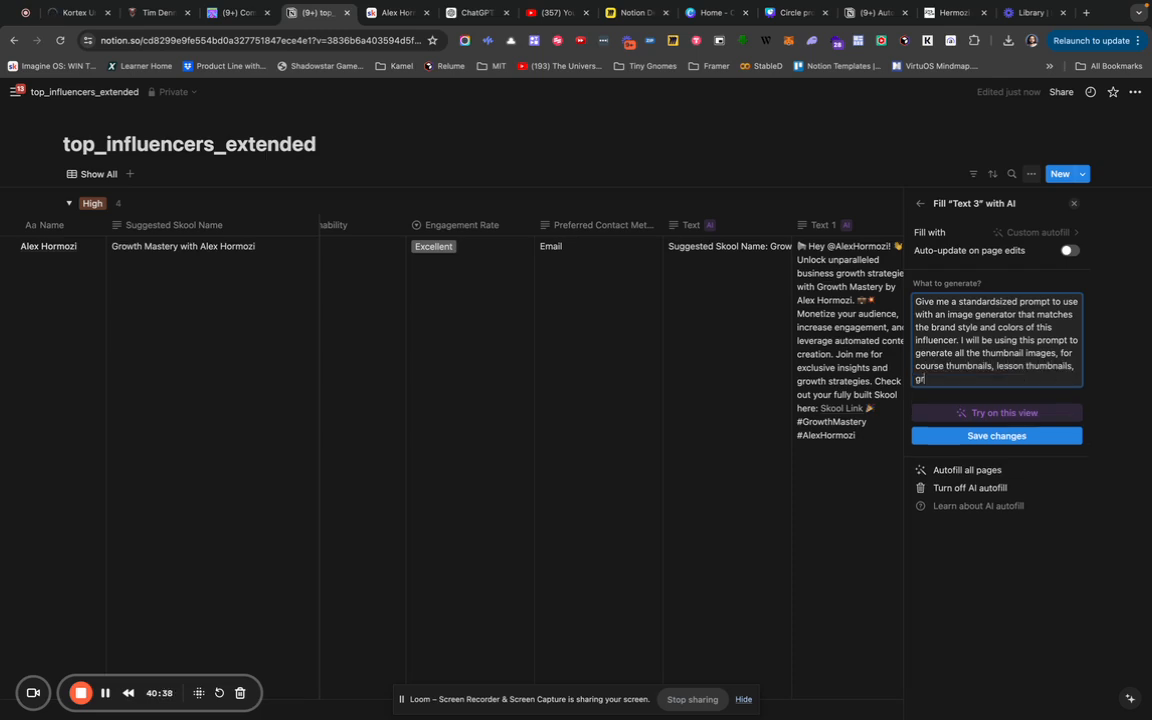
text(aphics and more.  S)
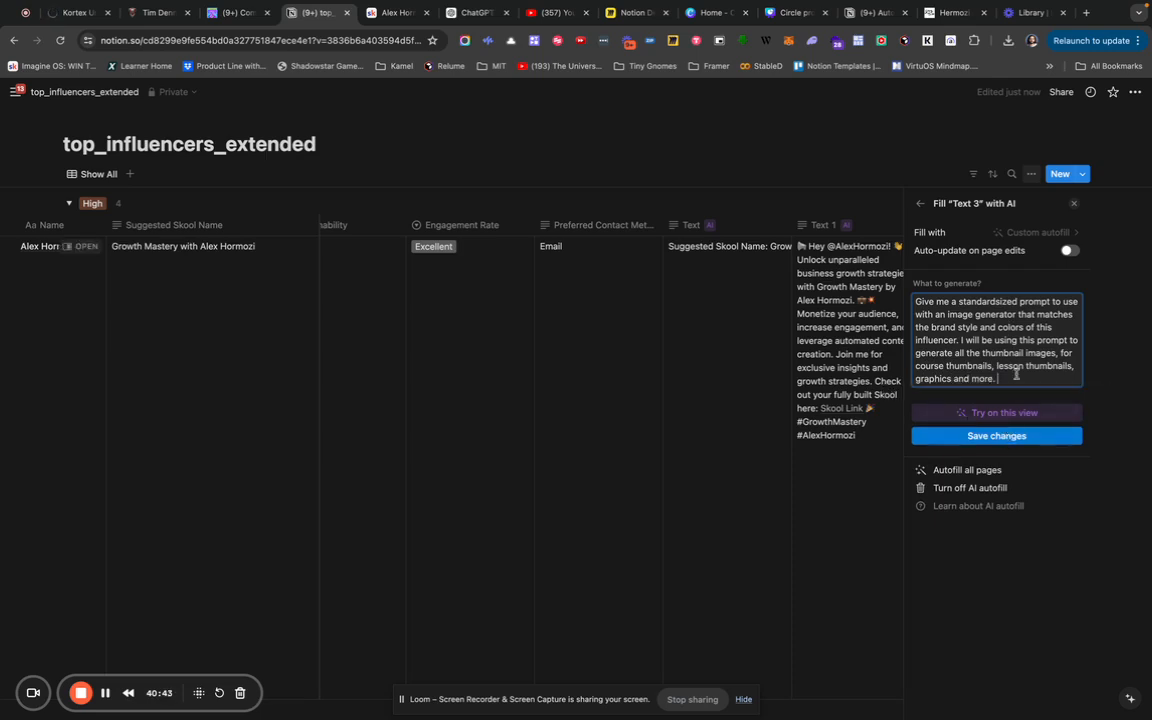
text(o m)
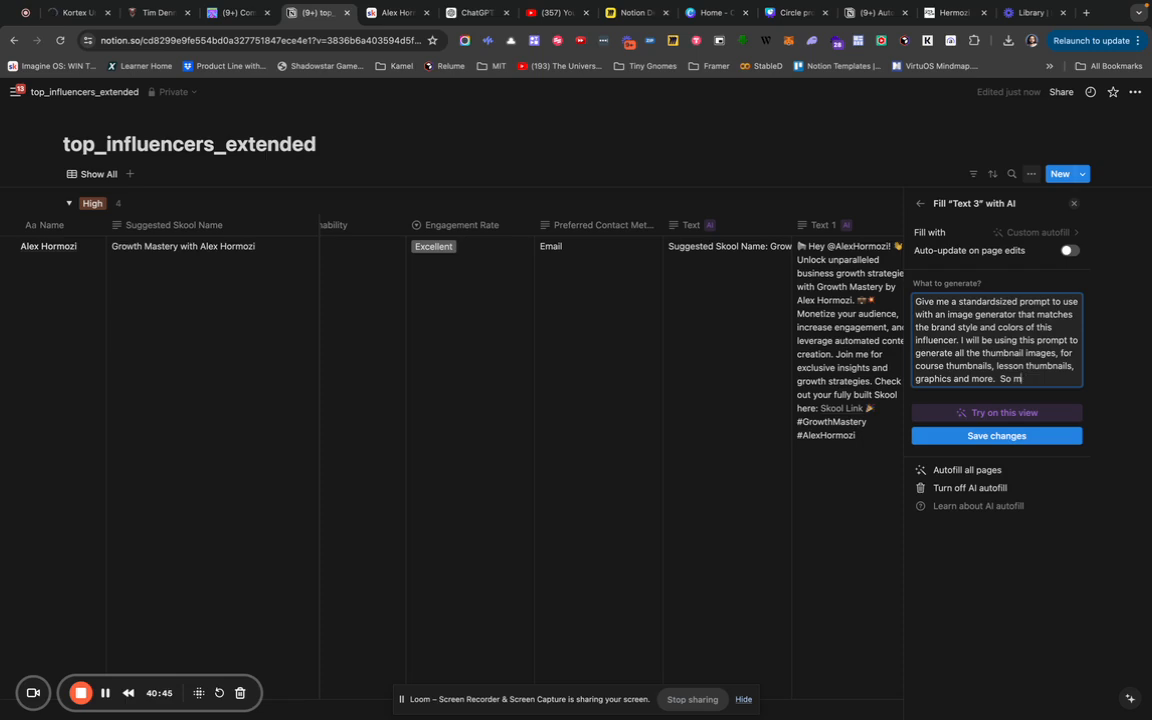
key(BackSpace)
key(BackSpace)
key(BackSpace)
text(Thus, i will copy and paste this)
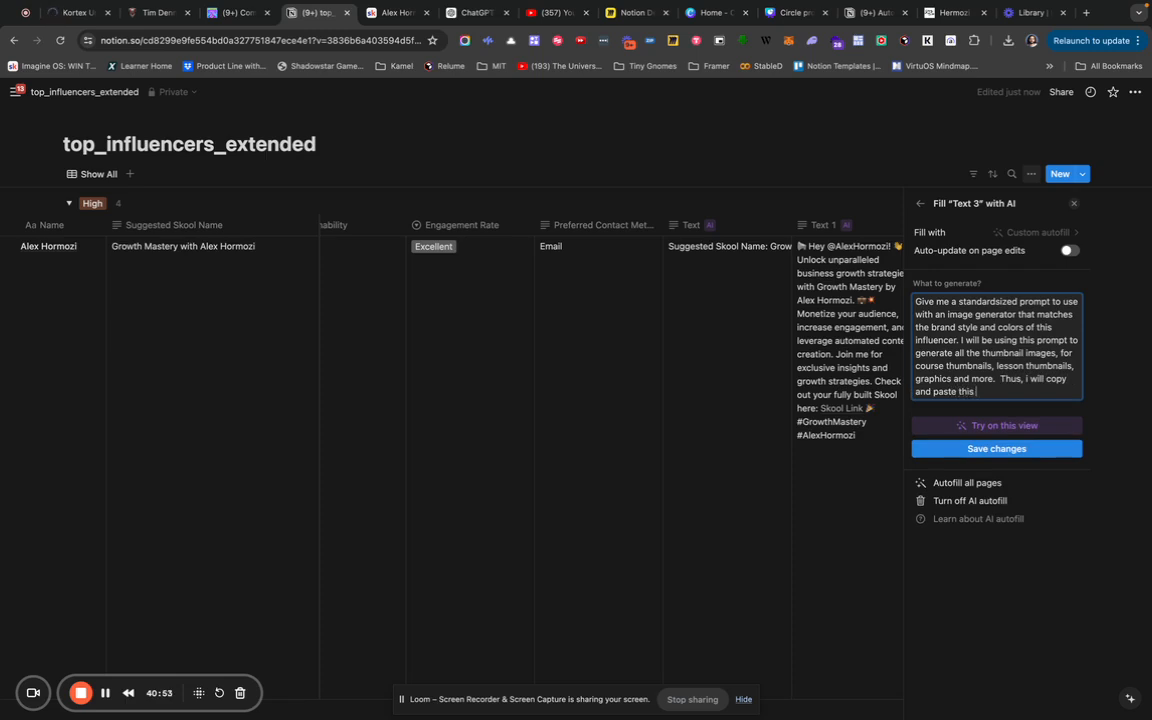
text( portion of the prom)
text(pt to tell the image )
text(generator what)
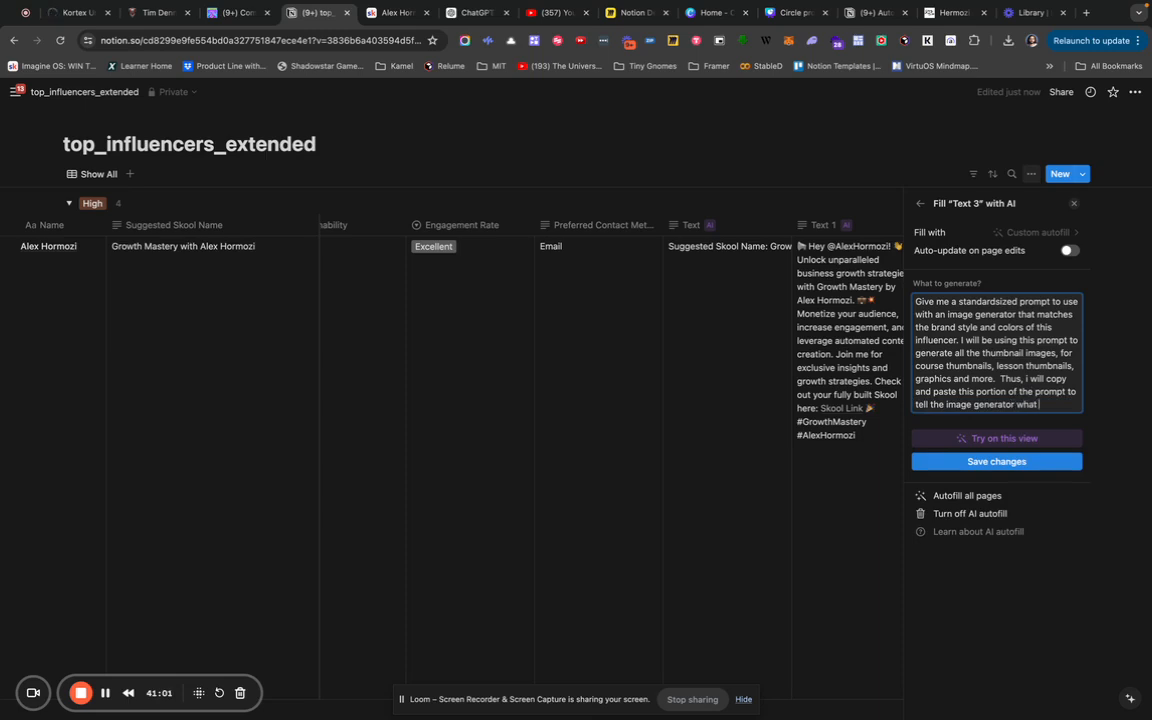
text( style to create, and)
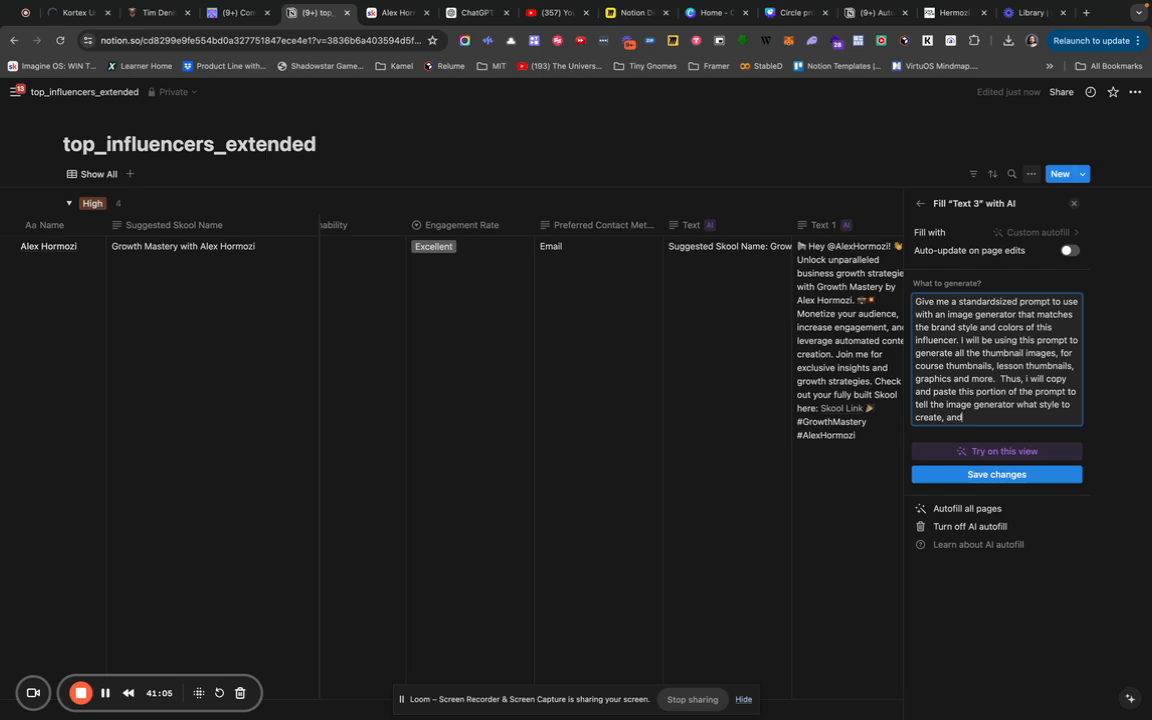
text( then i an)
key(BackSpace)
text(can tell)
key(BackSpace)
key(BackSpace)
key(BackSpace)
text(have a )
text(blank space )
text(to add it)
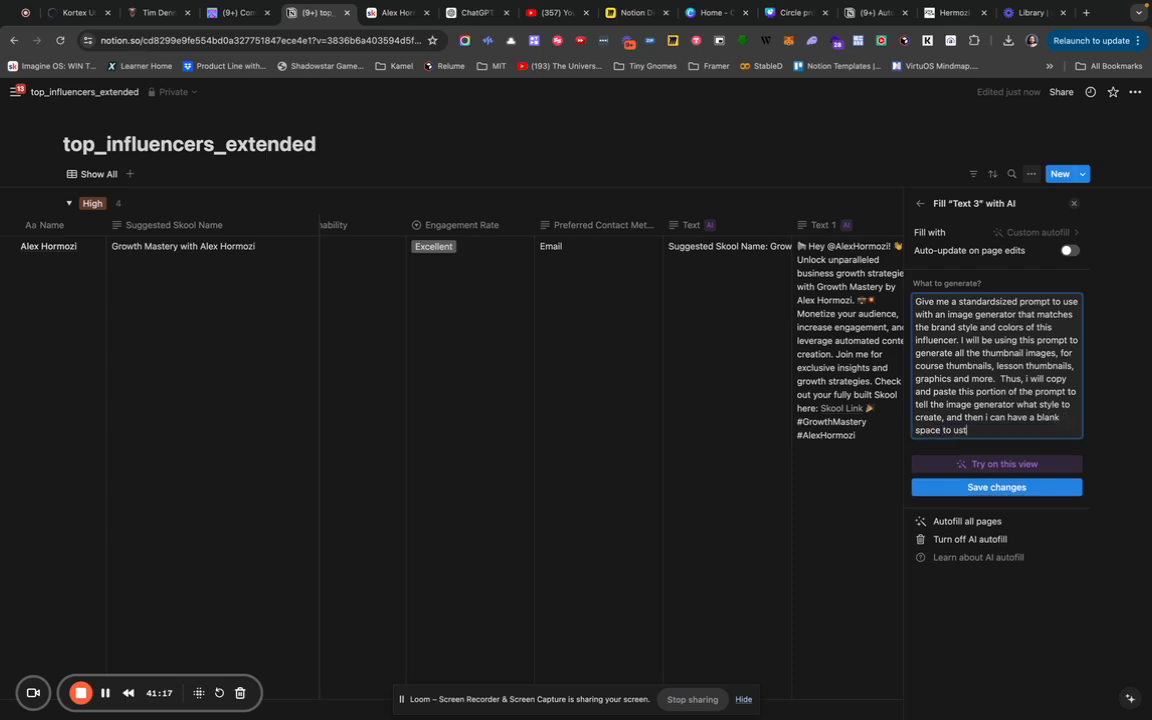
key(BackSpace)
key(BackSpace)
key(BackSpace)
key(BackSpace)
key(BackSpace)
key(BackSpace)
text(customize wh)
text(at i want the )
text(image generator t)
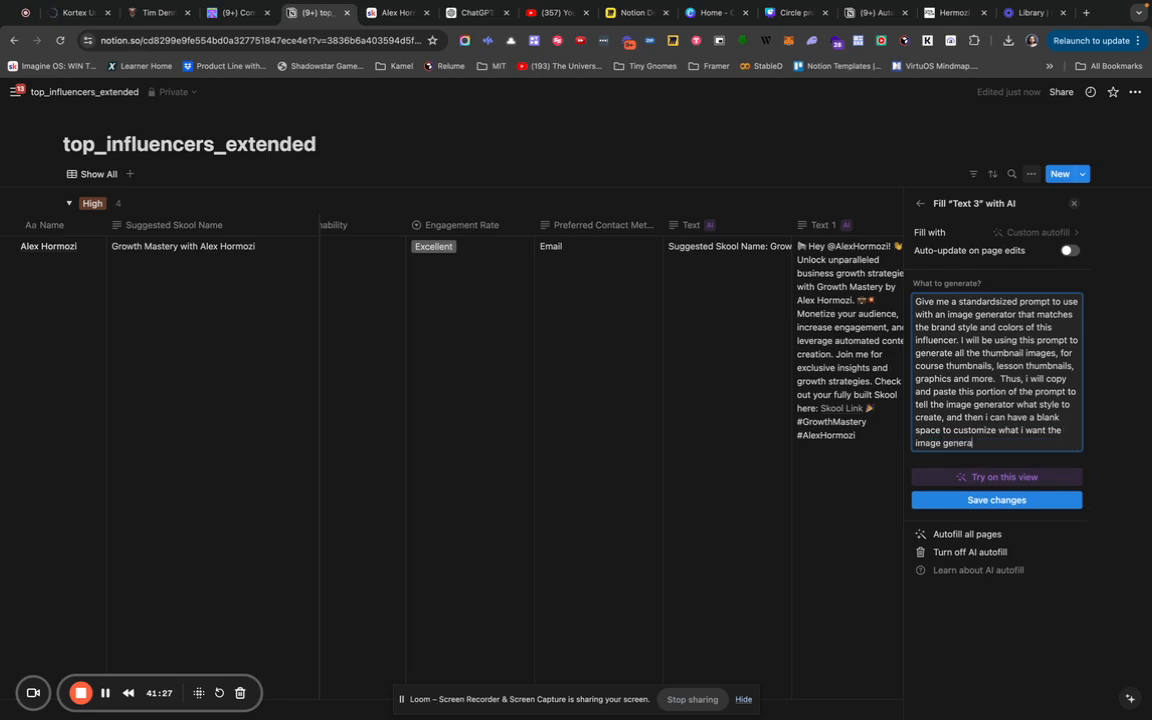
text(o create in that style)
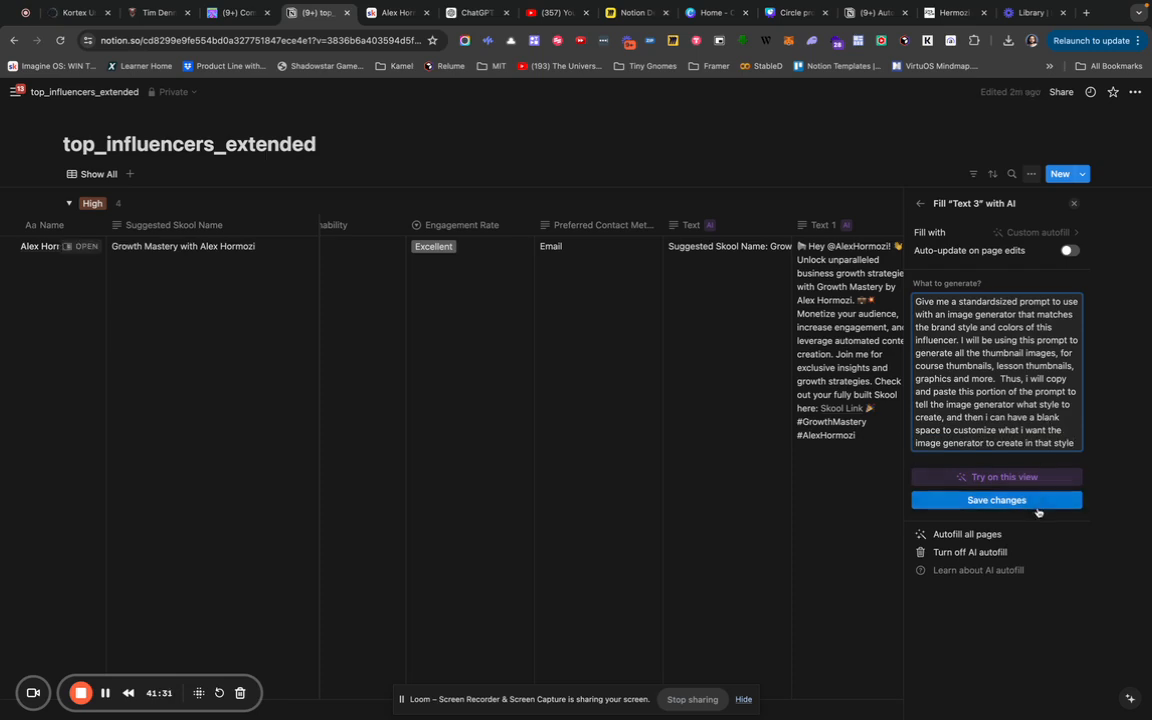
Save the Text 3 instruction, dismiss the AI upgrade offer, and run autofill on this view.
click(1038, 505)
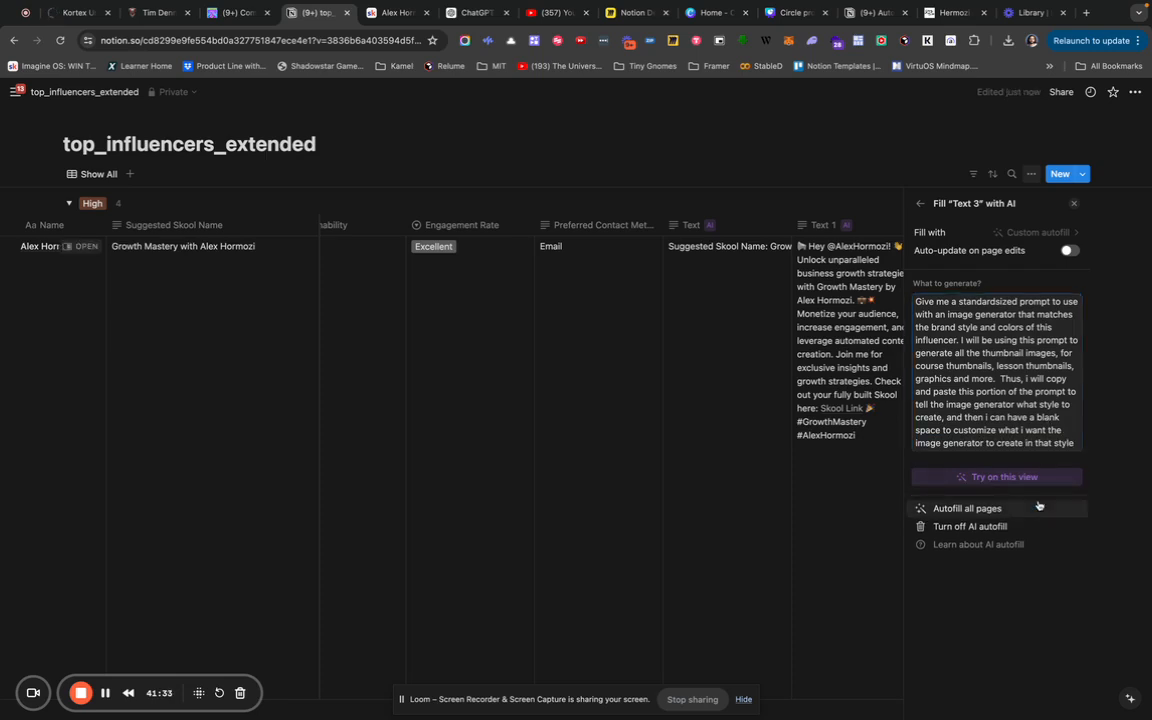
click(1037, 478)
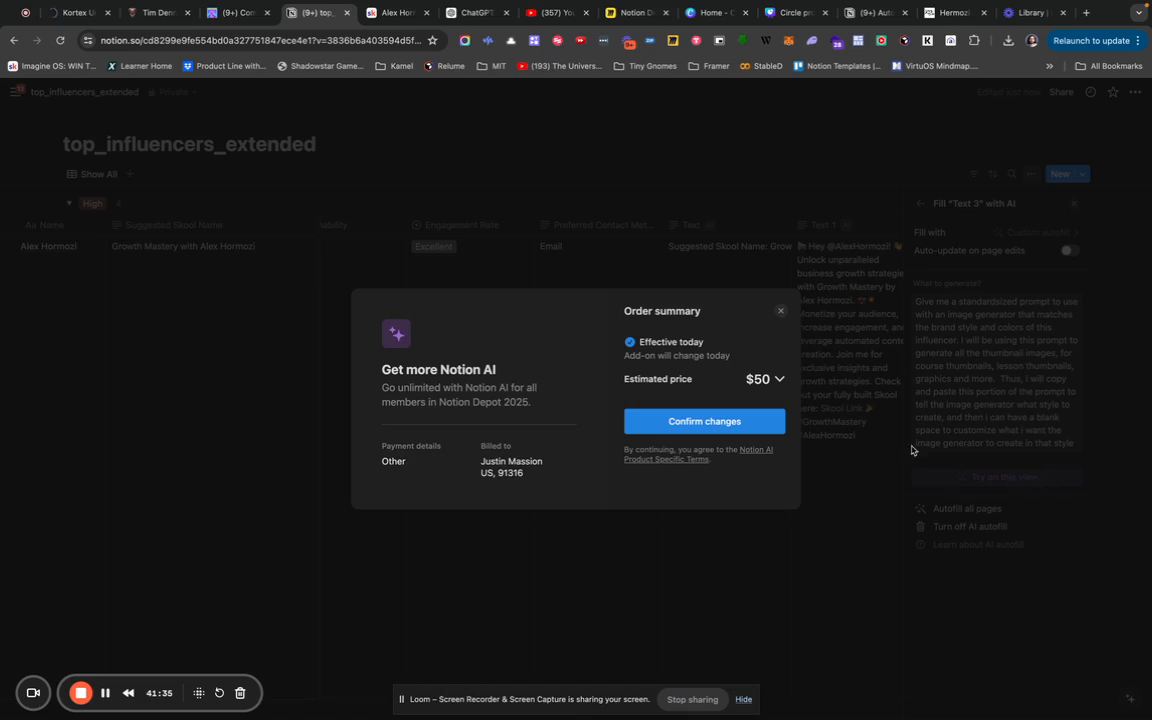
click(781, 311)
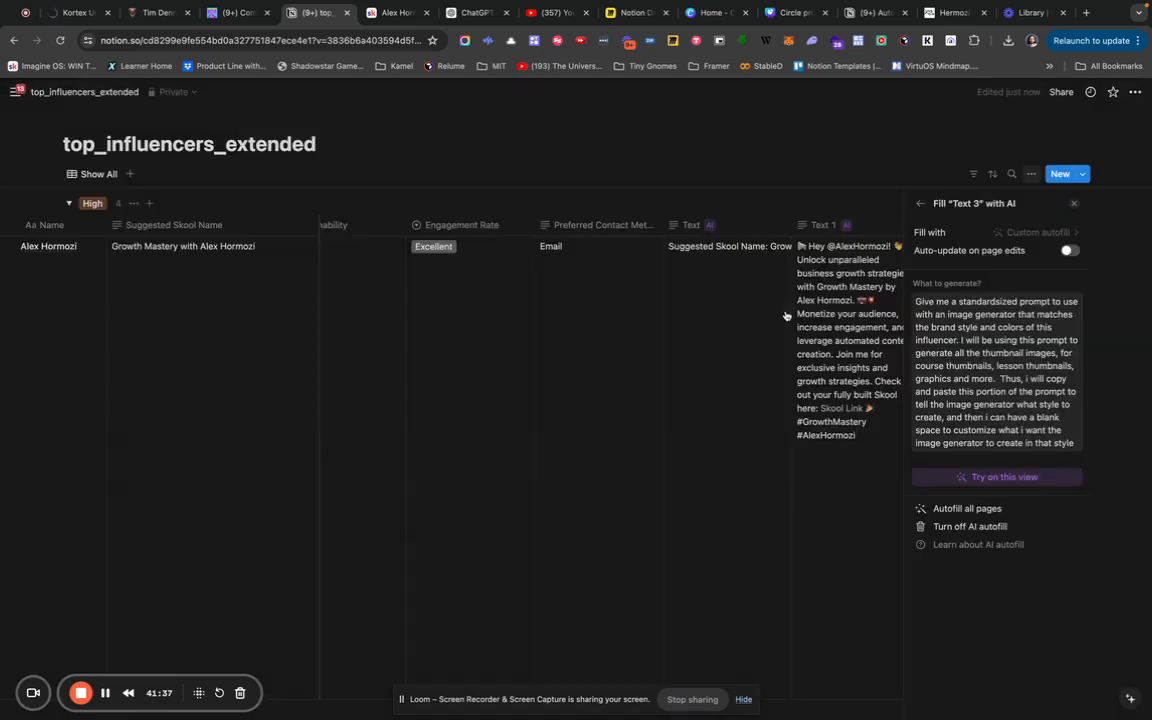
click(979, 485)
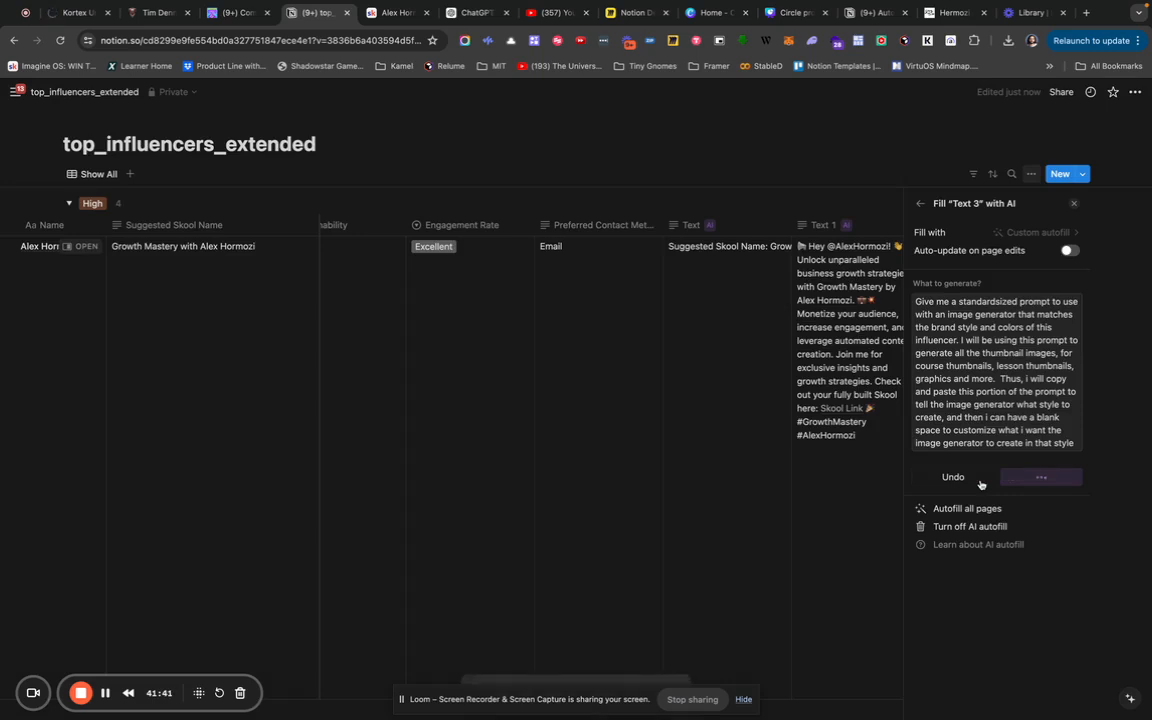
click(1075, 205)
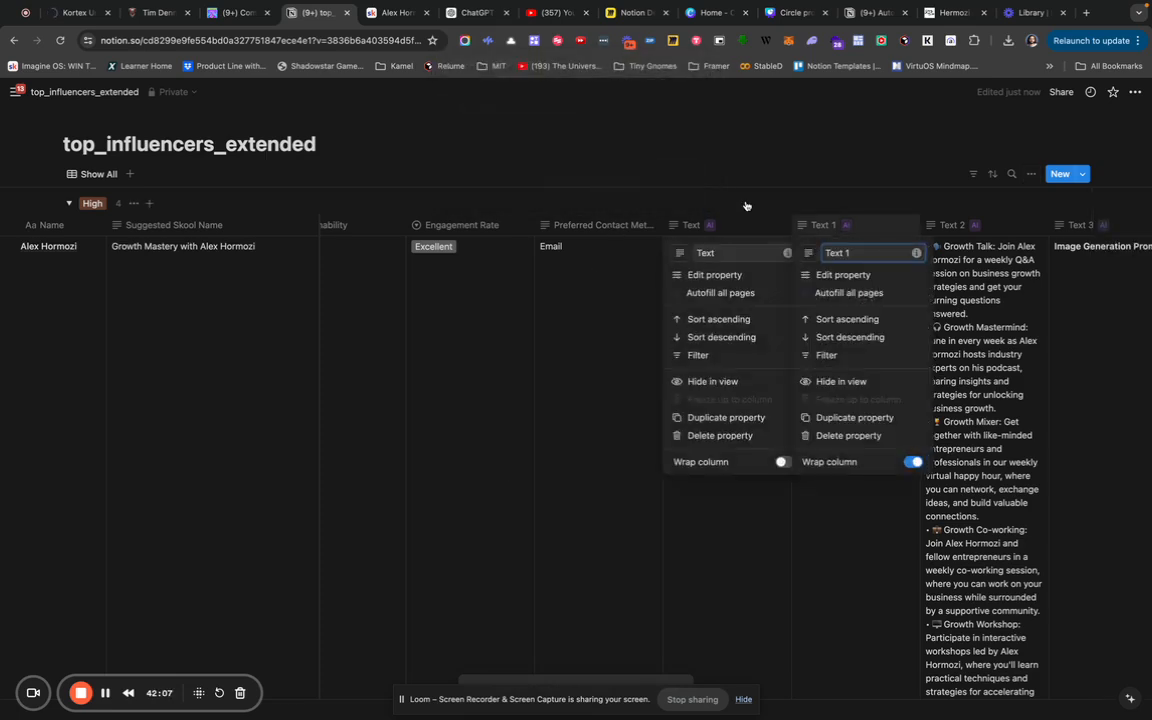
Turn on Wrap column for the Text 3 column.
click(853, 229)
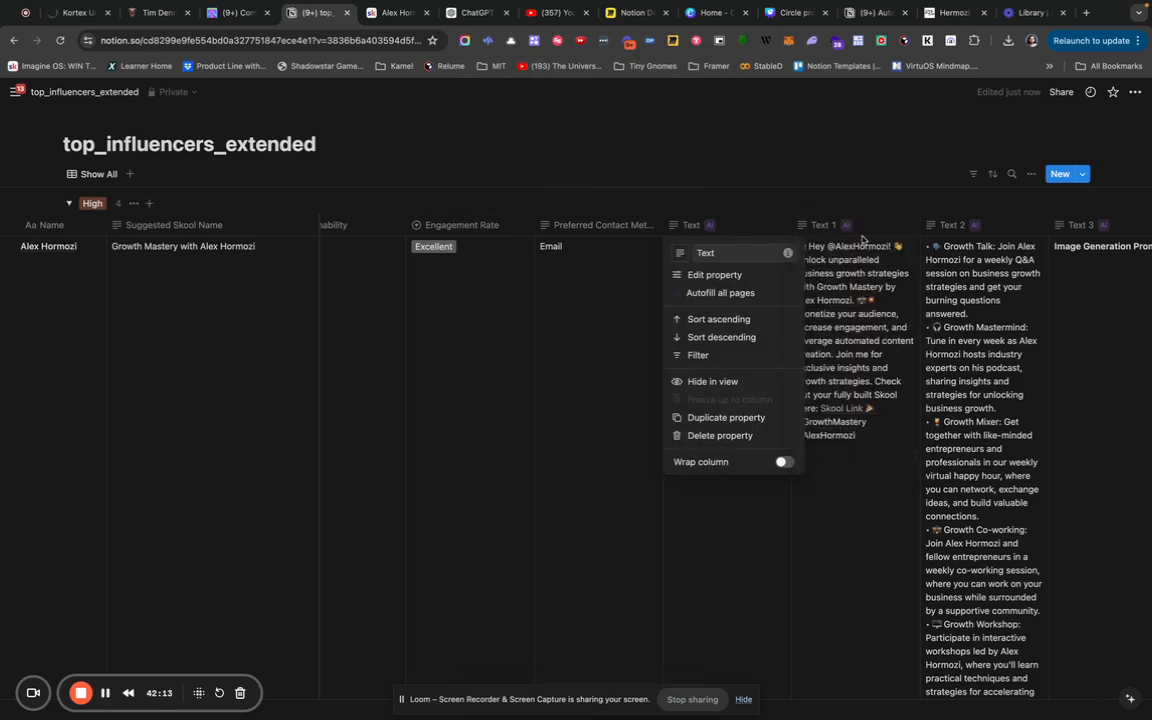
click(860, 243)
scroll(884, 262, right, 3)
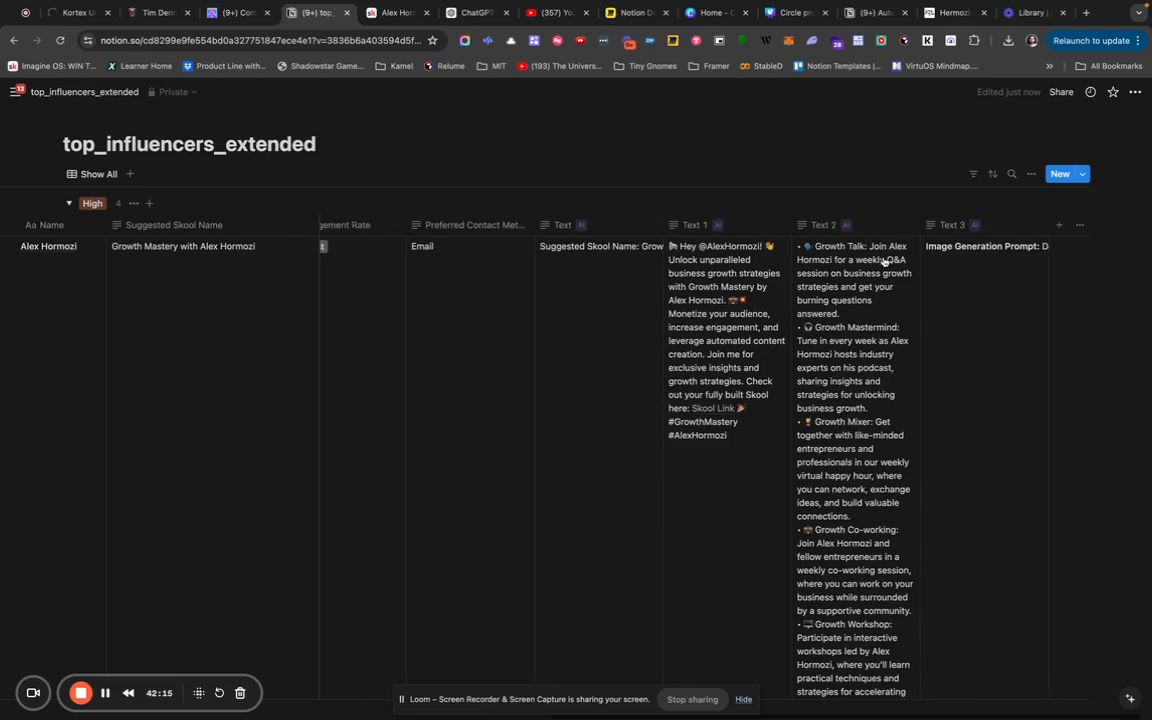
click(1015, 230)
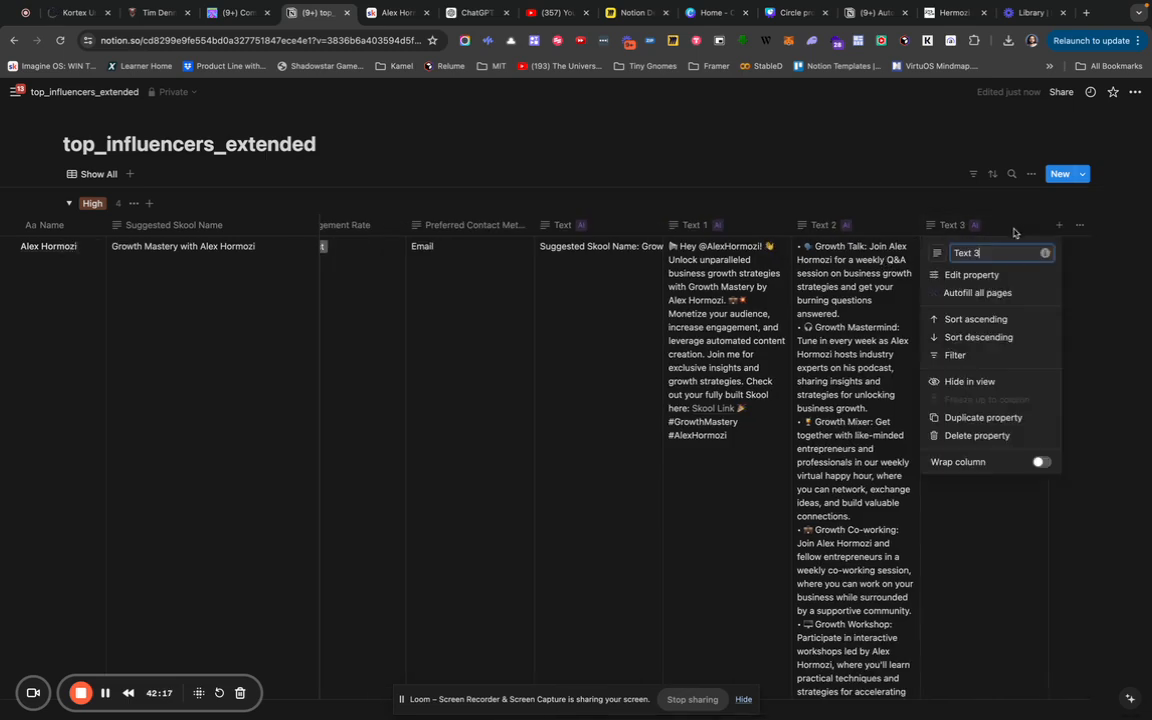
click(1041, 462)
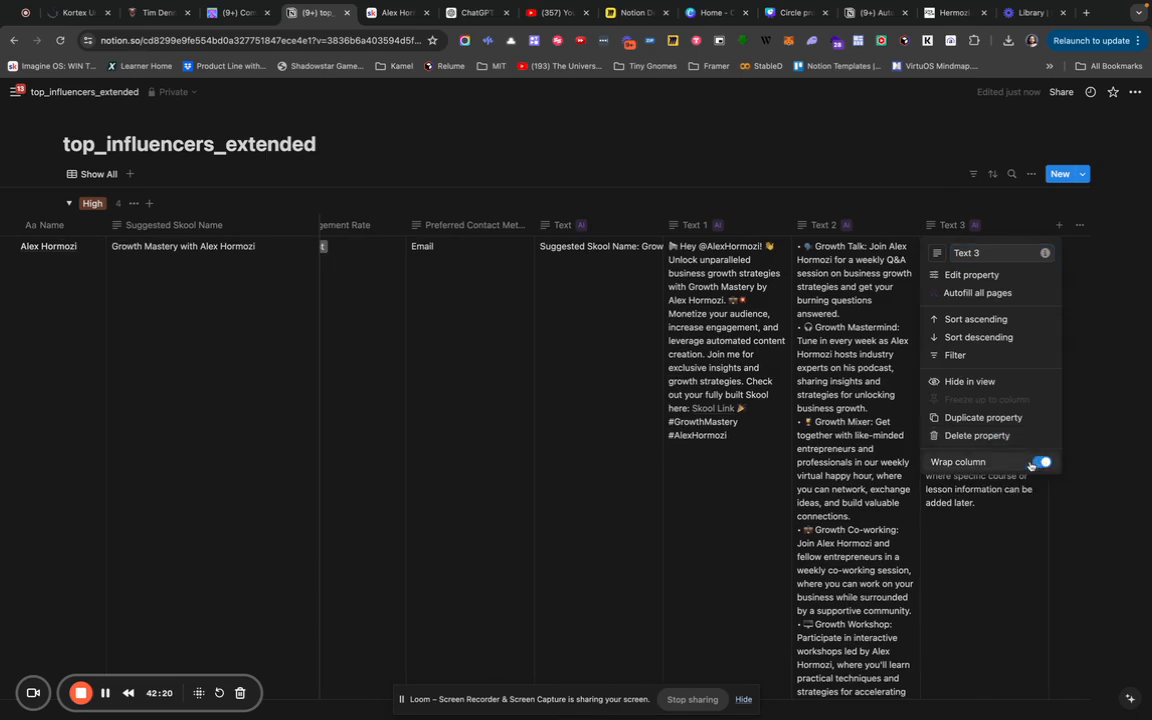
click(961, 226)
Rename Text 3 to 'Image Style Prompt', copy its generated prompt, and open a new browser tab.
click(961, 226)
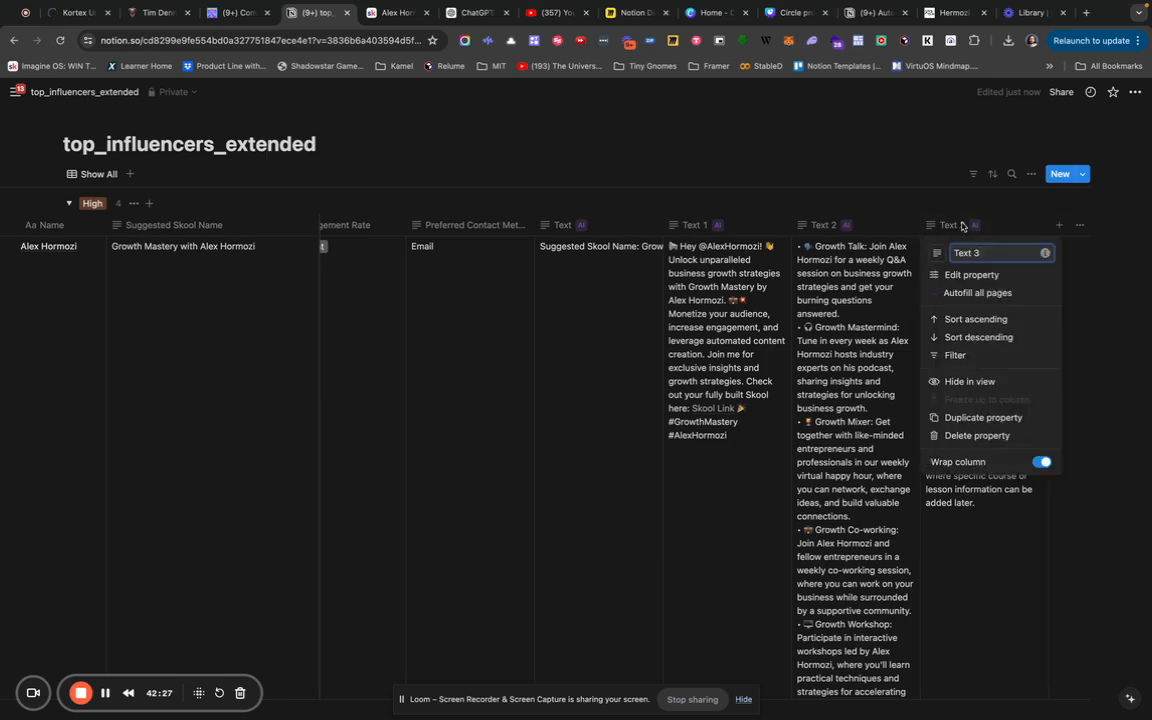
key(BackSpace)
key(BackSpace)
key(BackSpace)
key(BackSpace)
key(BackSpace)
key(BackSpace)
text(Generat)
key(BackSpace)
key(BackSpace)
key(BackSpace)
key(BackSpace)
key(BackSpace)
key(BackSpace)
key(BackSpace)
text(Image Promp)
key(BackSpace)
key(BackSpace)
key(BackSpace)
key(BackSpace)
text(Style Prompt)
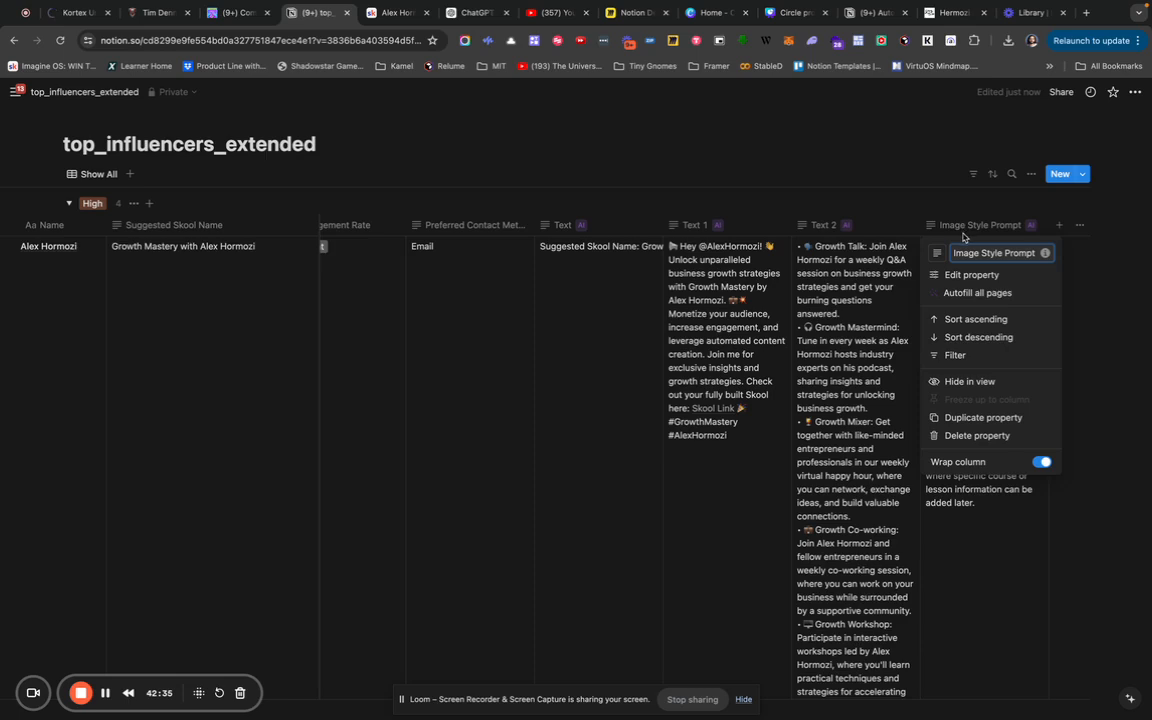
click(939, 185)
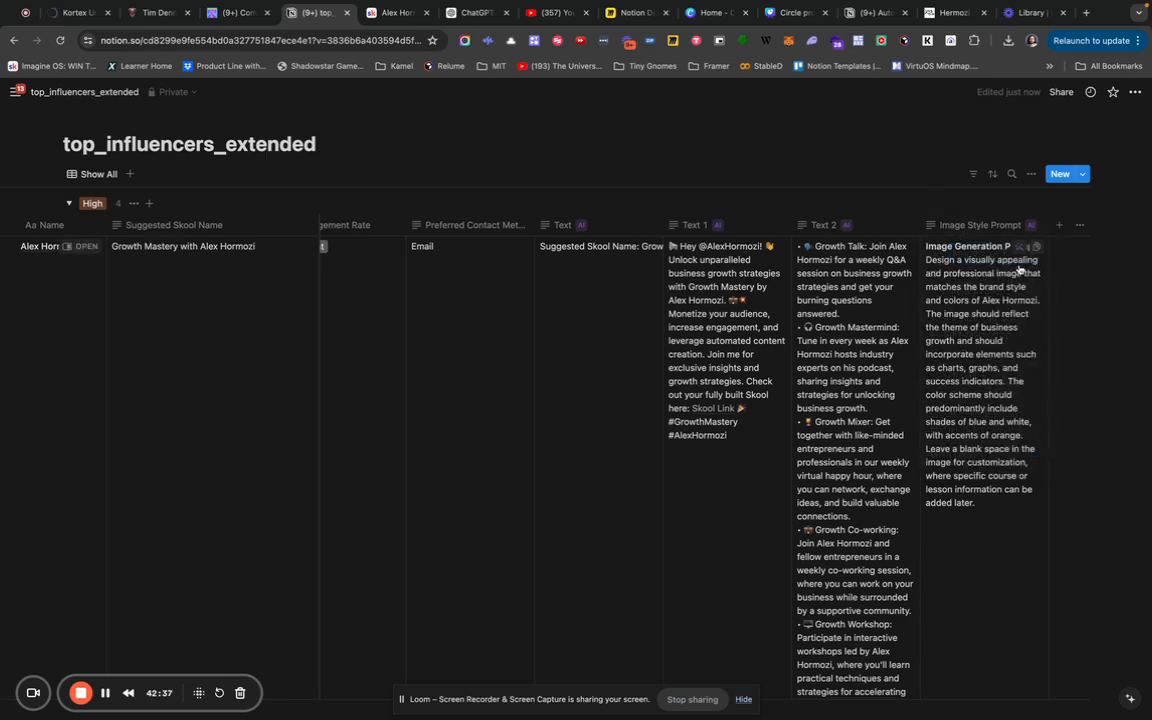
click(1039, 249)
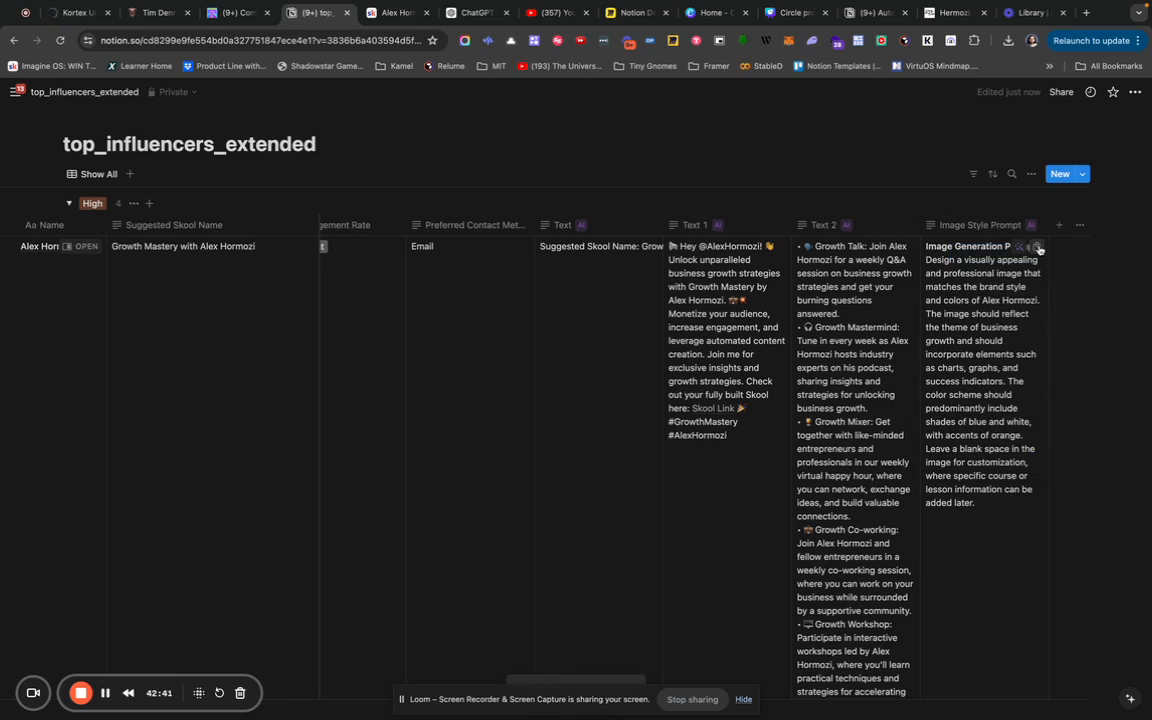
click(1087, 15)
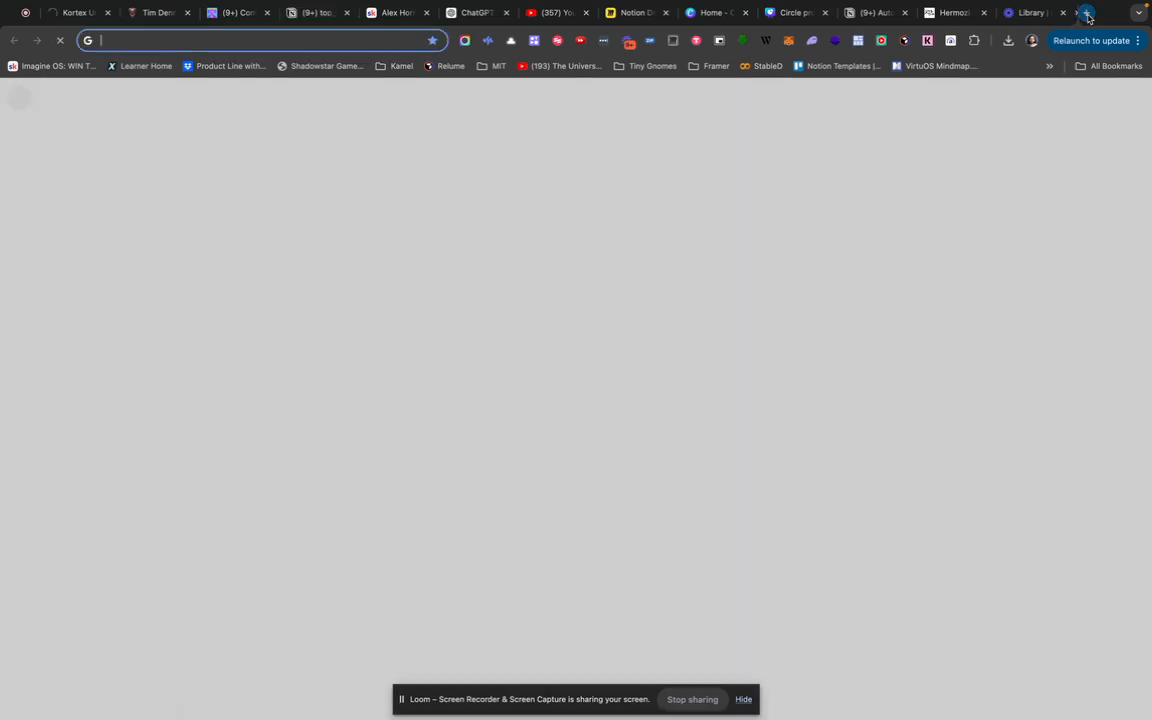
Go to ideogram.ai in the new tab.
text(ideogram.ai)
key(Return)
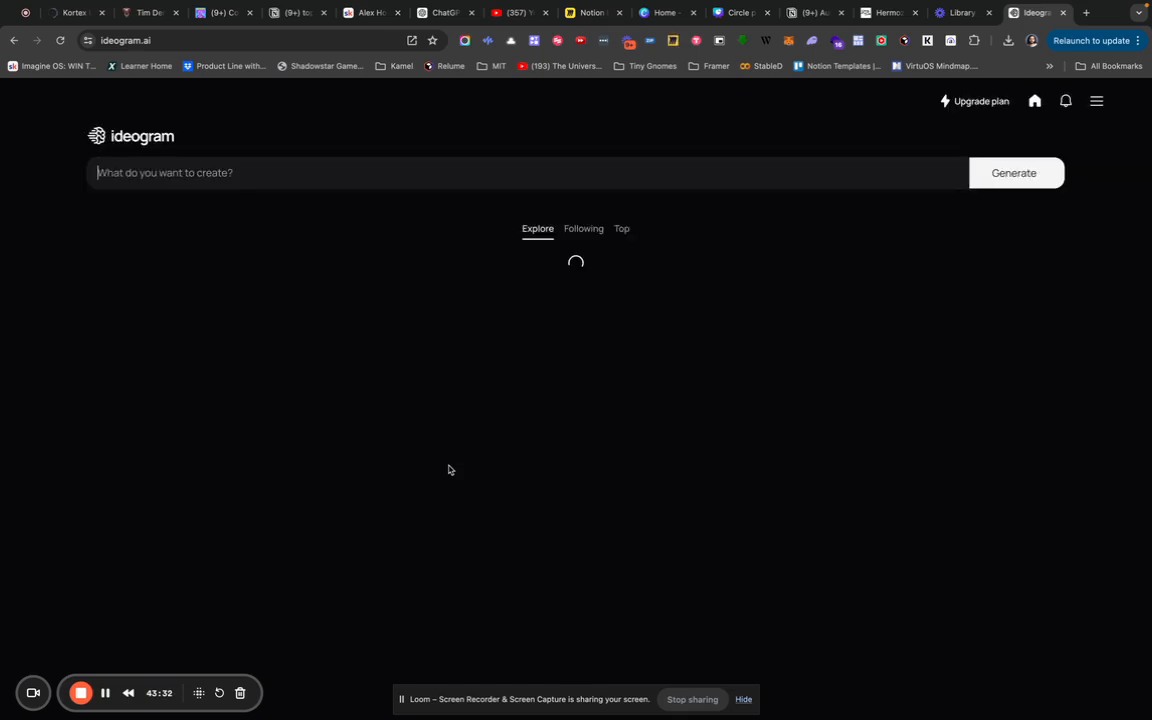
Paste the style prompt into Ideogram, delete its heading line, and add a blank first line.
click(511, 168)
text(Image Generation Prompt: Design a visually appealing and professional image that matches the brand style and colors of Alex Hormozi. The image should reflect the theme of business growth and should incorporate elements such as charts, graphs, and success indicators. The color scheme should predominantly include shades of blue and white, with accents of orange. Leave a blank space in the image for customization, where specific course or lesson information can be added later.)
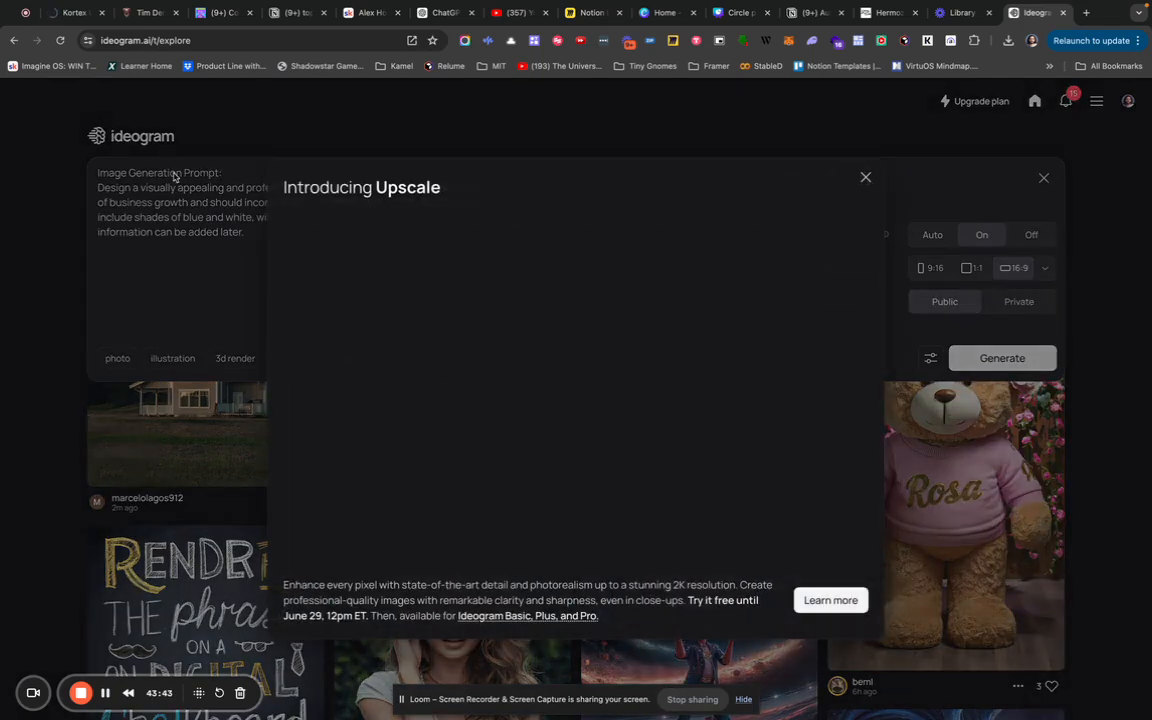
click(865, 177)
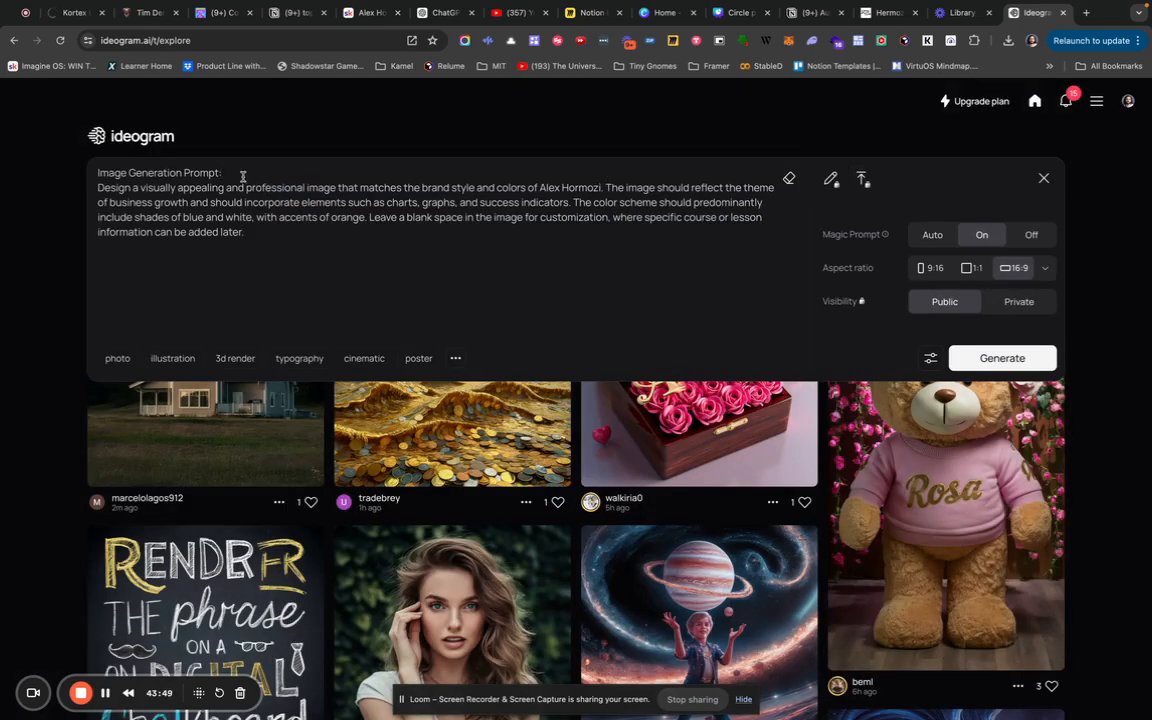
drag(231, 175, 80, 172)
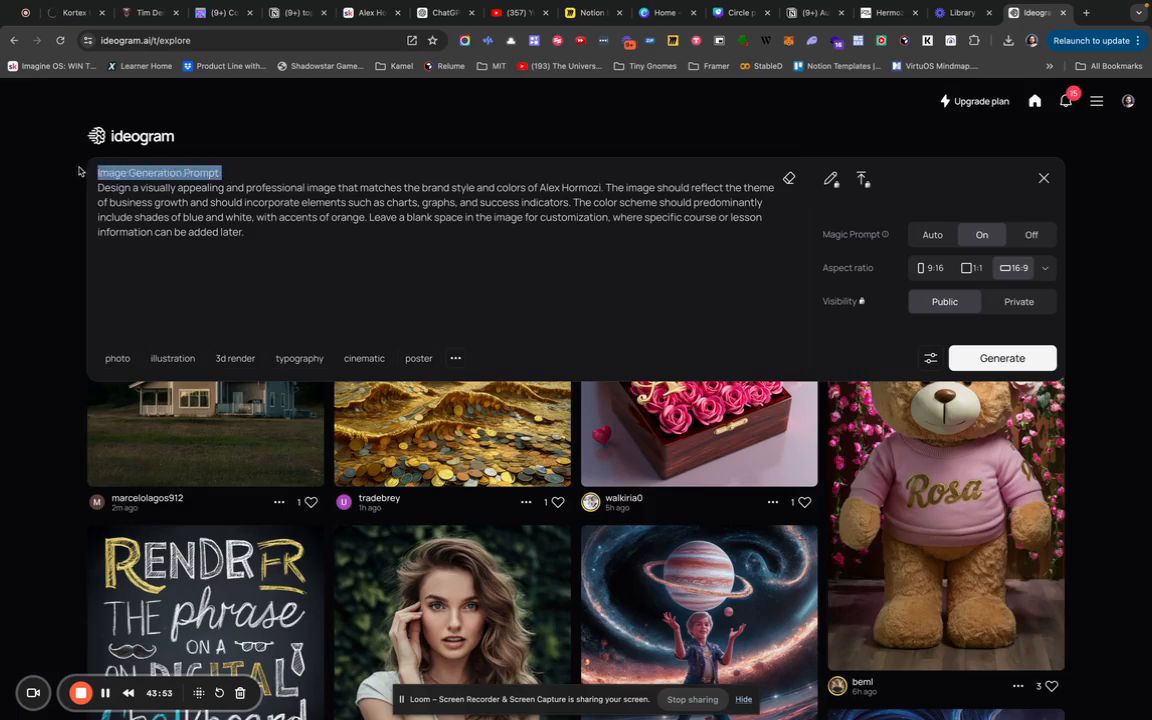
key(BackSpace)
click(244, 232)
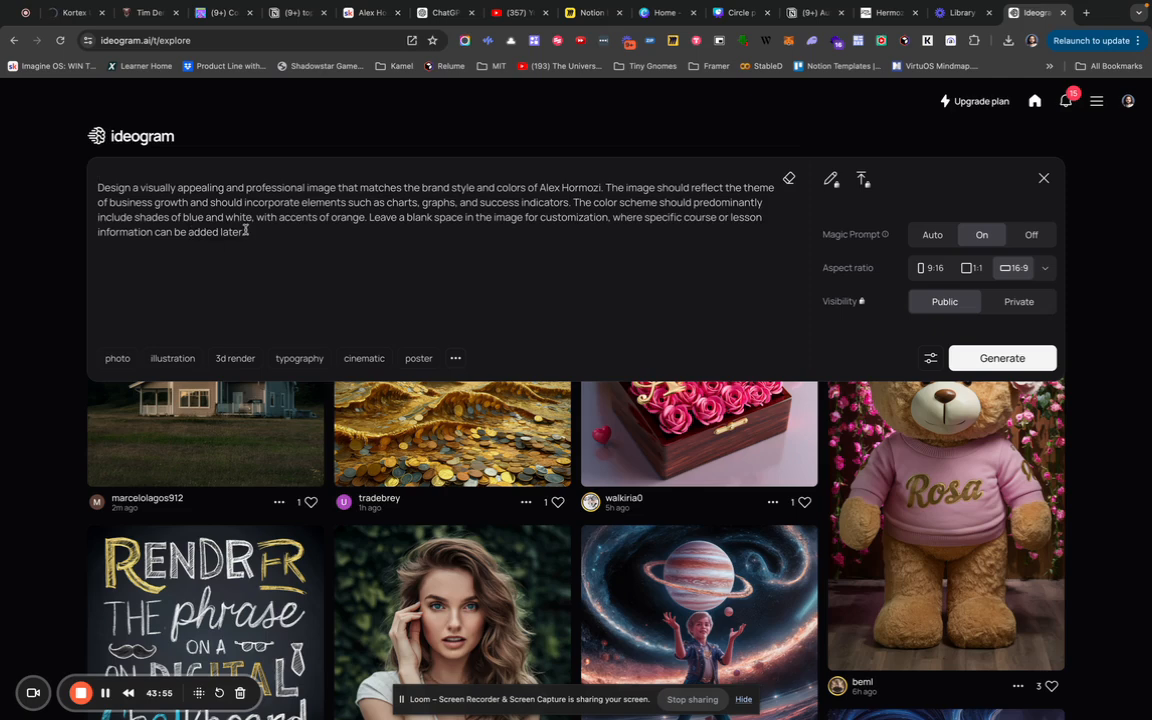
click(165, 155)
key(Return)
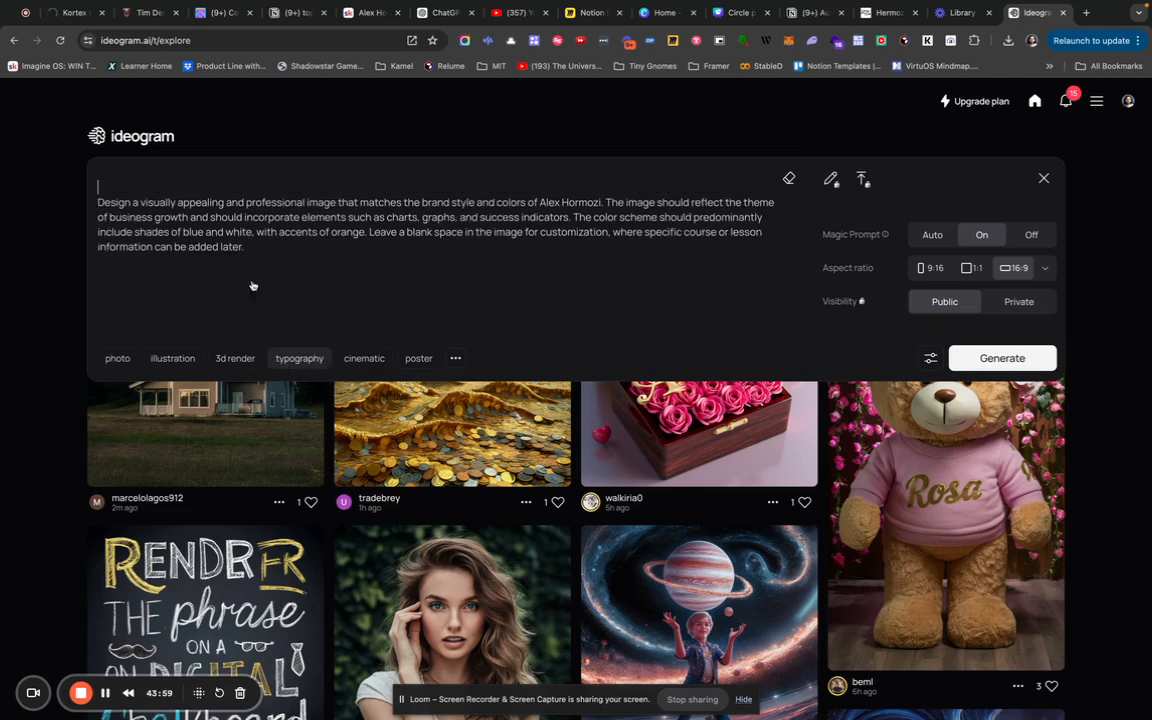
Request a typography thumbnail for a business called 'Growth Mastery with Alex Hormozi' and generate.
click(297, 358)
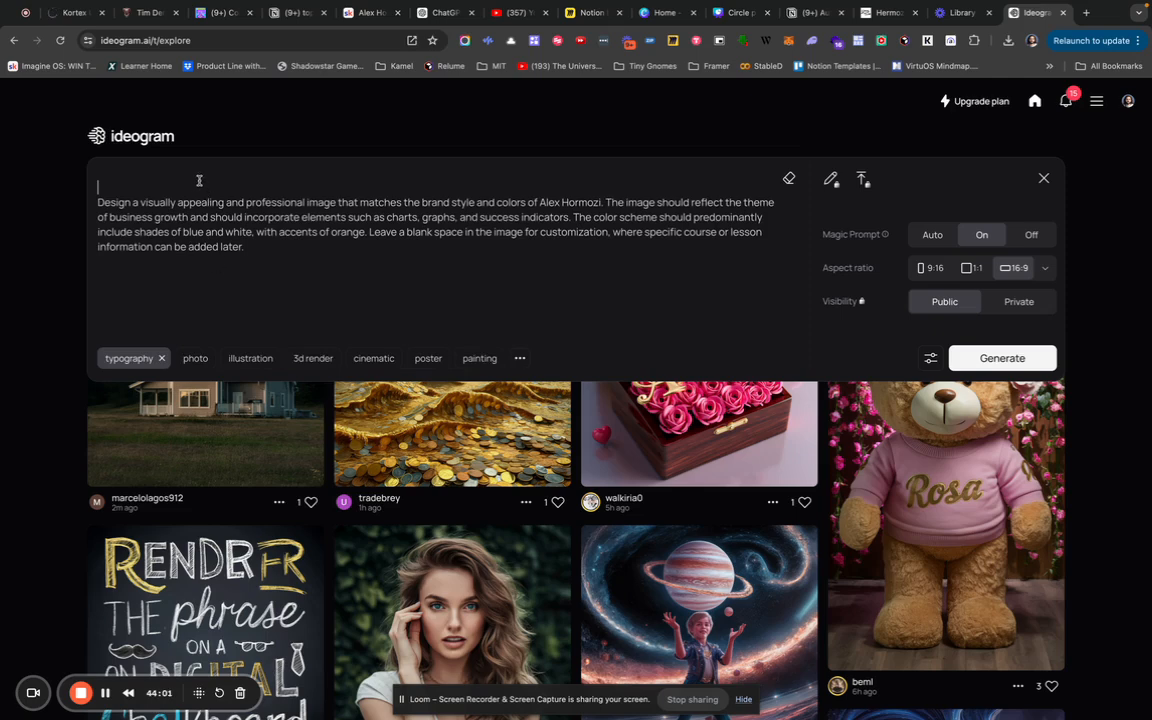
text(Generate a thumbnail image )
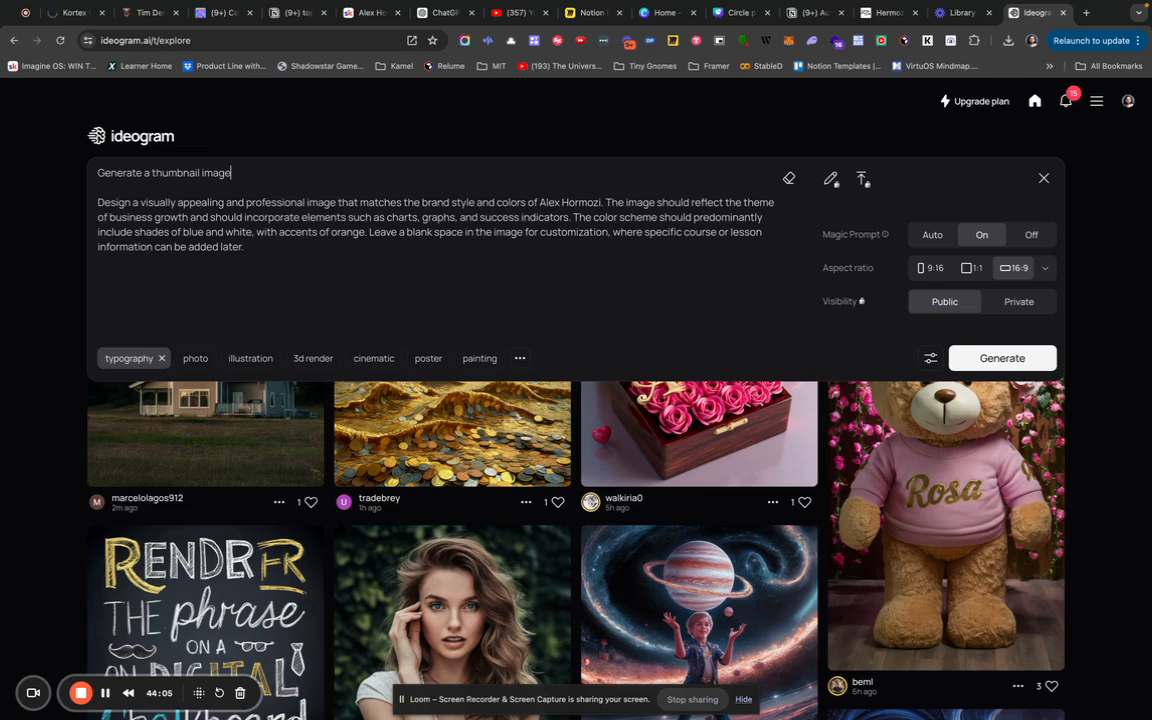
text(for a community busi)
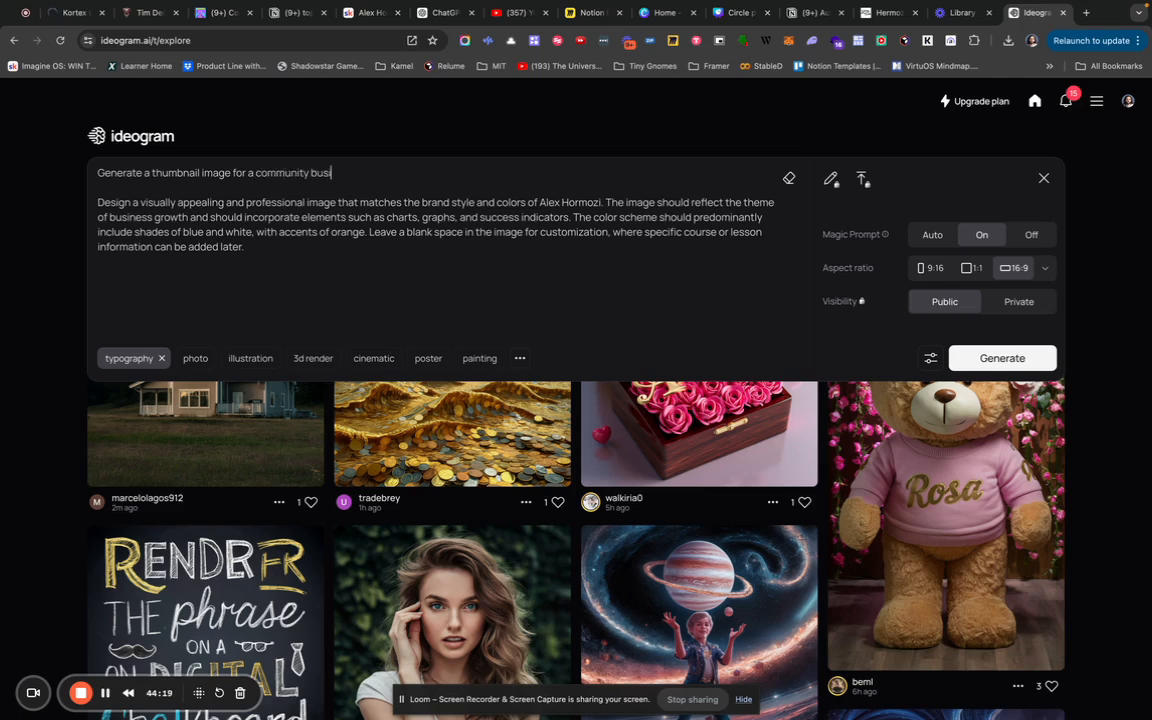
text(ness called ")
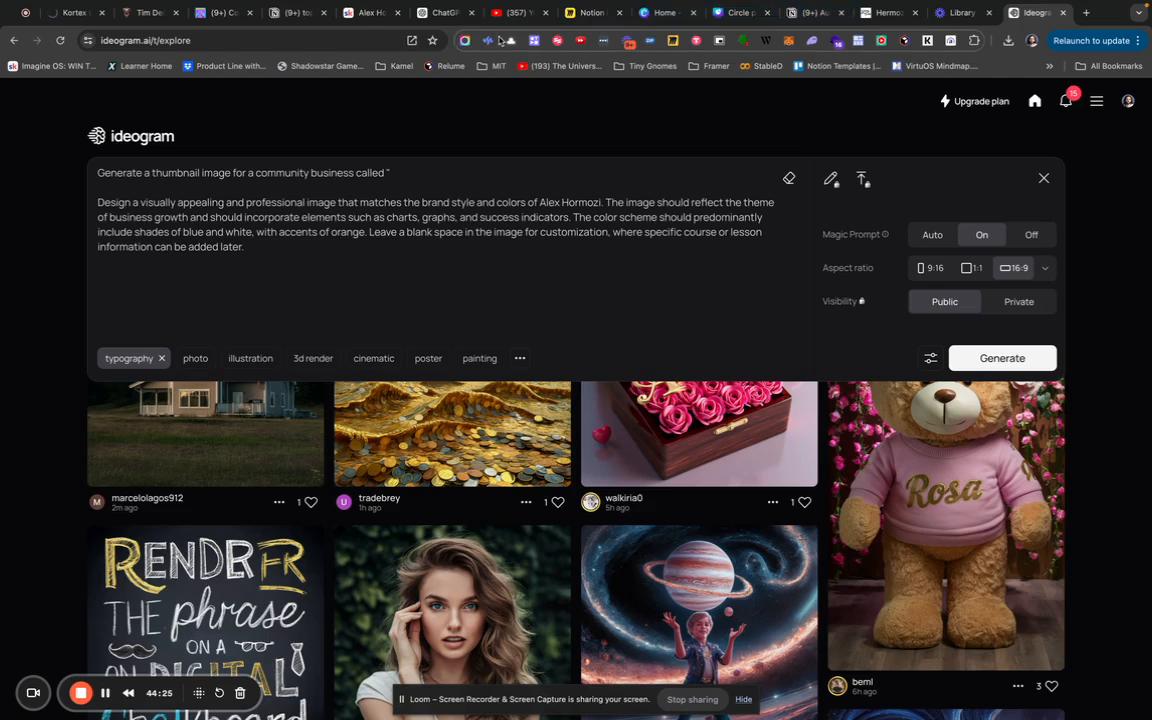
click(302, 15)
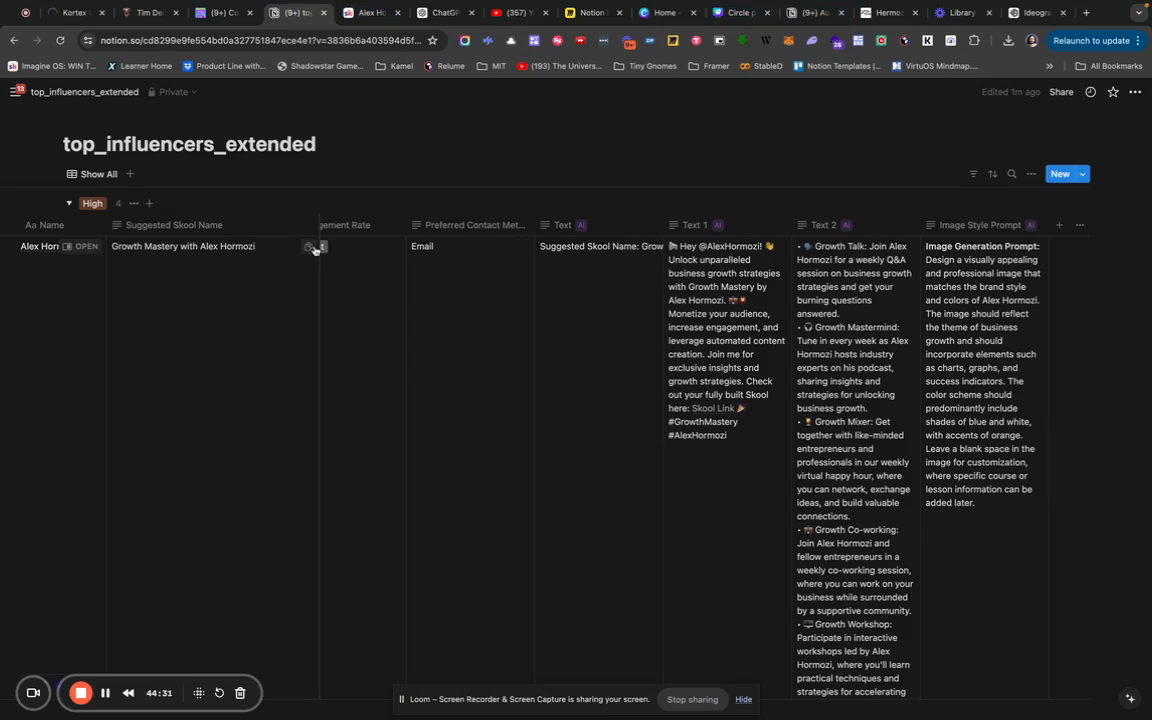
click(1026, 15)
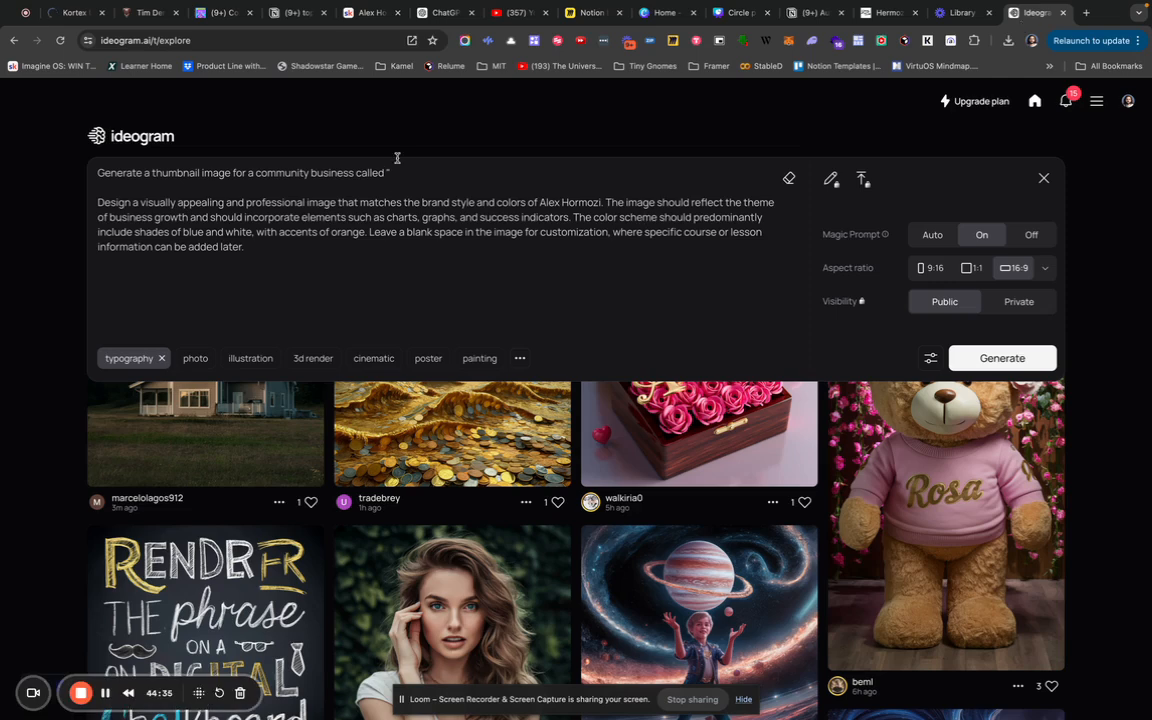
text(Growth Mastery with Alex Hormozi)
text(")
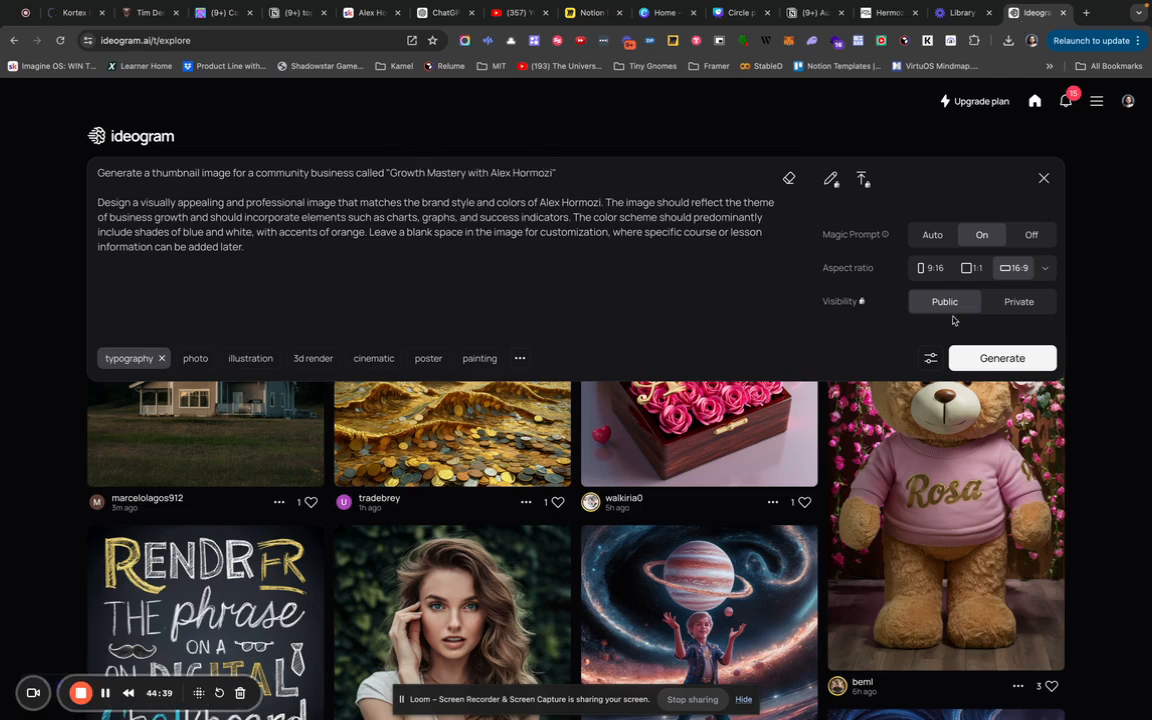
click(1003, 359)
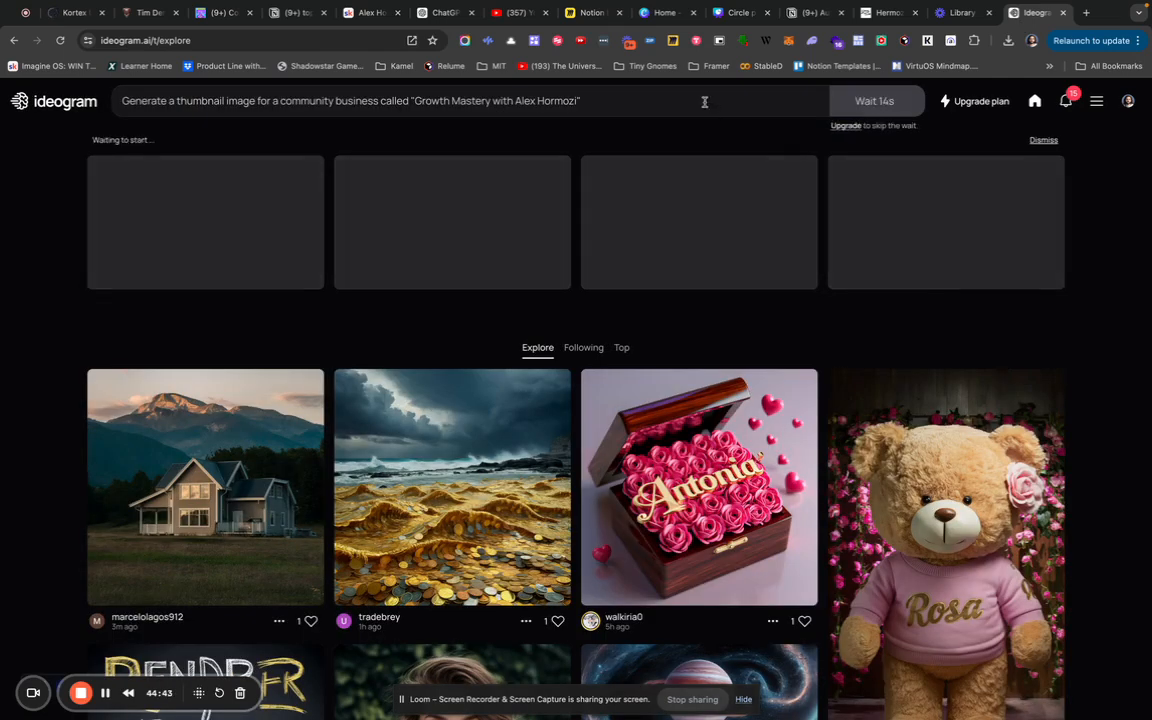
Change 'thumbnail' to 'logo', set a 1:1 aspect ratio, and generate.
click(480, 92)
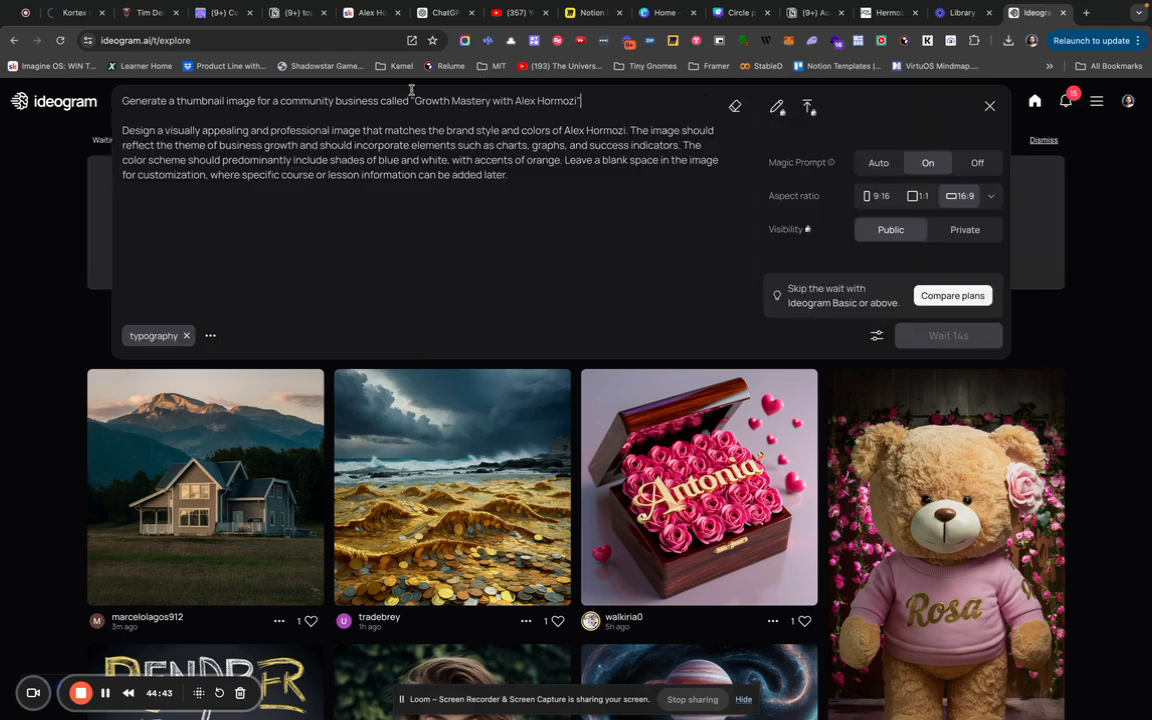
double_click(208, 100)
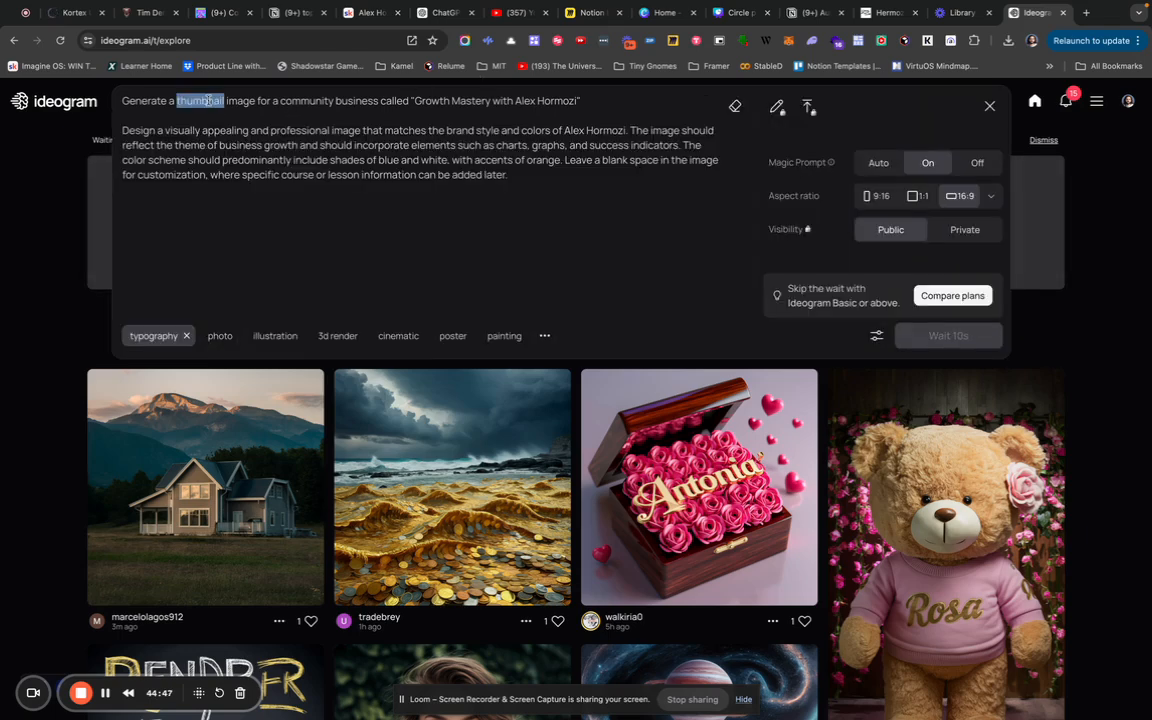
text(logo)
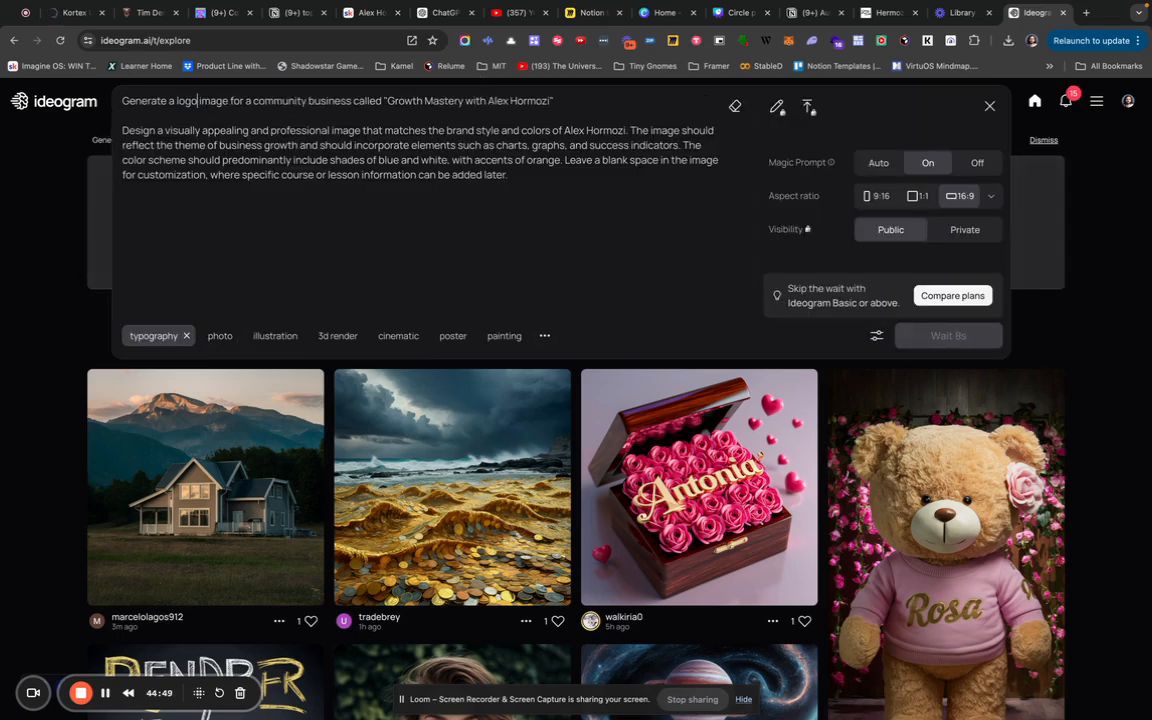
click(929, 198)
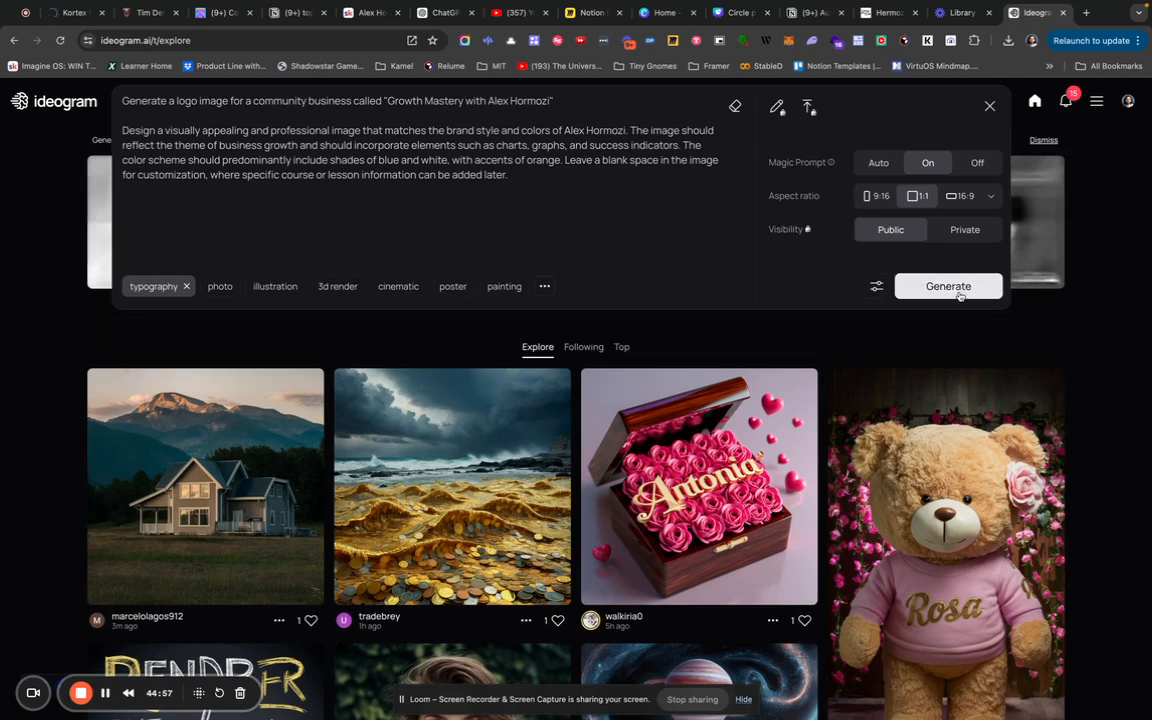
click(959, 292)
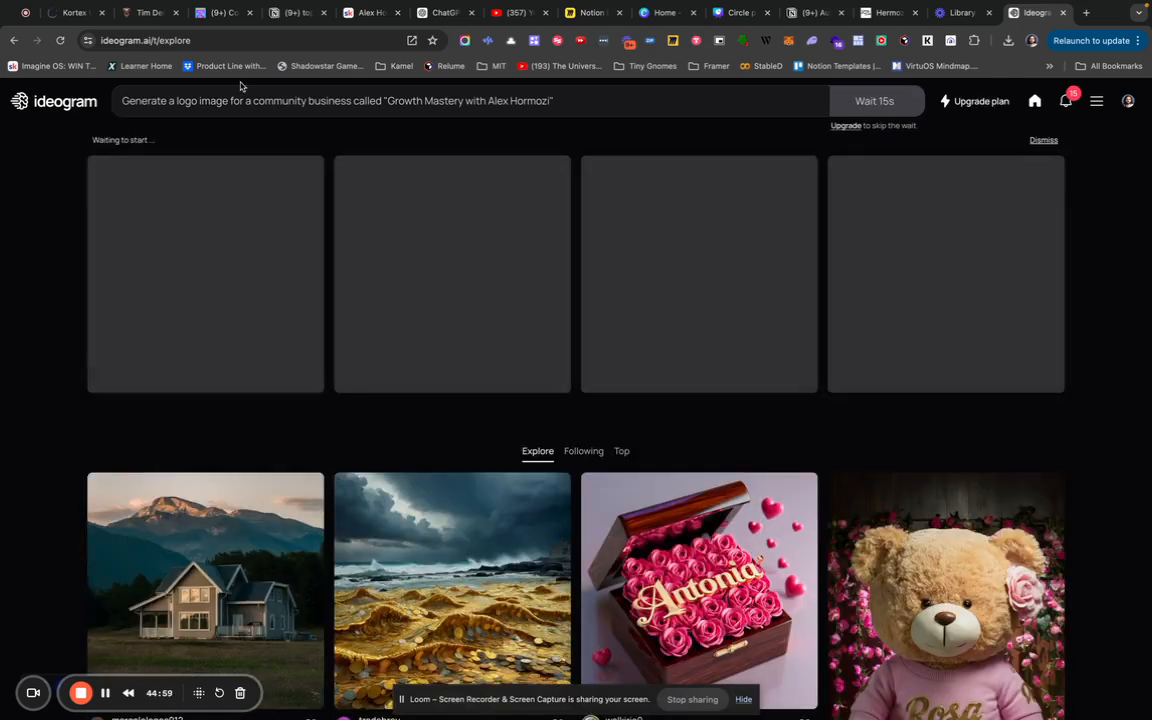
Change 'logo' to 'poster', set 9:16, add the poster tag, and generate.
double_click(187, 103)
text(poster)
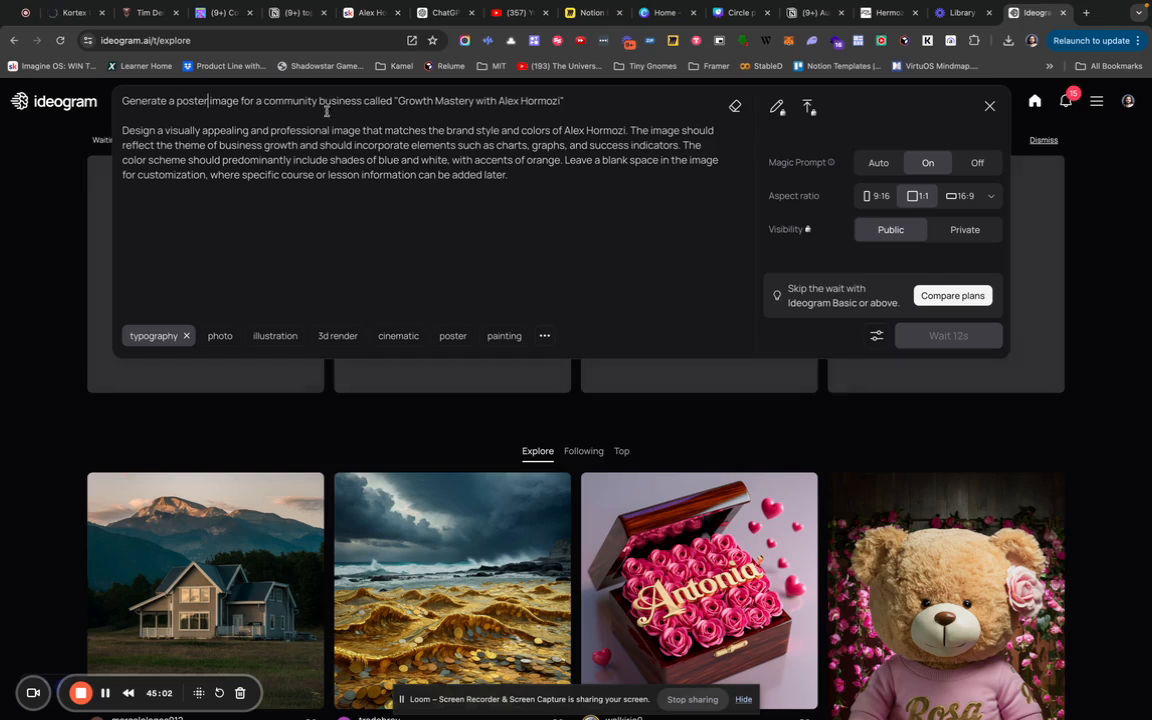
click(879, 197)
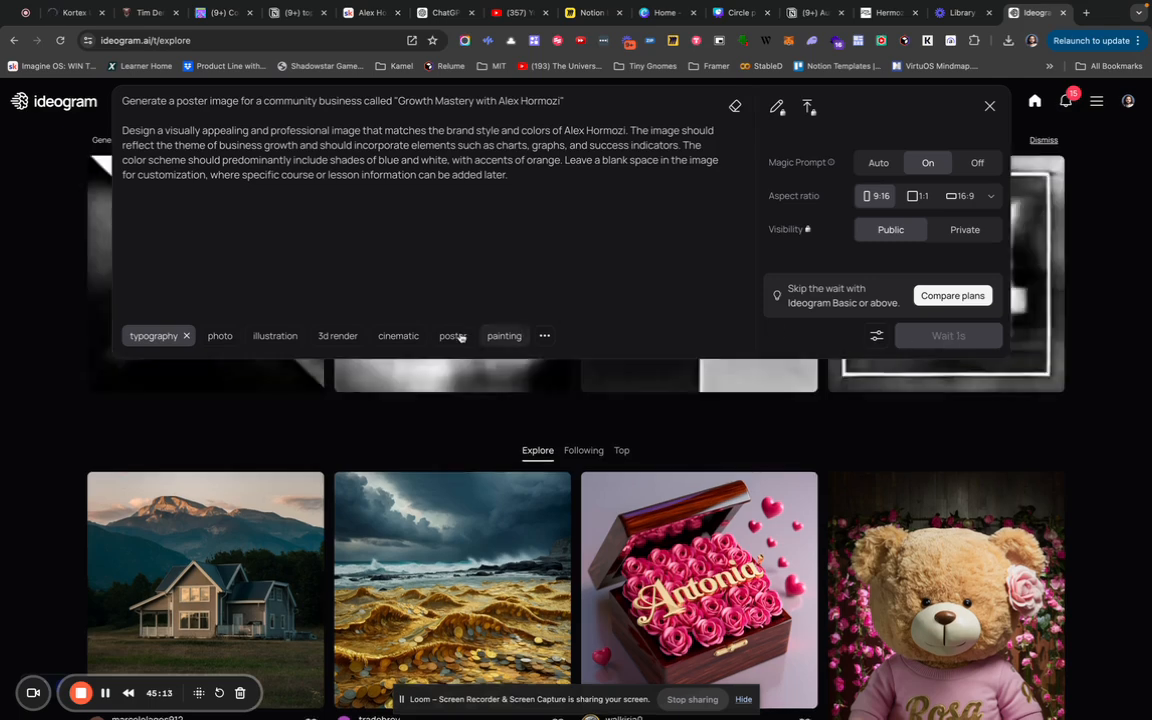
click(563, 108)
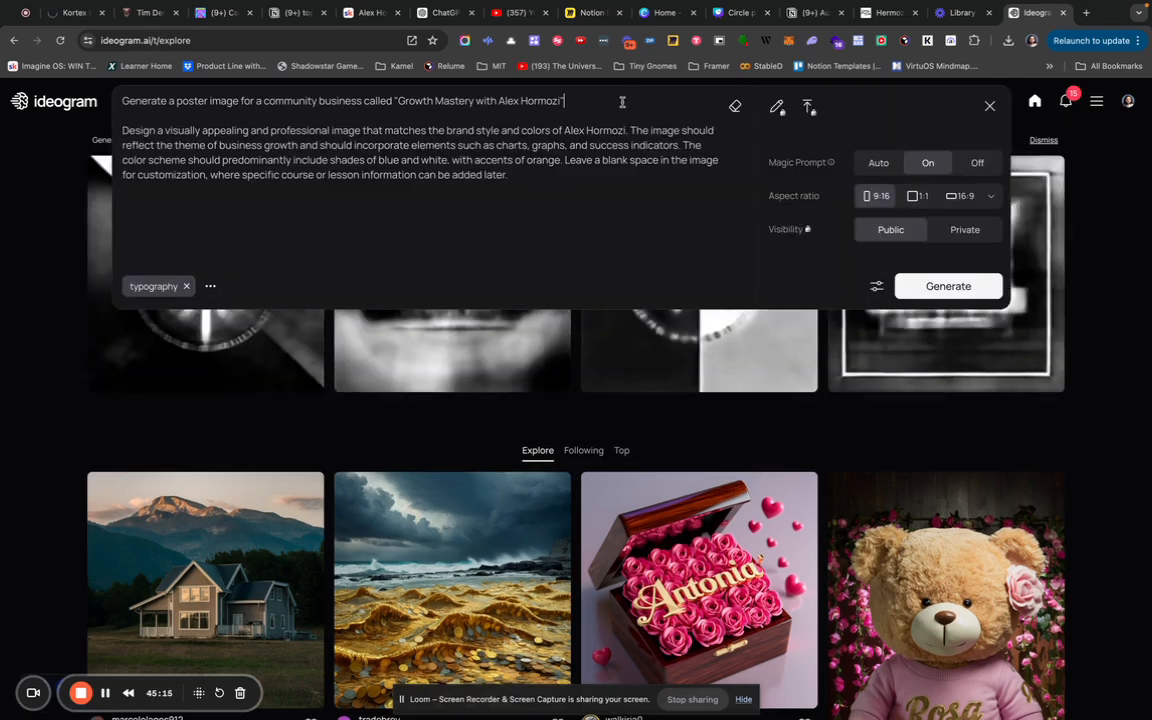
click(452, 286)
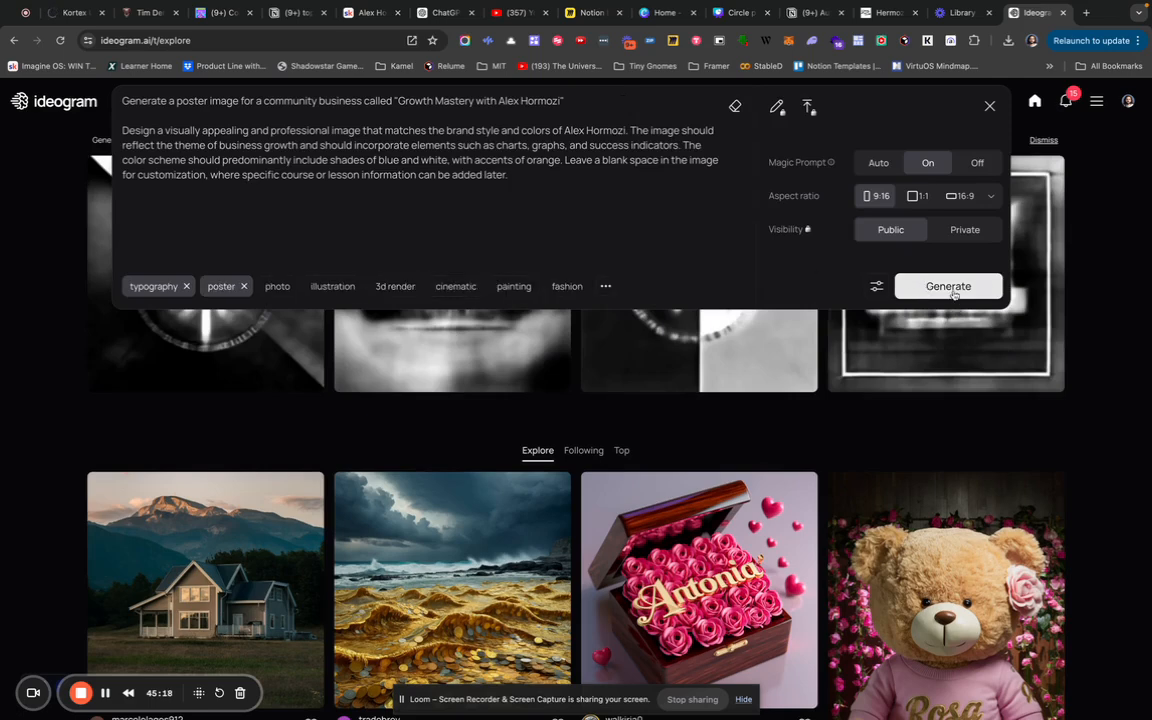
click(963, 281)
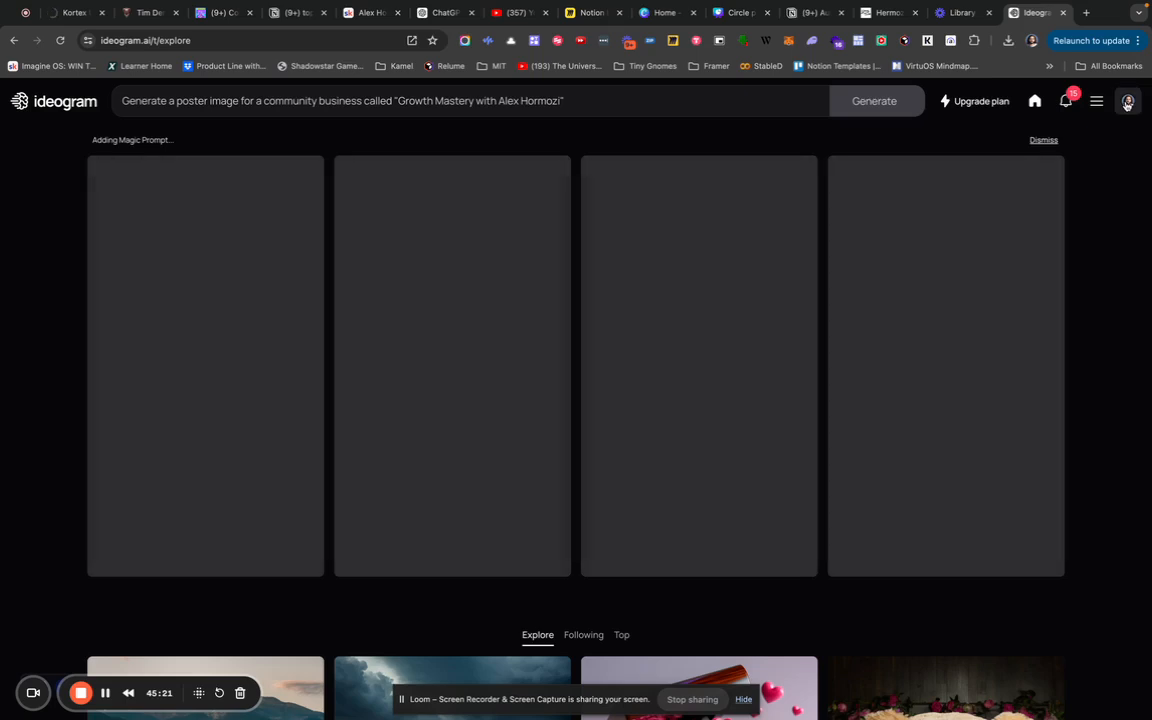
click(1127, 105)
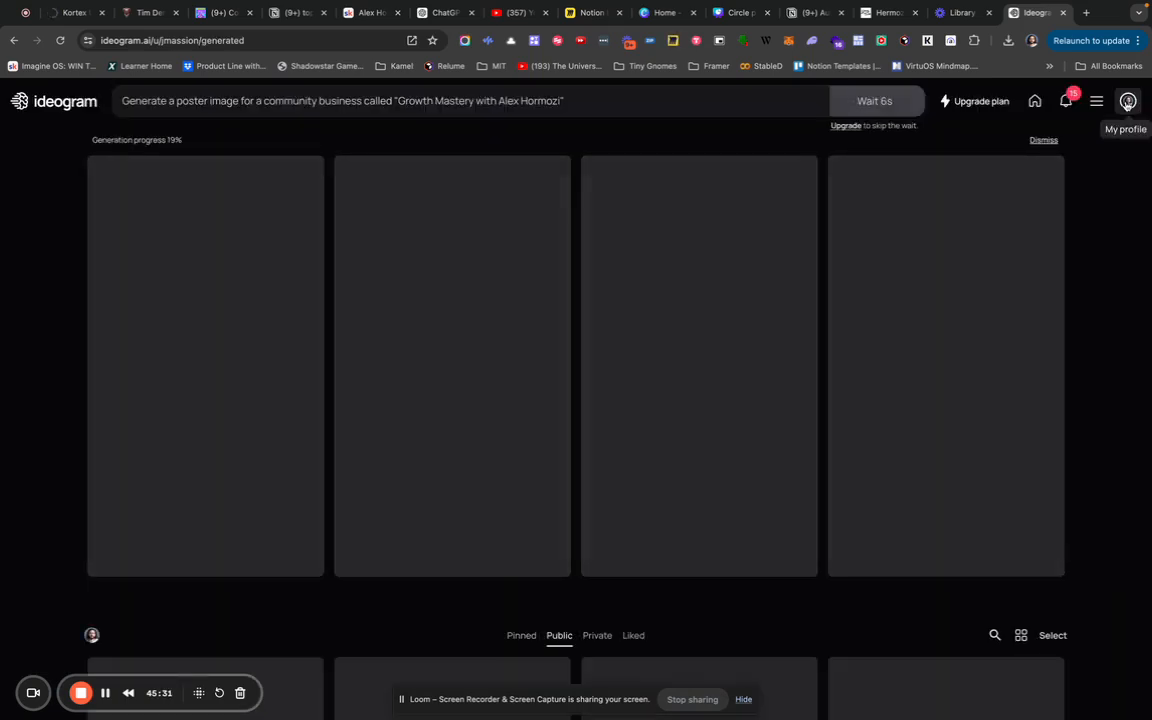
Open the Growth Mastery thumbnail result and flip through its four variants, then go back.
scroll(1075, 221, down, 1)
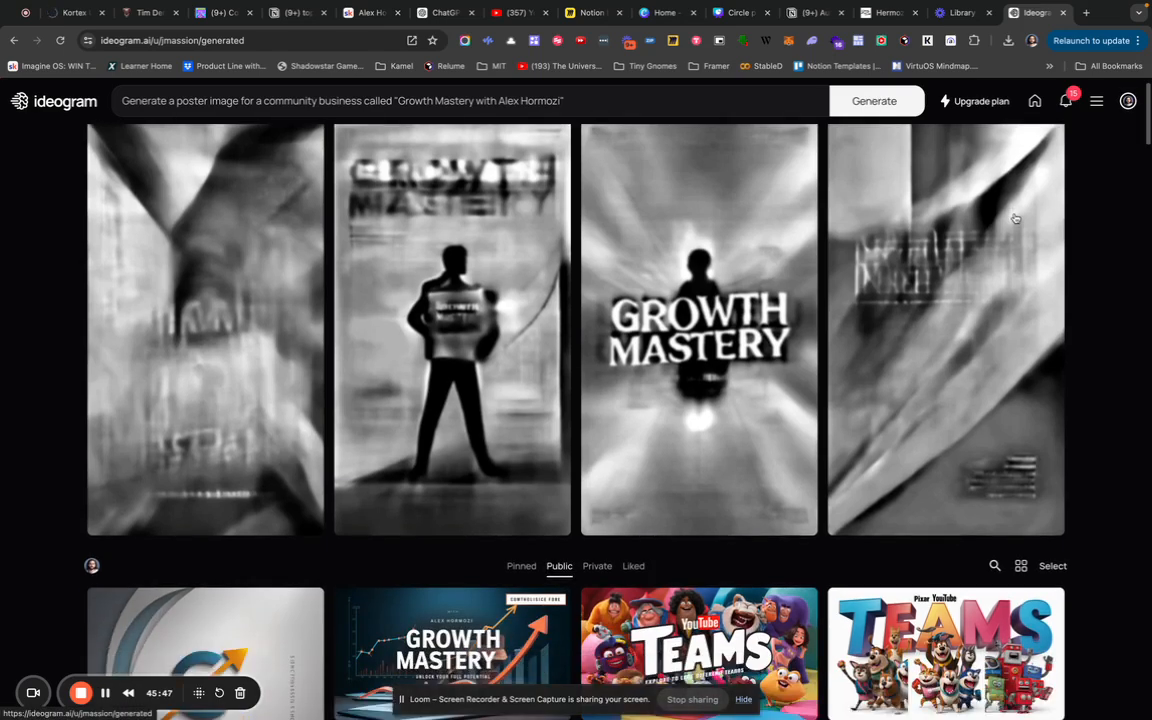
scroll(1015, 218, down, 3)
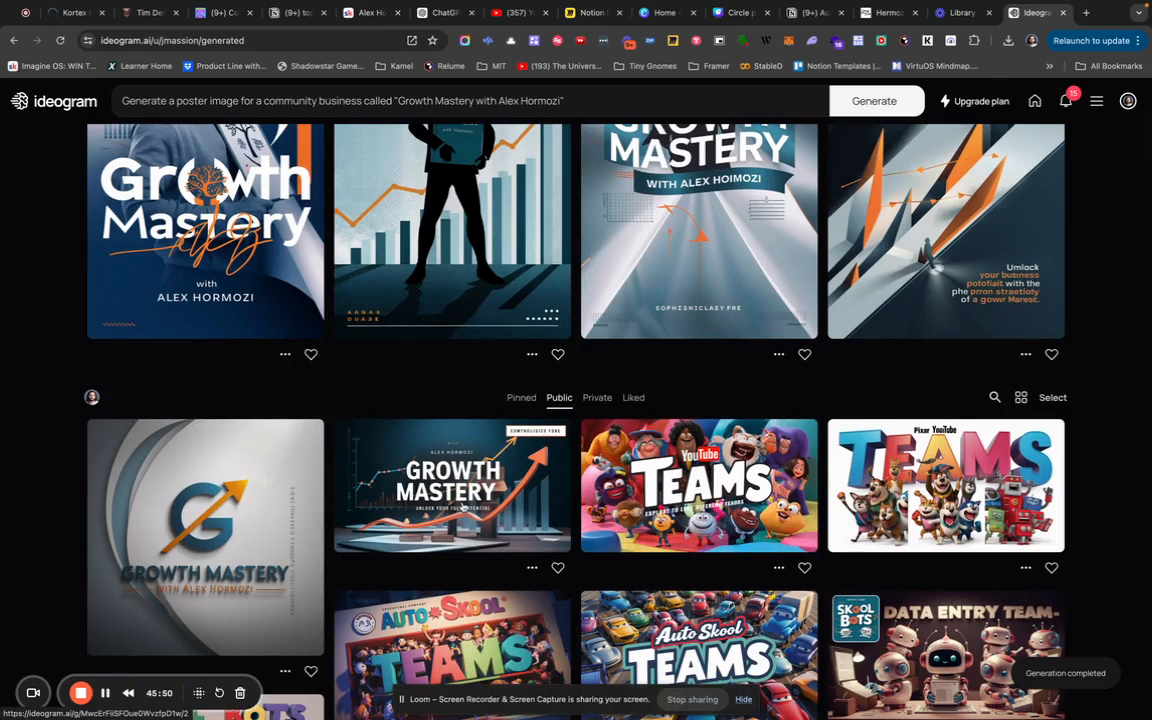
click(497, 528)
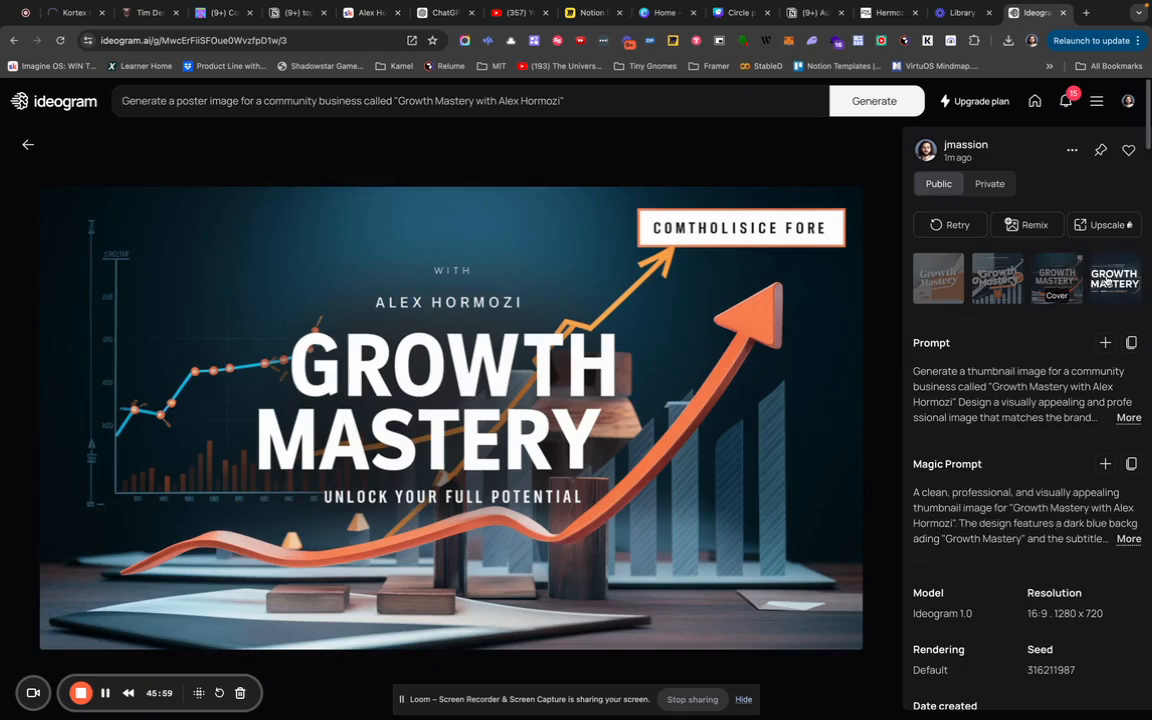
click(1107, 280)
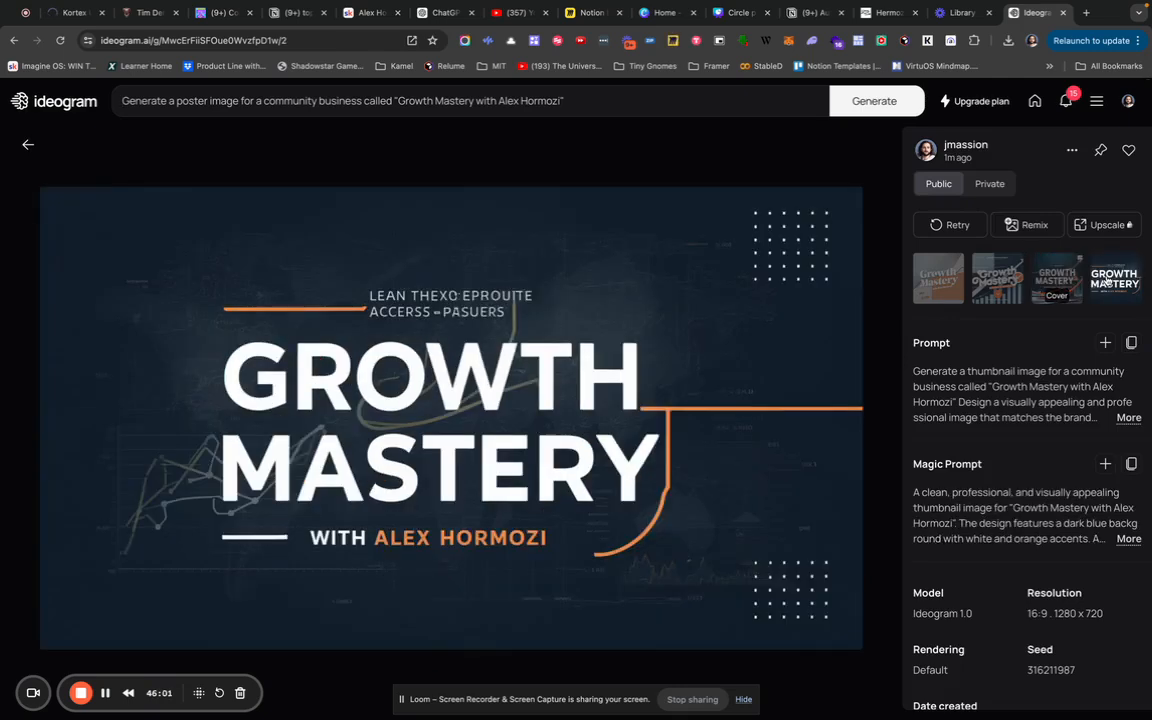
key(Left)
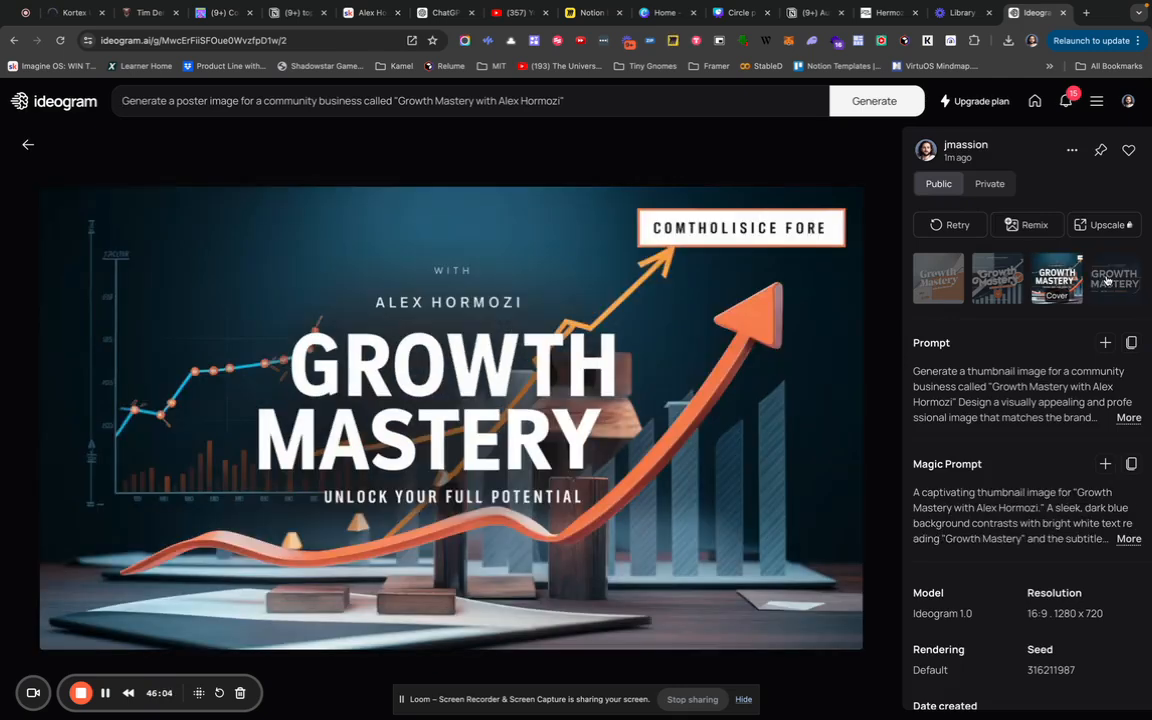
key(Left)
key(Left)
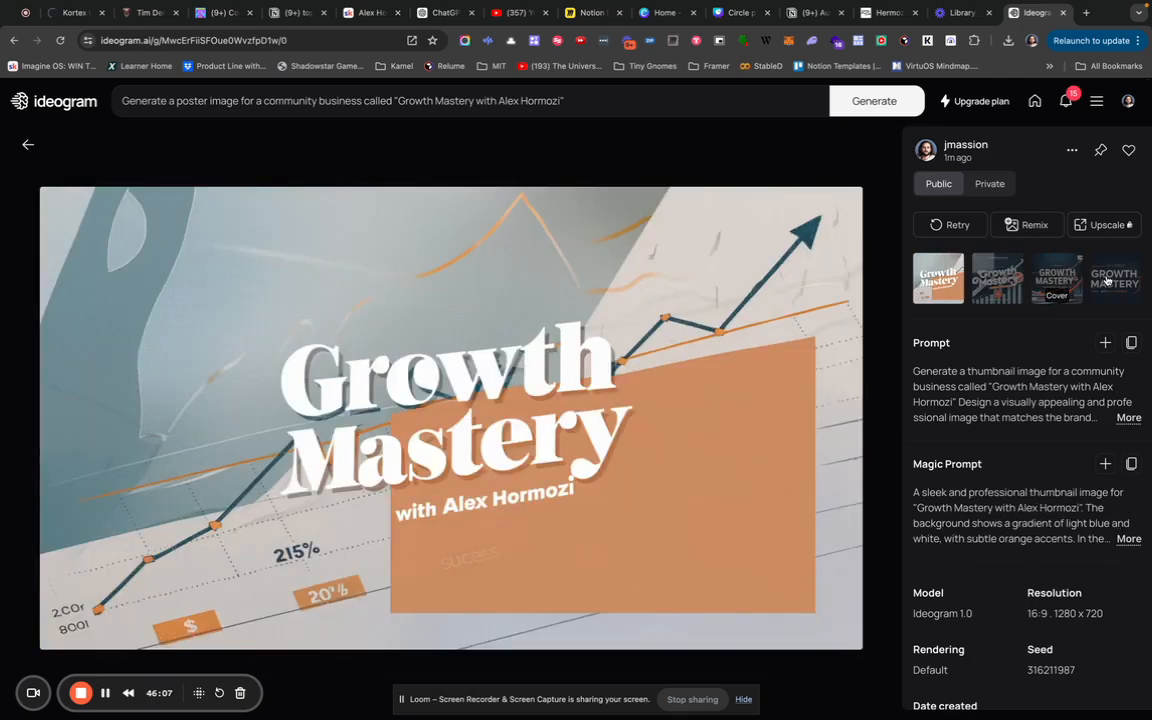
key(Right)
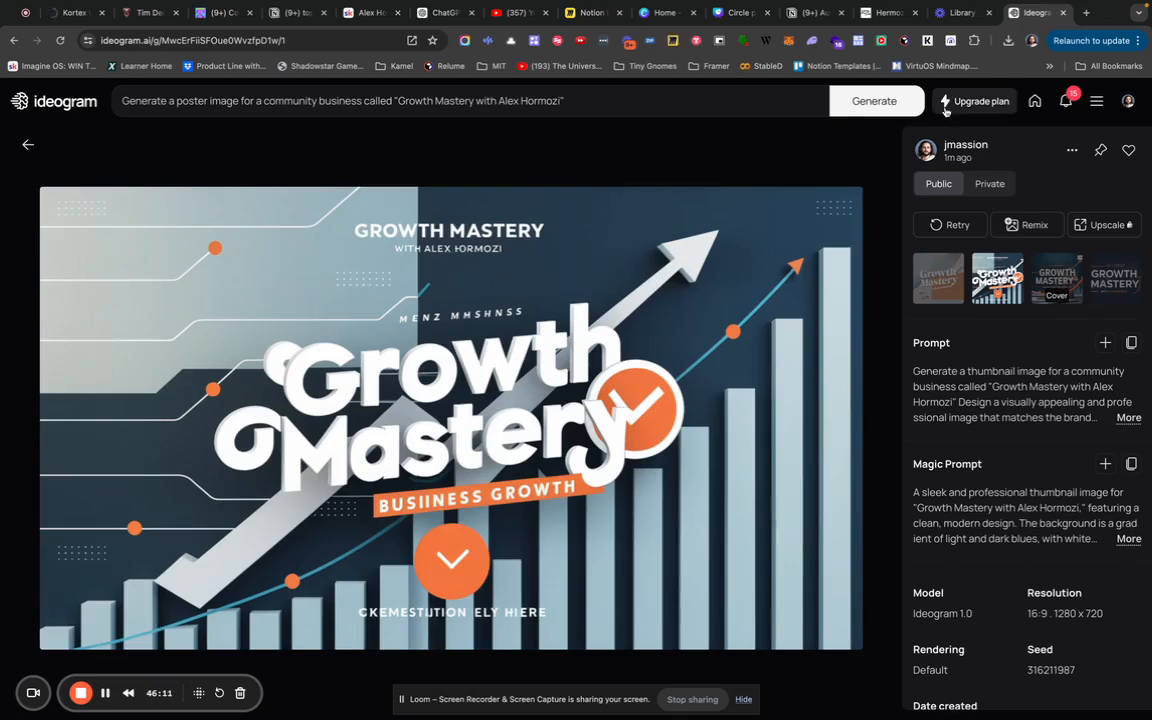
key(Right)
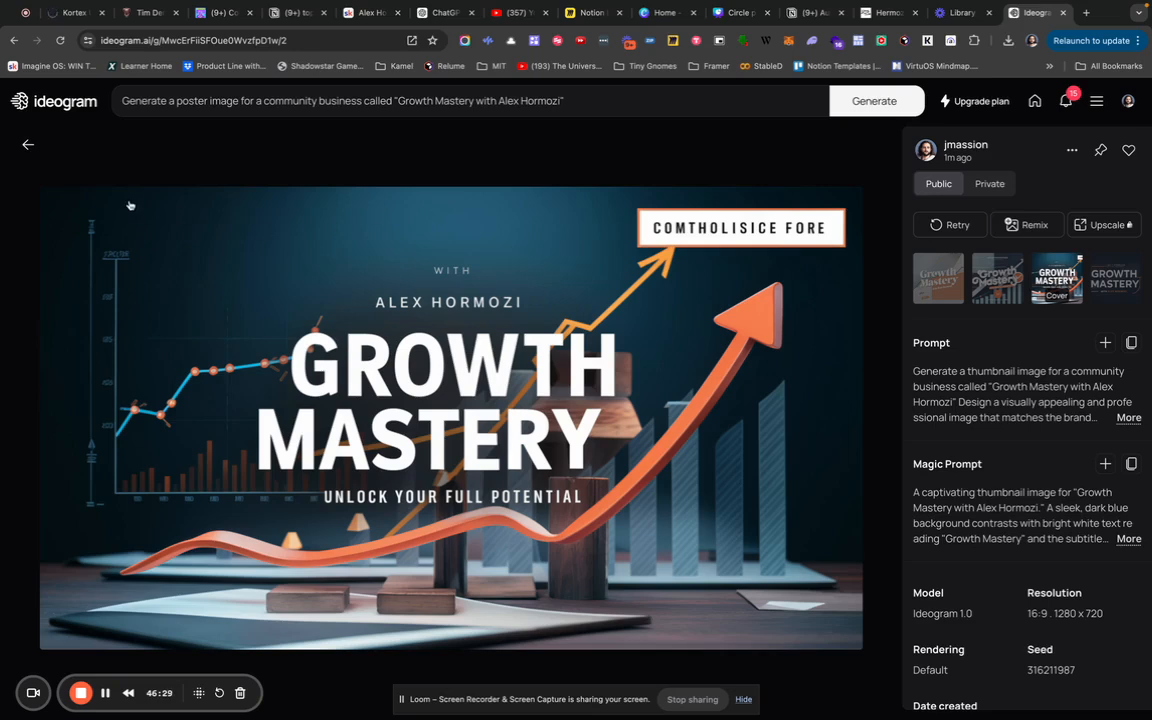
click(30, 146)
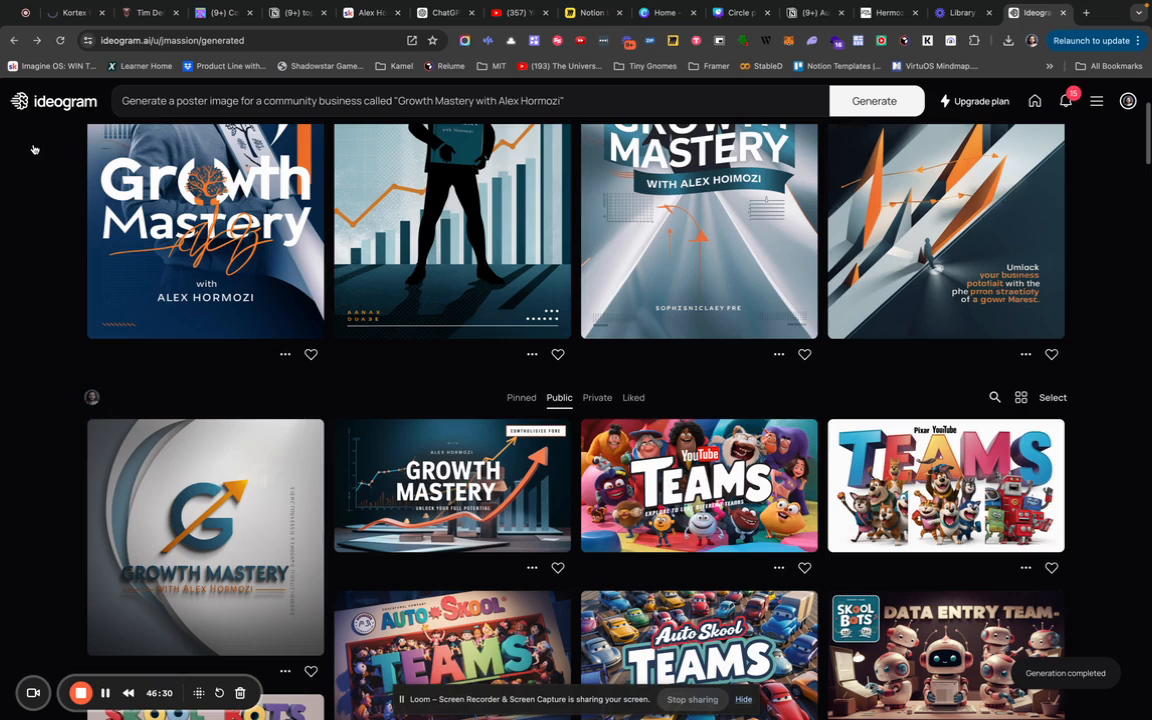
Open the Growth Mastery logo result and browse its variants, then return to the gallery.
click(237, 509)
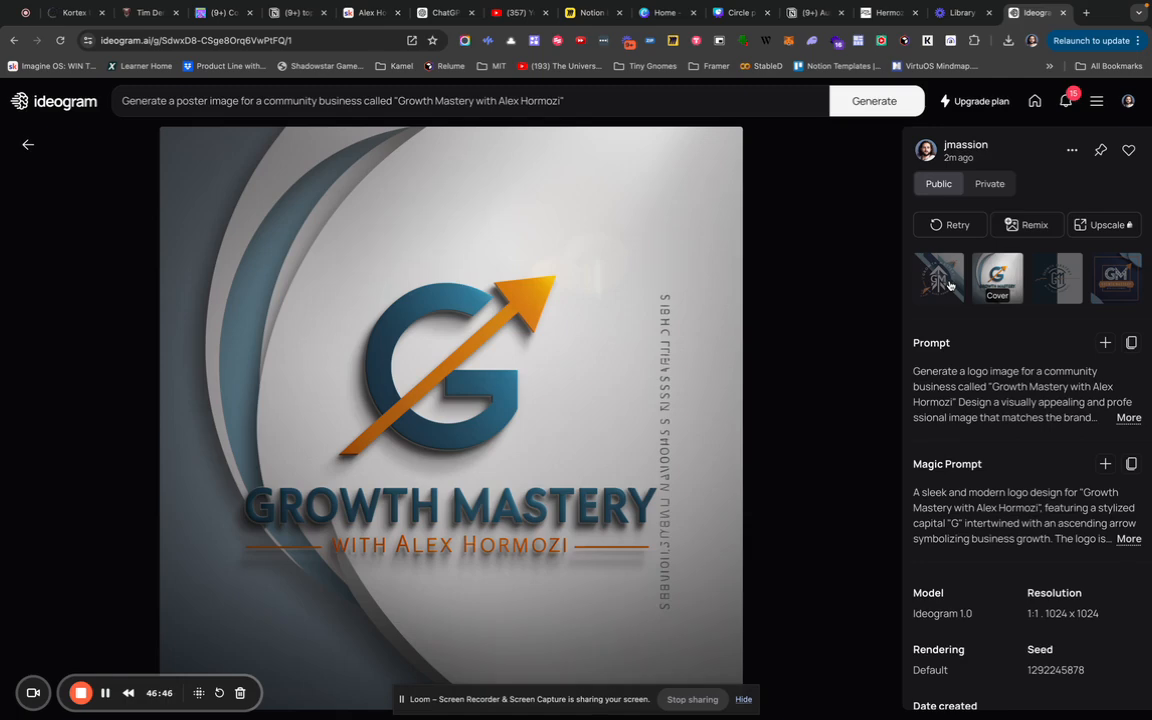
key(Right)
key(Right)
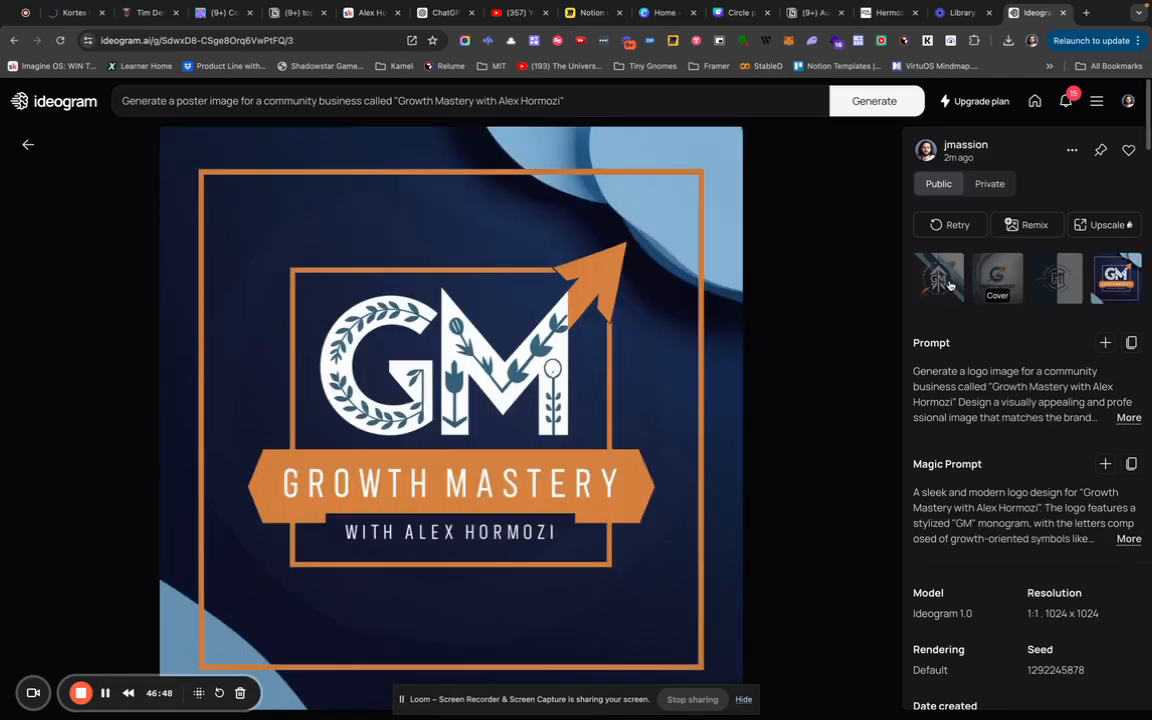
key(Left)
key(Left)
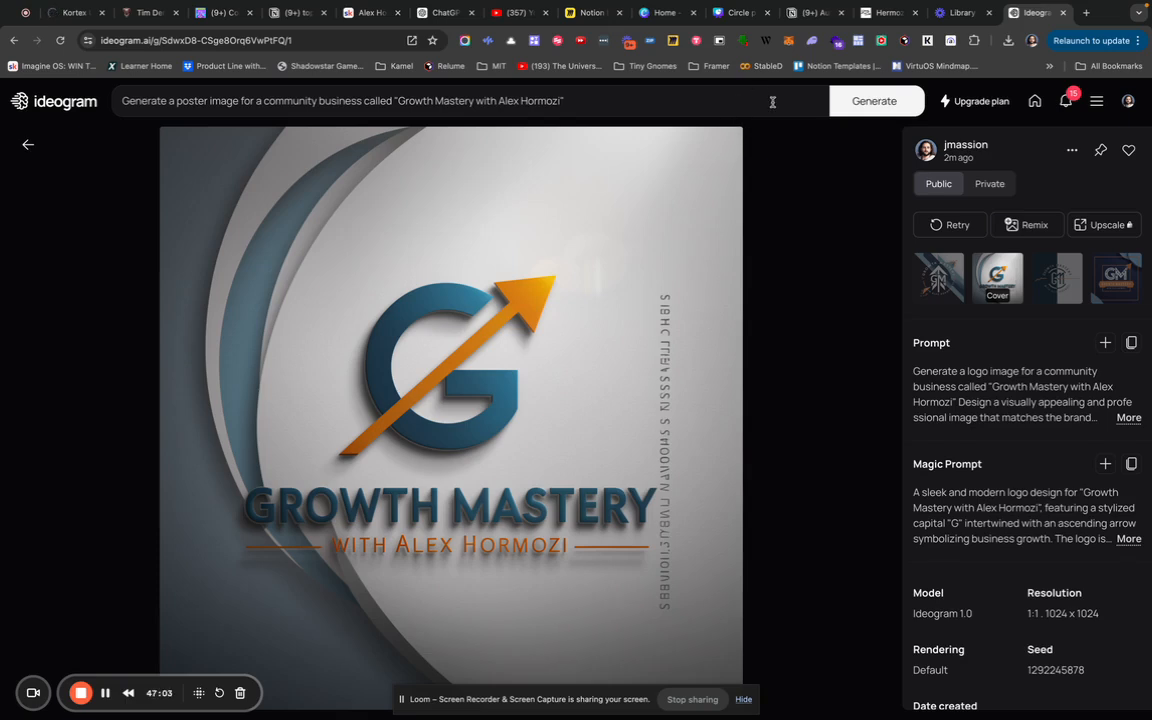
key(Escape)
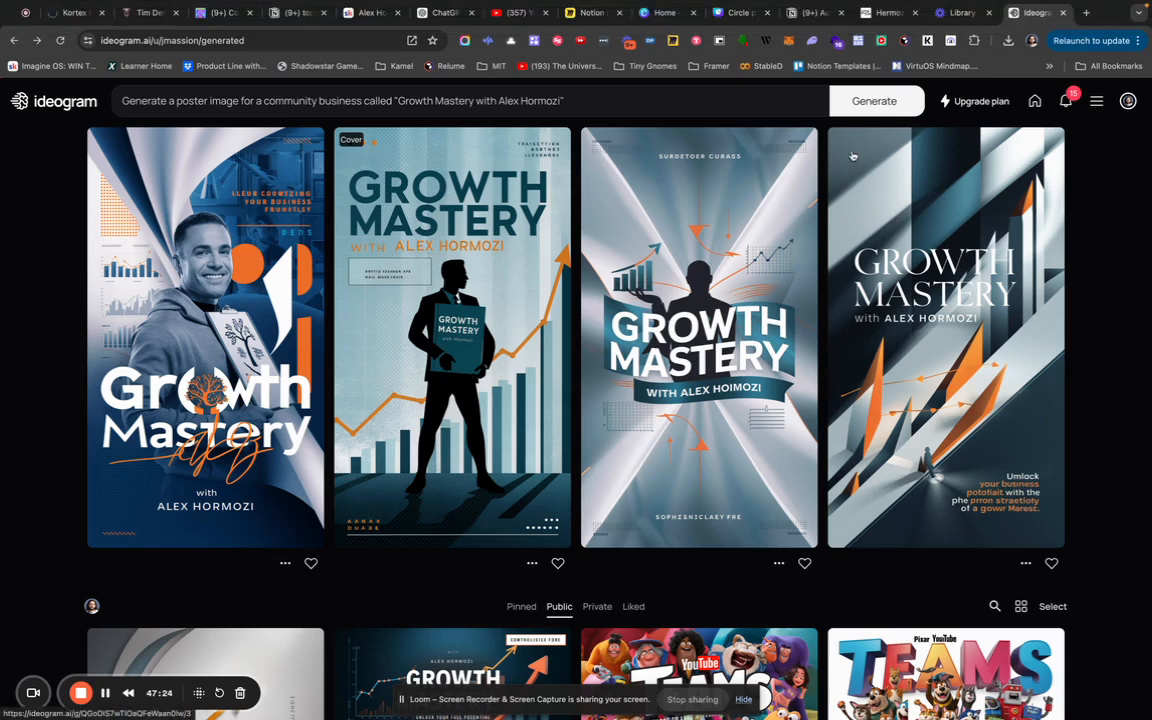
Switch to Notion's Auto Skool Execution System page and browse its galleries down to Gnome Agency Deliverables.
click(810, 14)
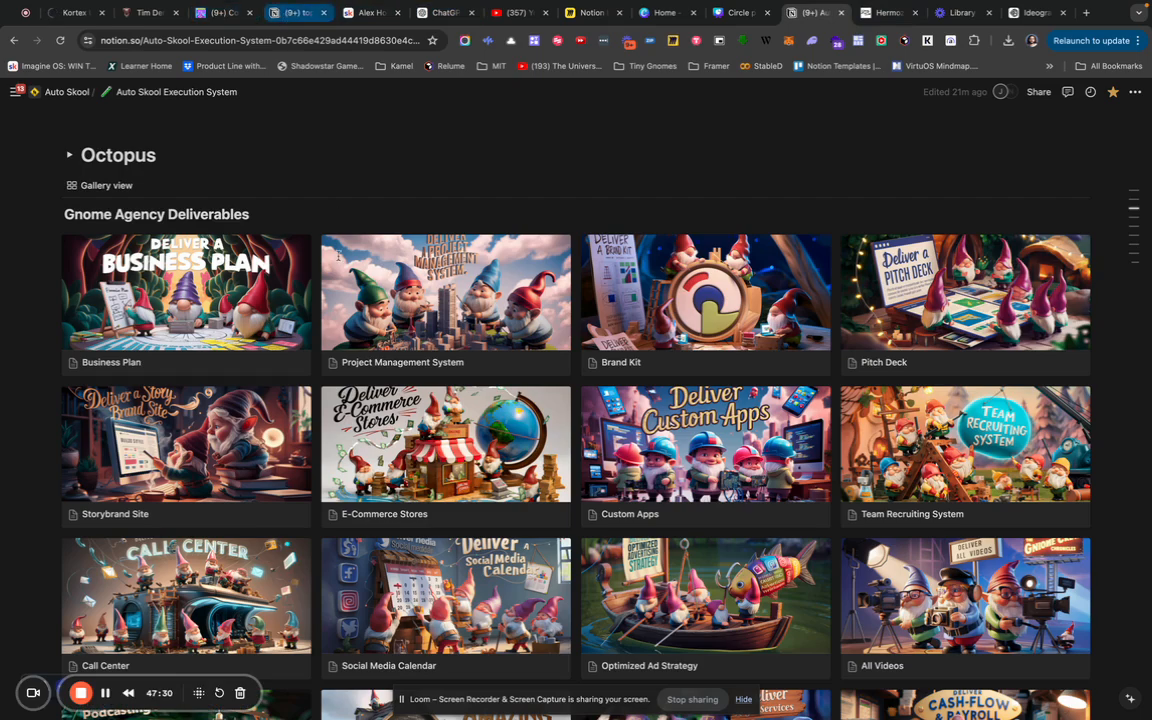
scroll(334, 257, down, 3)
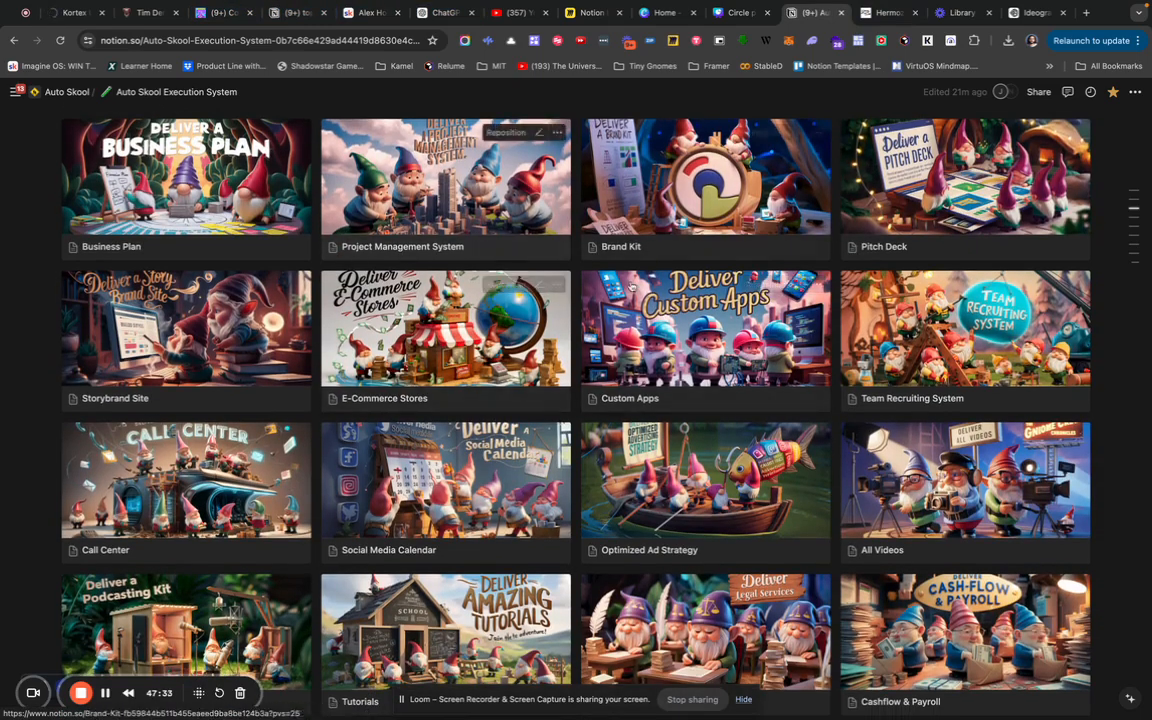
scroll(660, 340, down, 1)
scroll(614, 303, down, 3)
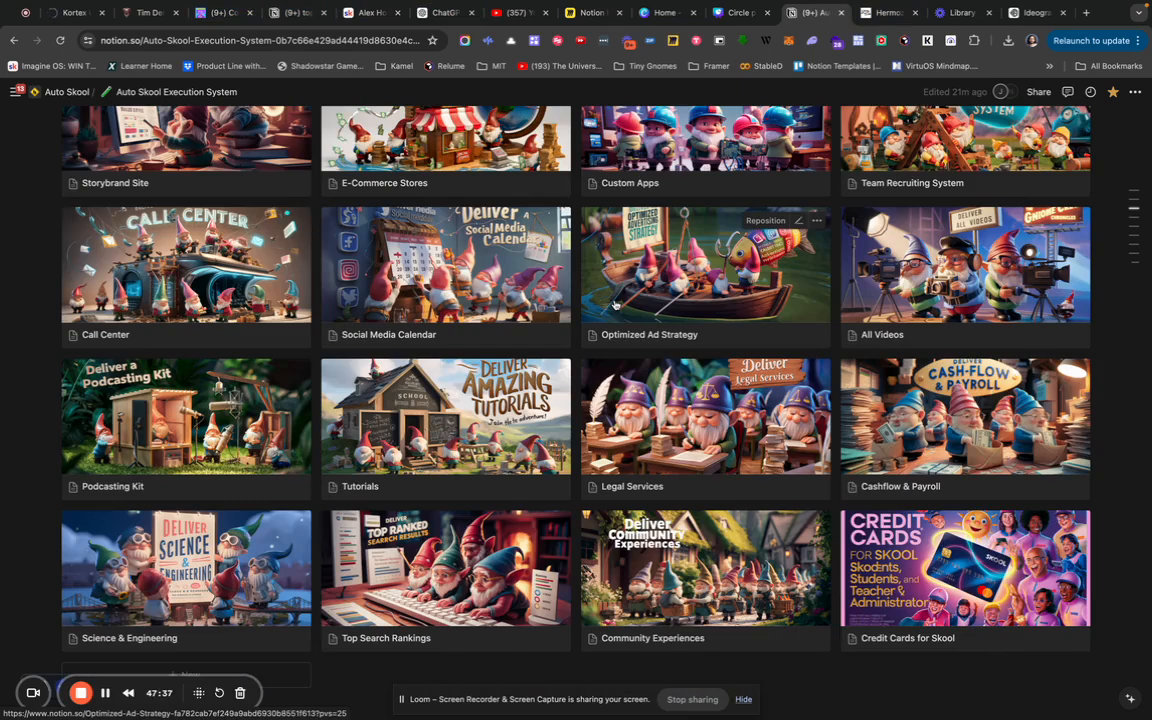
scroll(614, 303, up, 5)
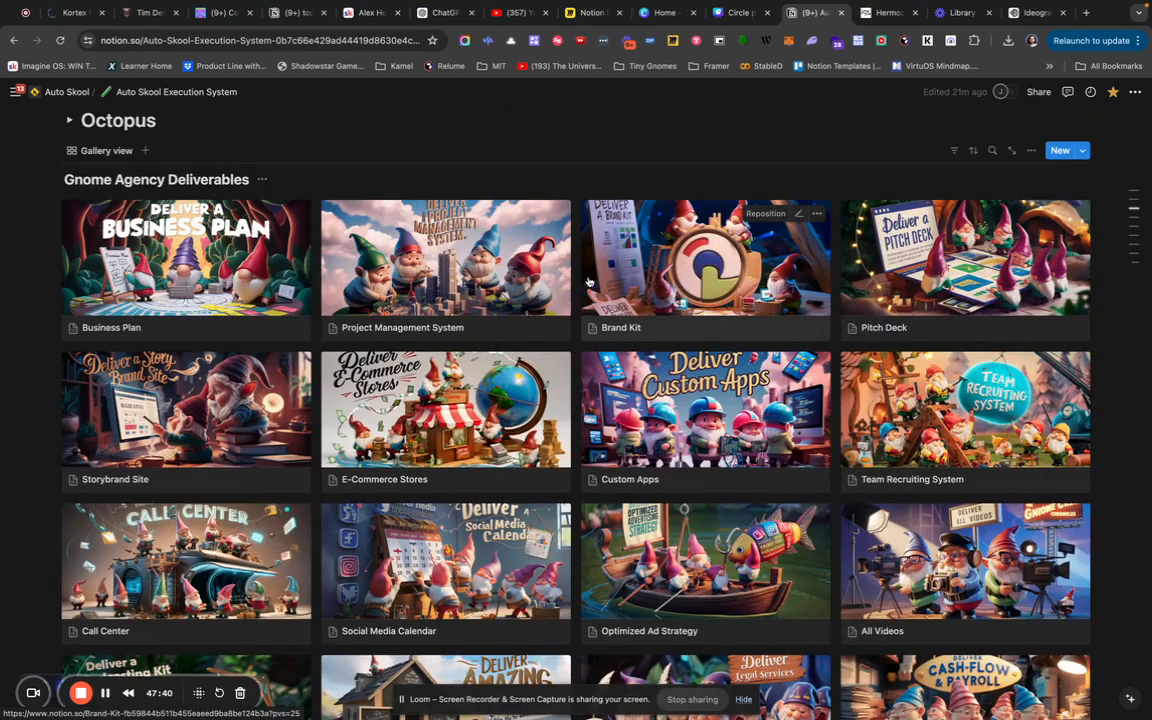
scroll(651, 257, up, 7)
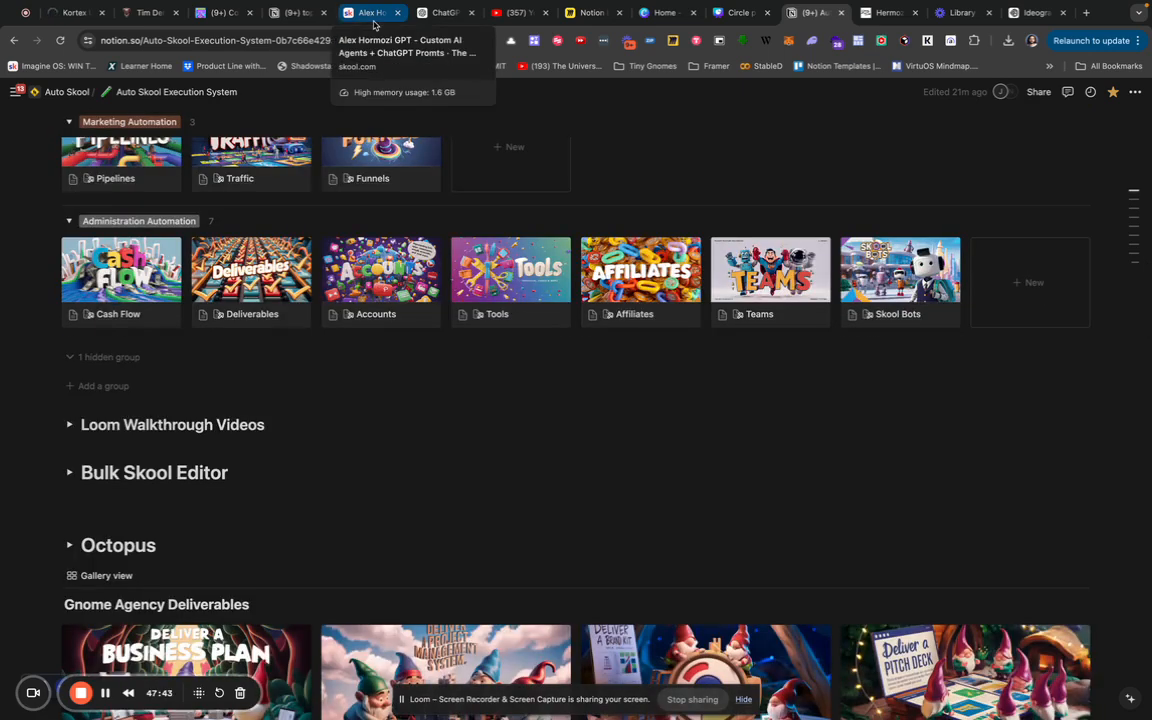
Switch to the Skool tab's Alex Hormozi GPT lesson and return to the top of the page.
click(372, 13)
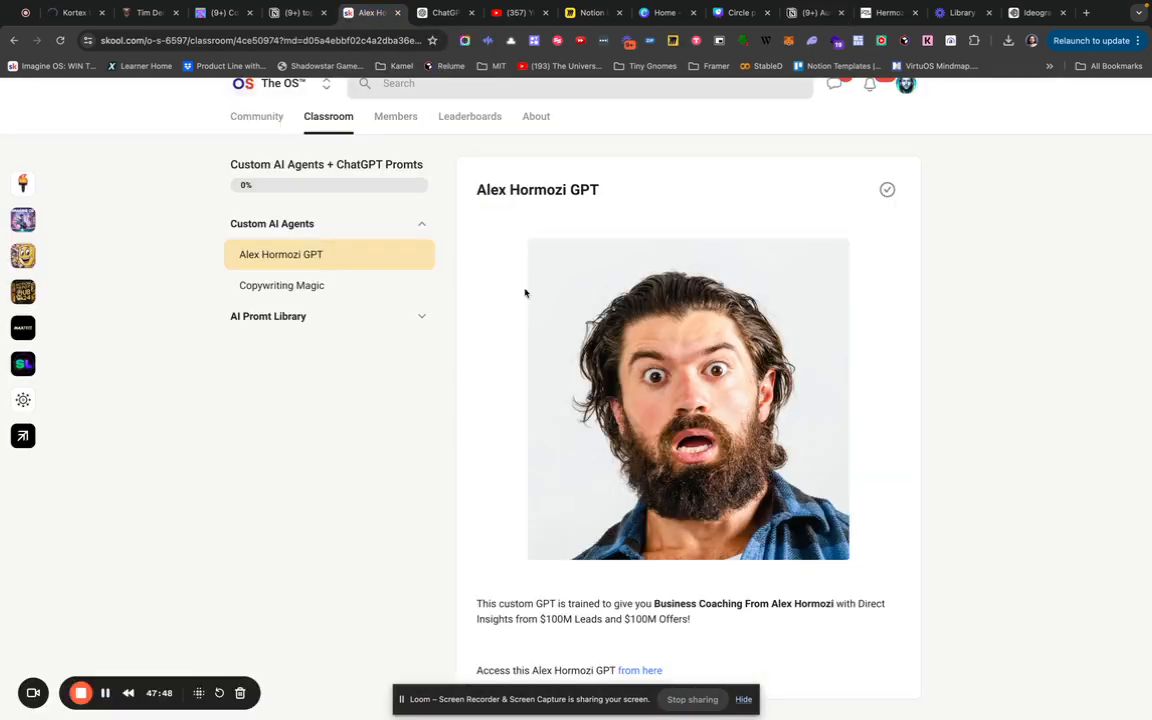
scroll(525, 291, up, 1)
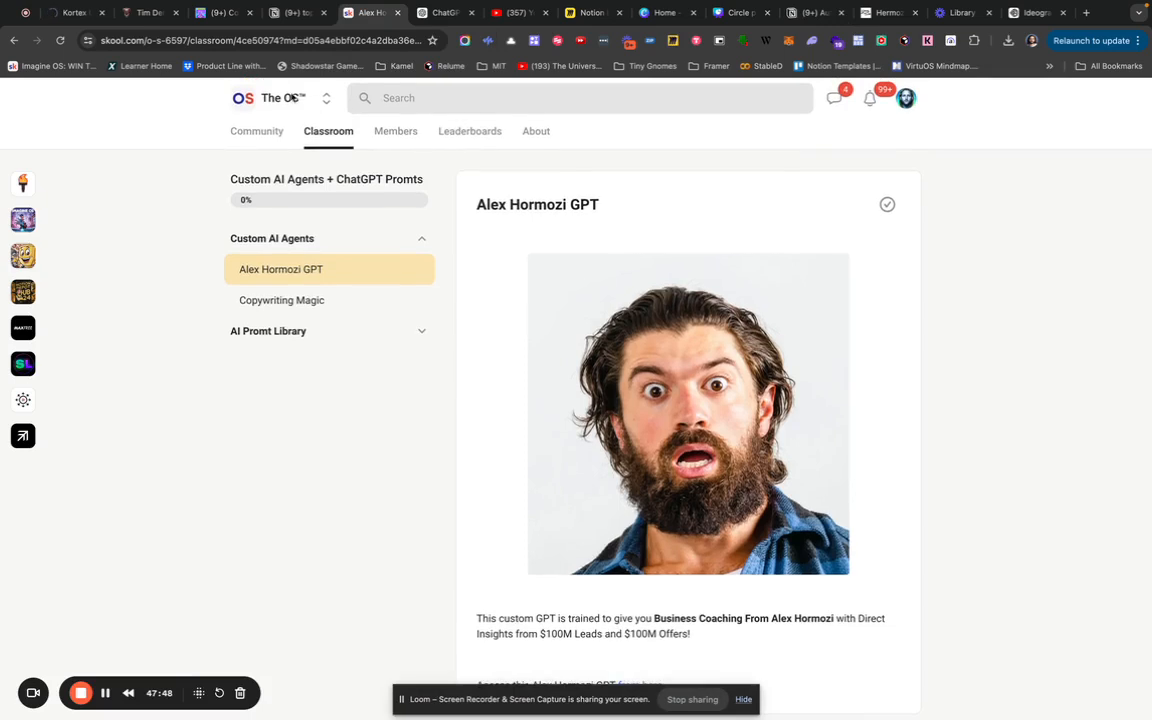